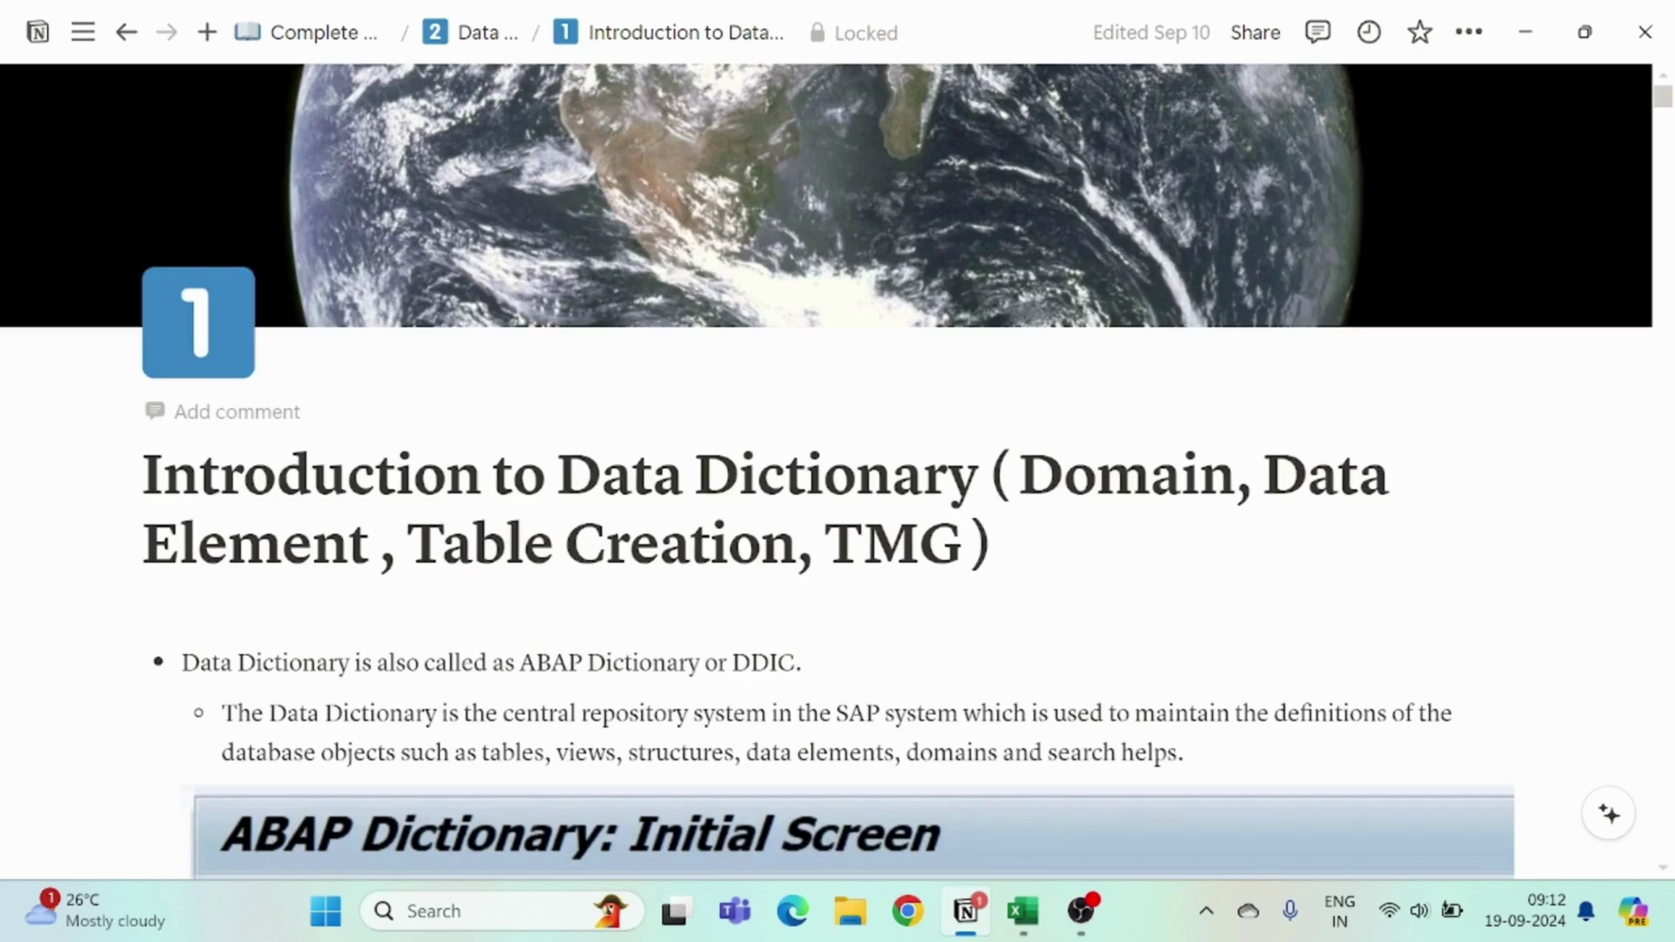
Read the Data Dictionary definition in the notes, highlighting its ABAP Dictionary and DDIC names, purpose and database objects
scroll(837, 471, "down", 3)
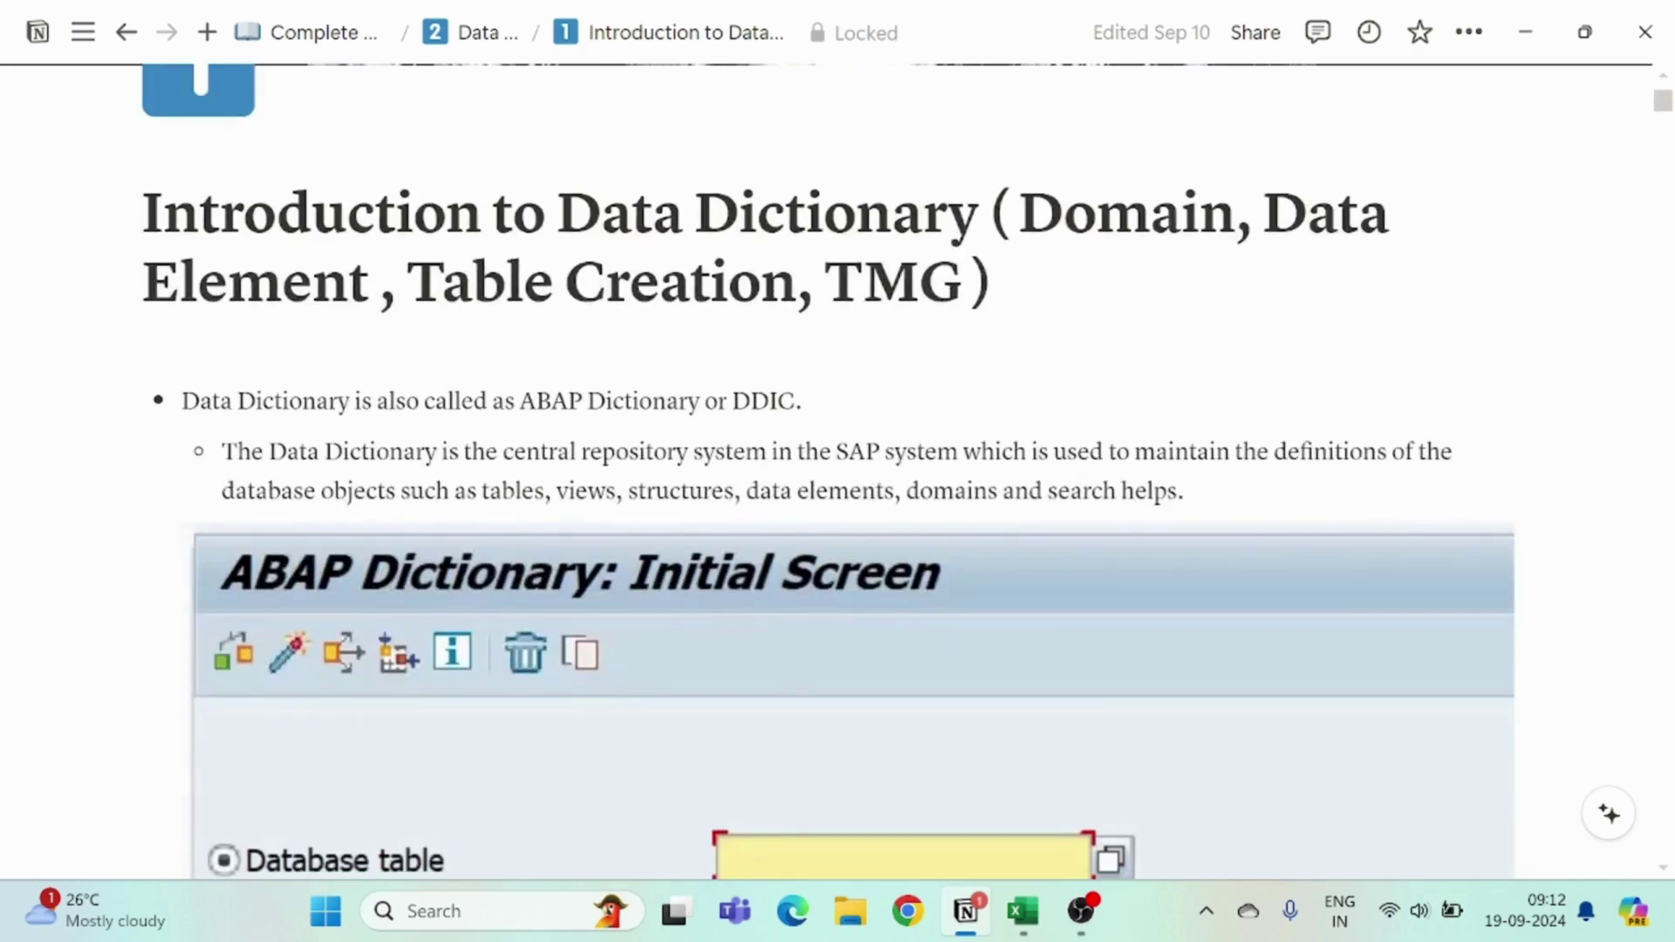
left_click_drag(283, 401, 405, 401)
left_click_drag(568, 402, 624, 401)
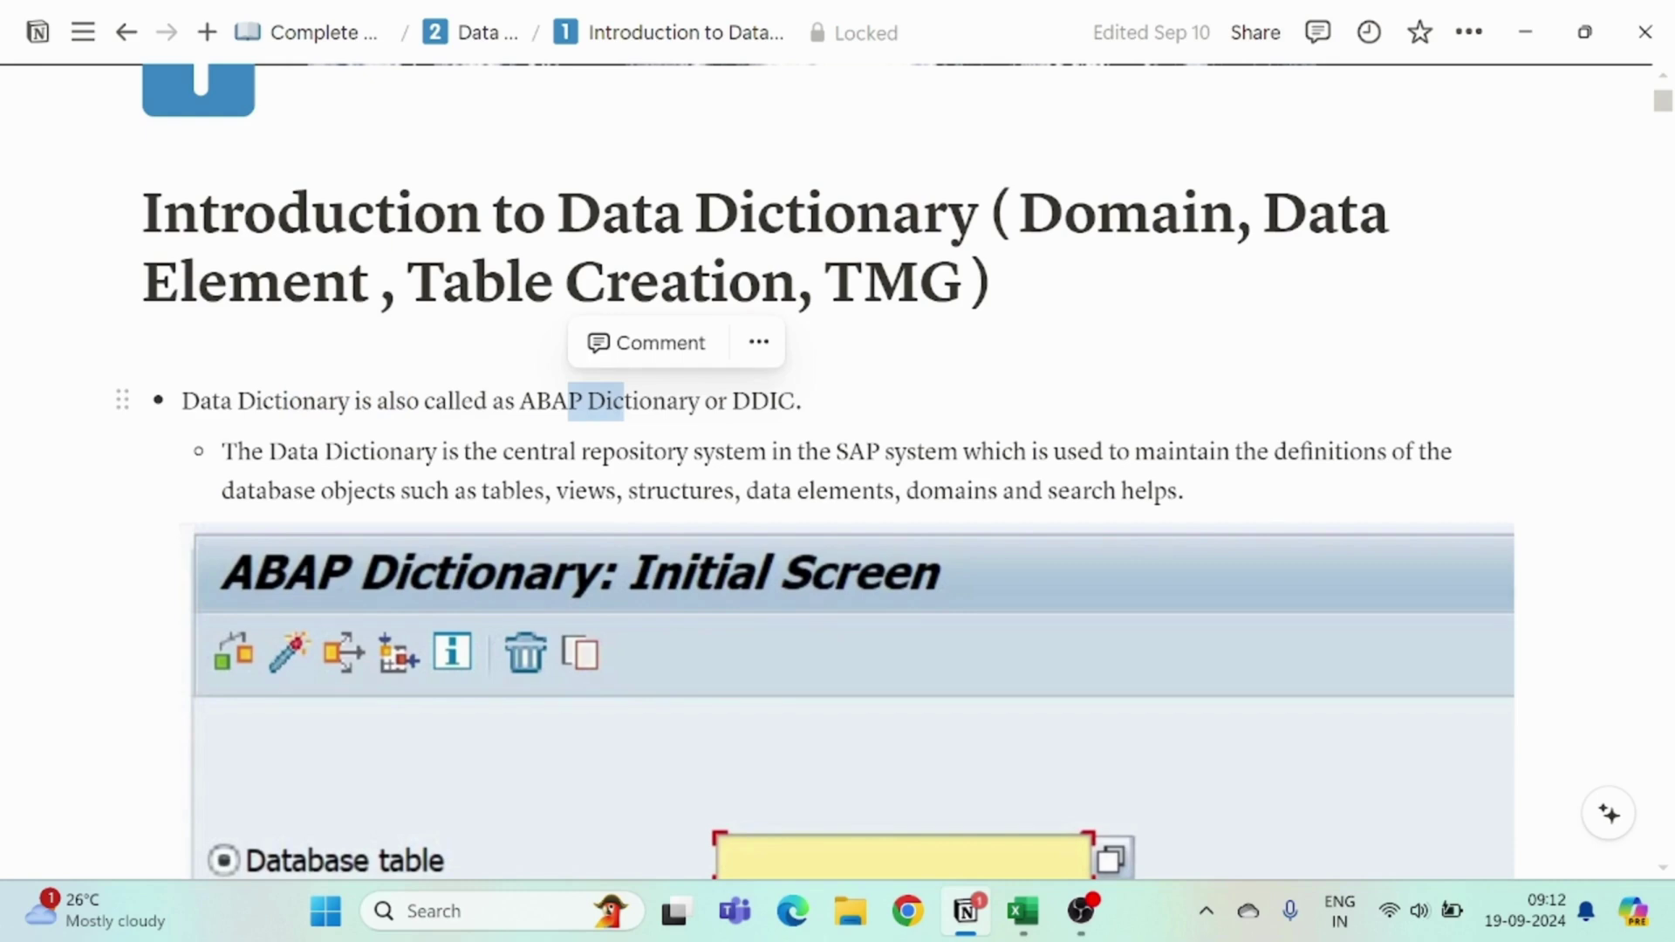
left_click_drag(732, 402, 777, 401)
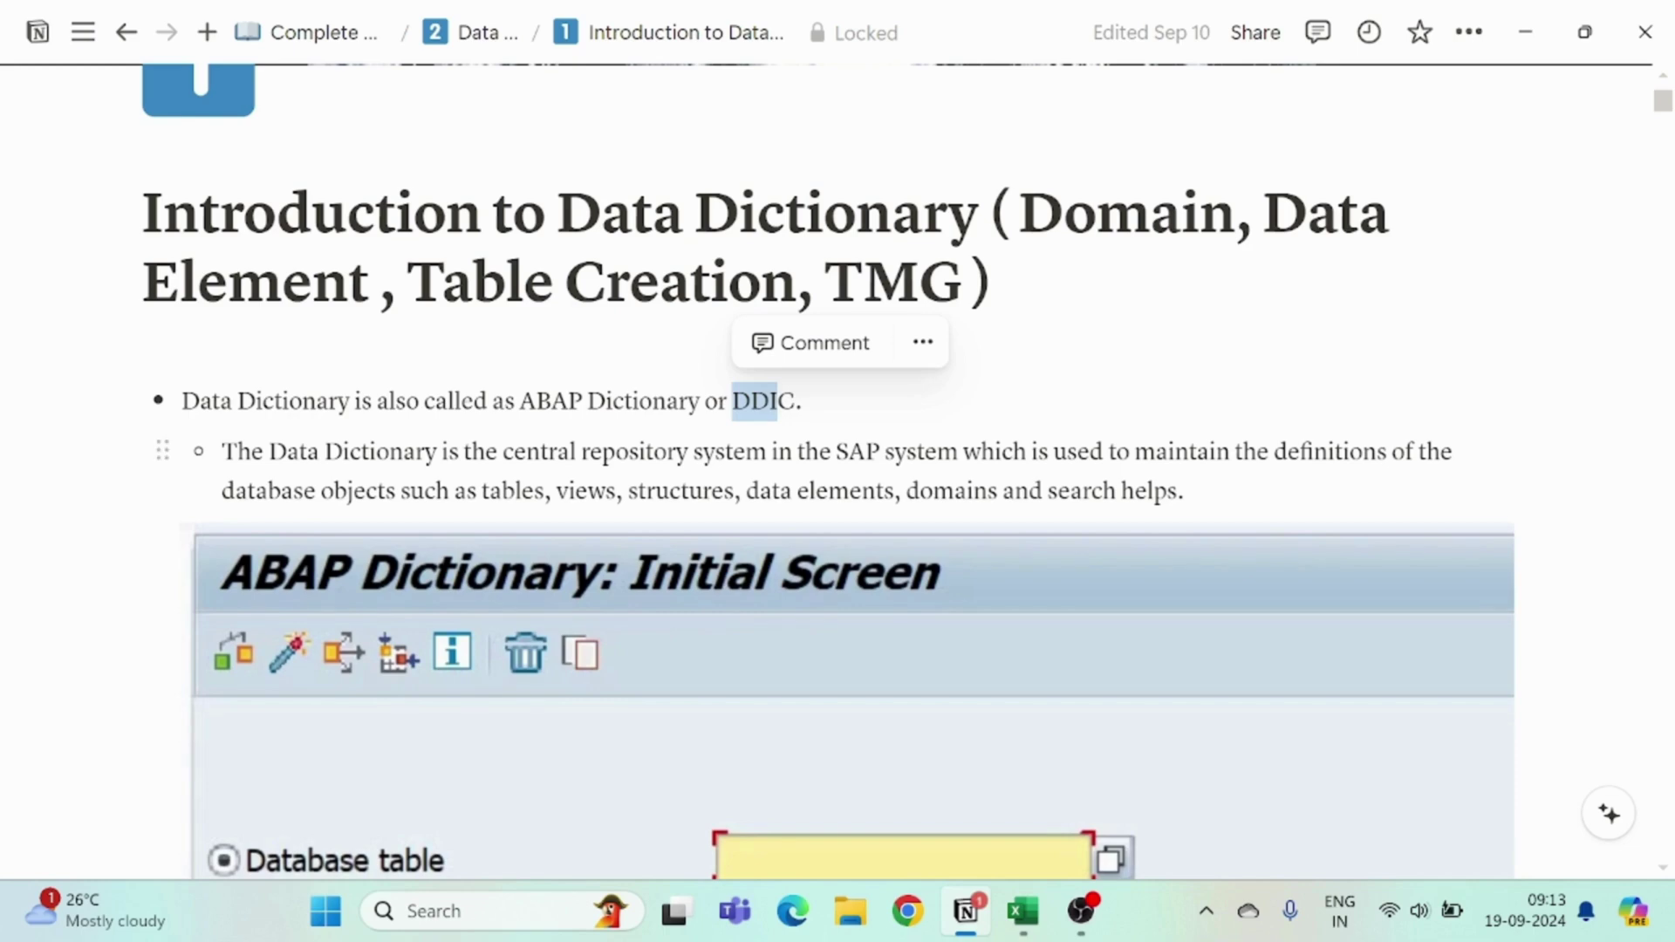
left_click_drag(653, 452, 1091, 452)
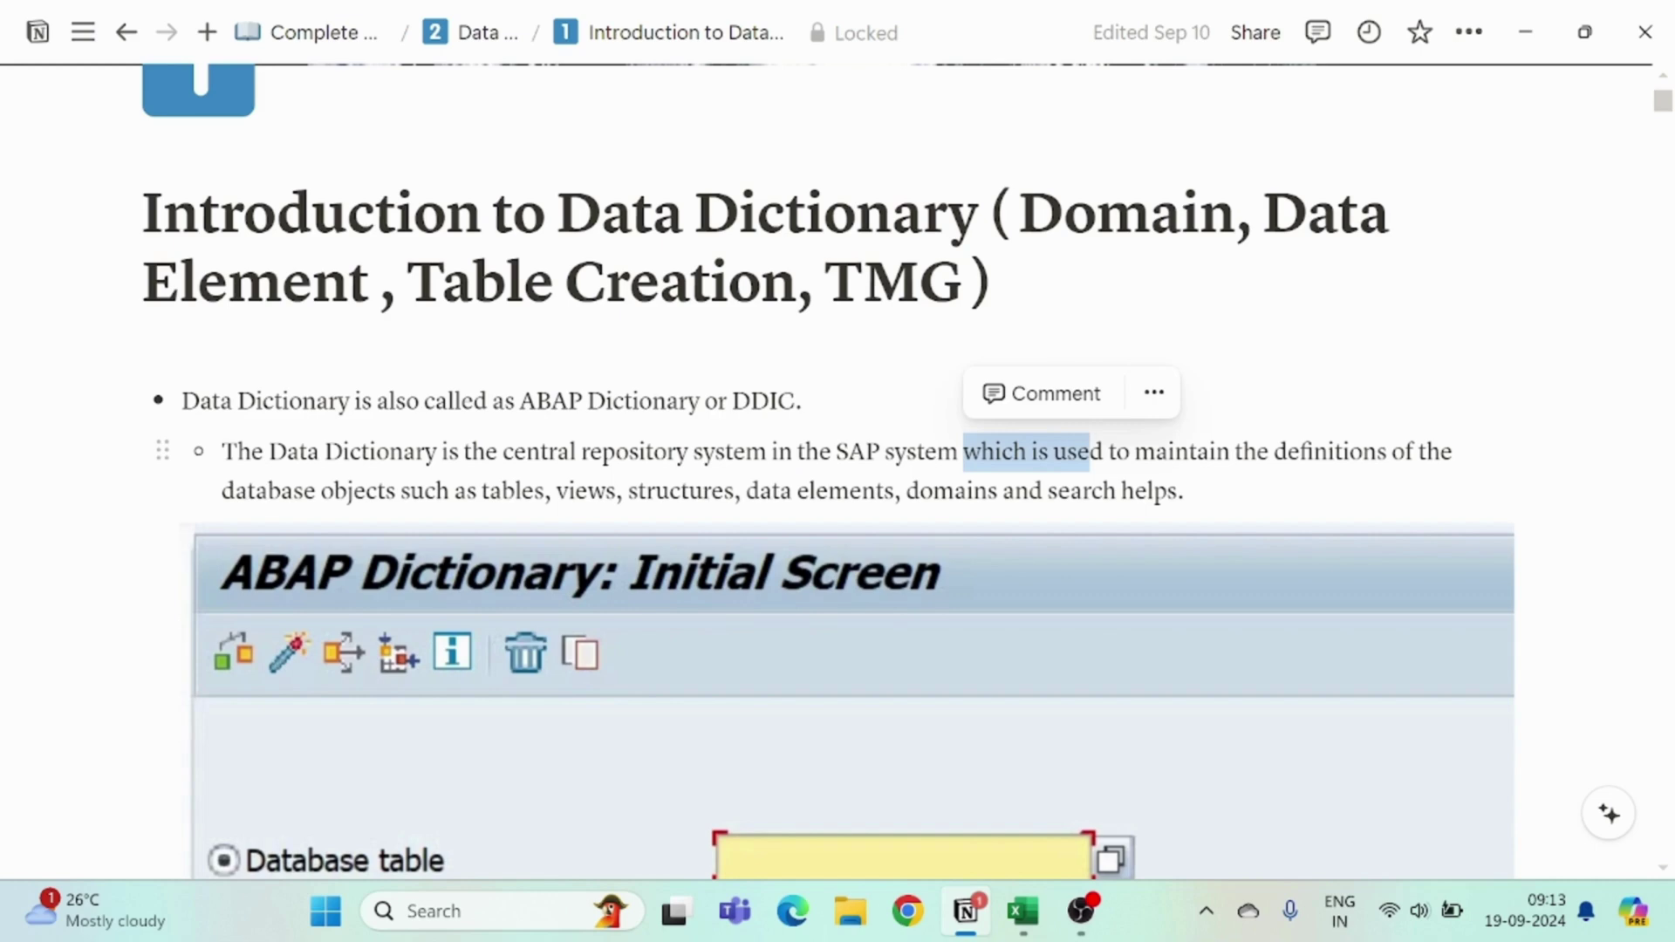
left_click_drag(293, 491, 436, 490)
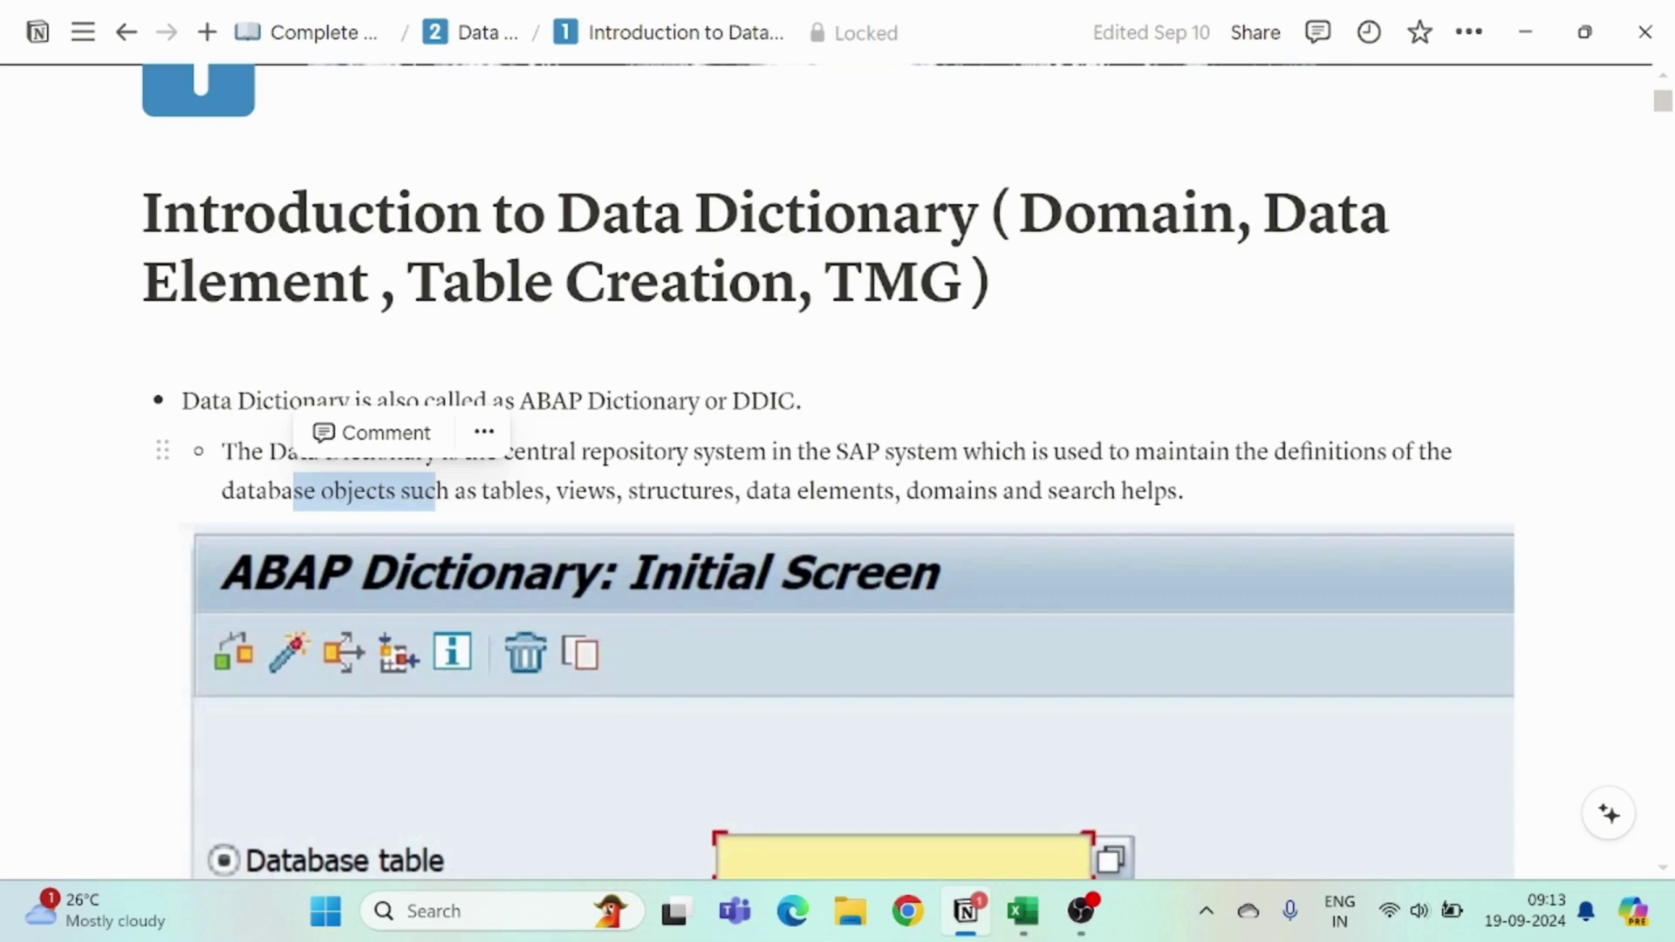
left_click(436, 492)
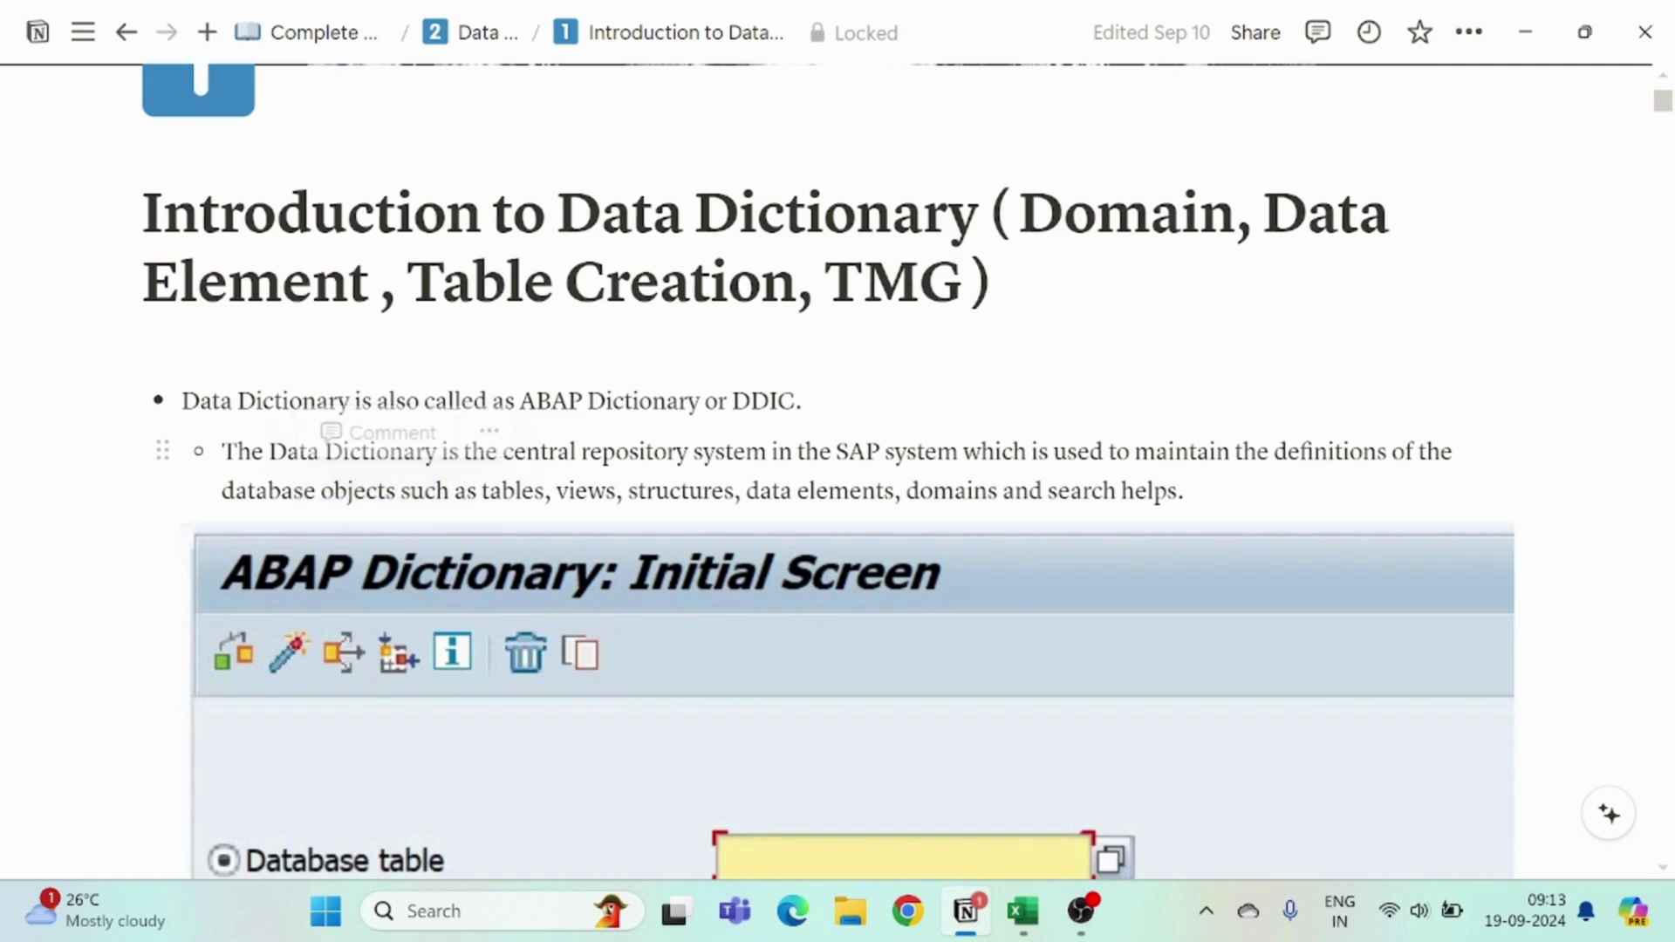
left_click_drag(287, 452, 908, 452)
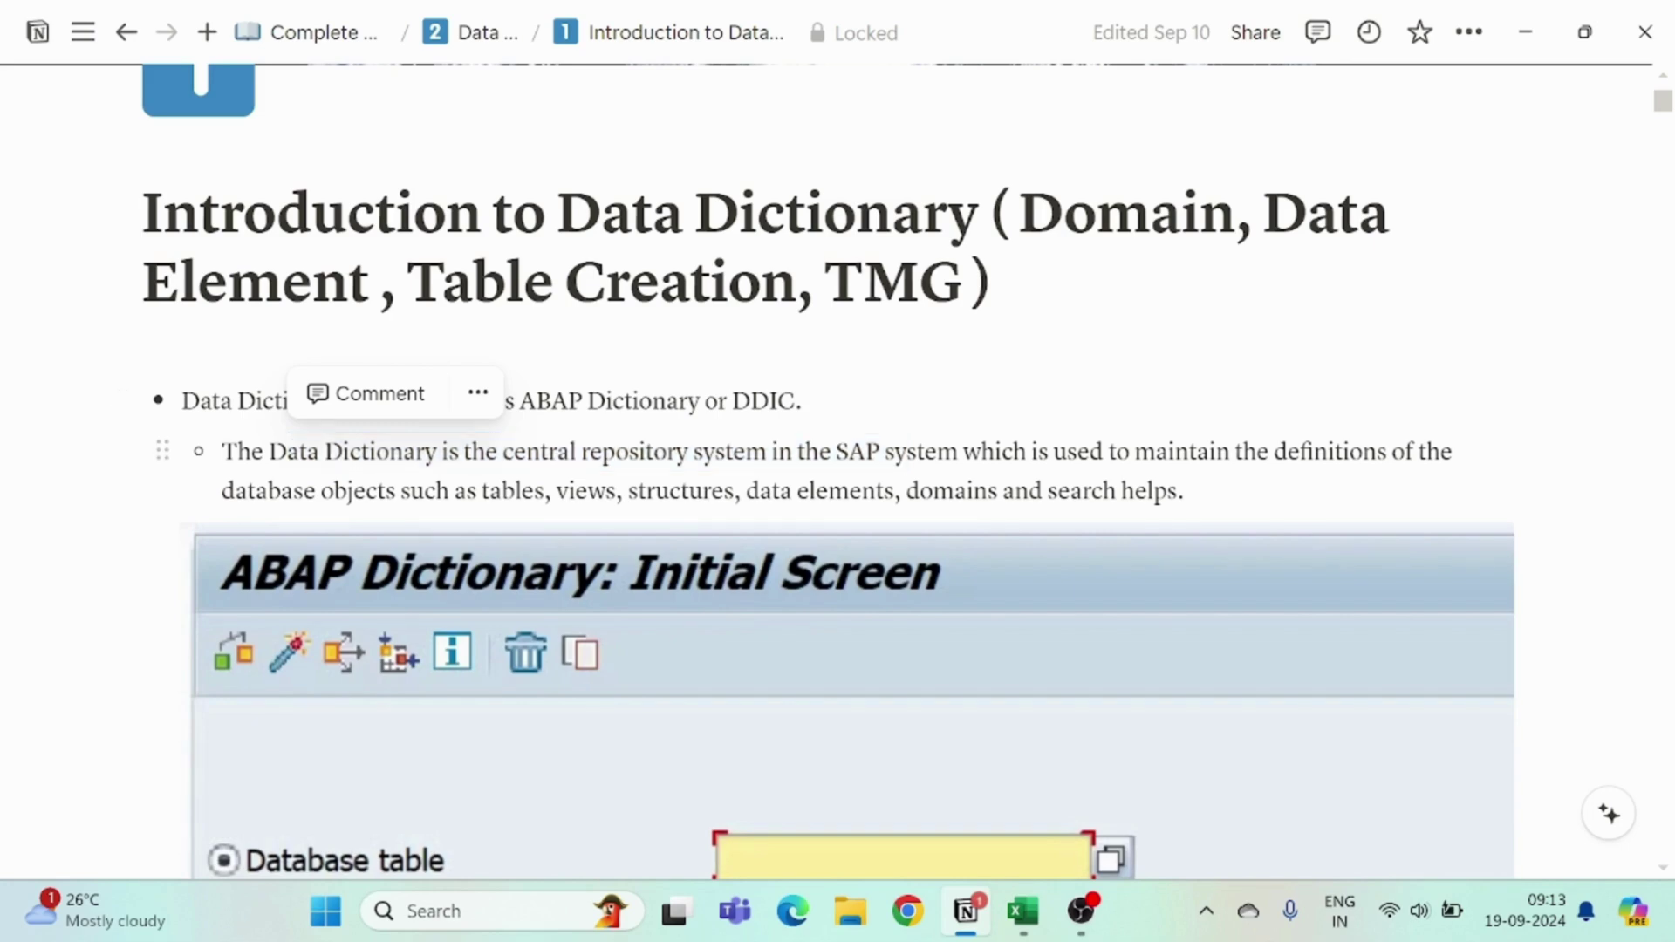
double_click(663, 491)
left_click_drag(781, 491, 905, 491)
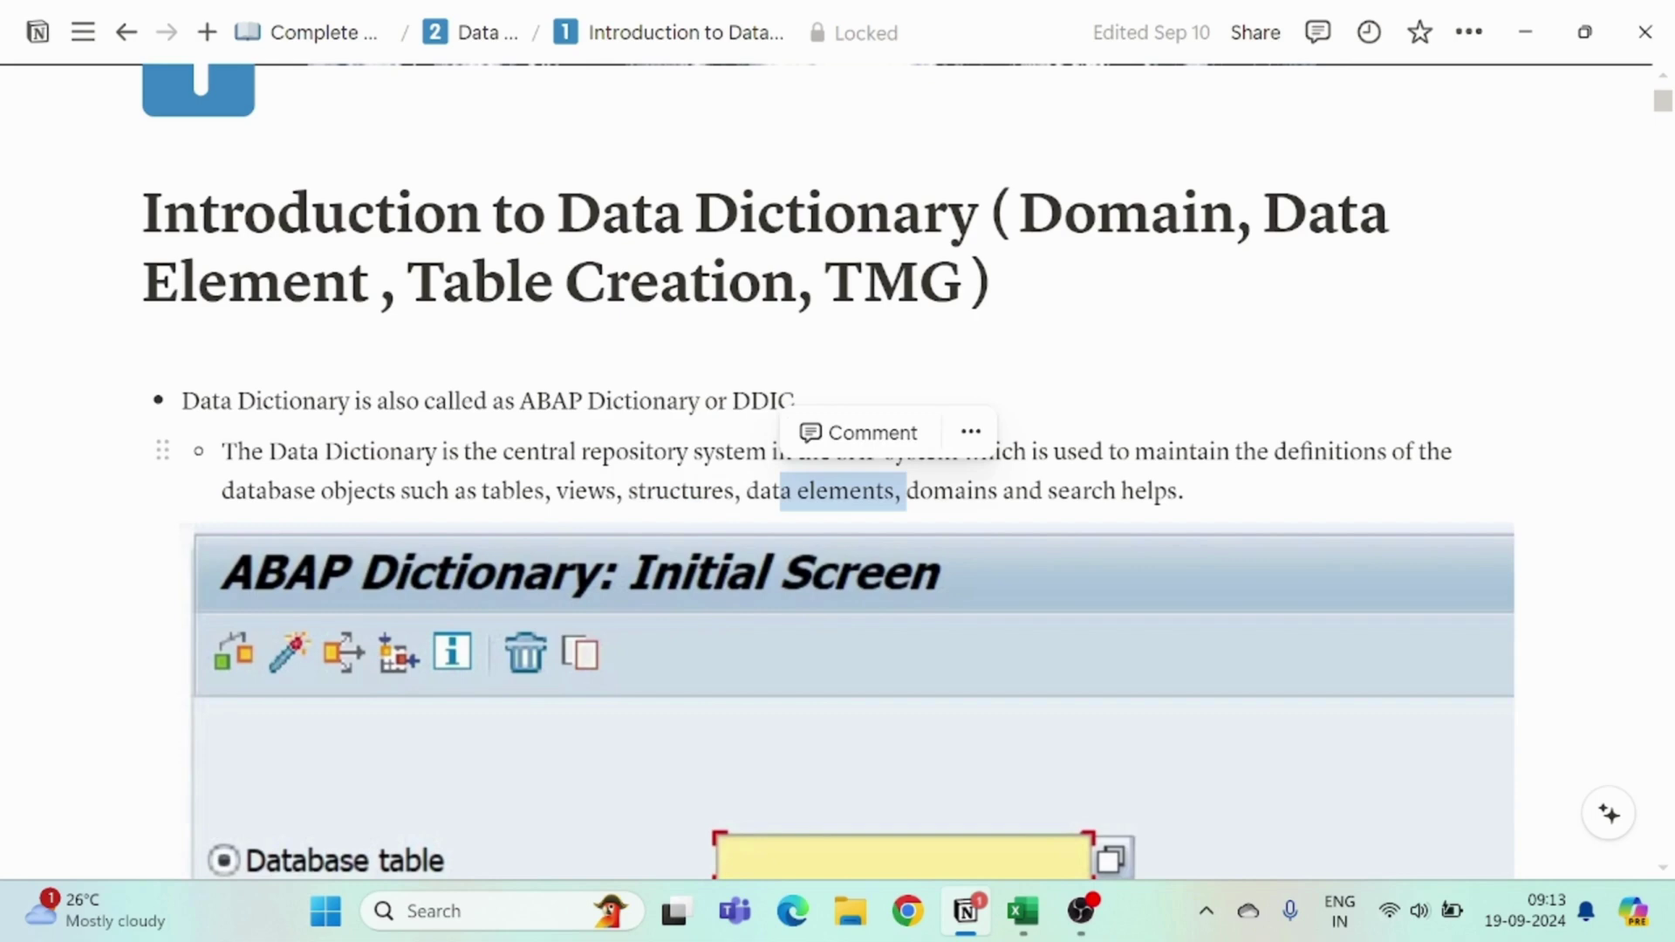
left_click(931, 491)
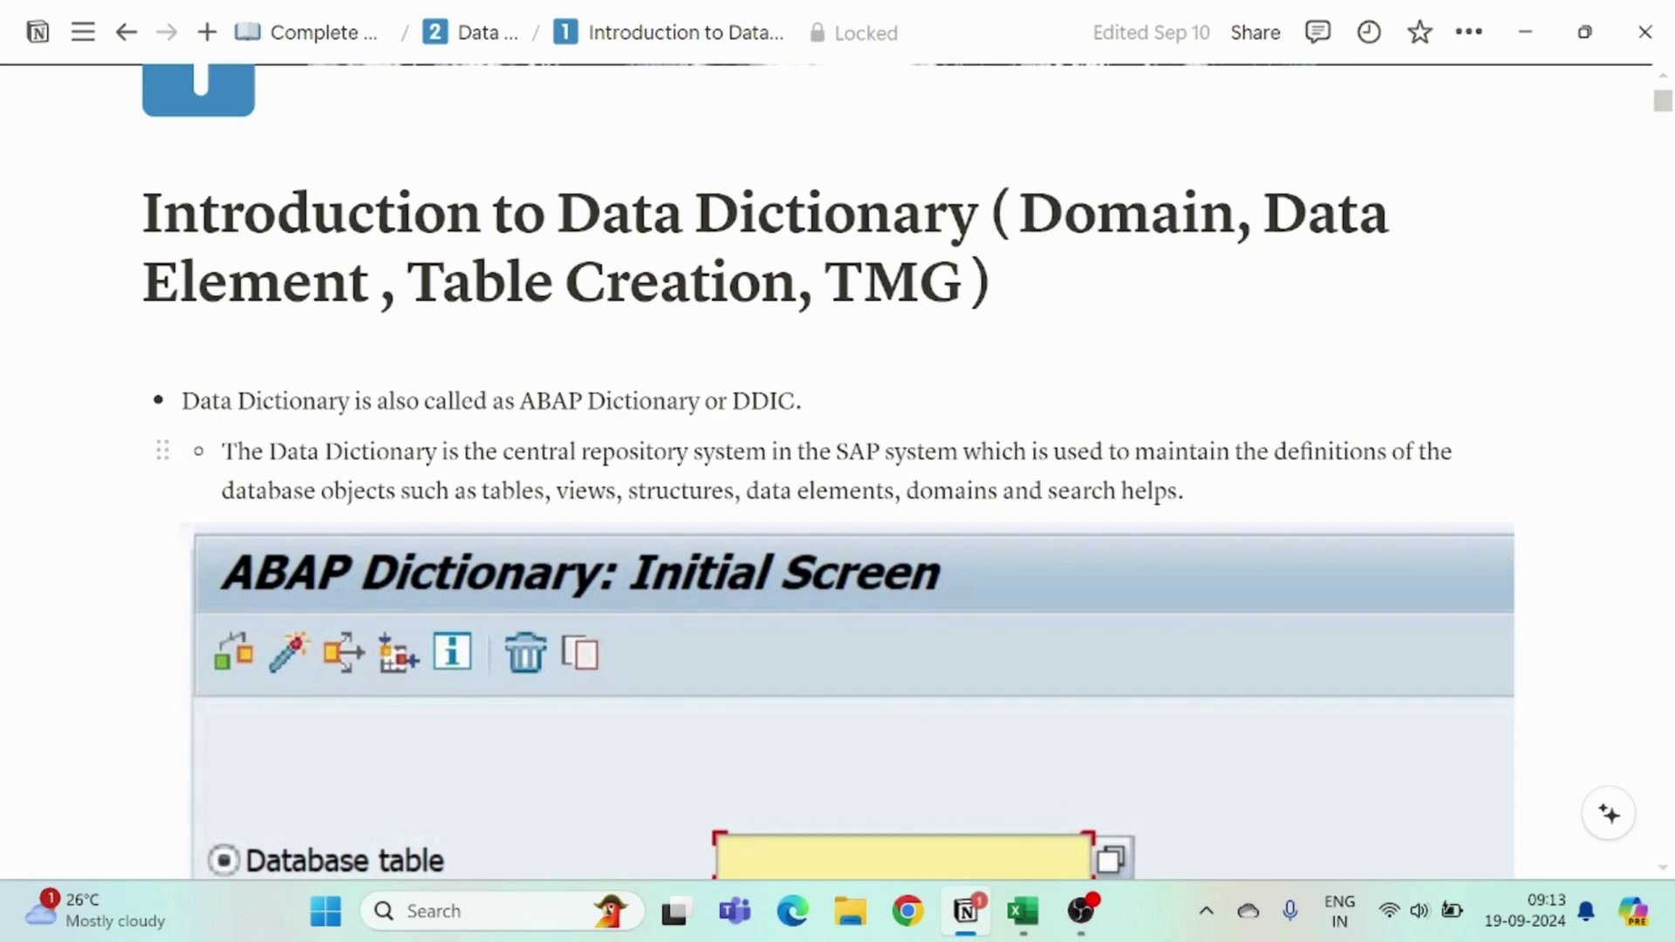
scroll(863, 489, "down", 3)
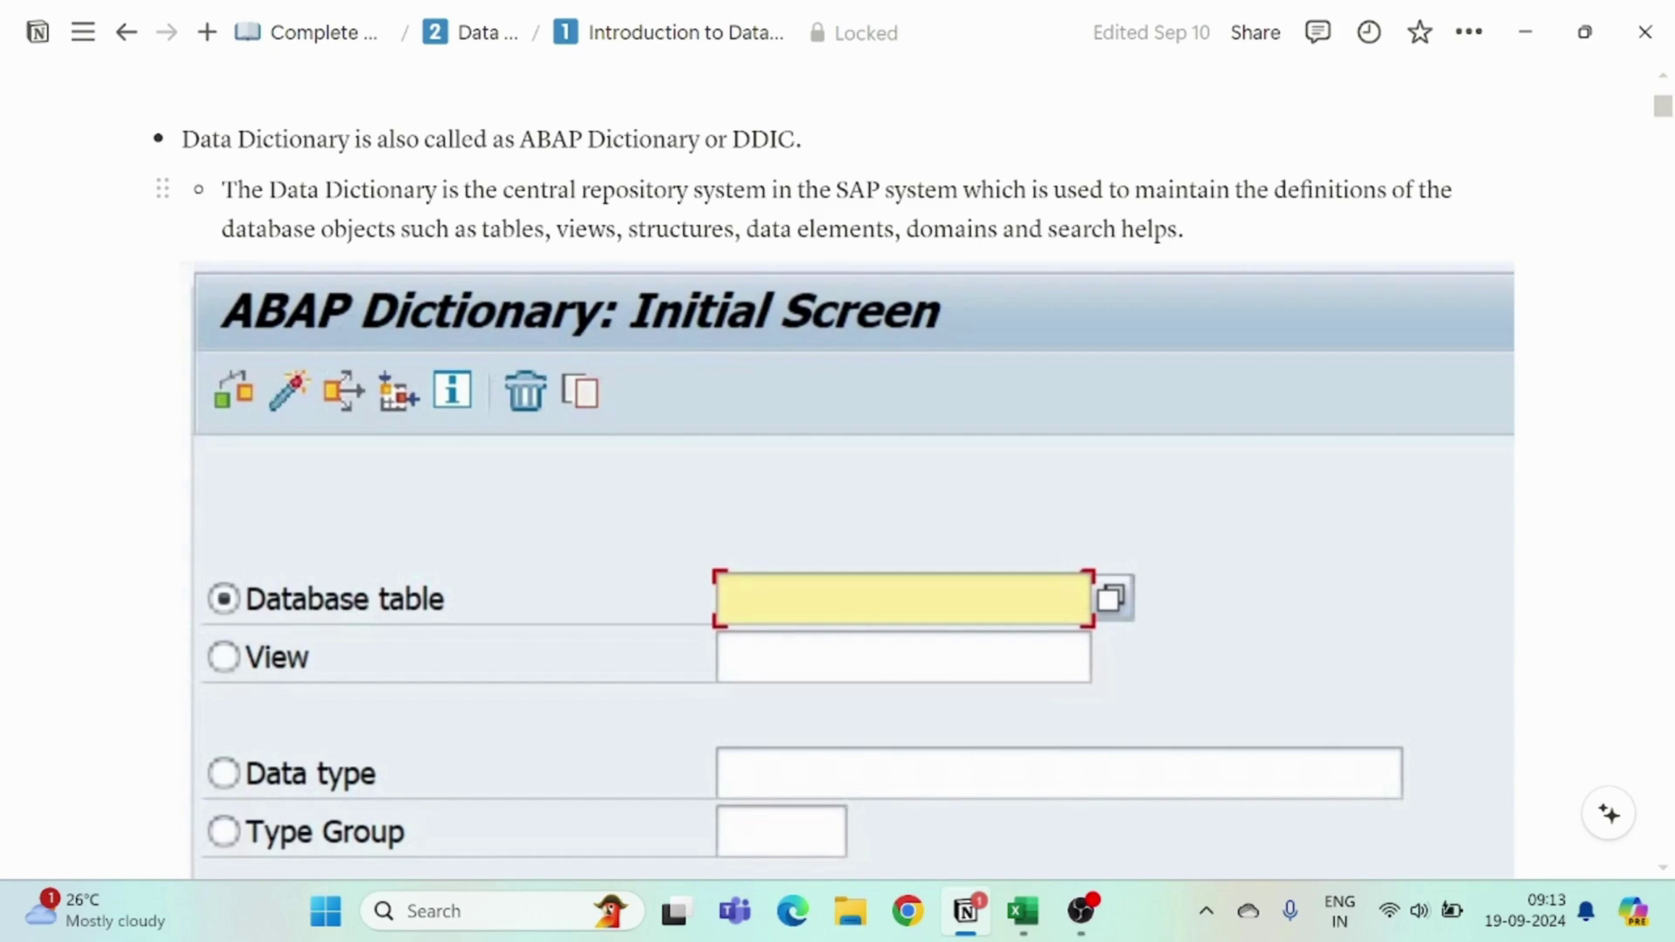
Launch Remote Desktop Connection from the Windows search and connect to the SAP server despite the certificate errors
left_click(435, 928)
type("run")
key("Return")
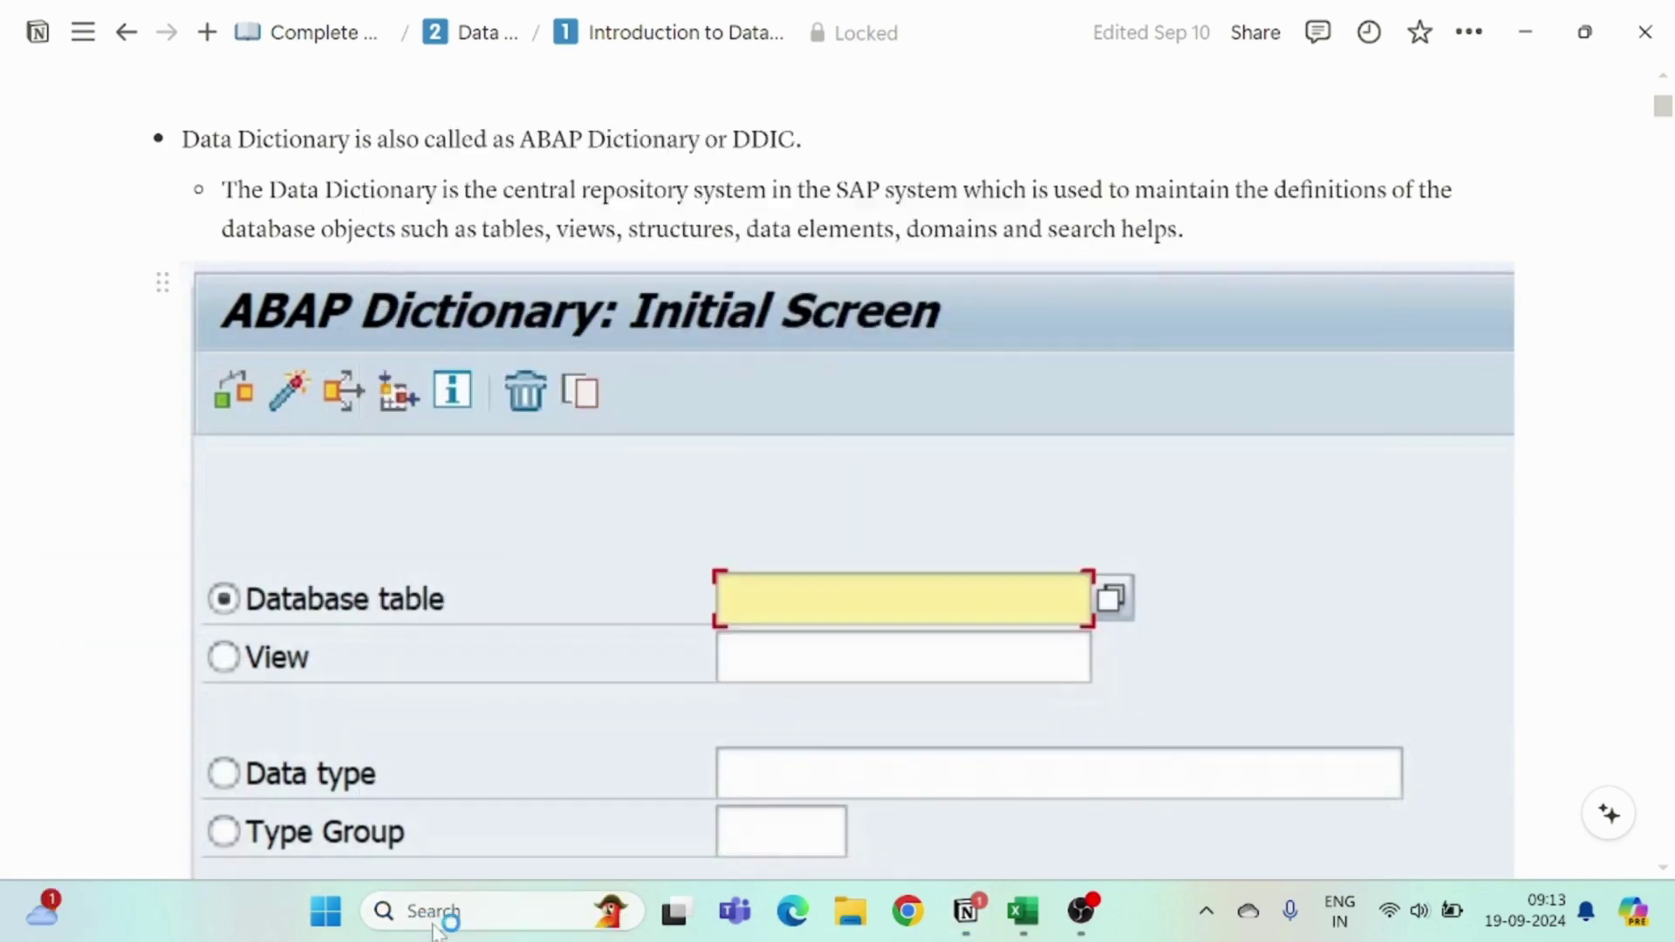
key("Return")
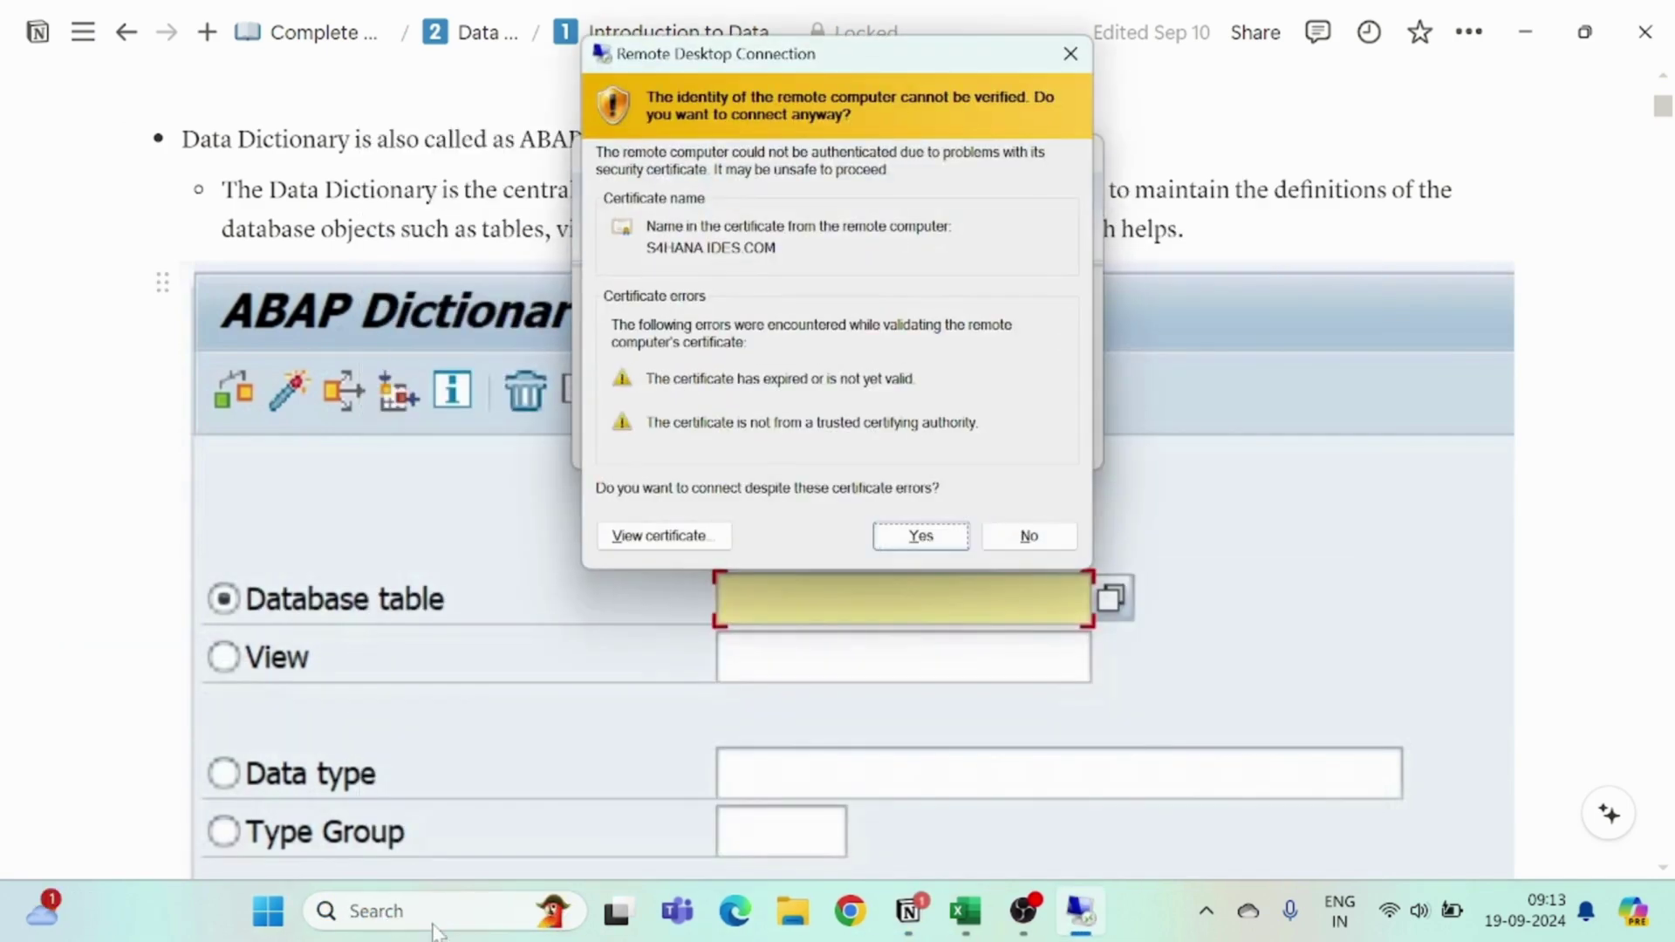
key("Return")
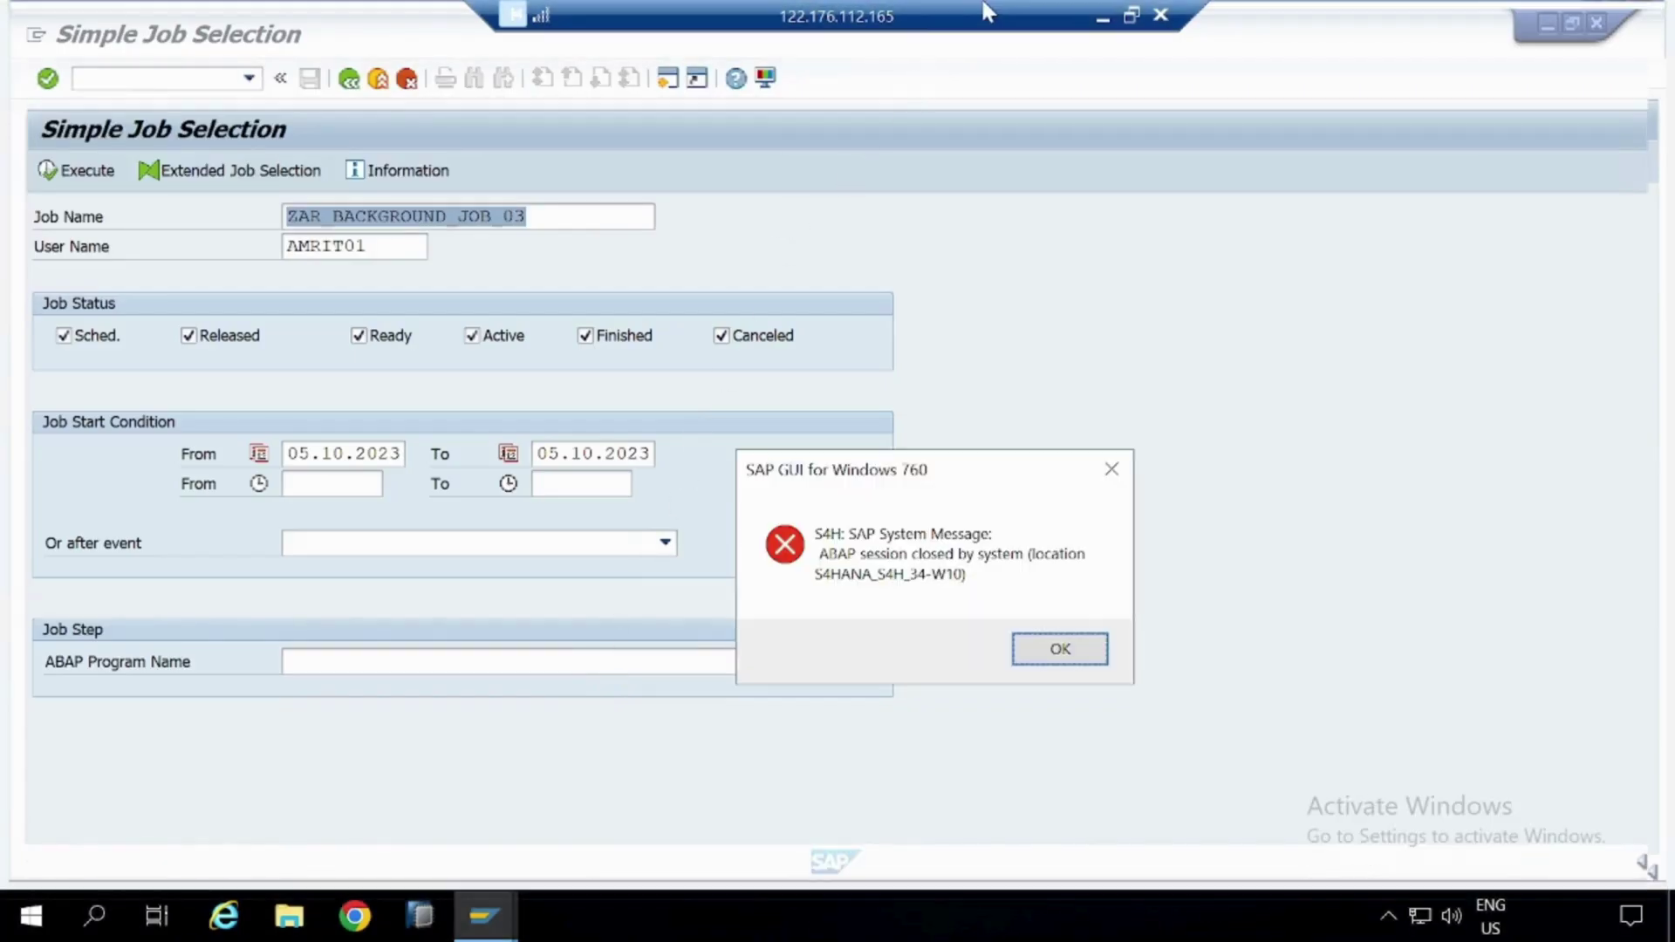
Dismiss the closed ABAP session message and open the S4 Hana Technical connection in SAP Logon
key("Return")
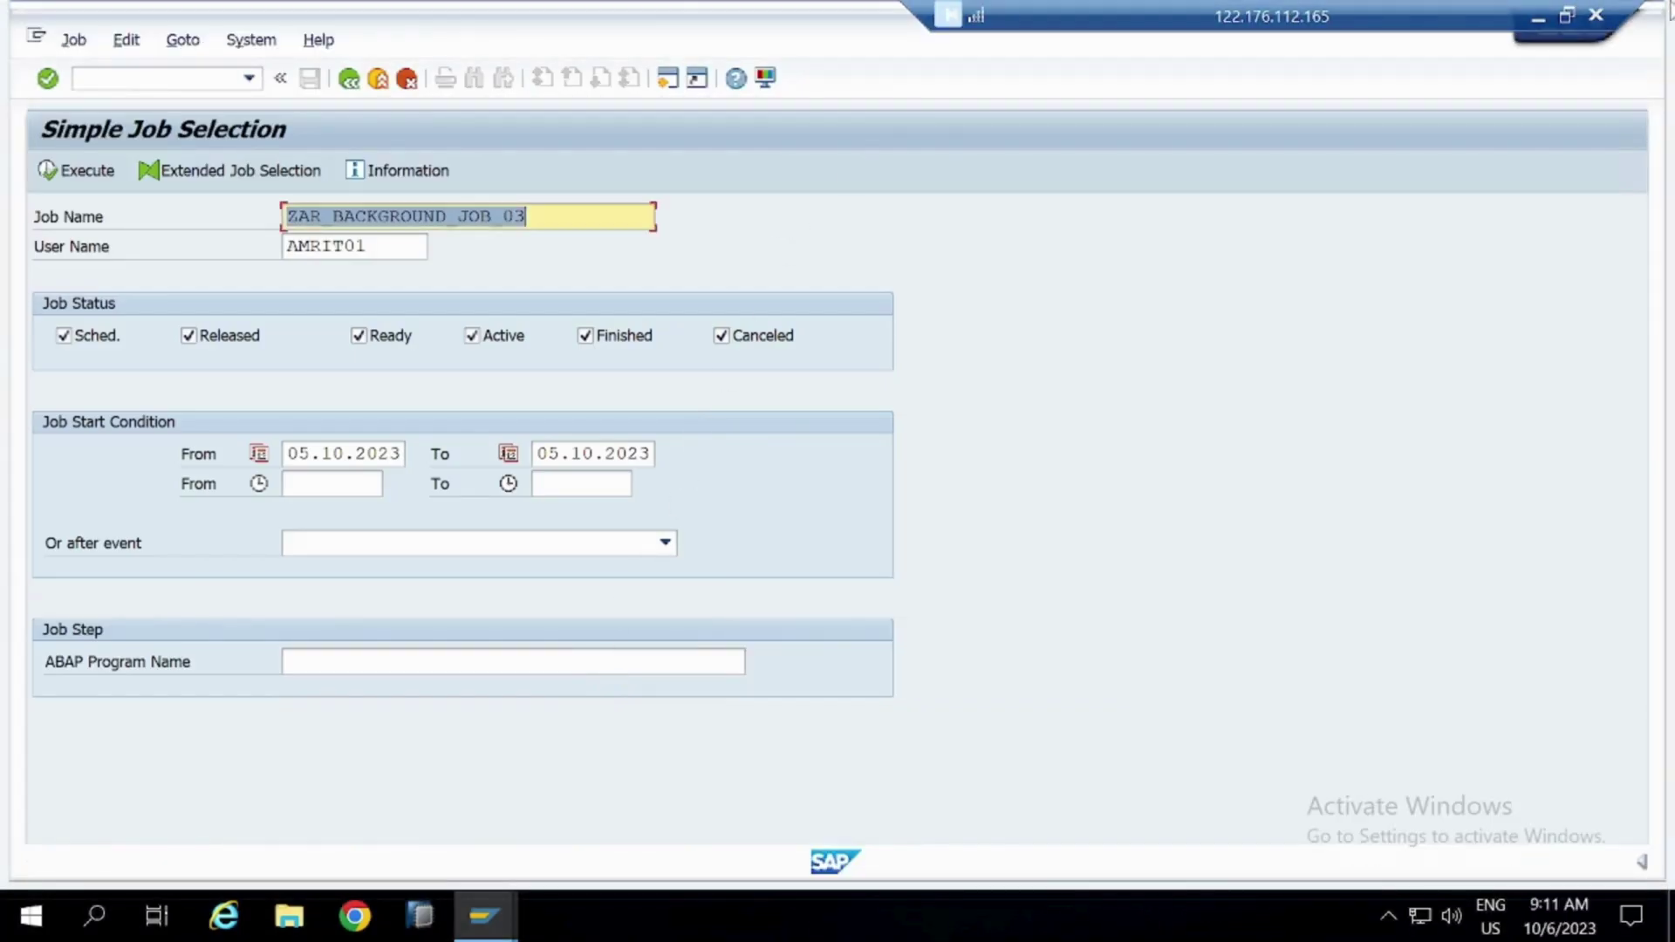
key("Return")
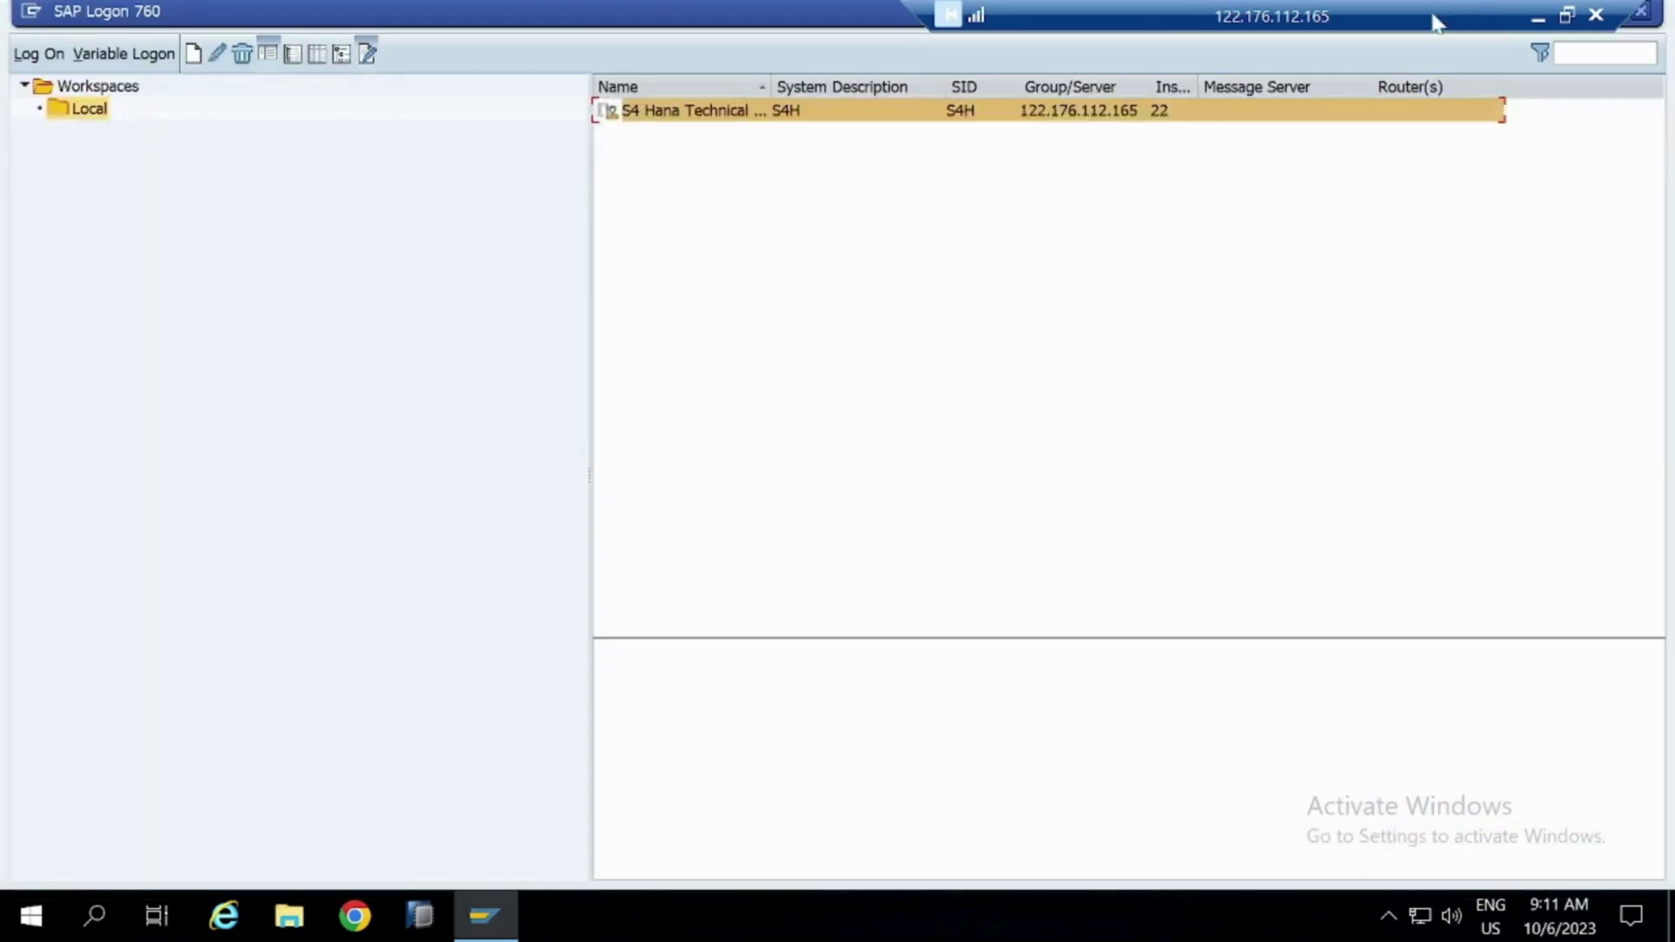
double_click(1020, 115)
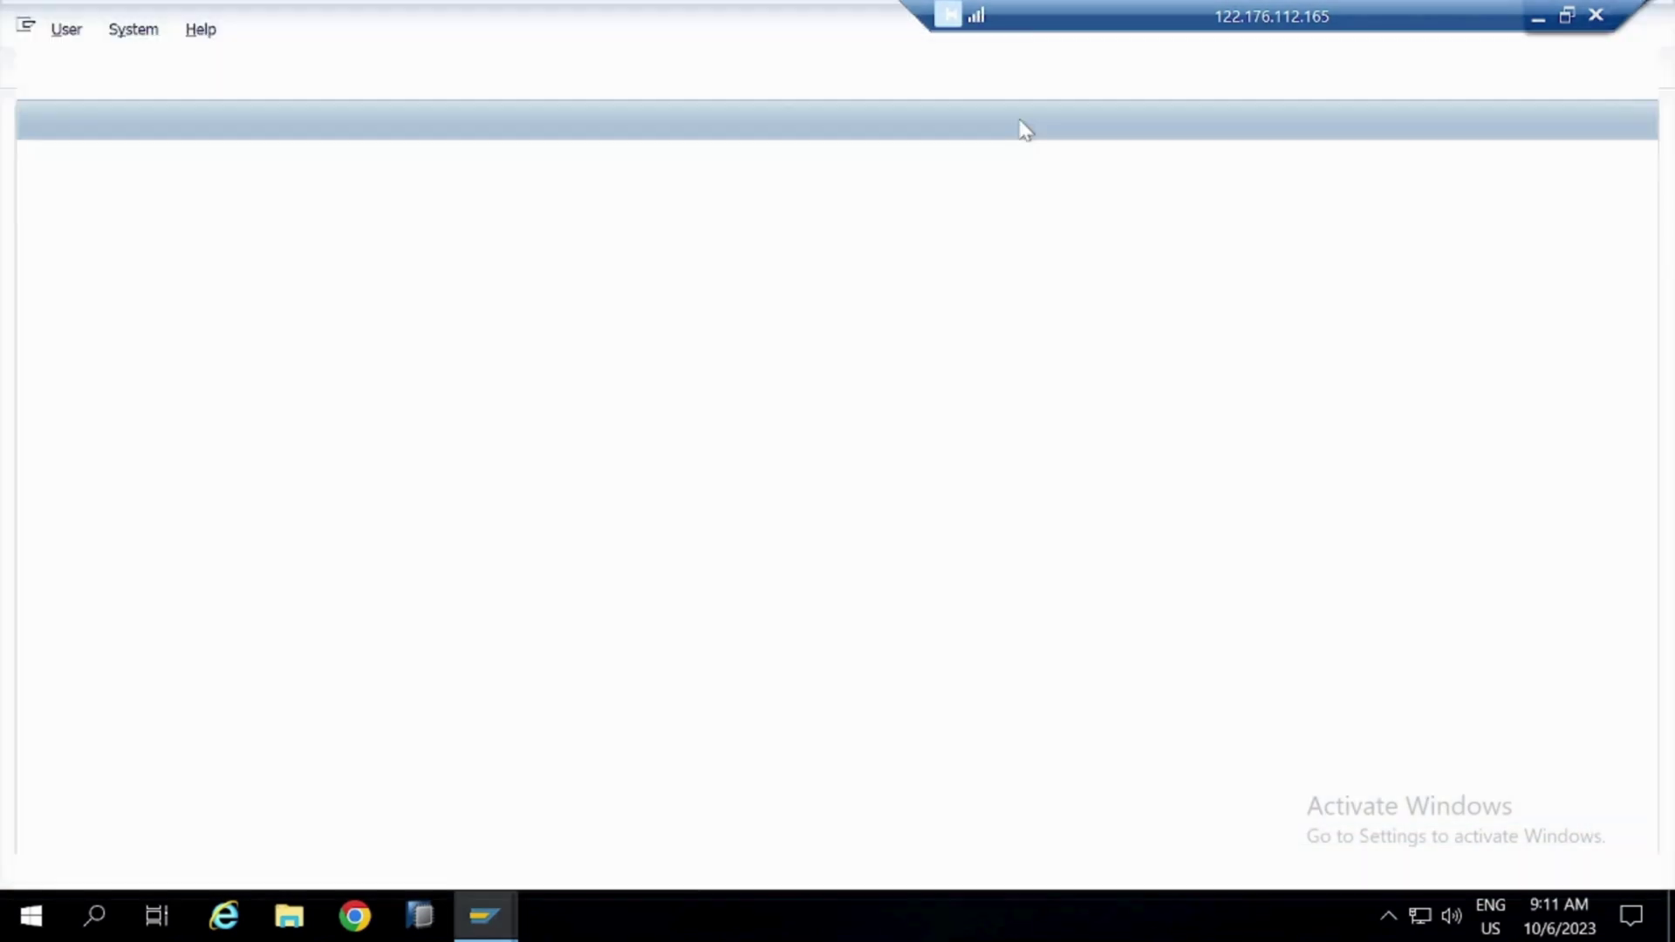
Log on to SAP client 100 with the user name and account password
key("Down")
key("Down")
key("Tab")
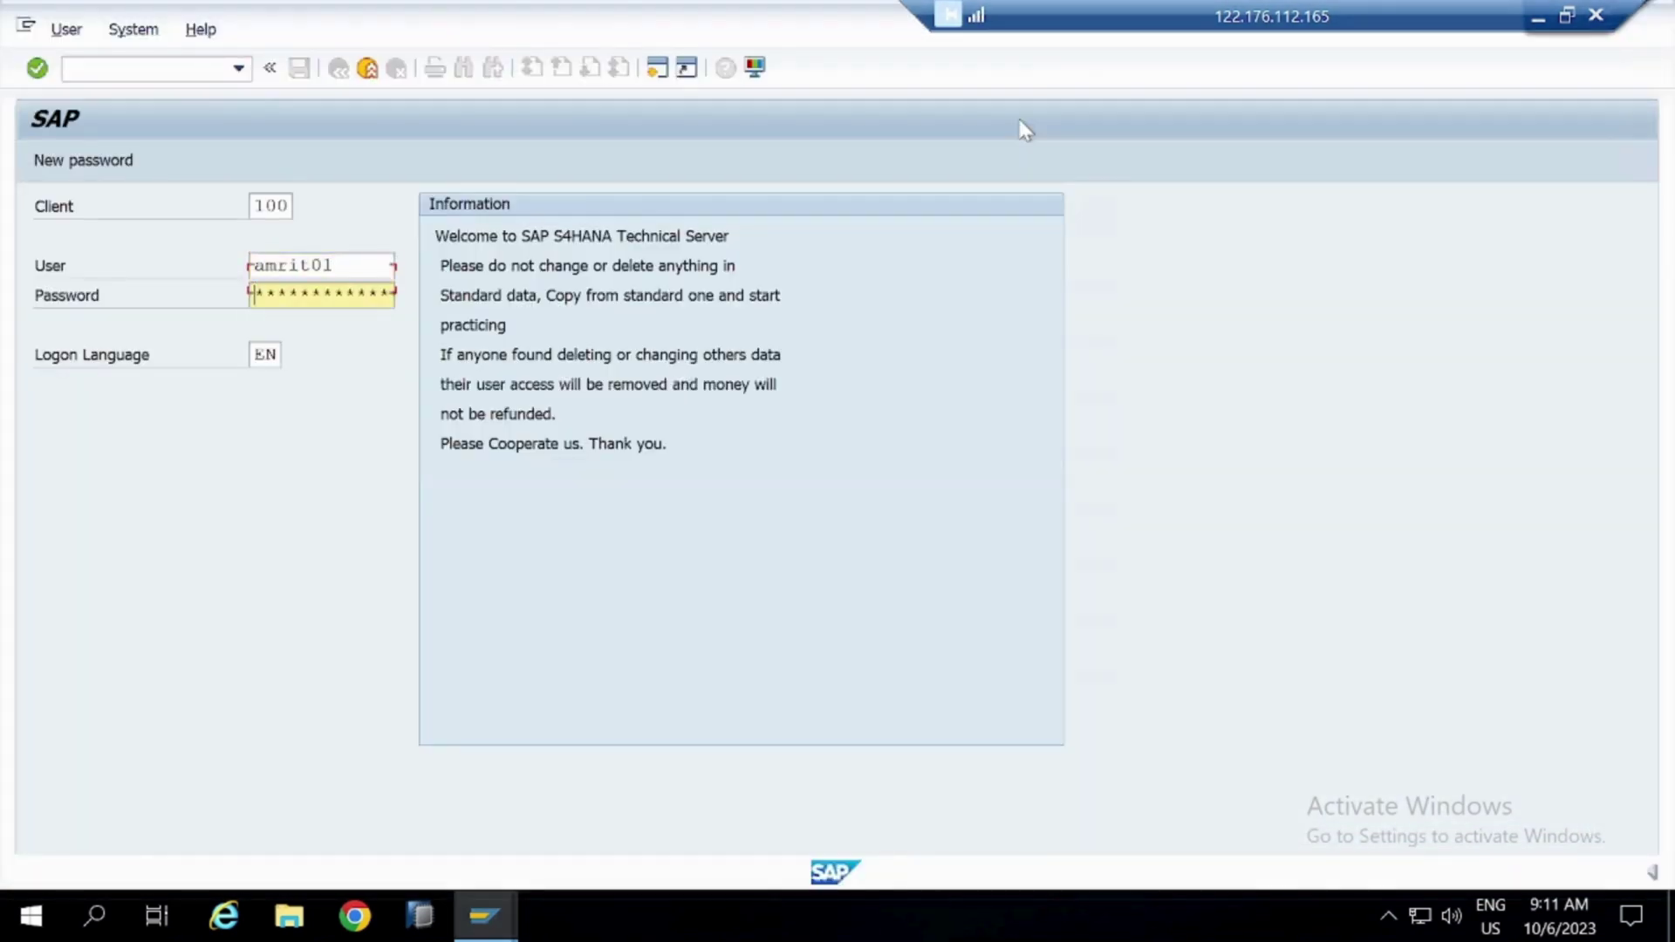
type("********")
key("Return")
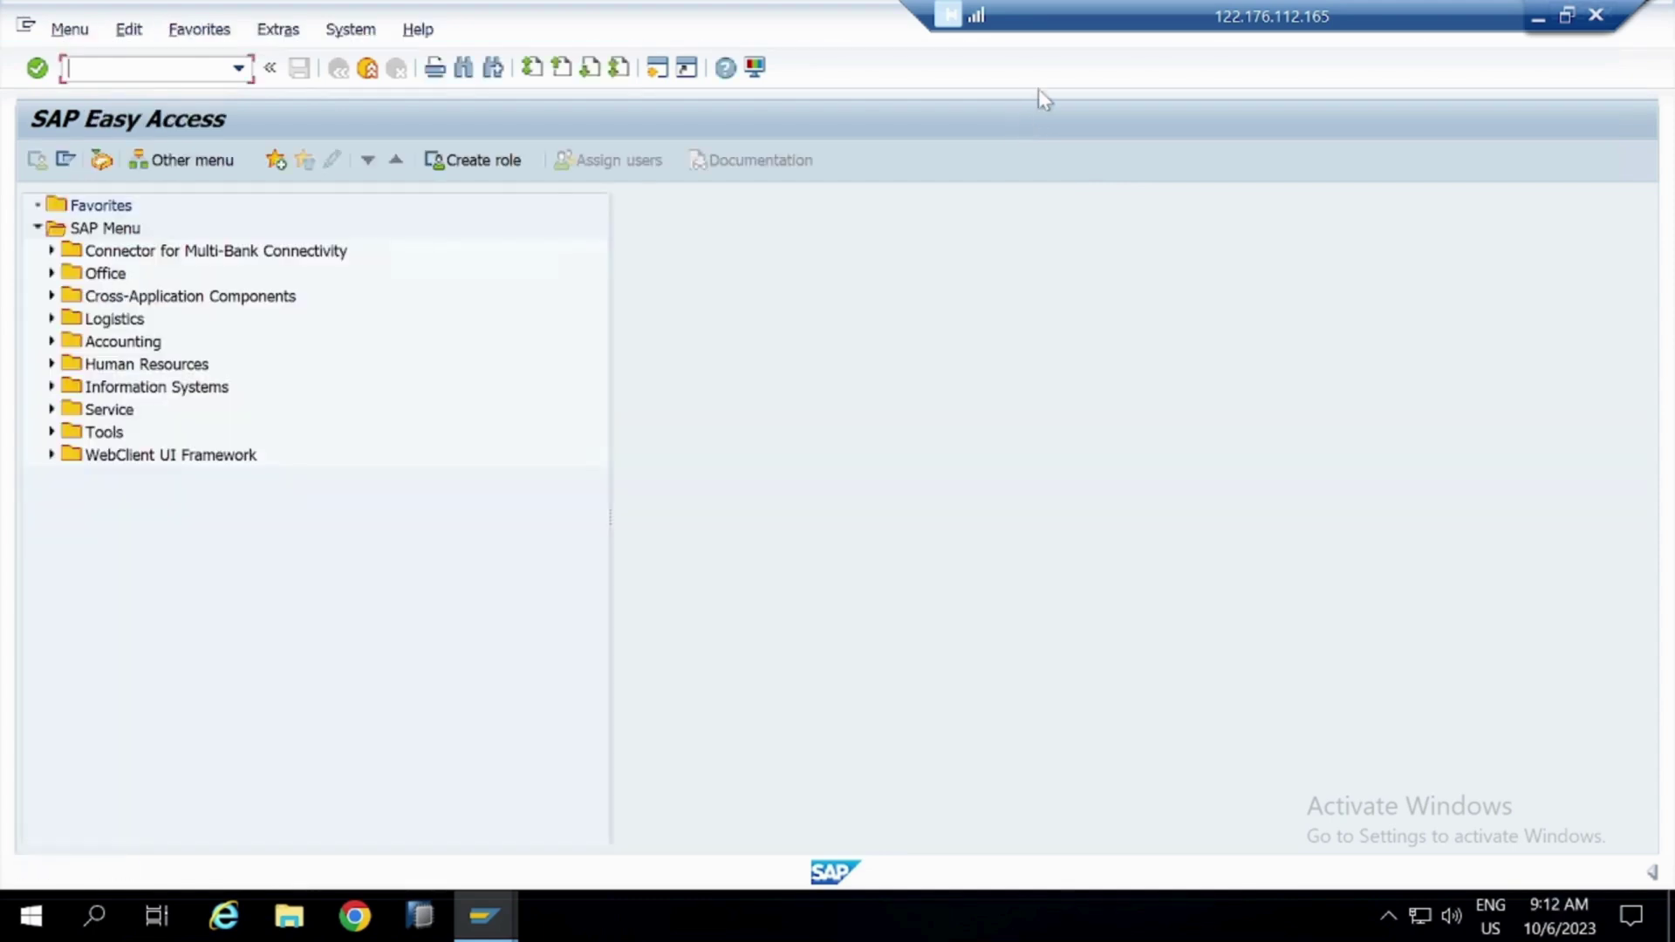
Open the ABAP Dictionary with transaction SE11 and select each object type in turn, from View through Lock object
type("se11")
key("Return")
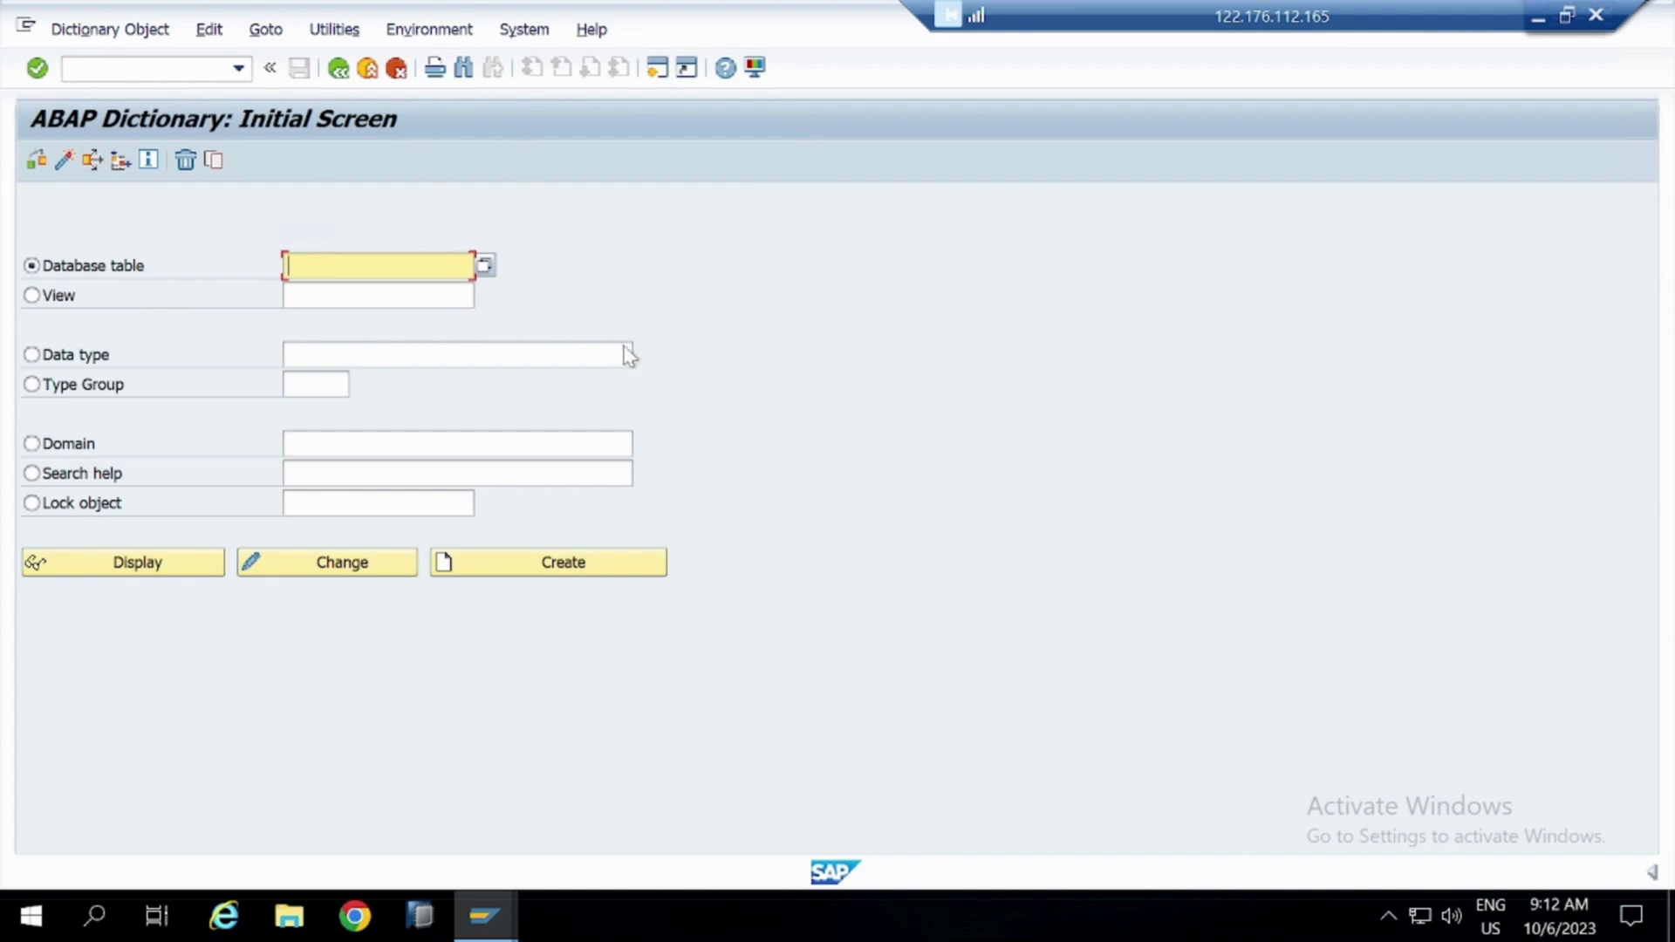
left_click(48, 293)
left_click(52, 297)
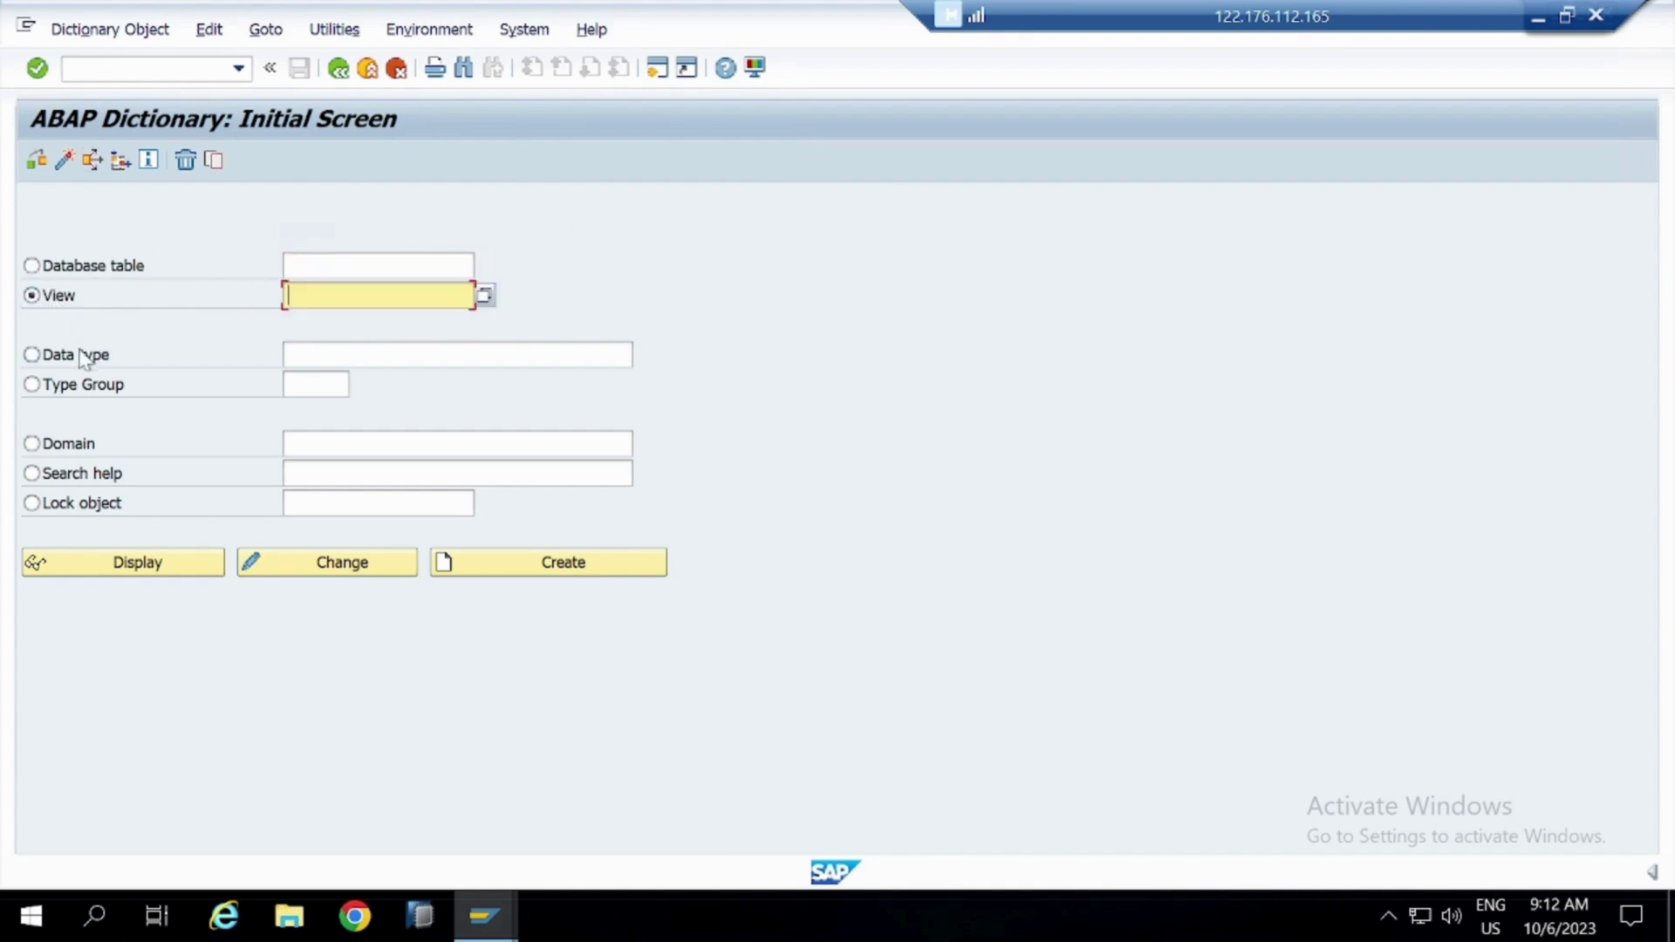
left_click(75, 356)
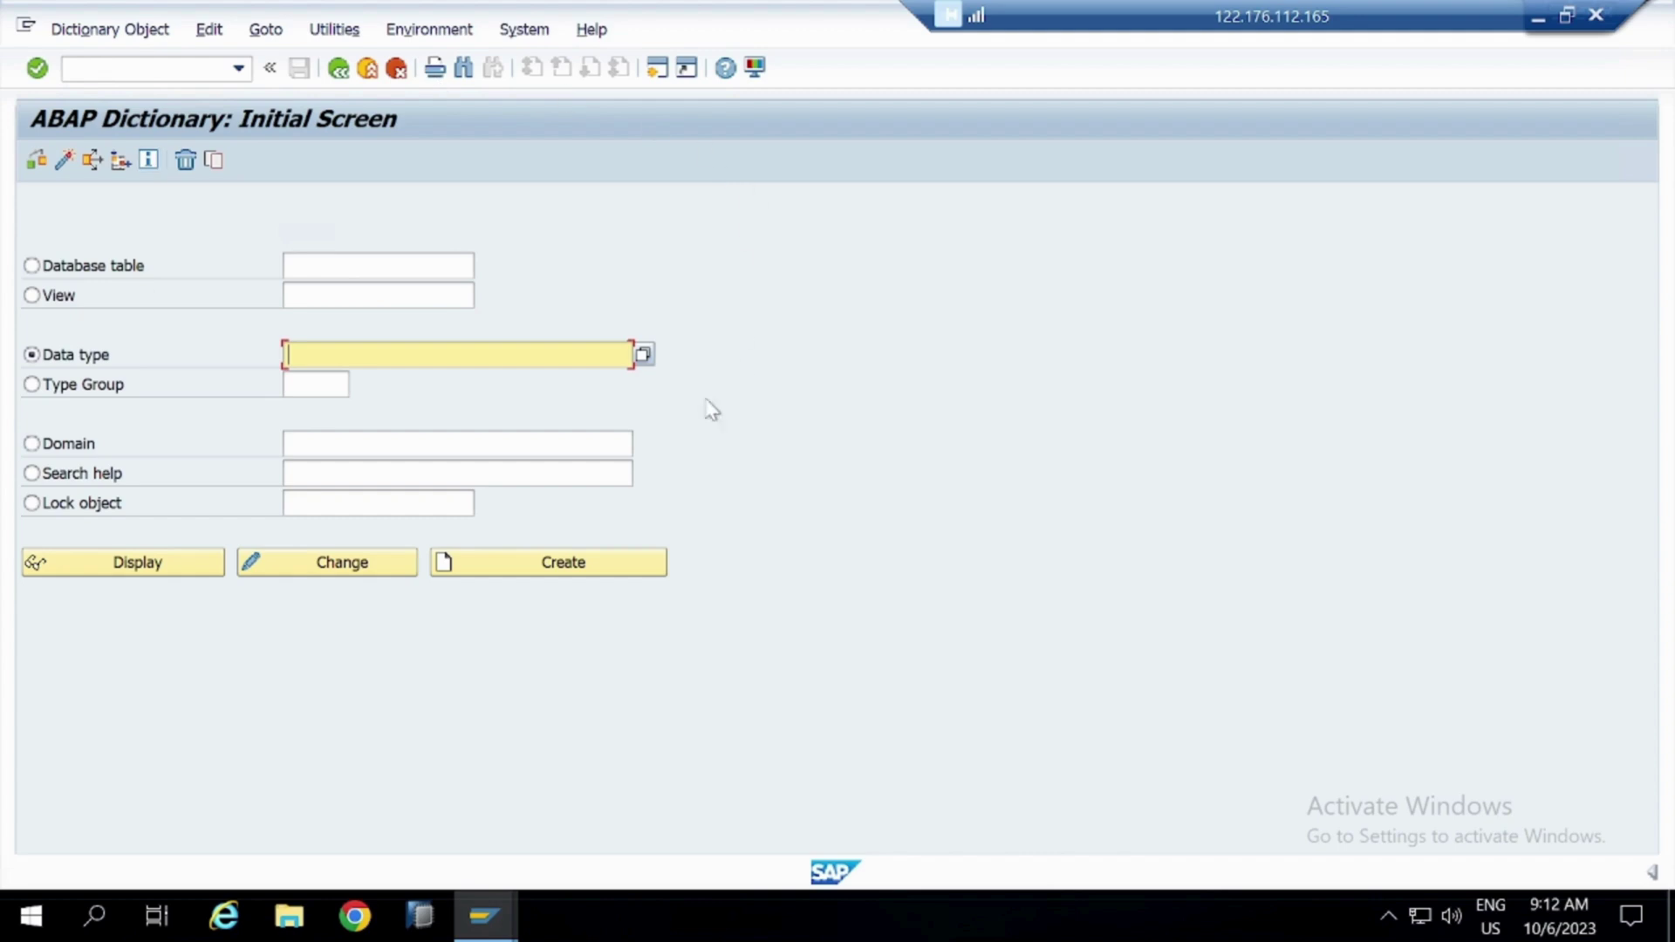
left_click(37, 387)
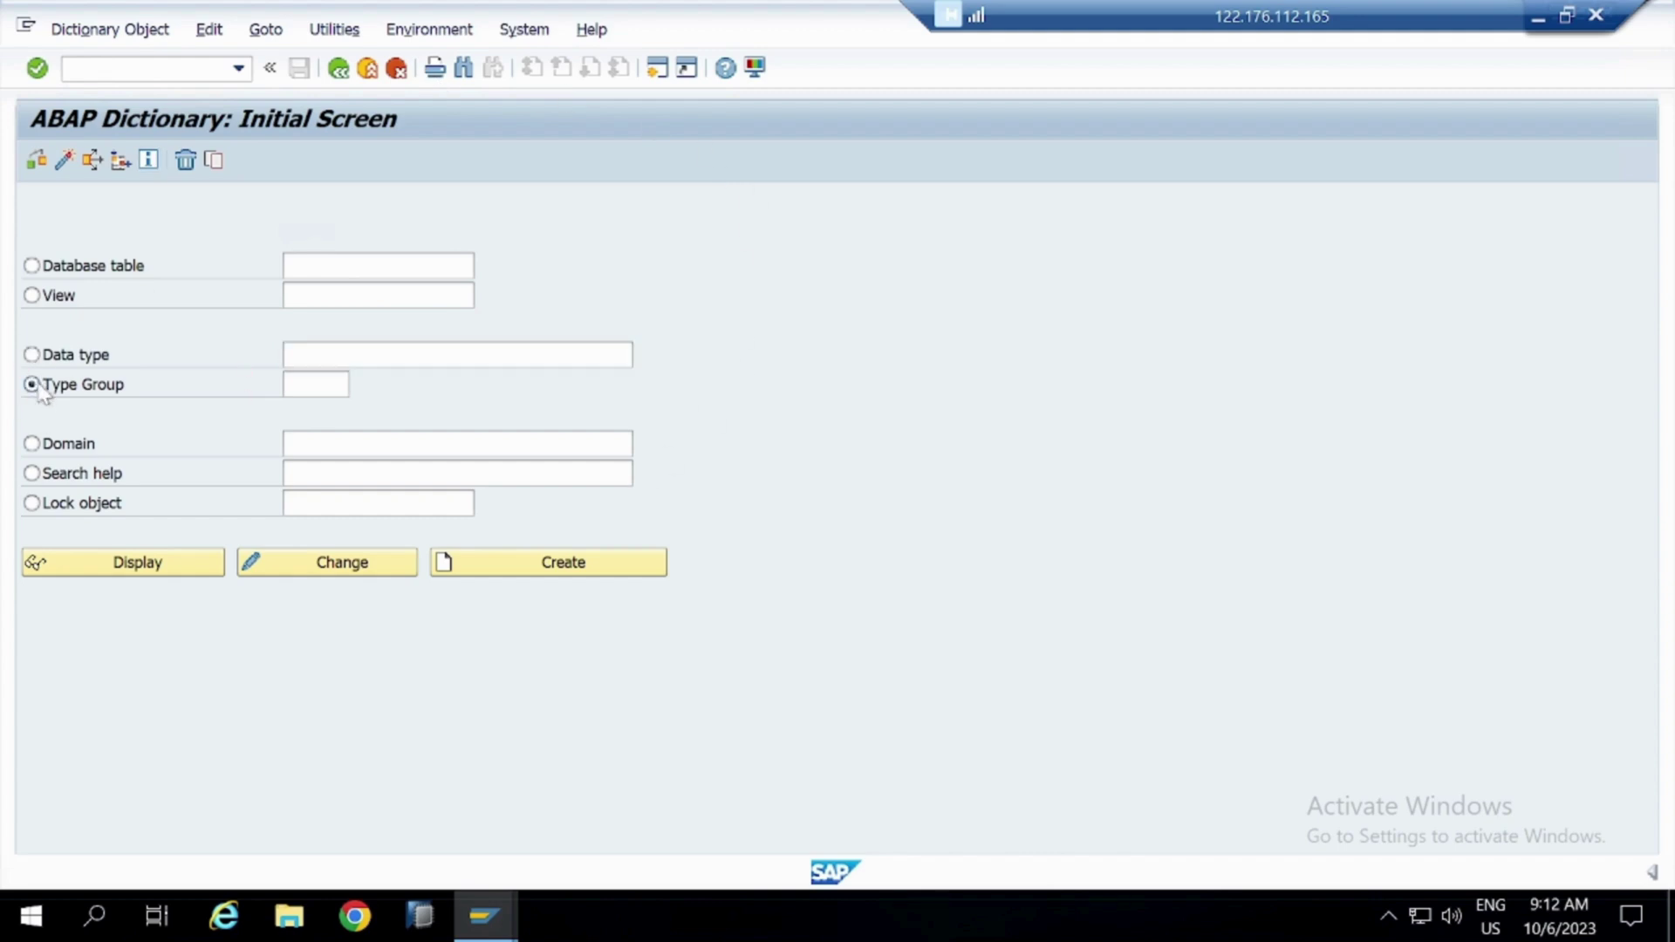
left_click(33, 447)
left_click(35, 476)
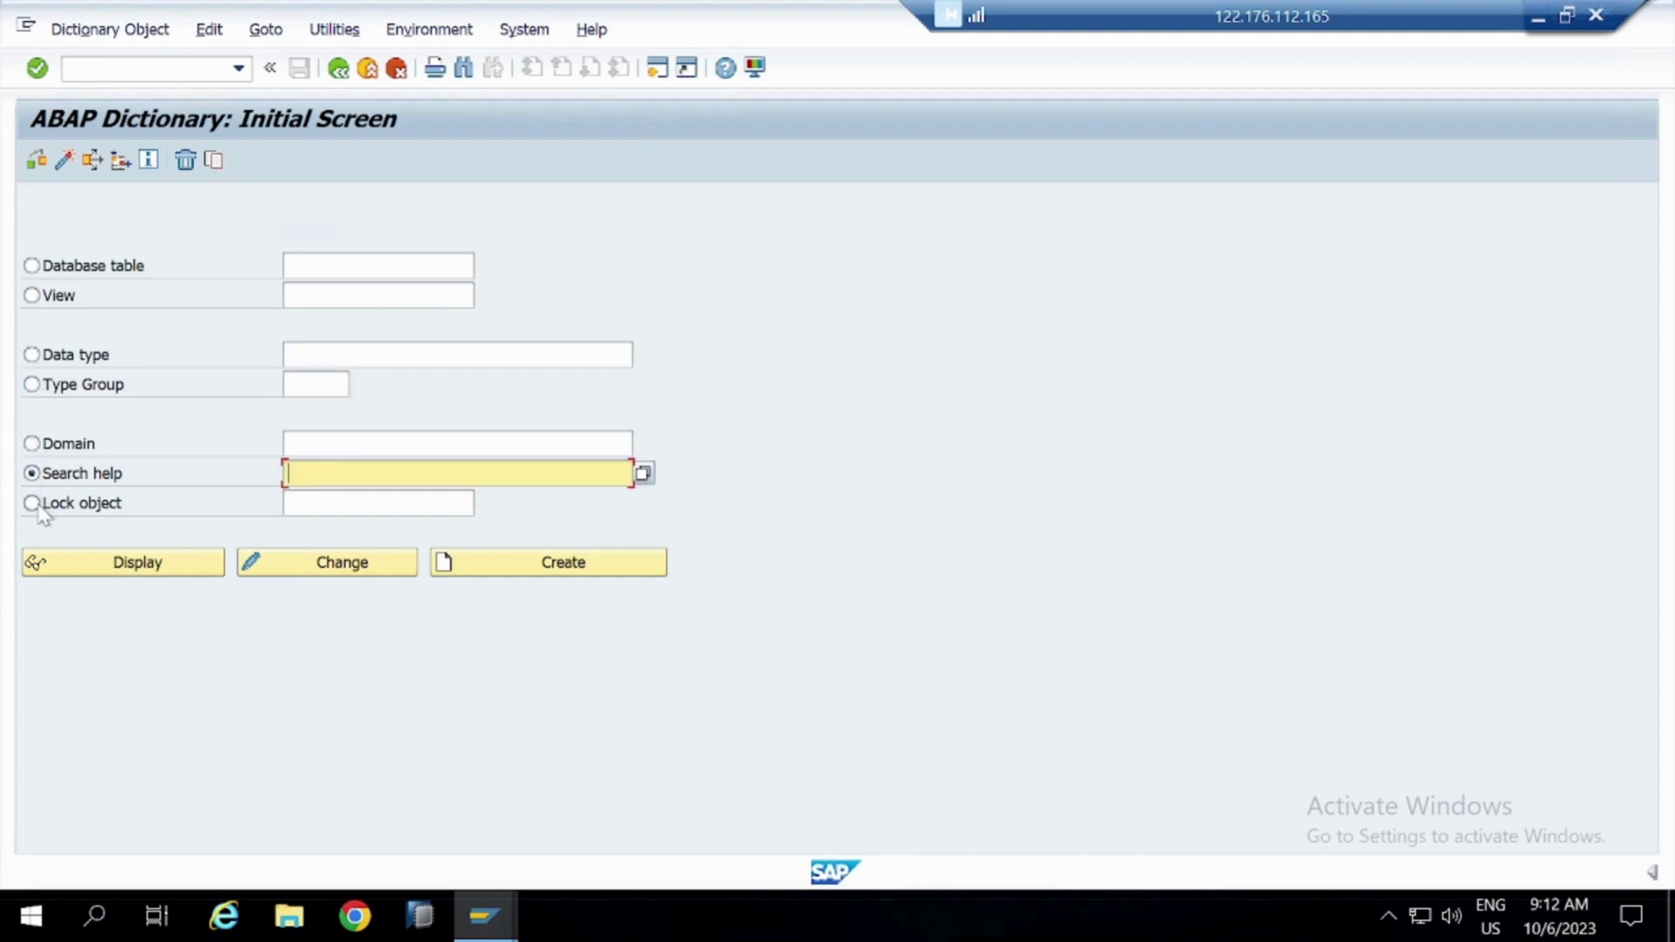
left_click(33, 503)
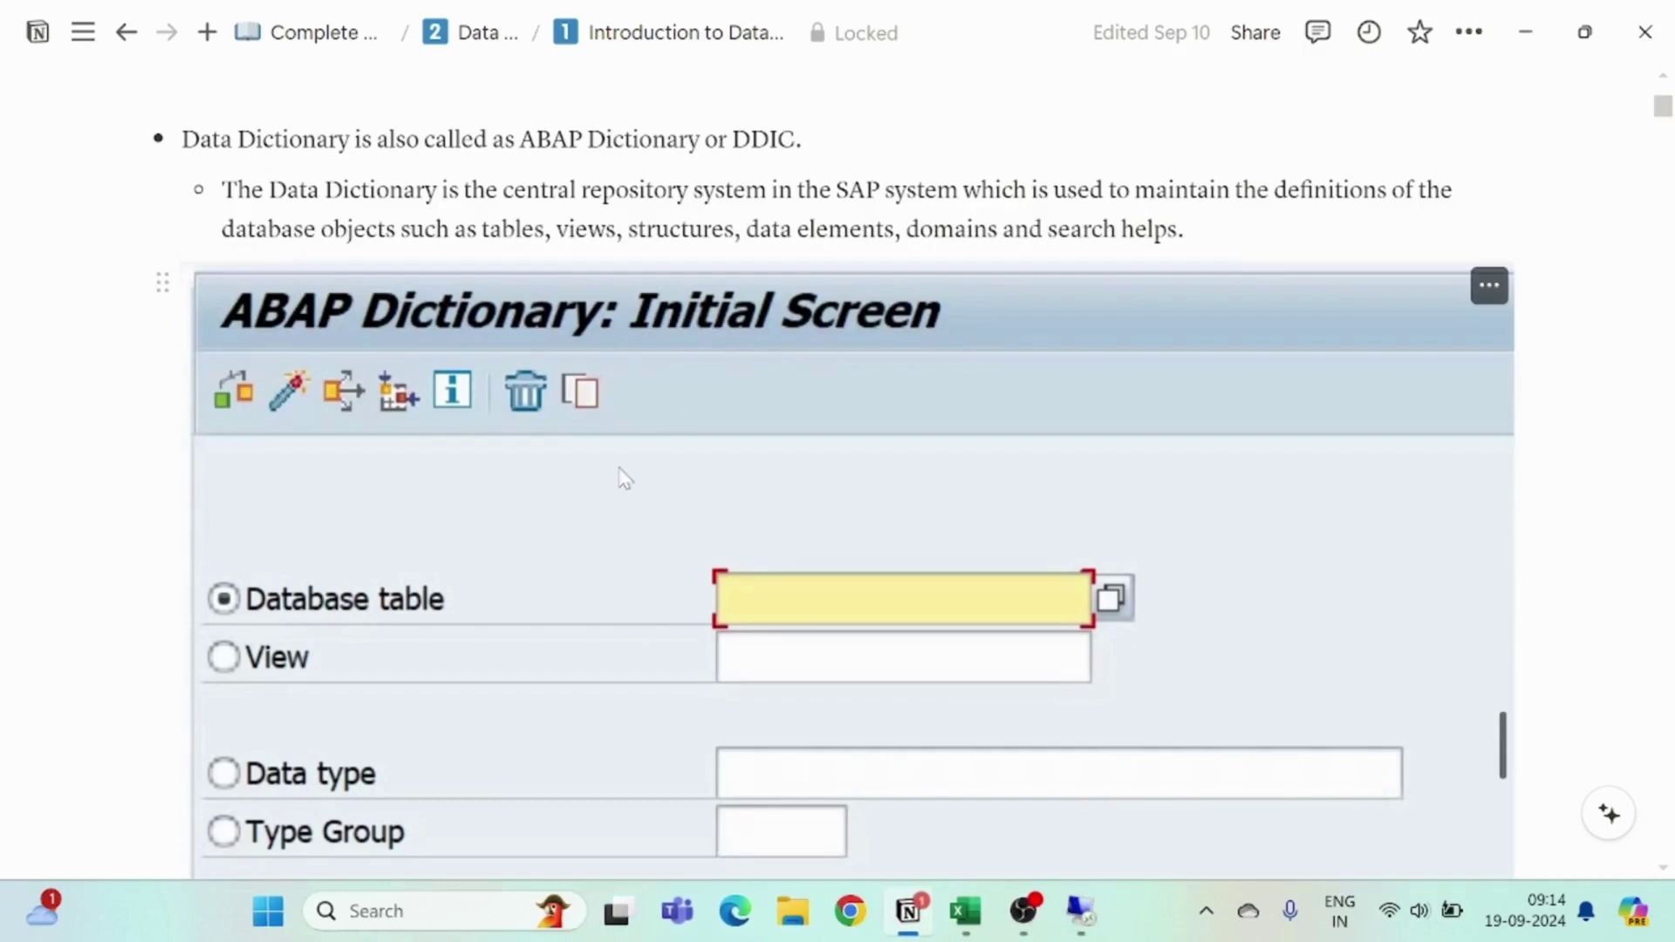
Review the initial screen picture and SE11 transaction code in the Notion notes, and select Database table in SAP's ABAP Dictionary
scroll(415, 562, "down", 5)
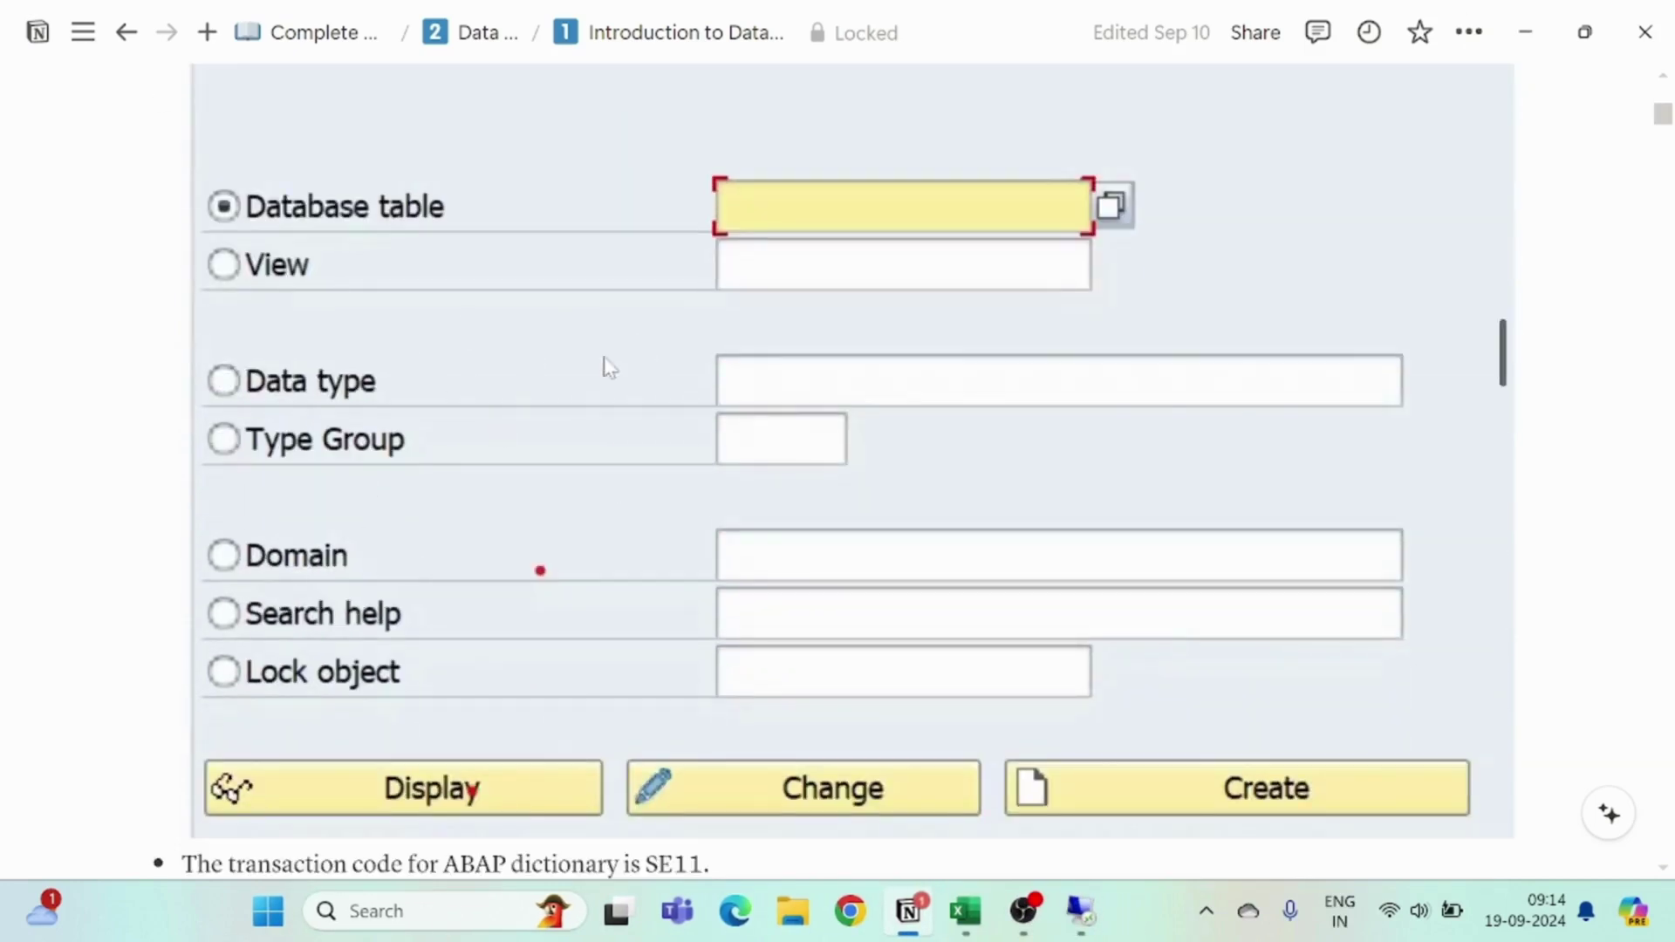
scroll(725, 392, "up", 2)
scroll(728, 403, "up", 2)
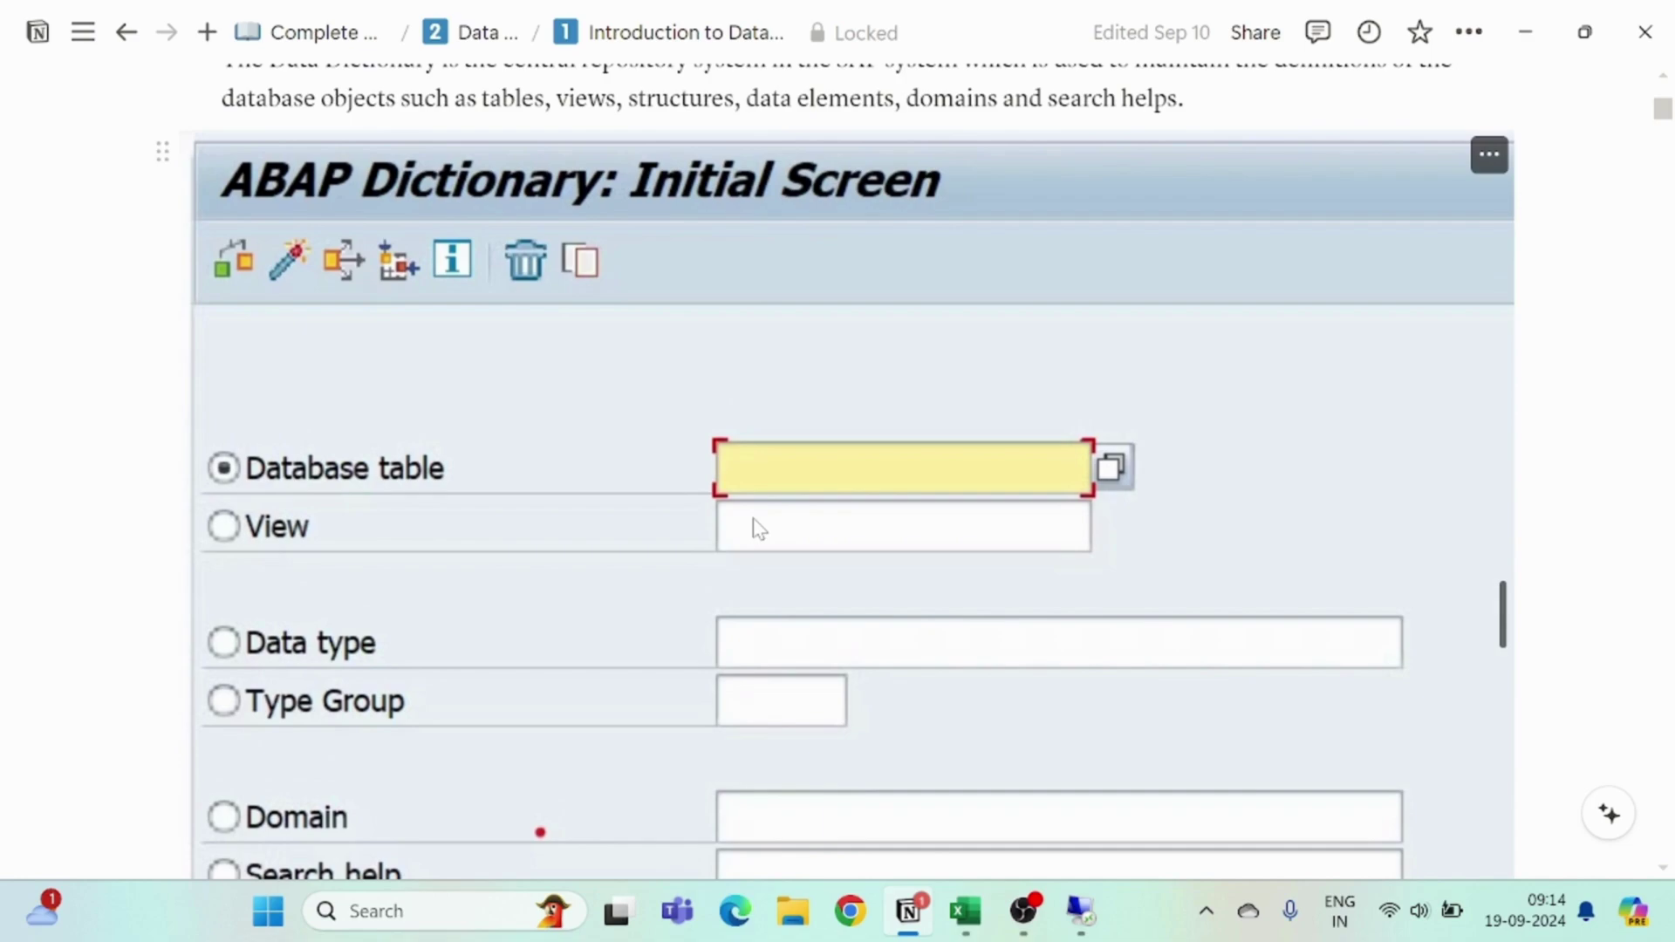
scroll(715, 524, "down", 10)
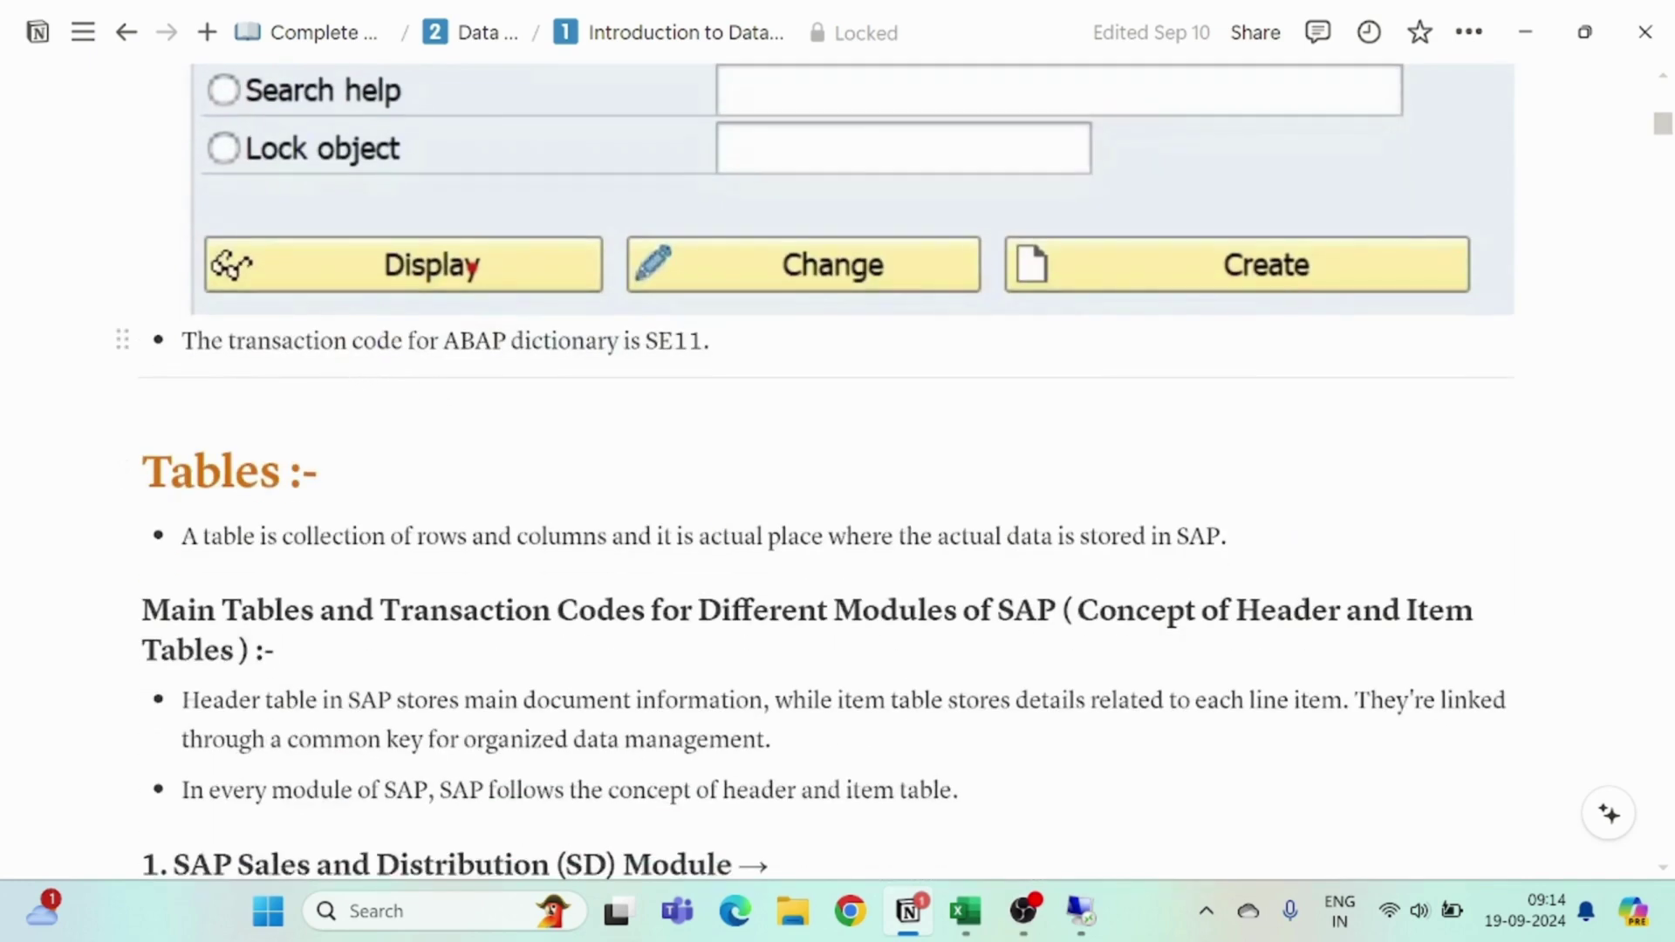
left_click_drag(306, 340, 647, 340)
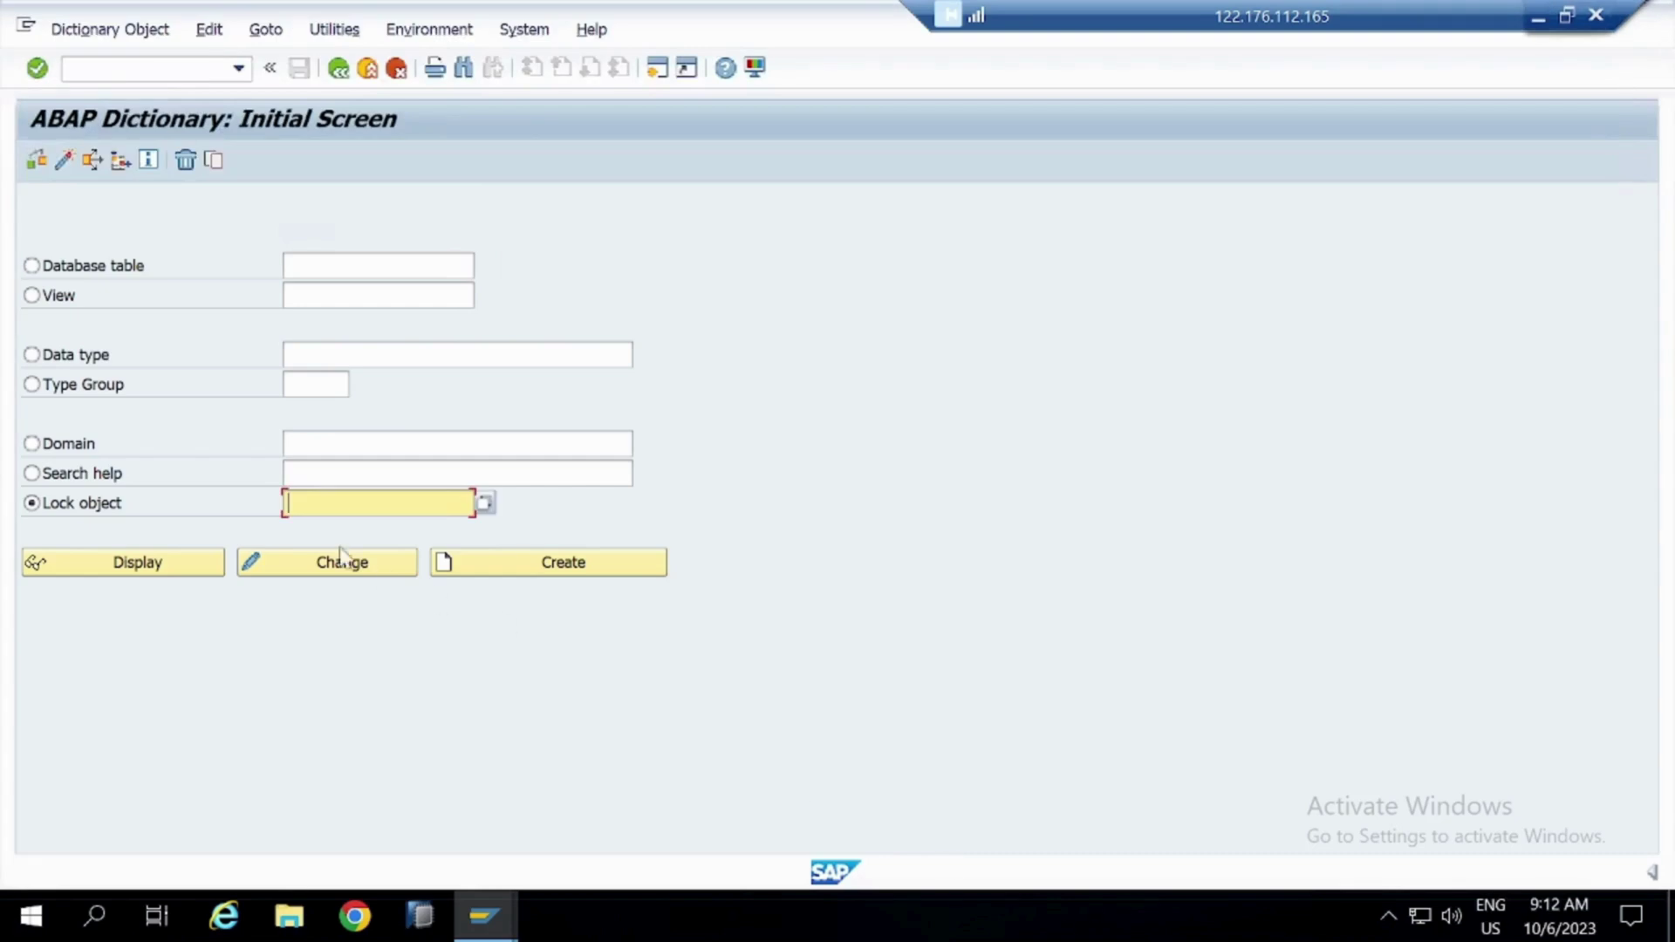
left_click(91, 265)
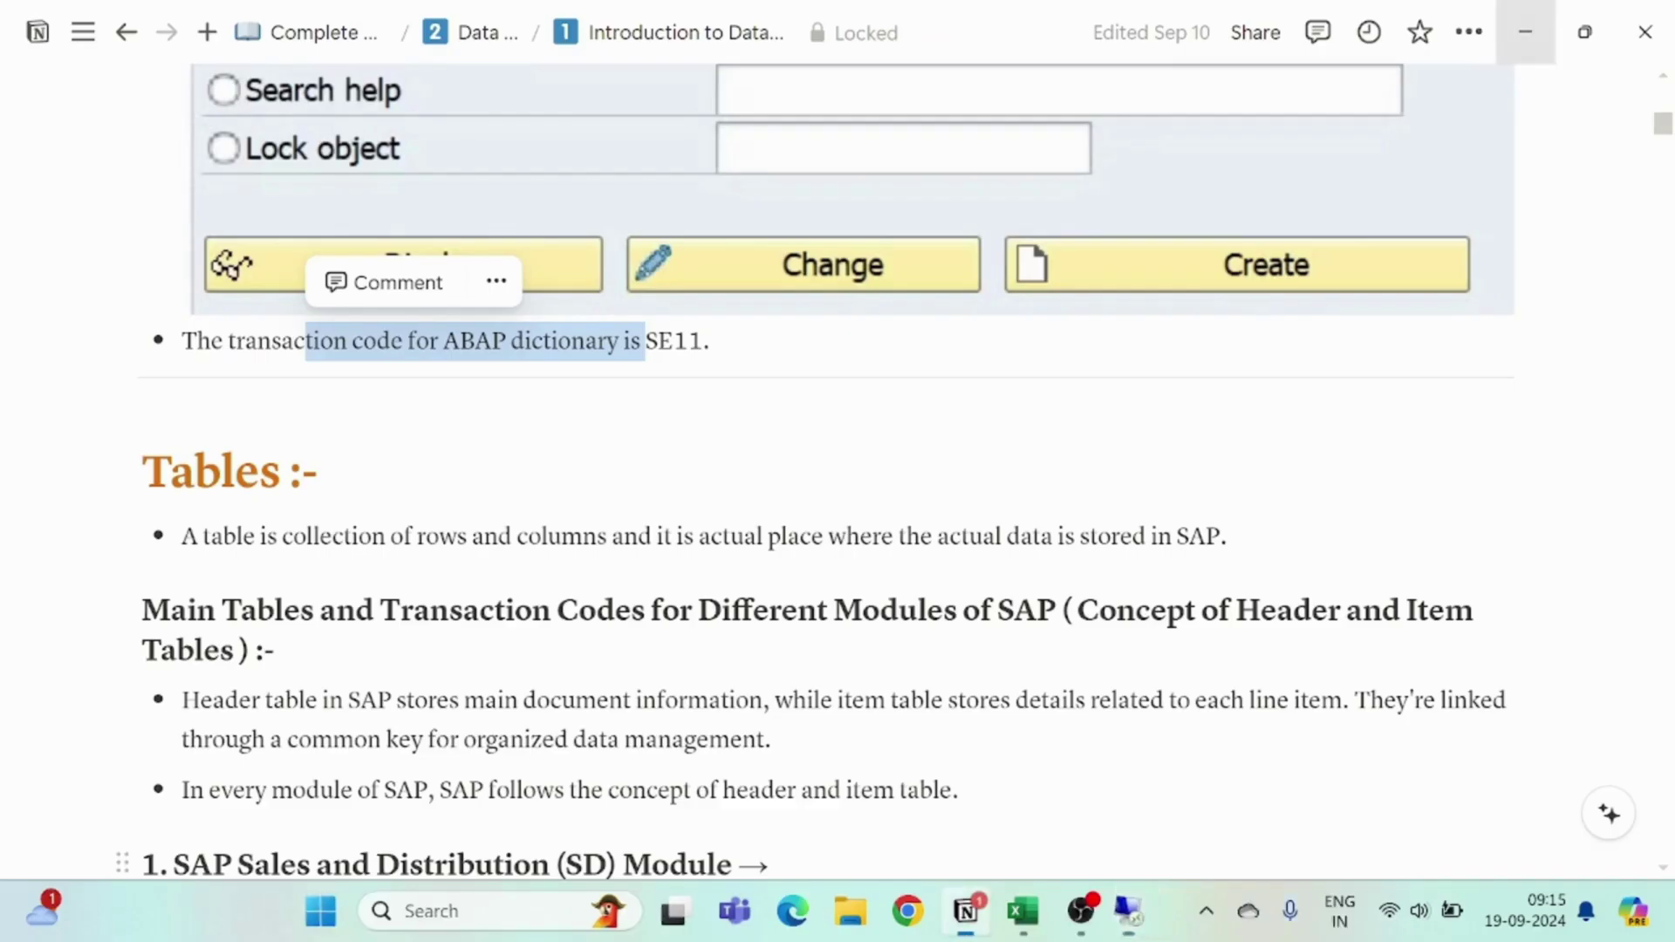
Return to the Notion notes and read the Tables definition, highlighting the words about rows and columns
left_click_drag(223, 536, 438, 536)
left_click_drag(541, 535, 607, 536)
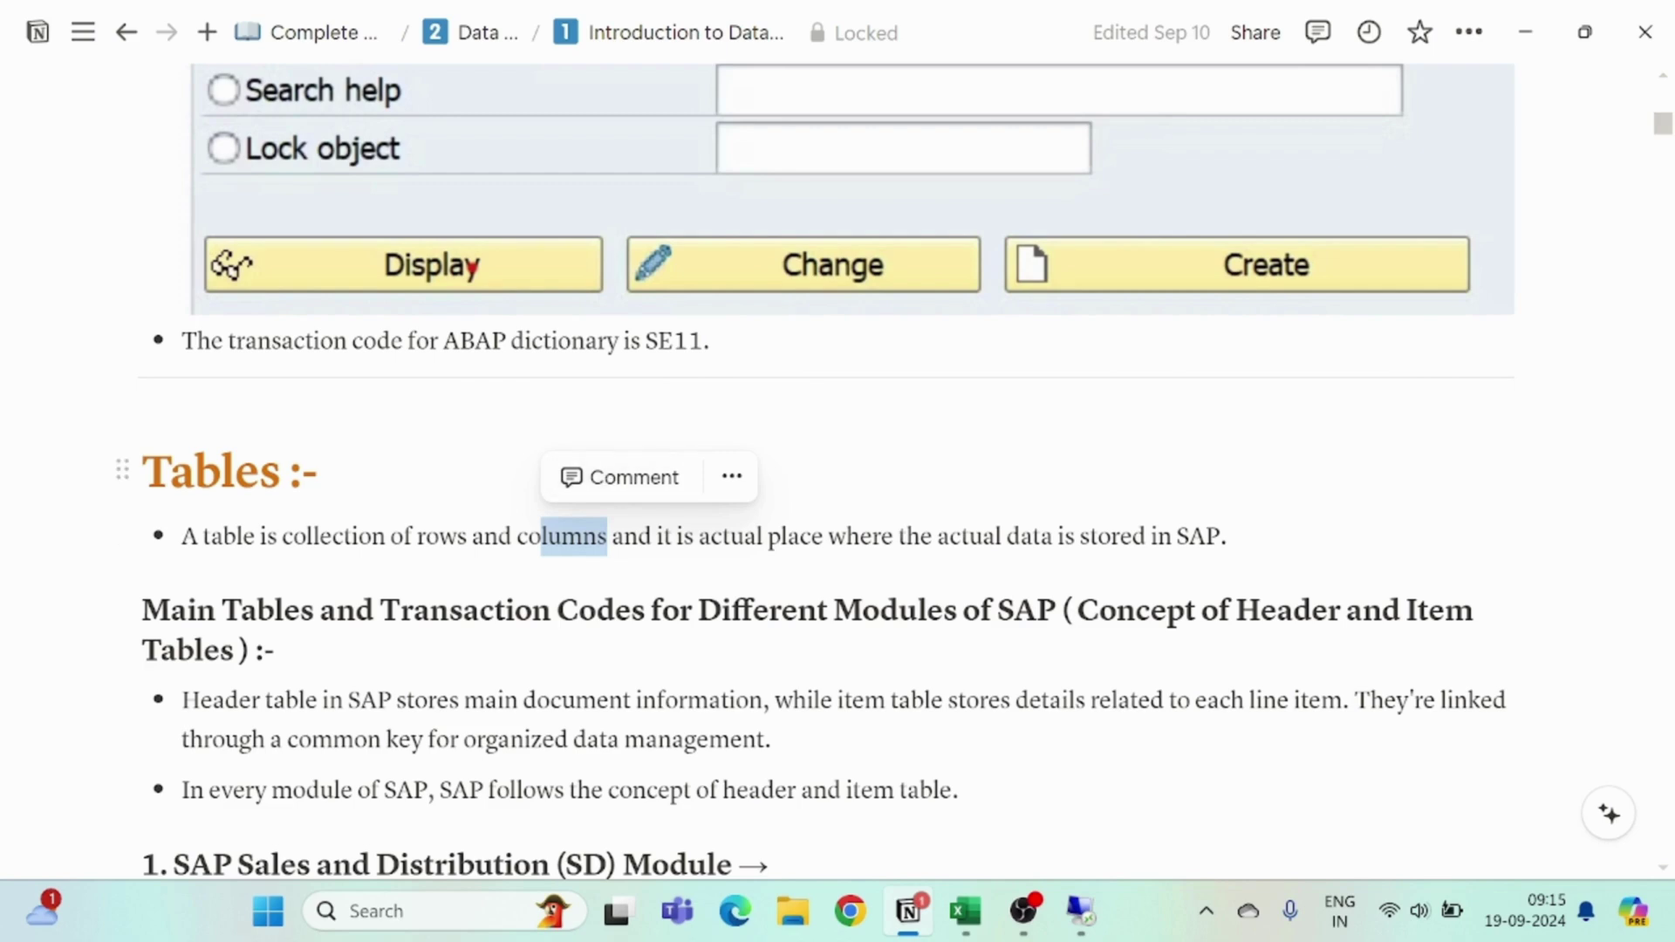
left_click(820, 478)
left_click_drag(307, 537, 599, 537)
left_click(602, 539)
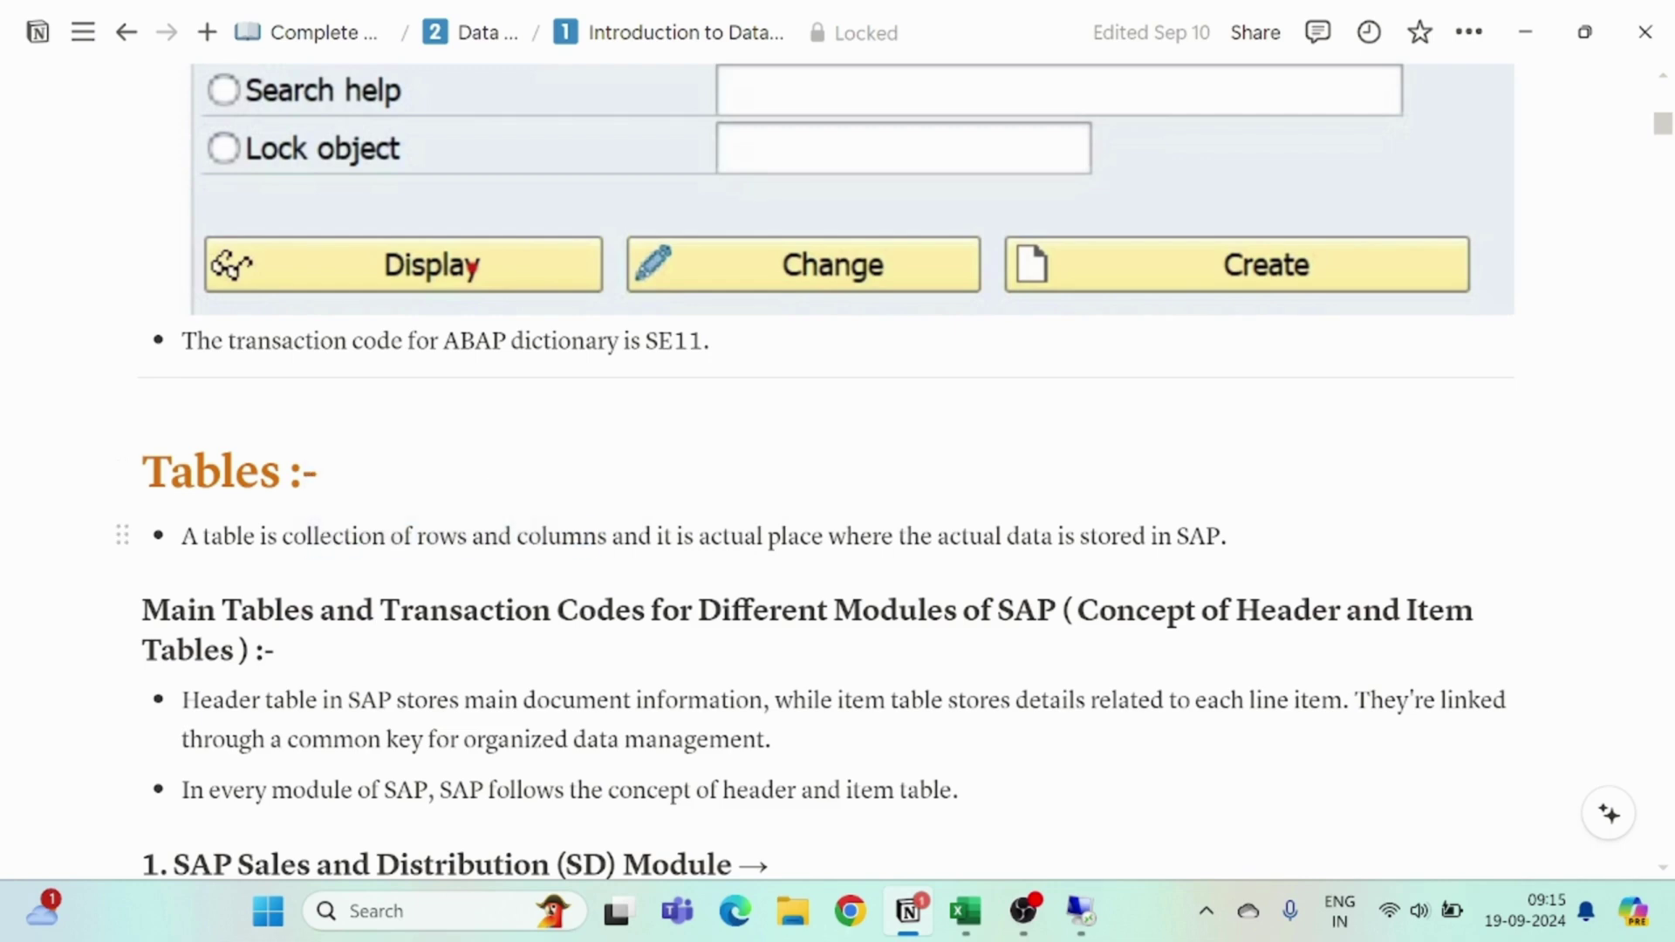
left_click_drag(417, 537, 541, 536)
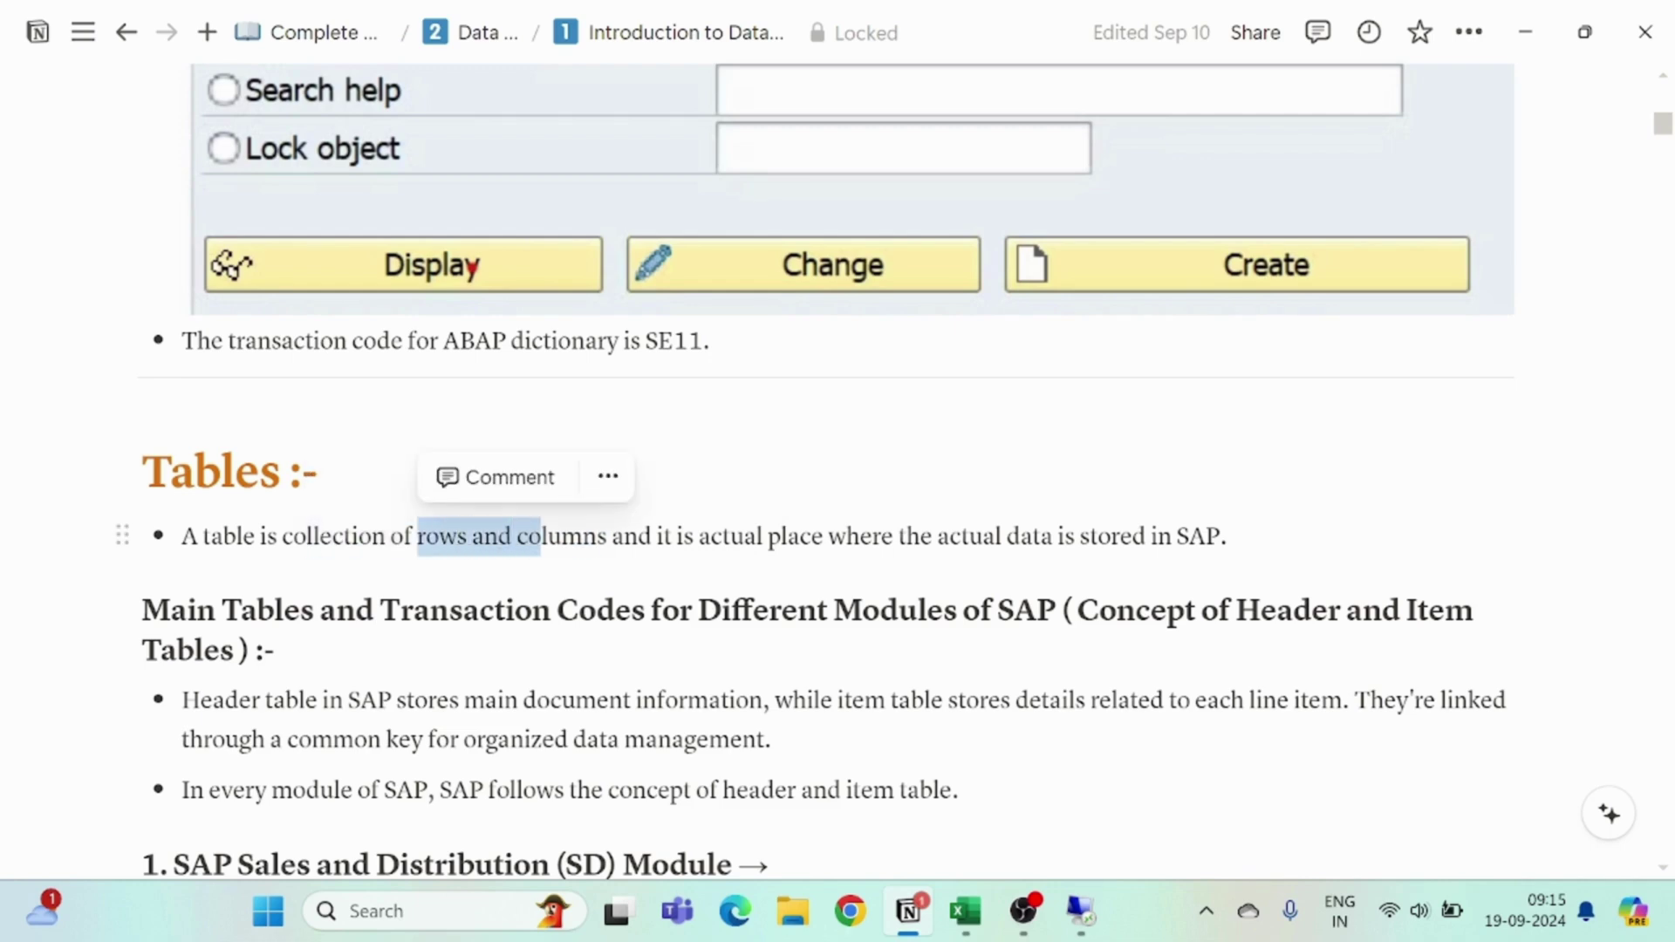
Read the notes on header and item tables and the SD sales order tables, highlighting parts of the SD heading, VBAK and VBAP
scroll(837, 471, "down", 2)
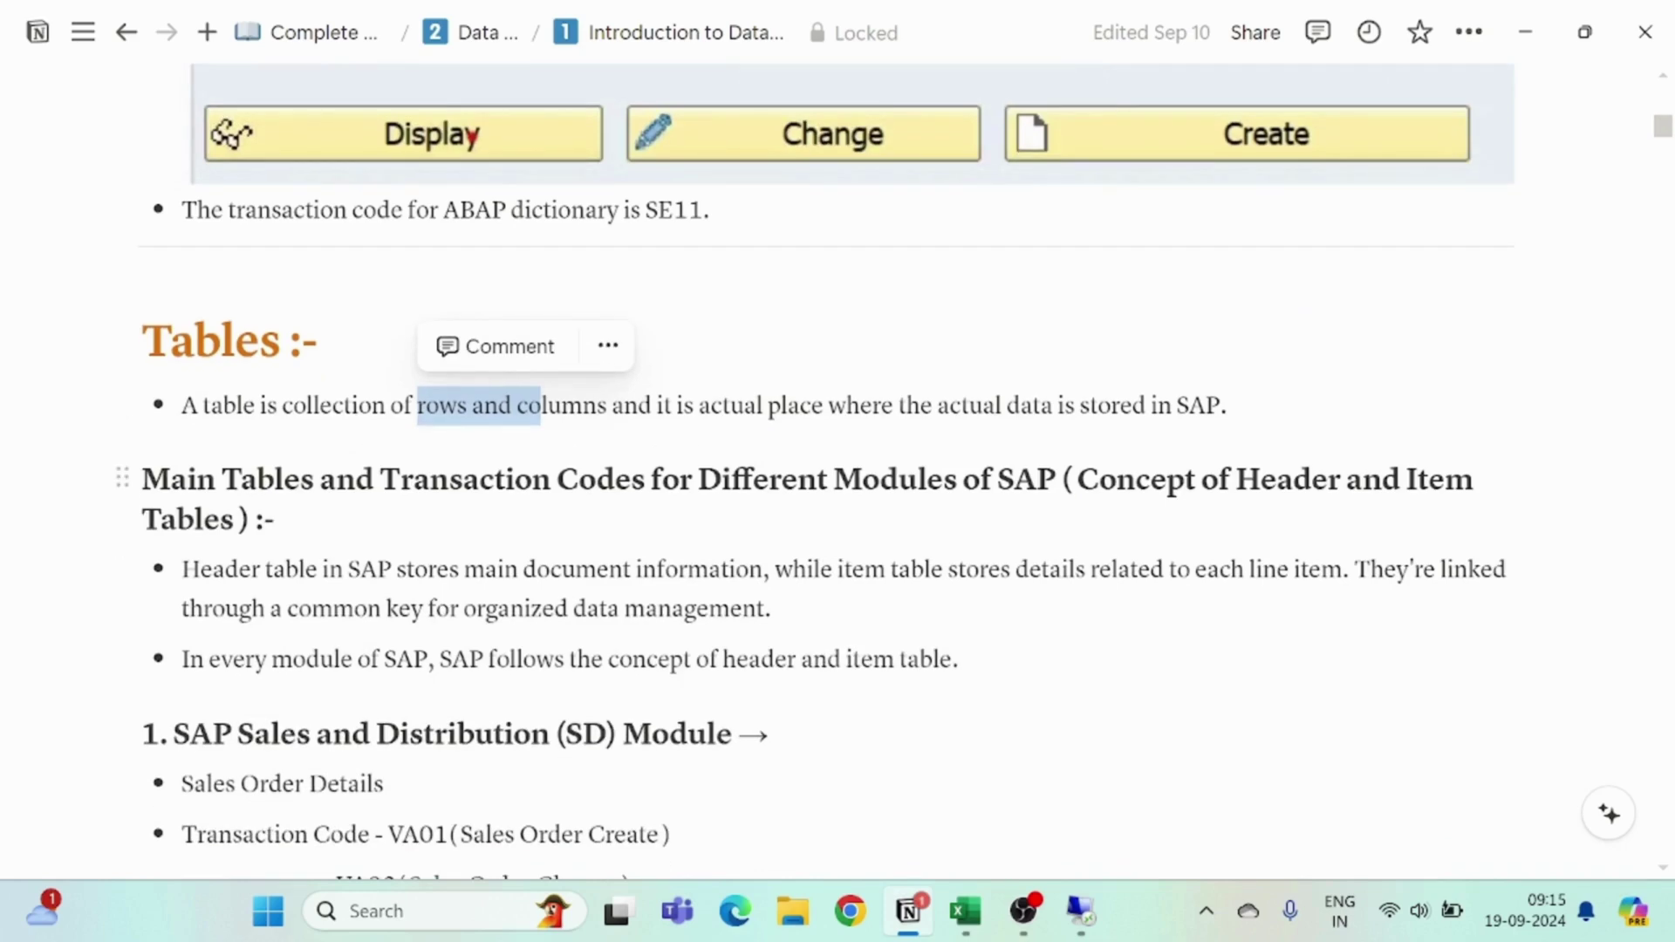
scroll(838, 471, "down", 4)
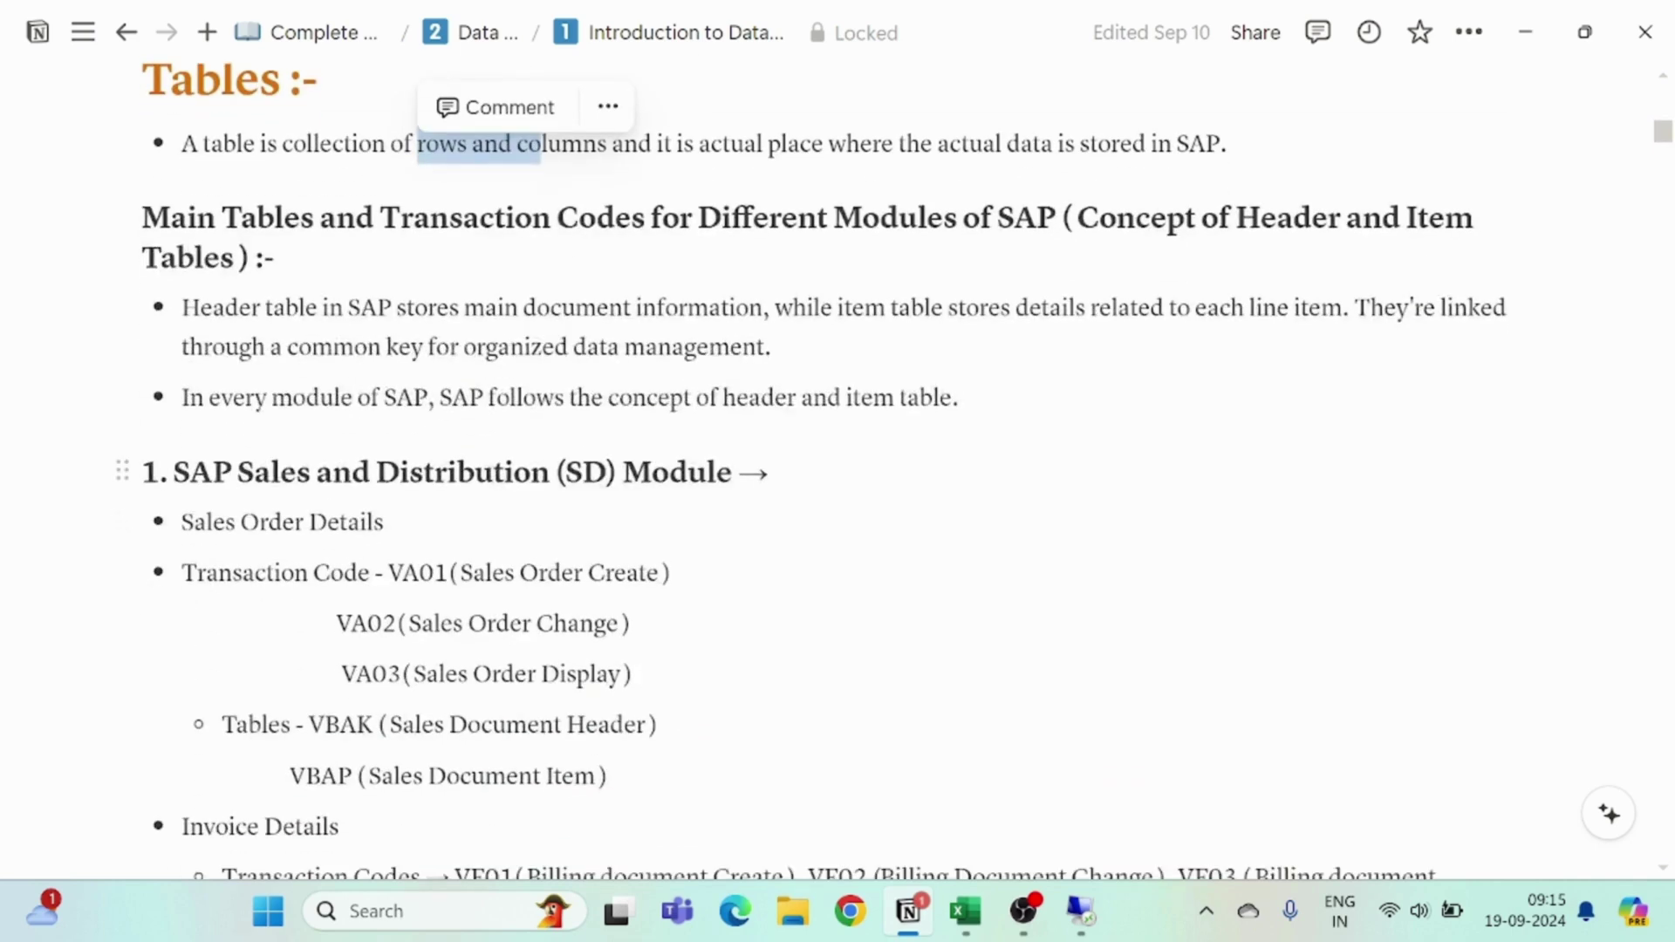
left_click_drag(271, 472, 351, 472)
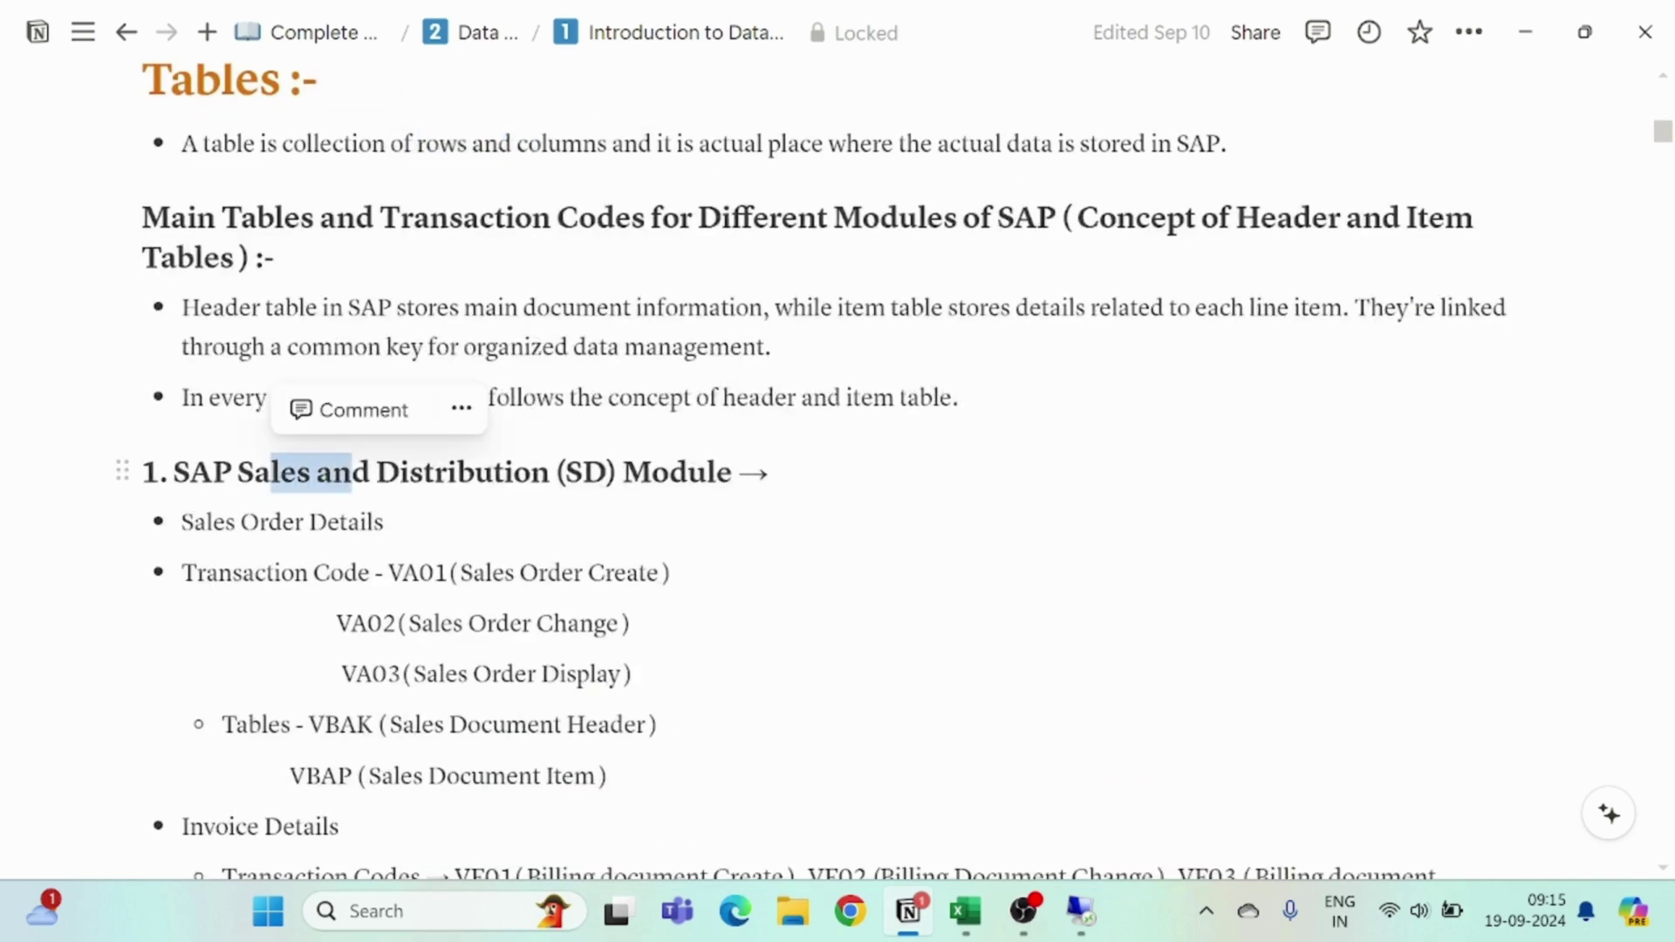
scroll(837, 472, "down", 2)
left_click_drag(309, 593, 356, 593)
left_click_drag(289, 645, 321, 645)
scroll(838, 471, "down", 2)
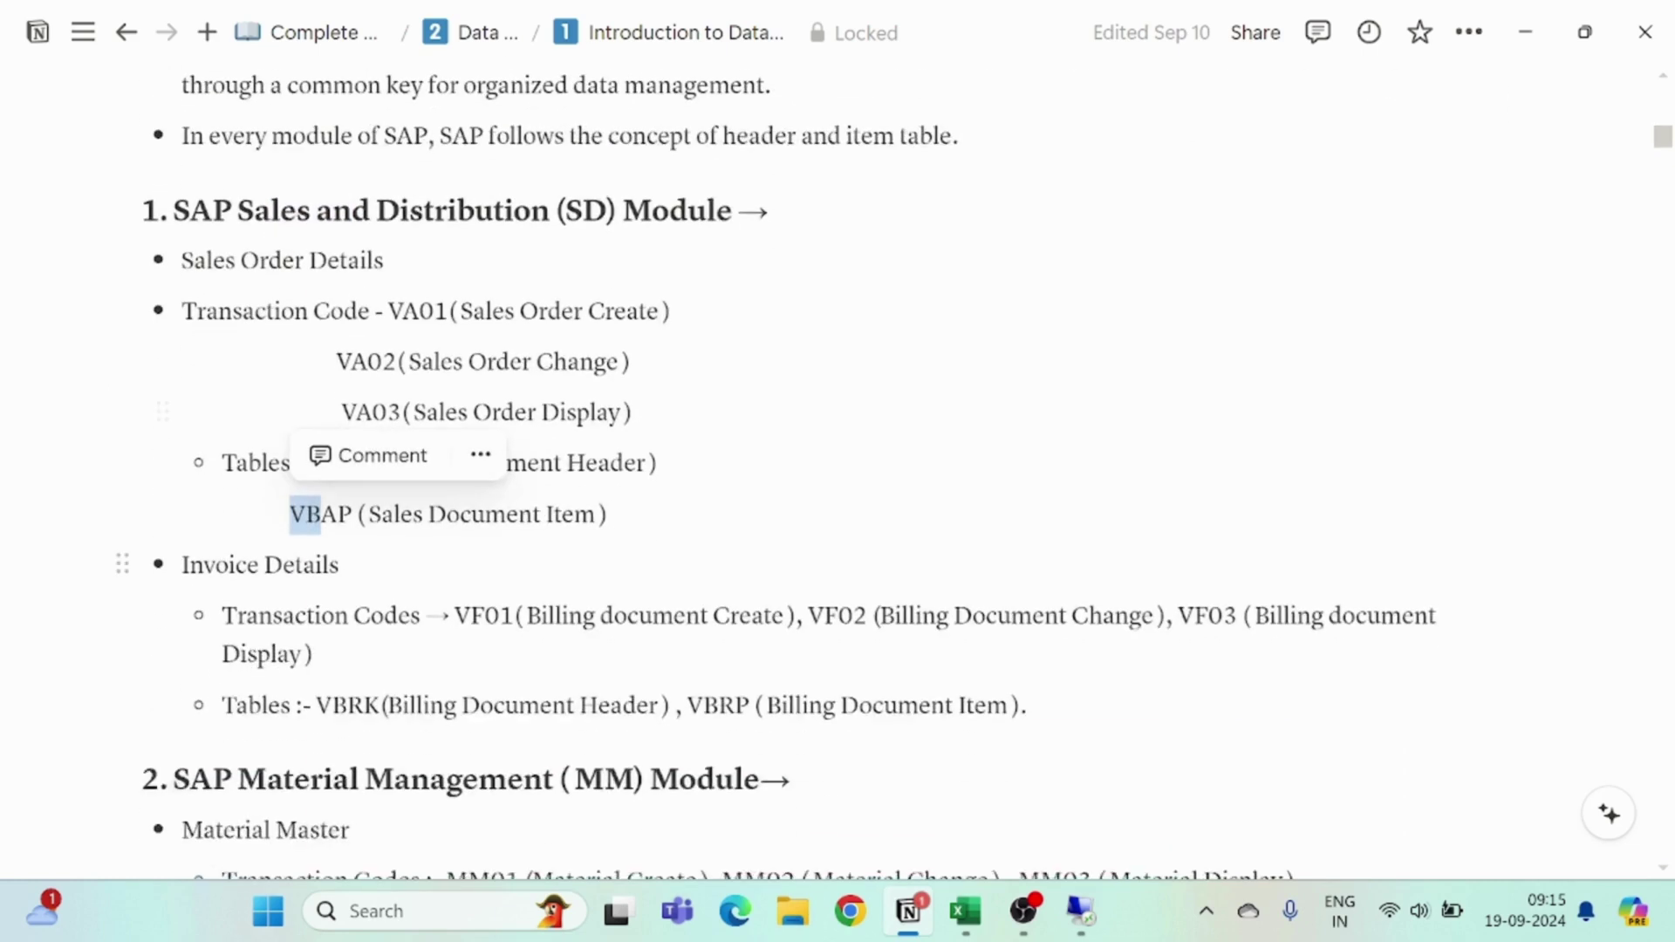
Review the invoice tables and the Material Management module in the notes, highlighting VBRK and the Creating Header and Item Table heading
left_click_drag(236, 565, 283, 565)
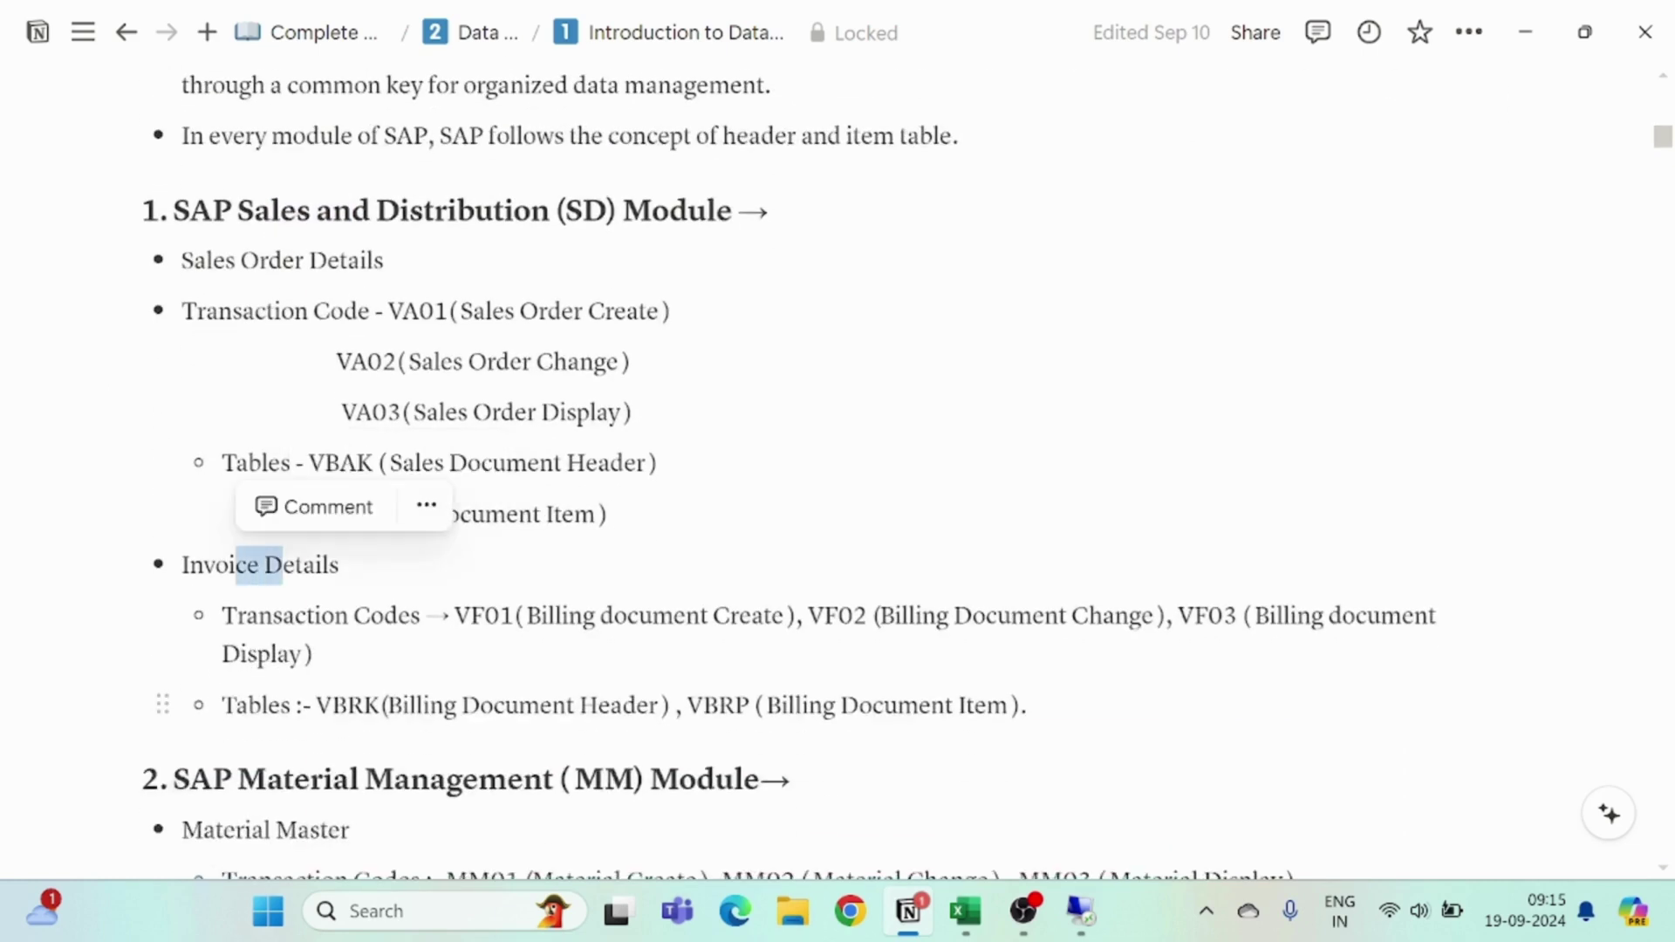
left_click_drag(313, 705, 380, 705)
scroll(838, 471, "down", 3)
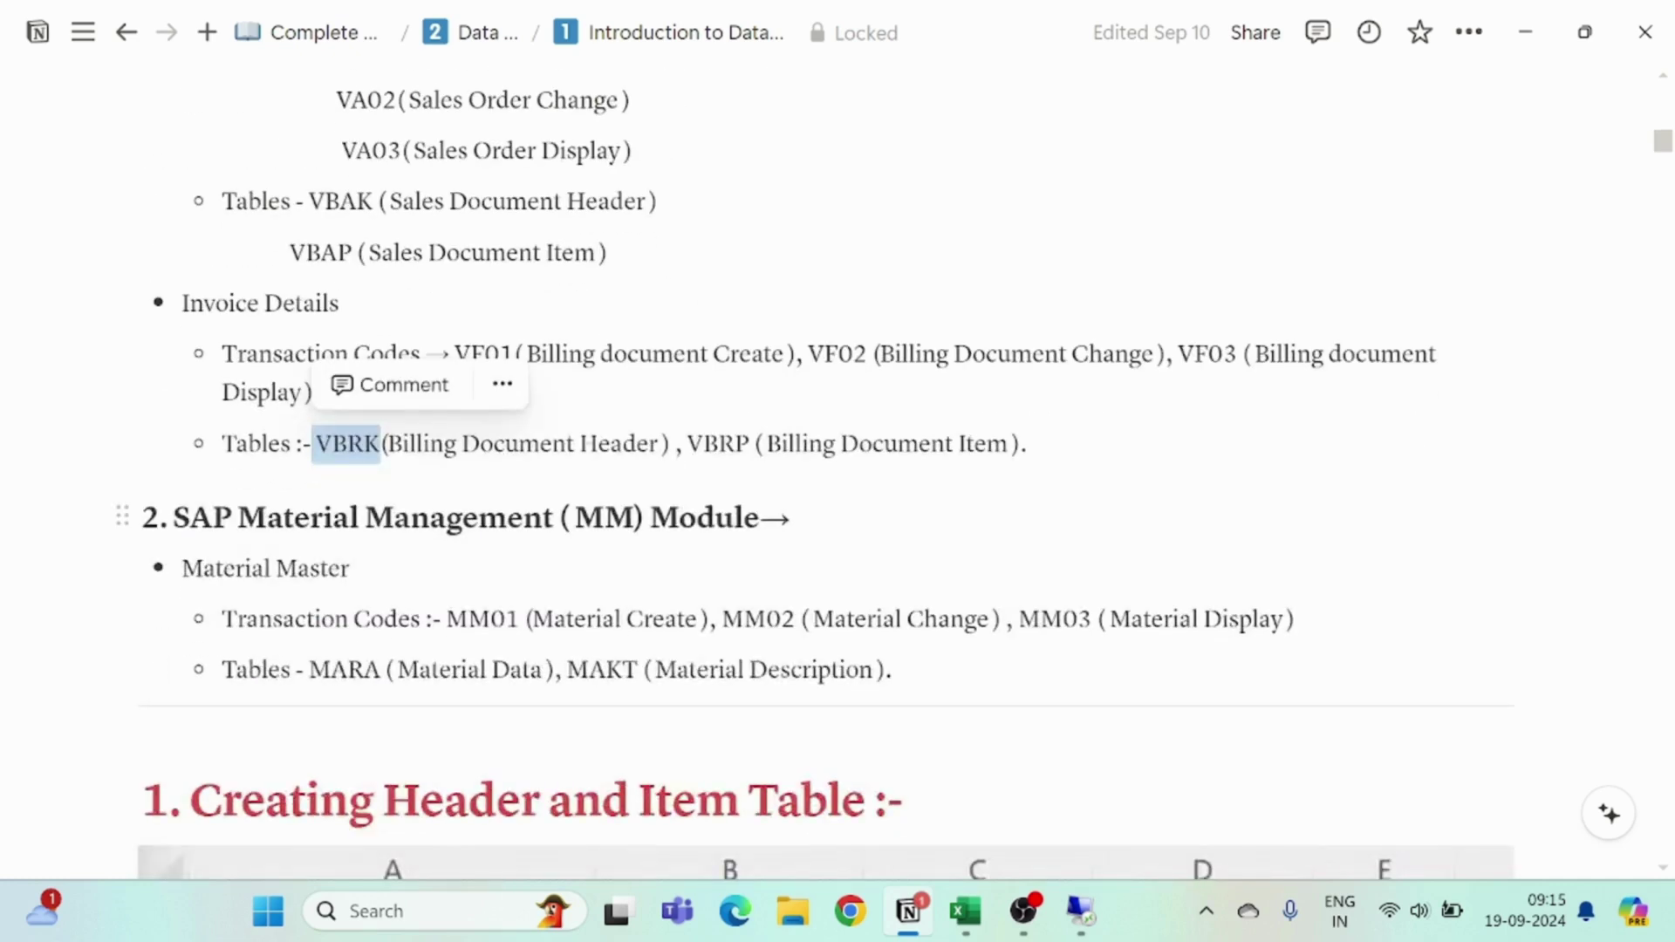
scroll(838, 471, "down", 2)
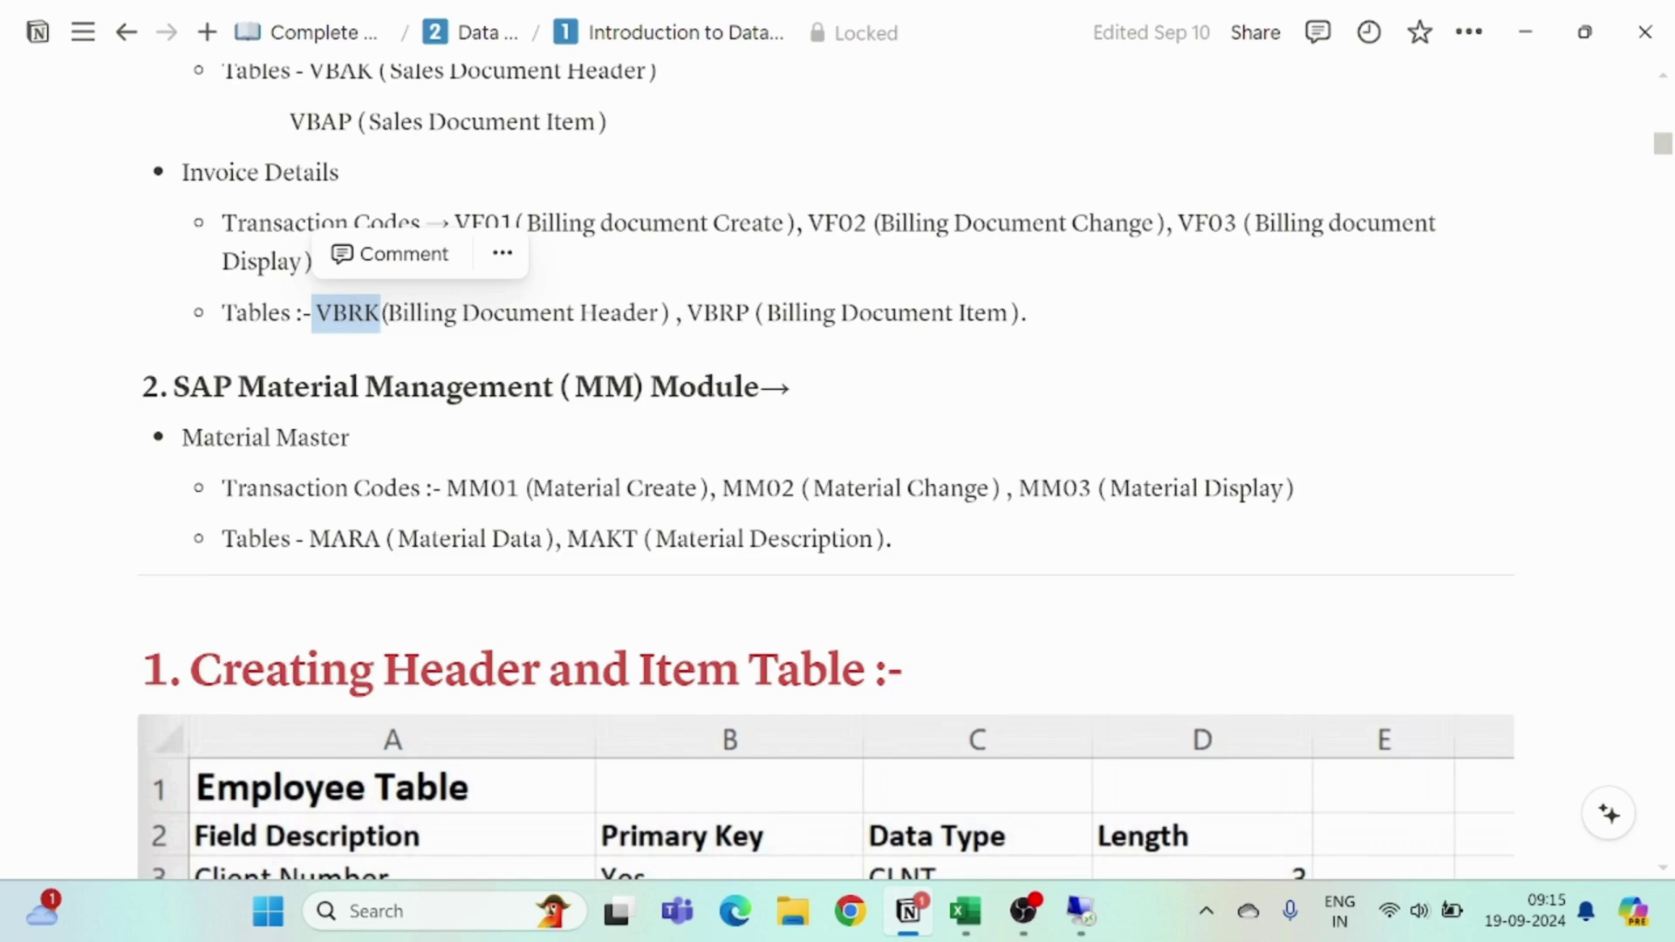
left_click_drag(384, 669, 776, 669)
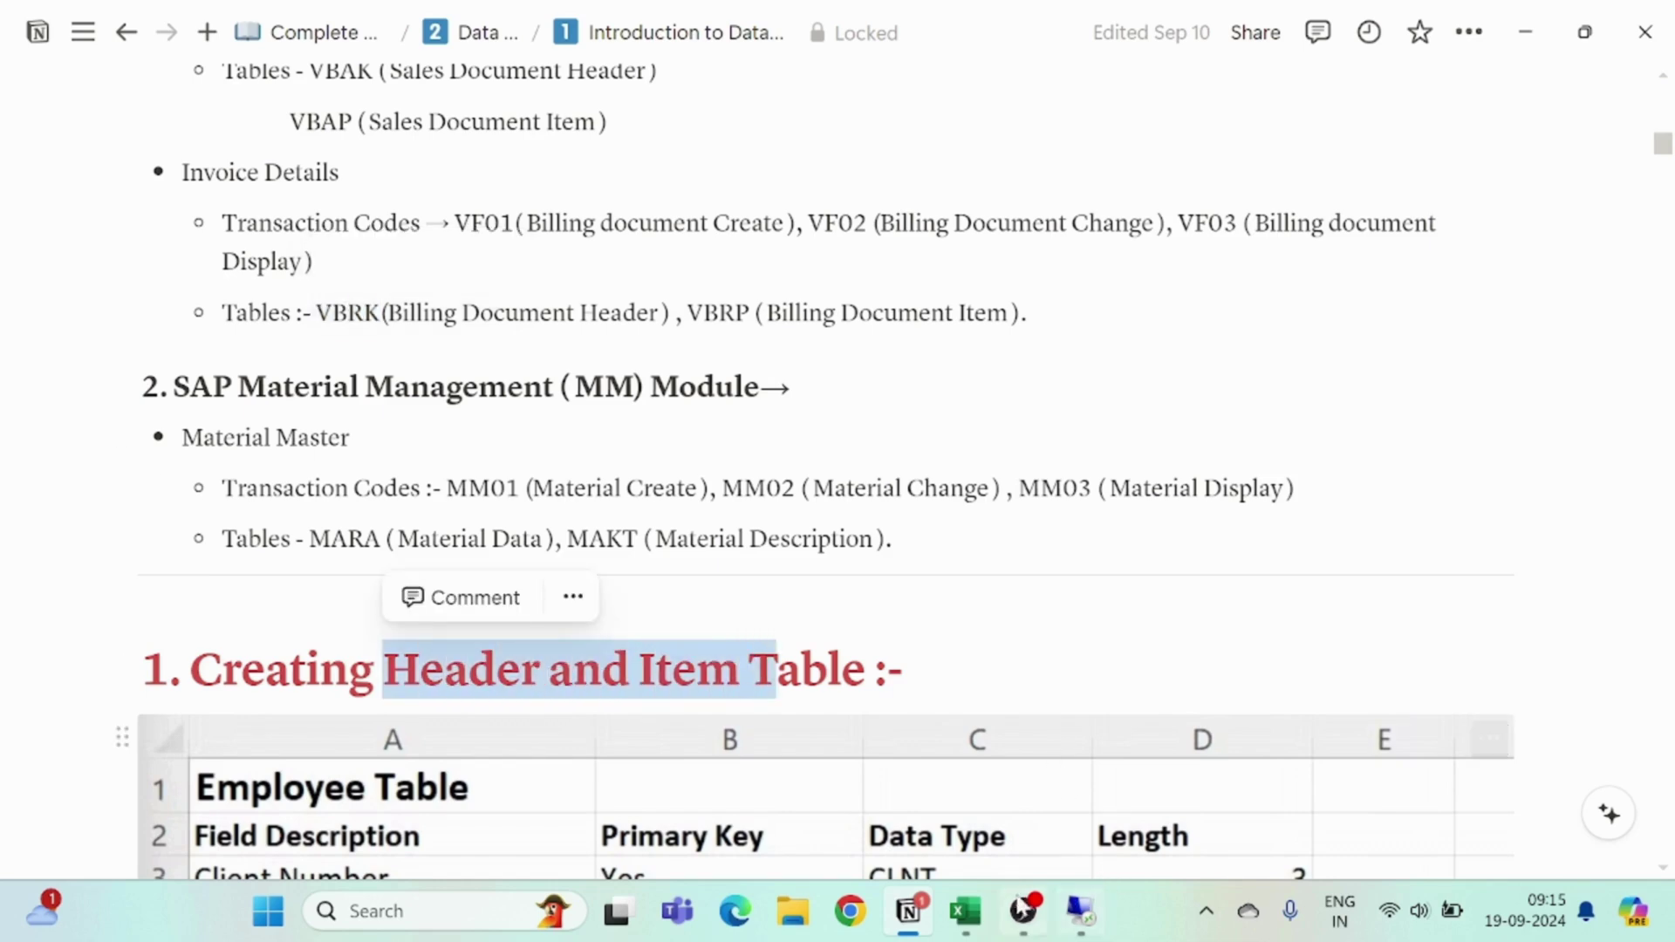
Switch to the Excel workbook and view the full field layouts of the Employee header table and Project Details item table
left_click(965, 911)
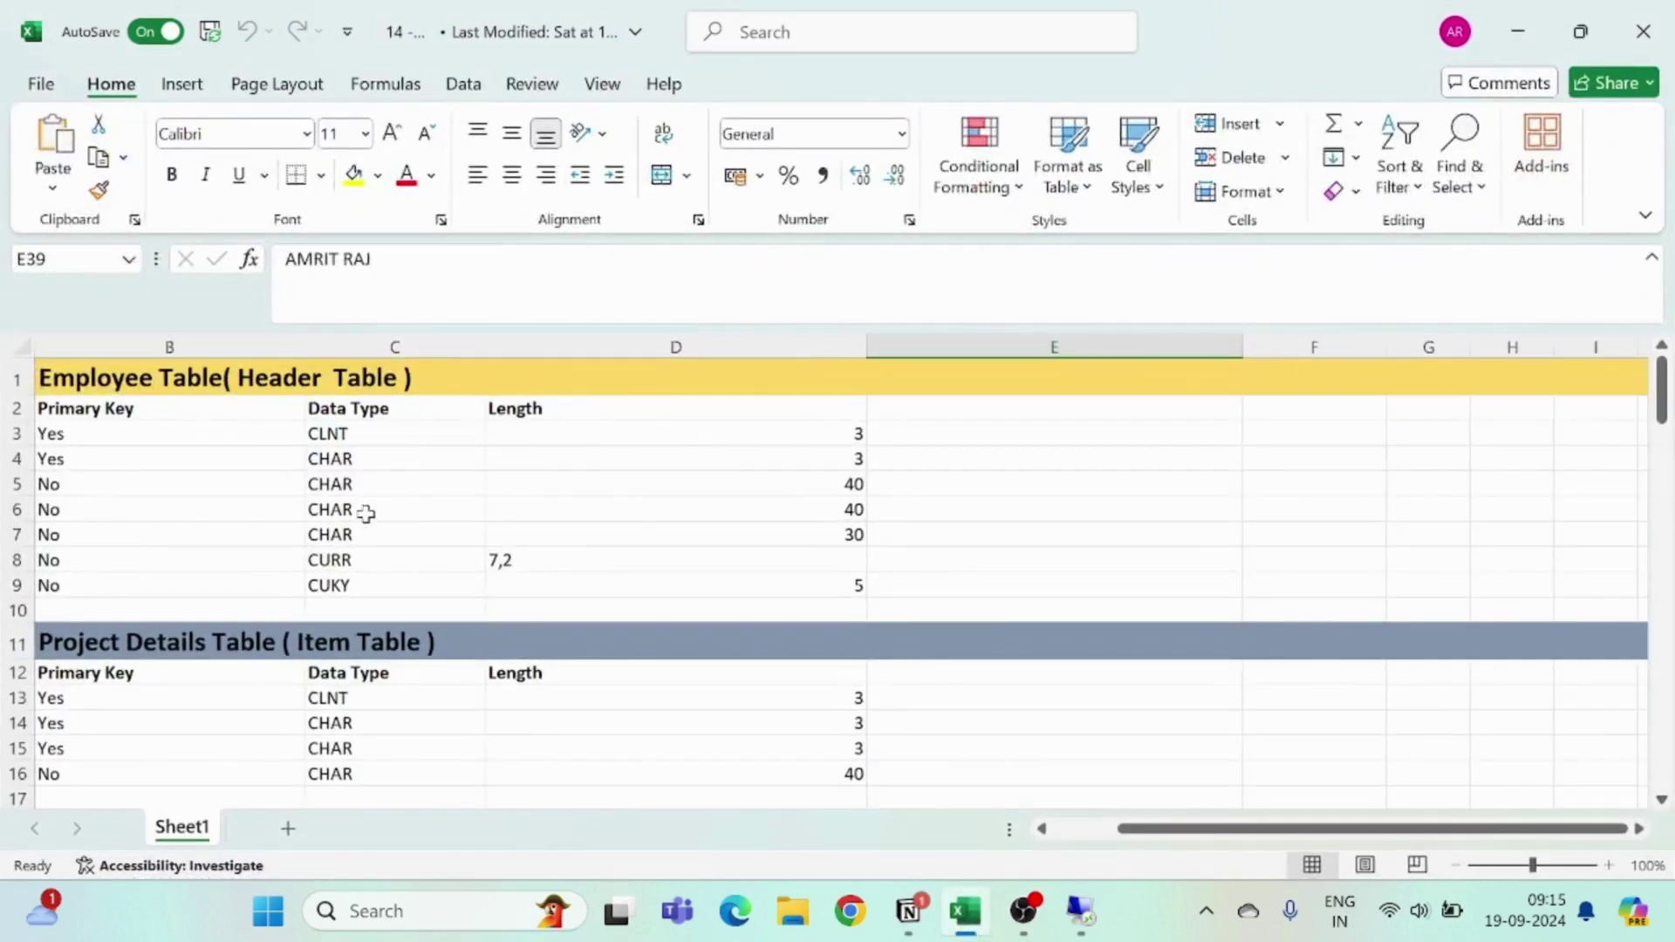
scroll(365, 513, "down", 1)
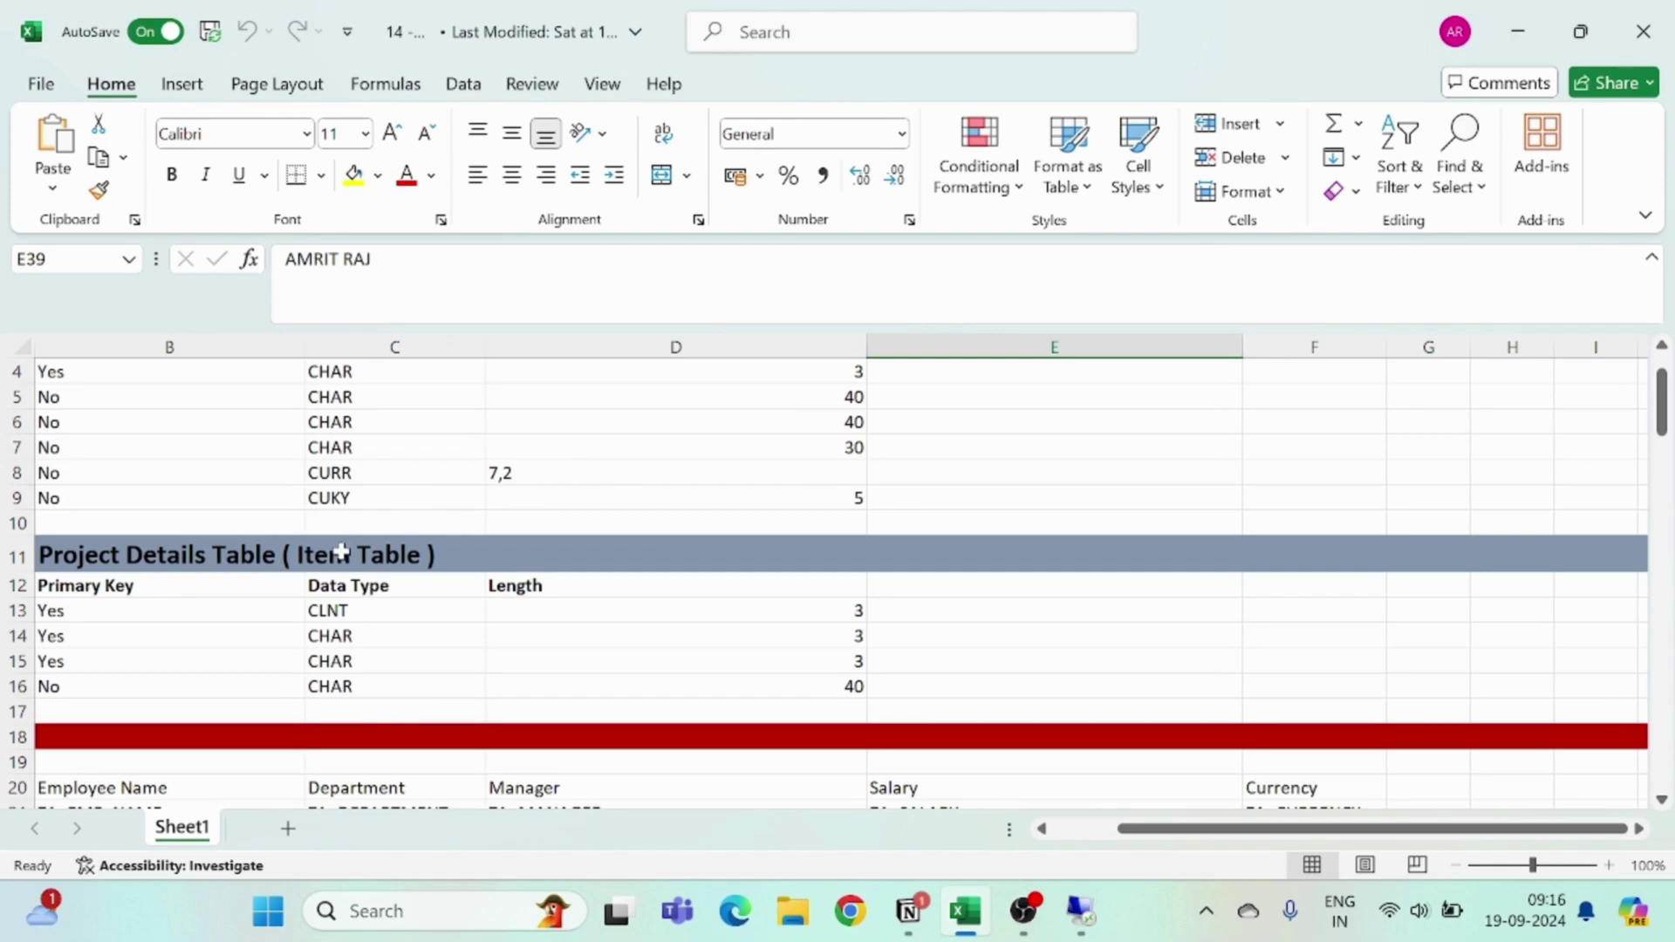
left_click(1082, 829)
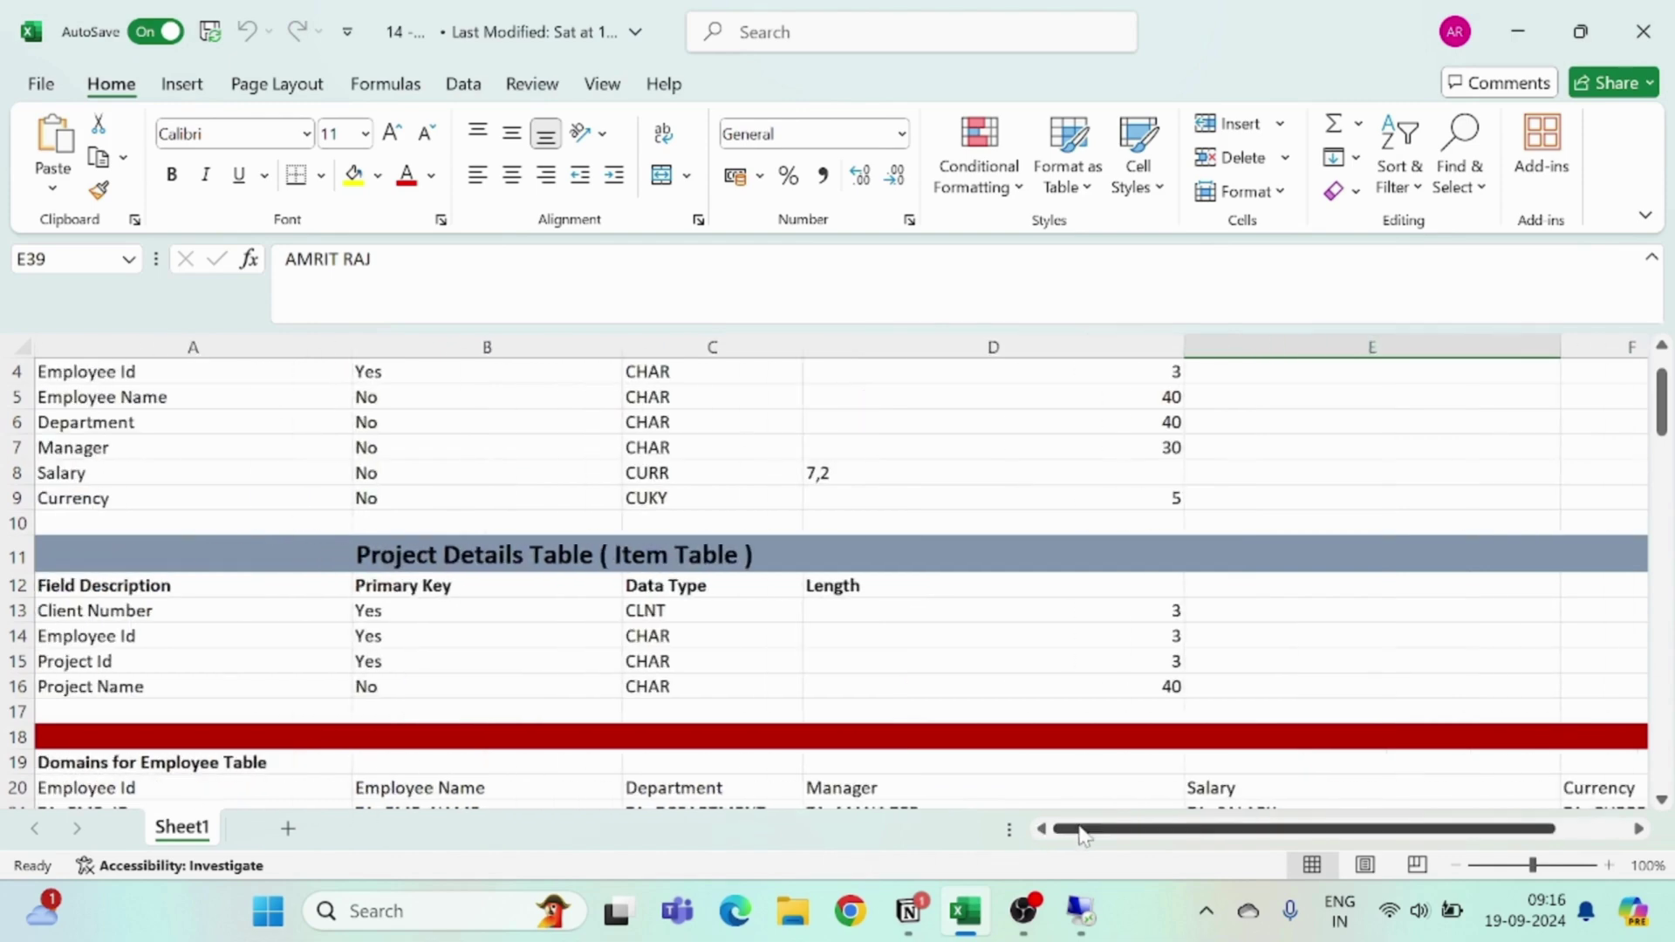
scroll(522, 550, "up", 1)
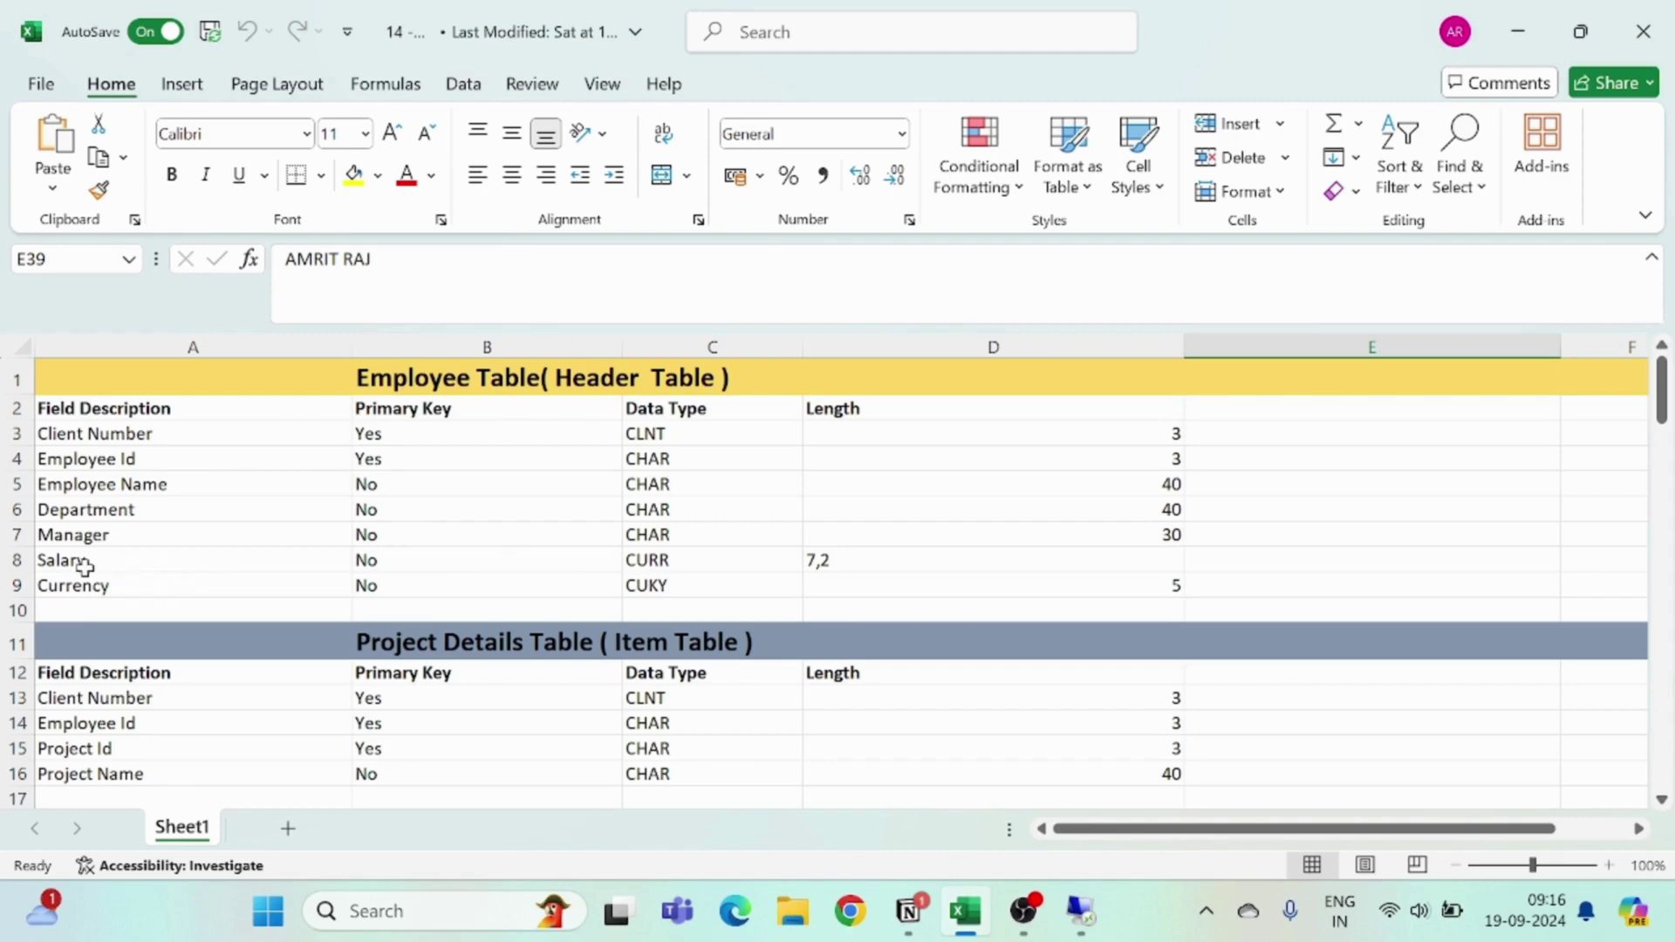
Go through the Employee table's fields by selecting each row from Client Number down to Currency
left_click(15, 434)
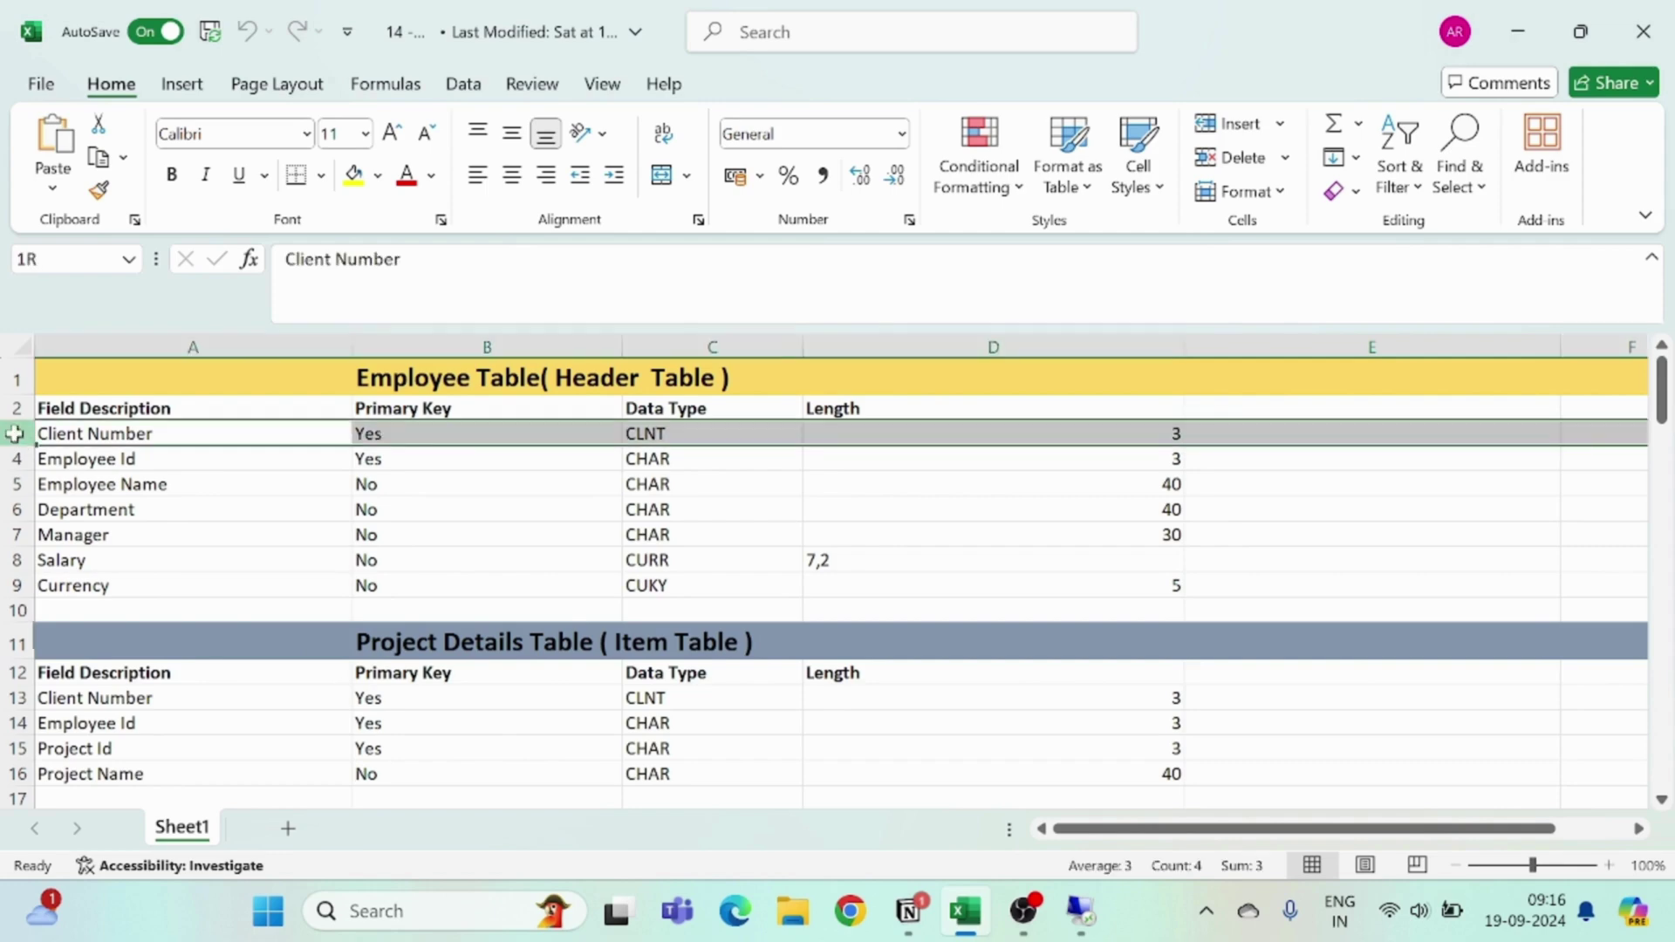
left_click(173, 432)
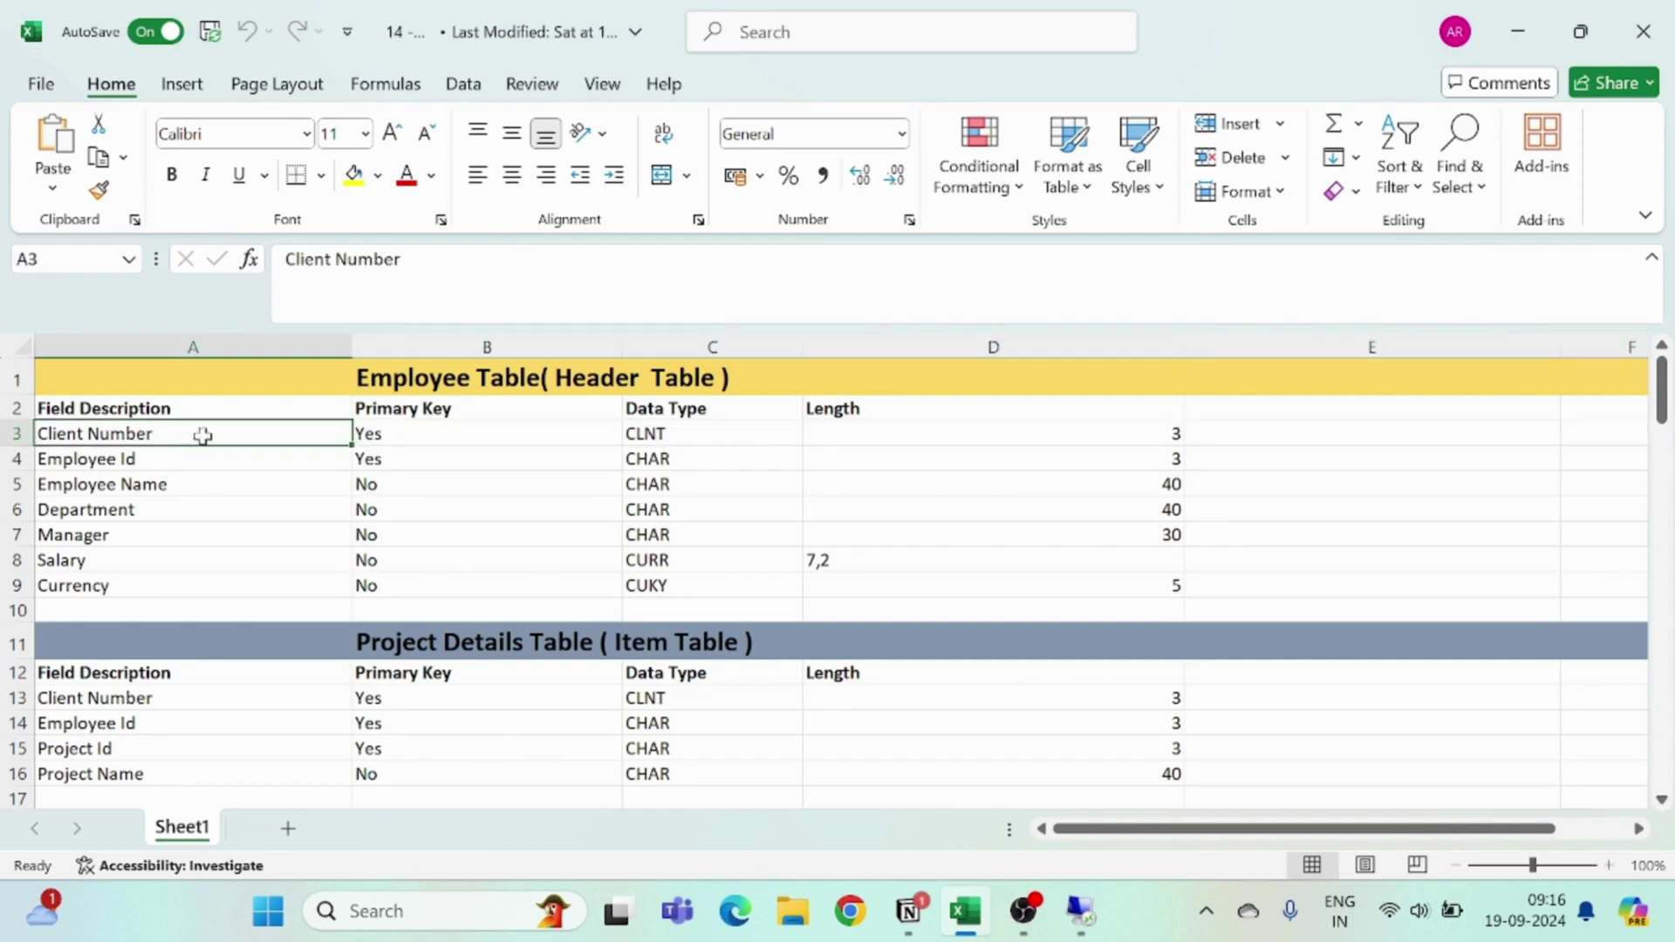
left_click(9, 459)
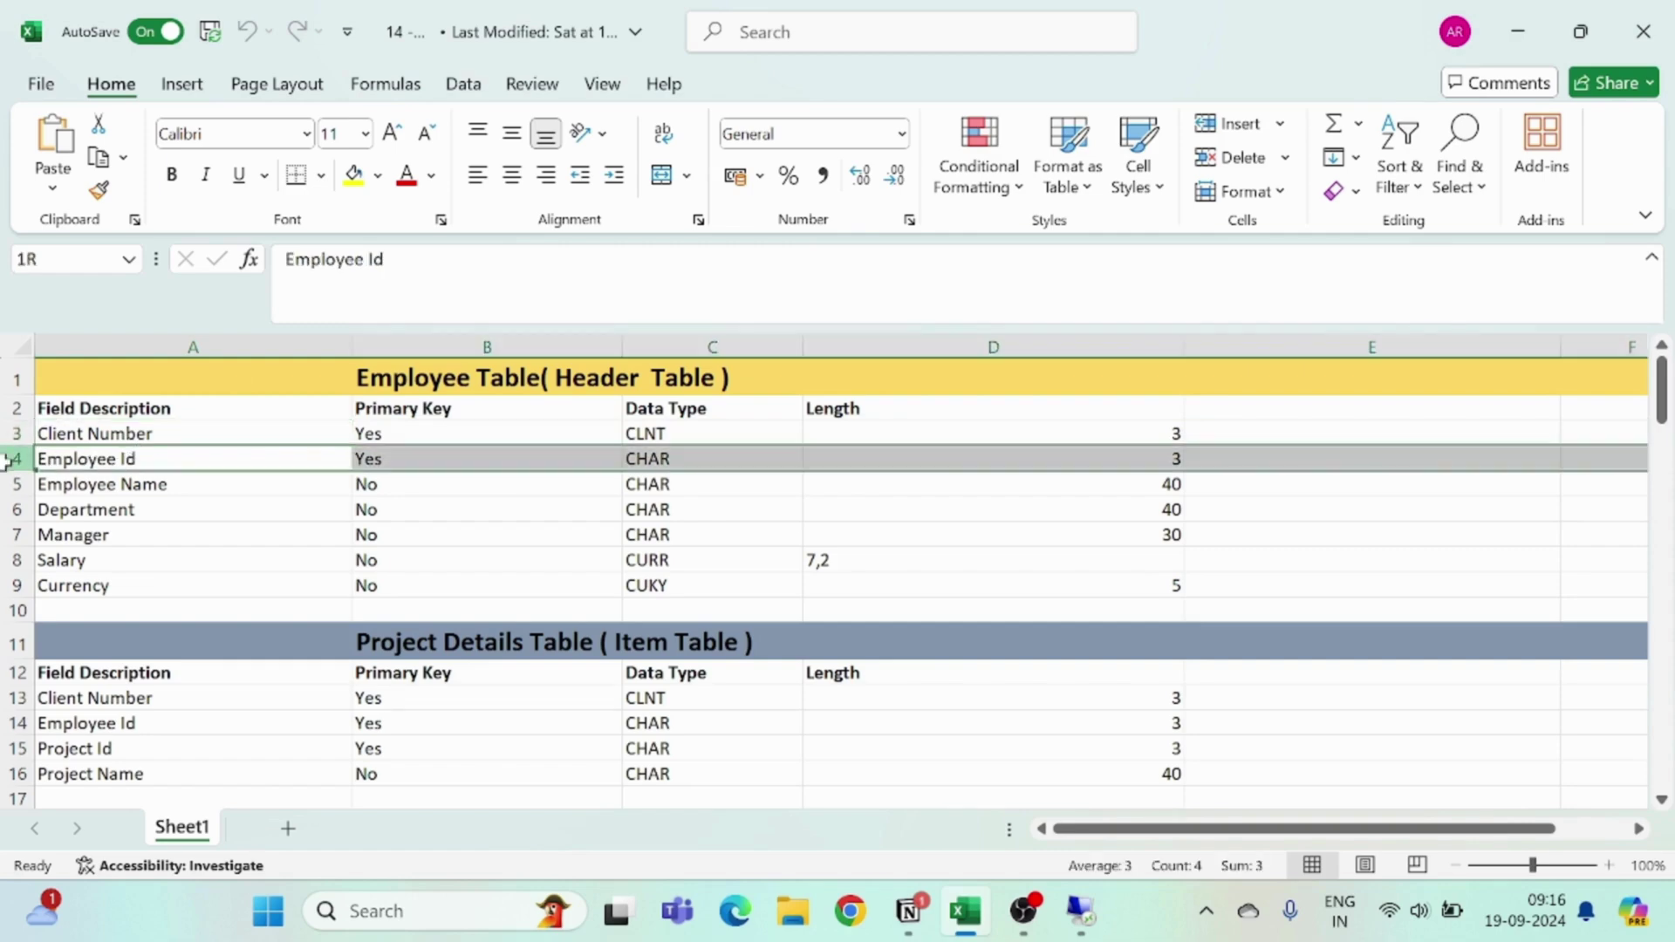
left_click(9, 485)
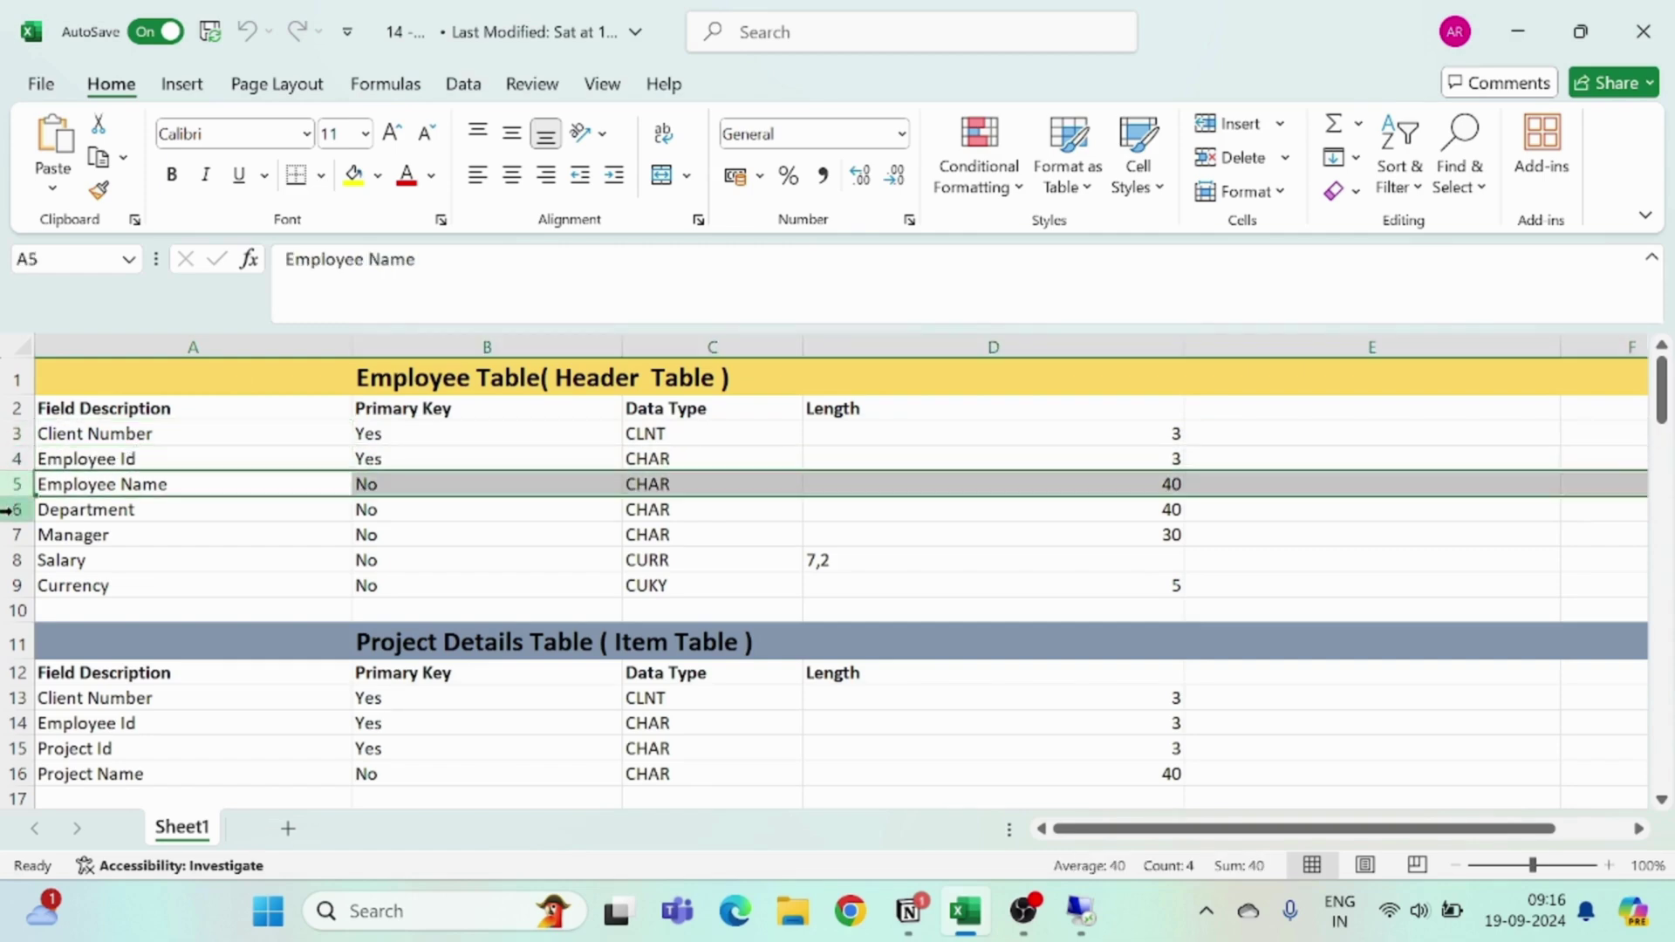
left_click(9, 511)
left_click(12, 532)
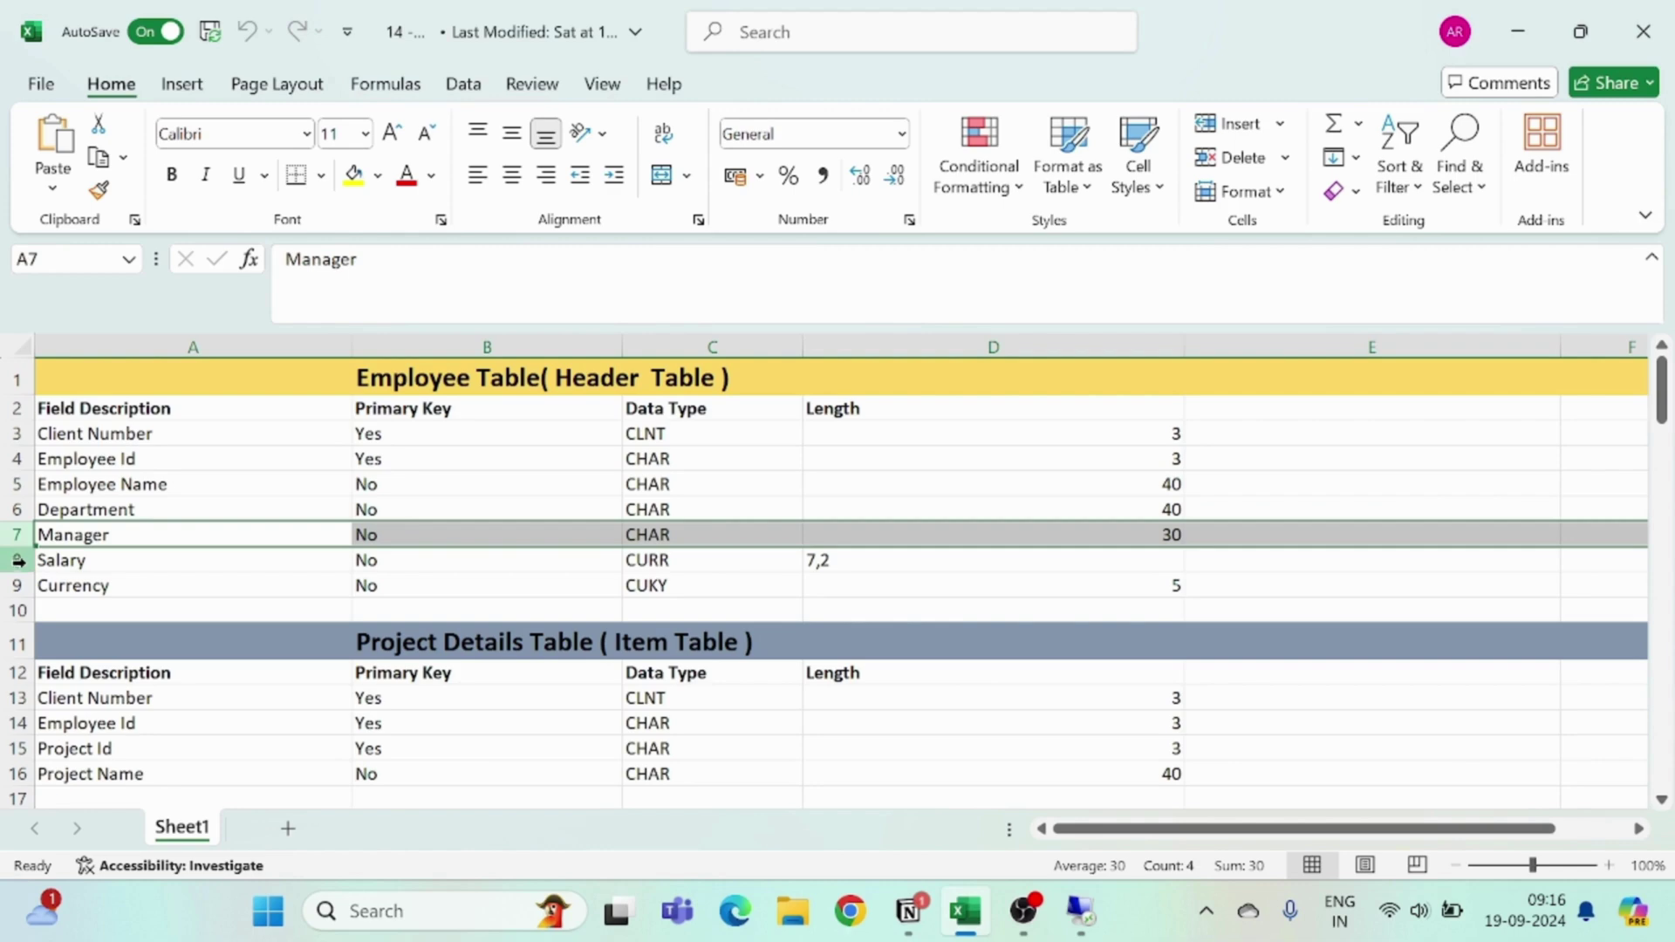
left_click(10, 559)
left_click(12, 586)
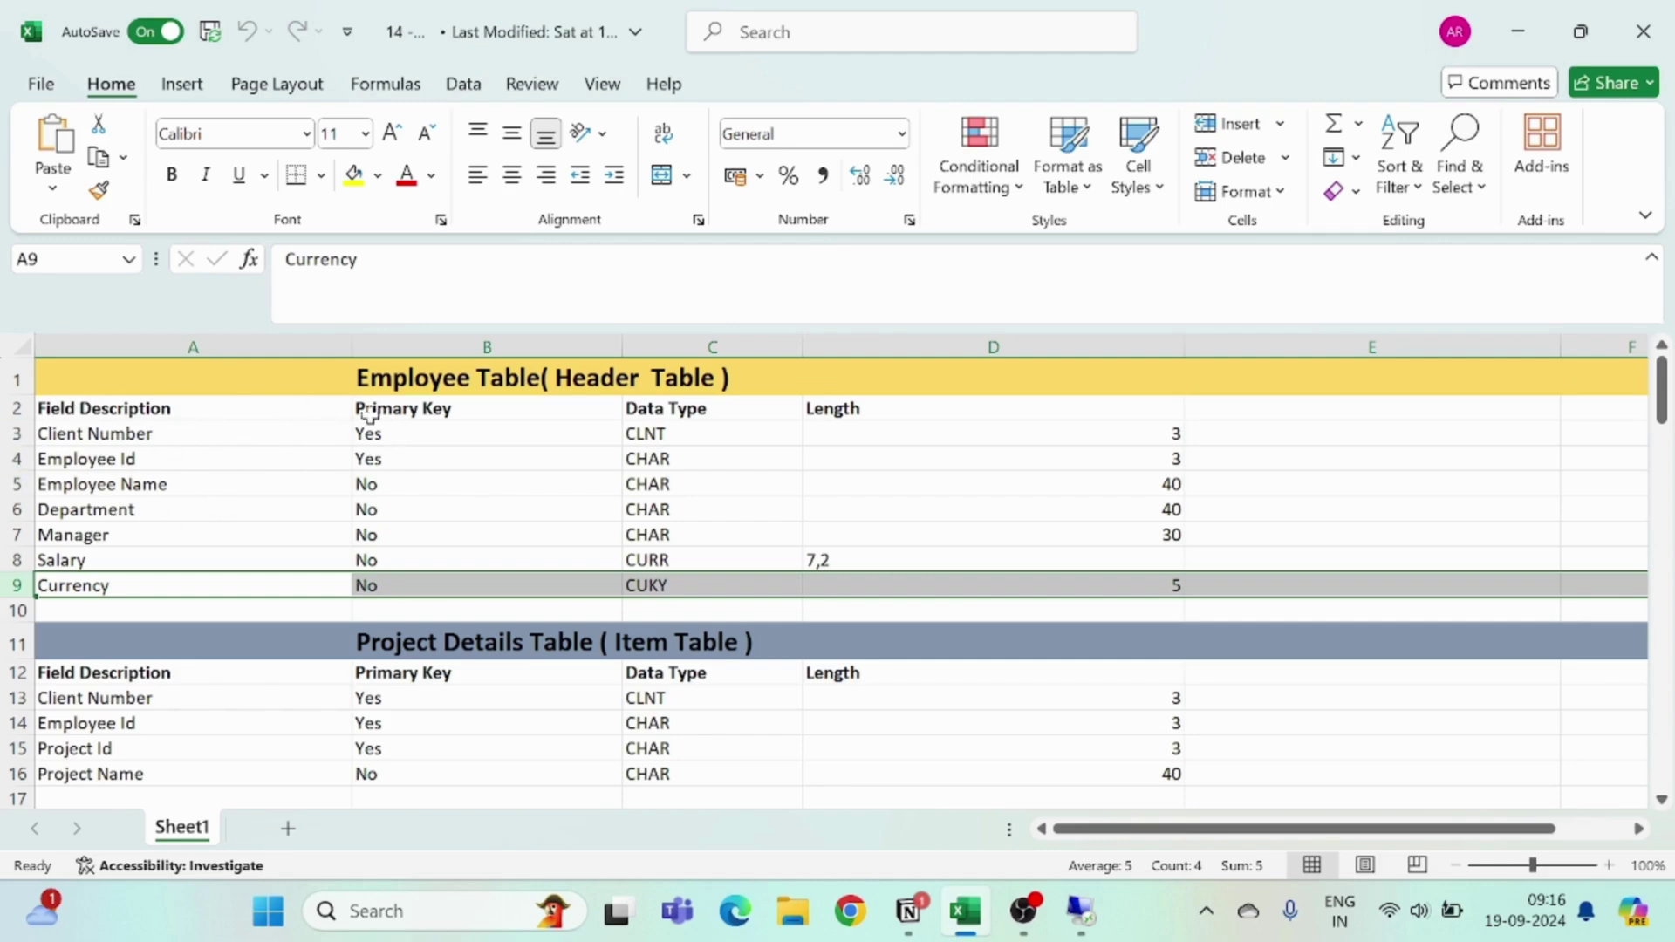
Go back up the Employee table from Salary to Employee Name and examine the Project Details item table below it
left_click(7, 560)
left_click(7, 534)
left_click(8, 509)
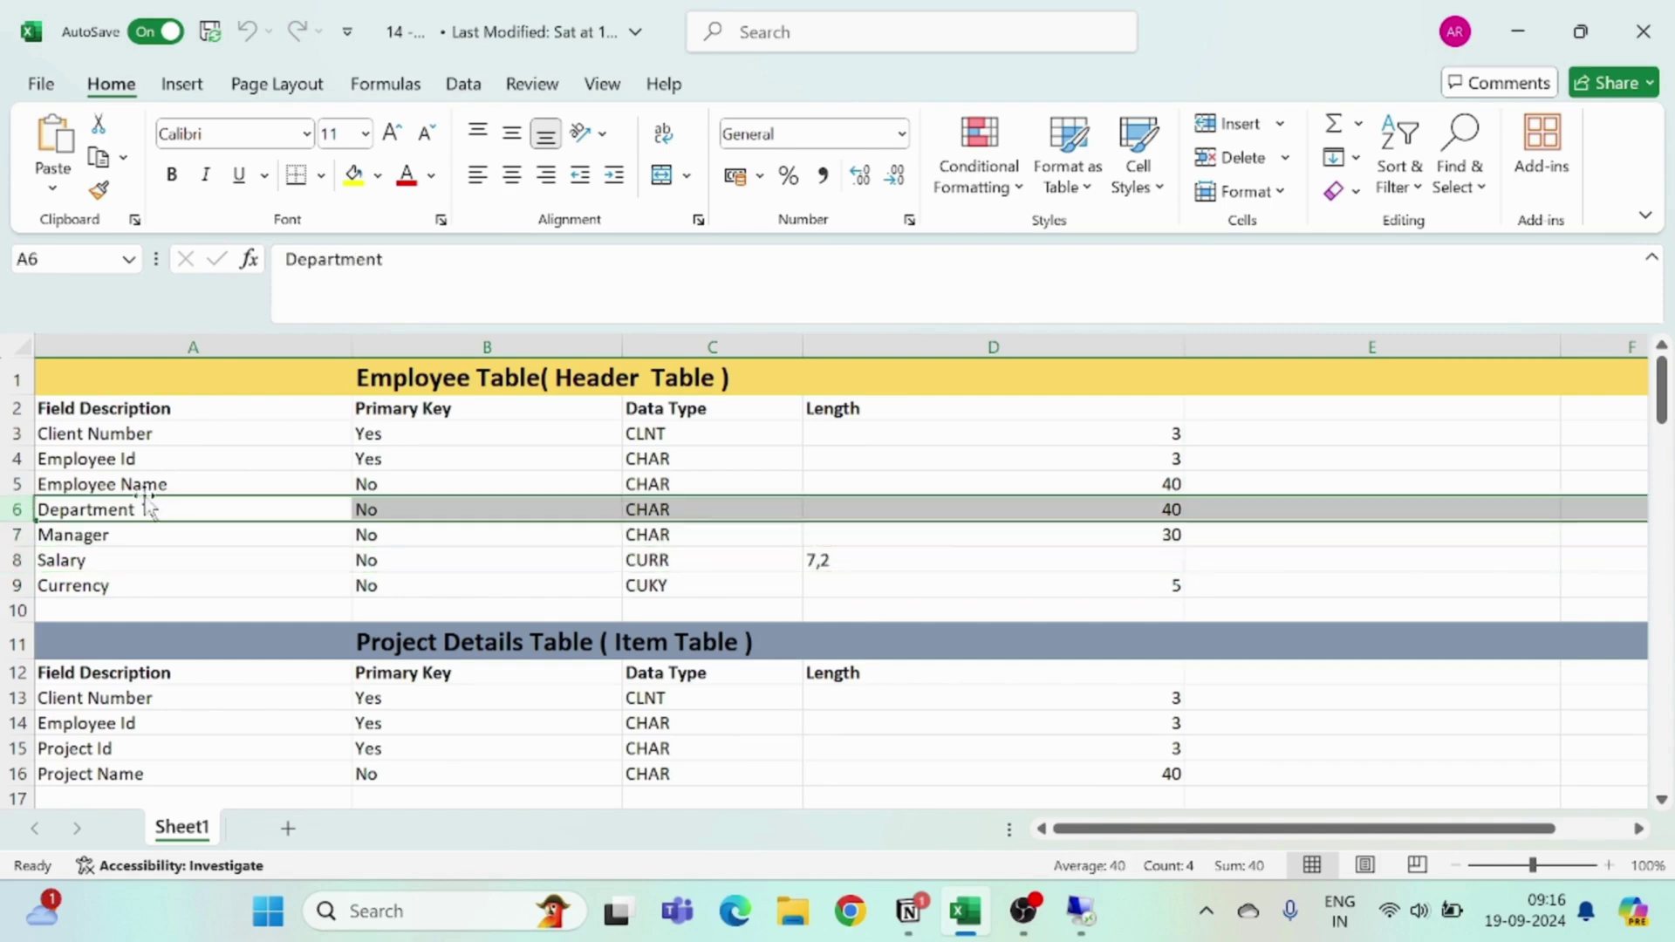
left_click(151, 486)
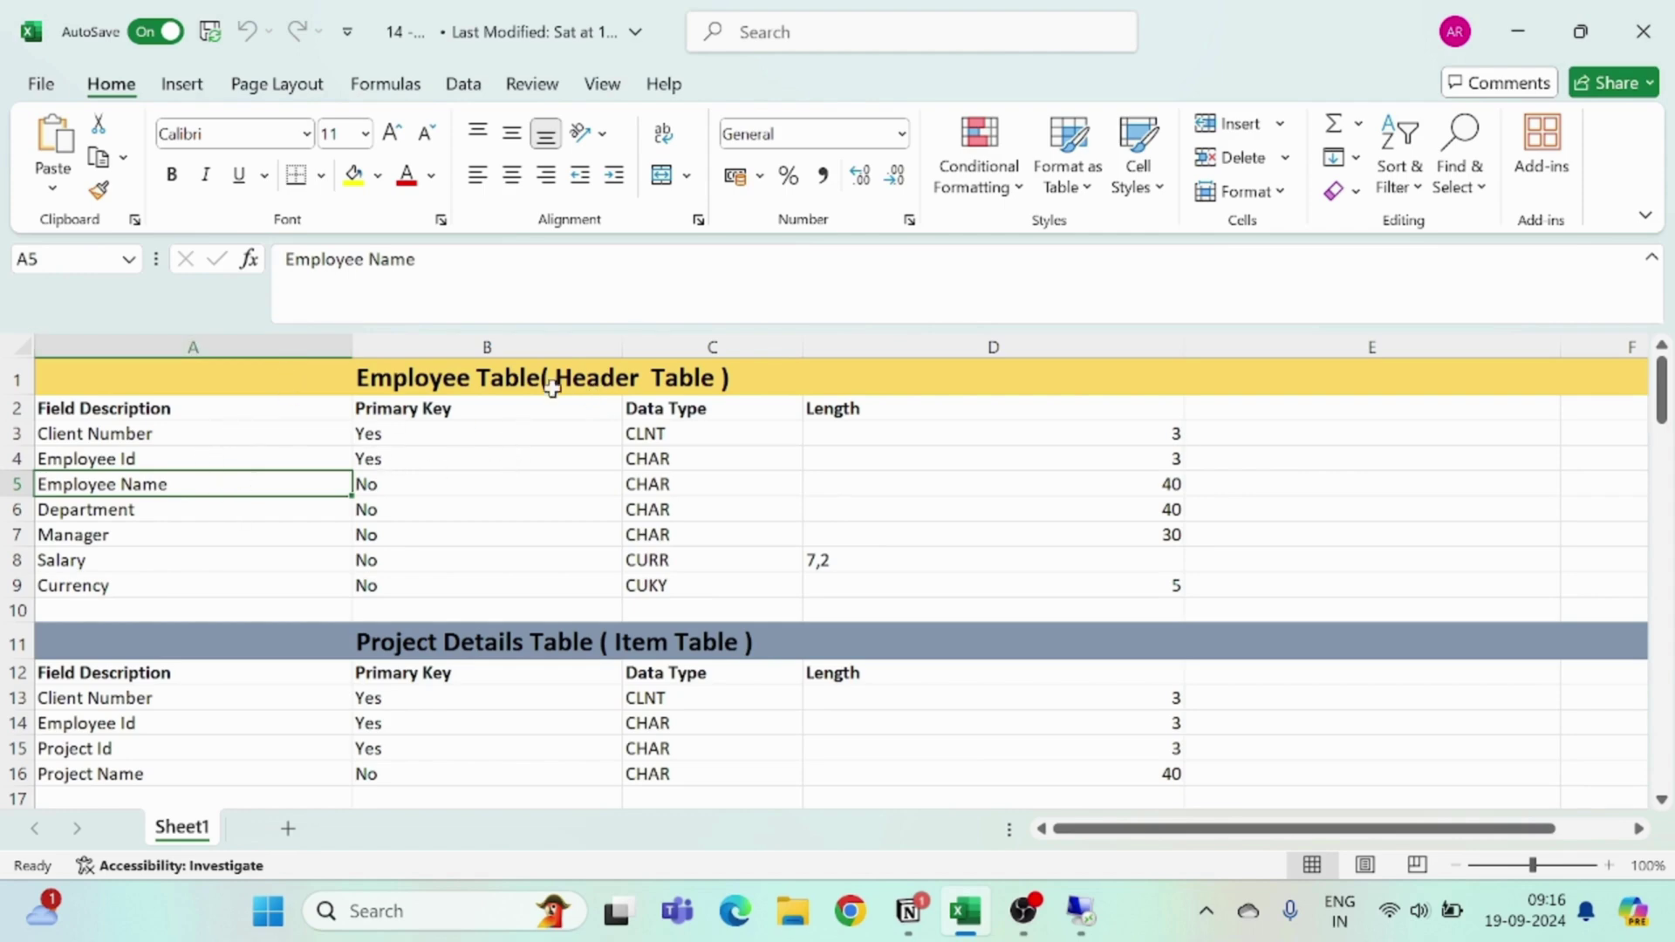
scroll(200, 559, "down", 1)
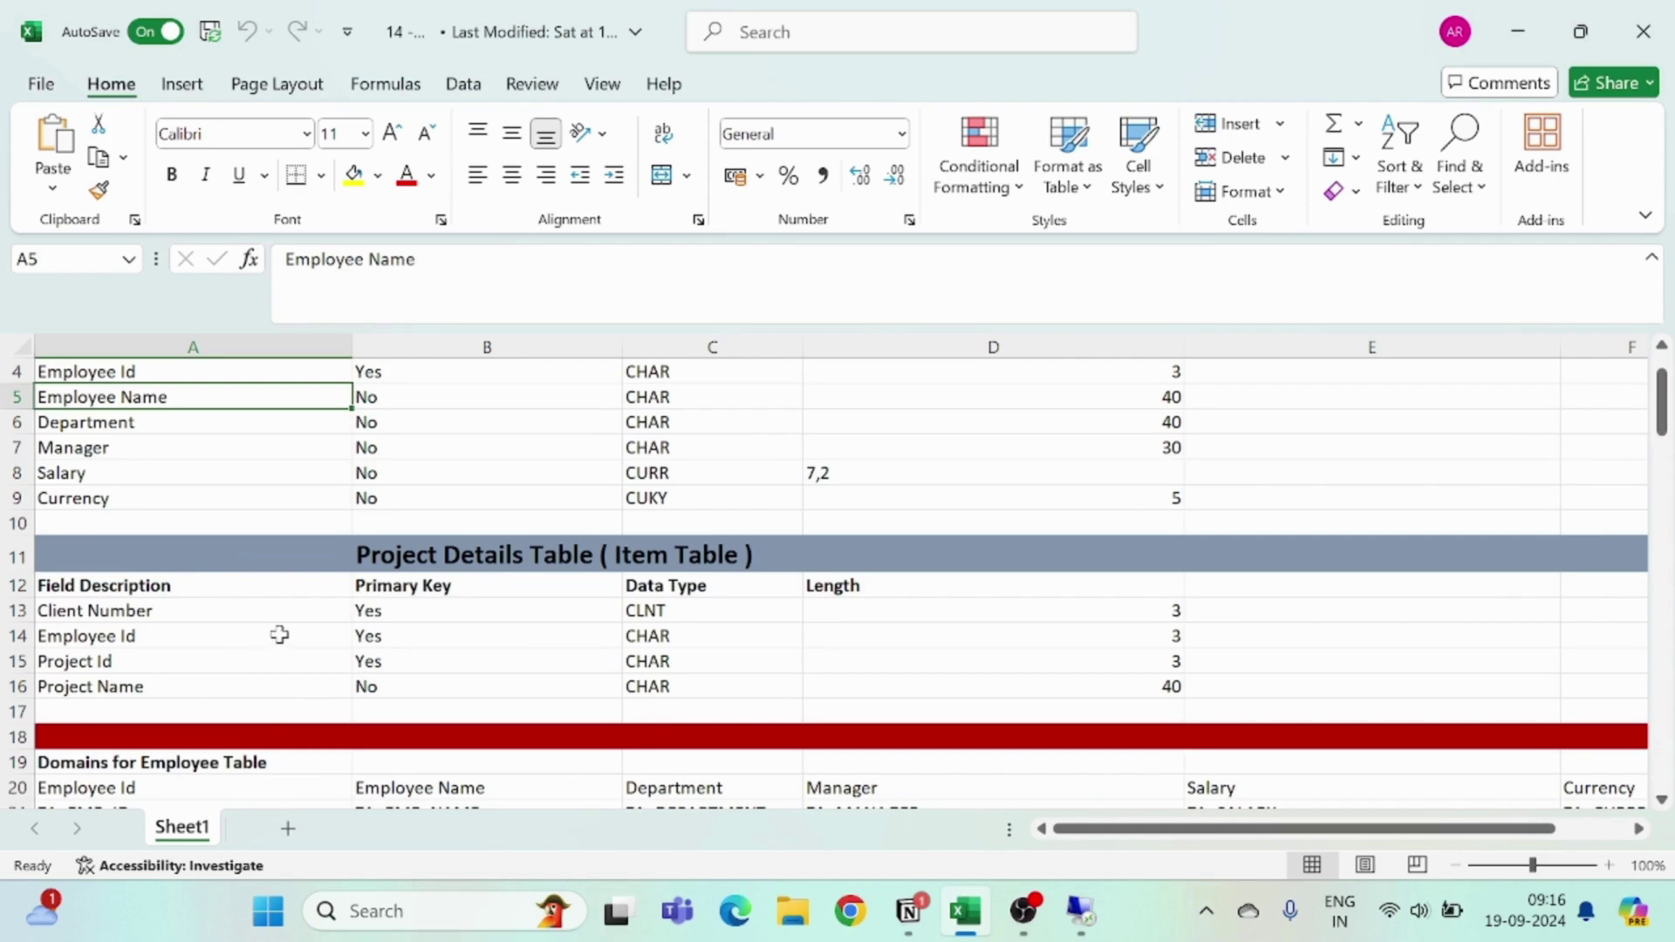
scroll(279, 635, "up", 1)
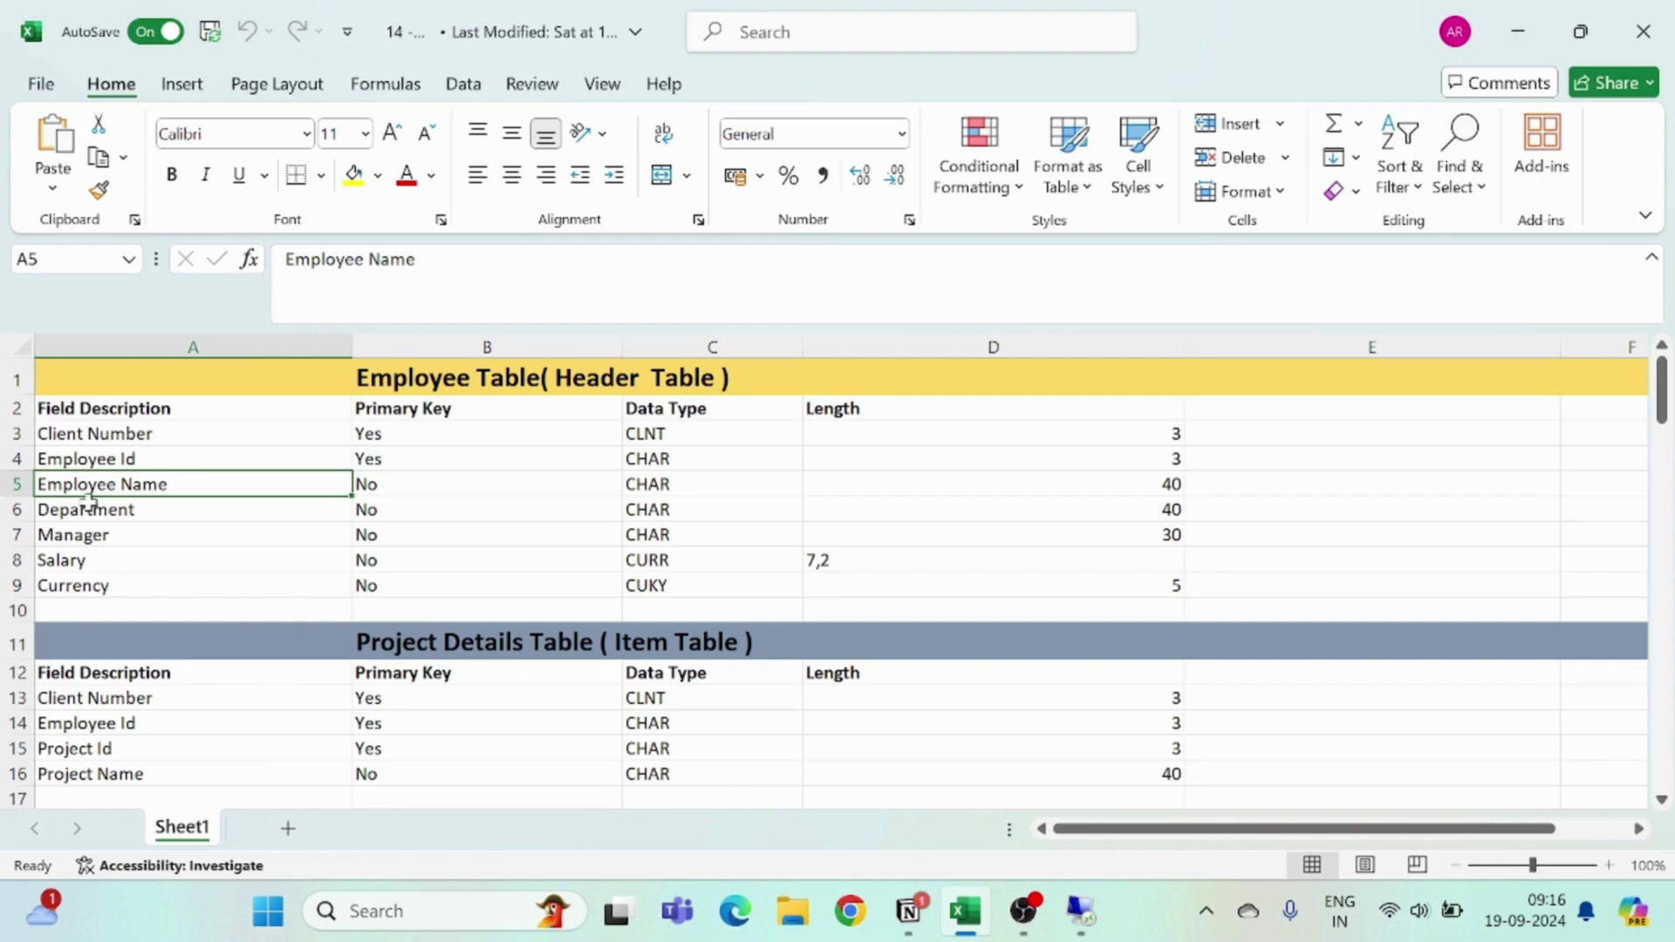
Examine the primary key settings of Client Number and Employee Id, and select the remaining Employee fields from Employee Name to Currency
left_click(150, 439)
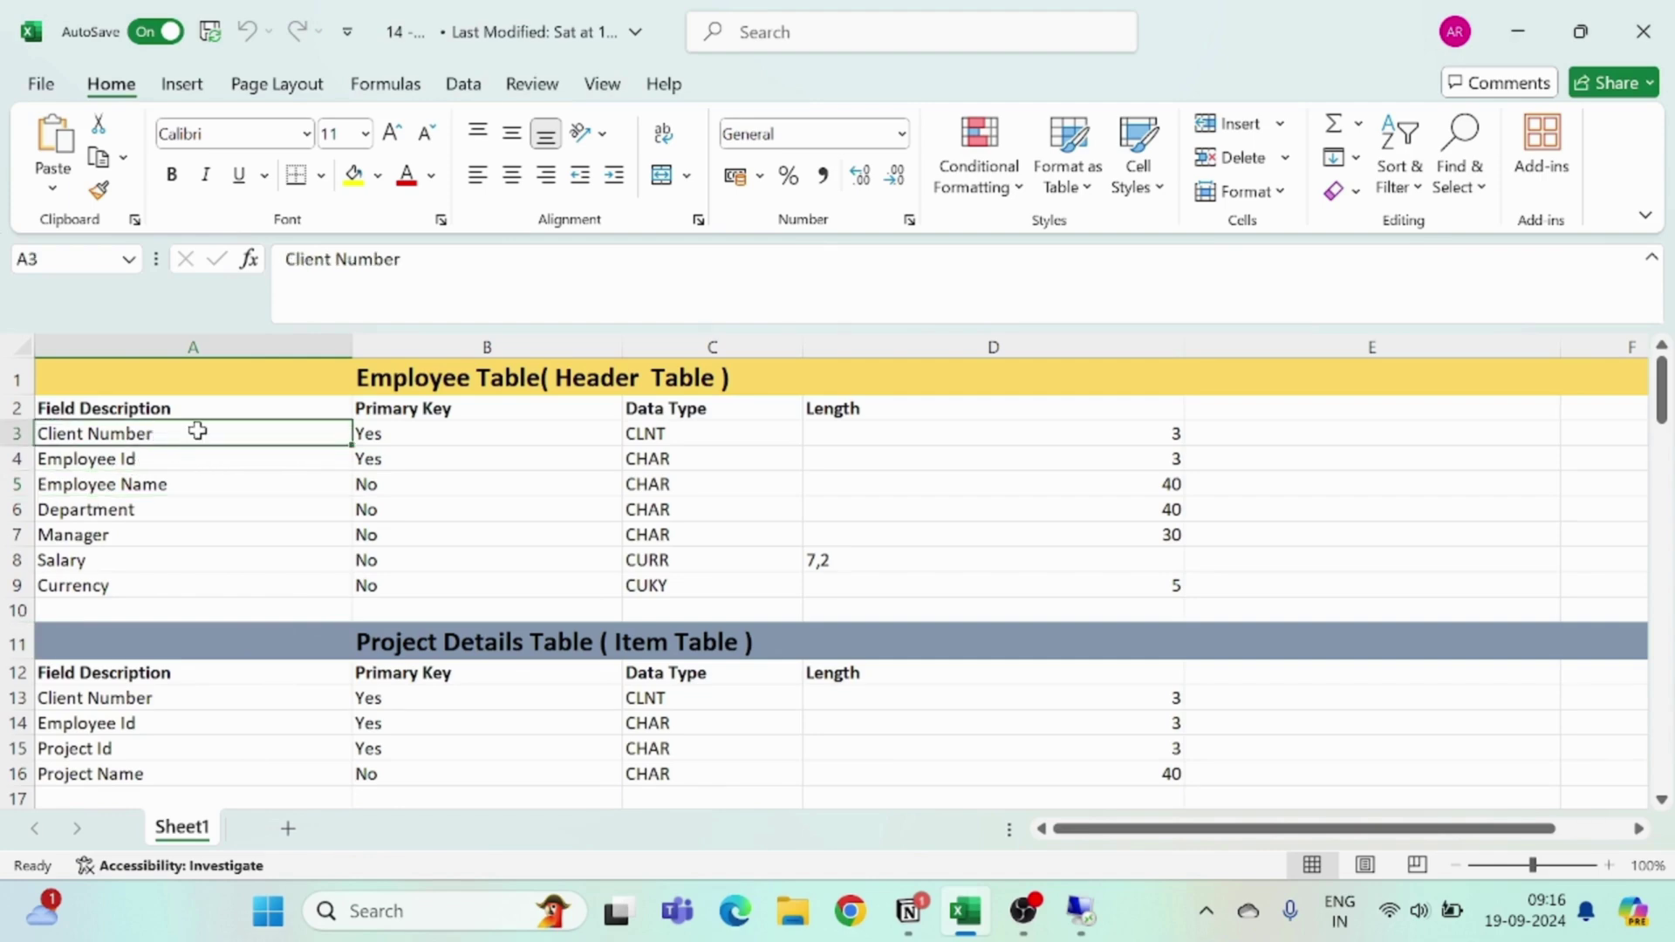
left_click(416, 432)
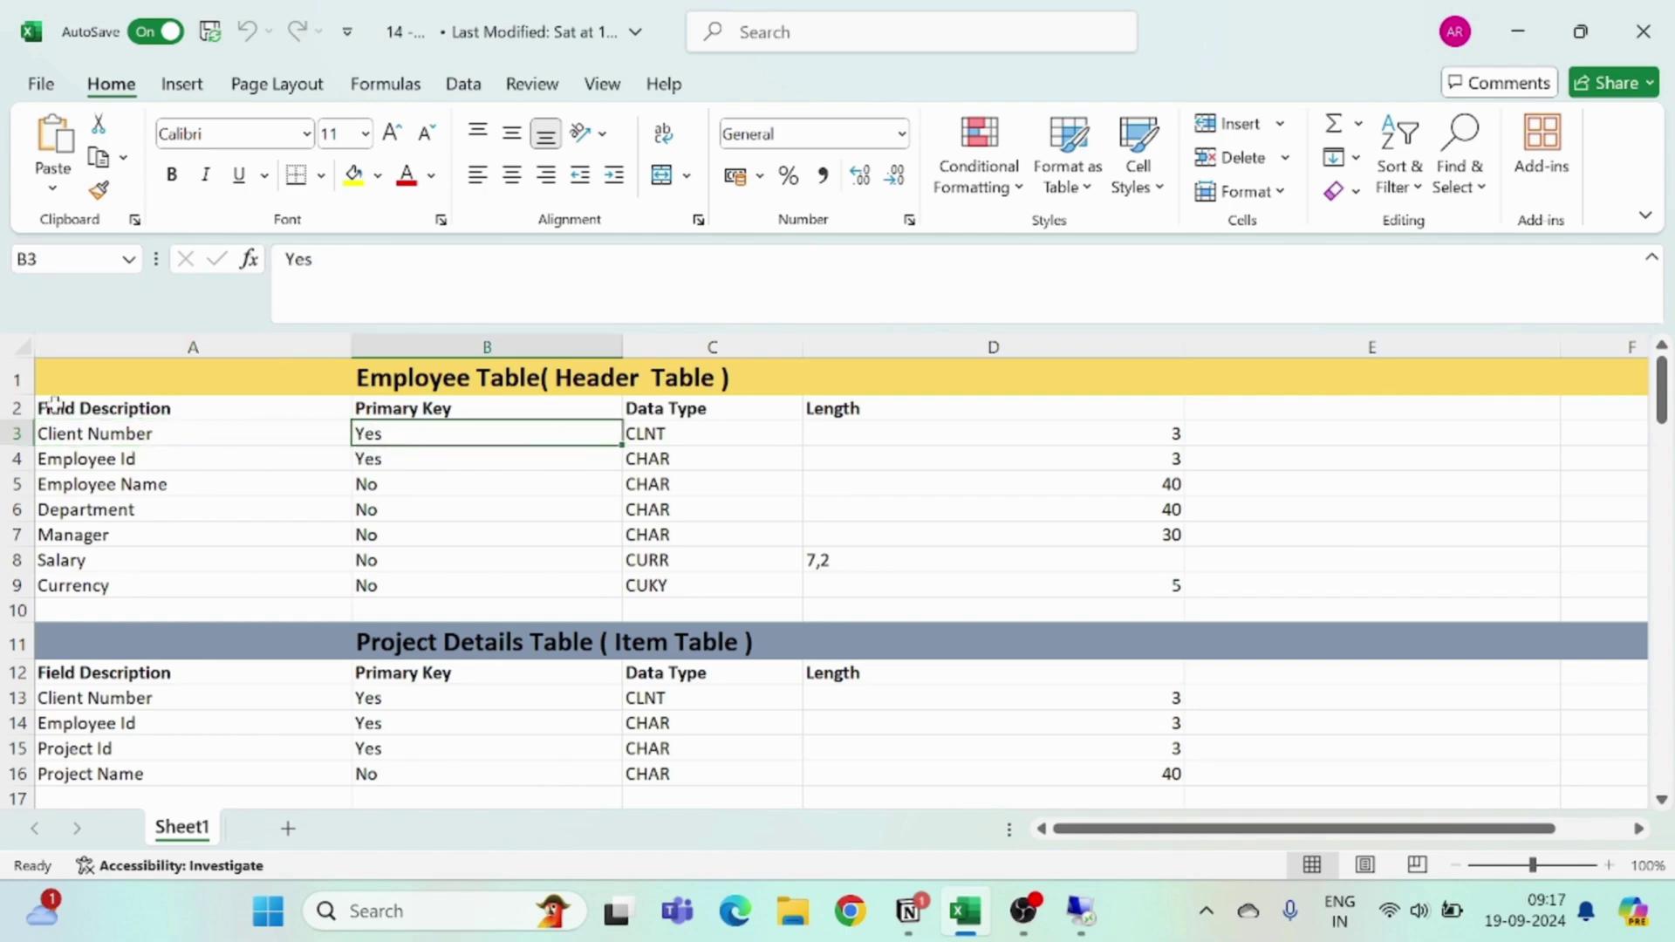
left_click(199, 462)
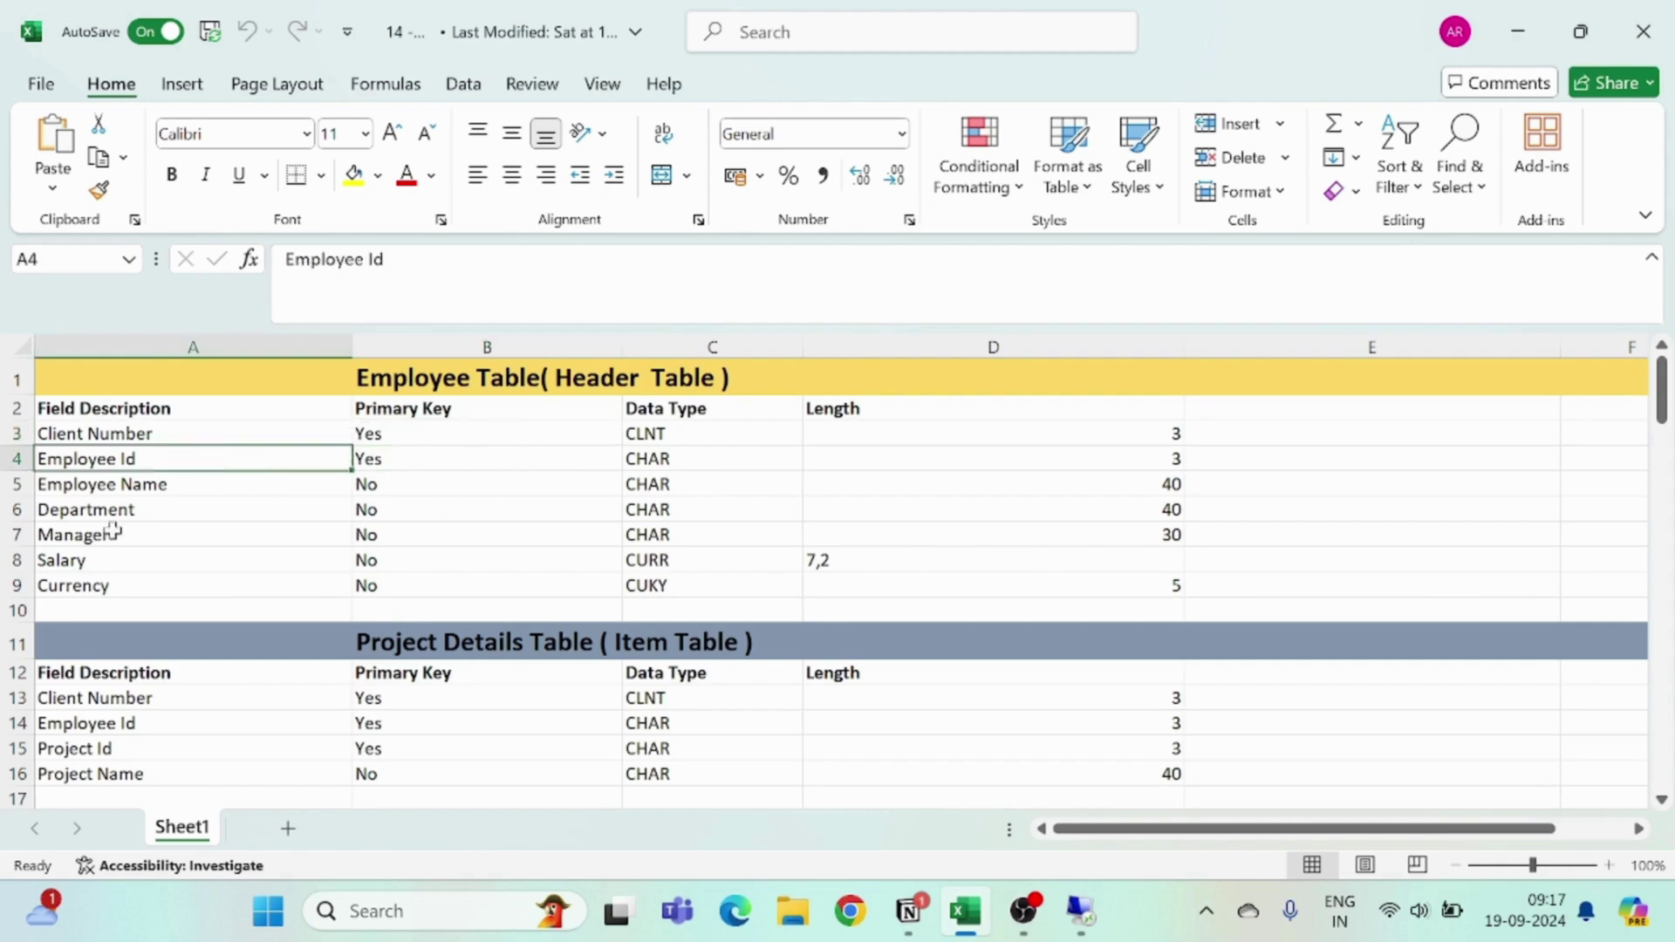
left_click(412, 459)
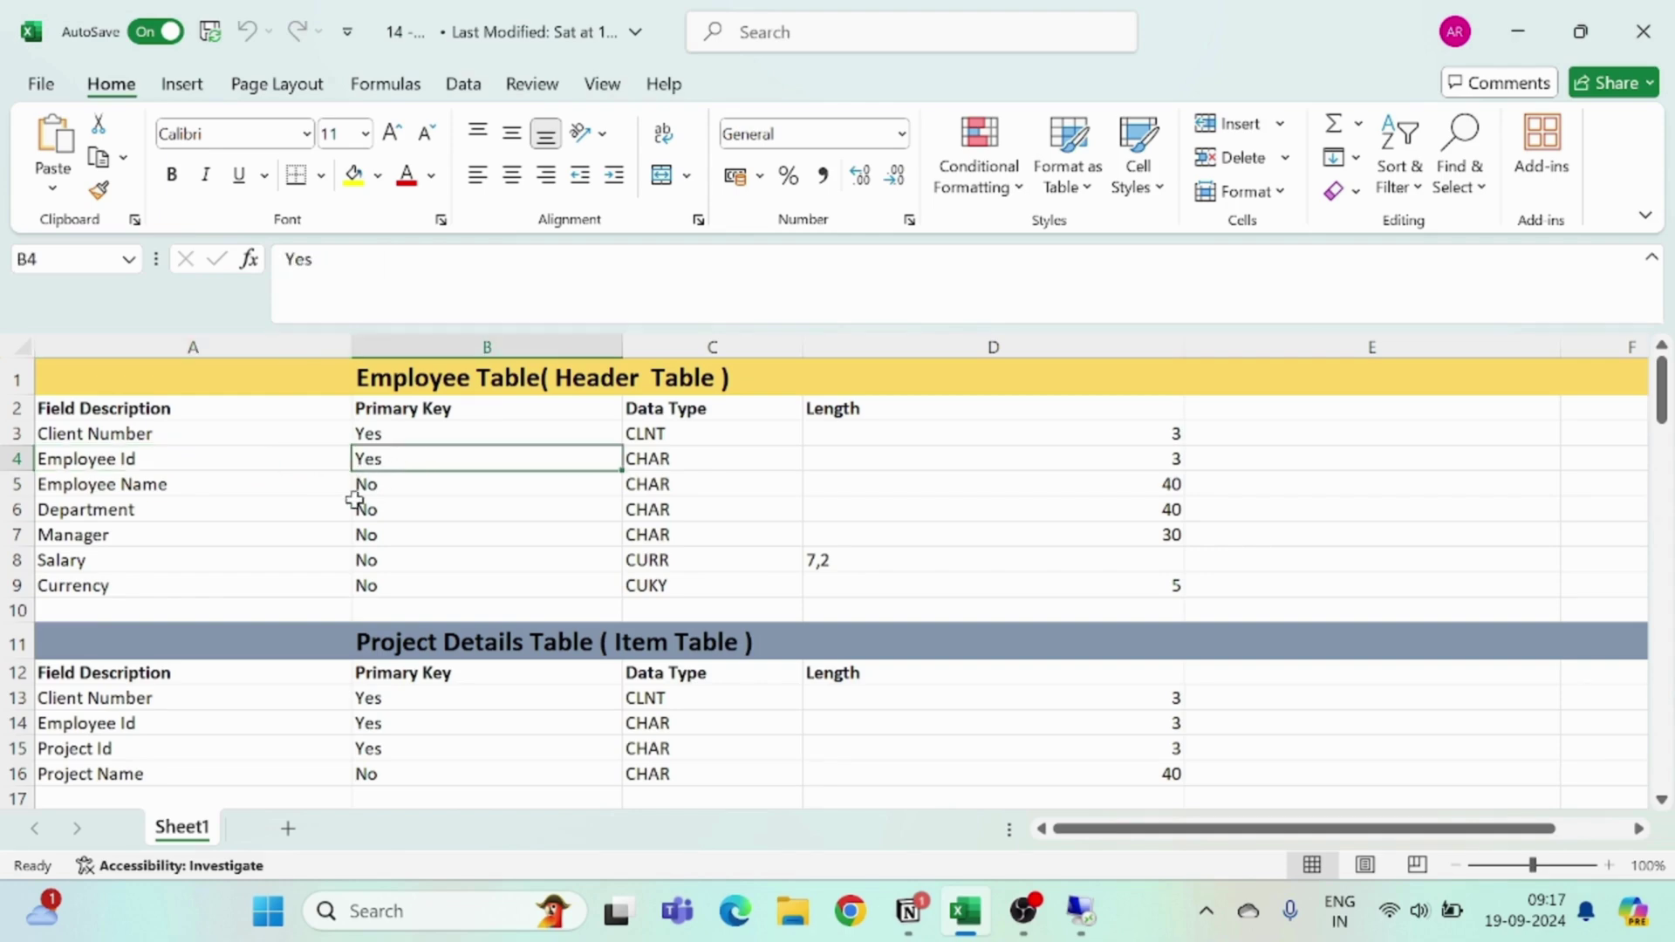
left_click(165, 491)
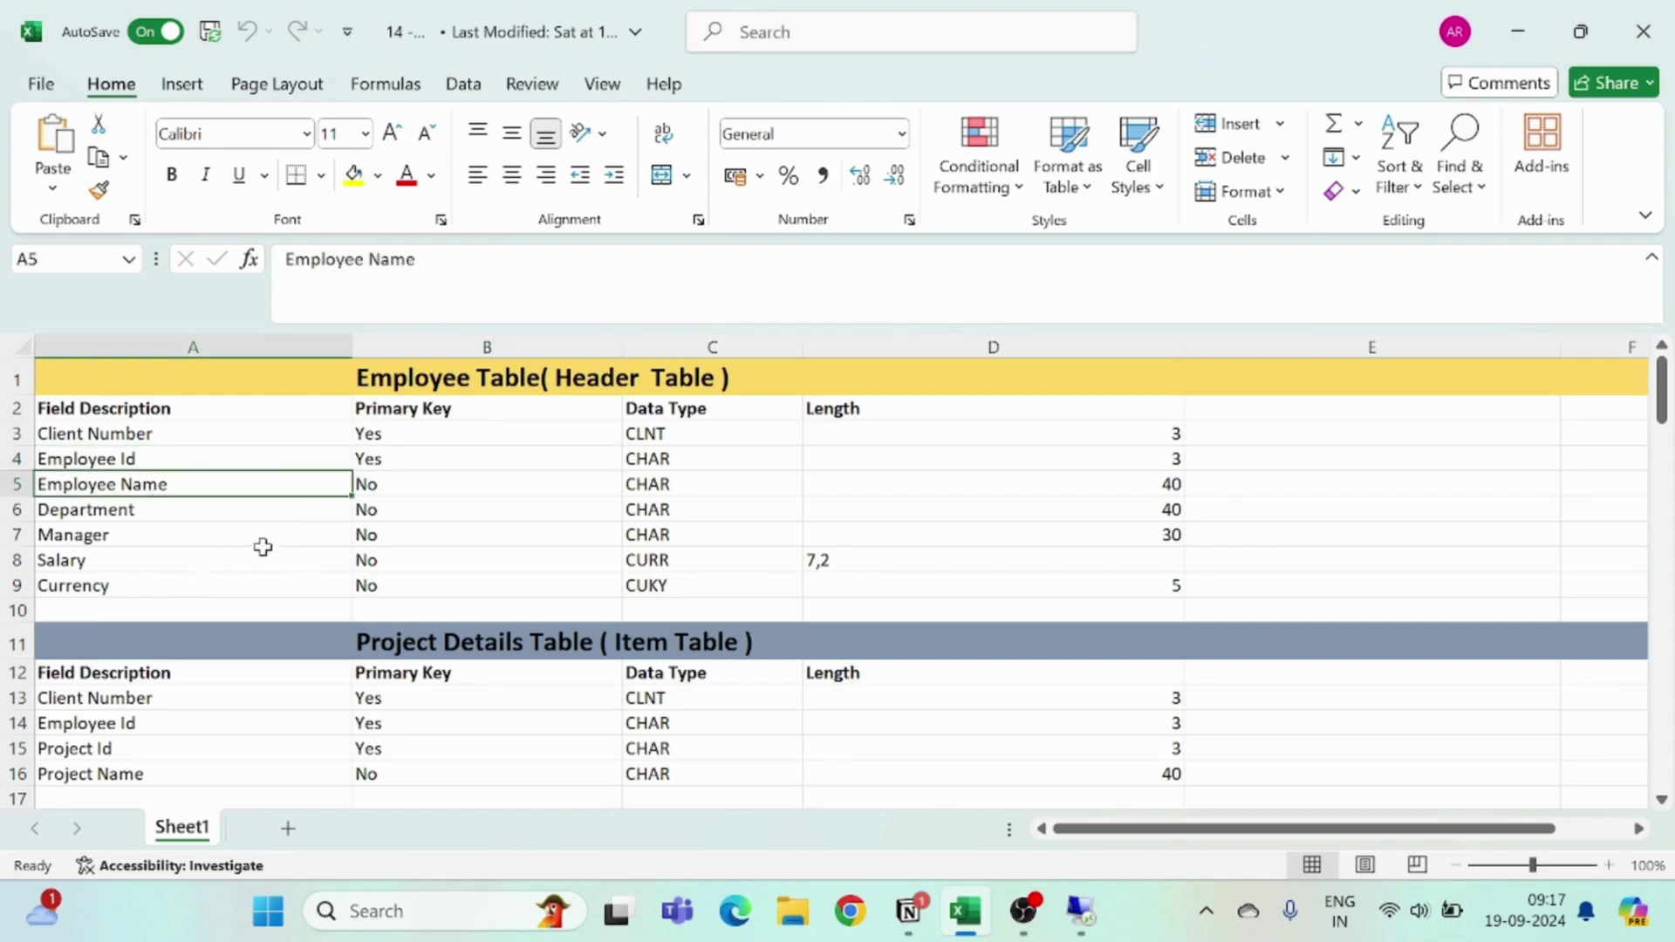
left_click(210, 508)
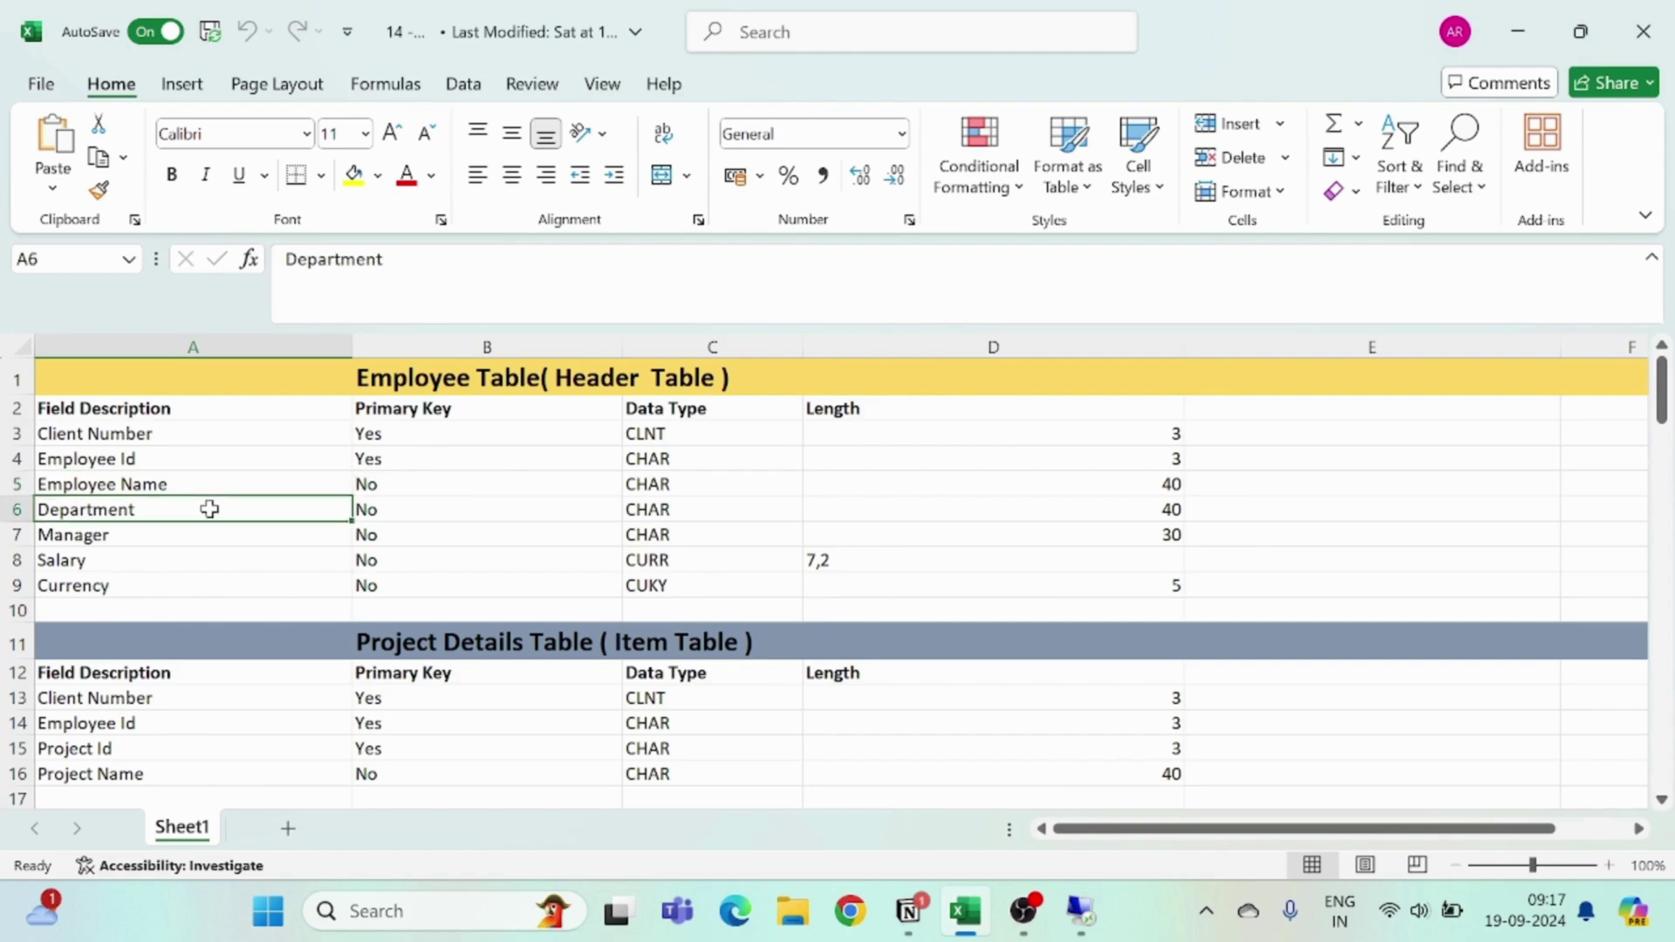
left_click(212, 532)
left_click(206, 564)
left_click(206, 583)
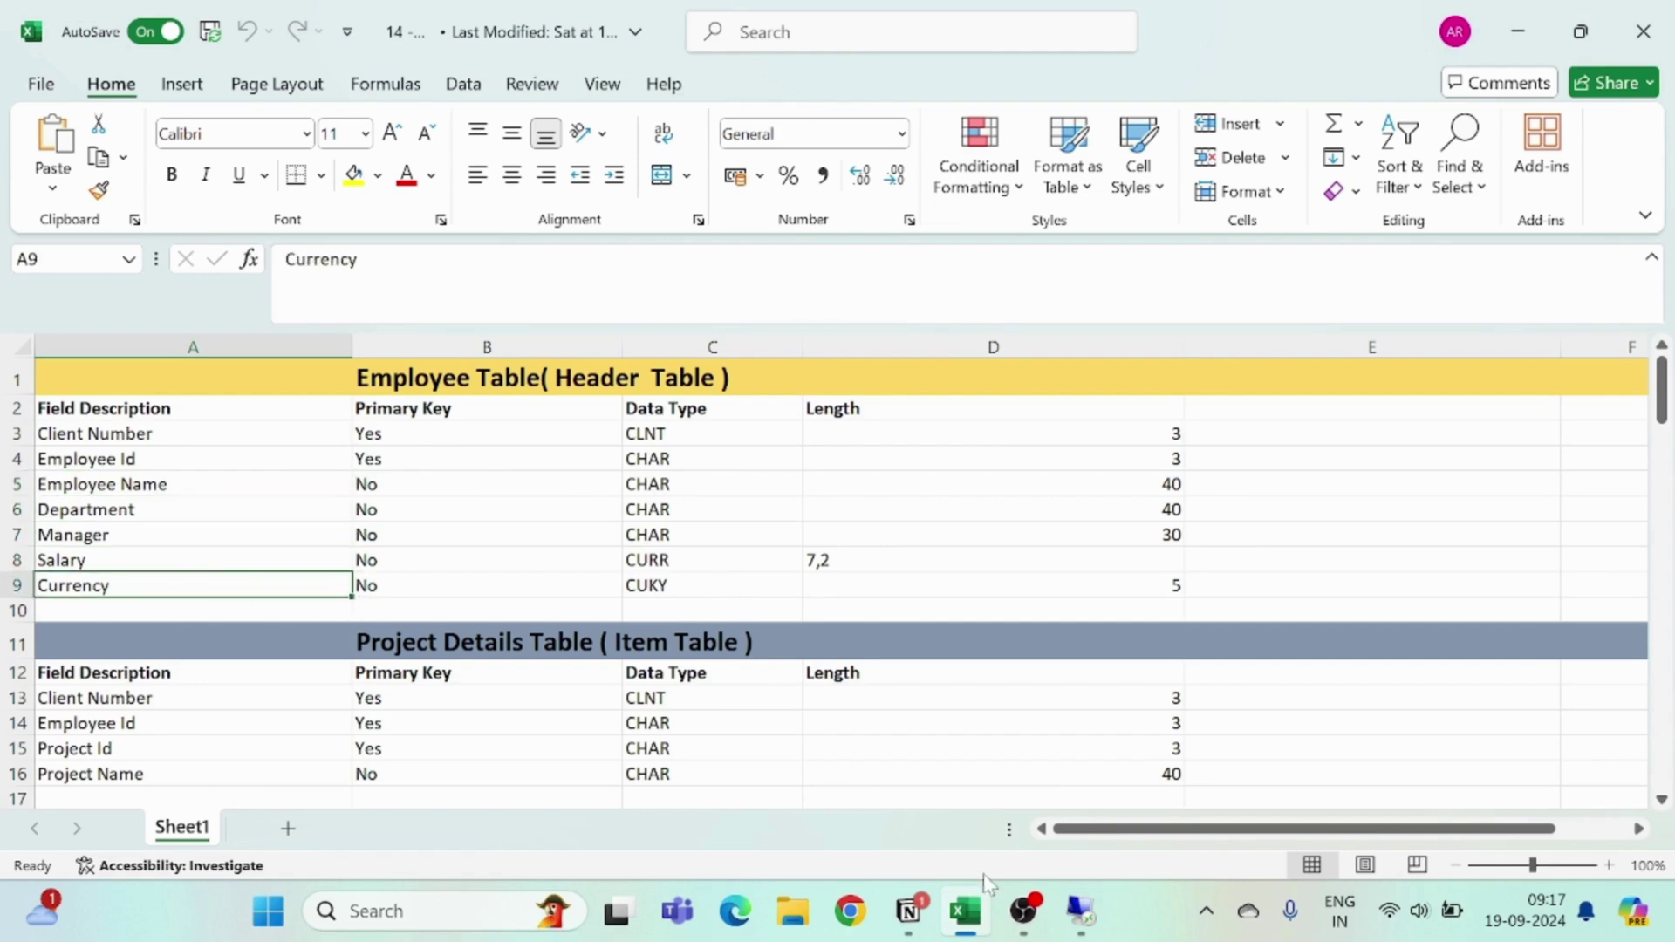
Return to the Notion notes and read the Note on table creation, highlighting the words about creating domains and data elements
left_click(904, 916)
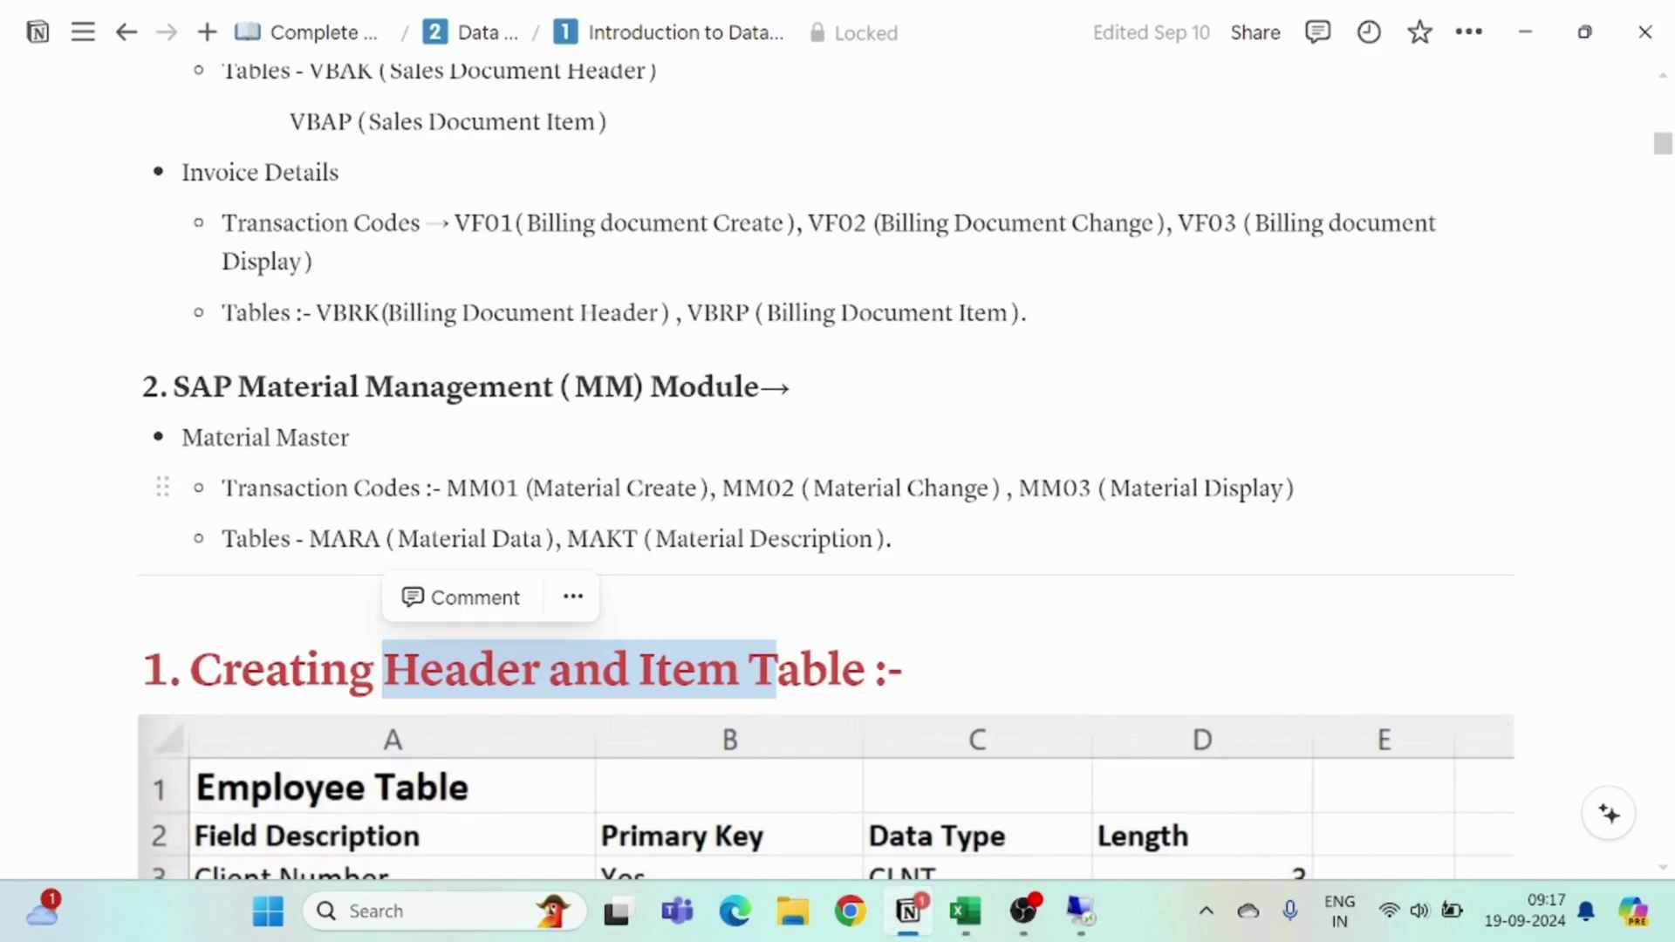
scroll(737, 497, "down", 10)
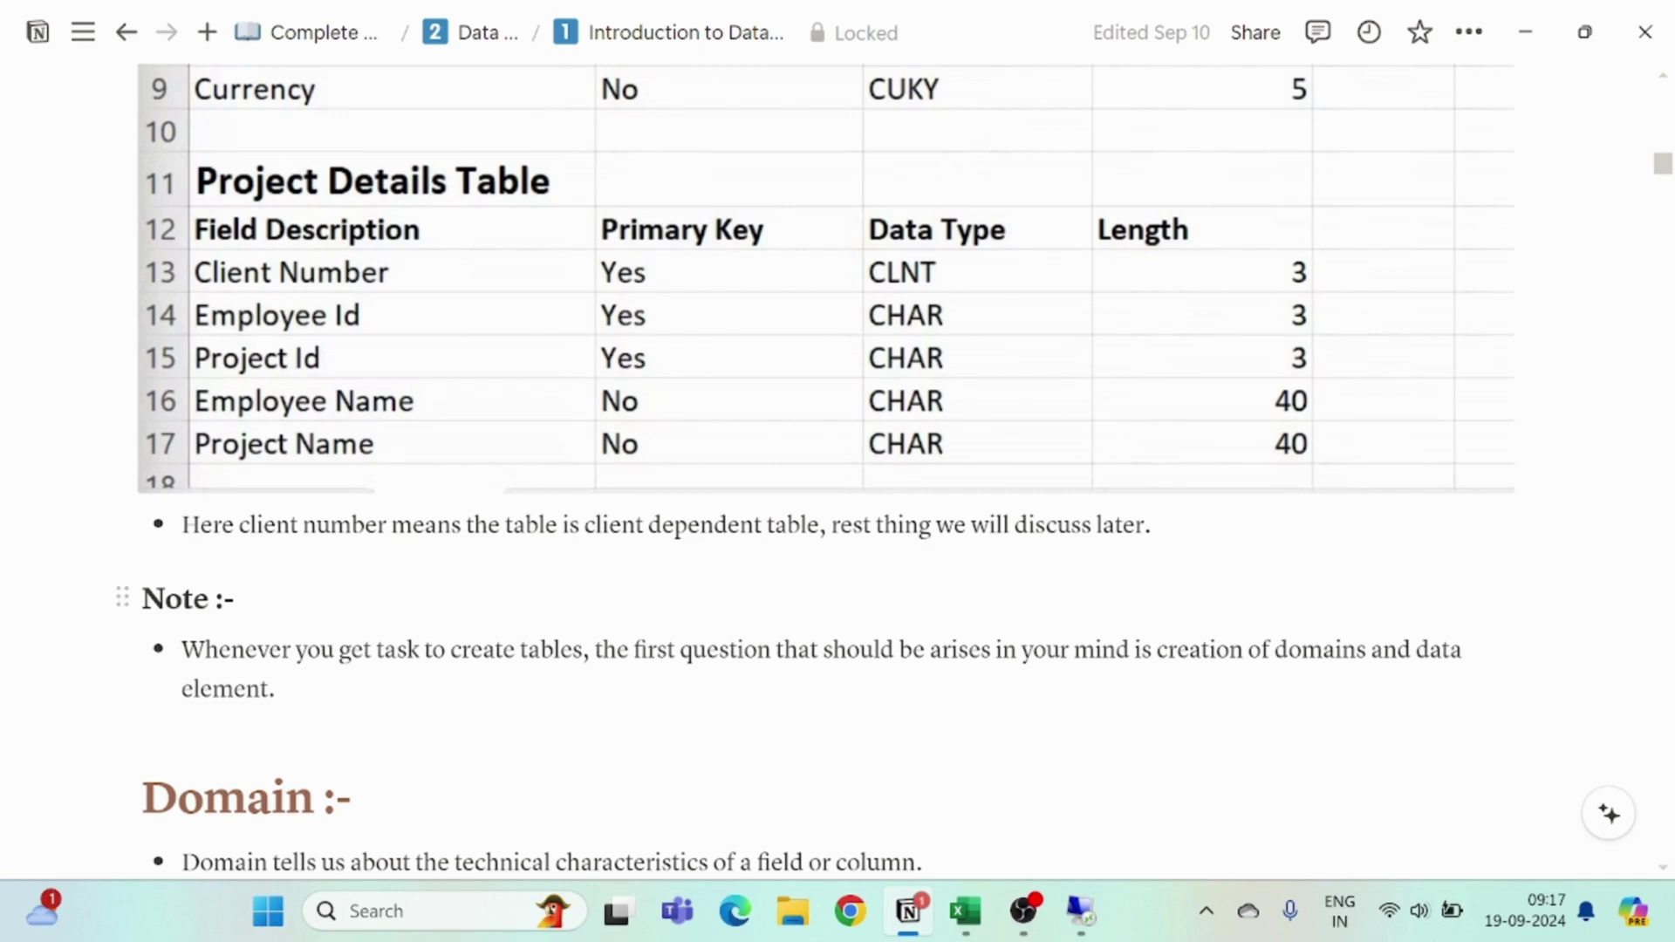
left_click_drag(635, 650, 1046, 650)
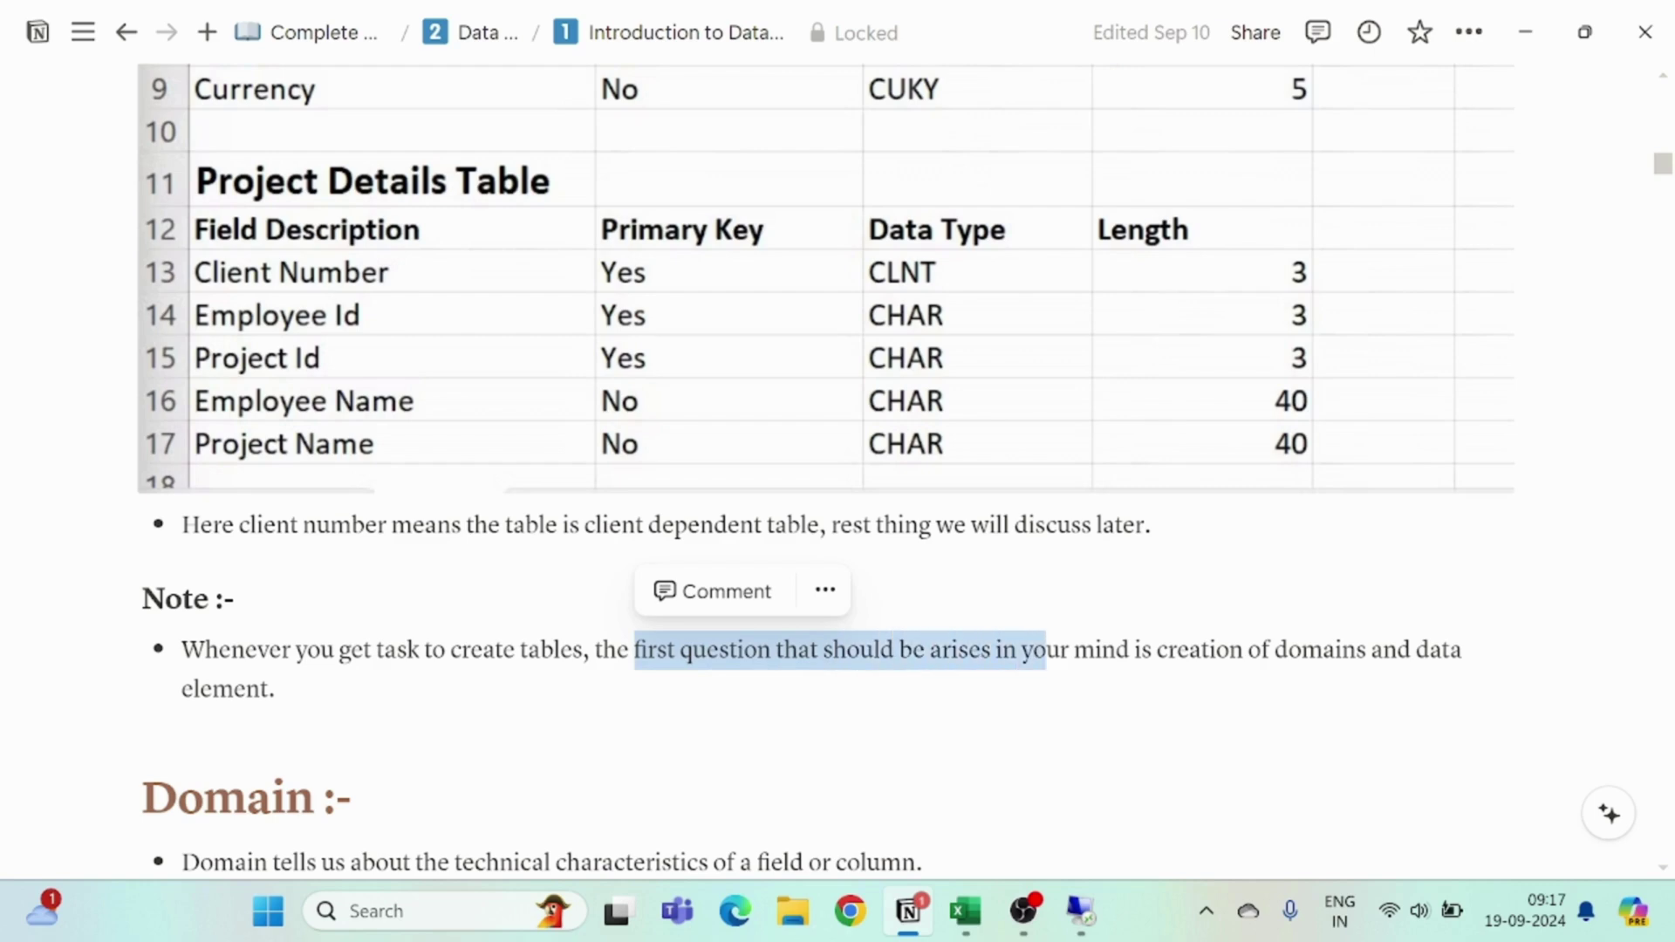
left_click_drag(1153, 650, 1341, 650)
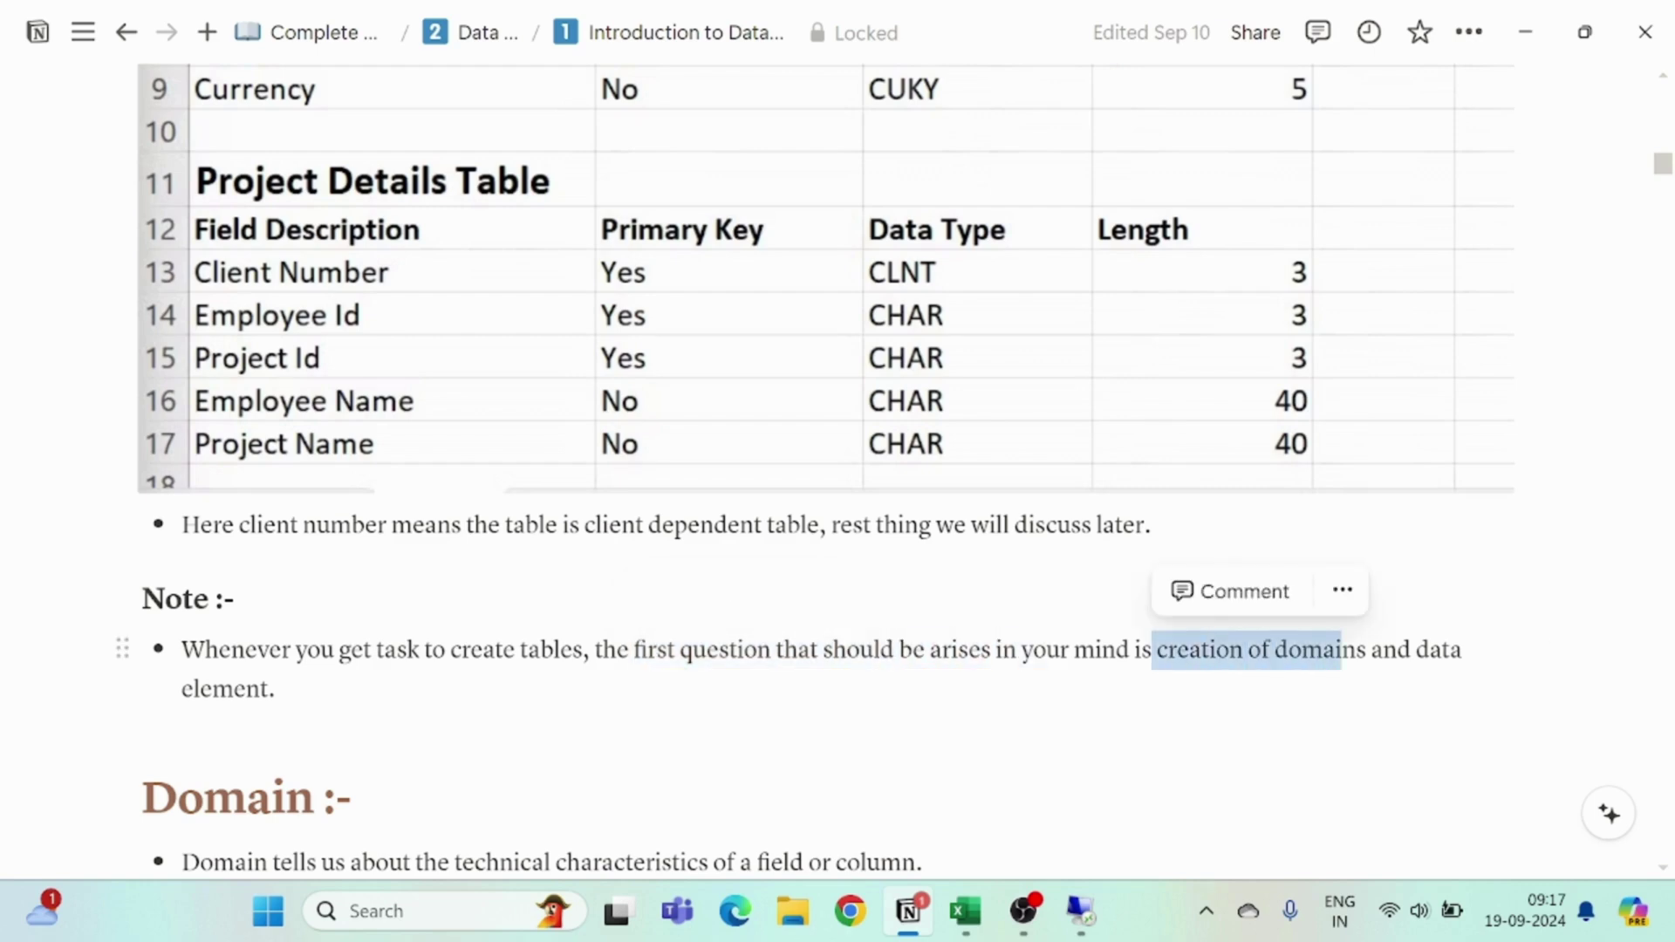
left_click_drag(193, 689, 246, 689)
left_click(253, 689)
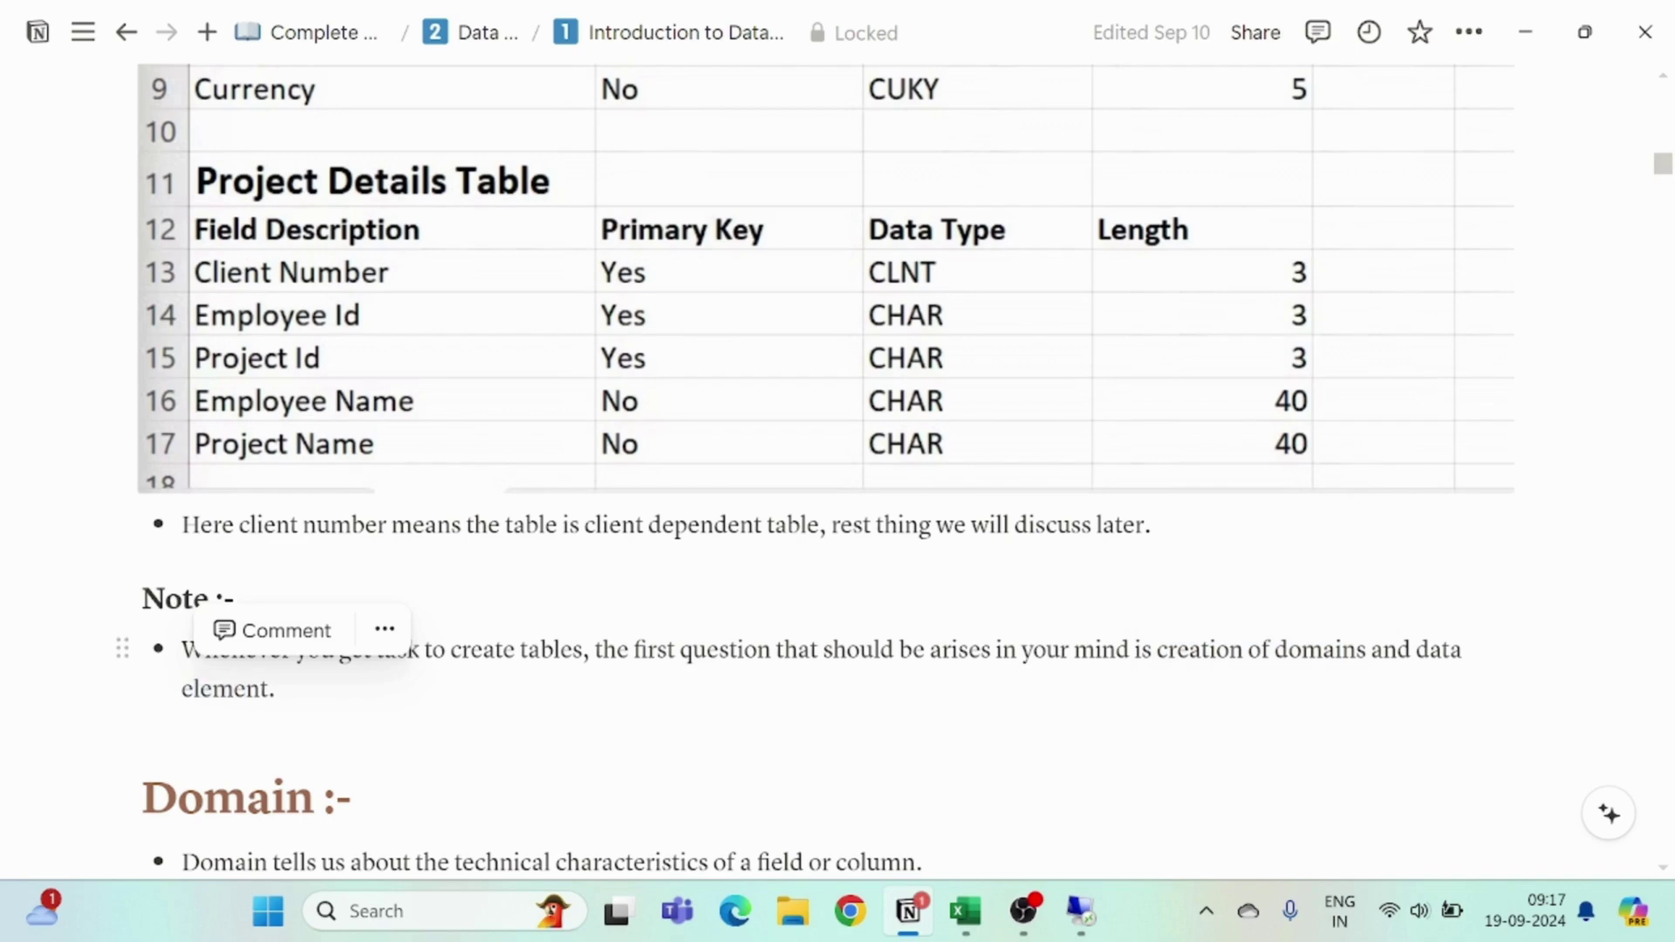
left_click_drag(1188, 650, 1302, 650)
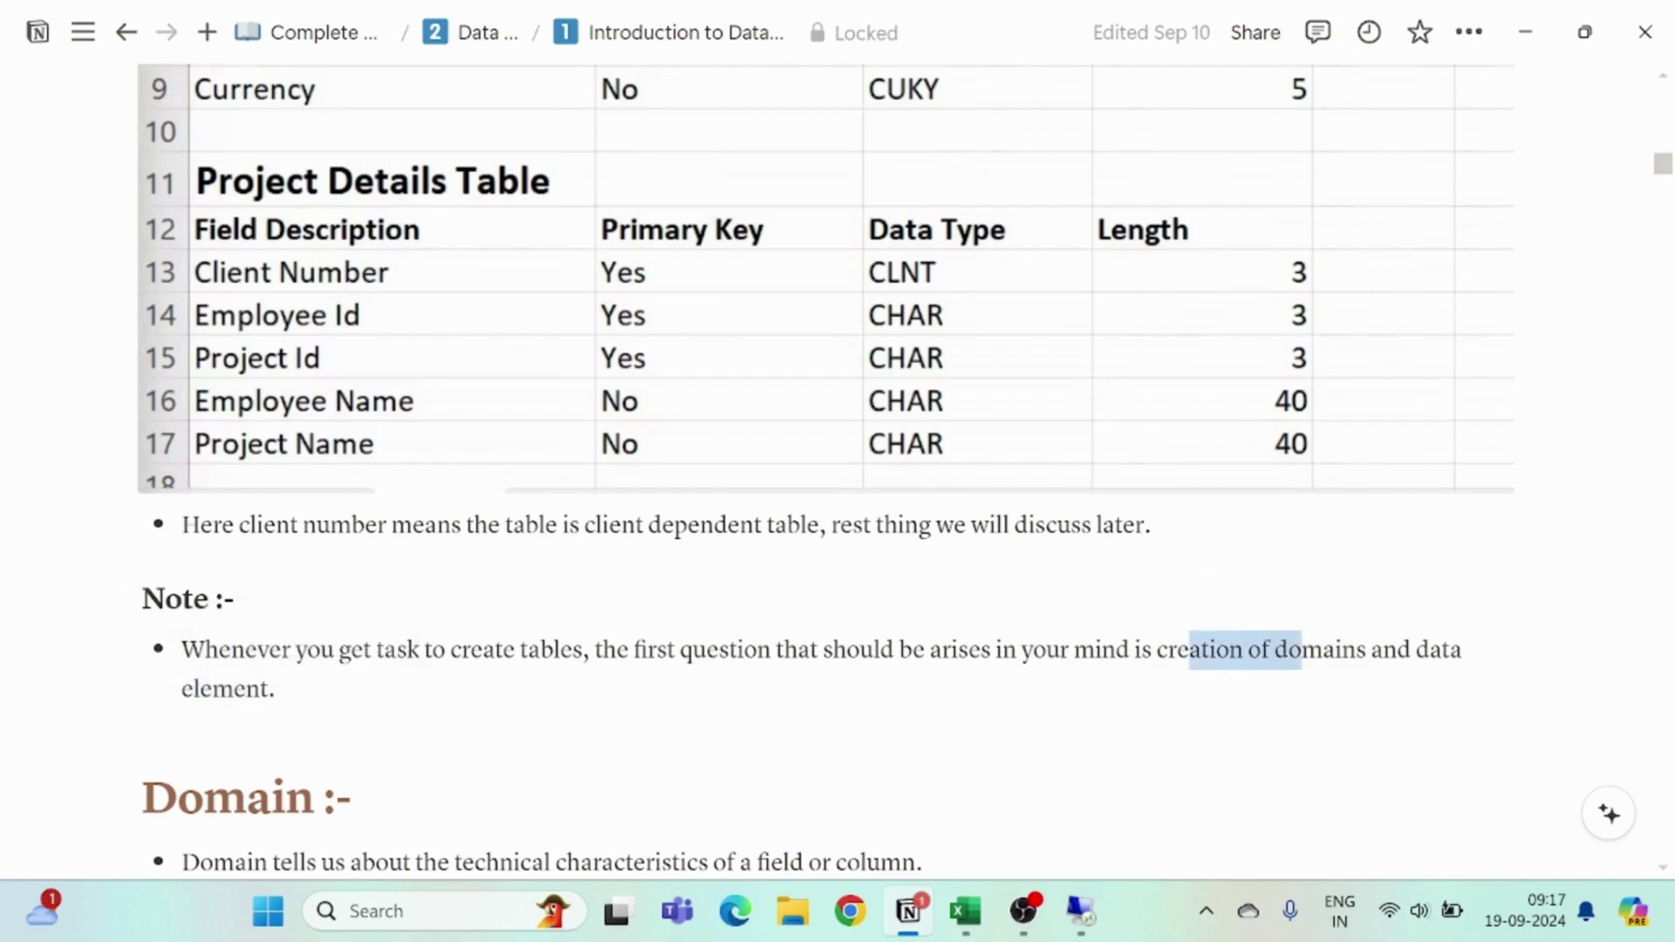
Read the end of the Note and the Domain section down to the Data Element heading, highlighting the words on technical characteristics, data type and length
left_click_drag(182, 689, 276, 689)
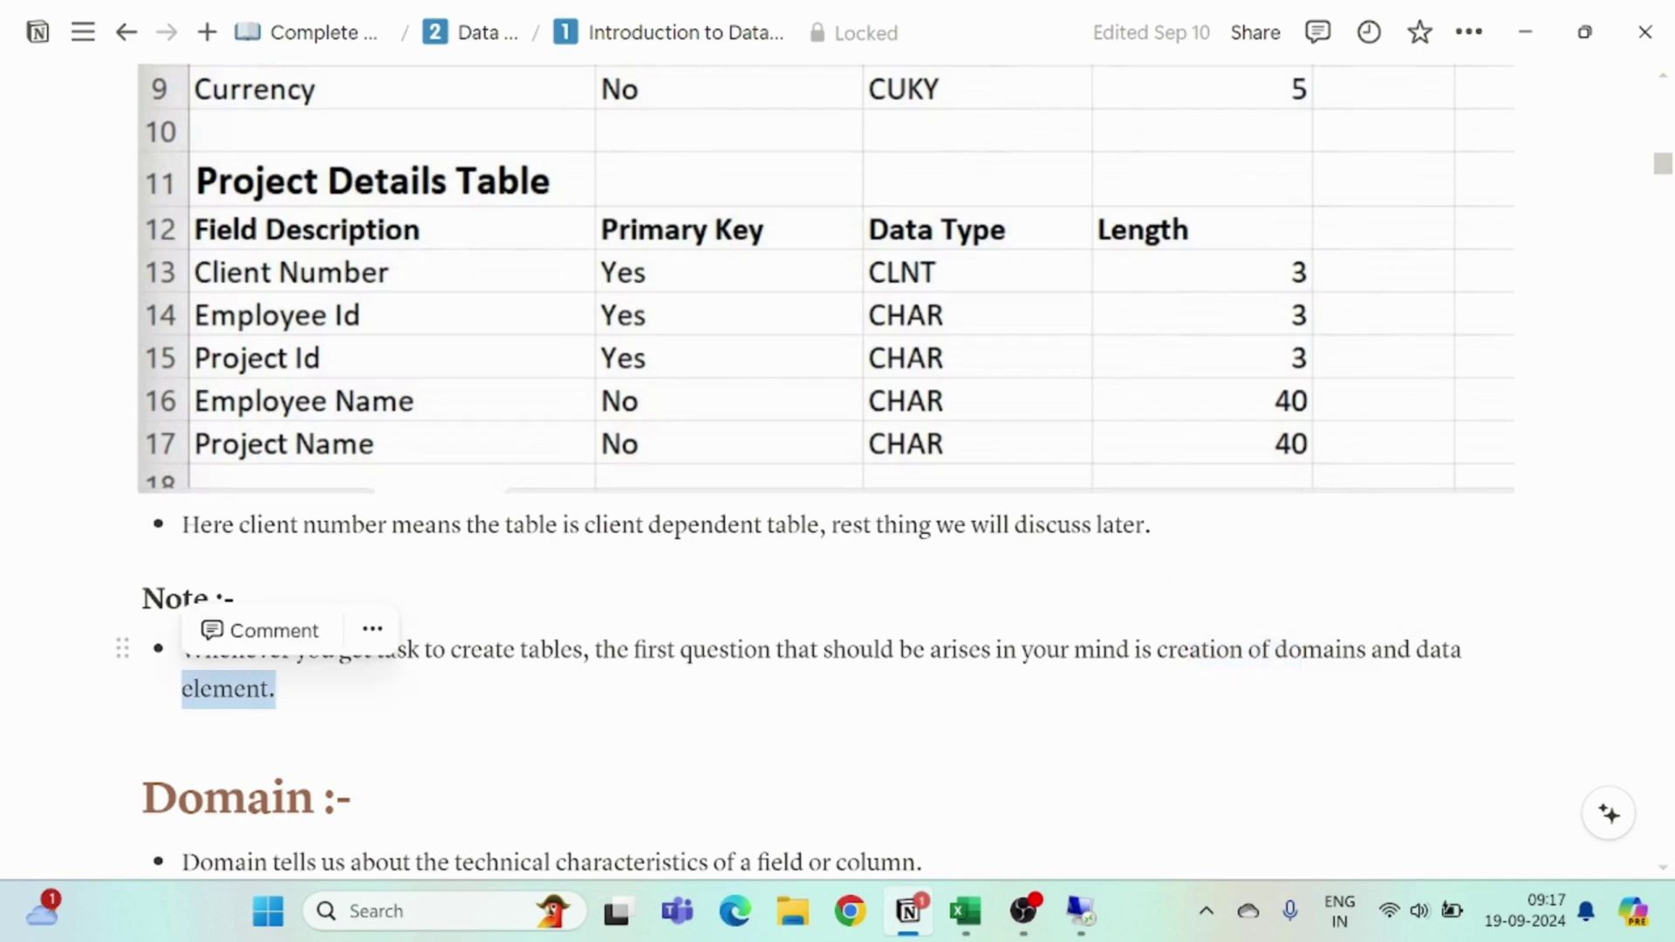
scroll(826, 471, "down", 3)
left_click_drag(280, 600, 414, 600)
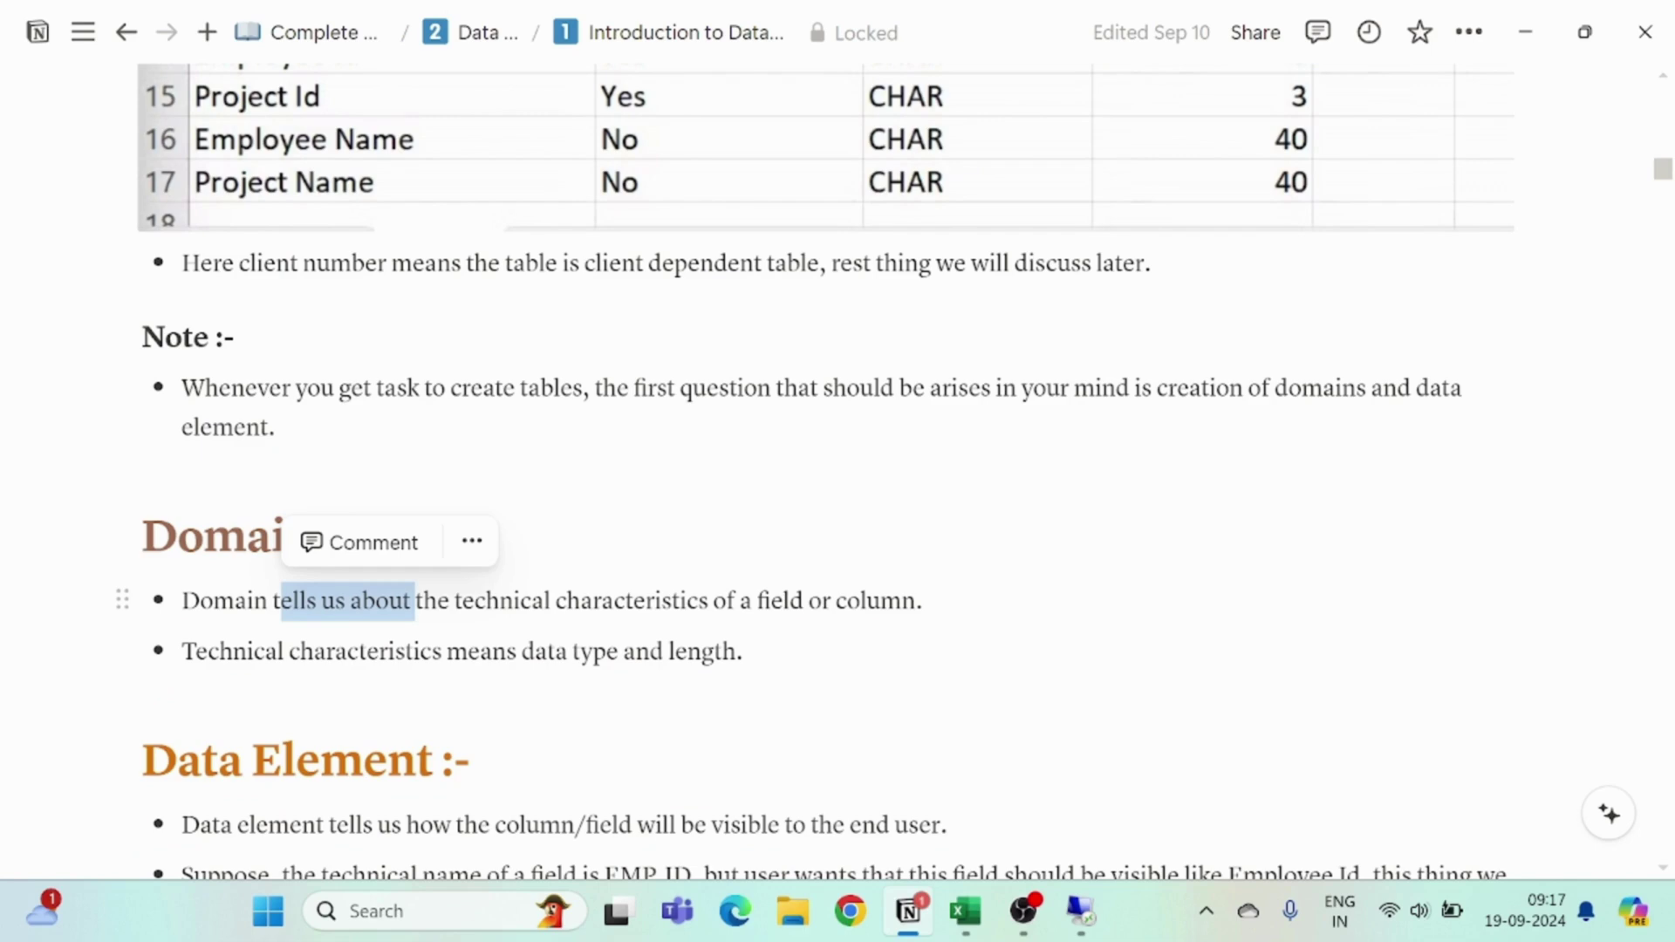
scroll(826, 471, "down", 2)
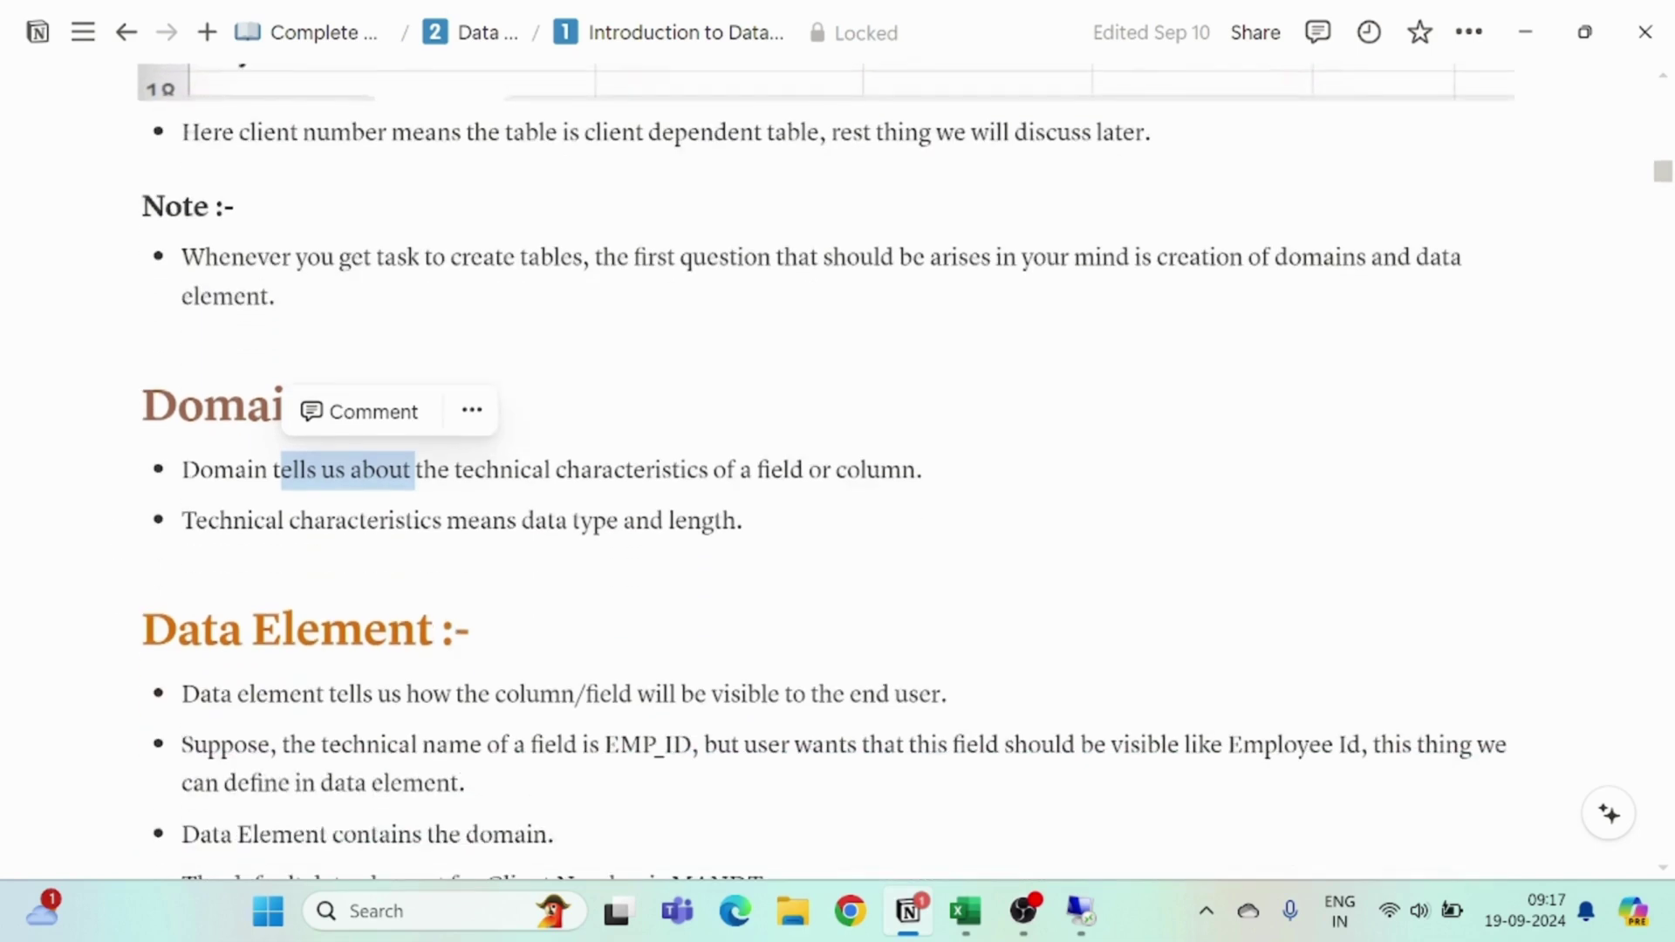
left_click_drag(580, 469, 602, 470)
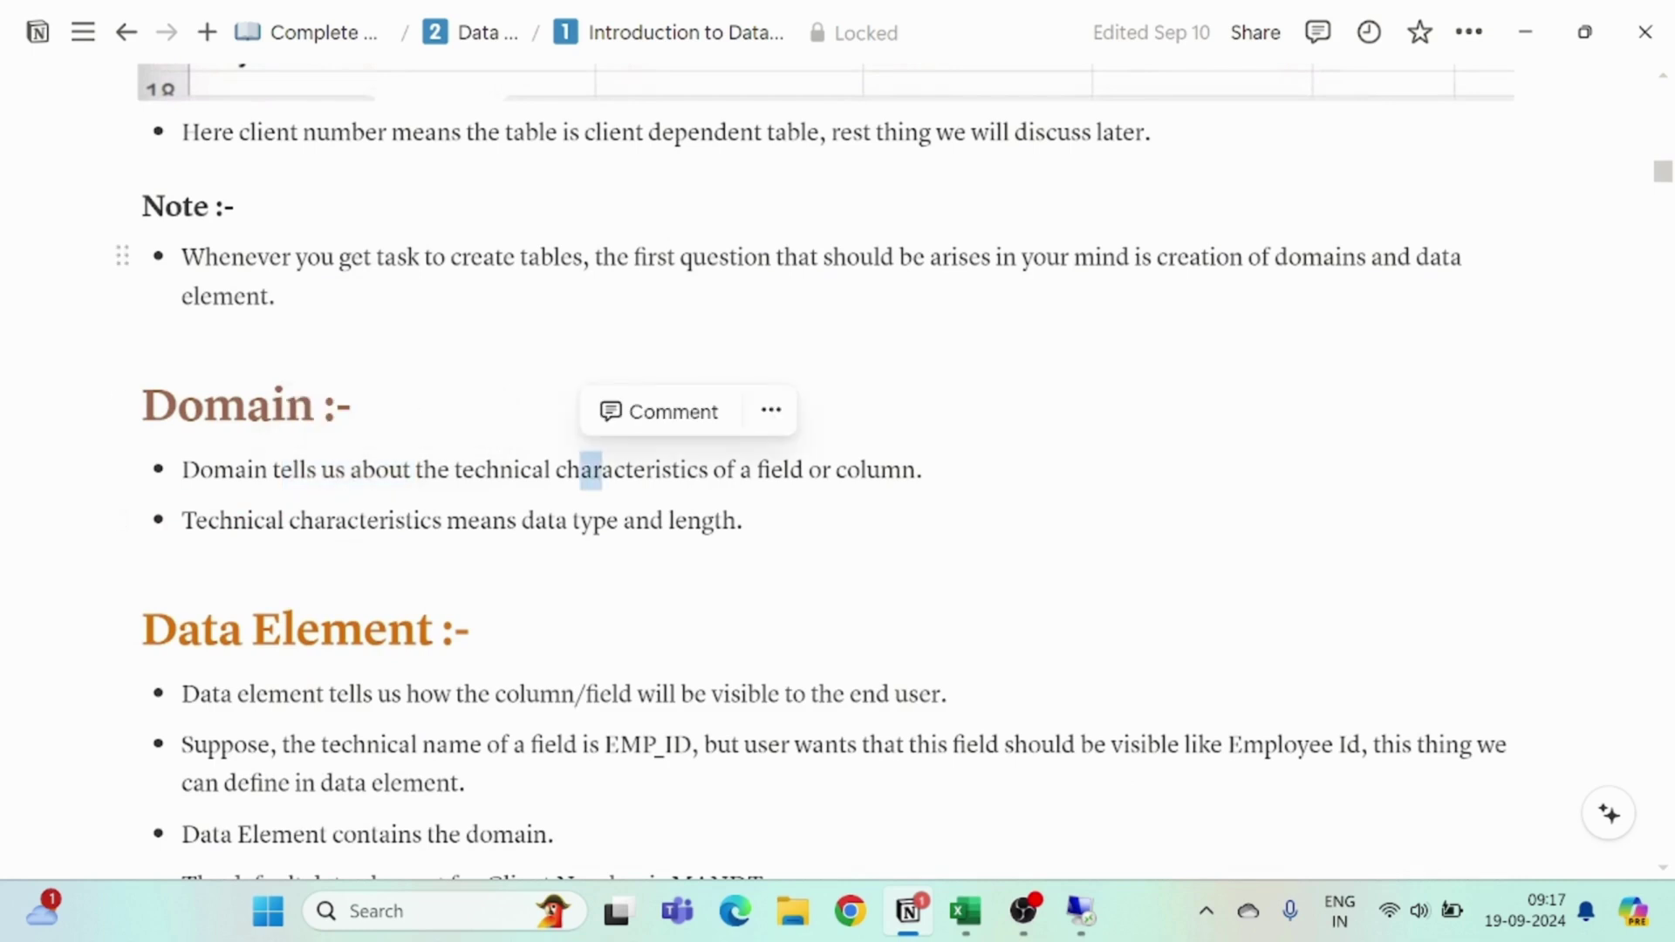
left_click_drag(182, 470, 235, 470)
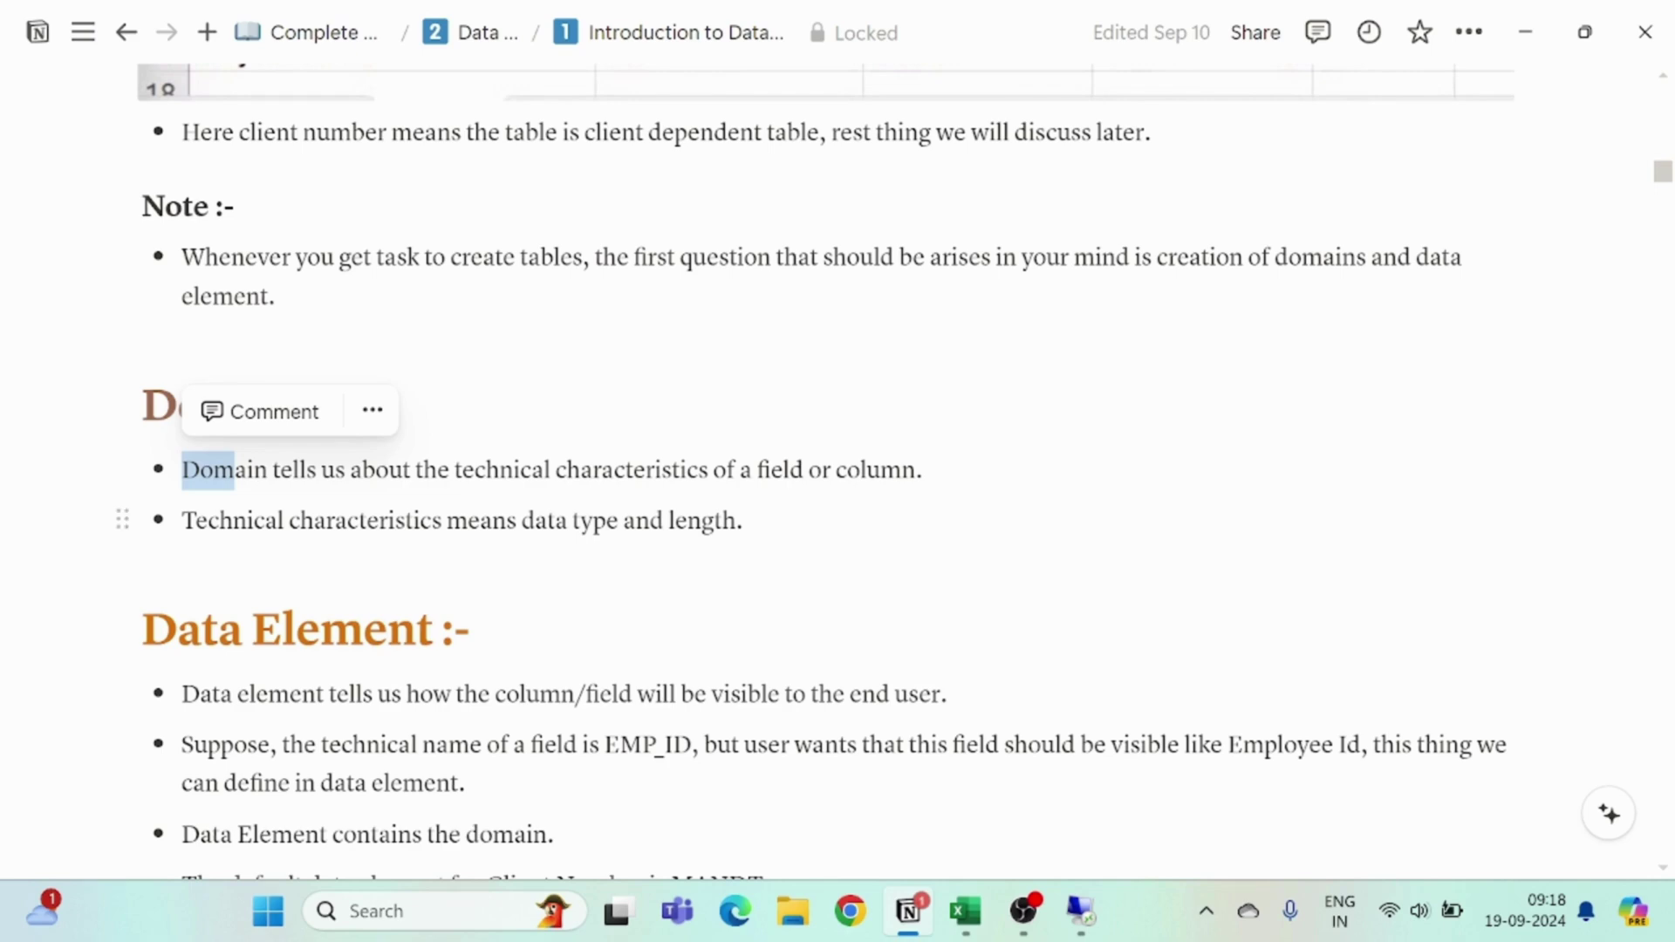
left_click_drag(517, 520, 722, 520)
left_click(724, 520)
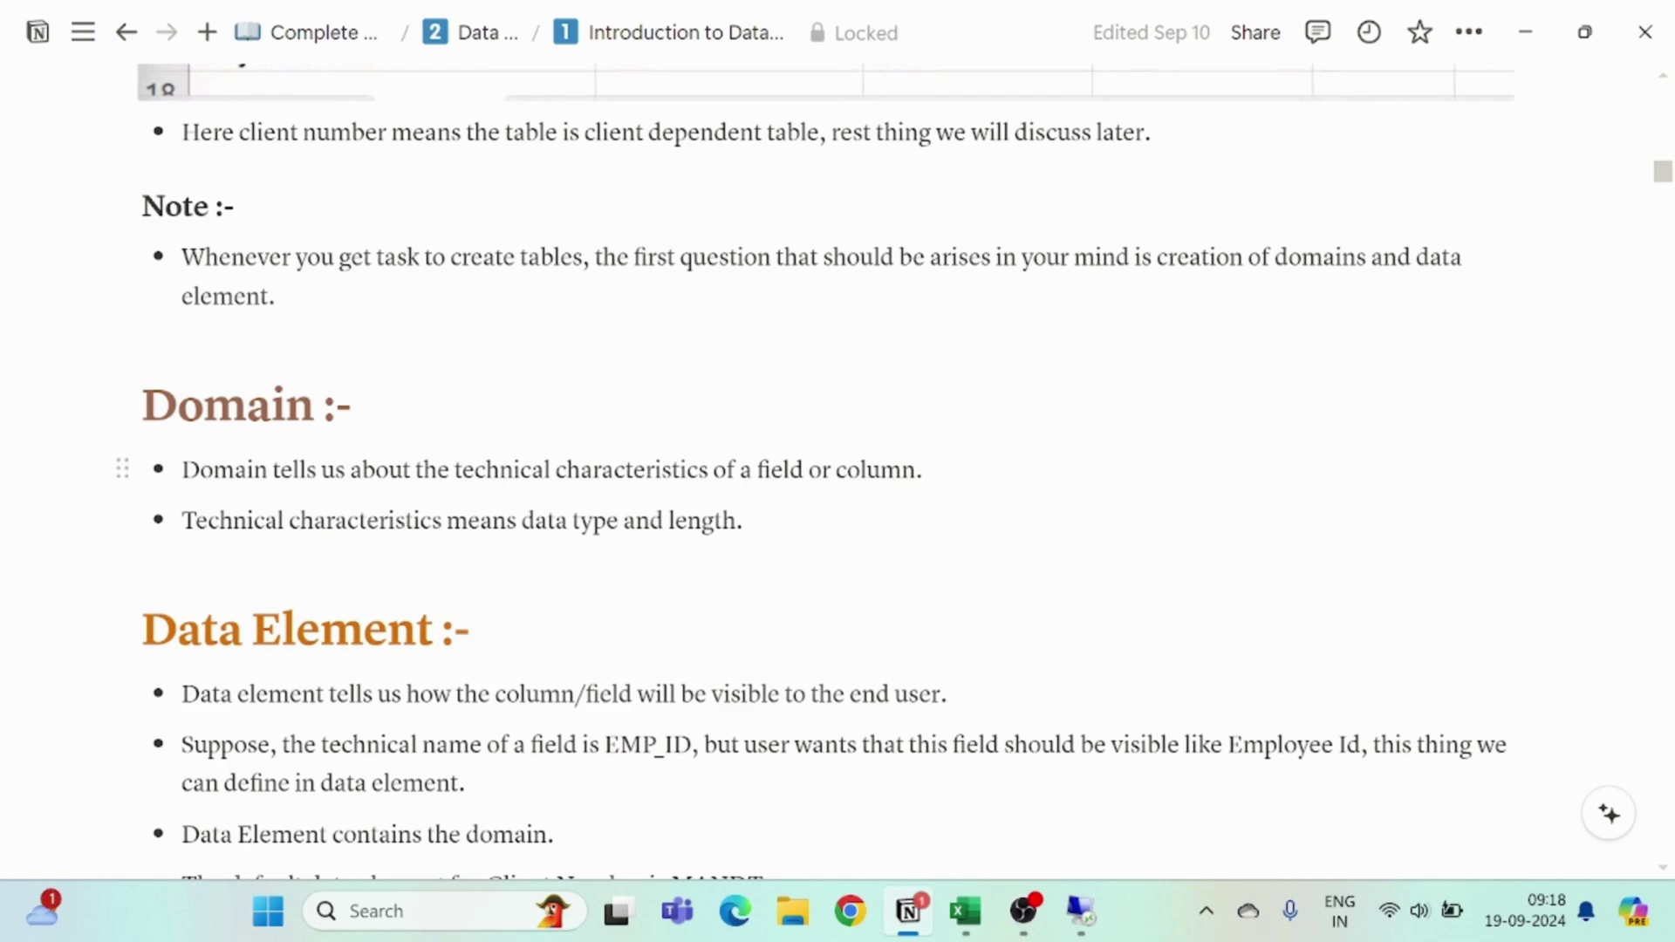
left_click_drag(182, 470, 247, 470)
scroll(436, 514, "down", 3)
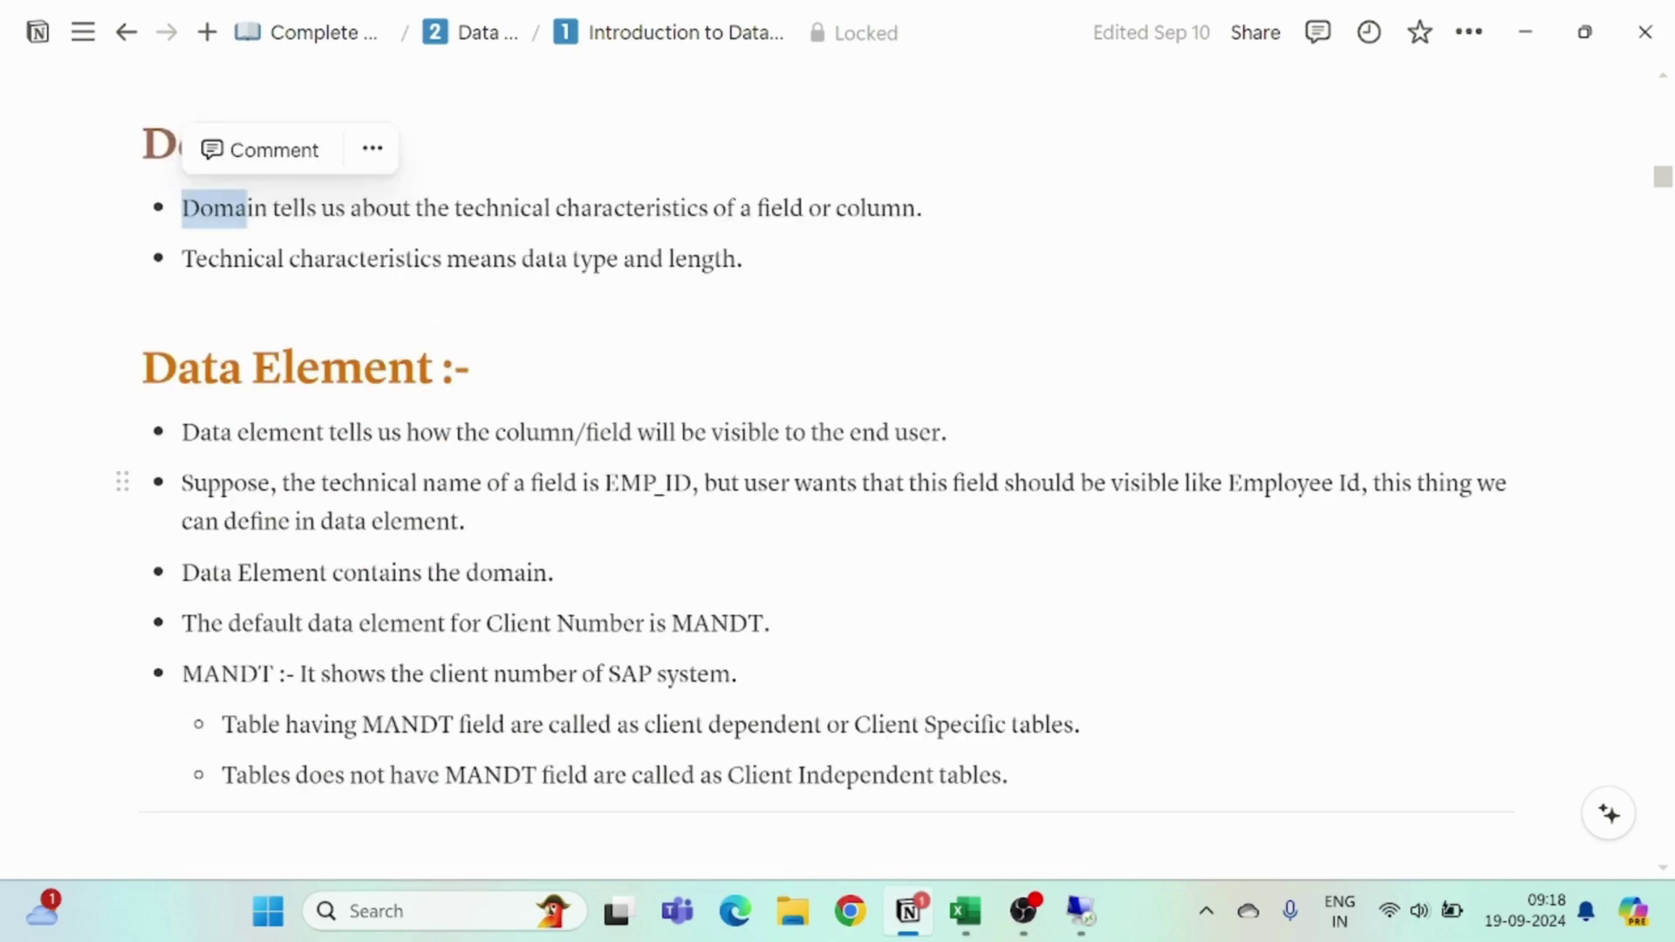
left_click_drag(178, 367, 296, 368)
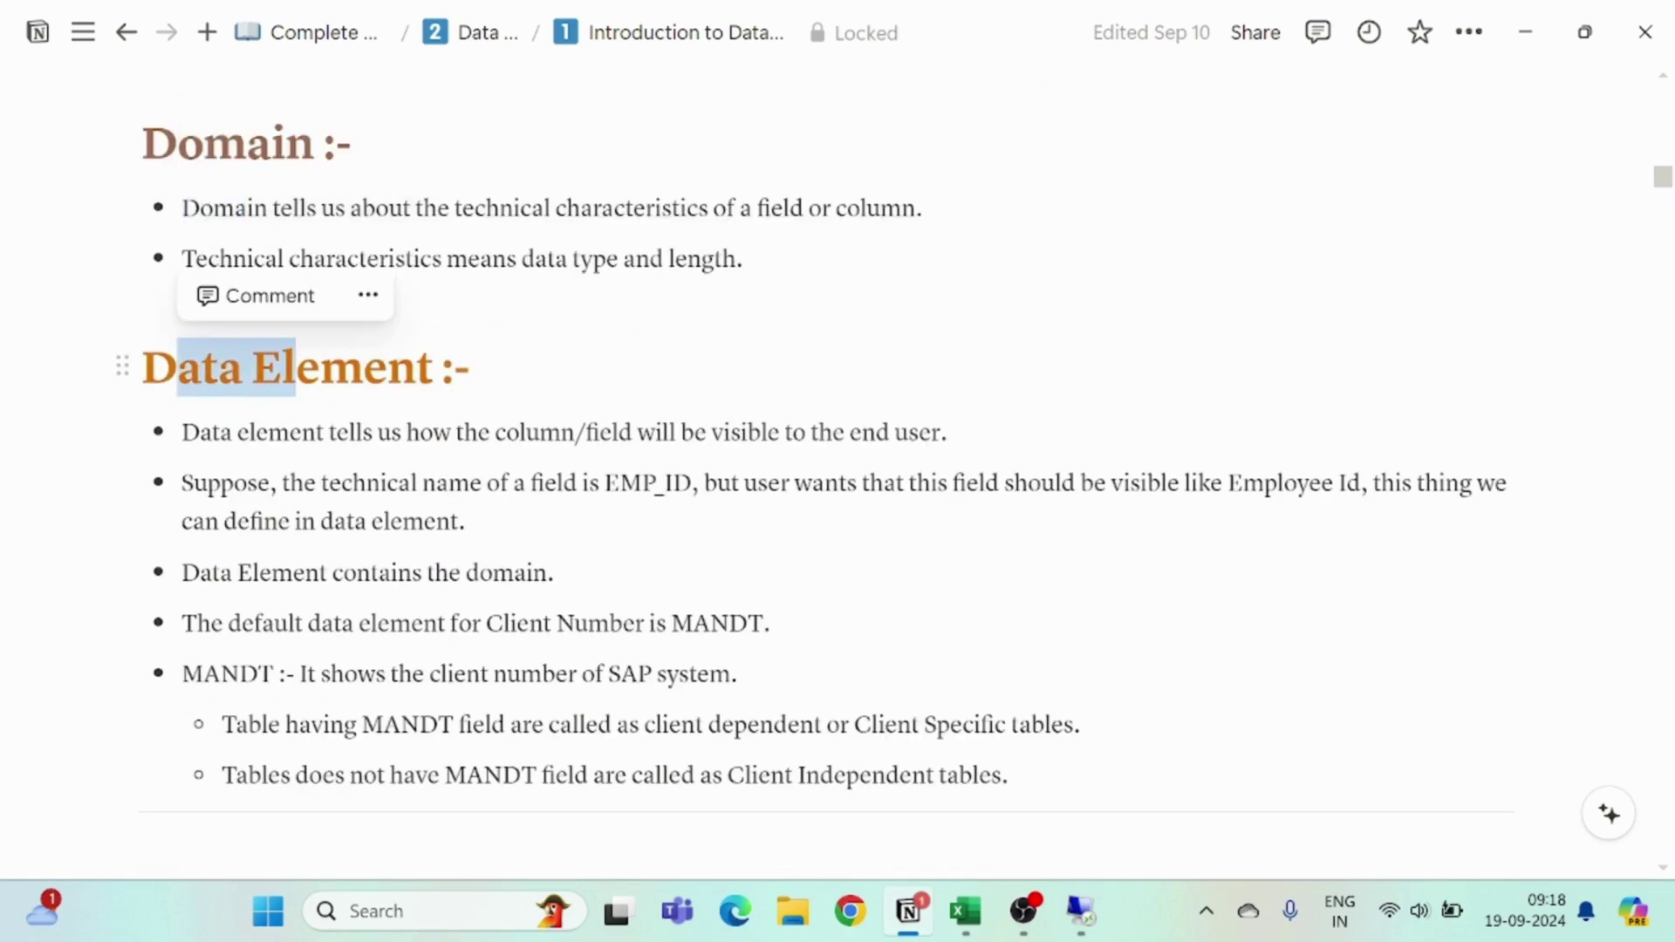
left_click(297, 368)
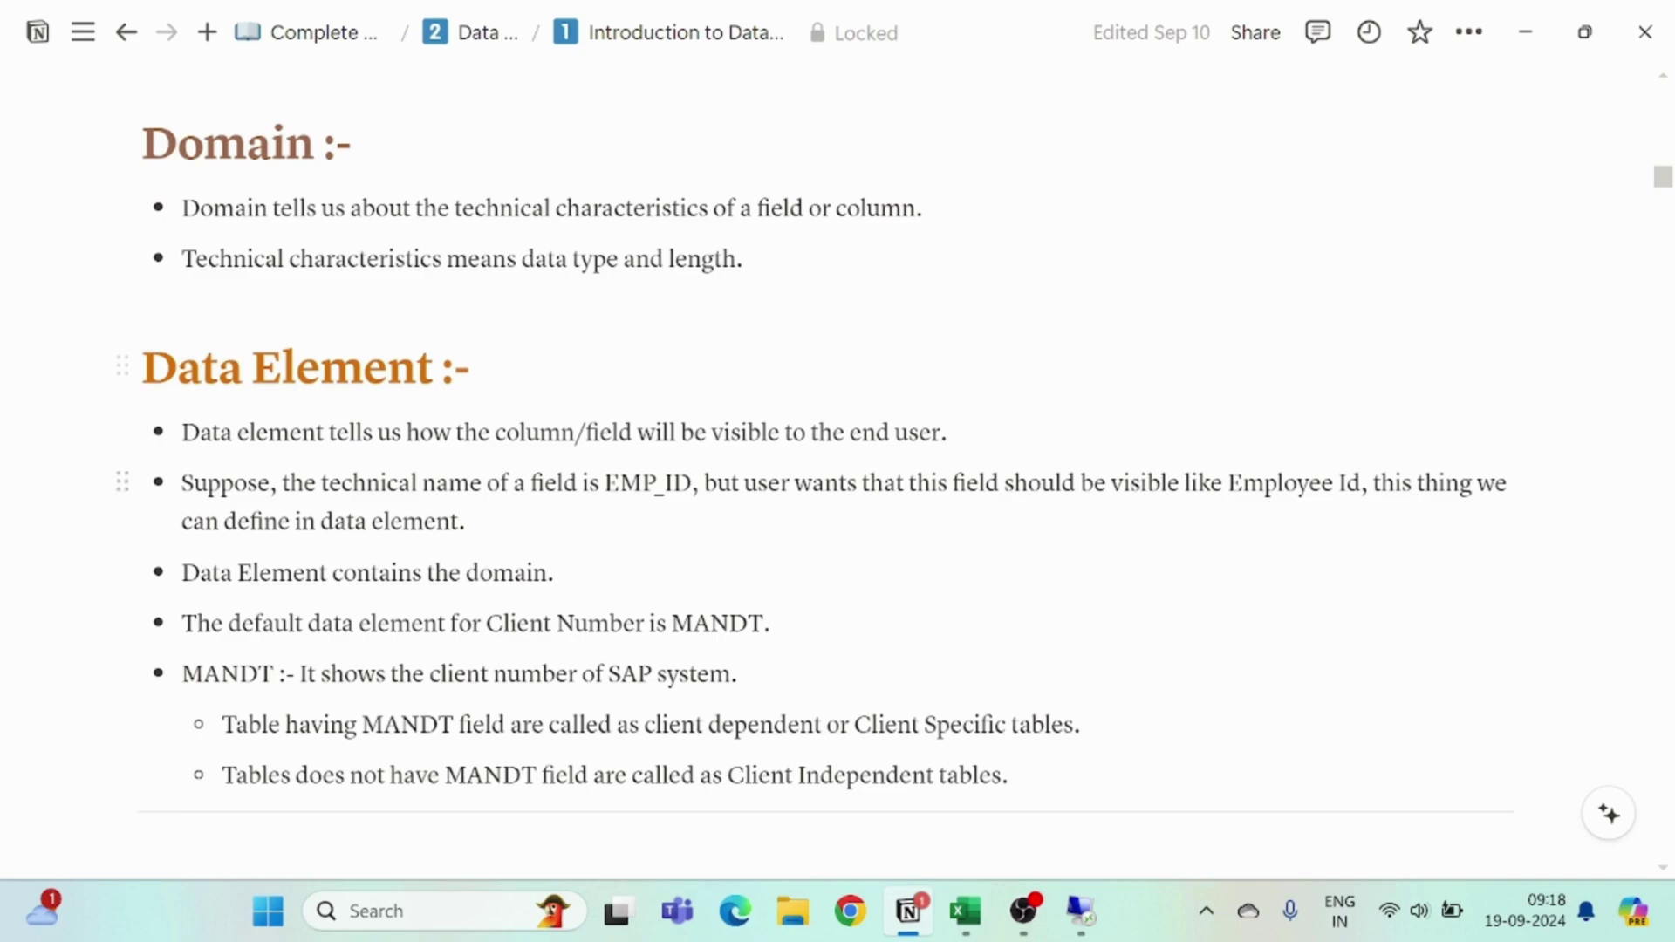
Switch to the SAP session and display the database table ZAR_EMP_TAB in the ABAP Dictionary
left_click(1082, 911)
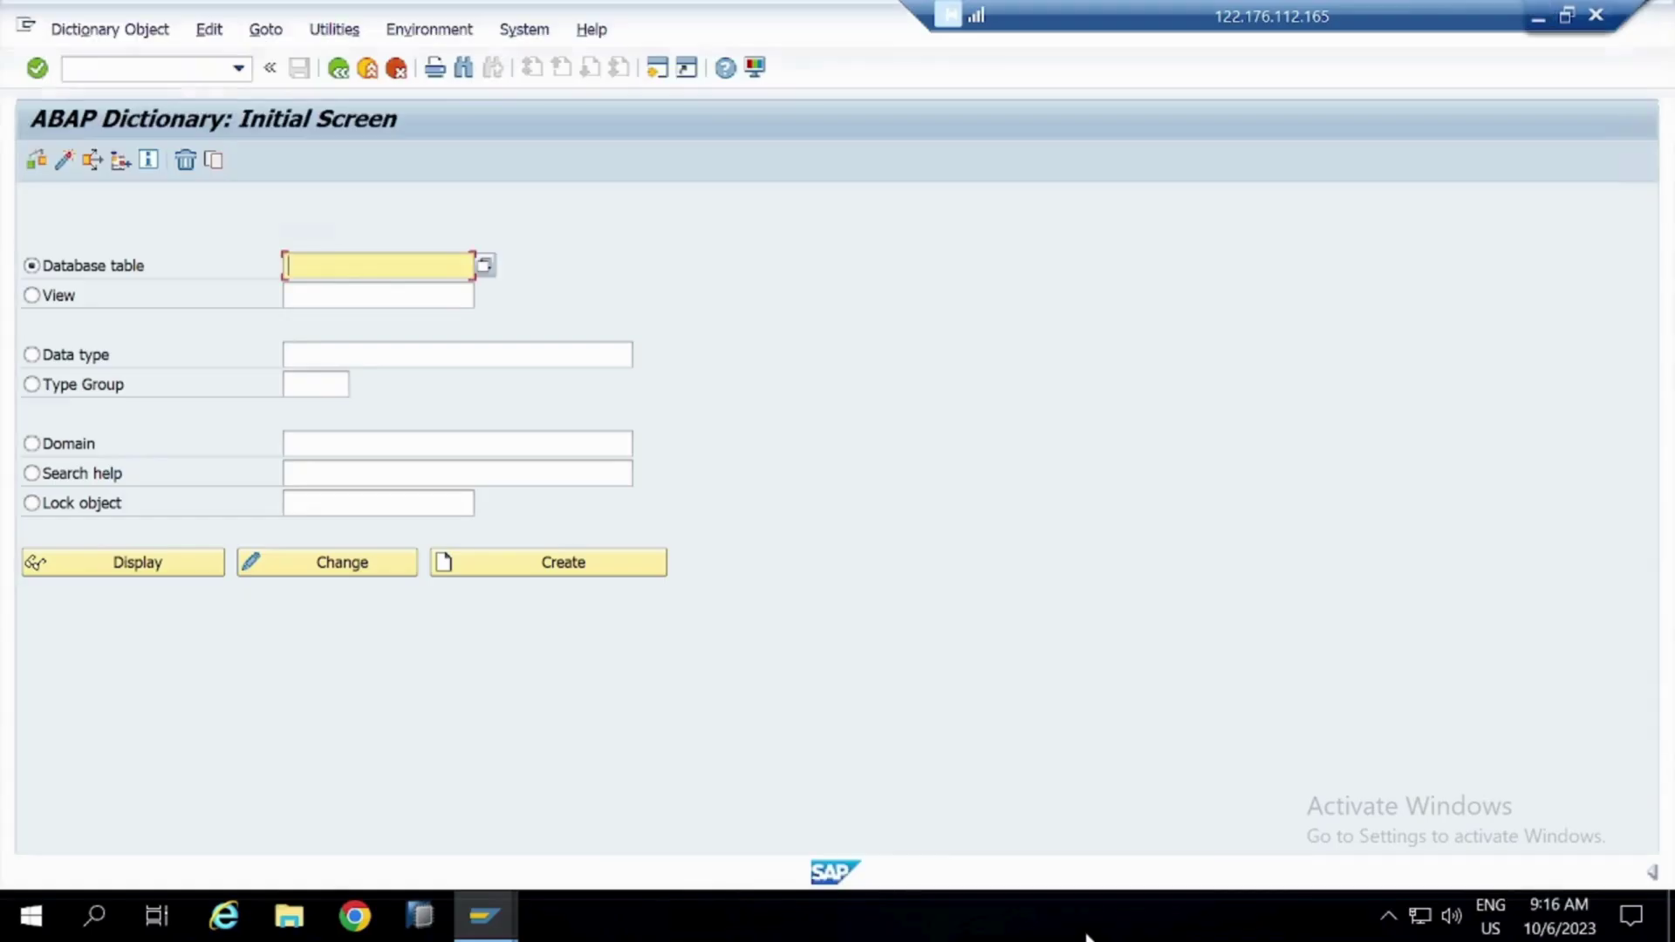
type("ZA")
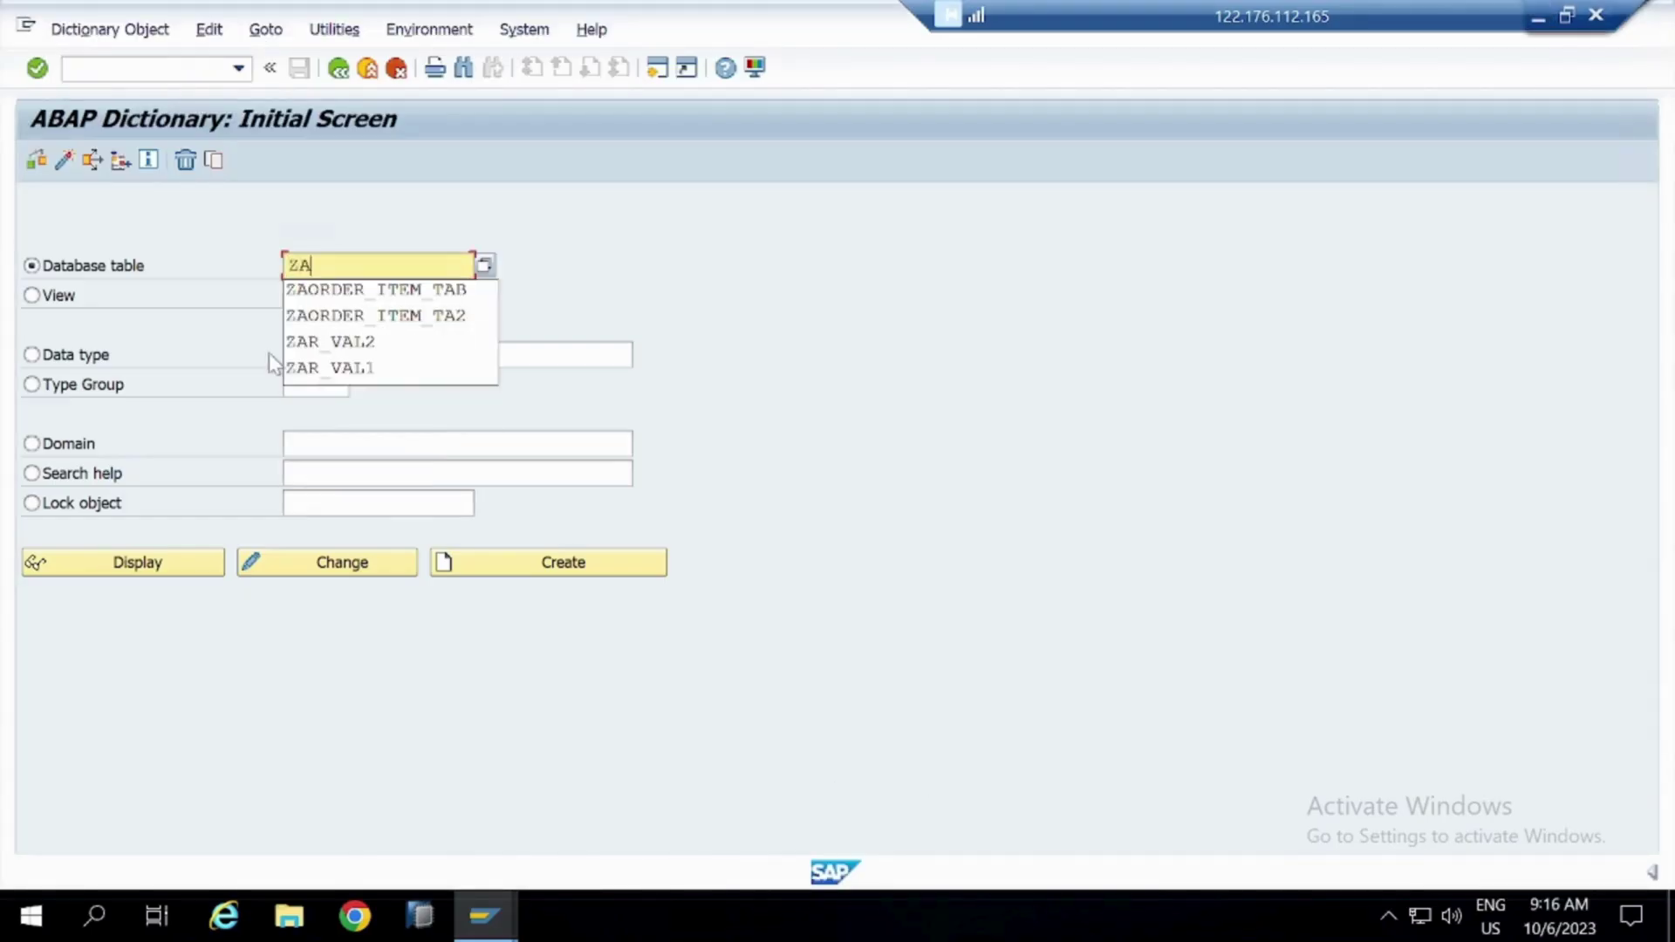
type("R_EMP_TAB")
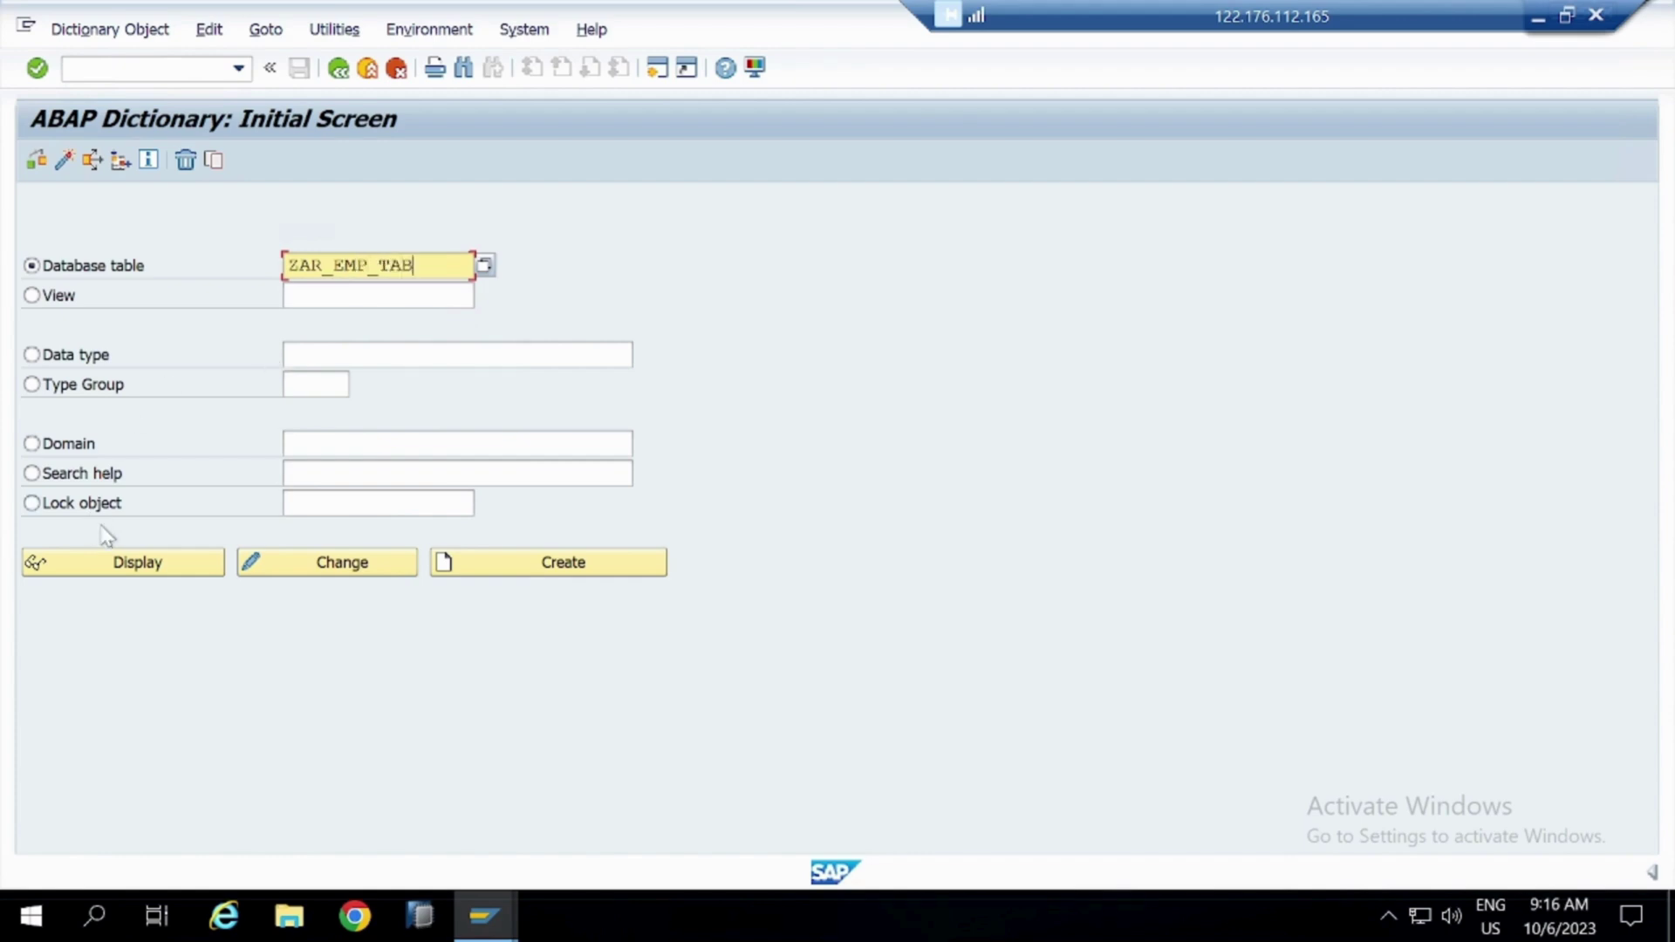
left_click(131, 563)
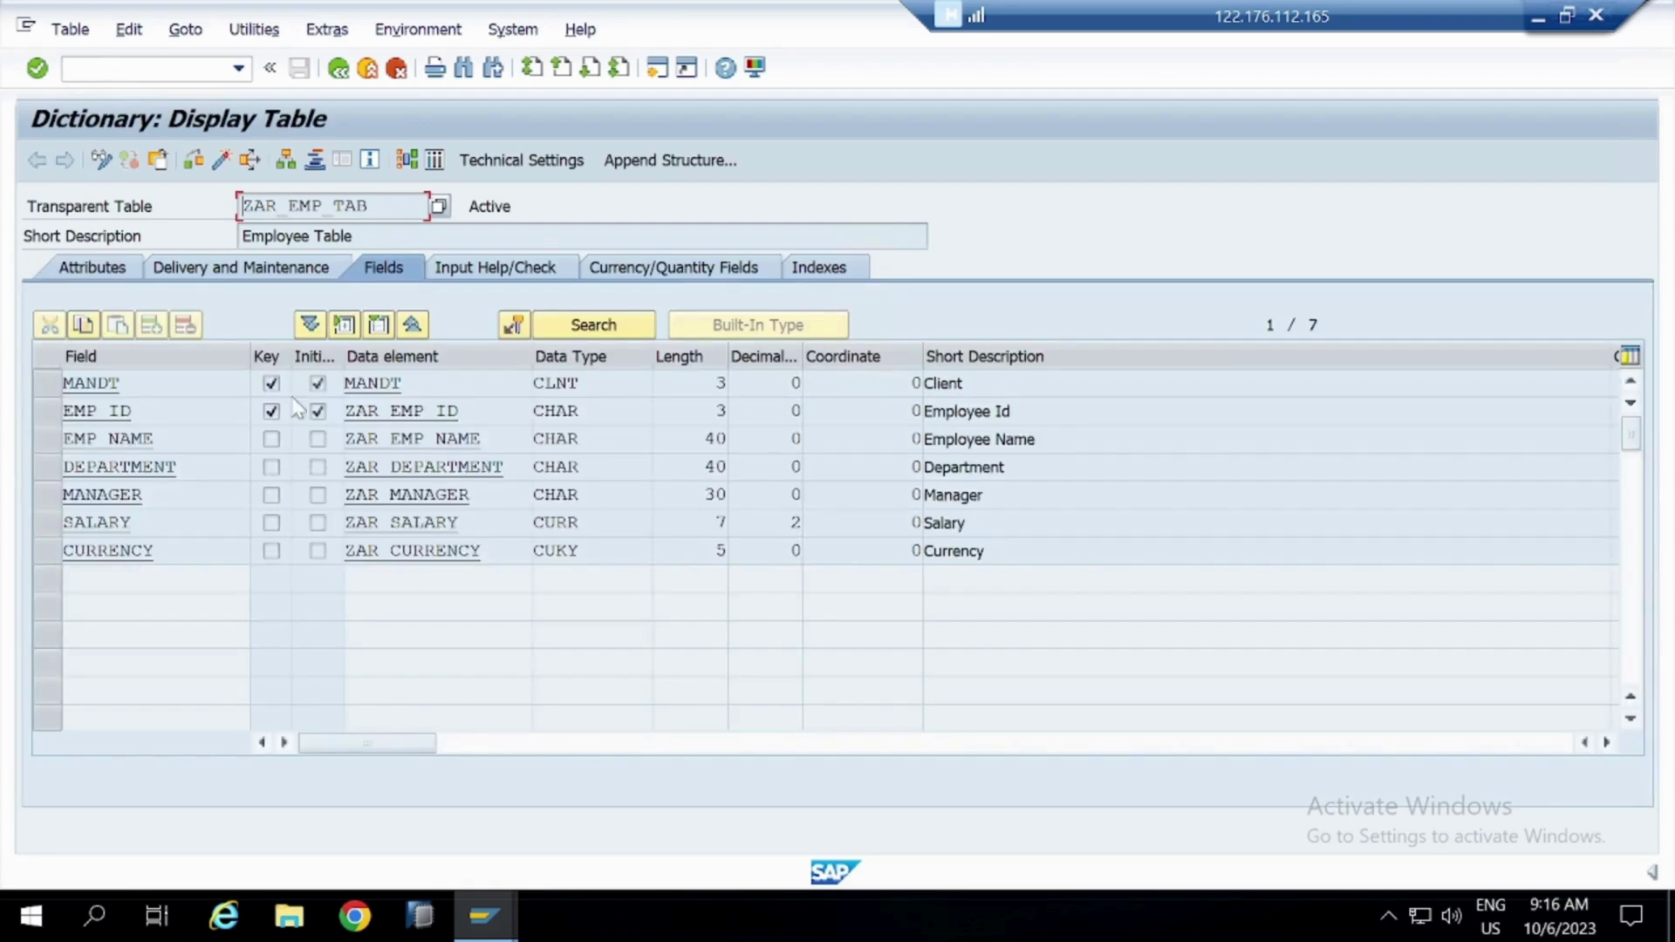
Highlight the technical field name EMP_ID in the table's field list
left_click(144, 413)
key("shift+Home")
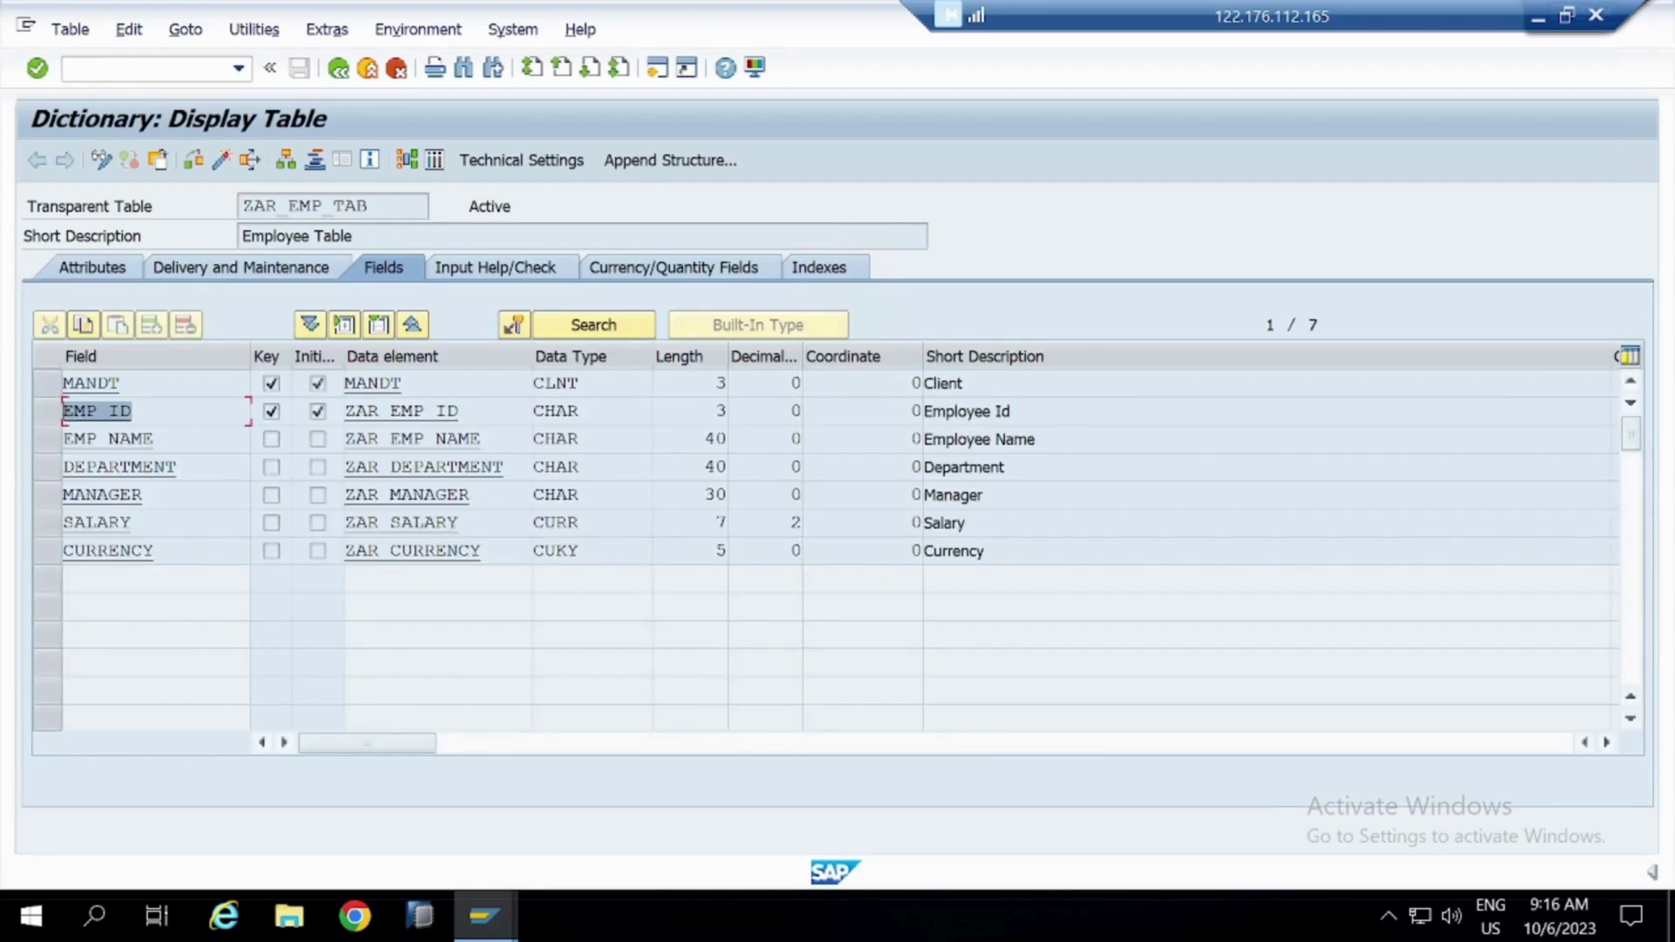
key("End")
key("shift+Left")
key("shift+Left")
key("shift+Left")
key("shift+Left")
key("shift+Left")
key("shift+Left")
Minimize the SAP session, switch to the Excel workbook and select Employee Id in the Employee table
left_click(1549, 18)
left_click(965, 911)
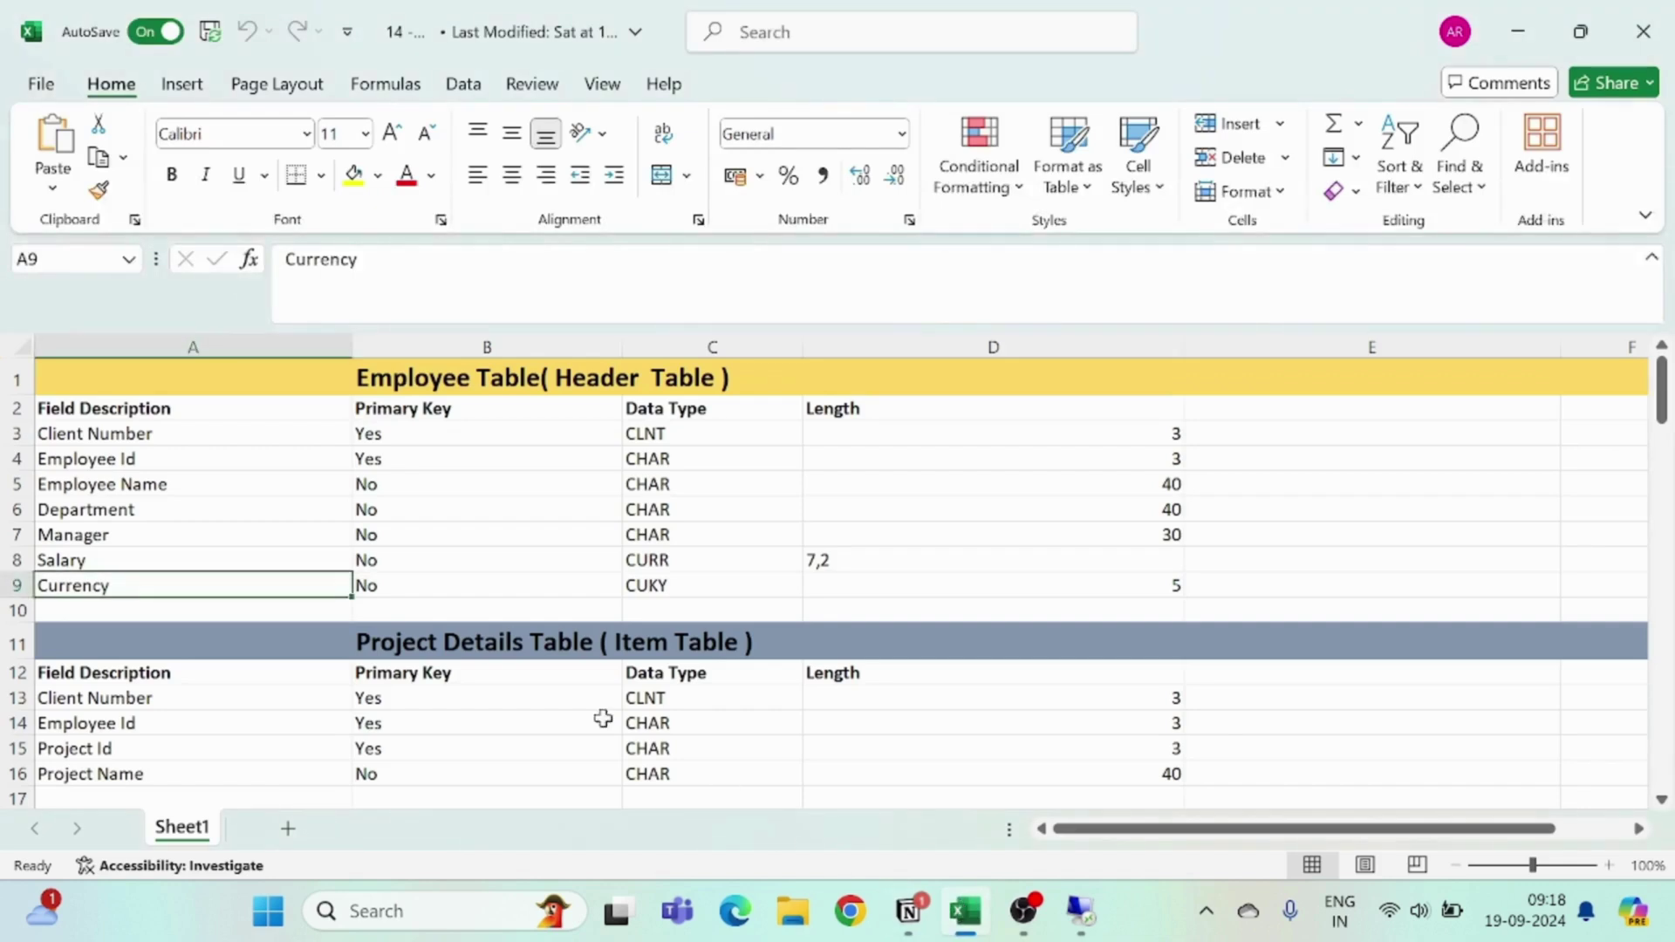
left_click(163, 466)
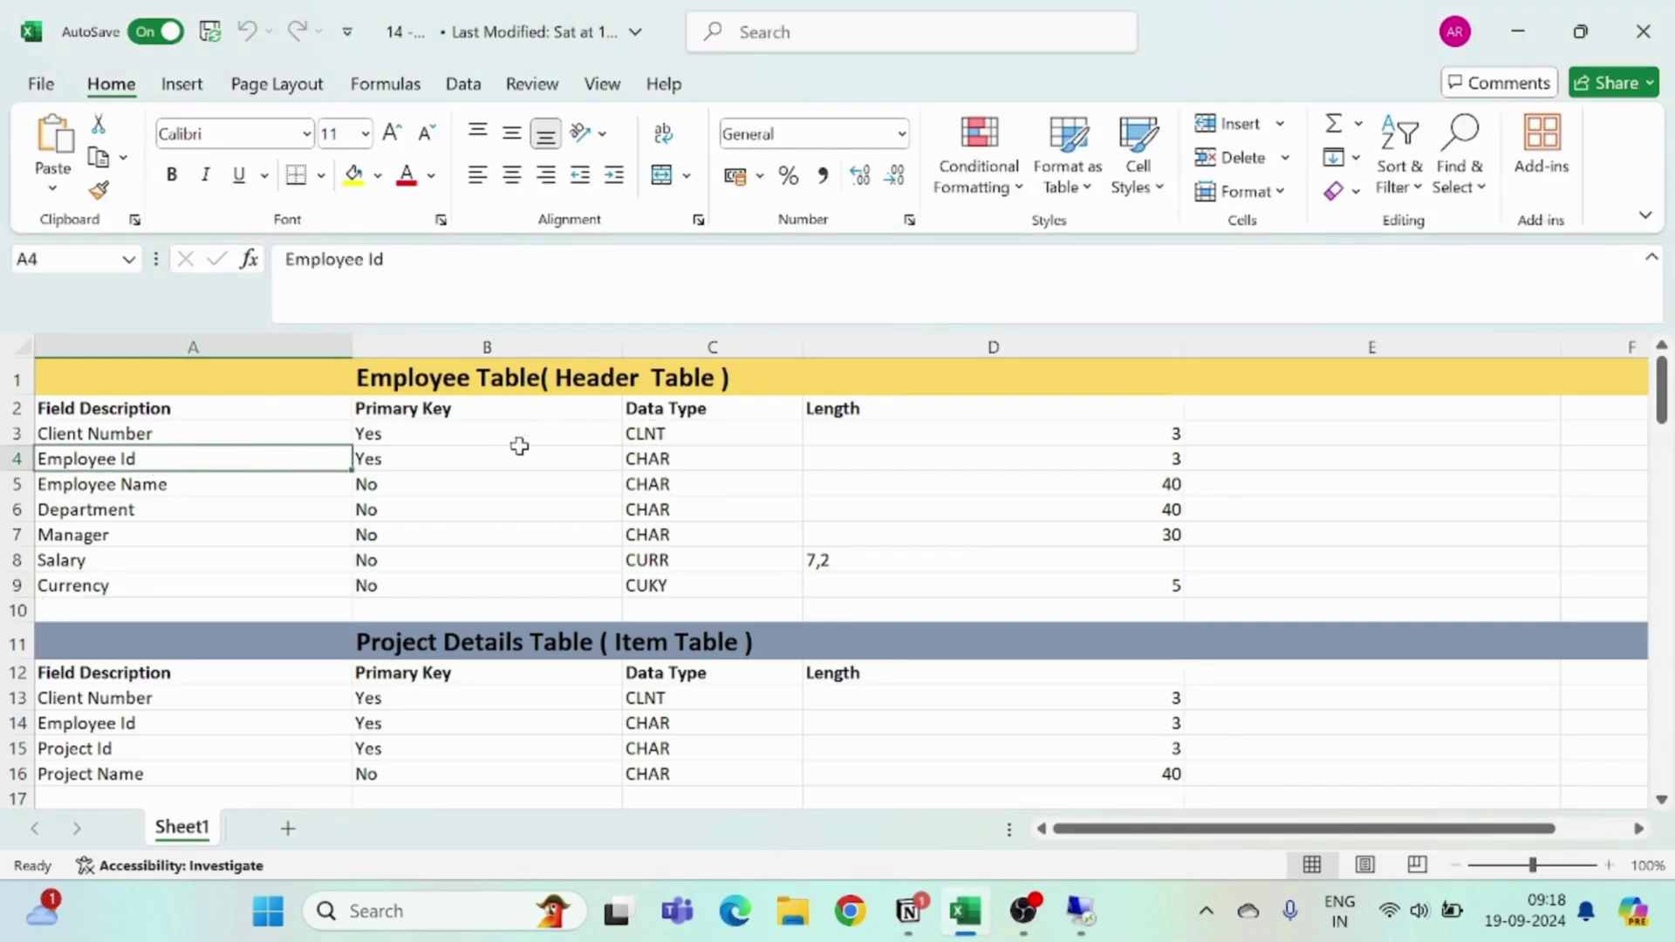
Return to the Notion notes and read the Data Element section, highlighting the EMP_ID visibility example and the point that it contains the domain
left_click(909, 911)
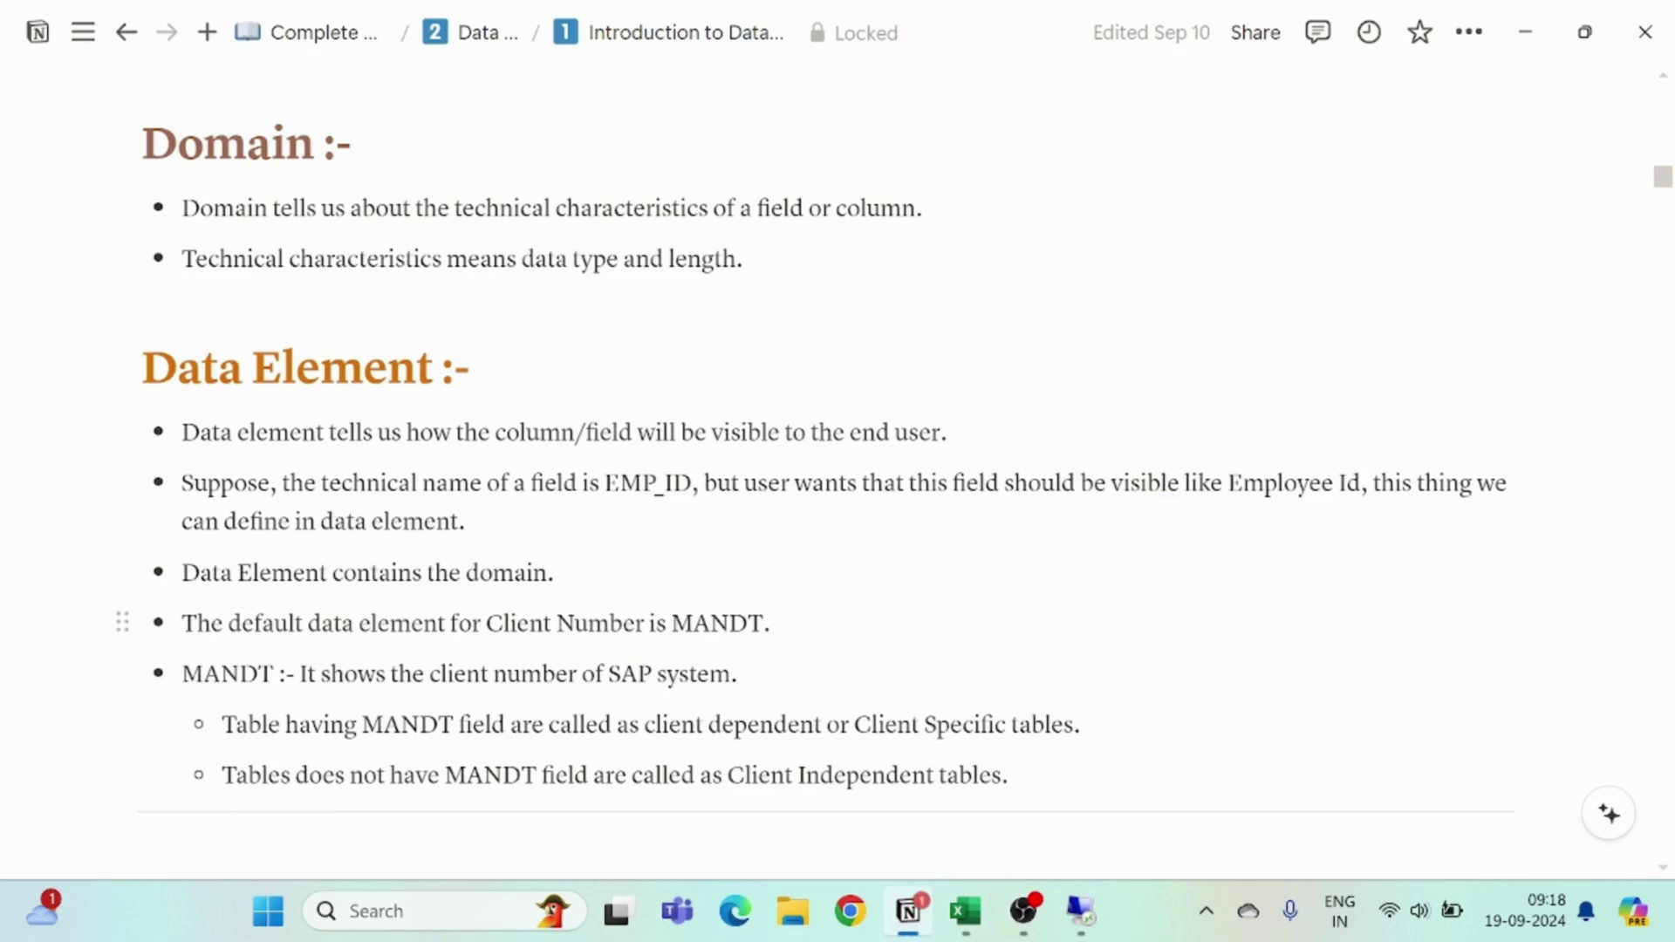
left_click_drag(201, 368, 387, 368)
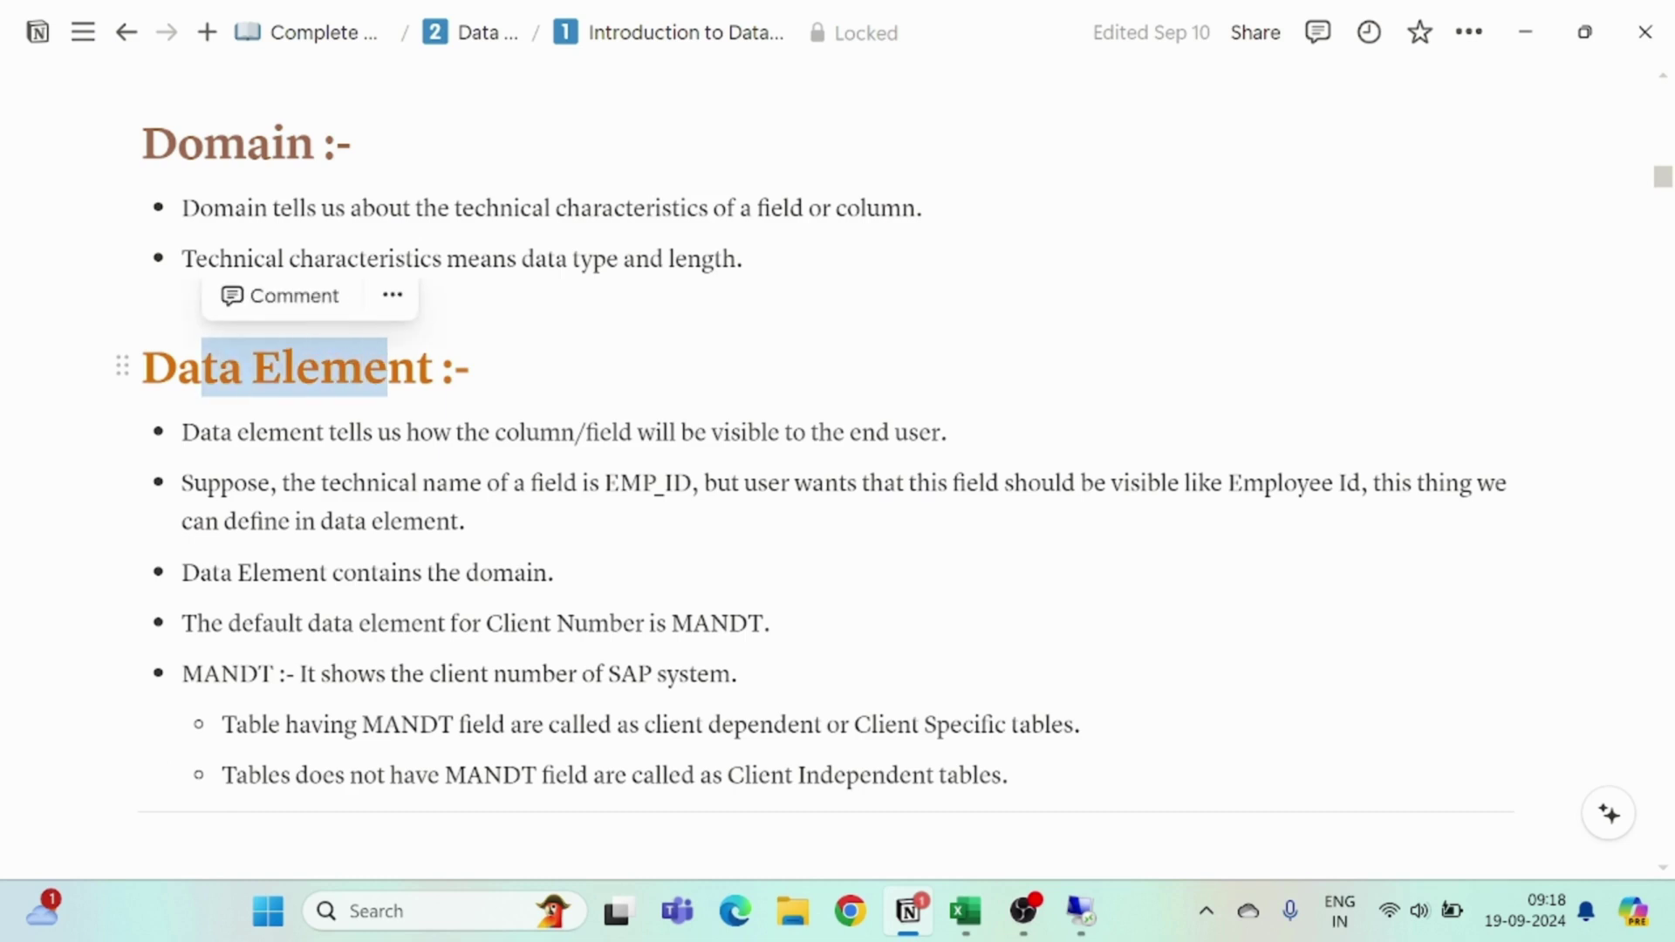
left_click(558, 502)
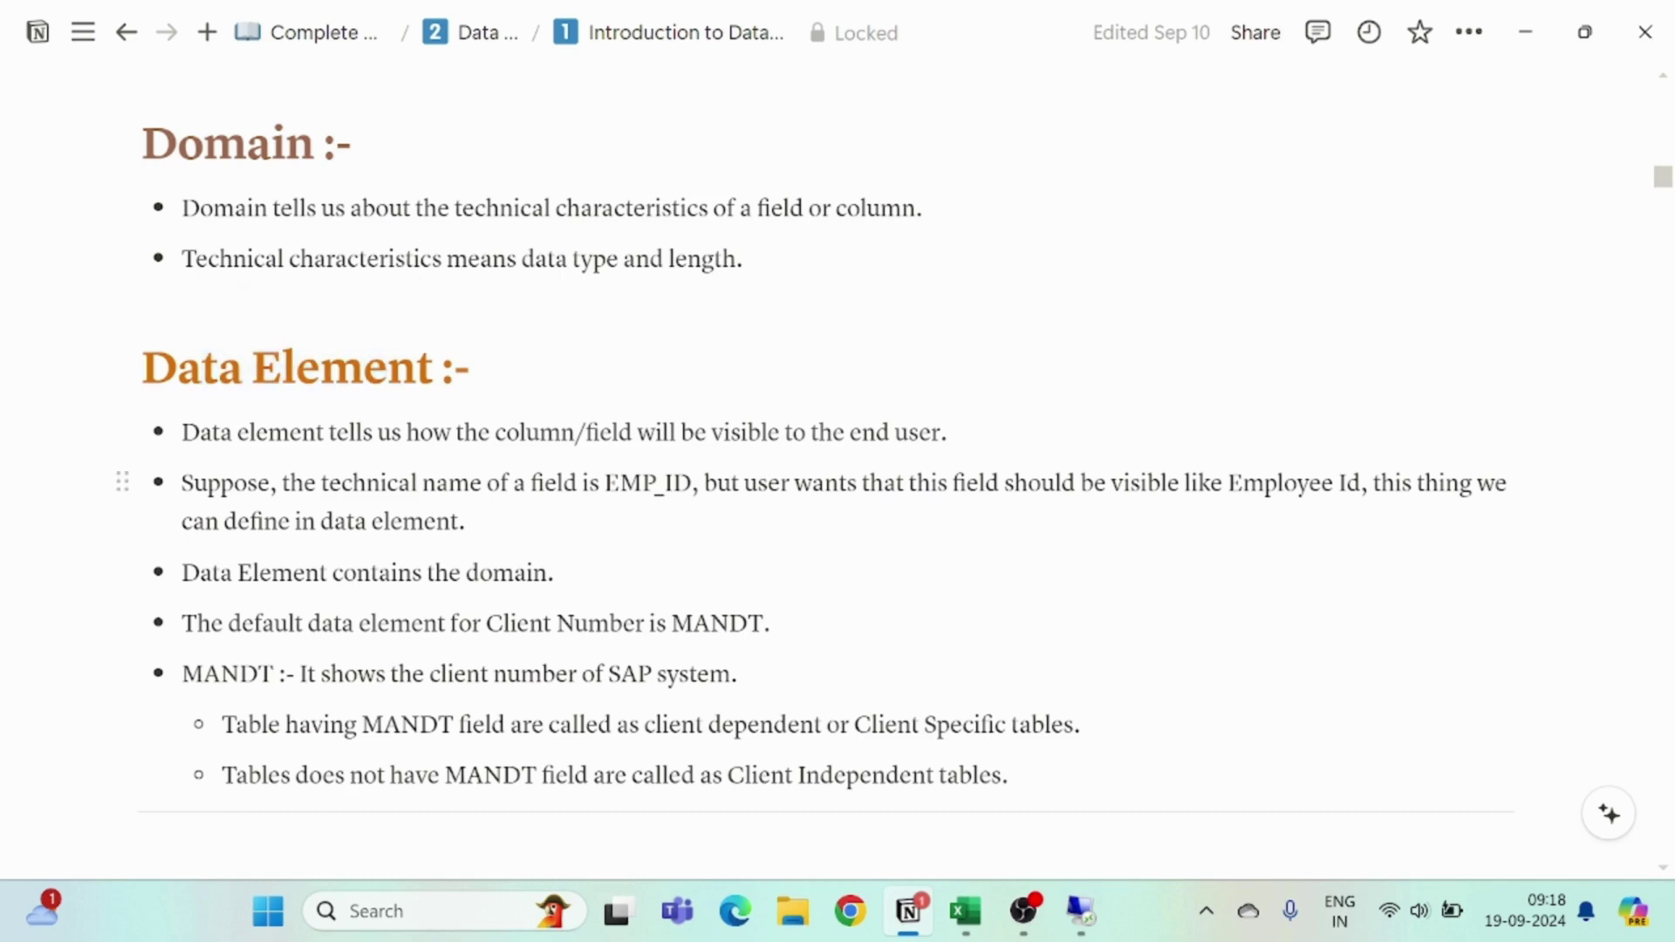
left_click_drag(342, 482, 1347, 483)
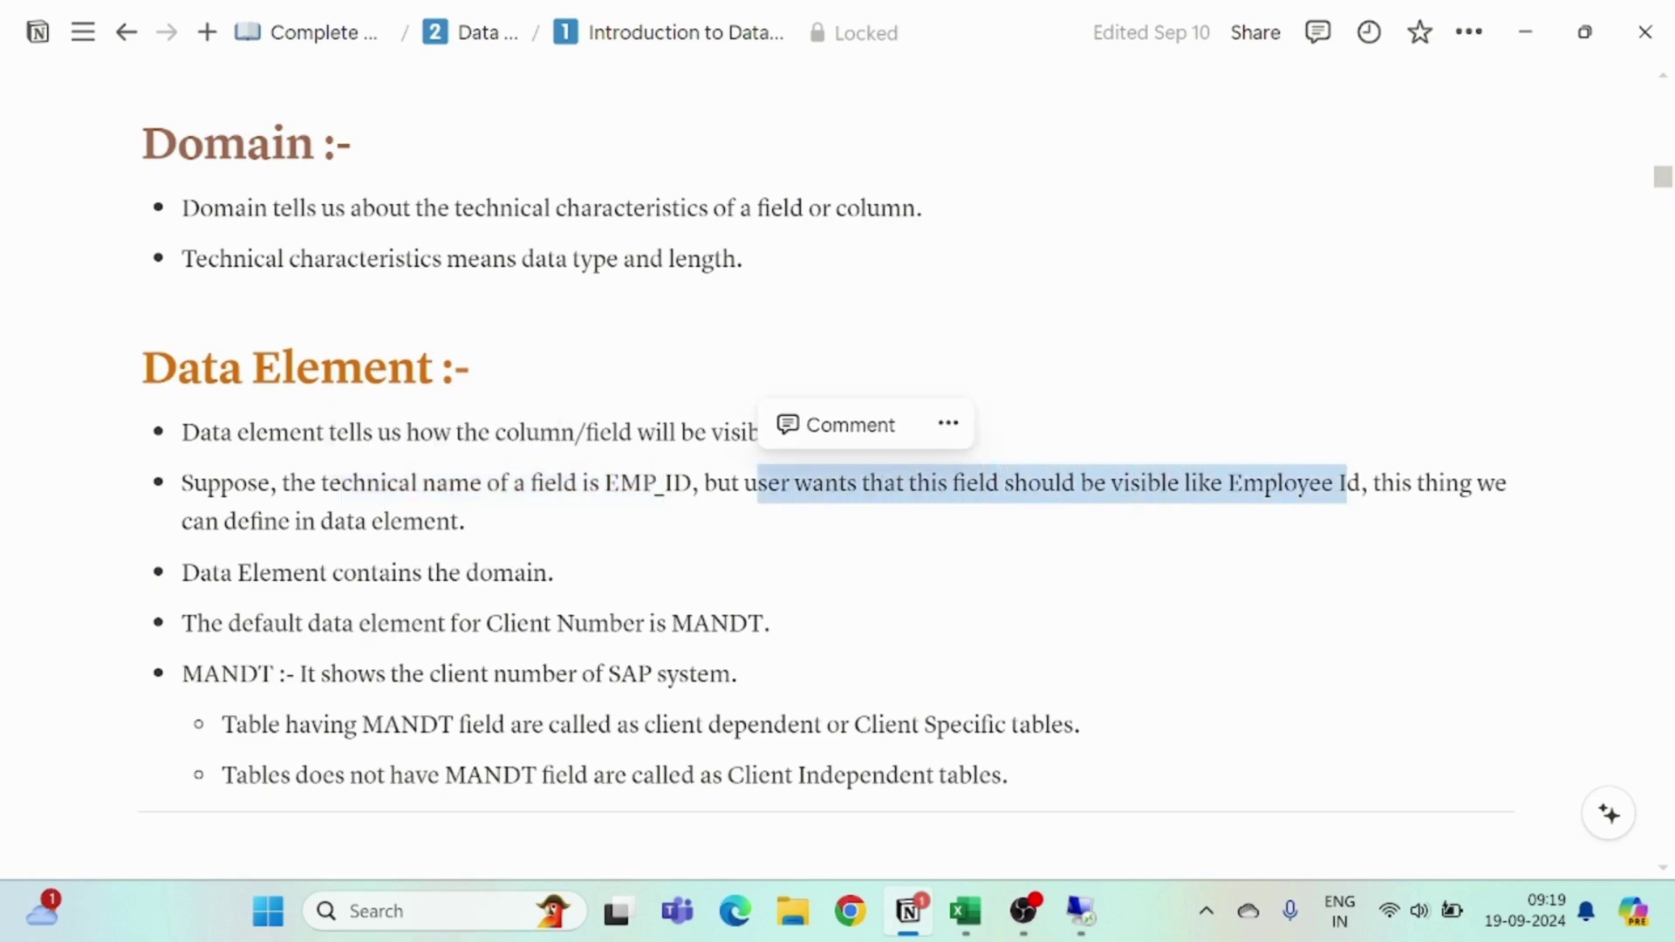
left_click_drag(295, 521, 454, 521)
left_click(453, 521)
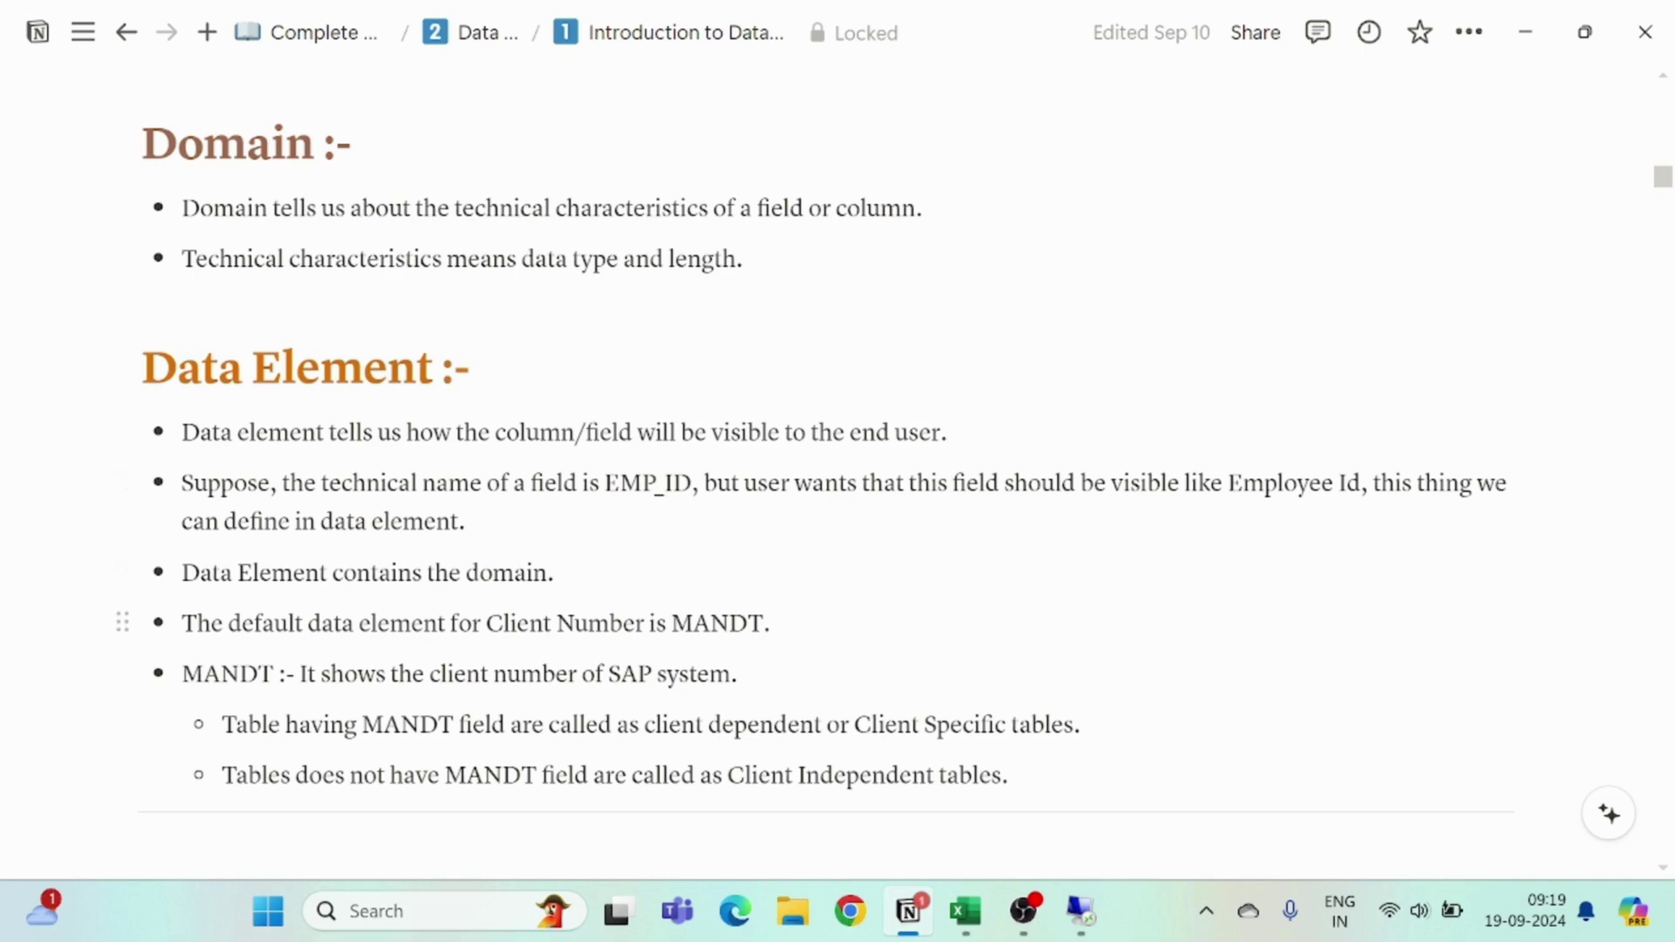
left_click_drag(253, 572, 461, 573)
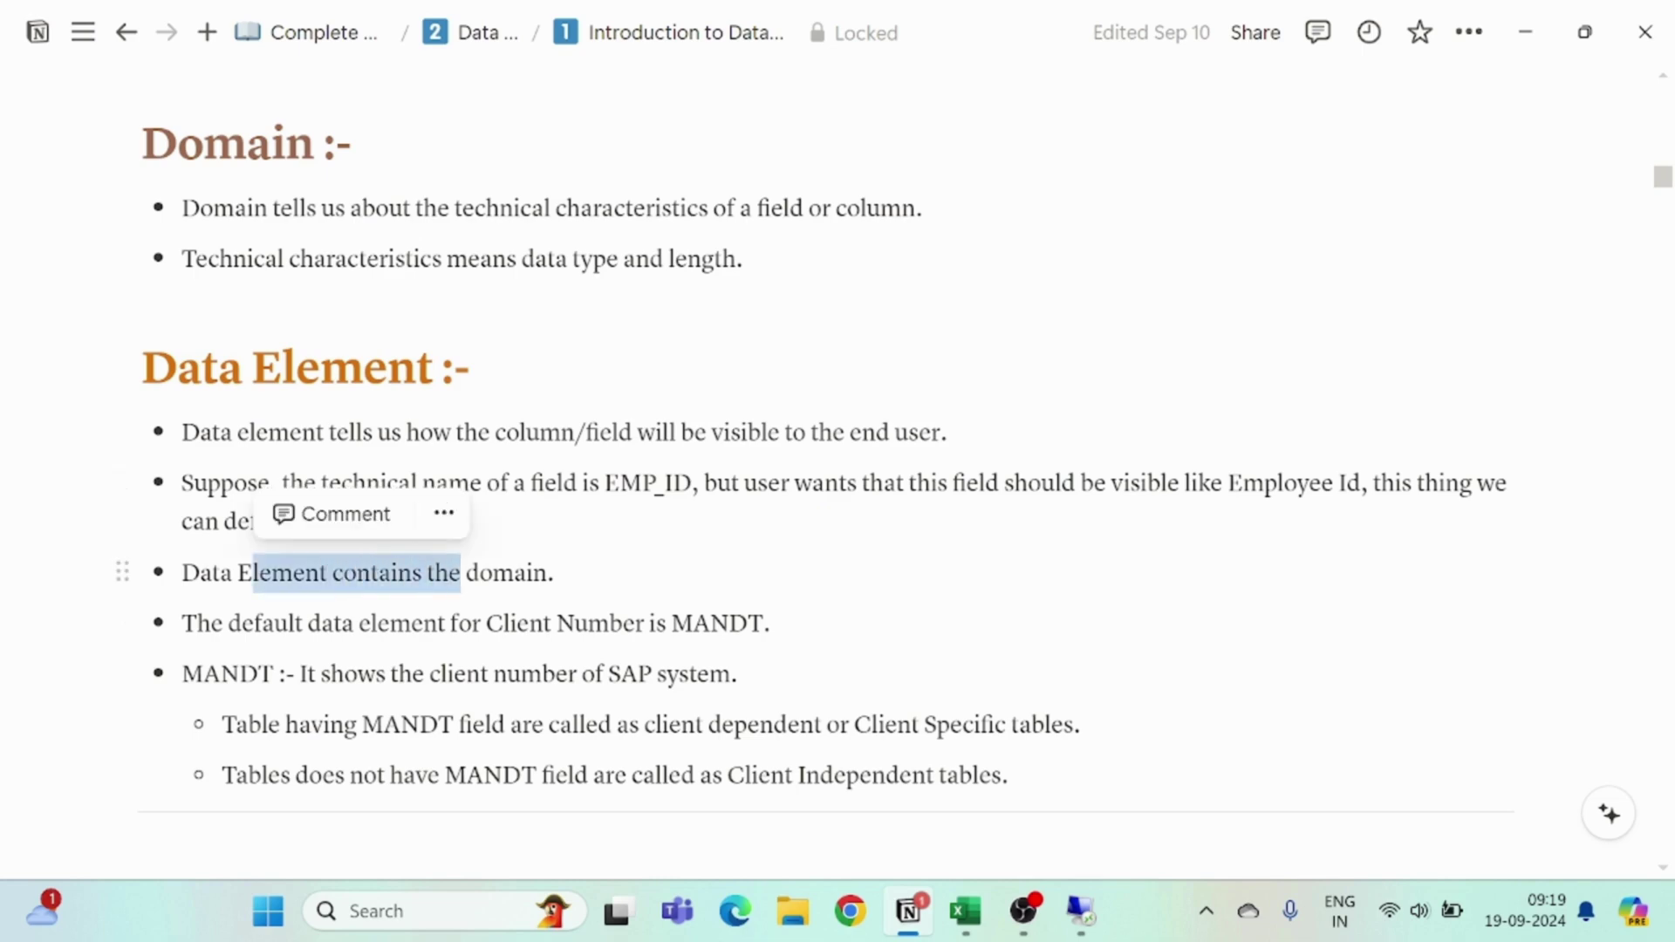
left_click(467, 576)
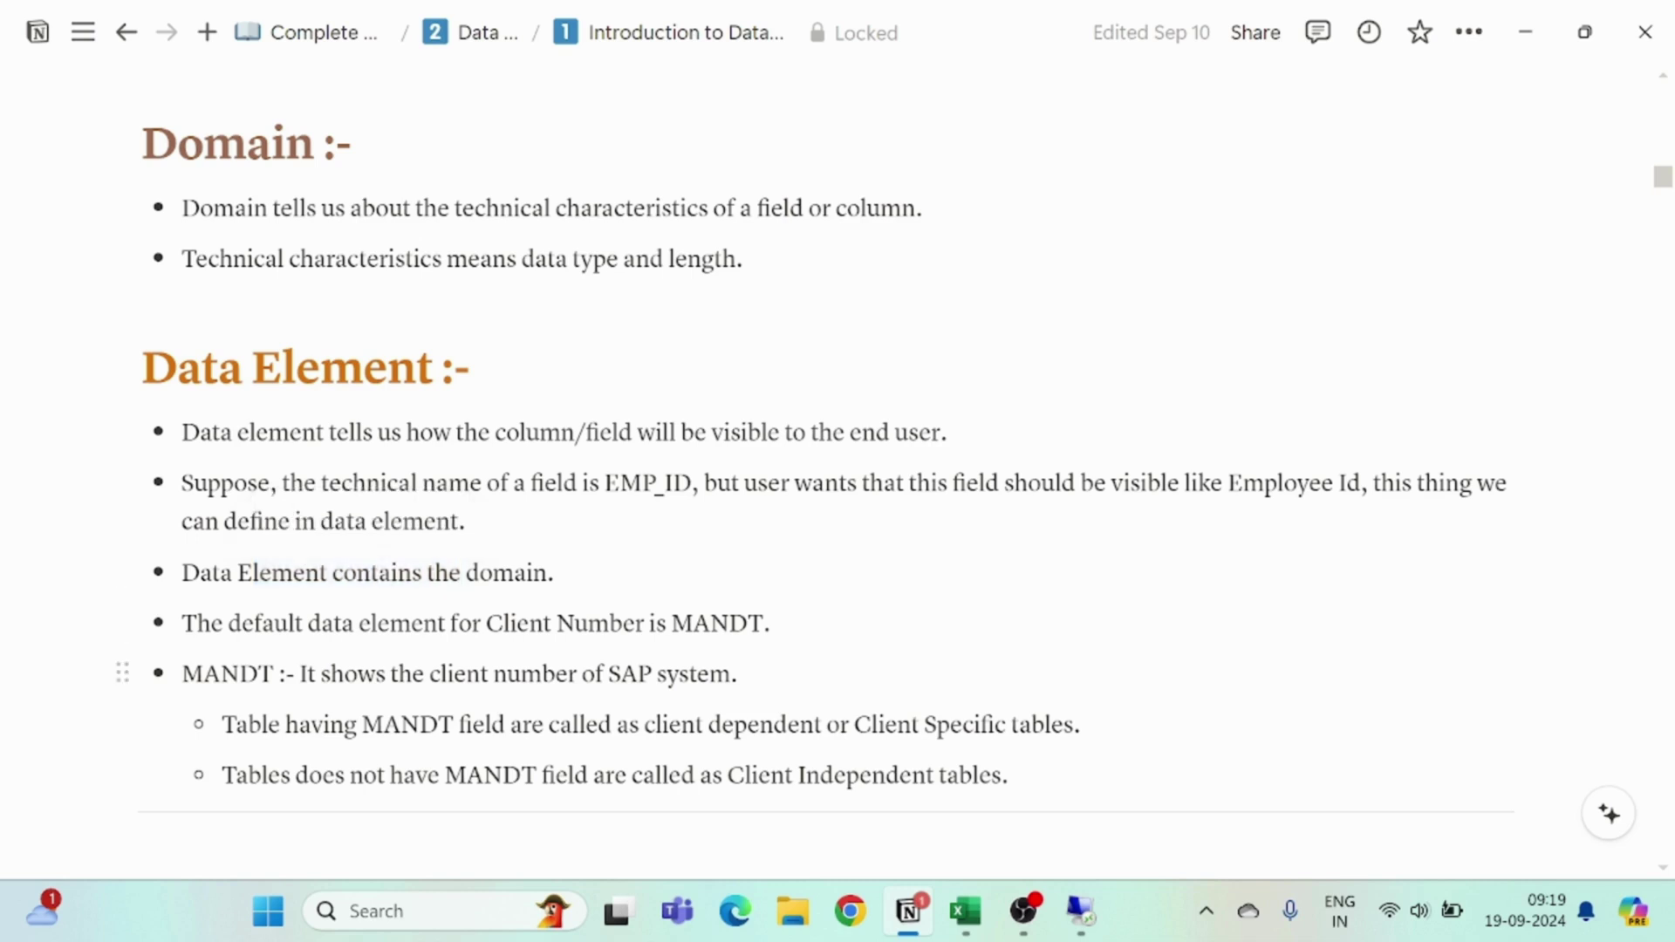
Read the note on the default data element MANDT, checking it against the Client Number field of the Employee table in Excel
left_click_drag(241, 623, 359, 623)
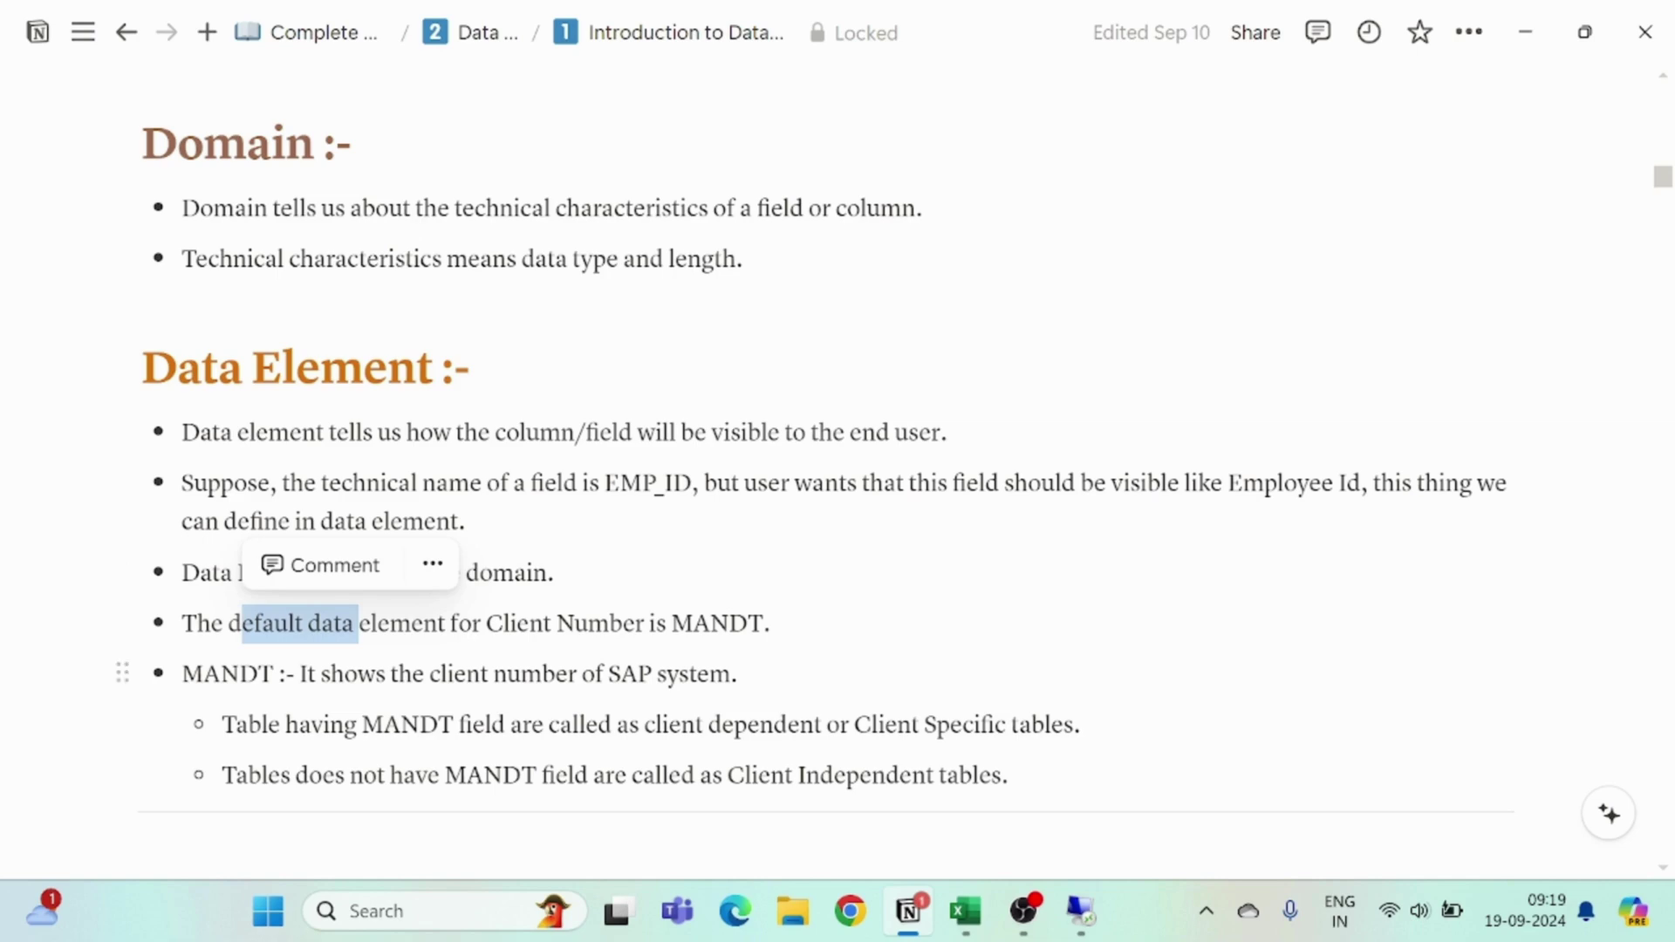
left_click(966, 918)
left_click(201, 436)
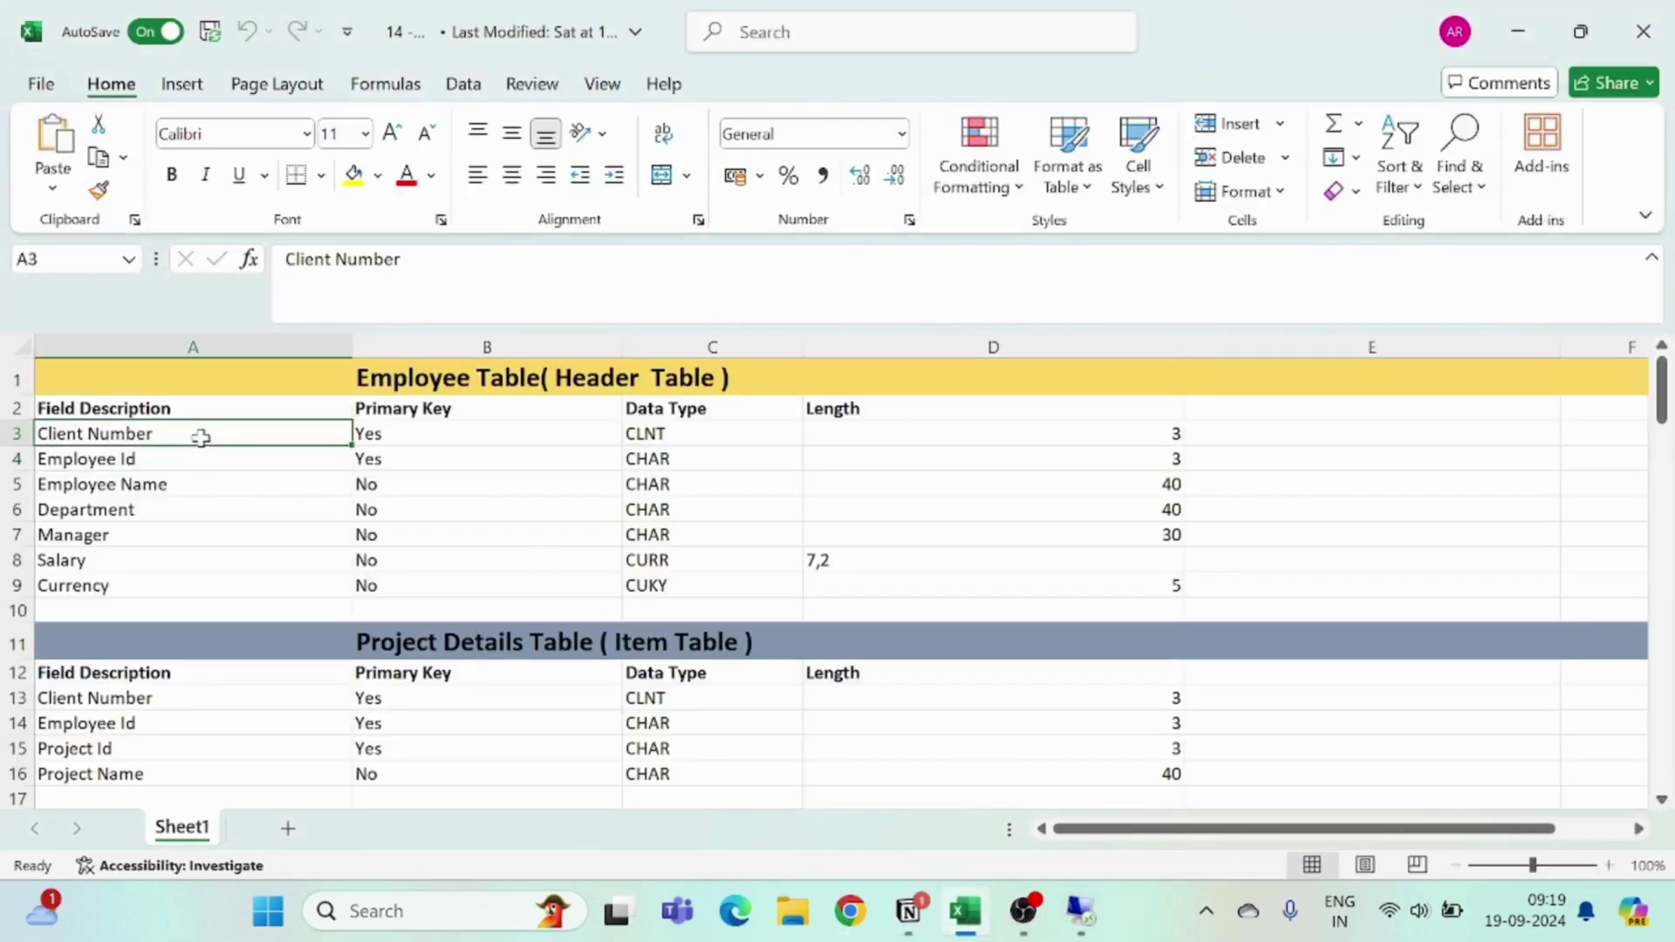
left_click(1516, 32)
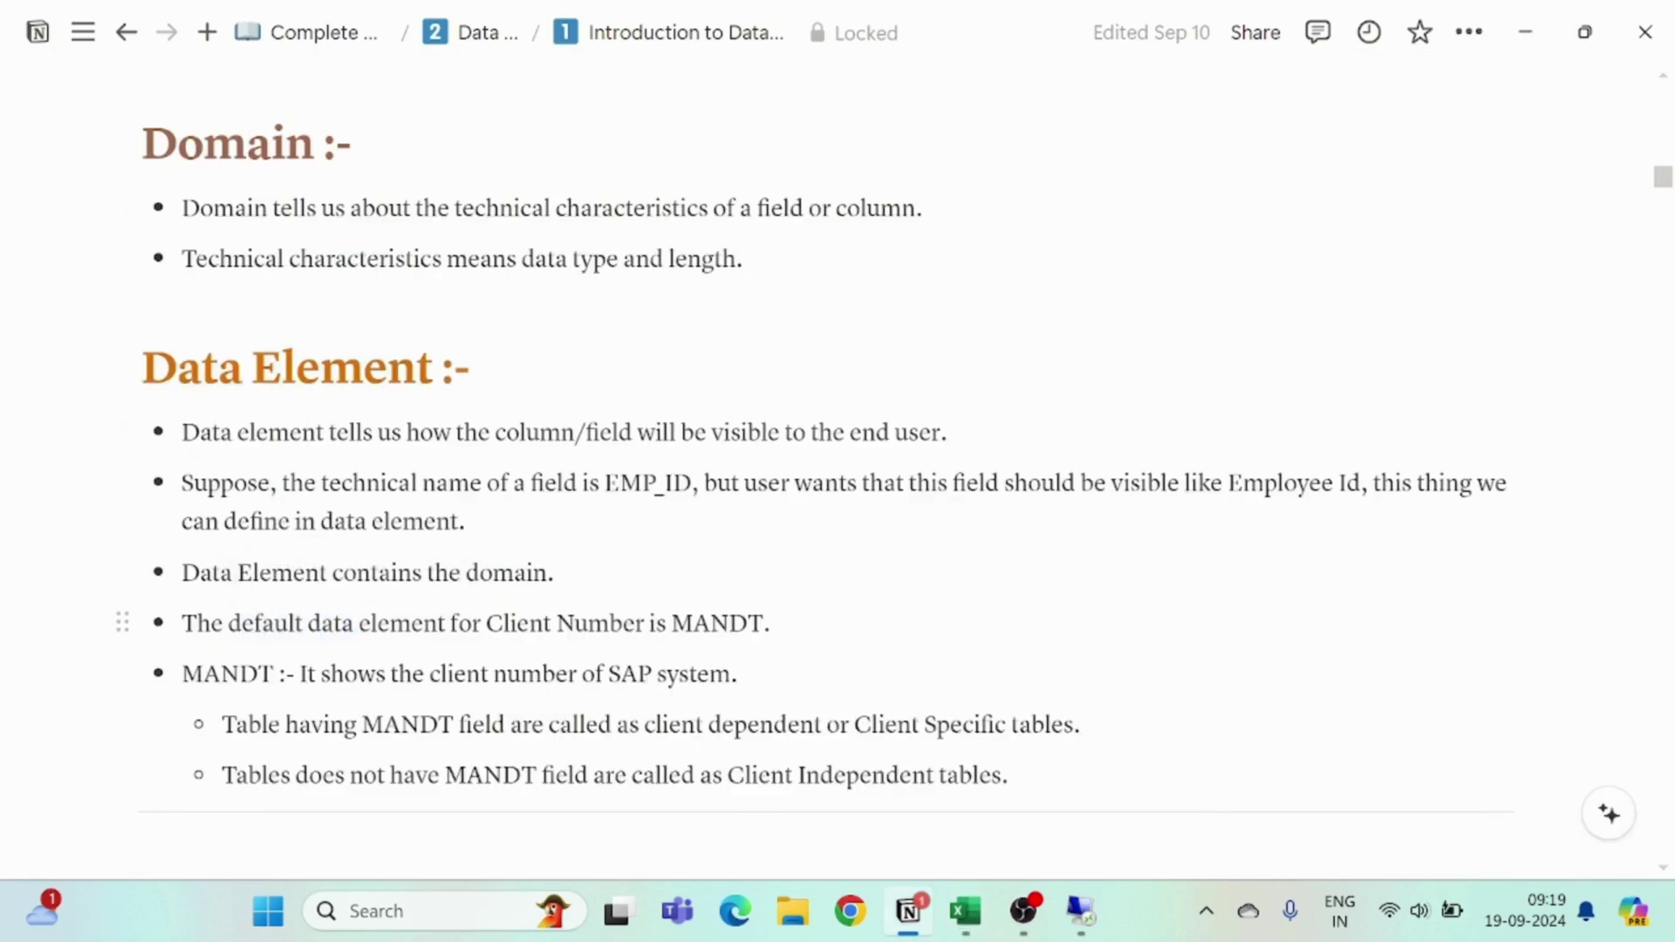
left_click_drag(649, 623, 764, 622)
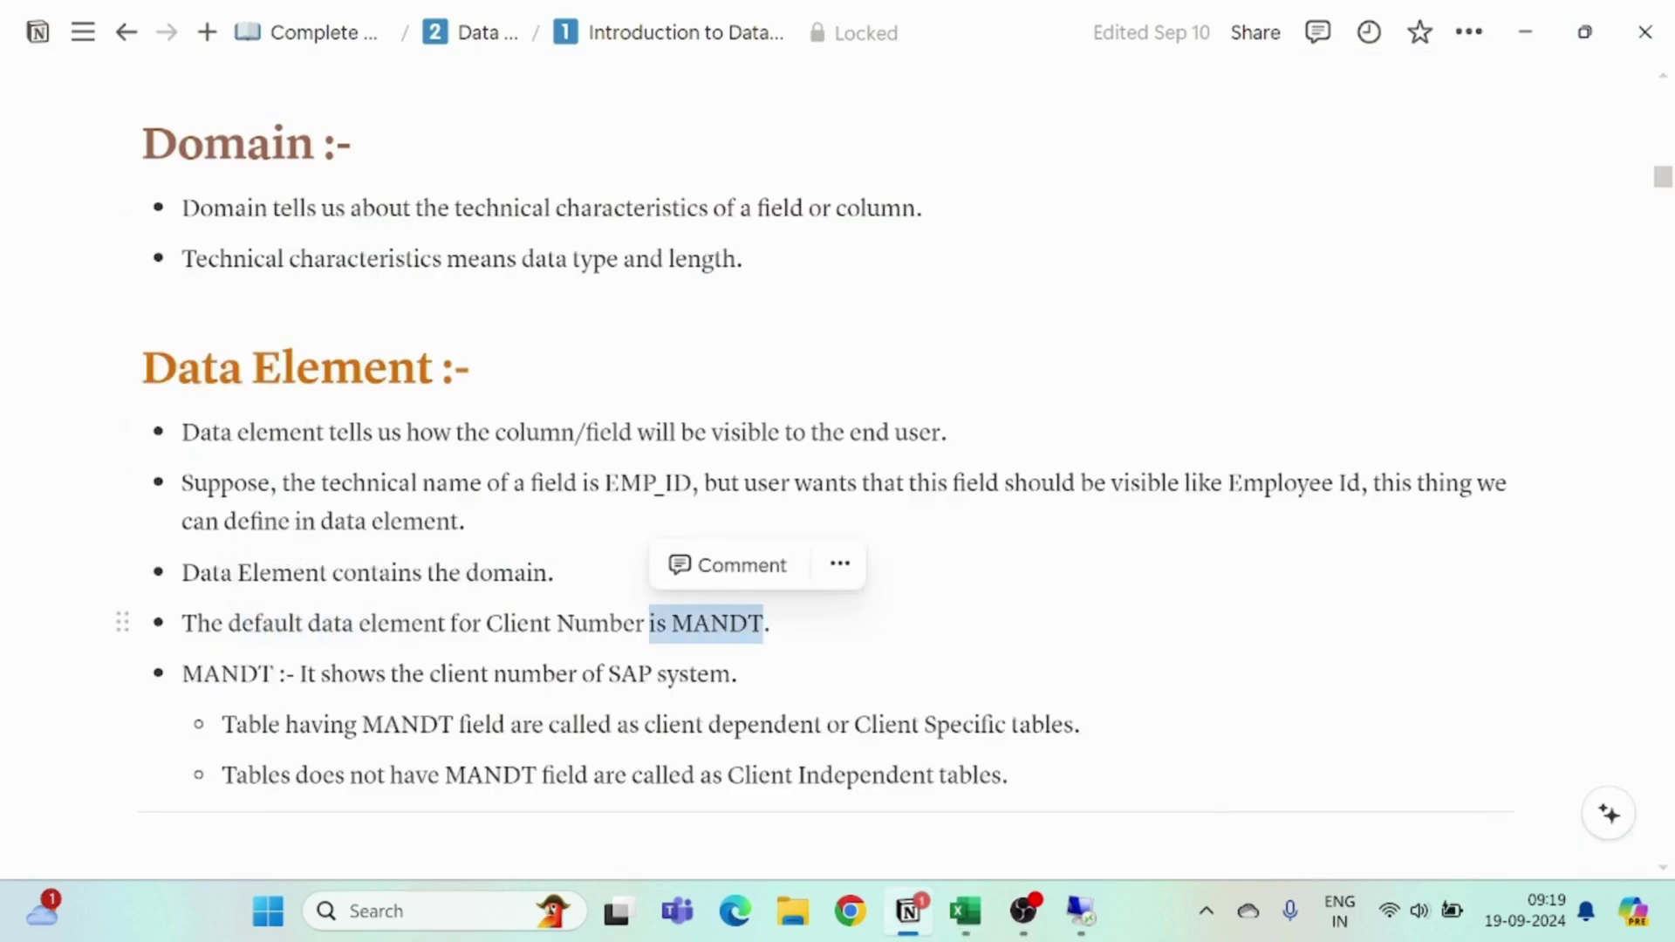
left_click(764, 623)
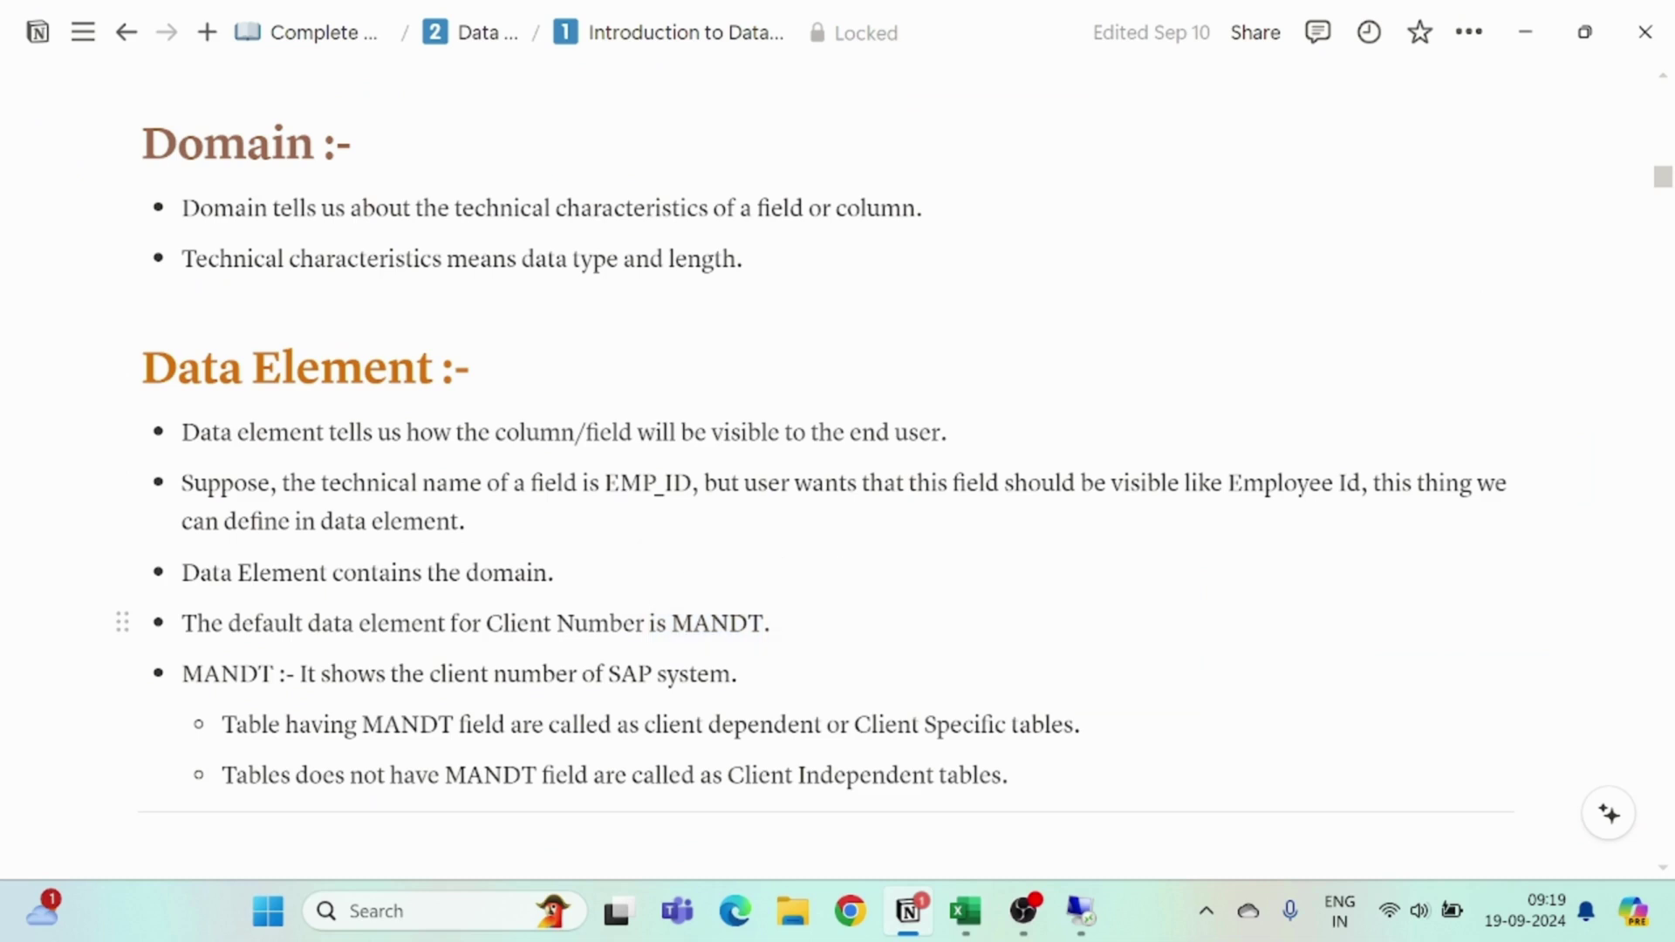
left_click(964, 910)
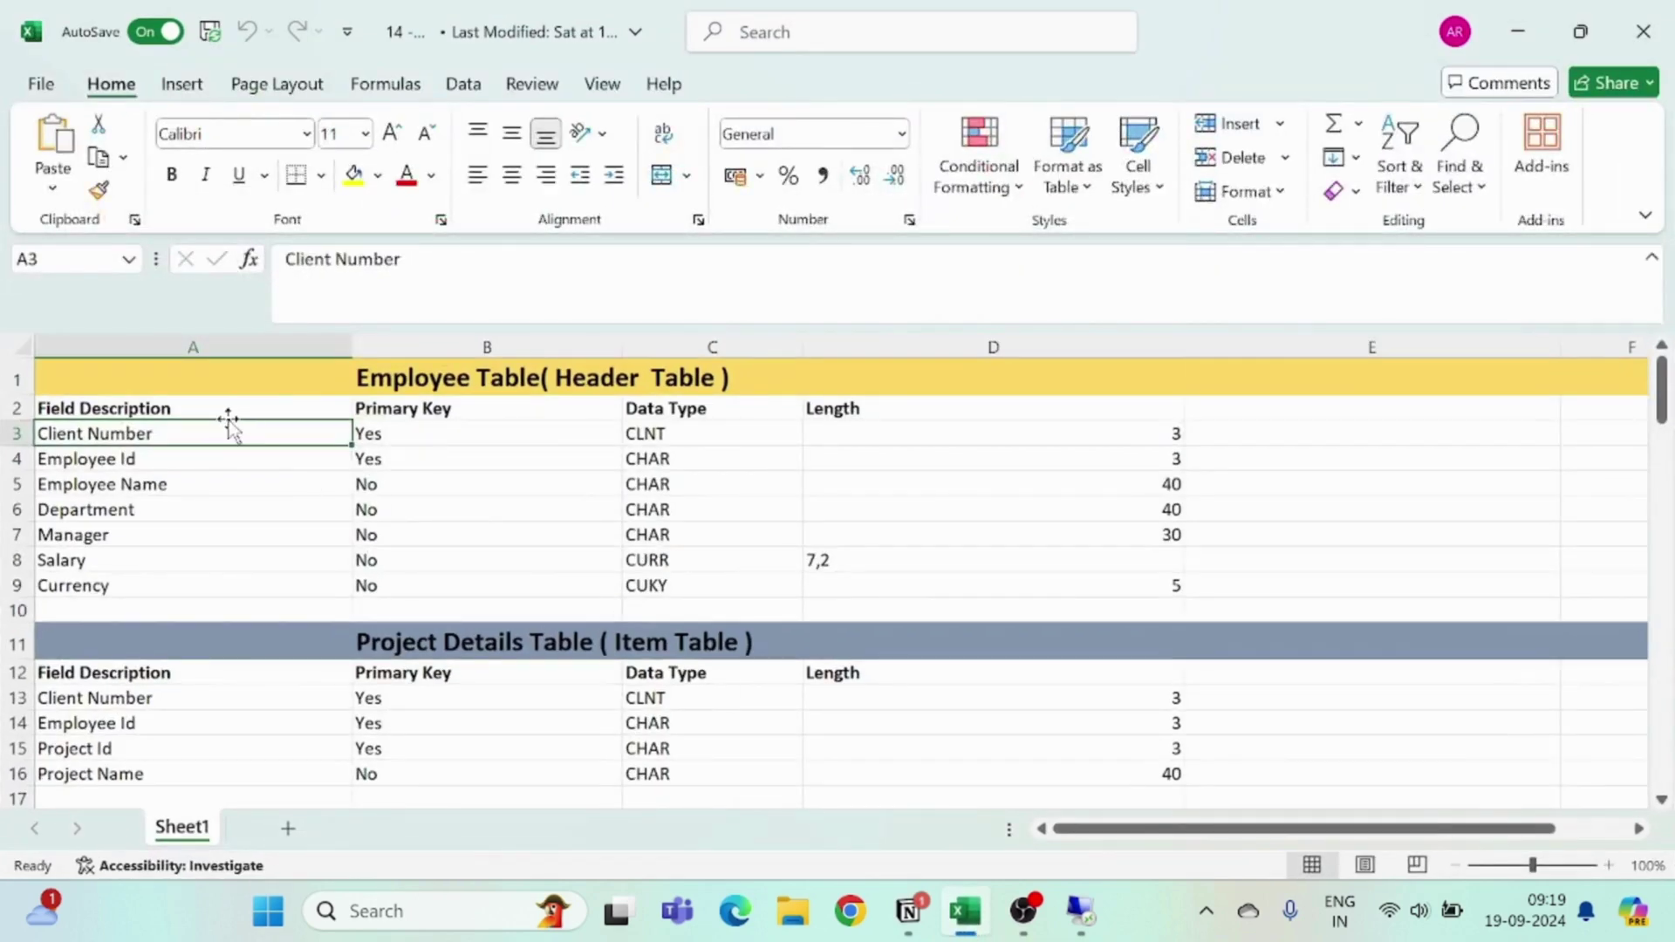
left_click(1518, 31)
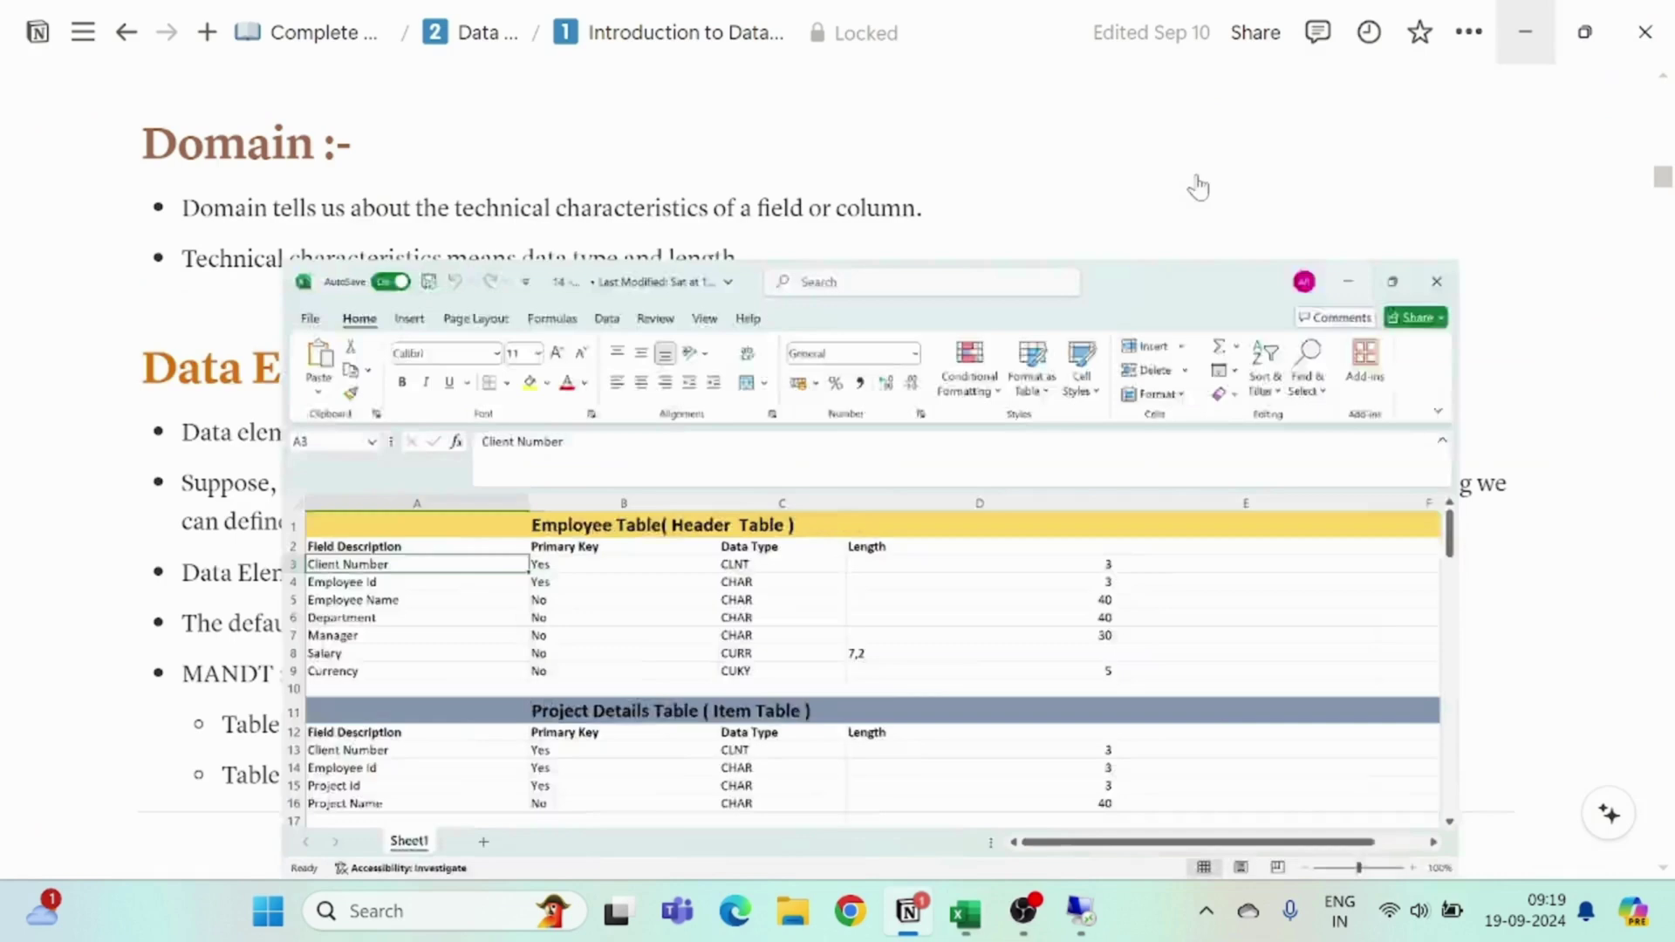
Read the sub-points on tables with a MANDT field, highlighting the terms client dependent and Client Specific tables
scroll(611, 489, "down", 3)
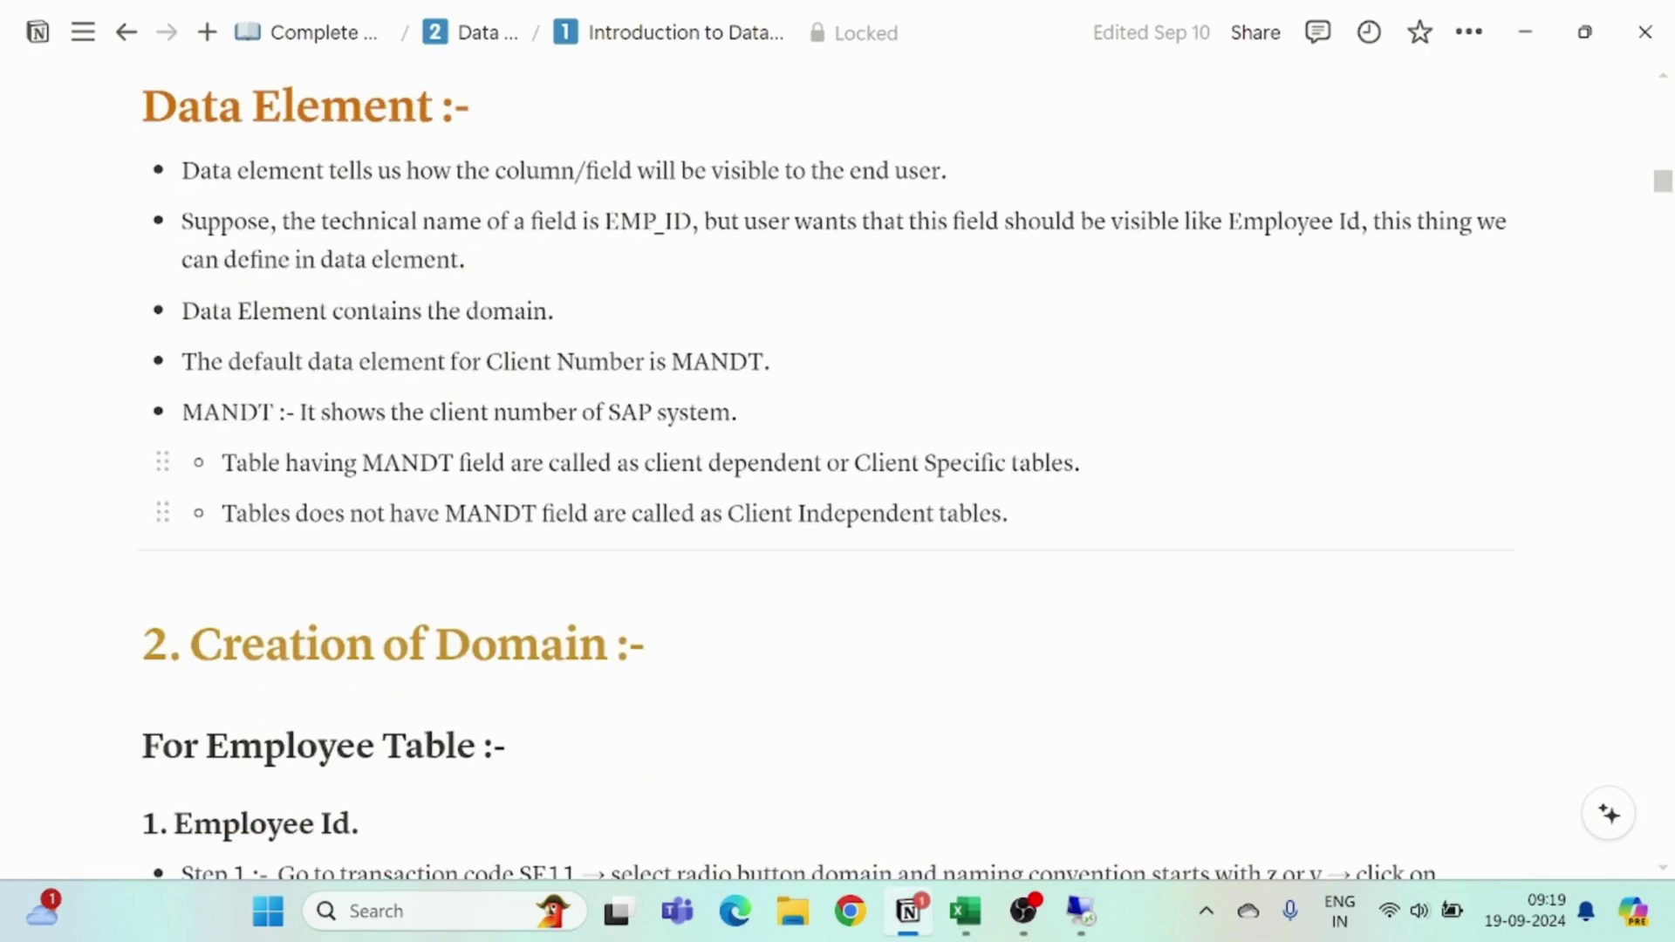
left_click_drag(344, 462, 472, 462)
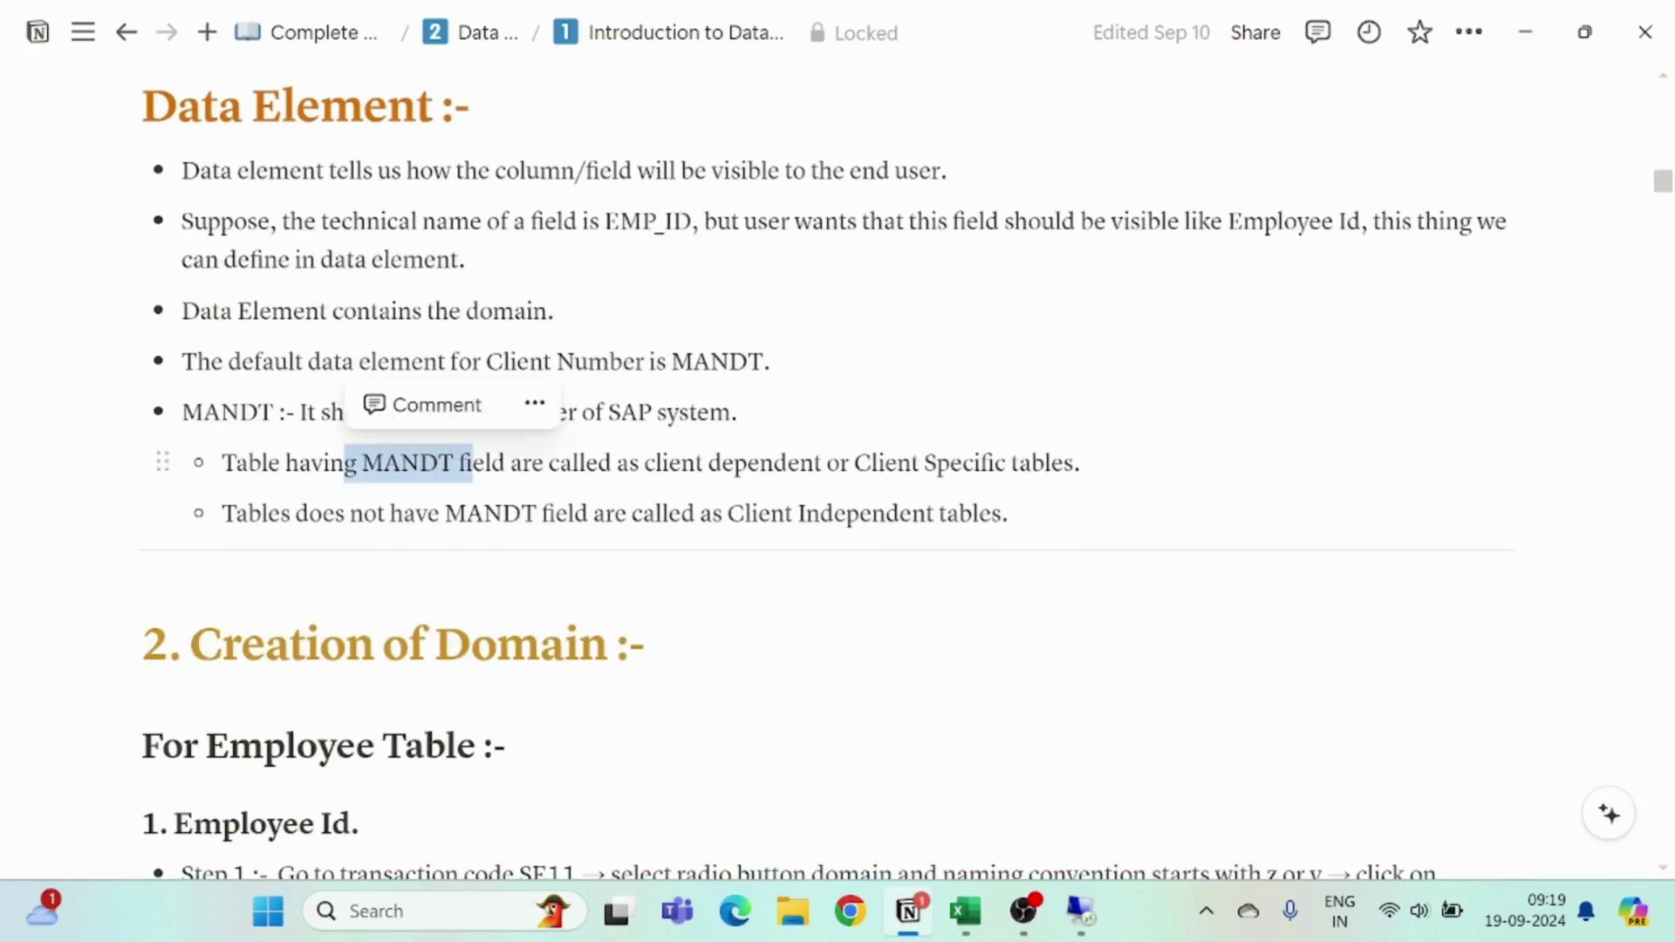
left_click_drag(661, 462, 760, 462)
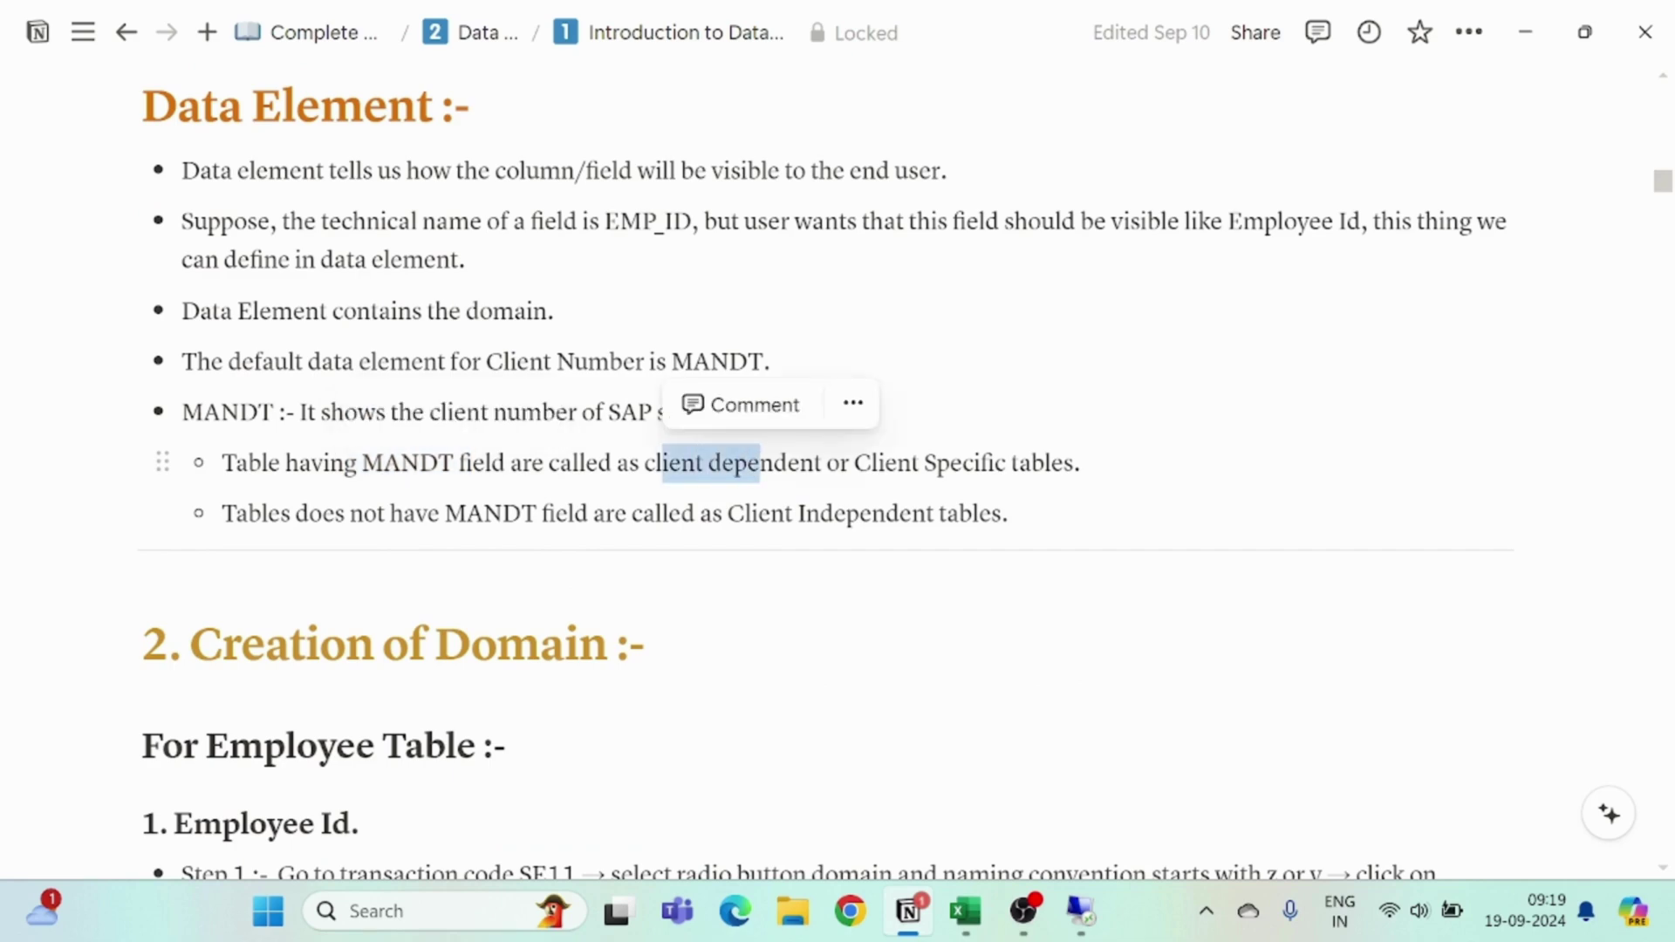
left_click_drag(872, 462, 1075, 462)
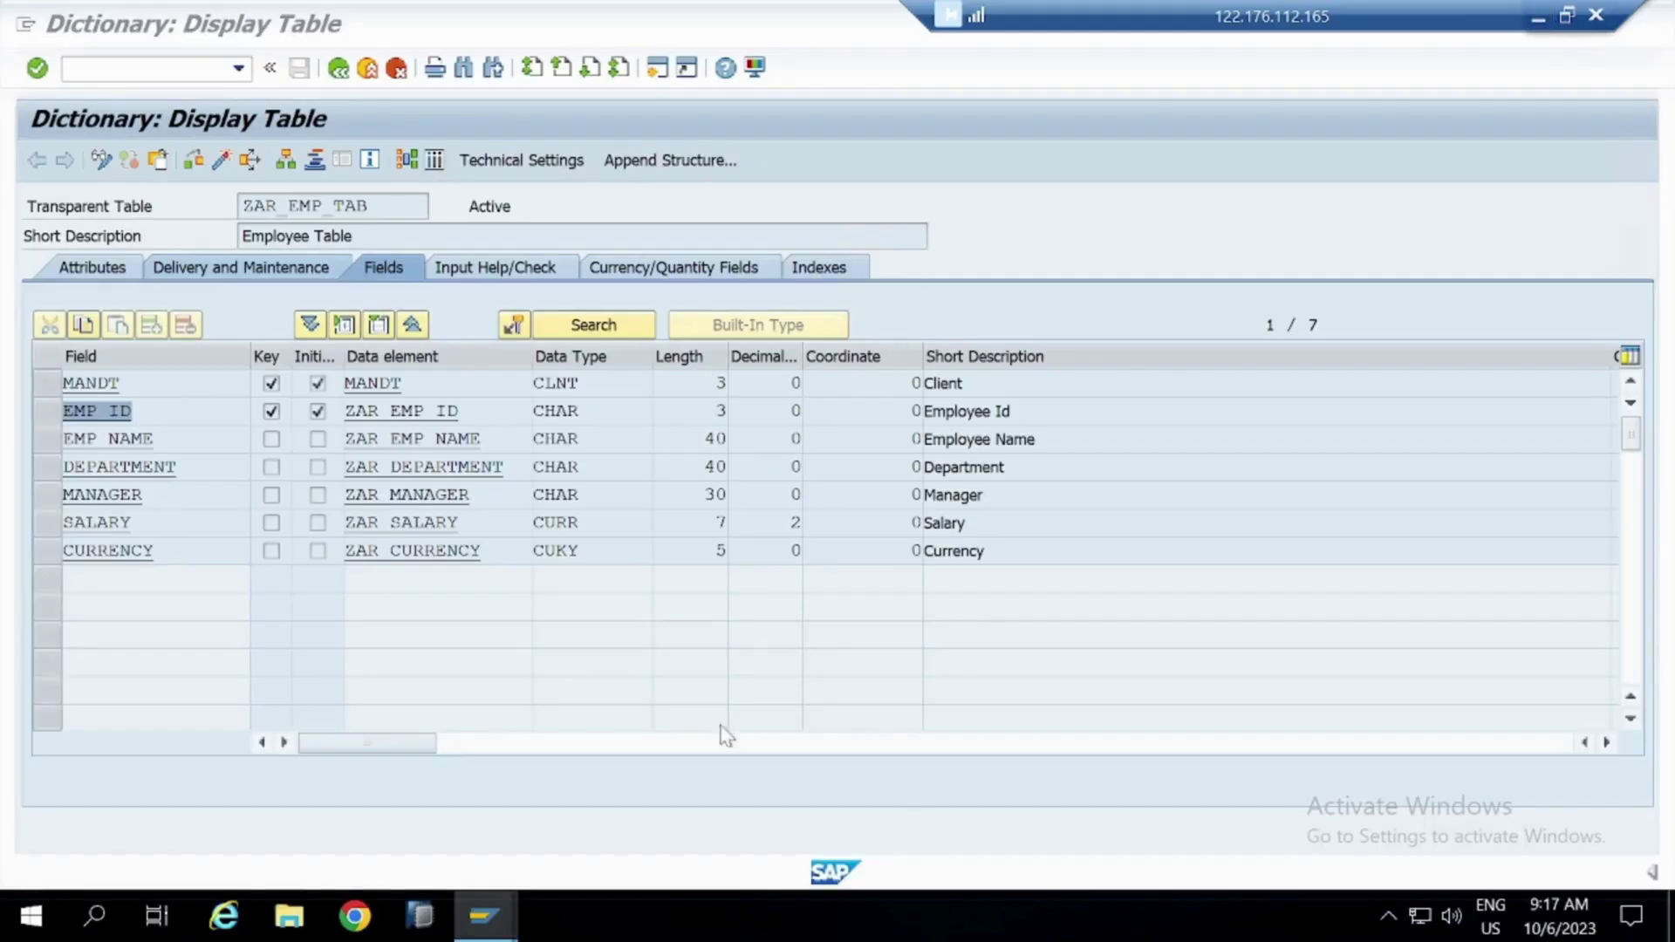
Start transaction SE11 with /nse11 and display the database table VBAK
left_click(115, 67)
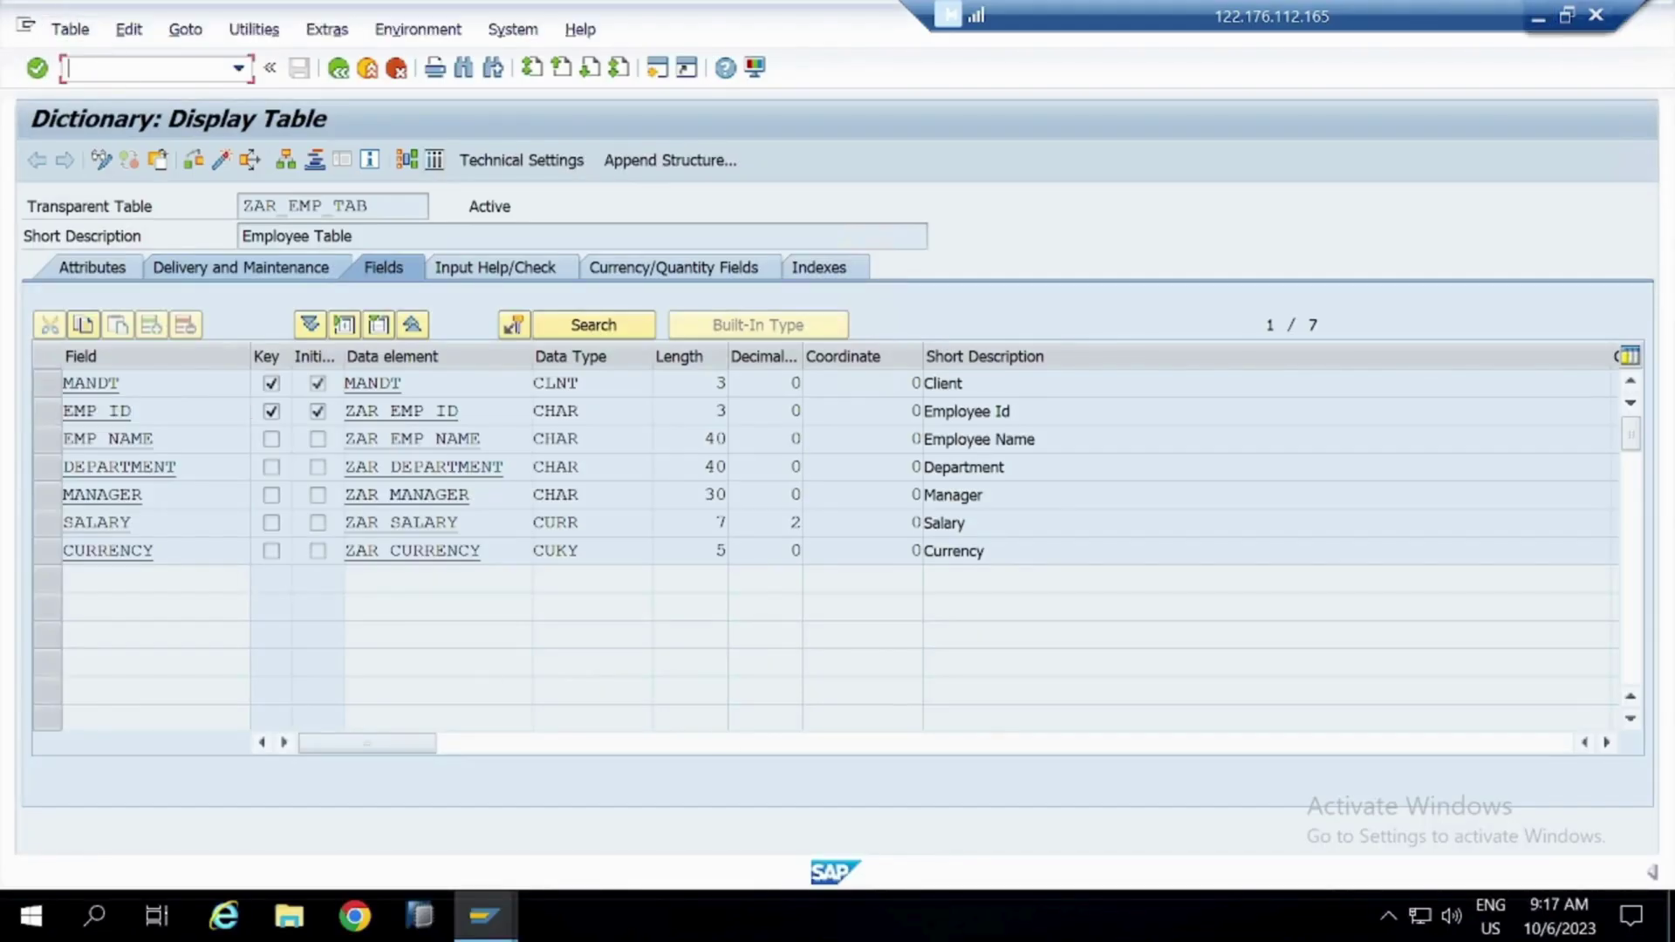
type("/nse11")
key("Return")
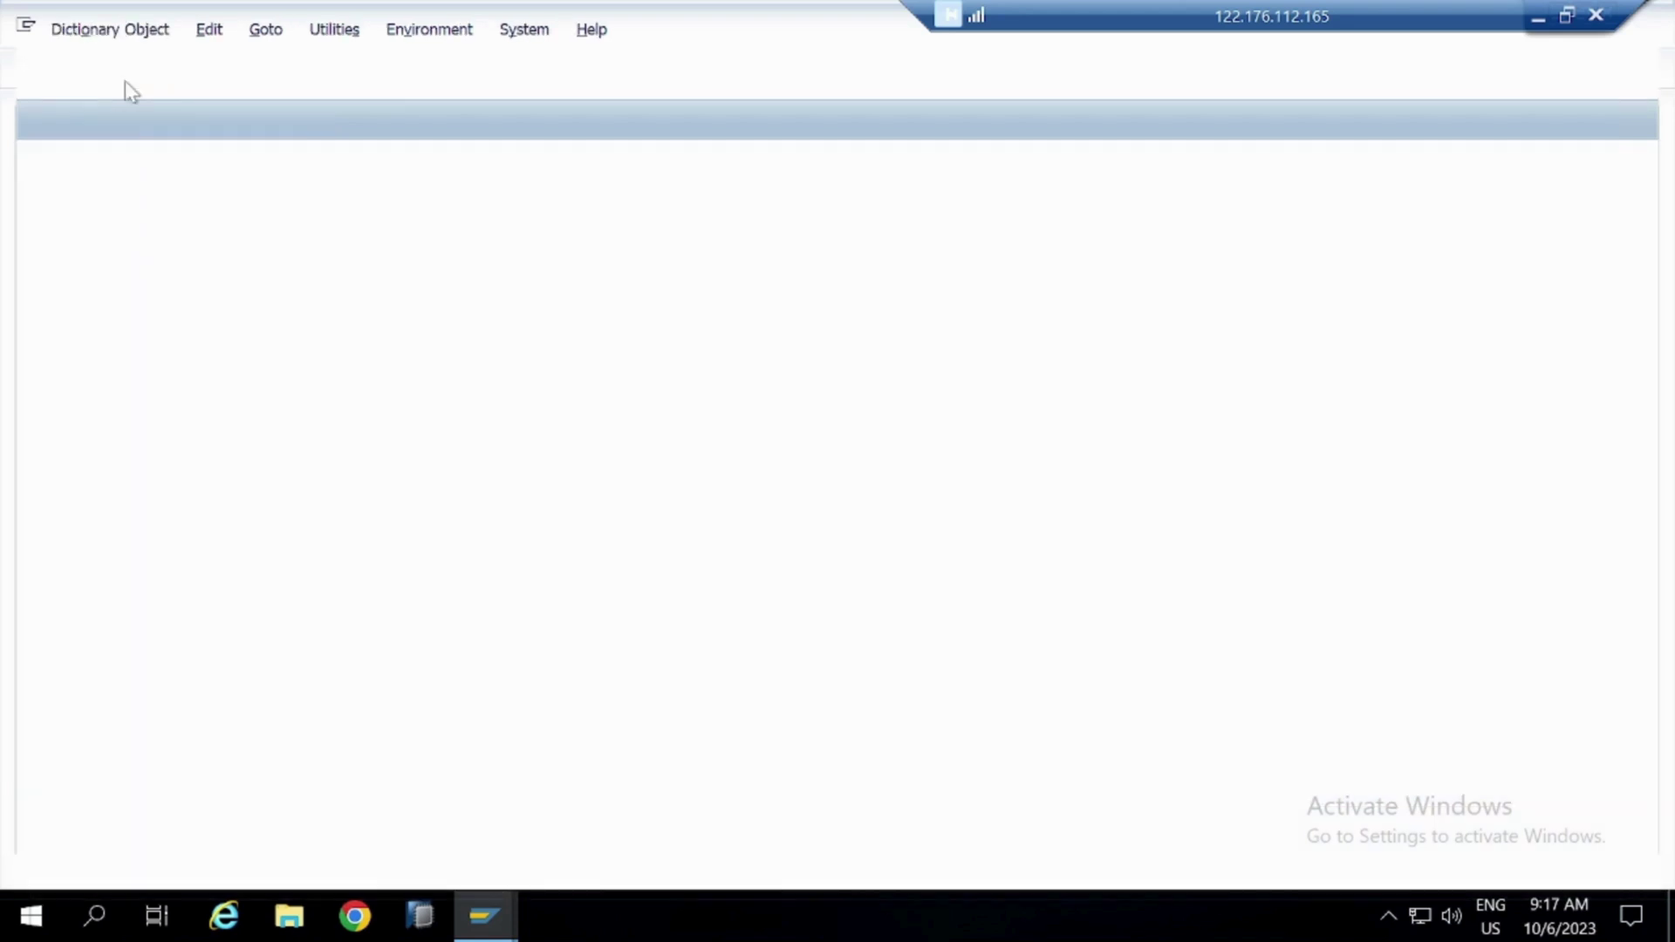
type("vbak")
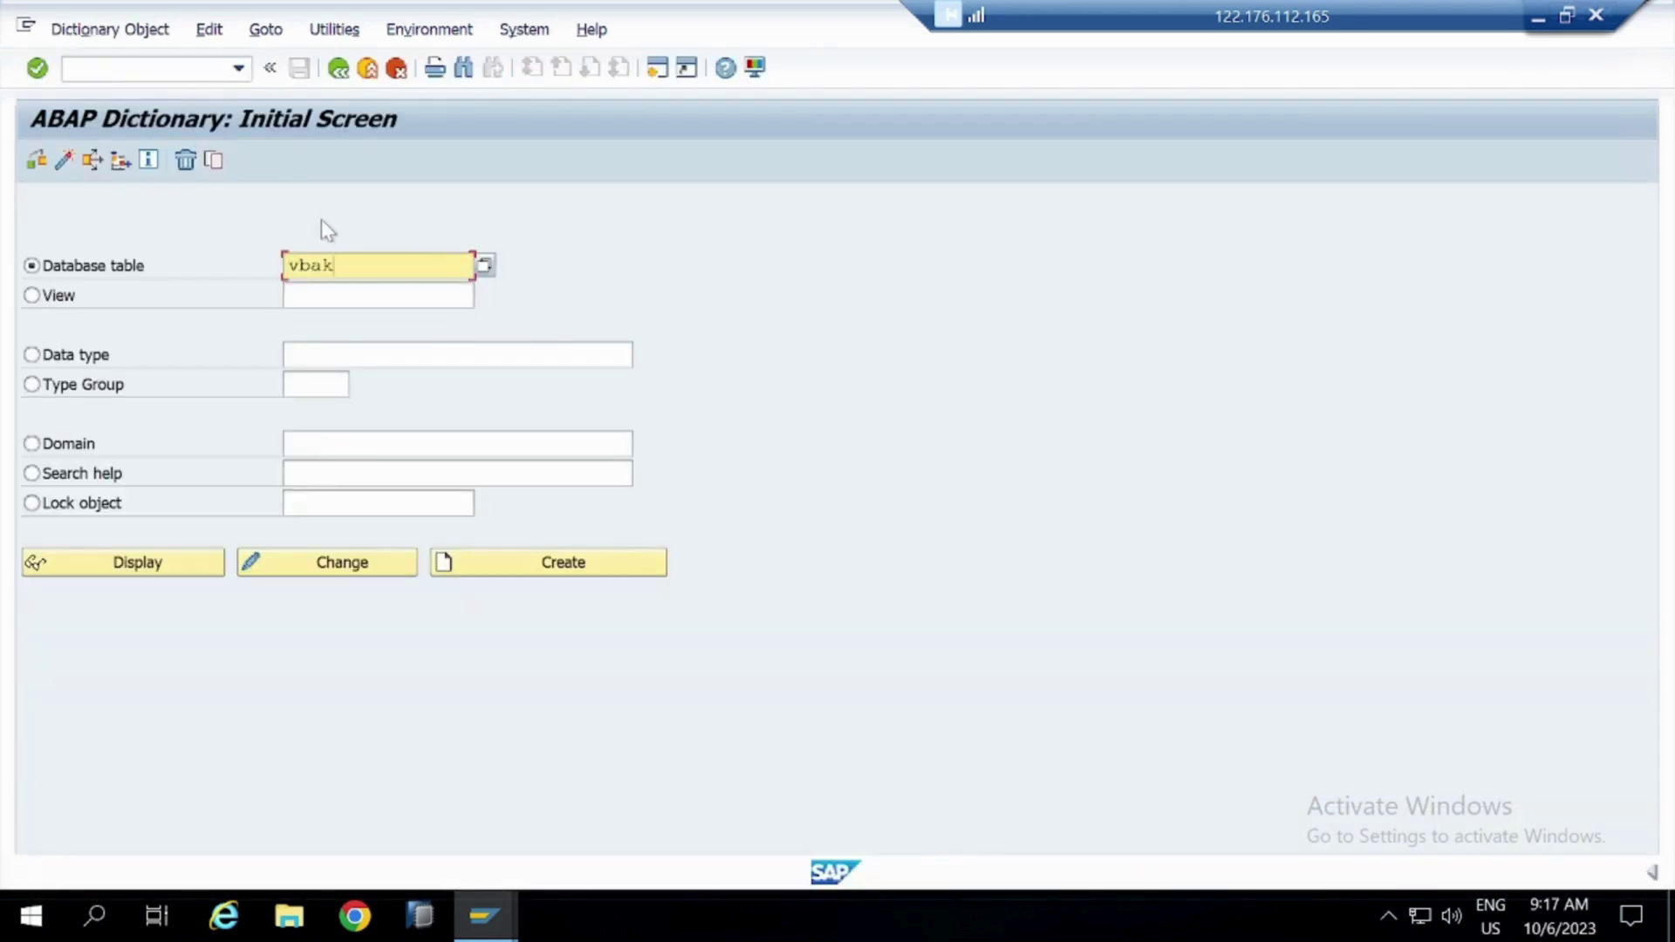
left_click(192, 559)
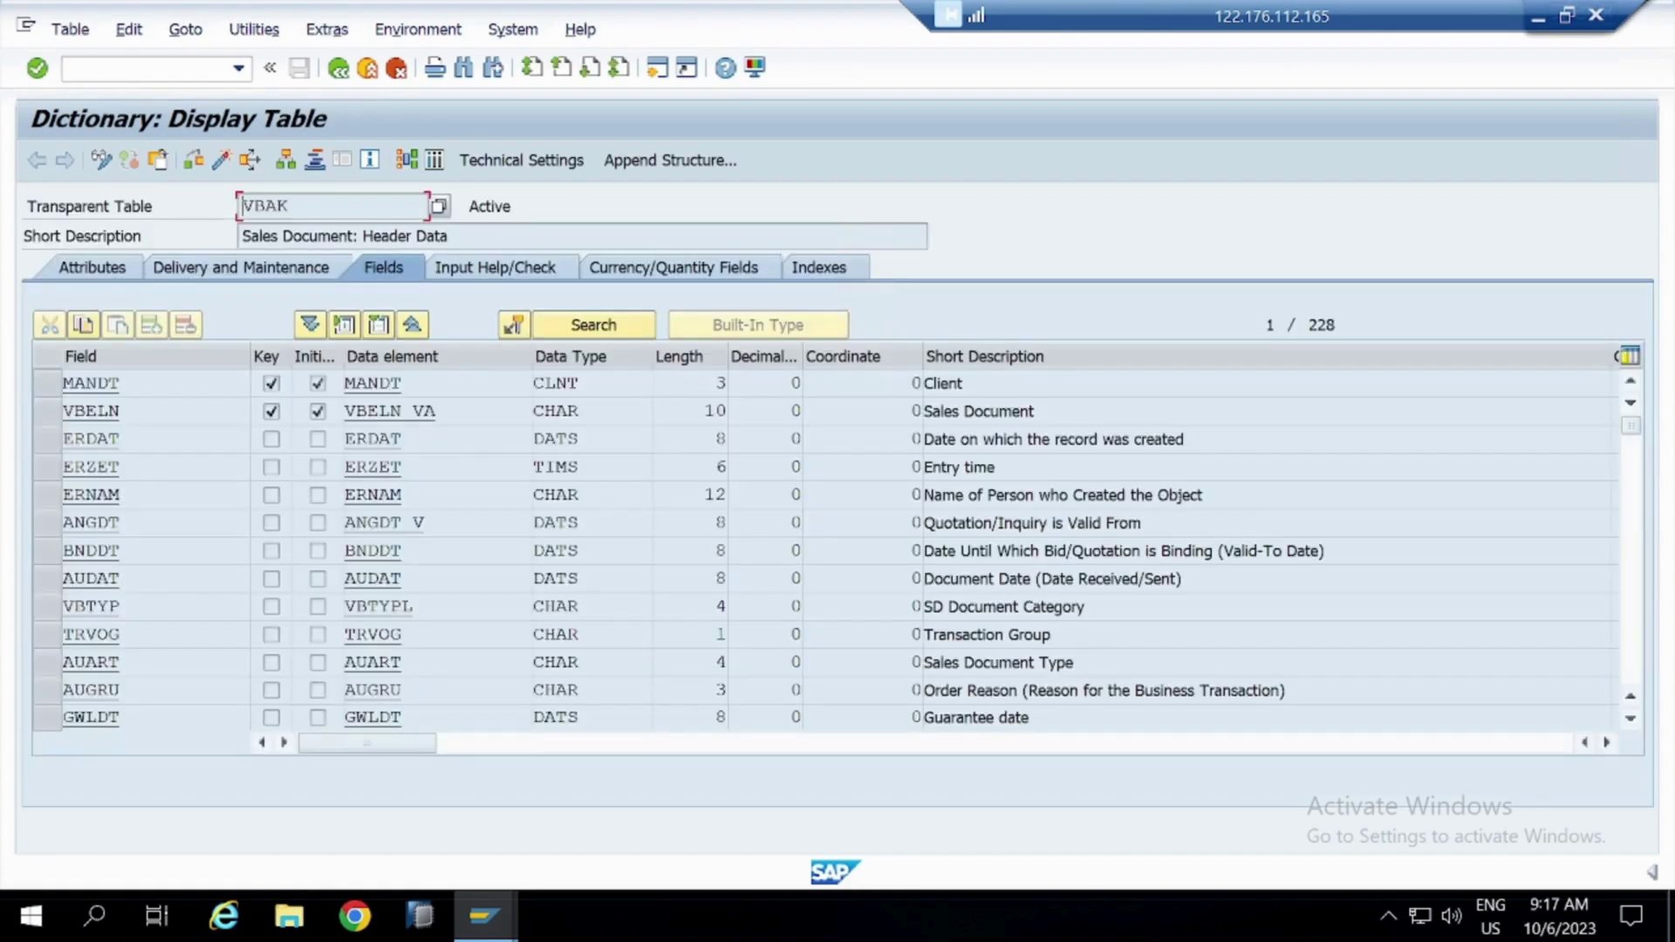
Examine the MANDT field and its data element in VBAK, and compare it with Client Number in the Excel workbook
left_click_drag(64, 384, 123, 384)
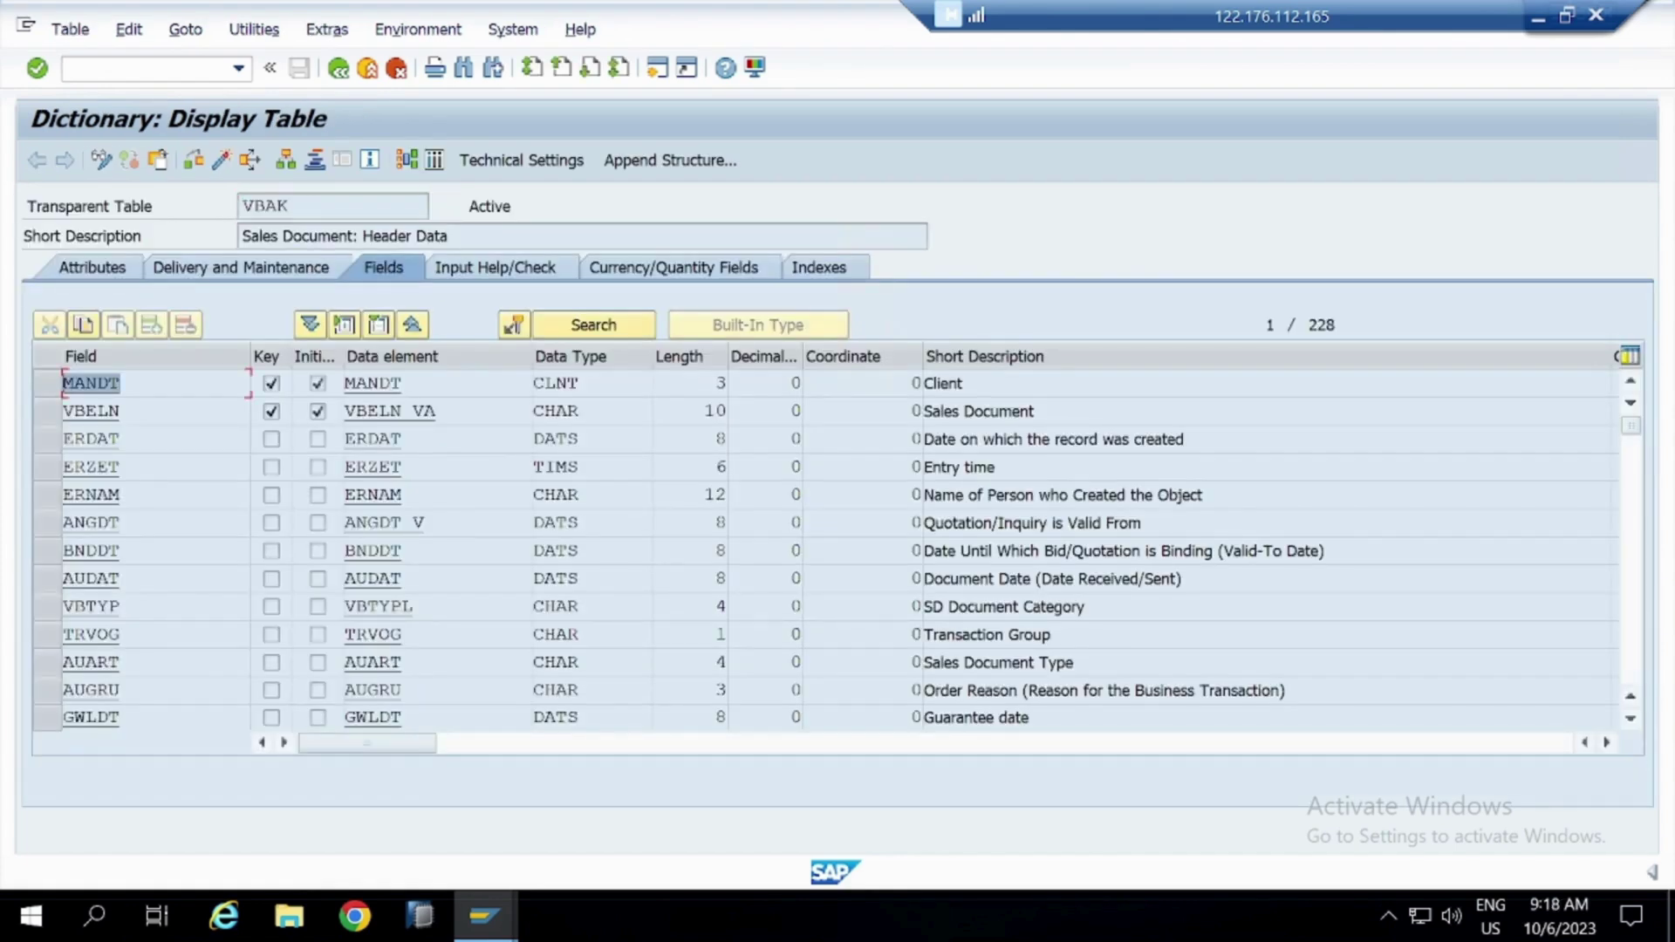
left_click_drag(346, 384, 538, 384)
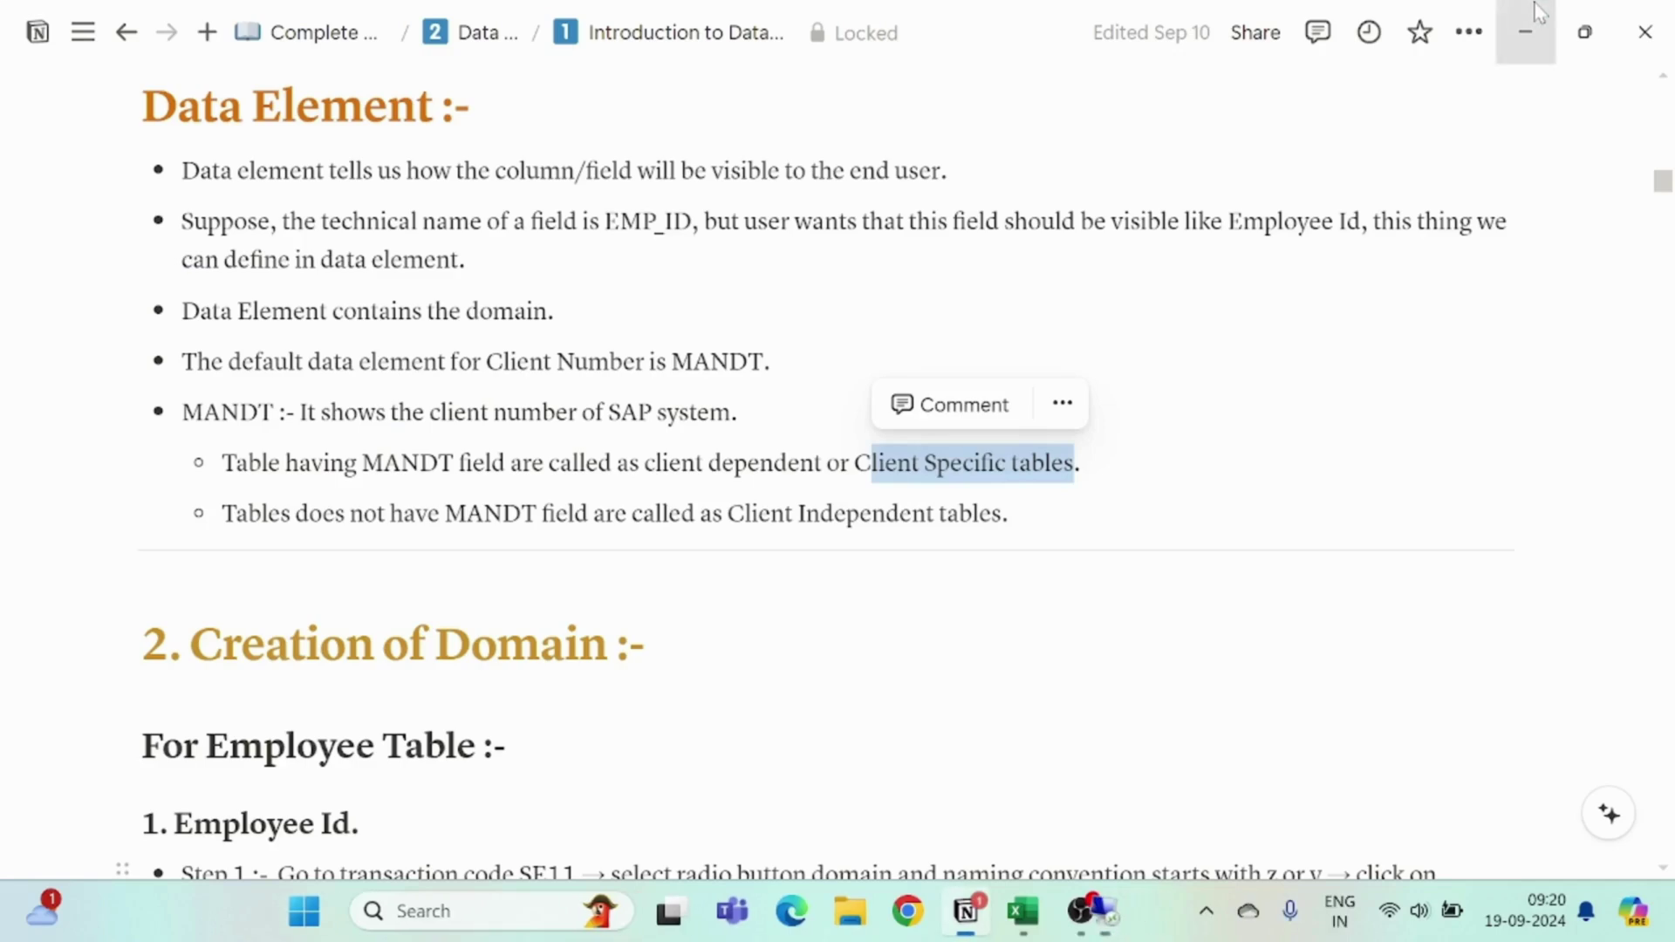
left_click(1538, 15)
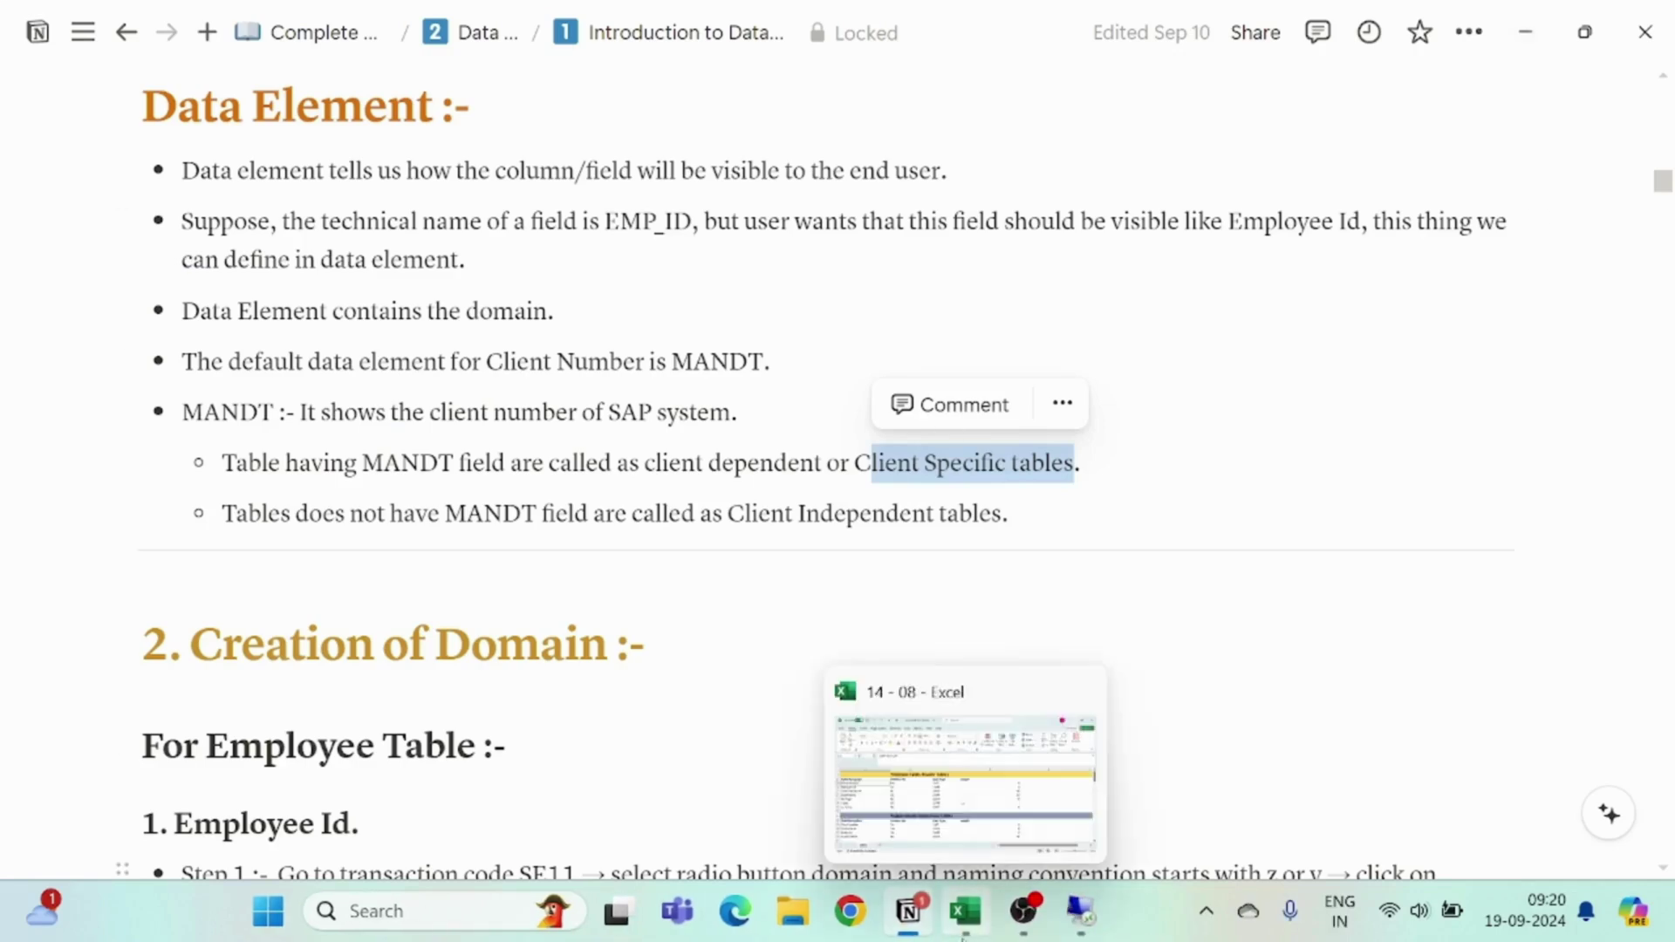
left_click(964, 911)
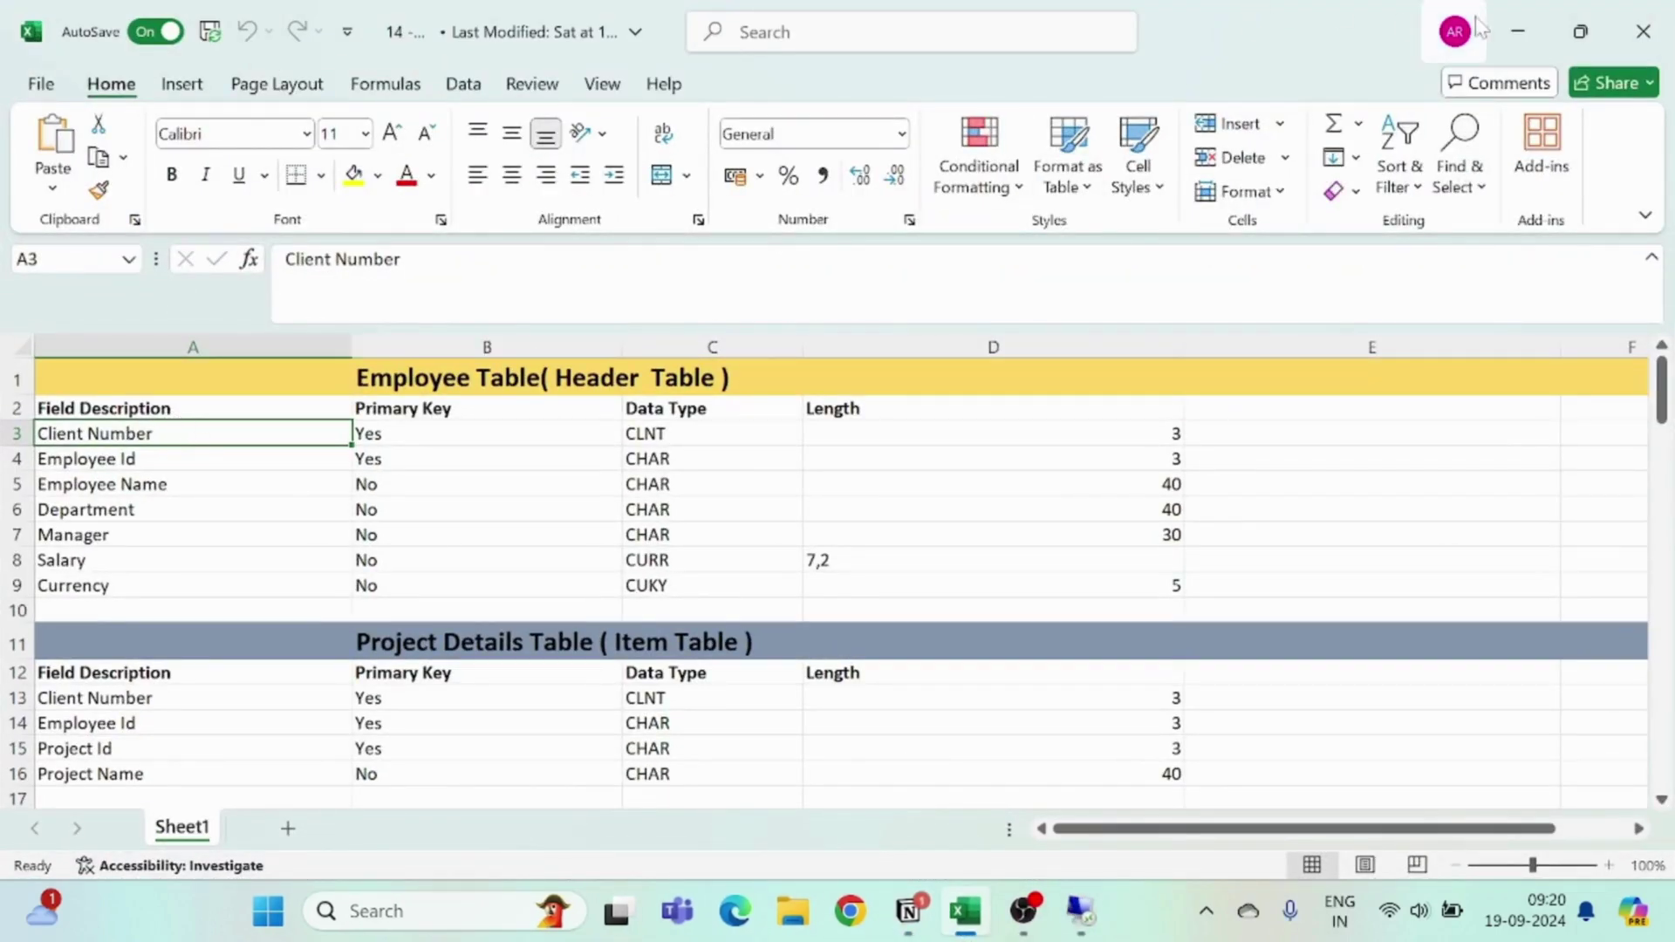
left_click(1510, 30)
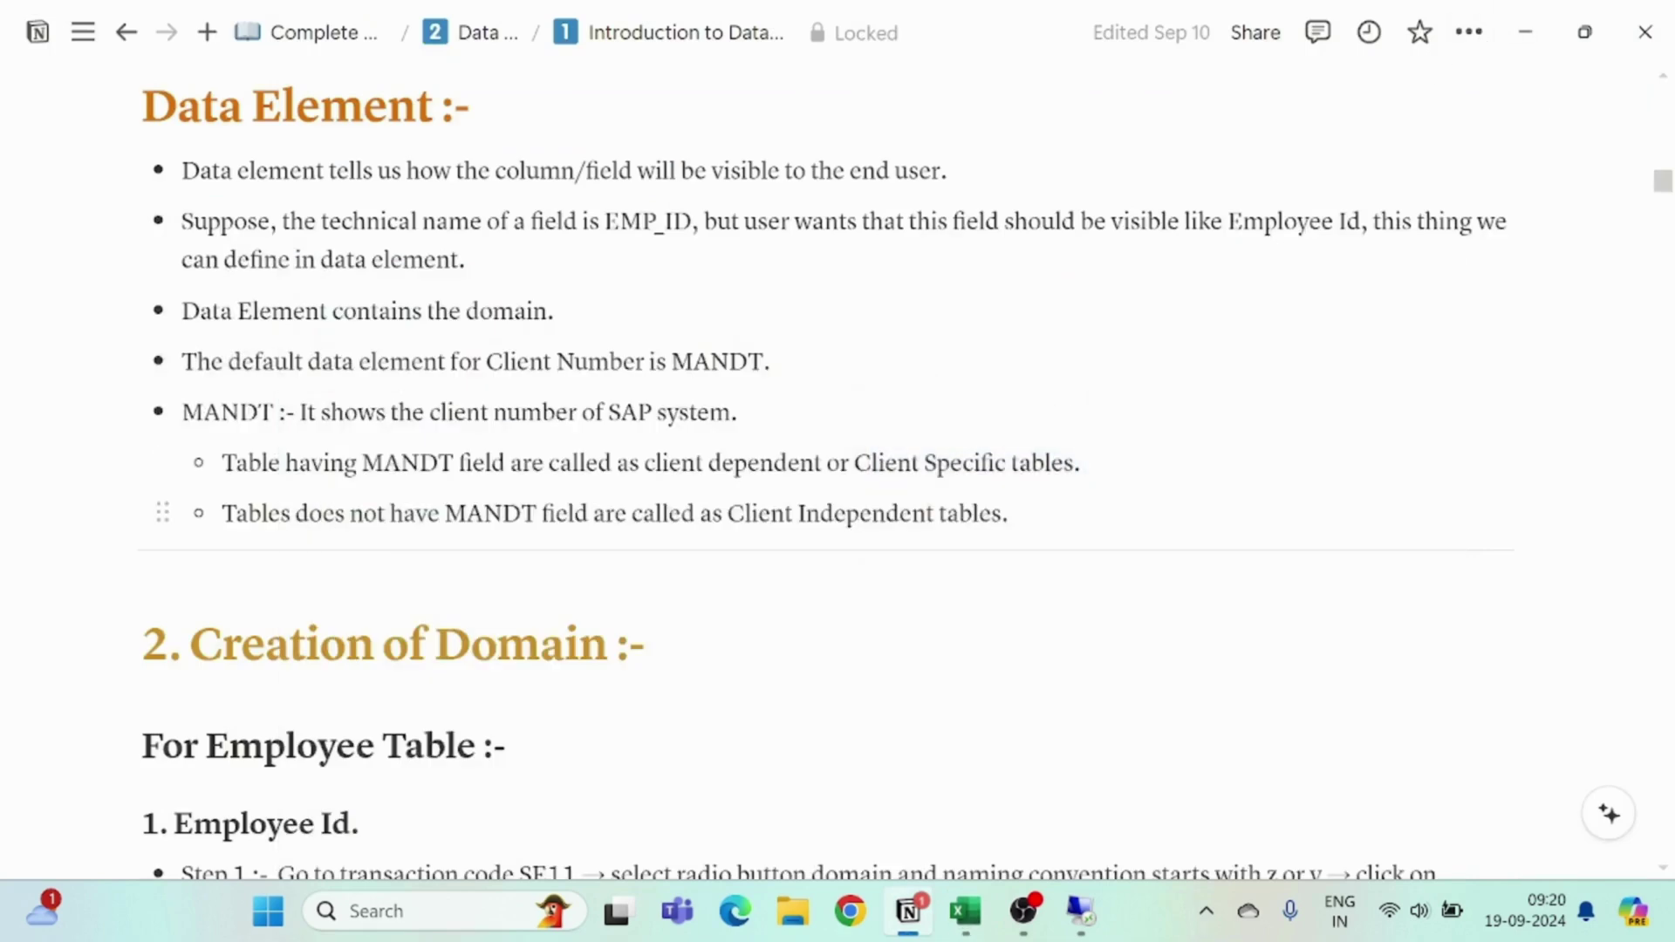
Read the Notion sub-point on tables without a MANDT field, highlighting the term Client Independent tables and the word MANDT
left_click_drag(297, 513, 568, 513)
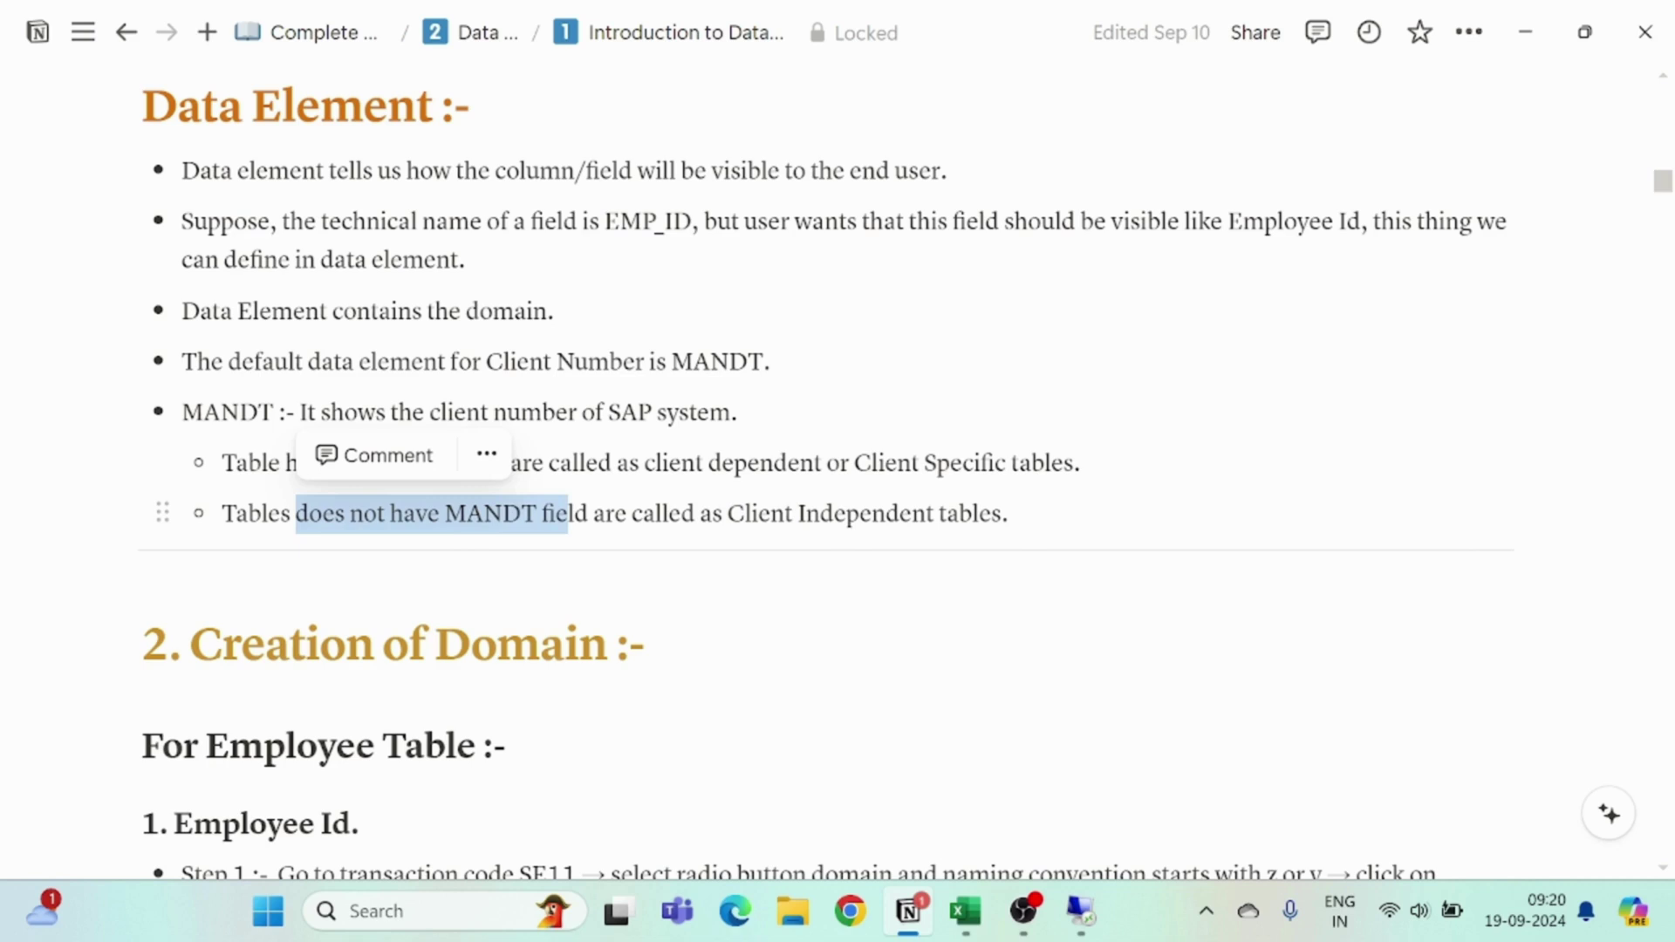
left_click(568, 513)
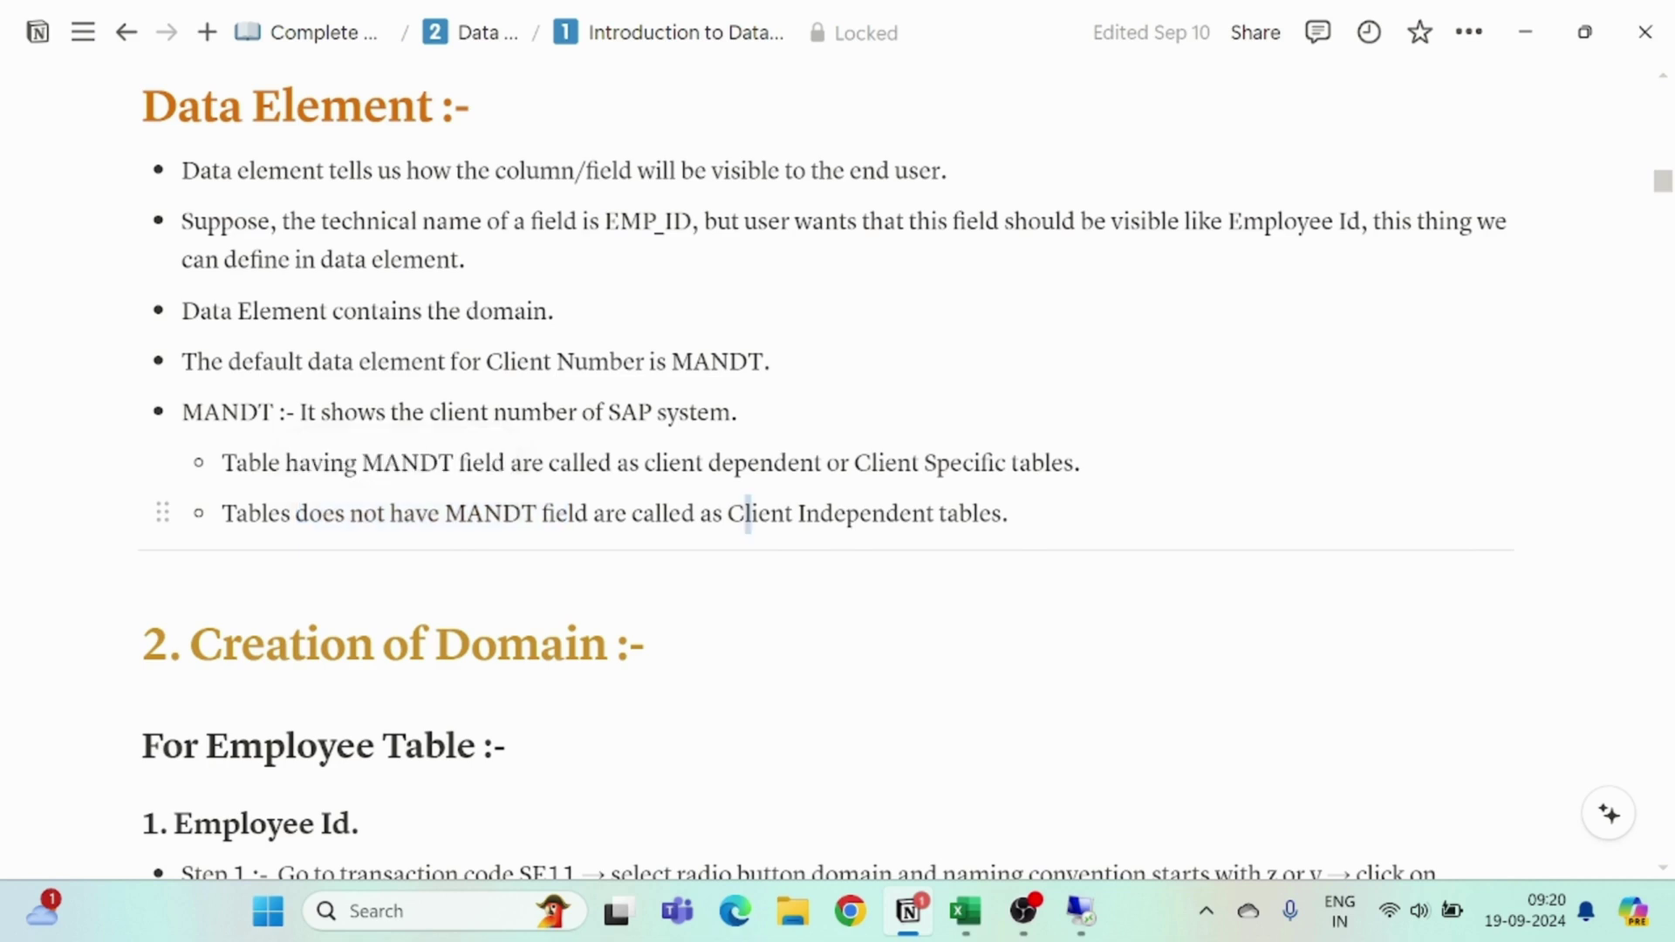
left_click_drag(746, 513, 991, 515)
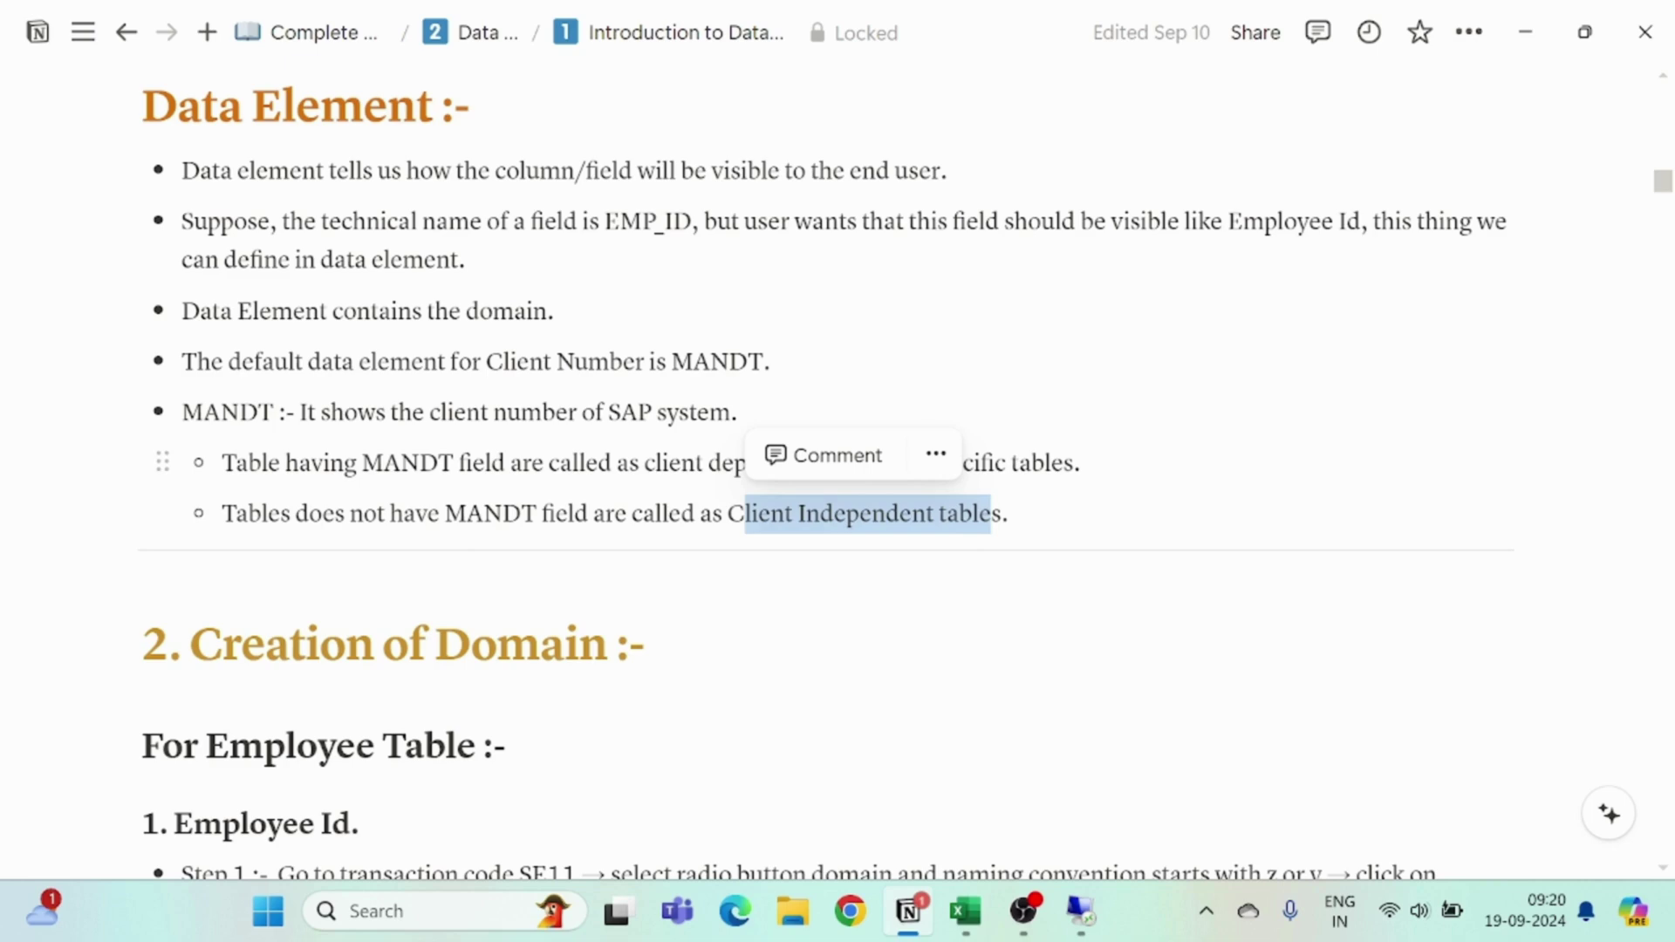
double_click(490, 513)
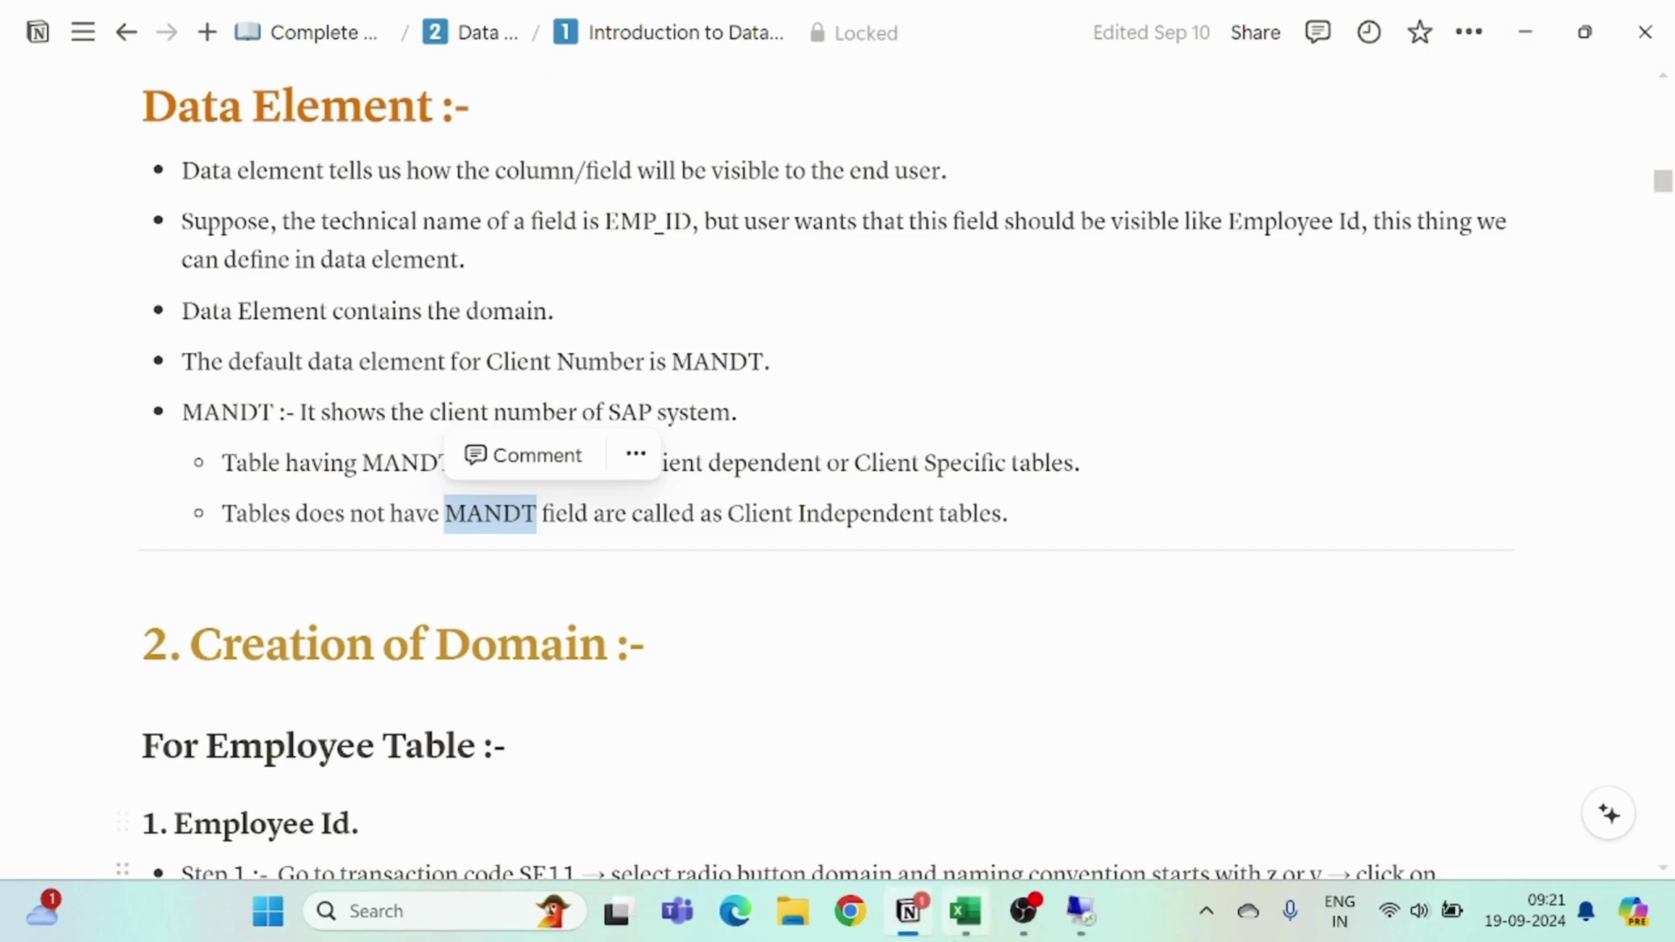
Switch to the Excel workbook and check the Client Number field and its primary key entry in the Employee table
left_click(967, 911)
left_click(217, 452)
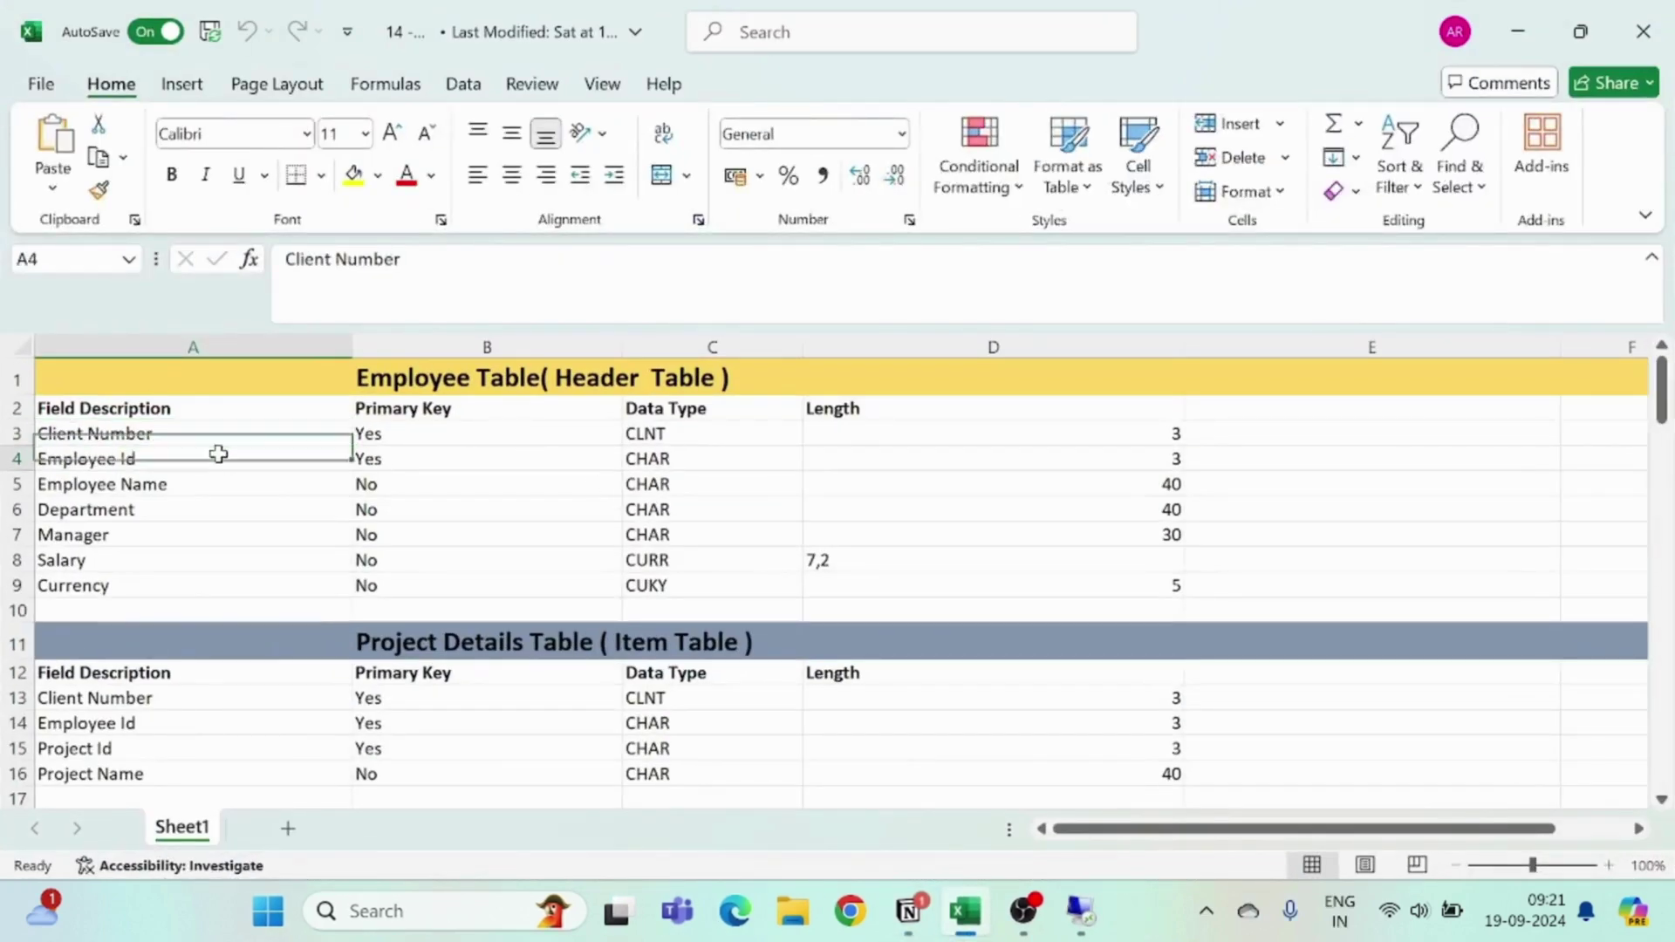
left_click(247, 439)
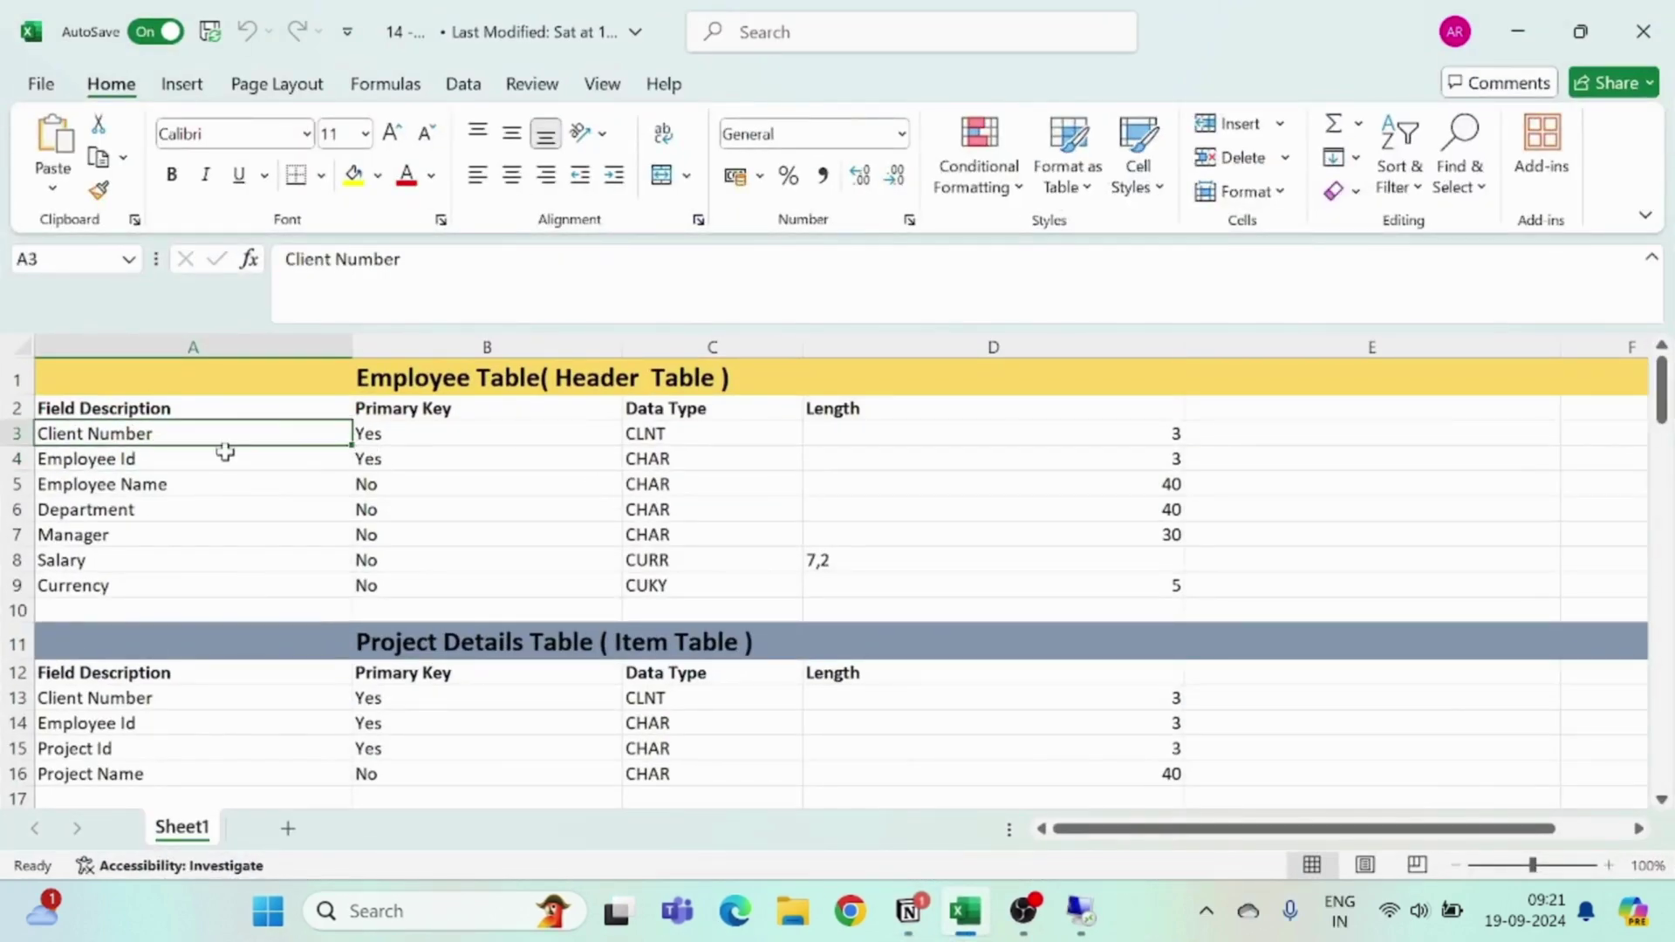
left_click(429, 438)
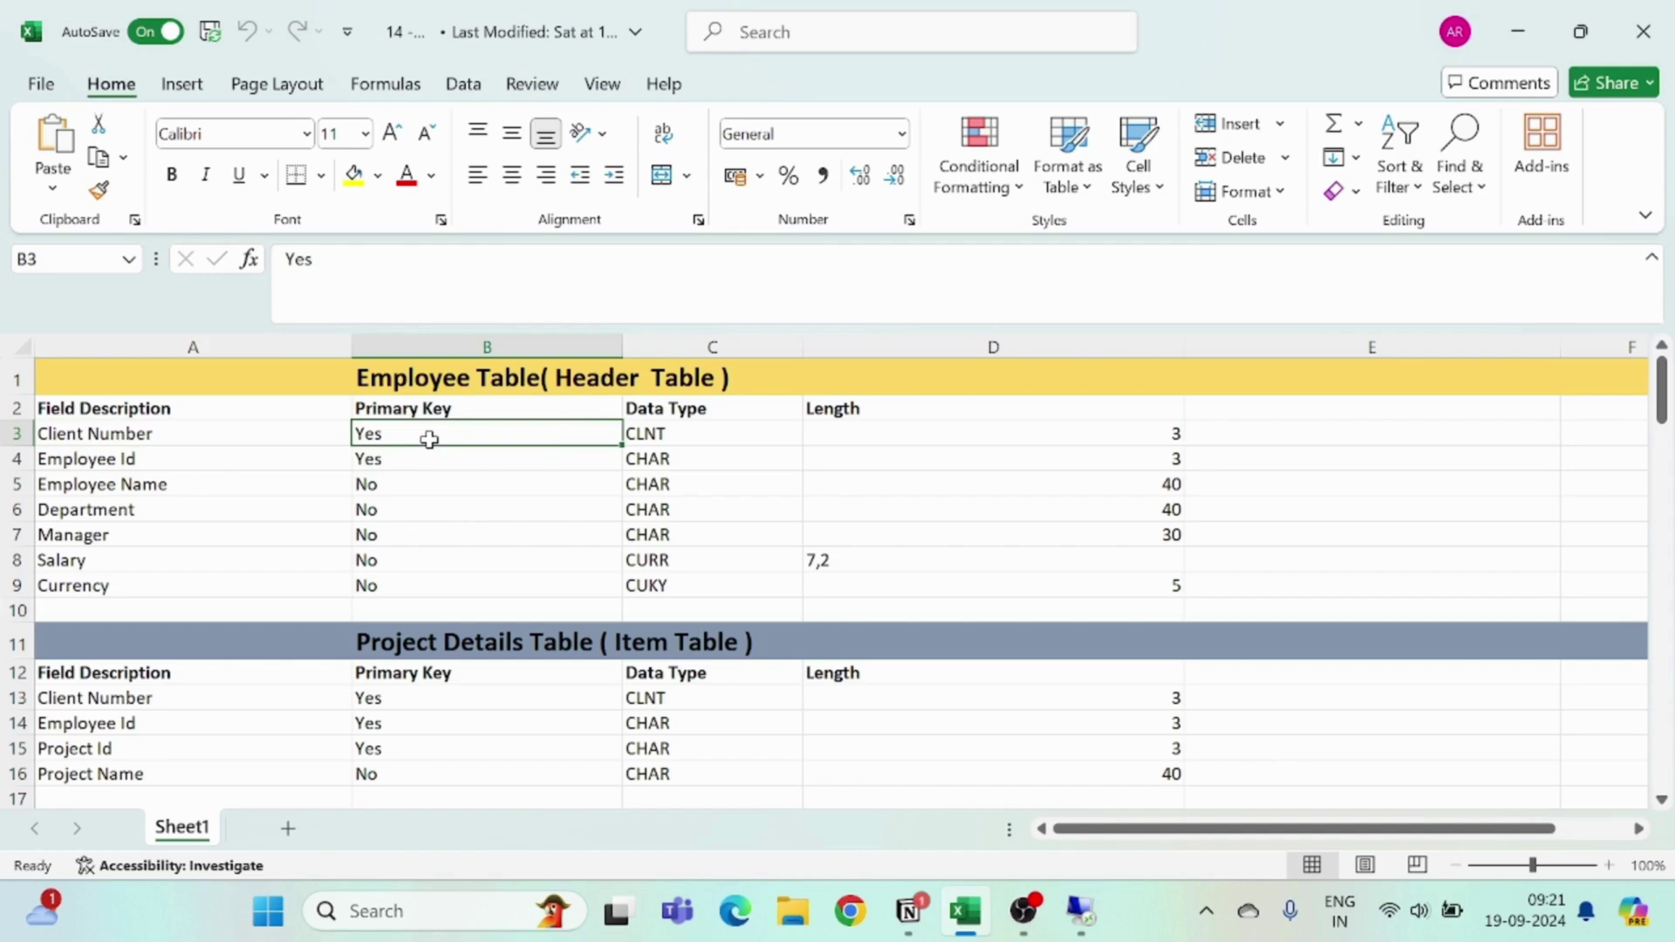
Go through the remaining Employee table fields from Employee Id to Currency, returning to Employee Id and Employee Name
left_click(212, 457)
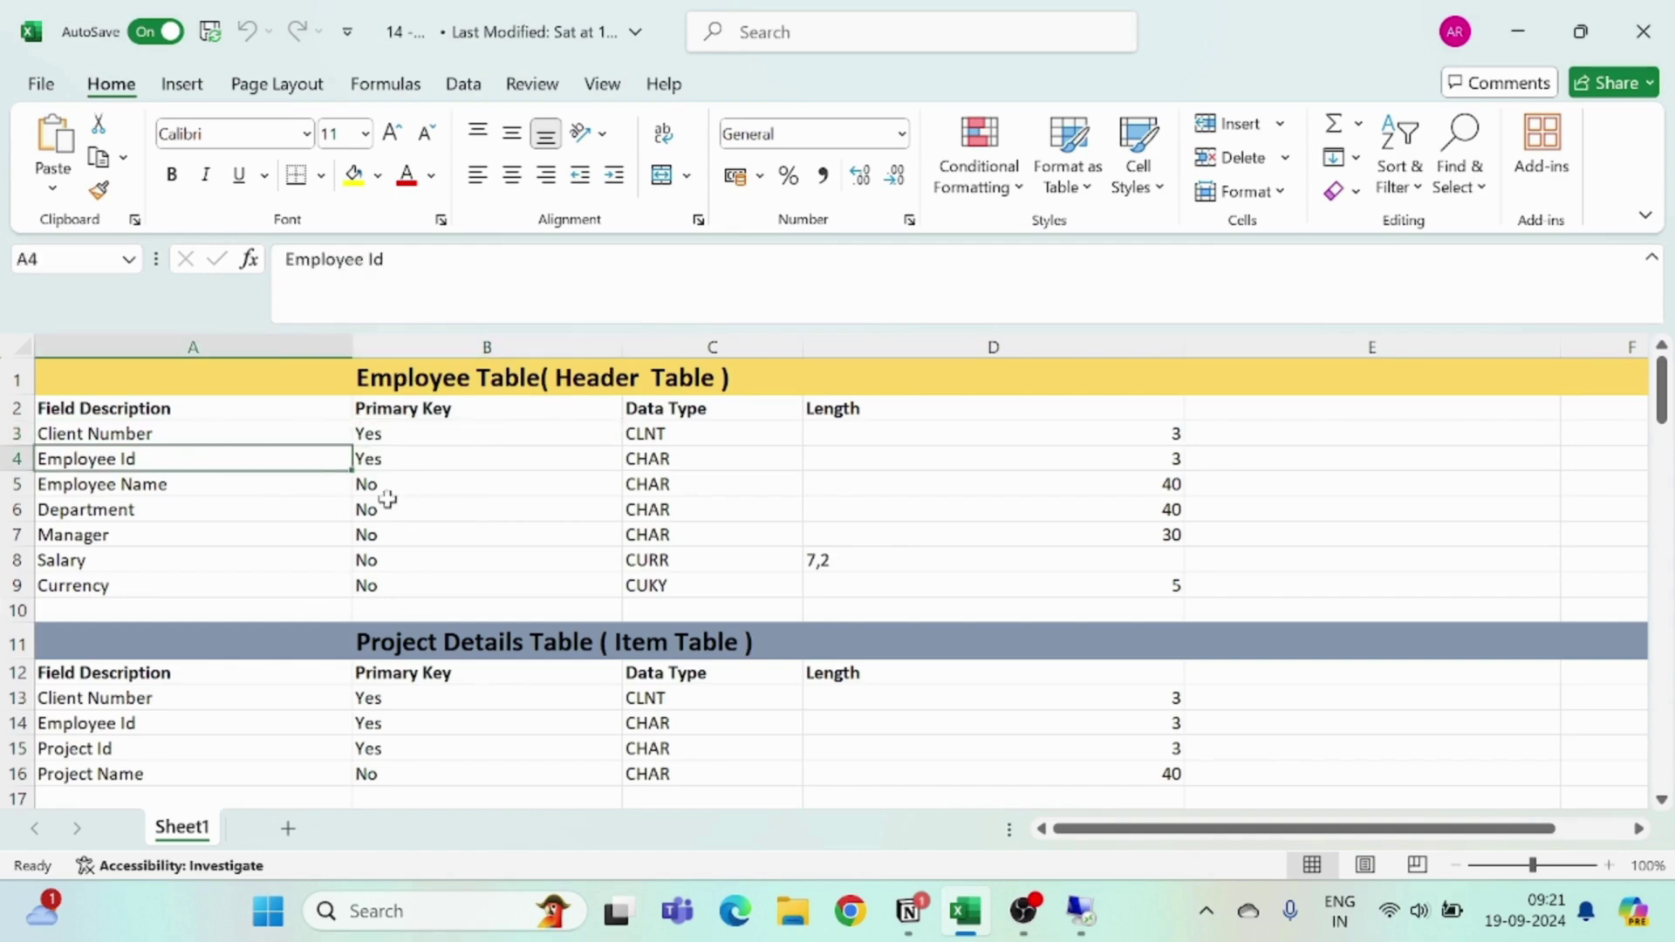
left_click(187, 485)
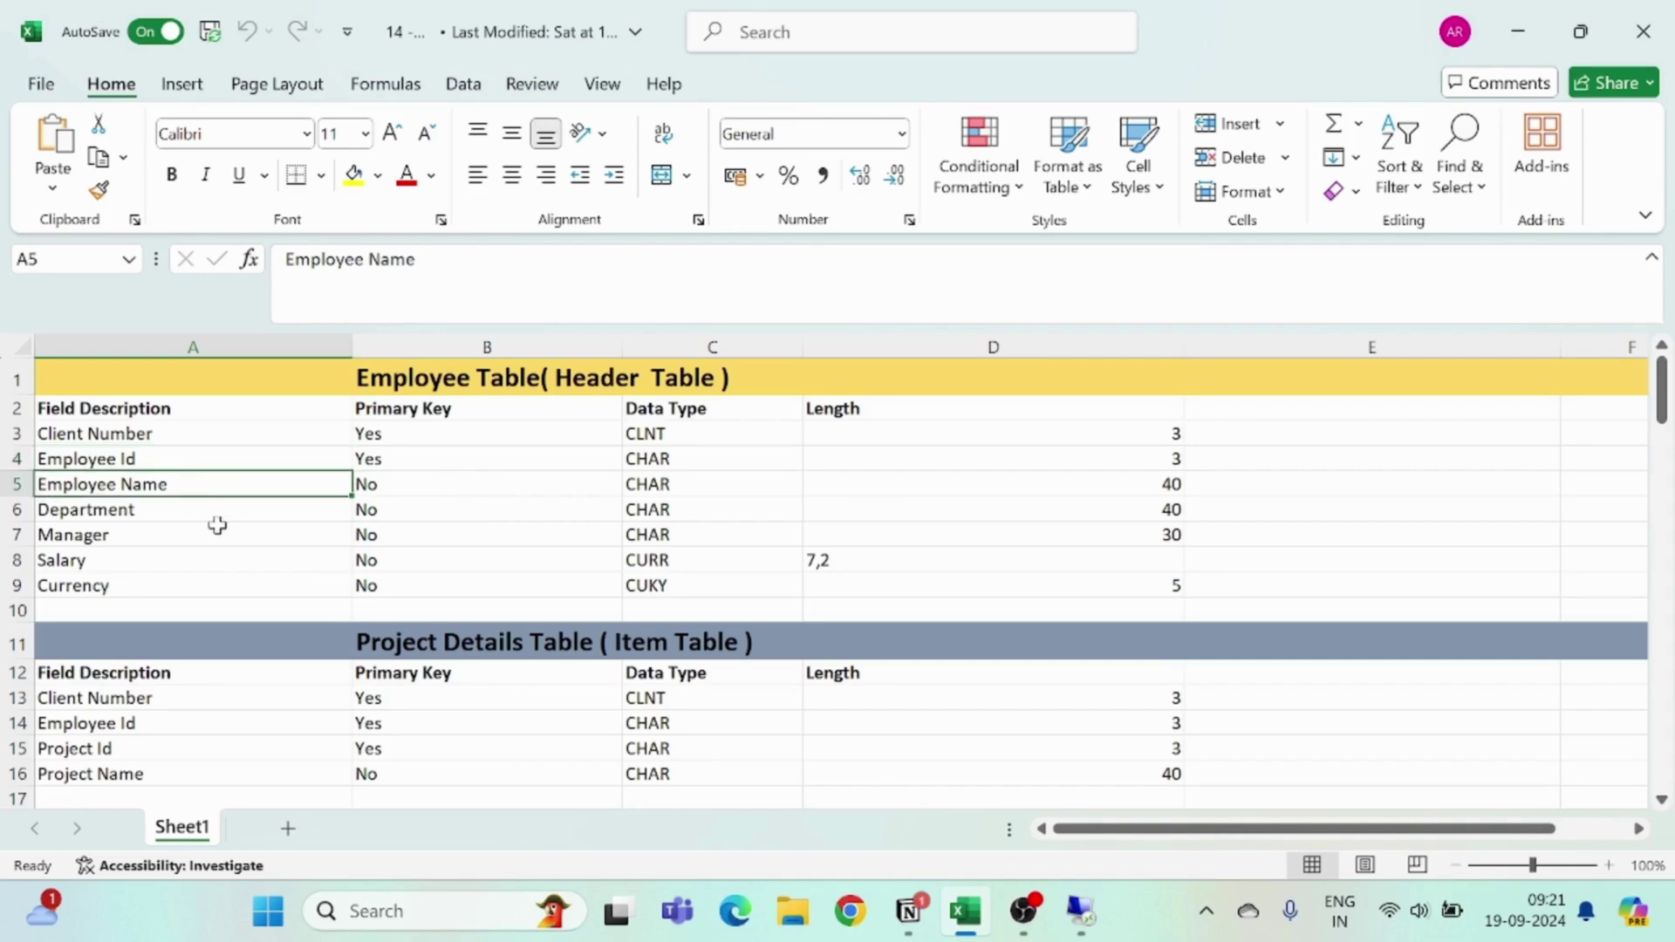
left_click(206, 510)
left_click(198, 537)
left_click(201, 561)
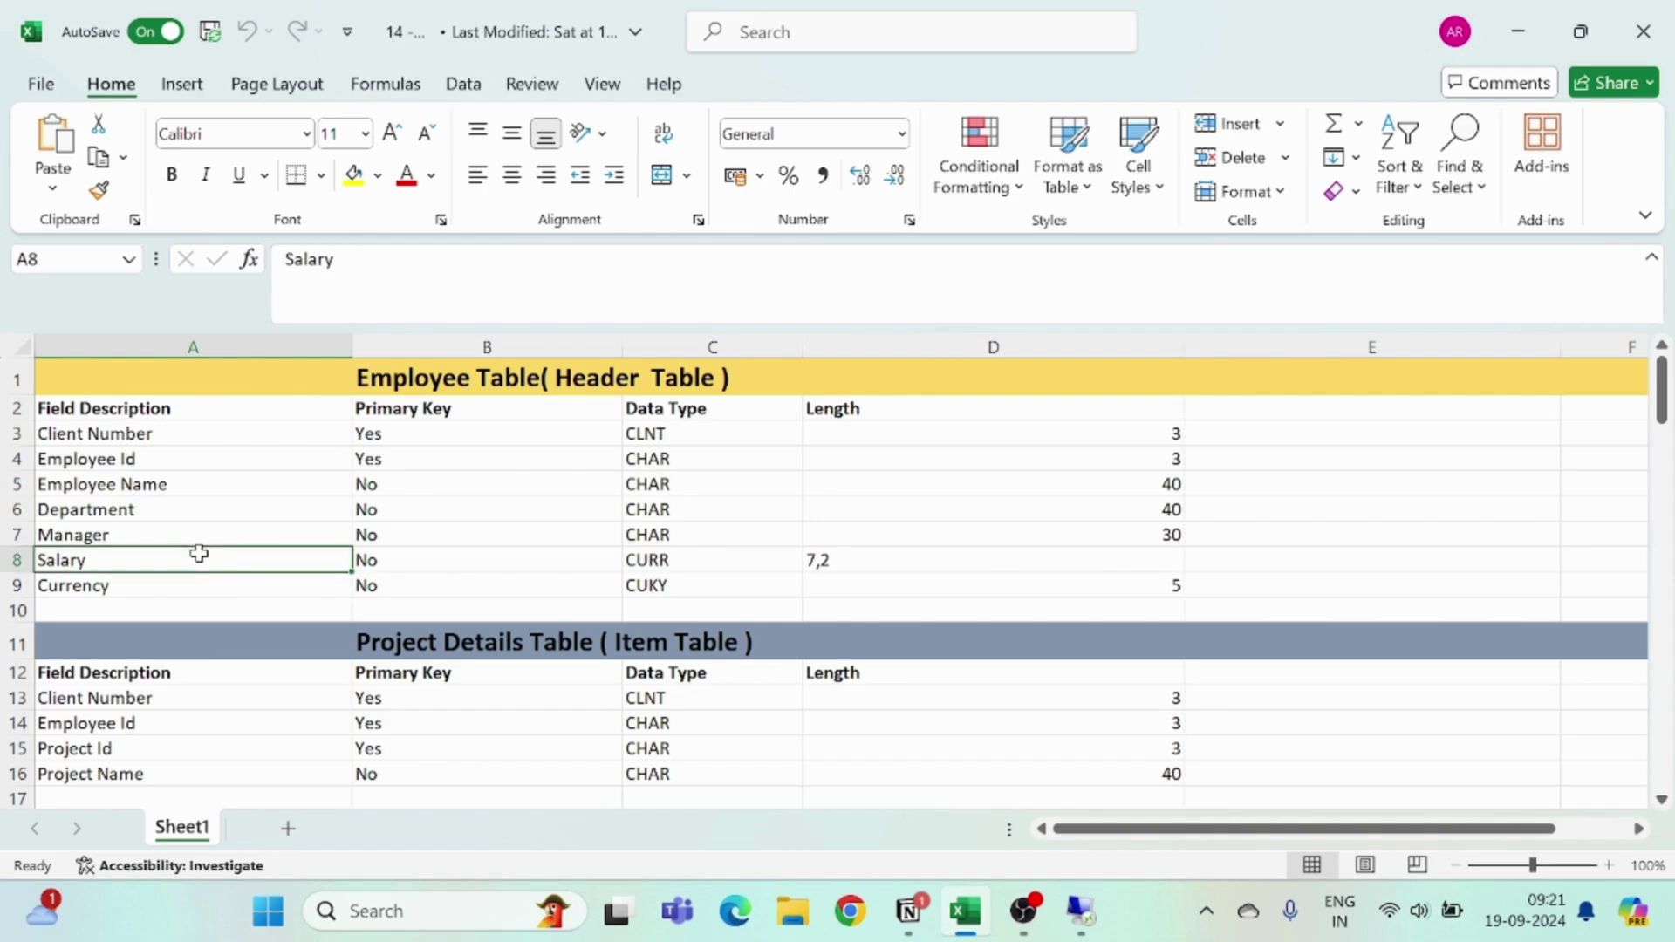
left_click(202, 586)
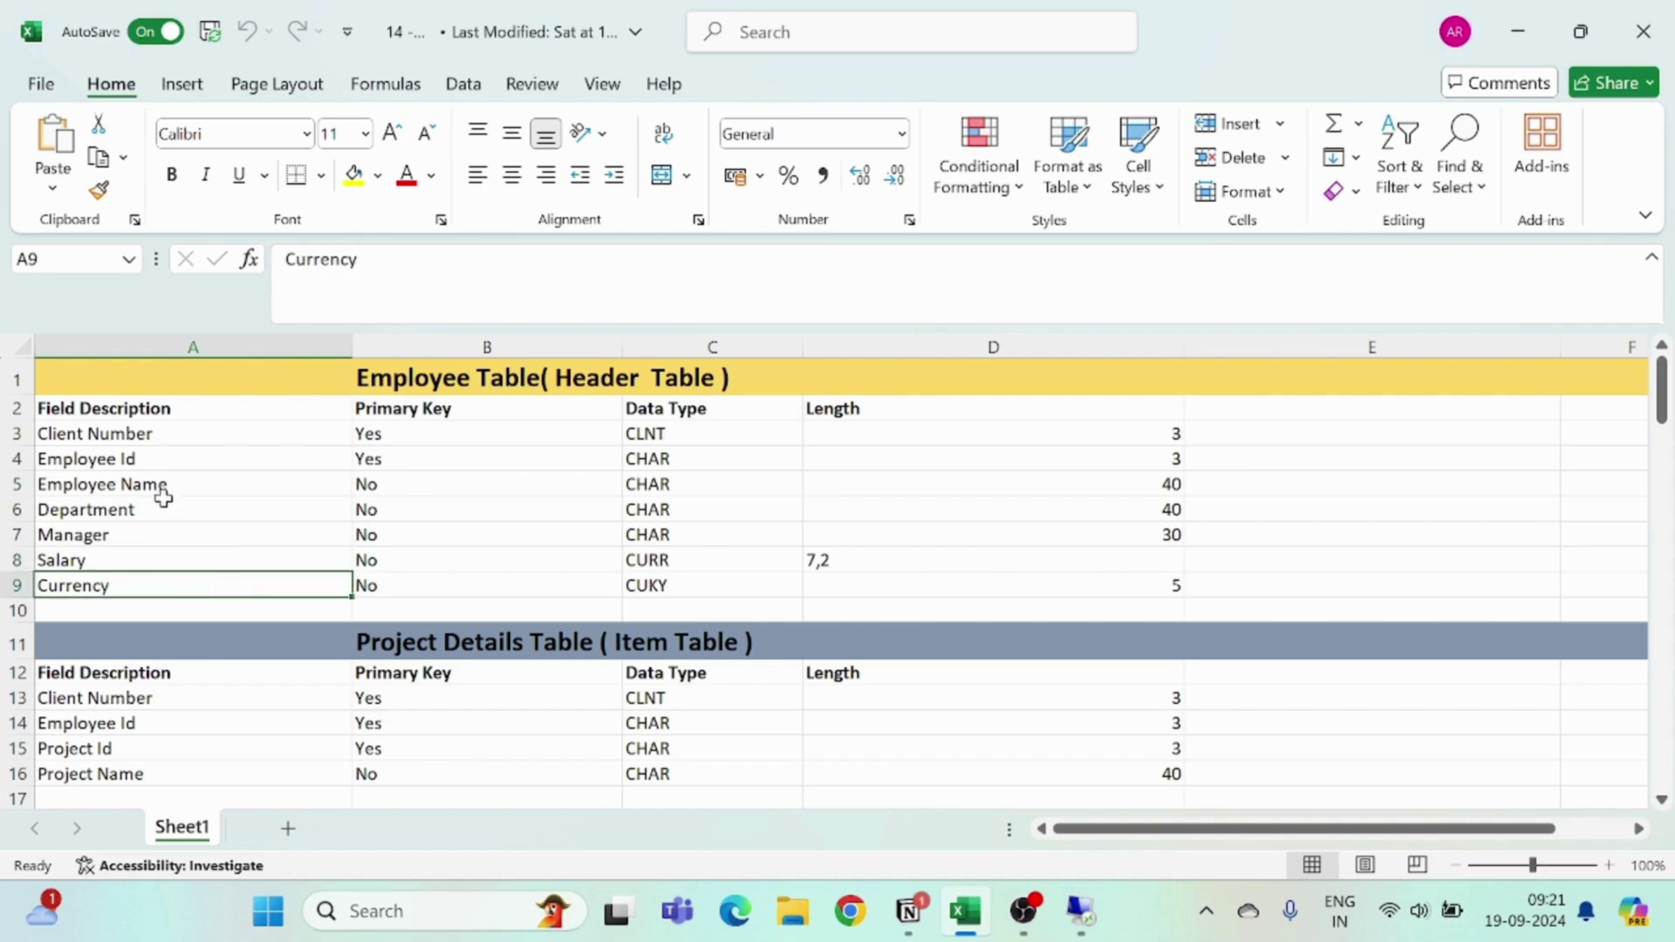
left_click(284, 481)
left_click(304, 458)
left_click(311, 485)
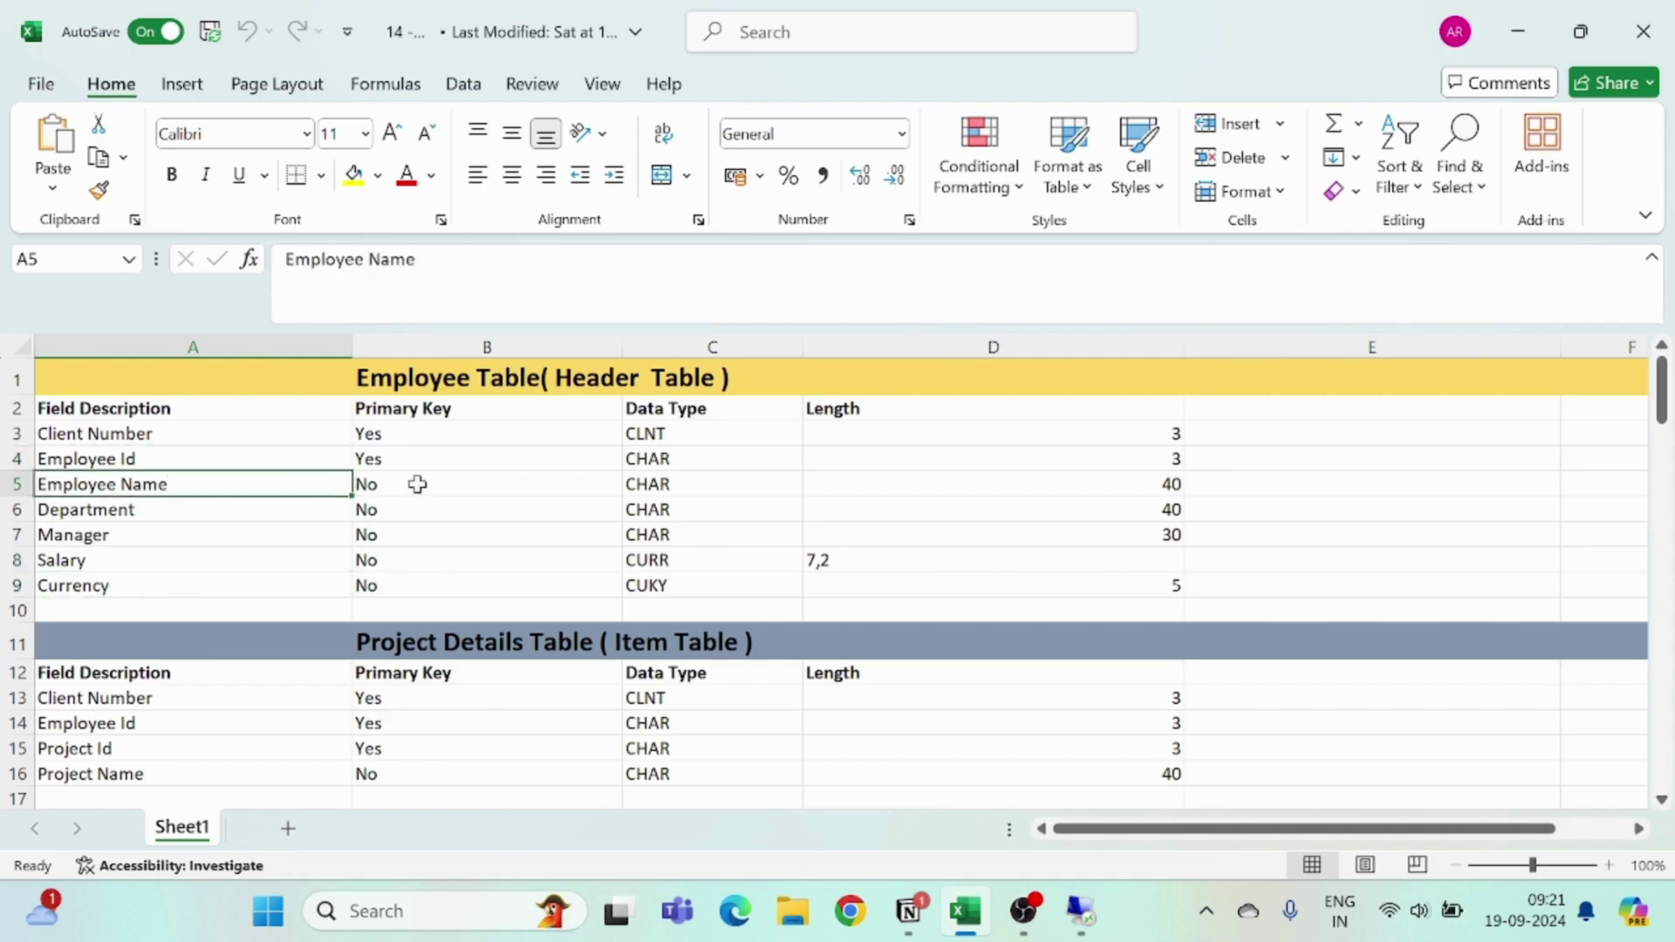
Return to the Notion notes and read the start of the Creation of Domain section, highlighting the Employee Id heading
left_click(1516, 44)
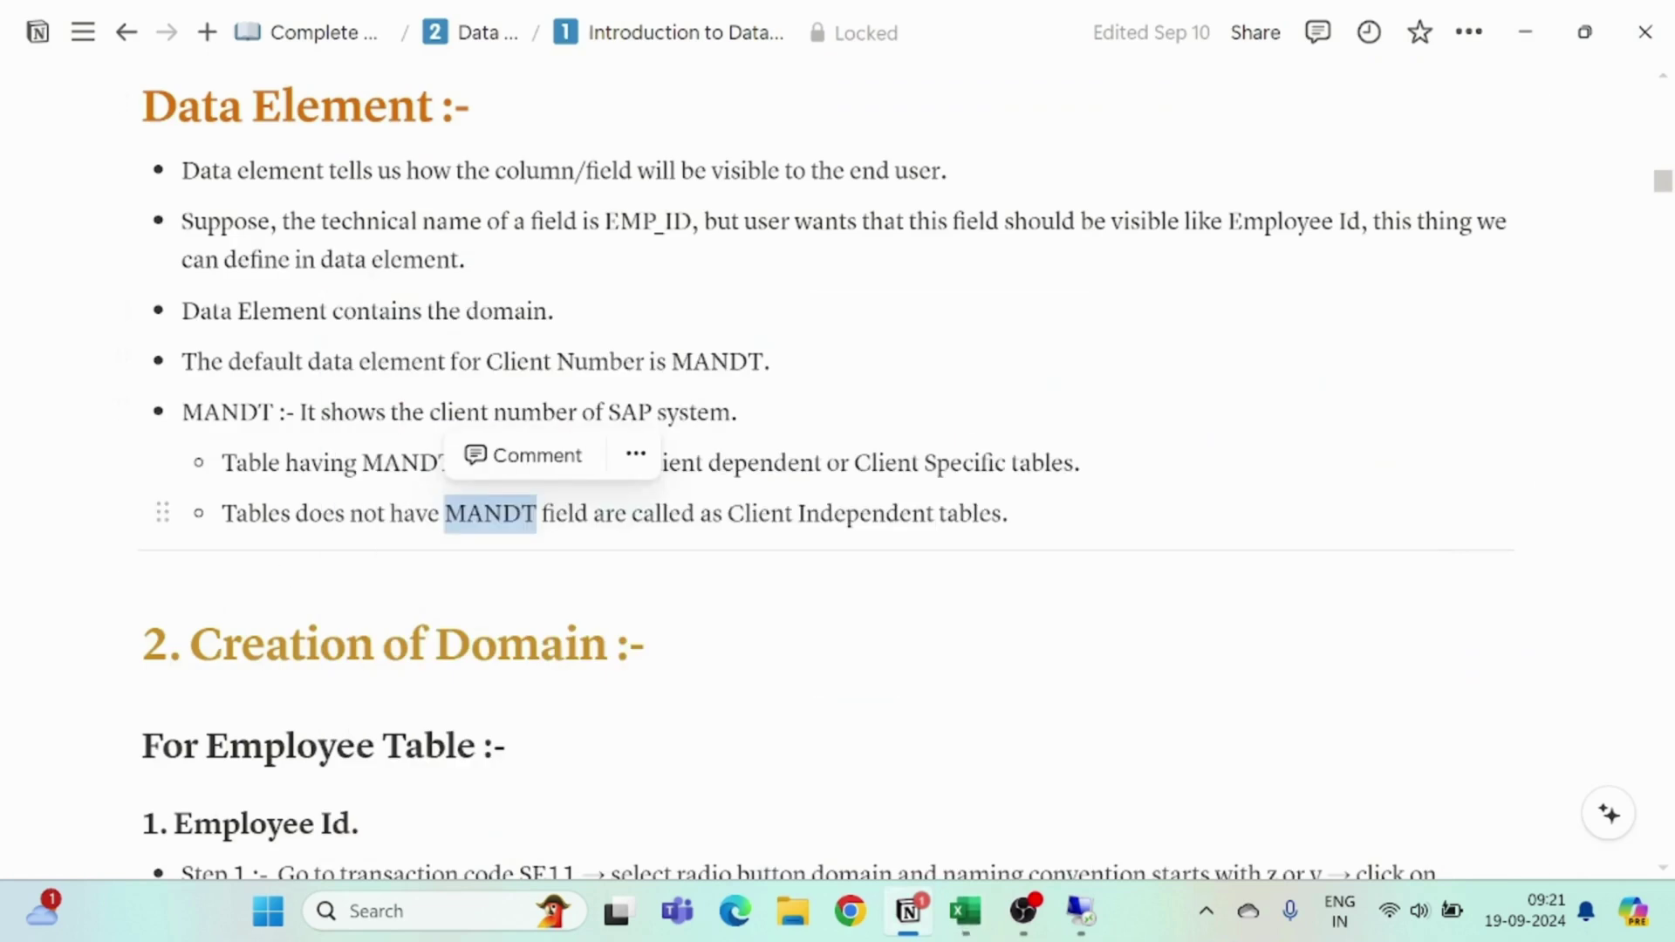
left_click(488, 514)
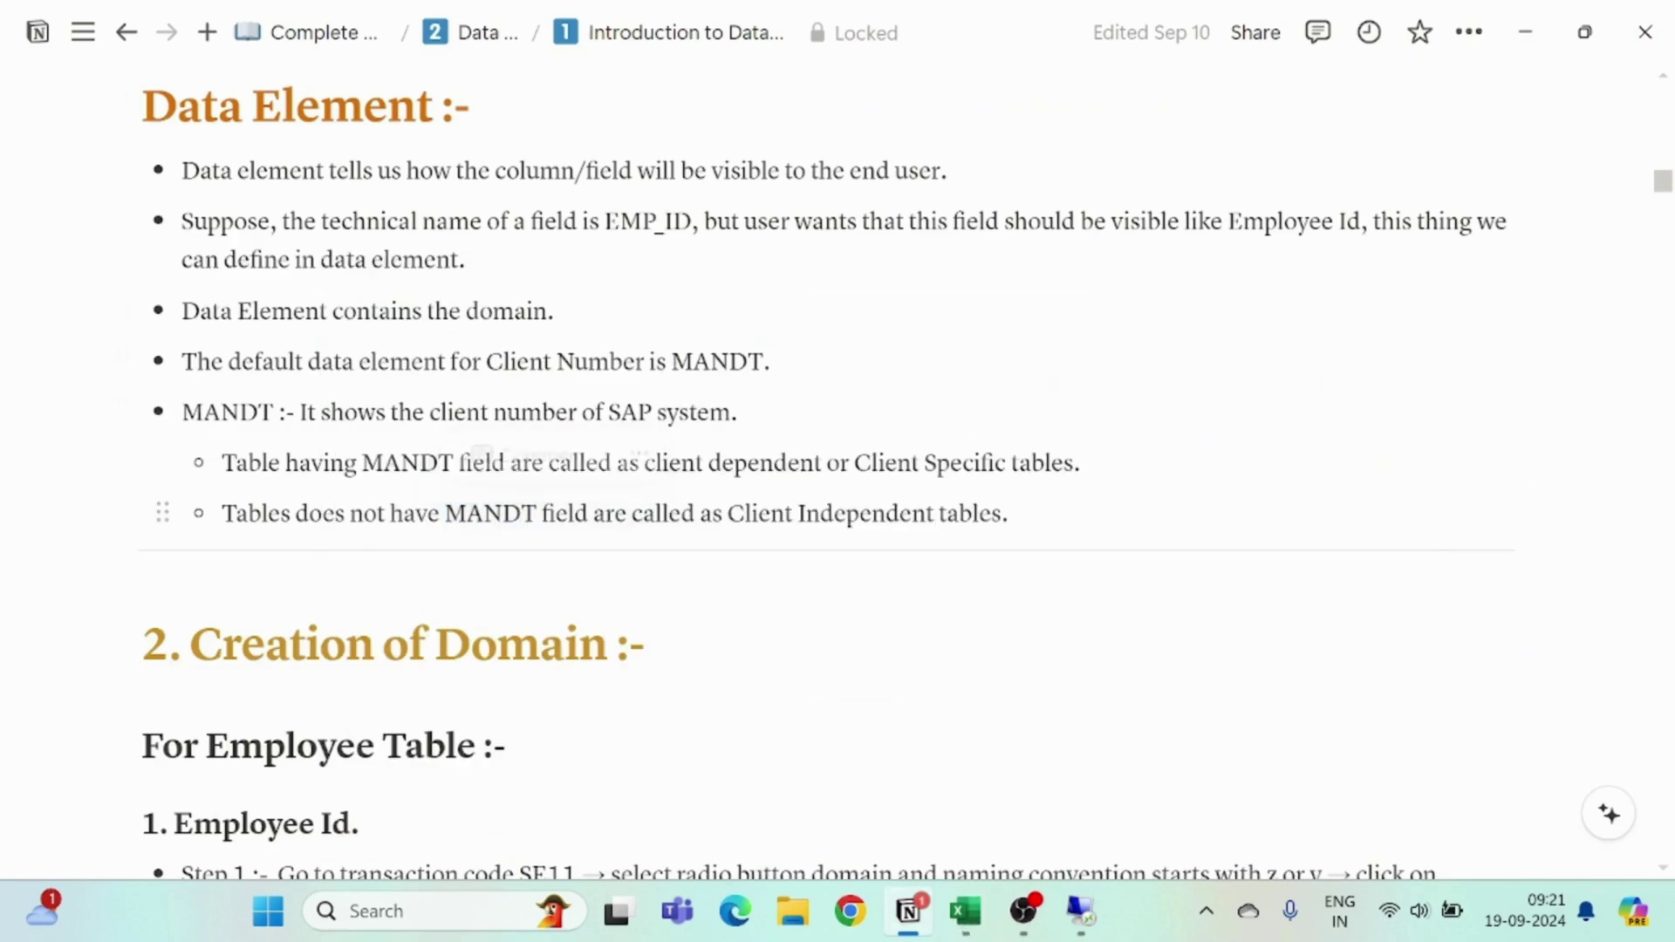
scroll(488, 515, "down", 2)
scroll(827, 479, "down", 3)
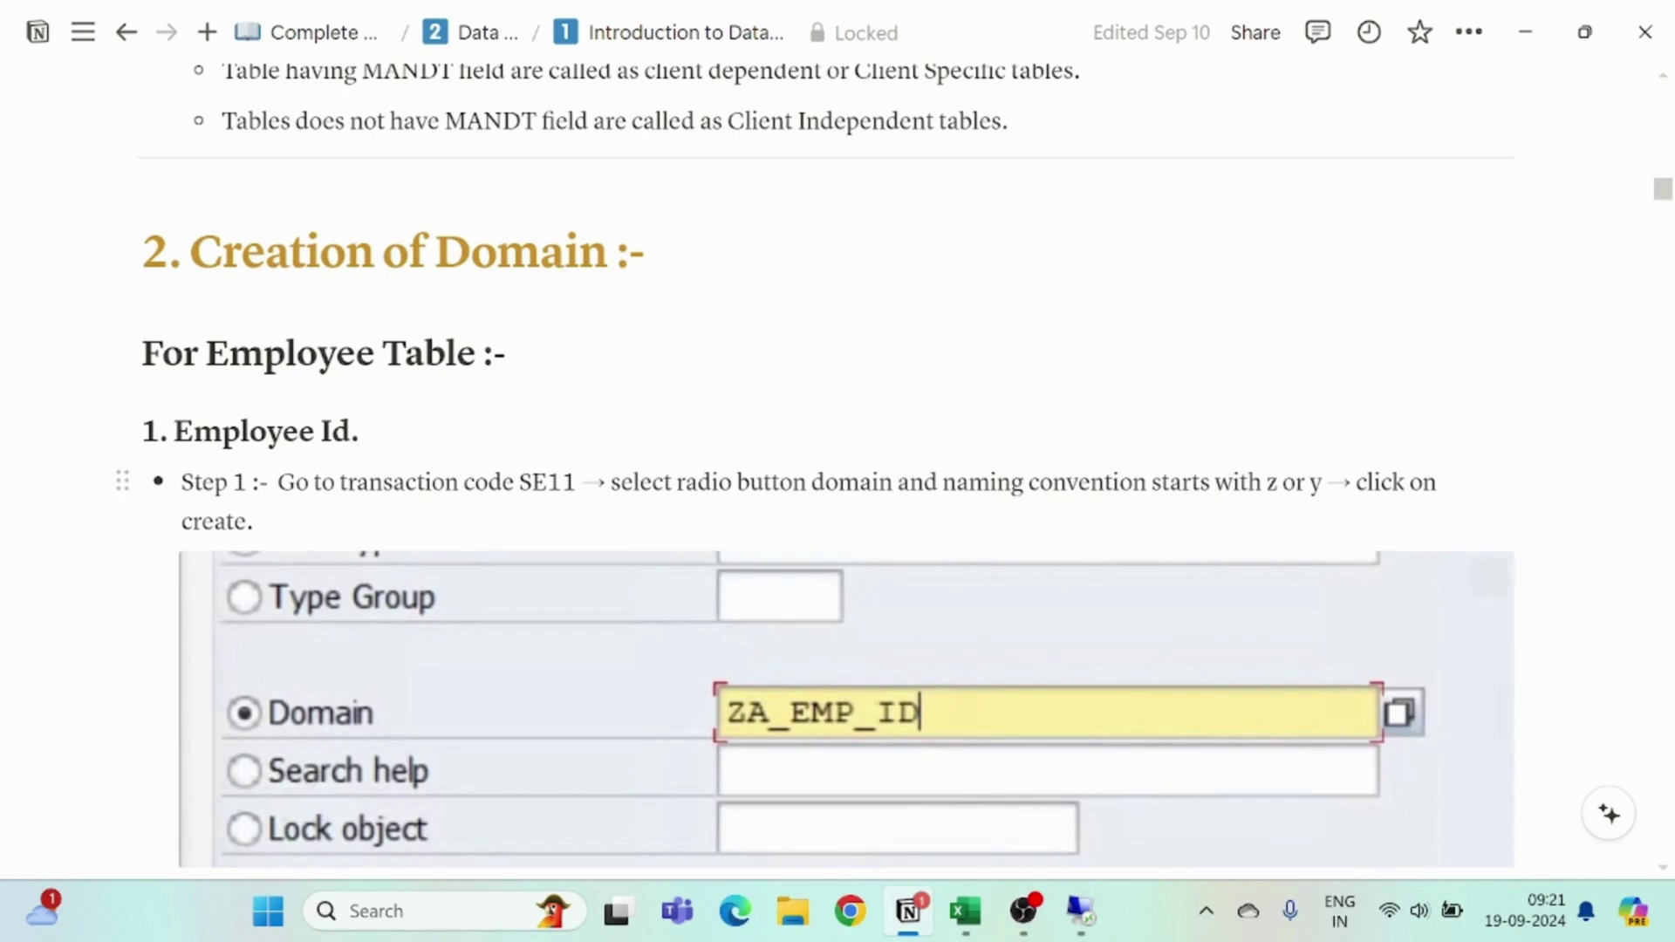
left_click_drag(223, 431, 350, 431)
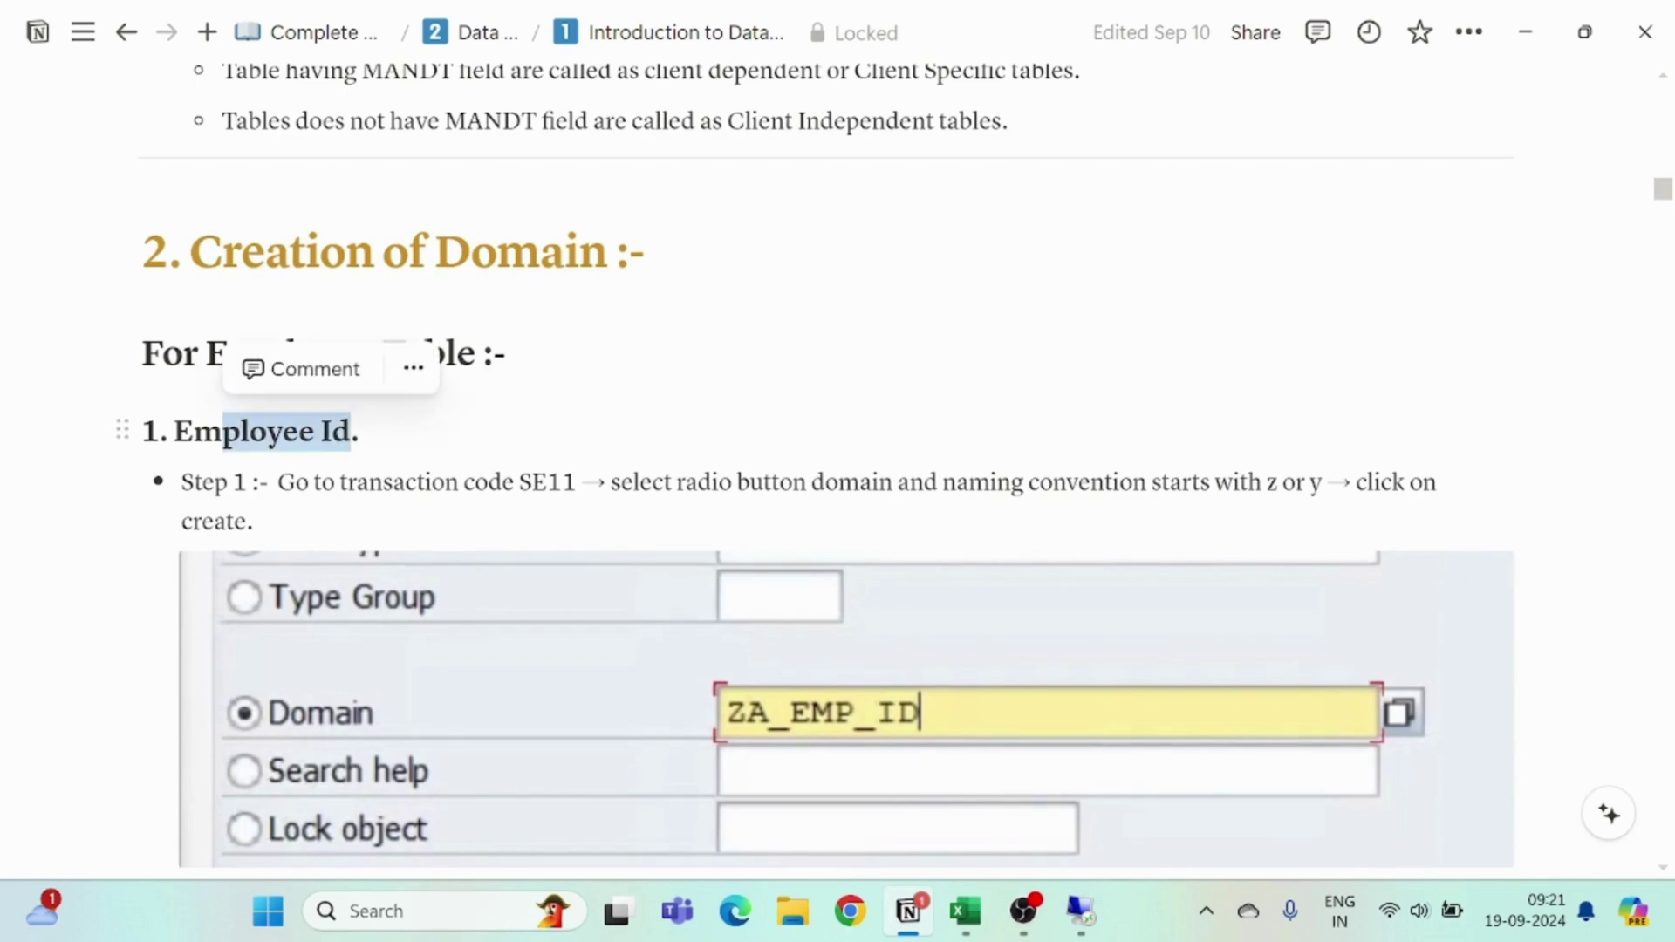
left_click(419, 431)
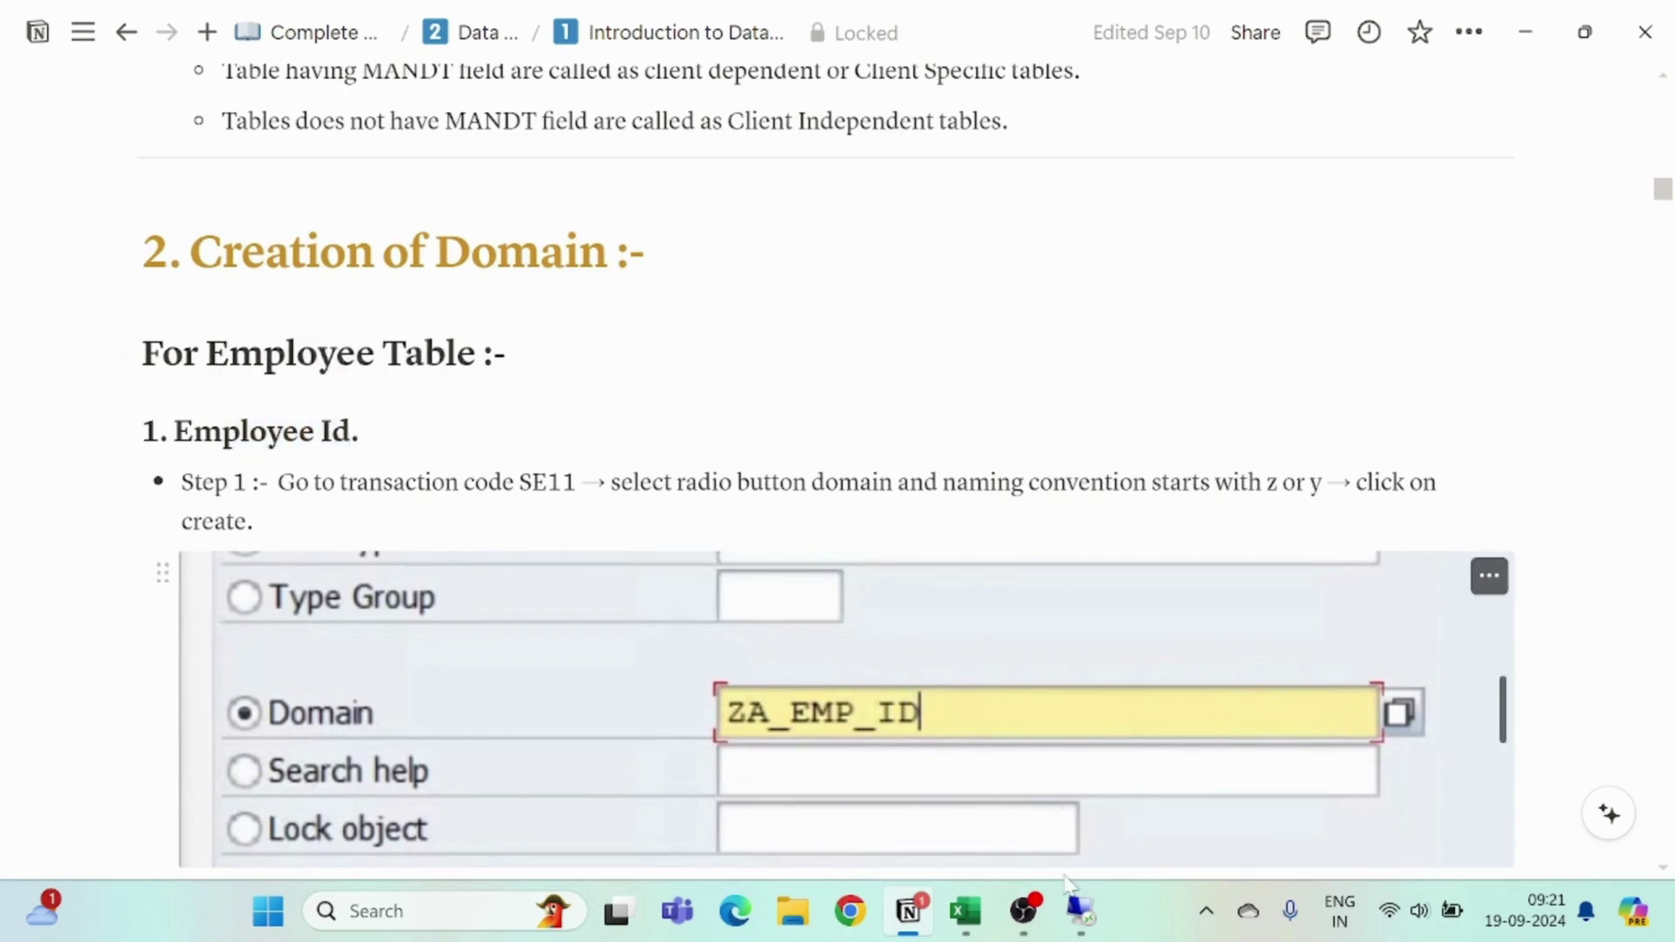
Switch to the SAP session and go to the initial screen of transaction SE11
left_click(1080, 911)
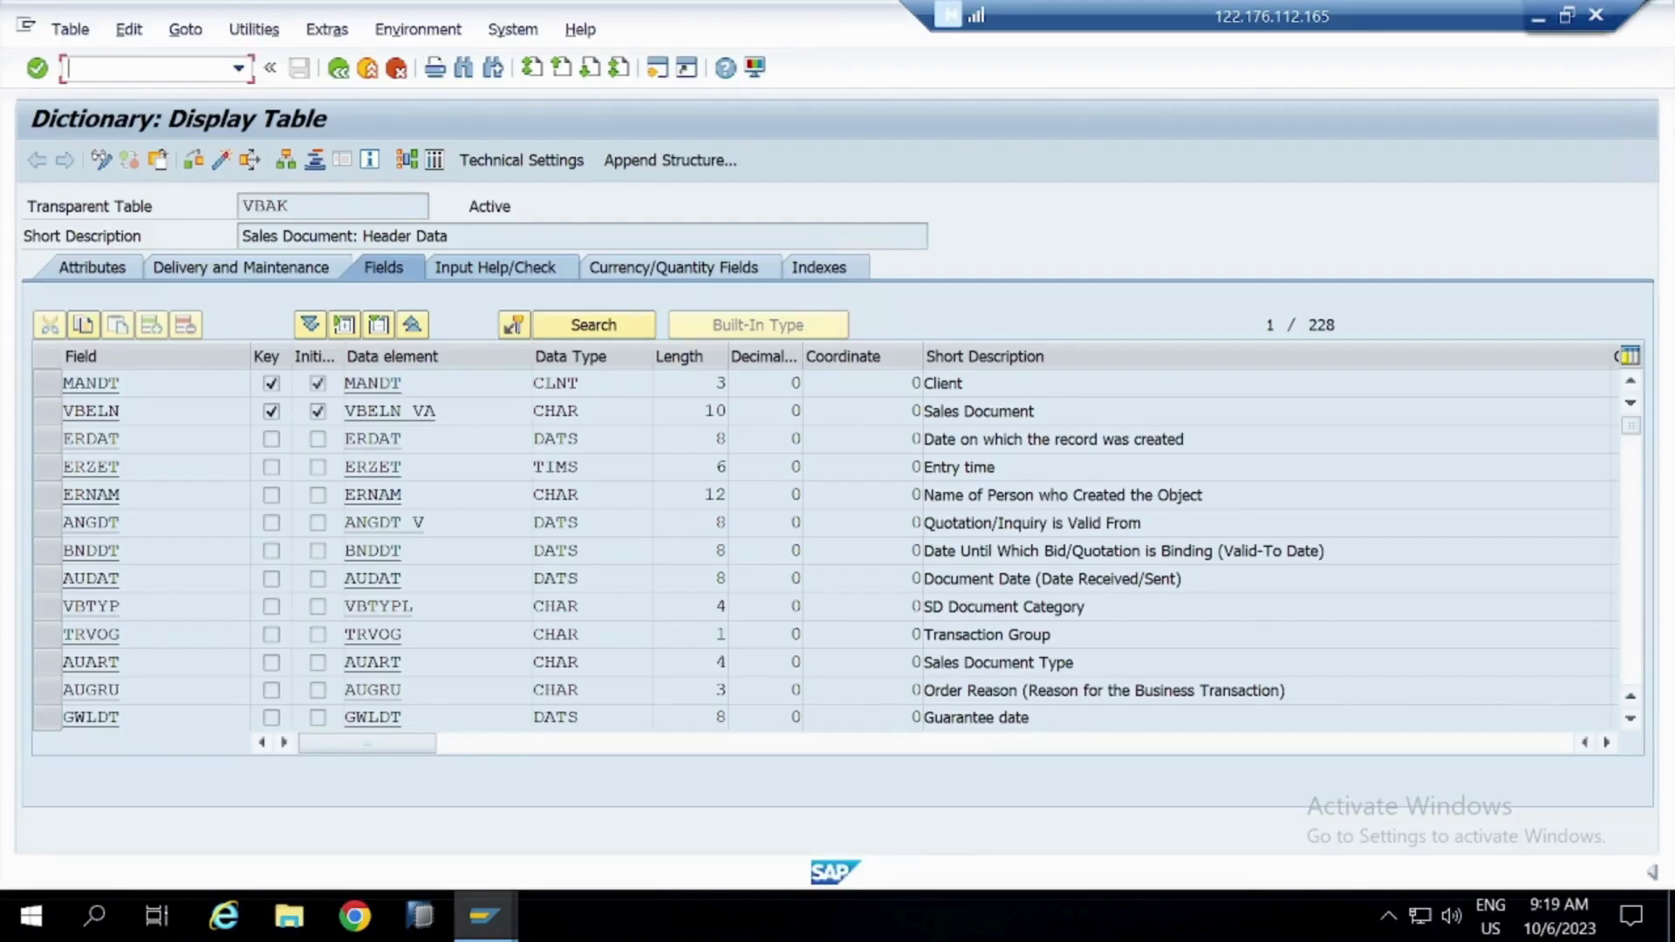
key("Return")
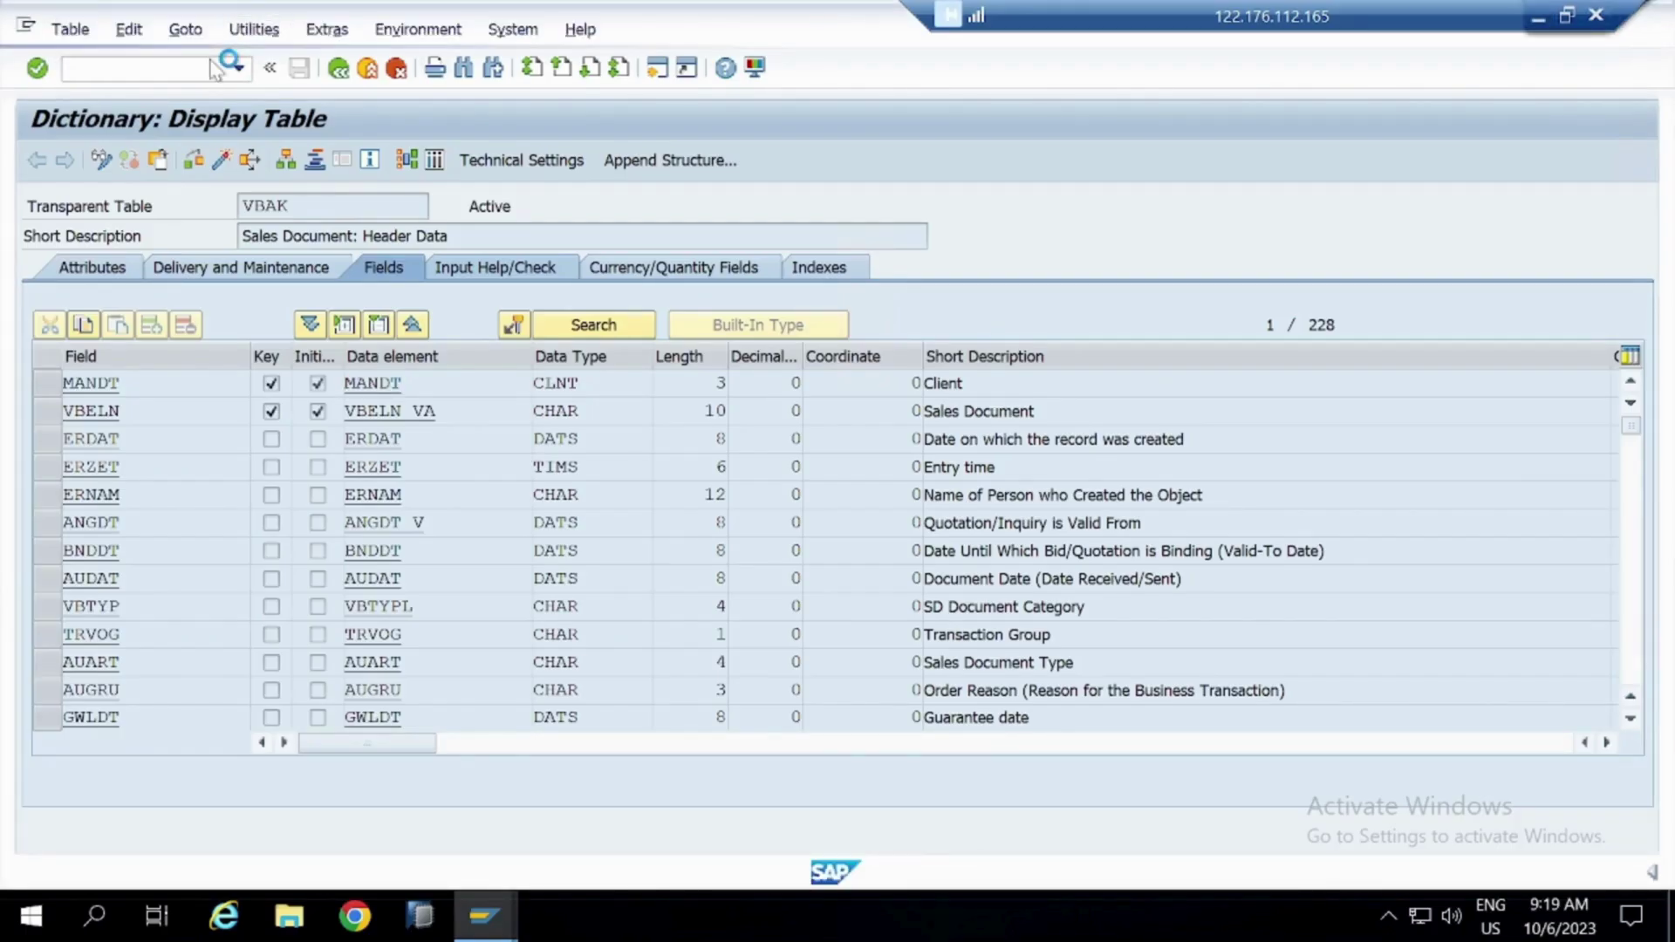
type("se11")
key("Return")
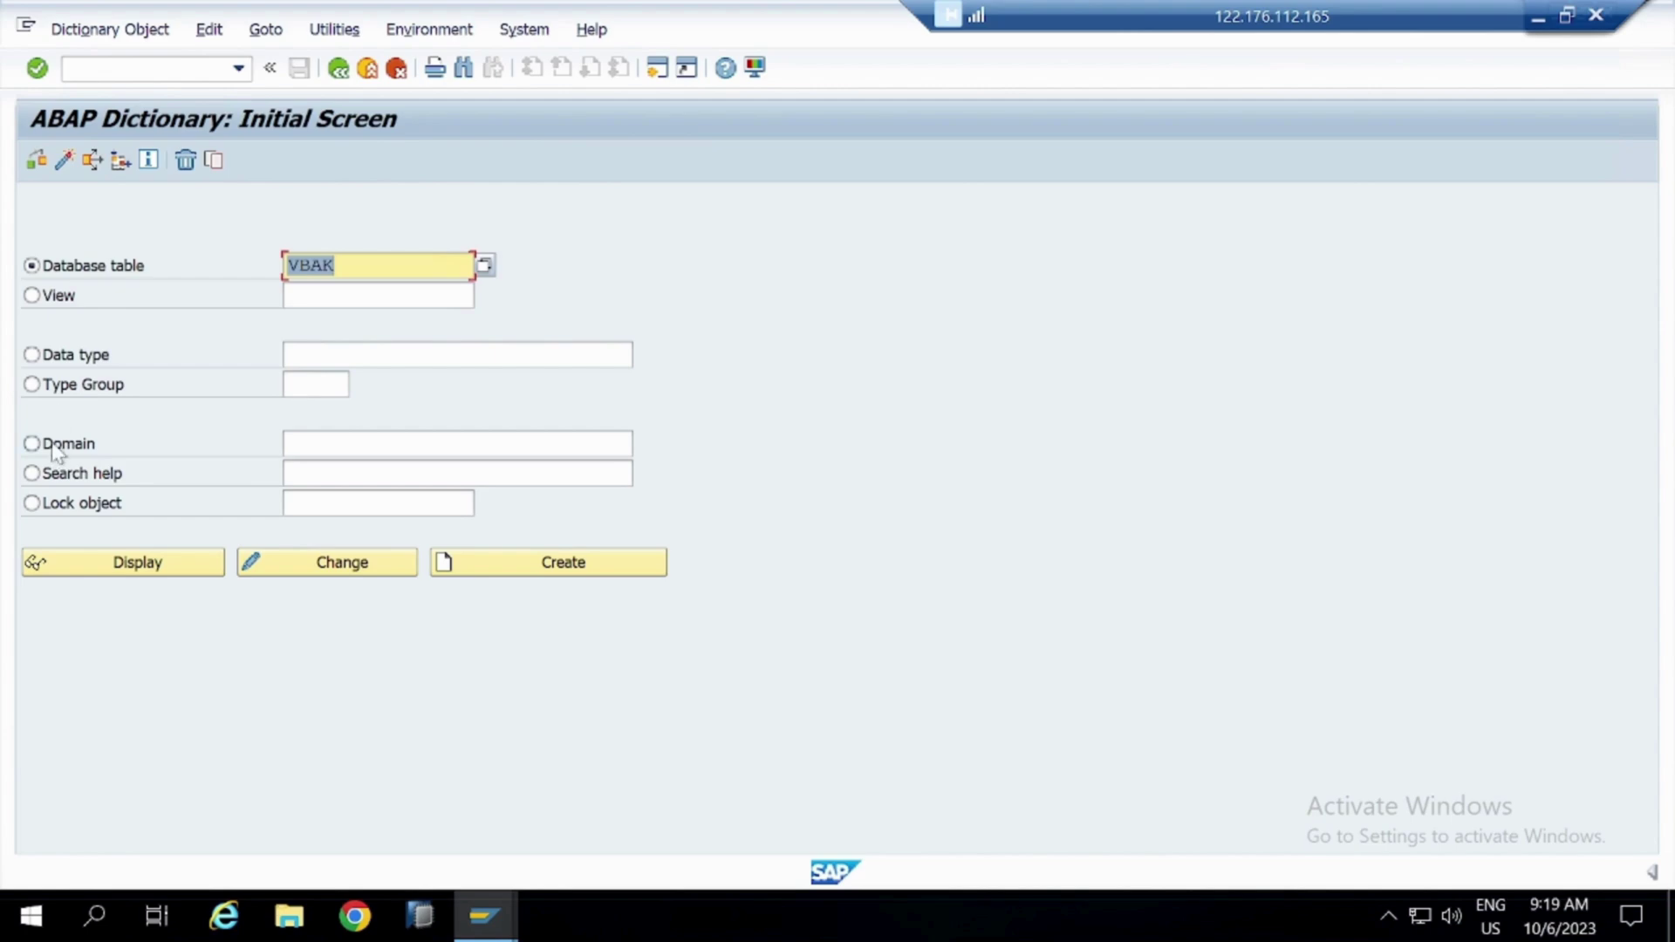
Create a new domain named ZSI_EMPLOYEE_ID in the ABAP Dictionary
left_click(54, 445)
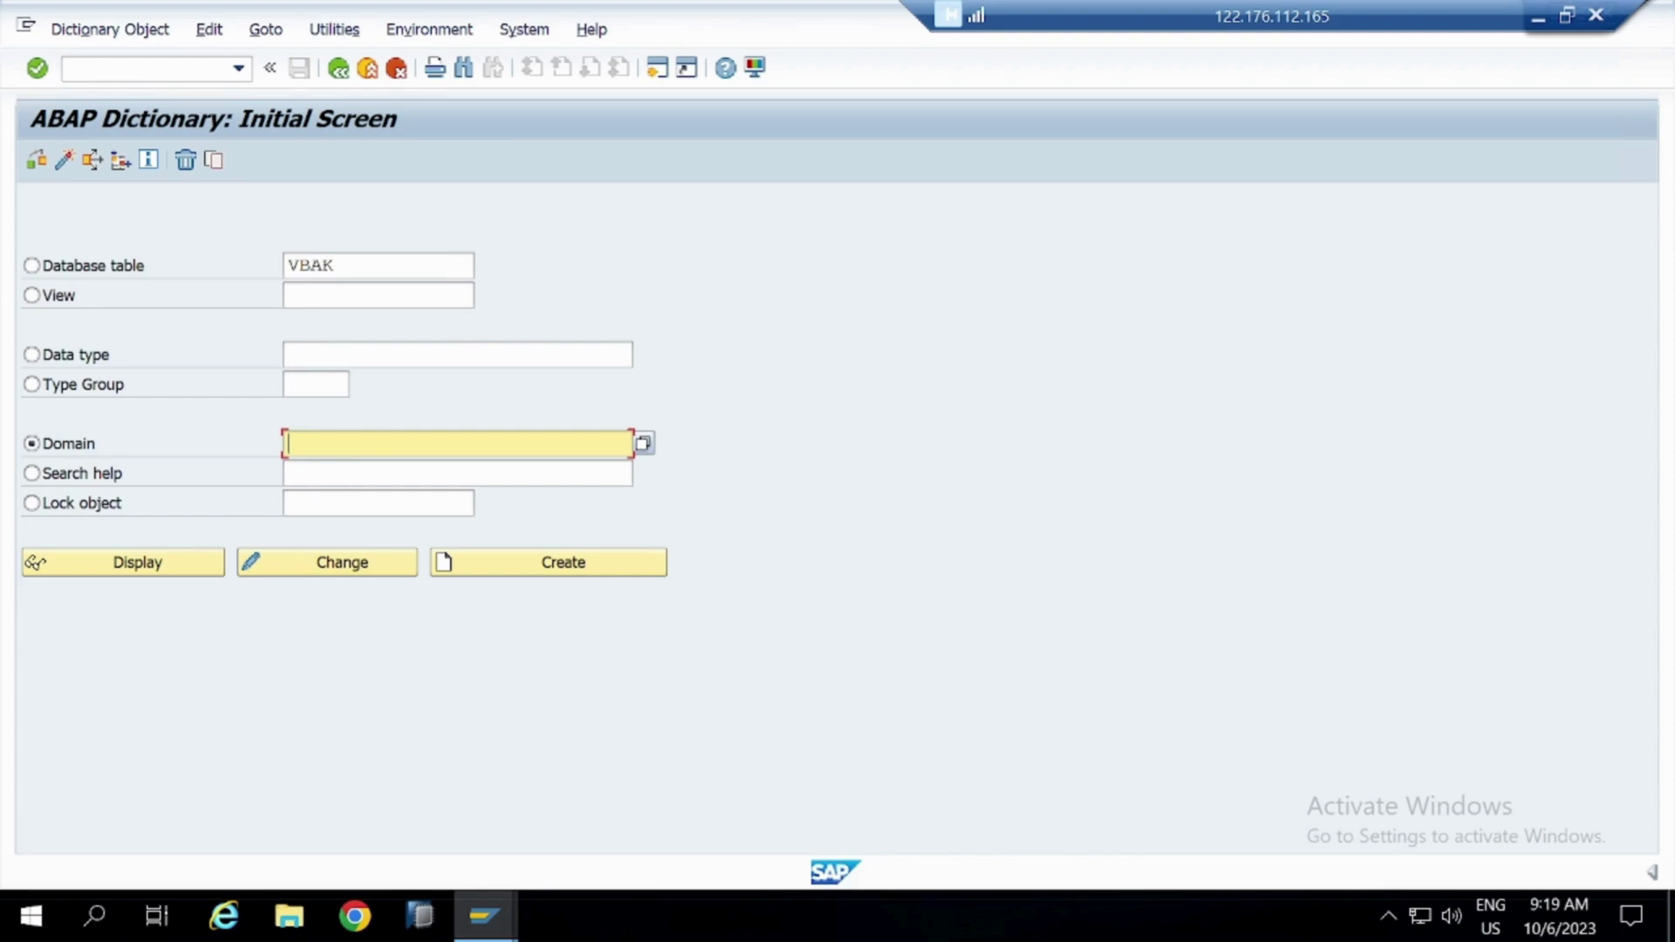
type("ZSR")
key("BackSpace")
type("1")
type("_EMPLOYEE")
type("_ID")
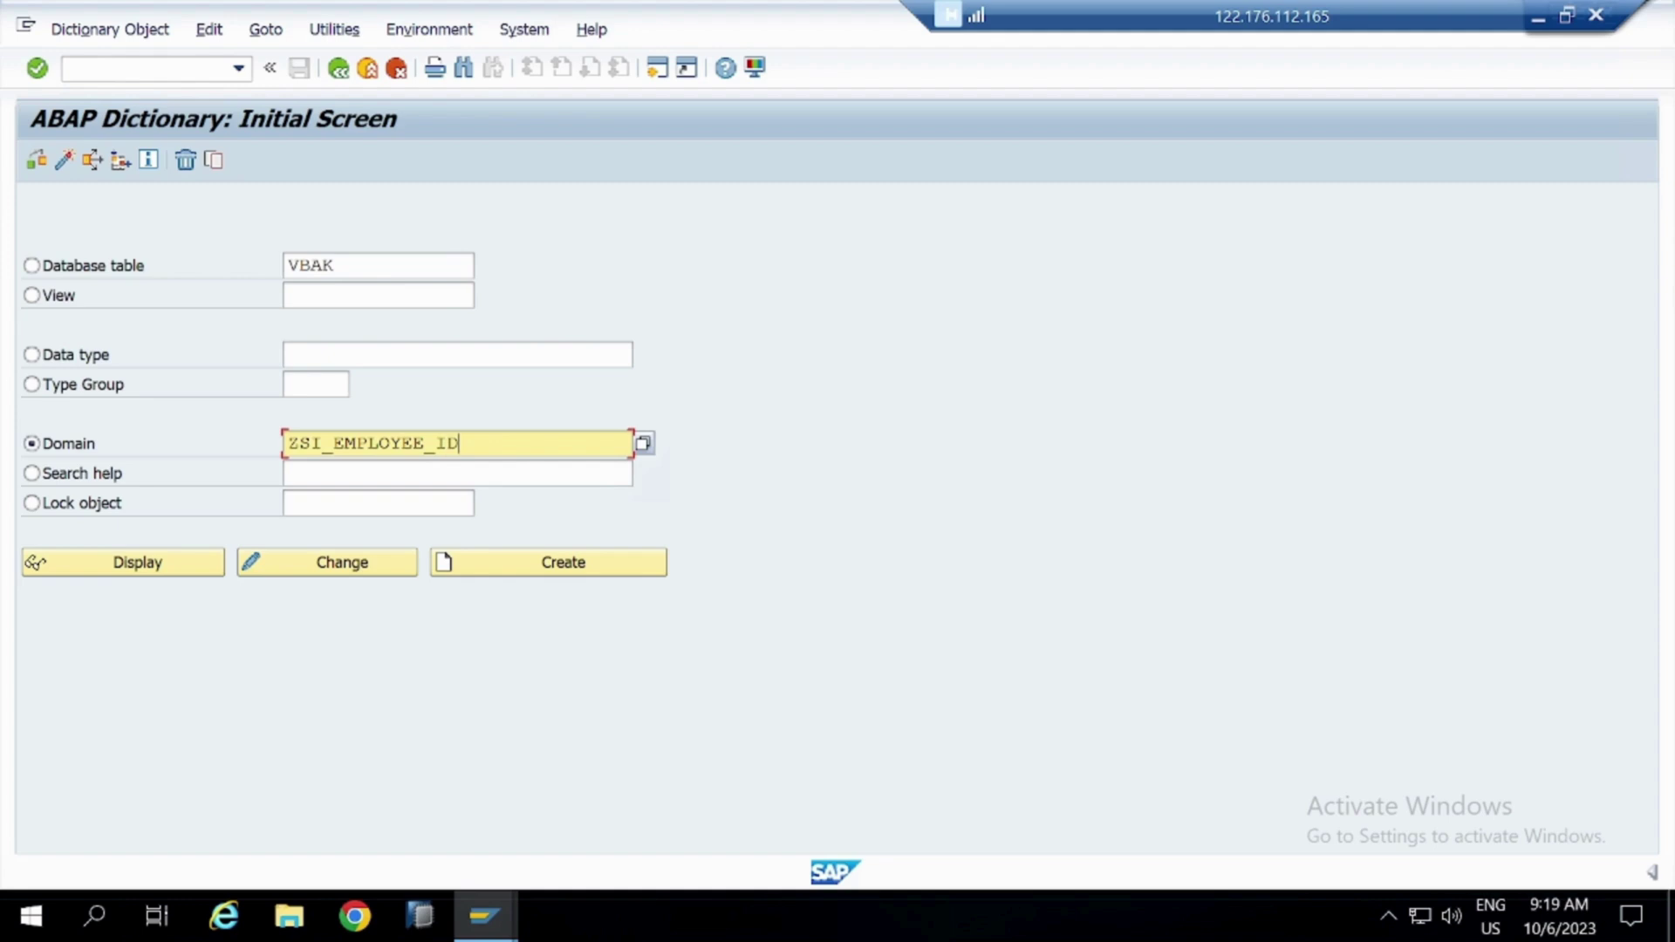
left_click(555, 579)
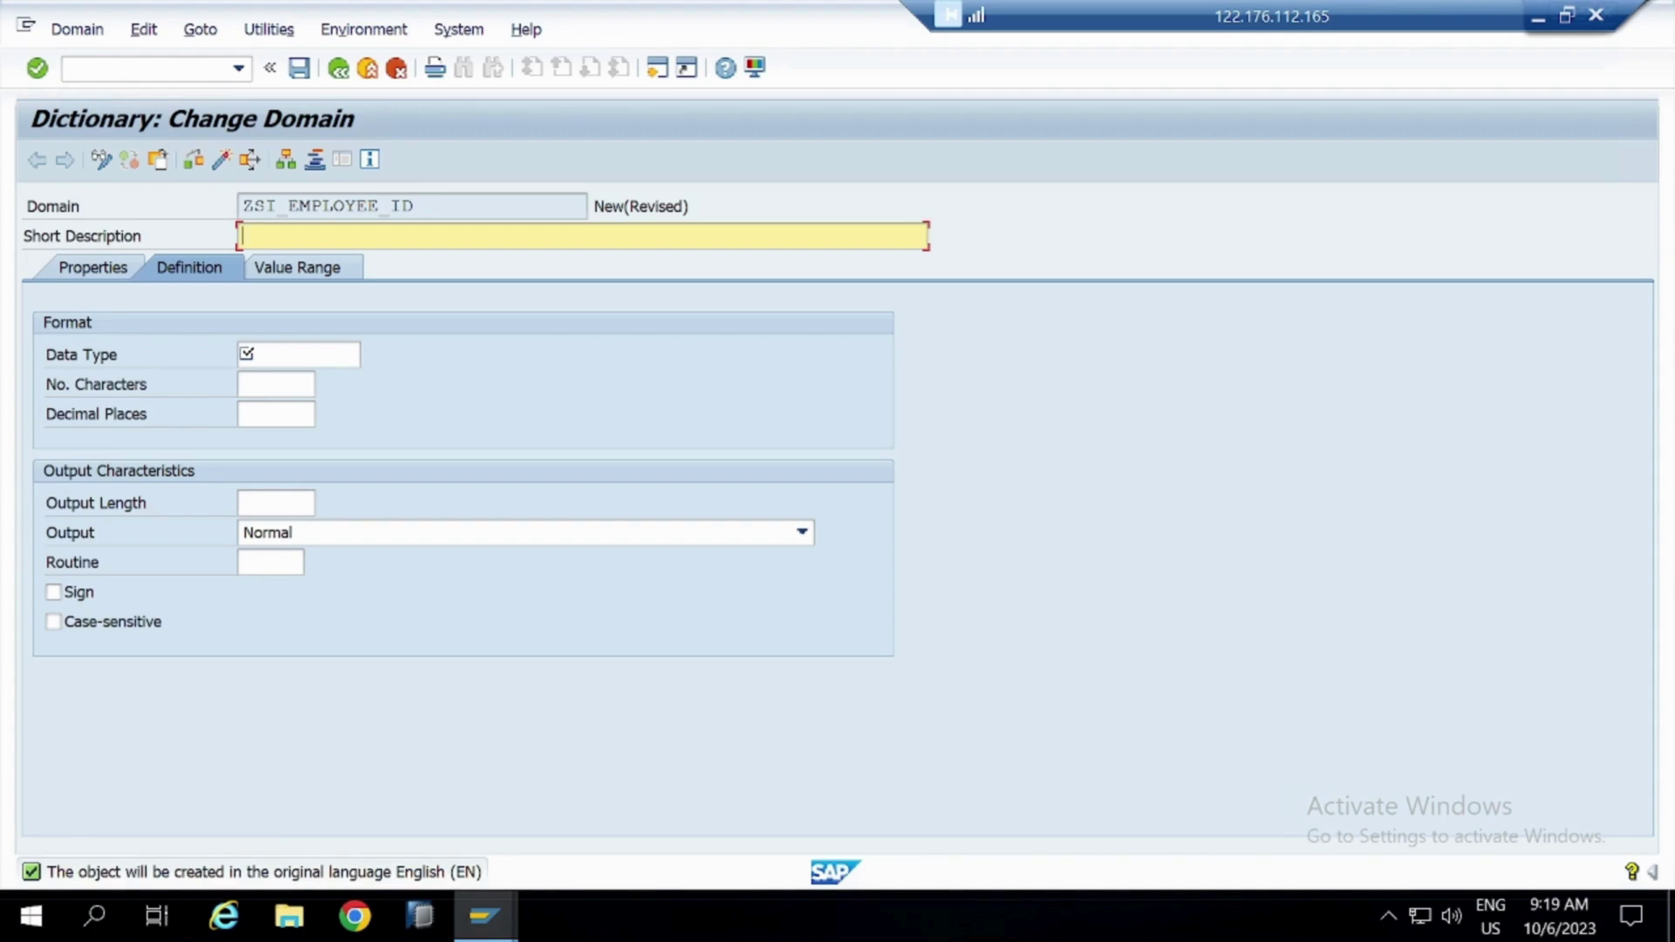
Enter Employee Id as the domain's short description
type("Employee Id")
left_click_drag(277, 207, 380, 207)
key("Tab")
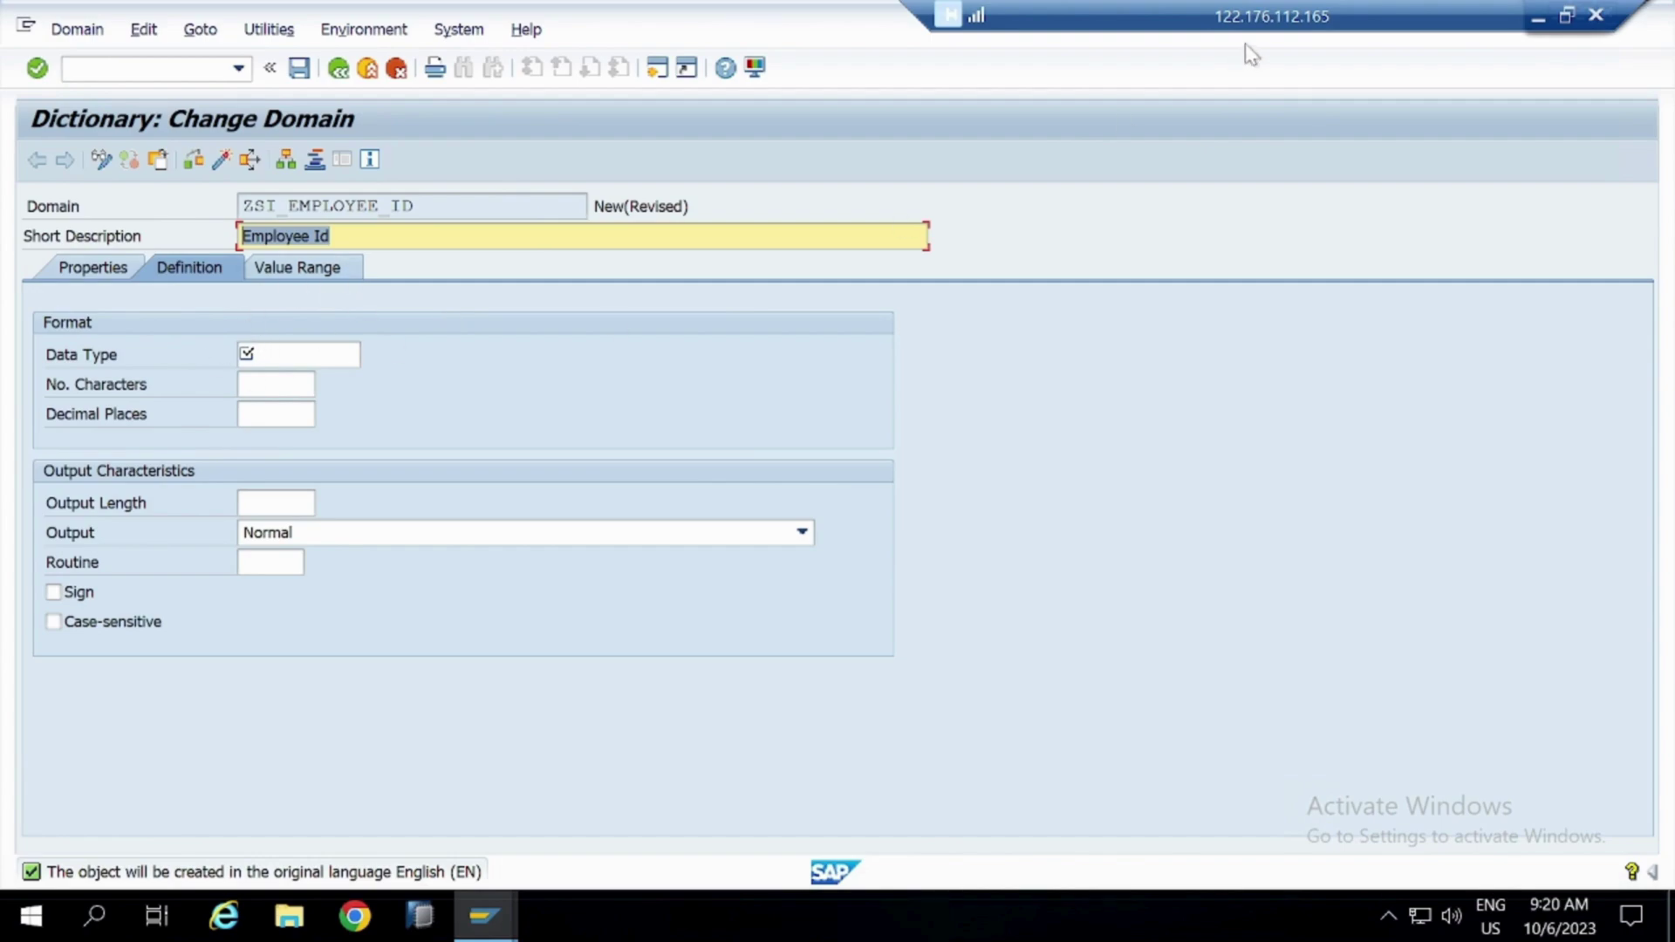
Switch to the Excel field list and check the data type and length for Employee Id in the Employee Table
left_click(1540, 16)
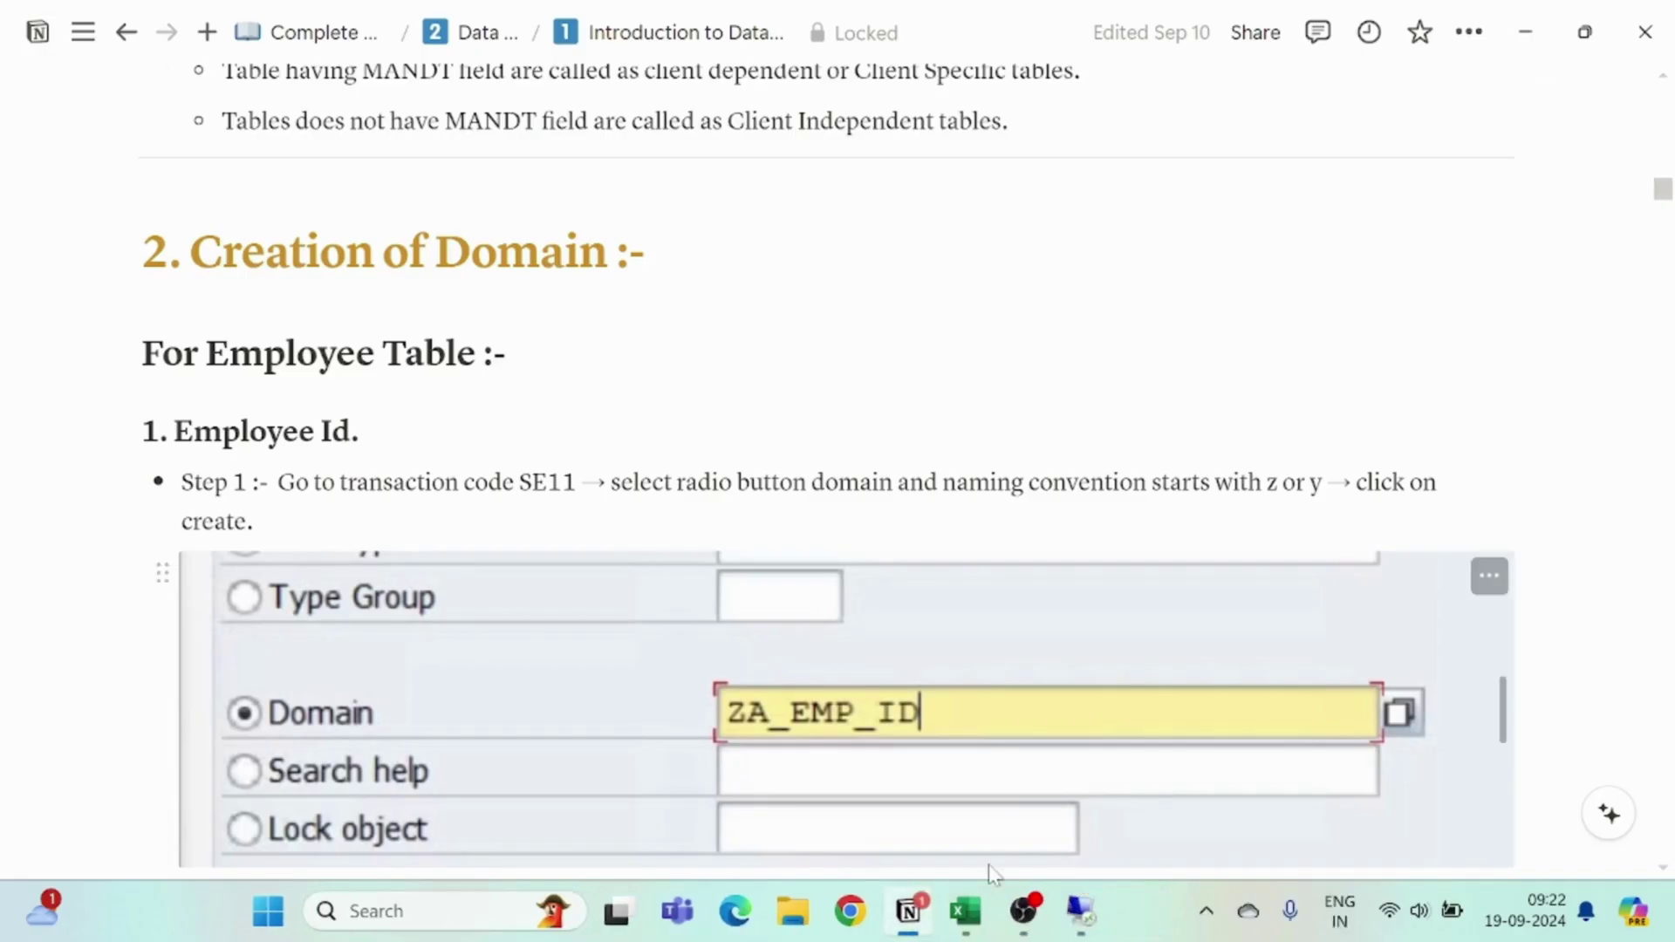
left_click(965, 912)
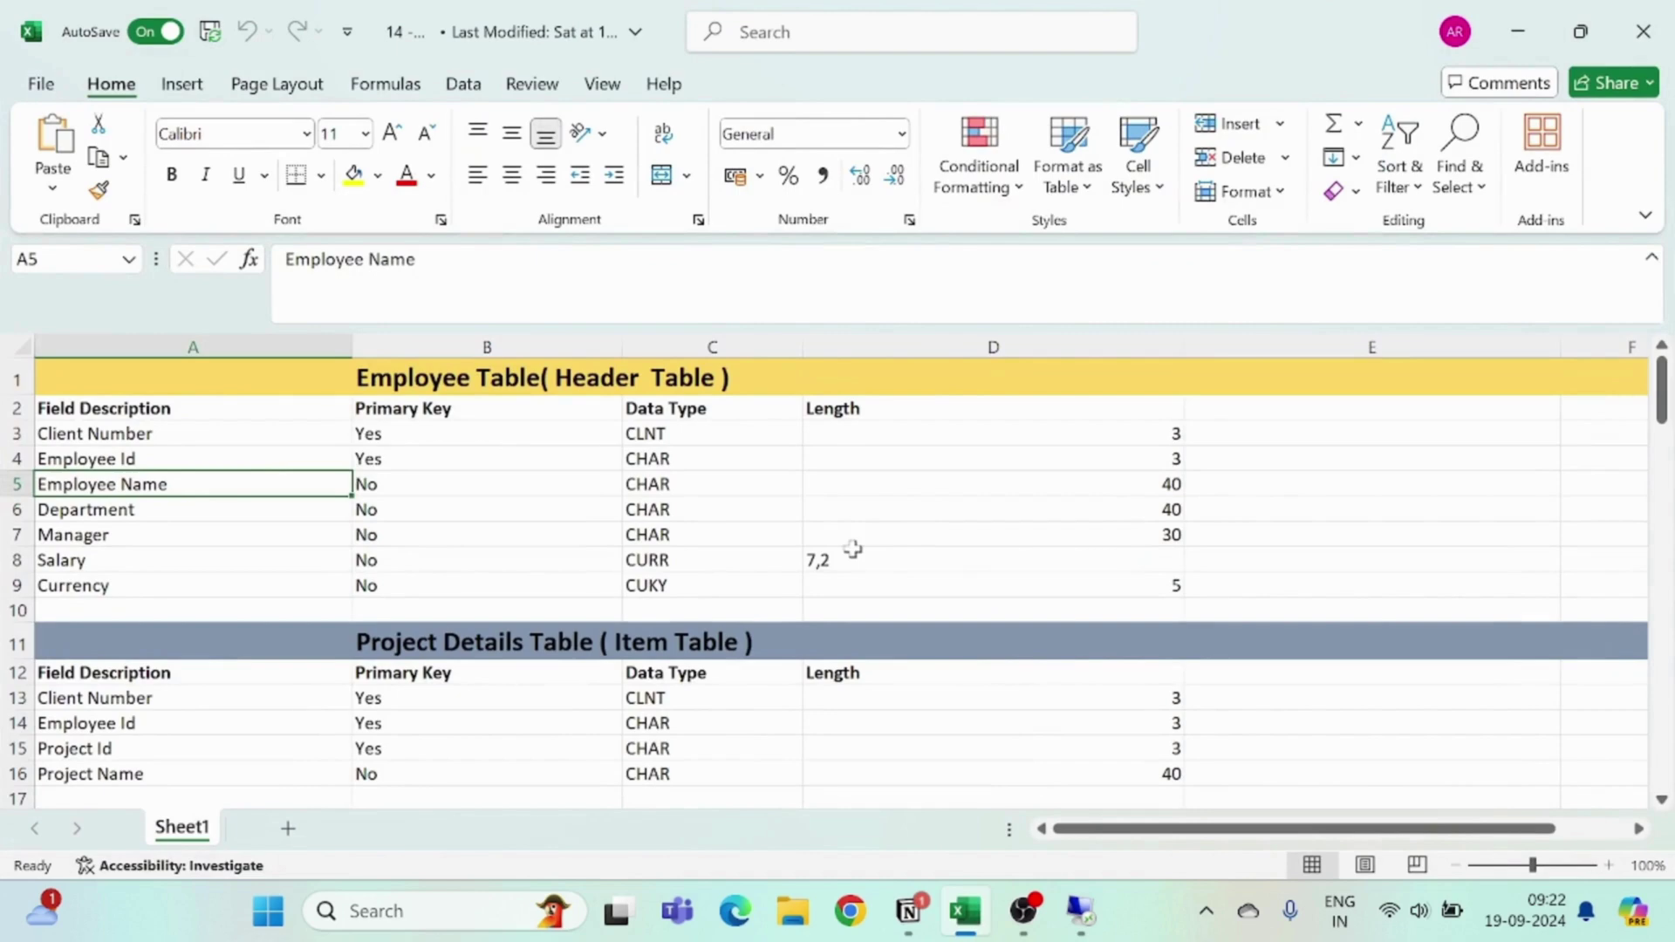
left_click(251, 458)
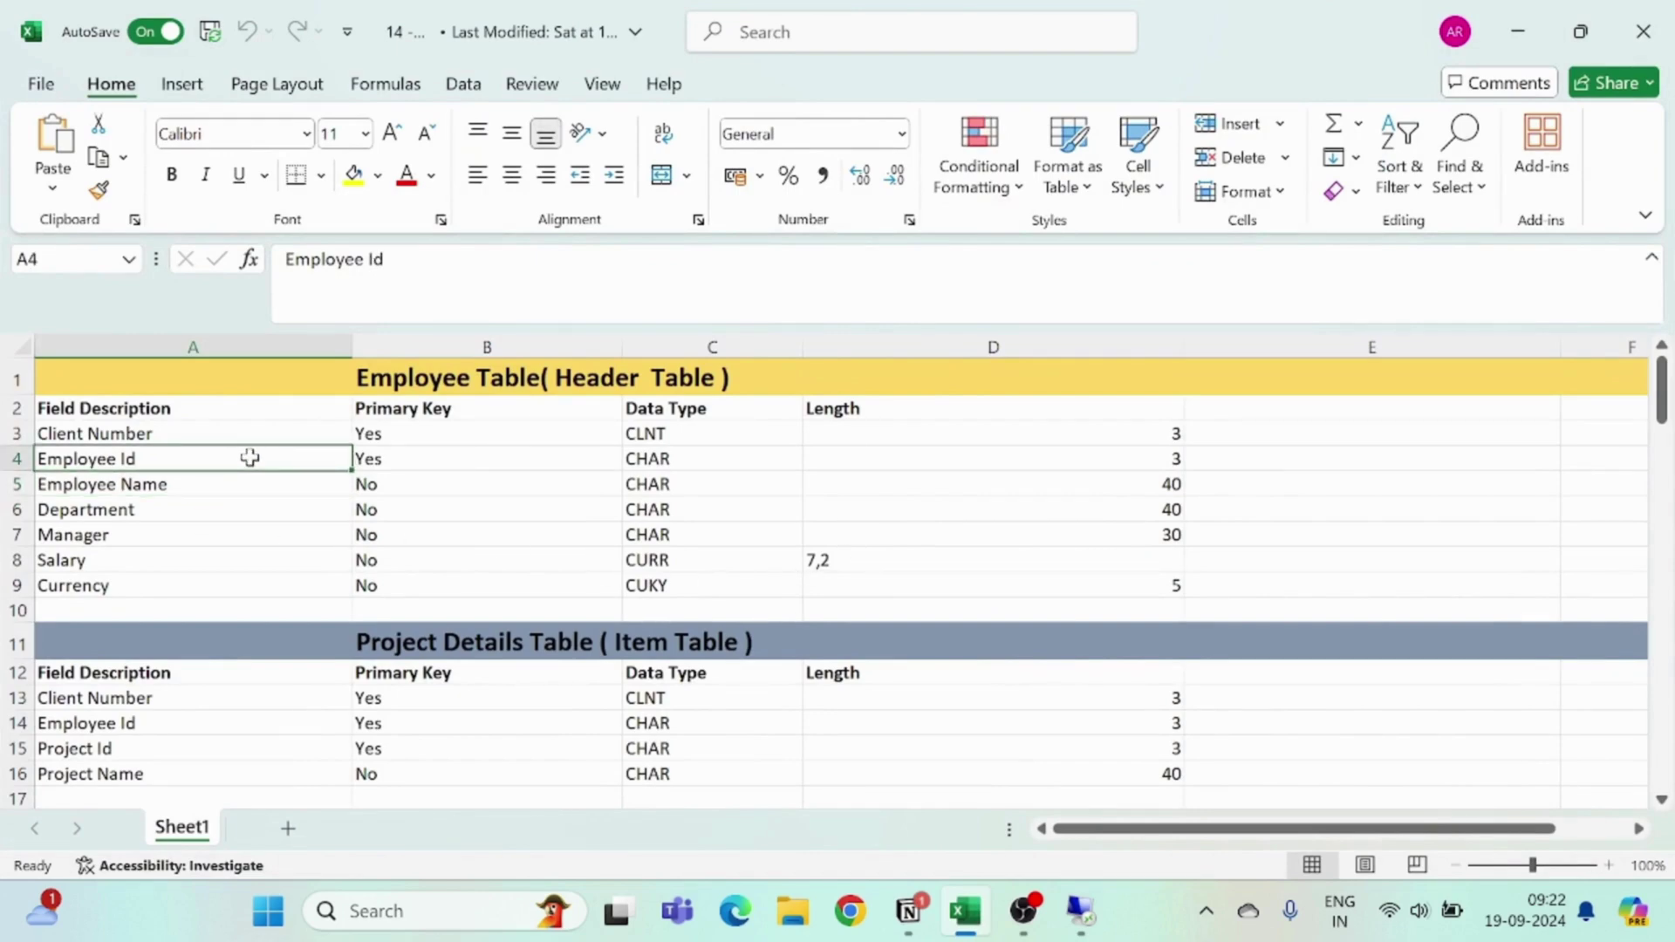
left_click(739, 465)
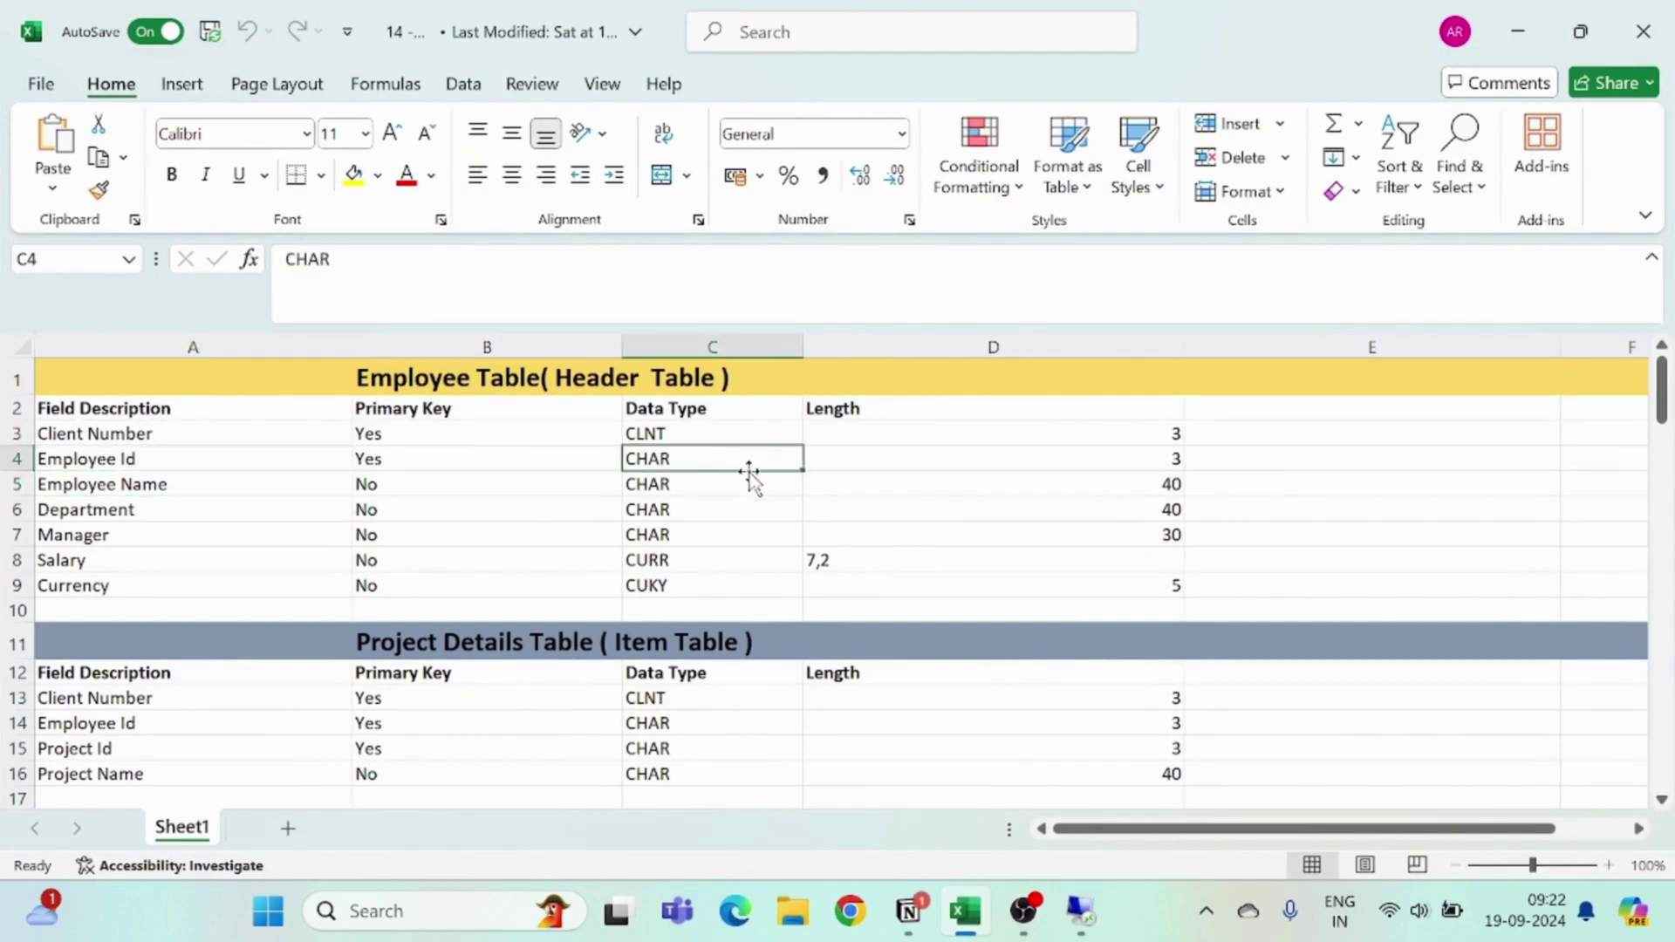
left_click(1000, 457)
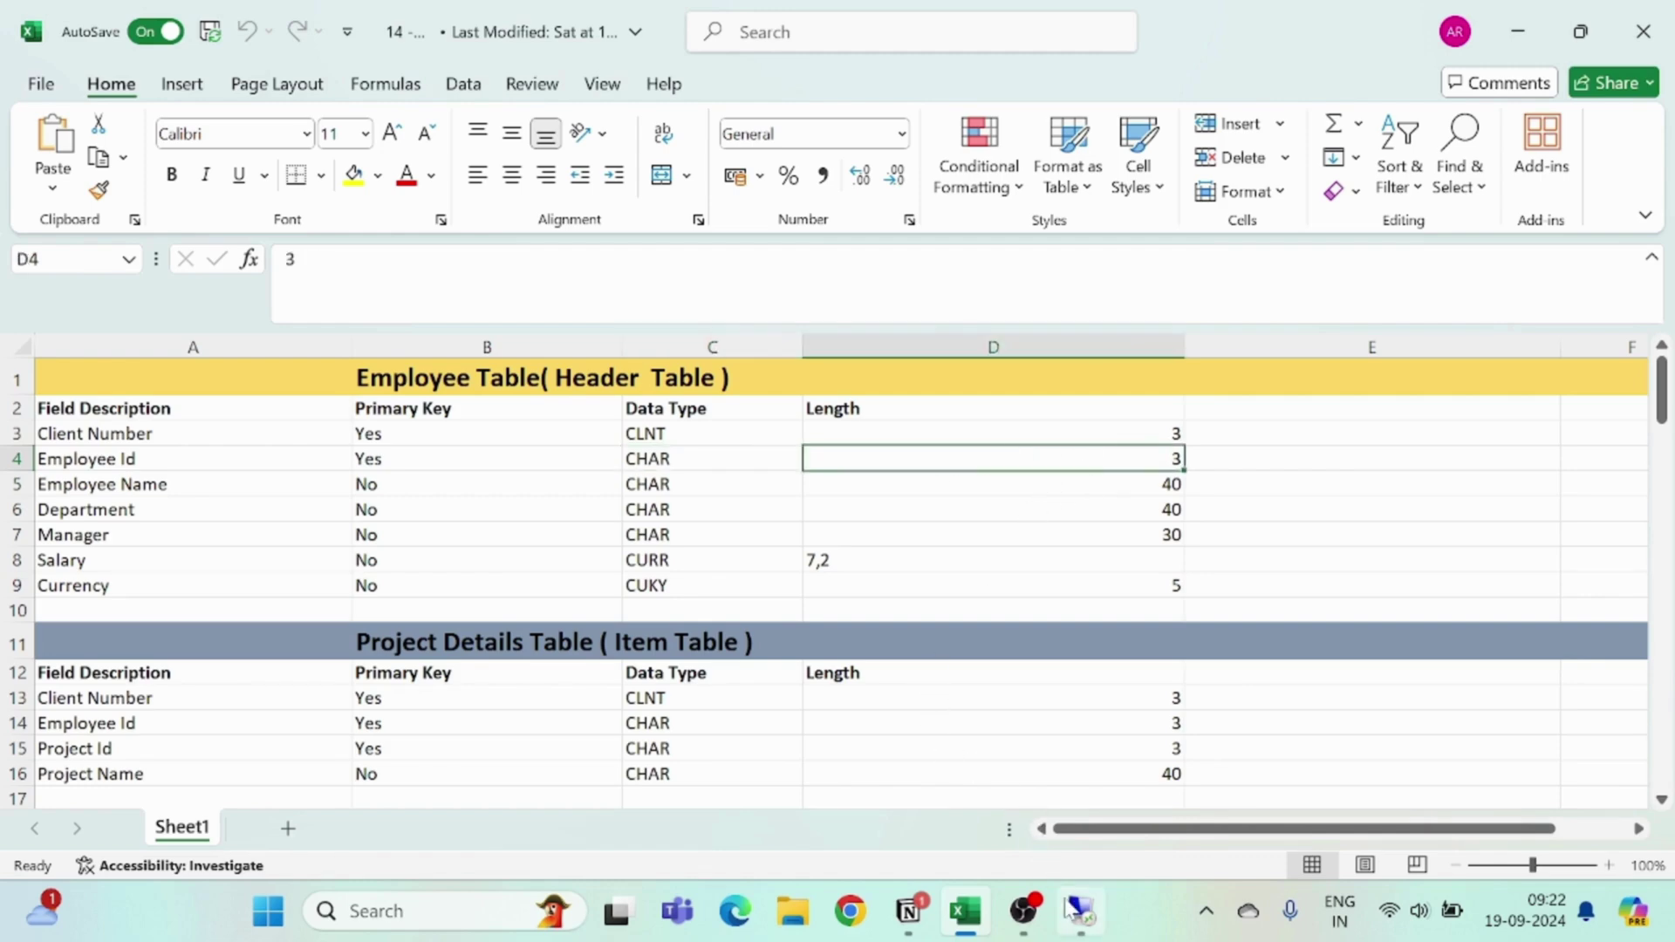
Return to the SAP session and set the domain's data type to CHAR with 4 characters
left_click(1069, 911)
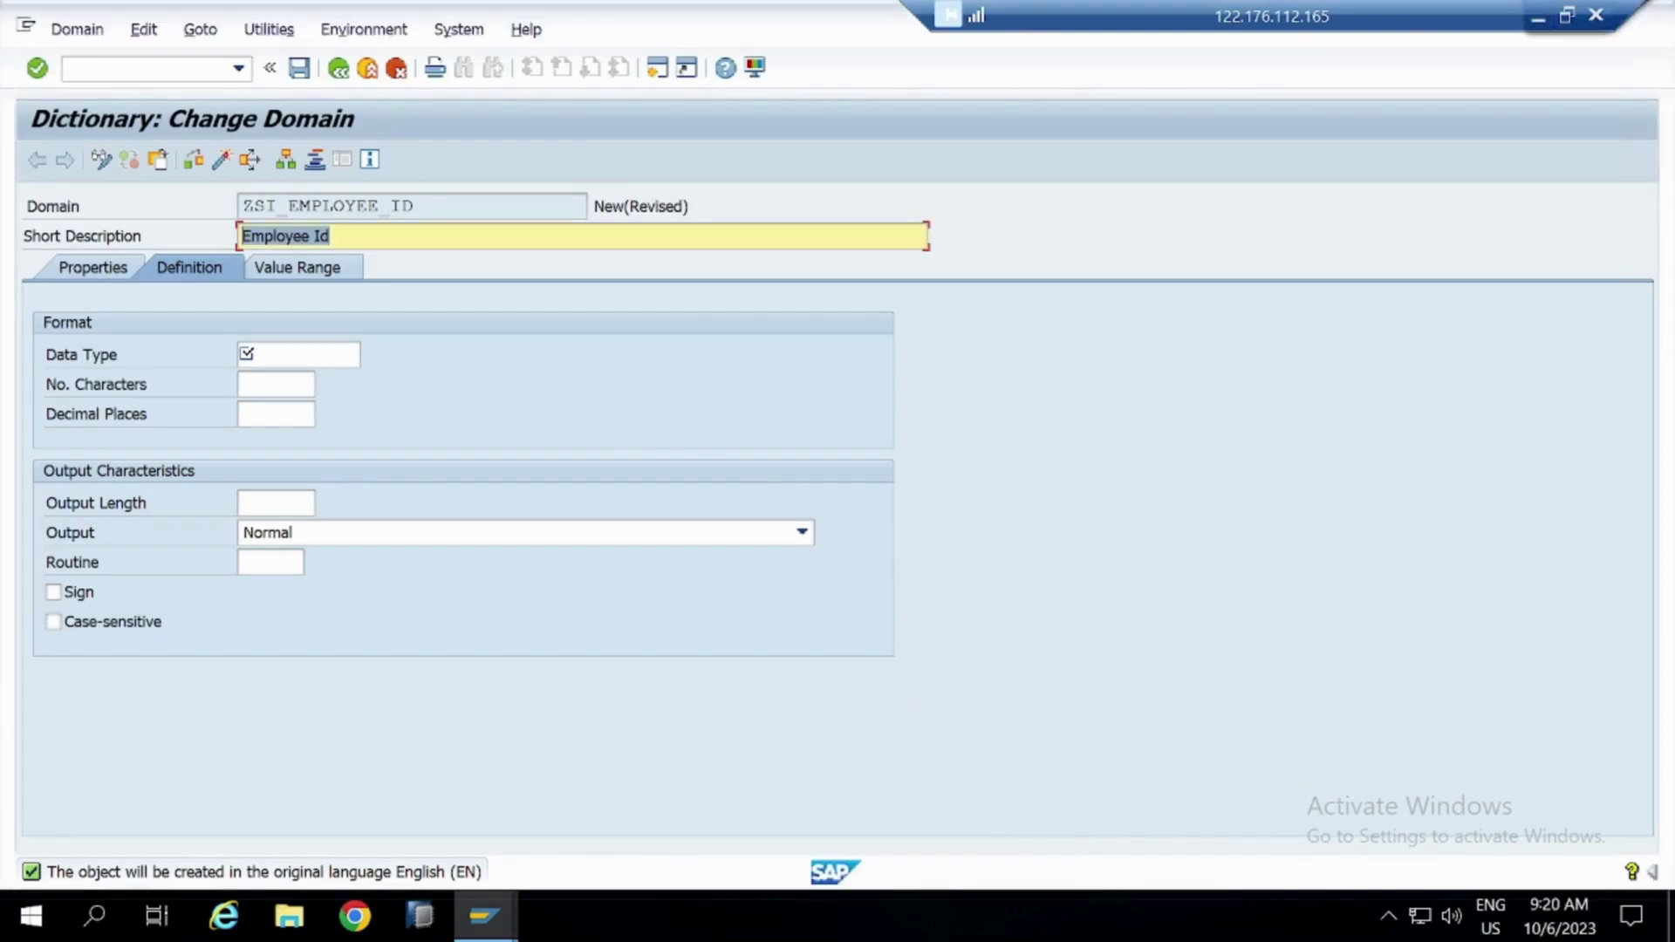
left_click(298, 355)
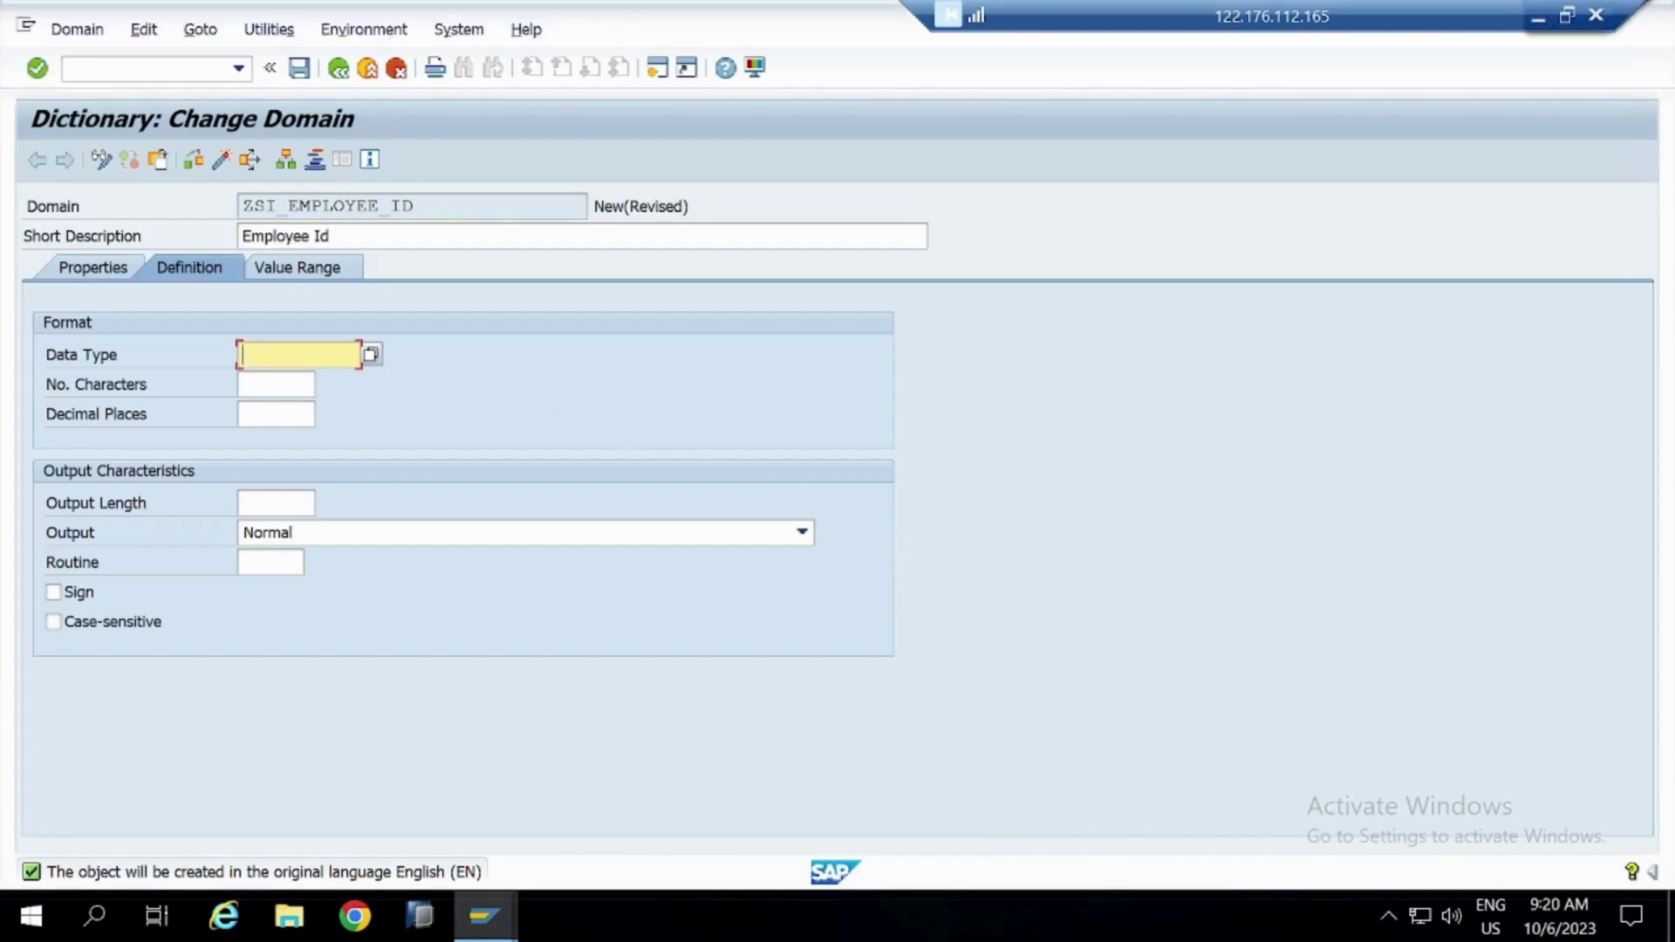
left_click(371, 355)
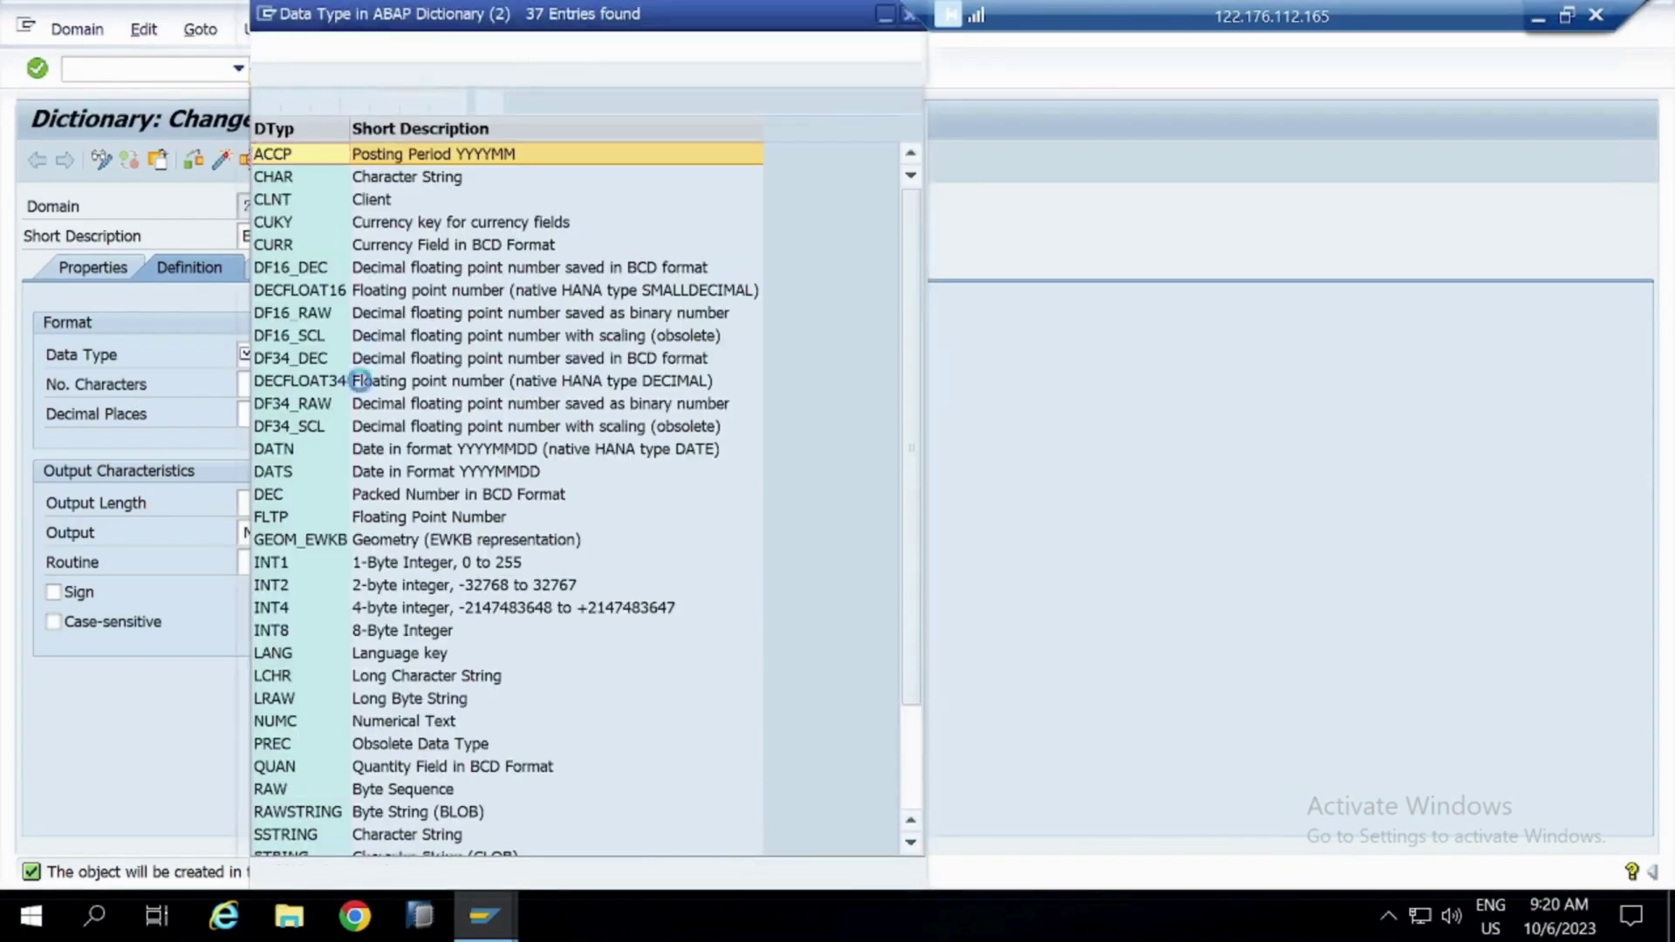
double_click(310, 178)
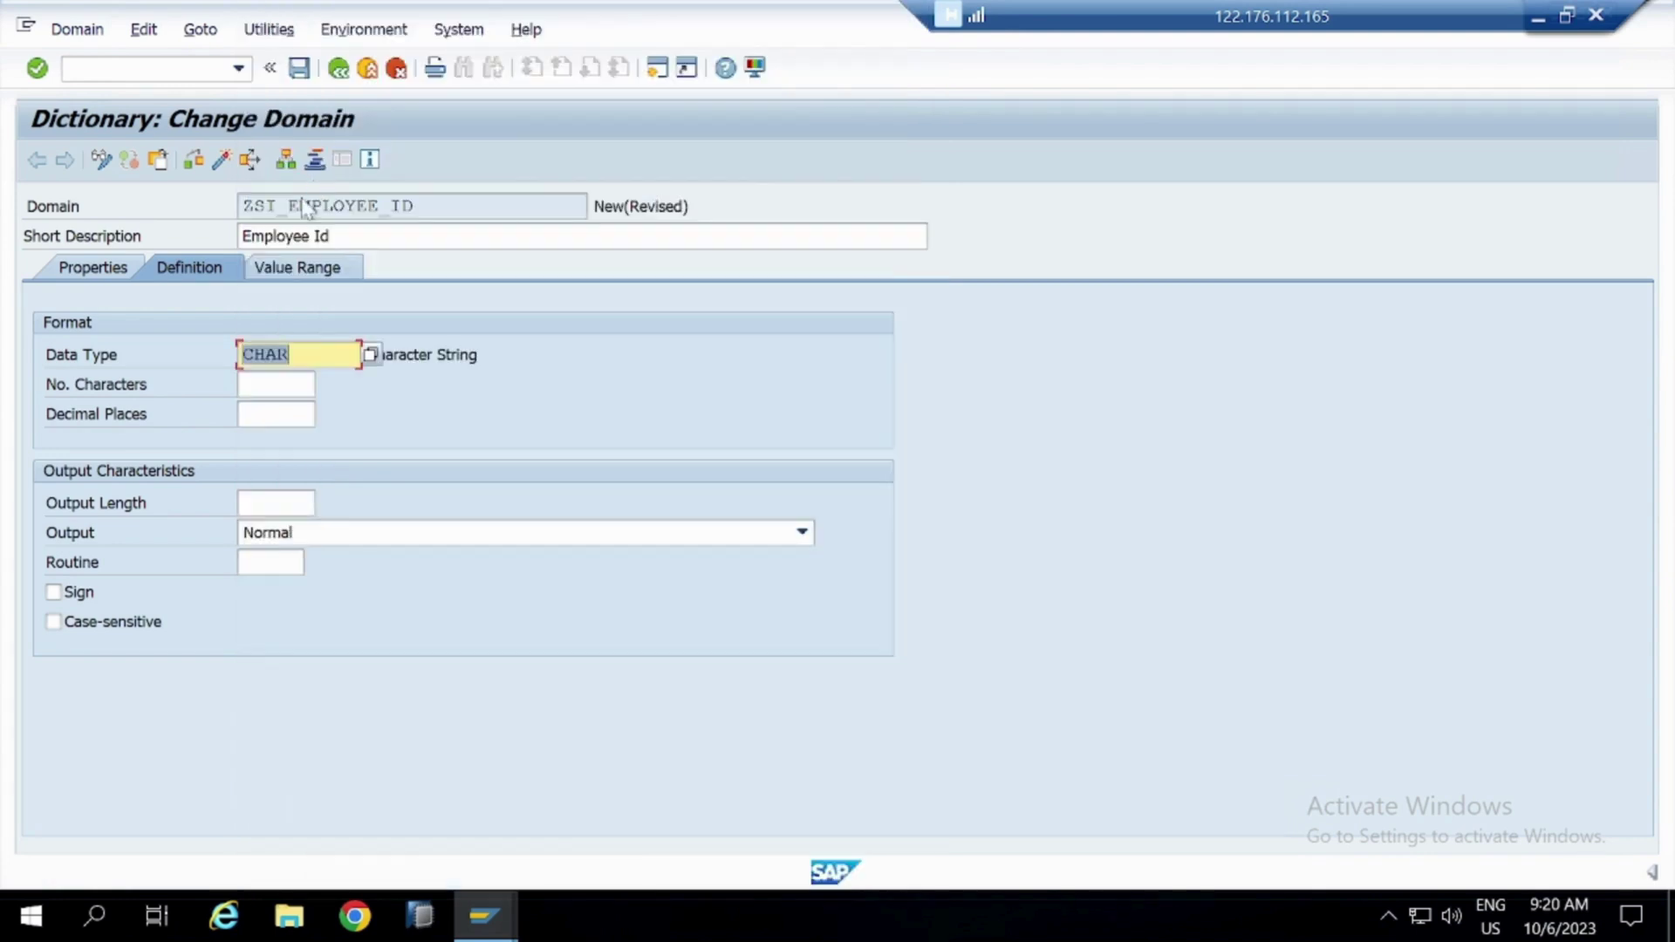
key("Tab")
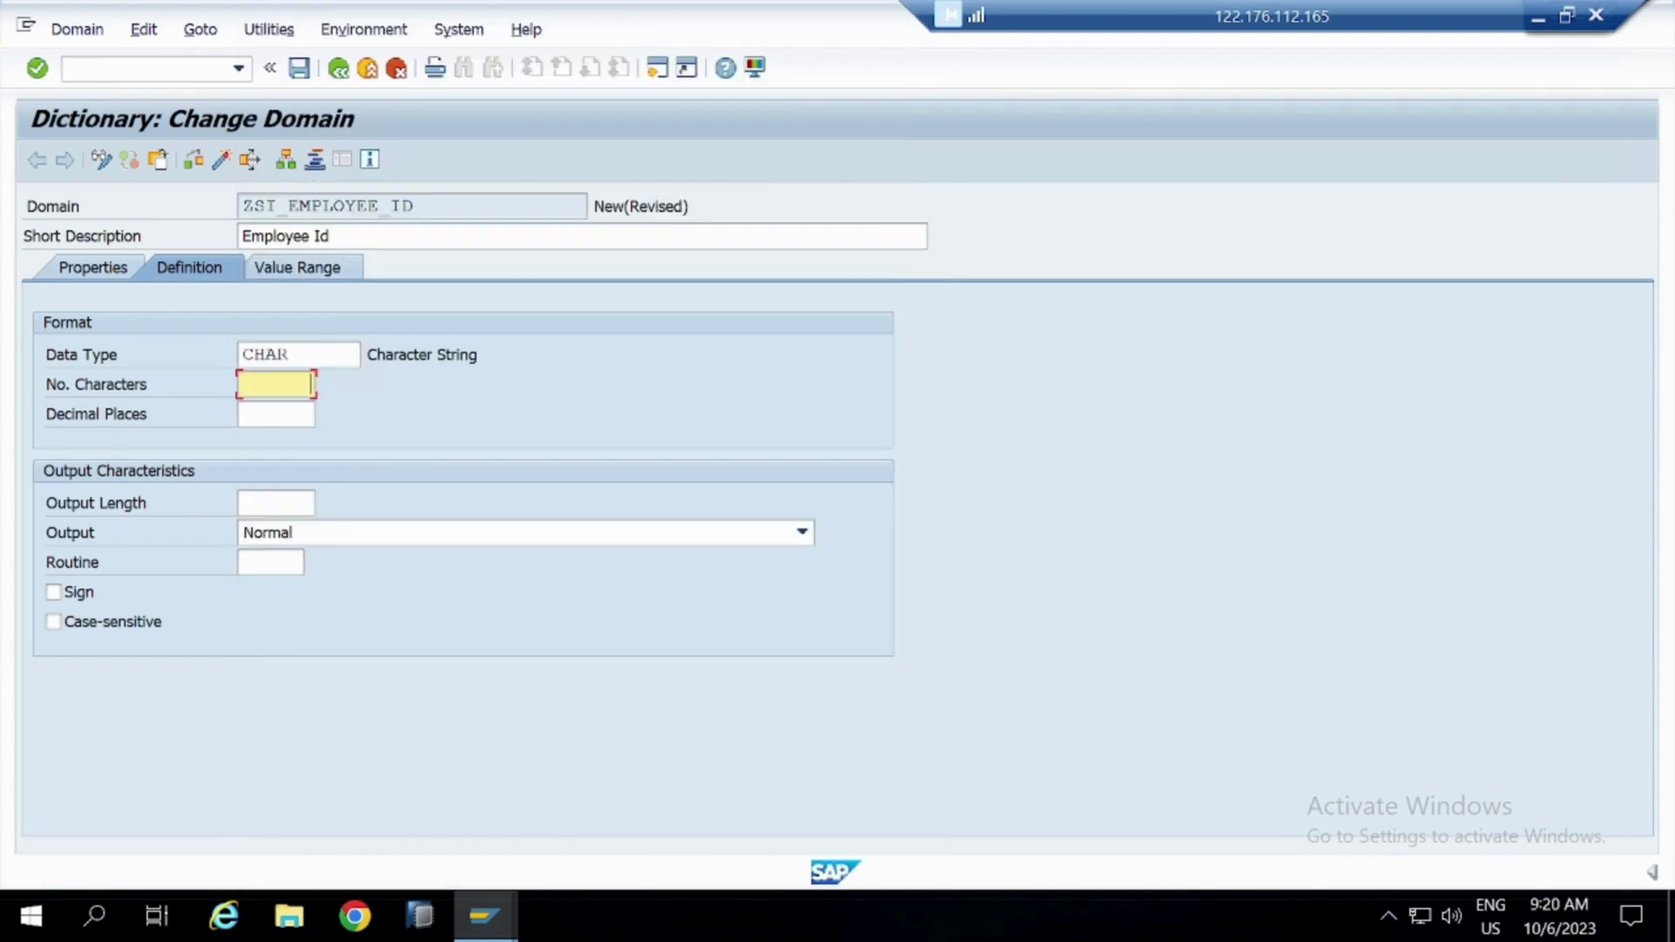
type("4")
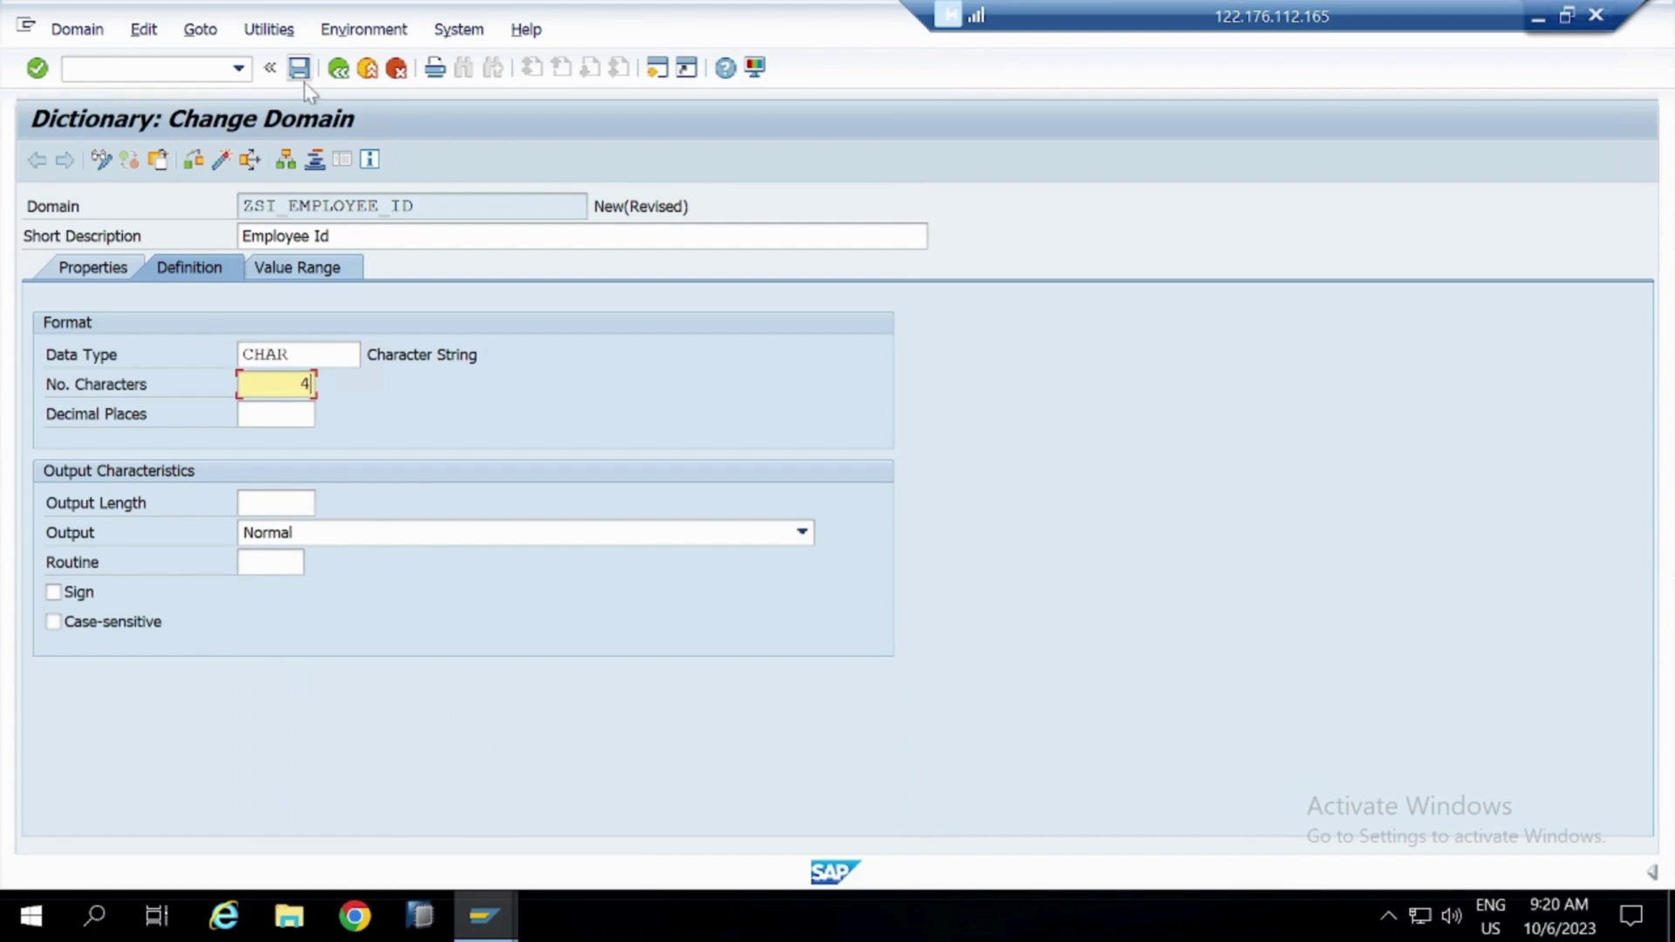
left_click(299, 70)
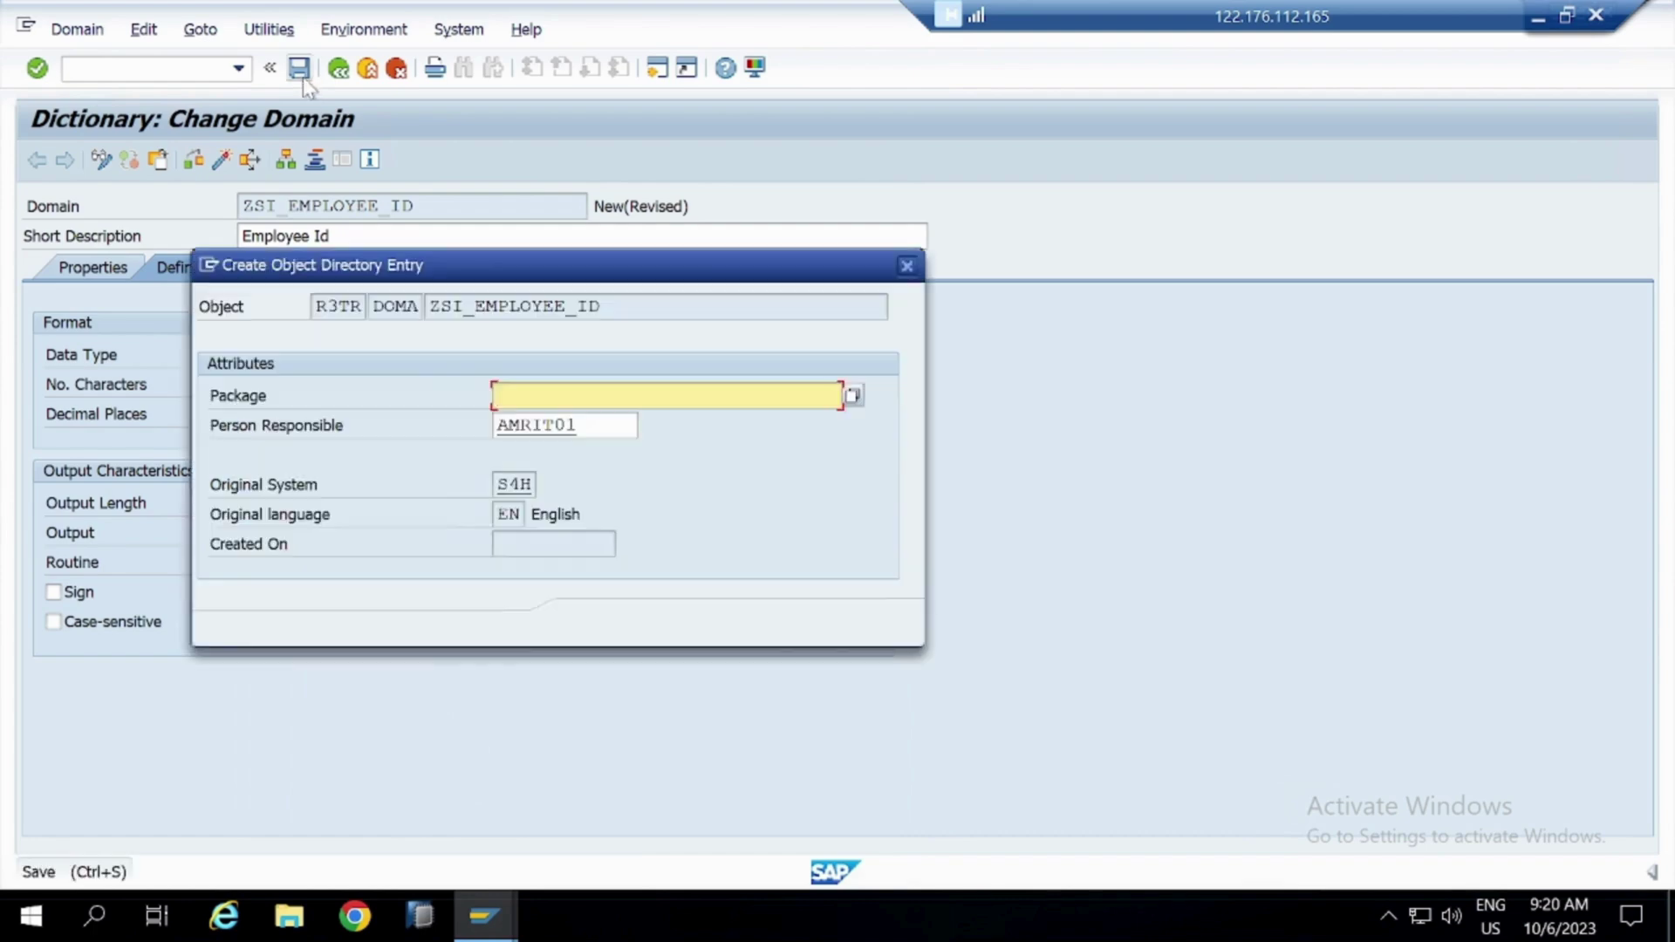
left_click(906, 270)
left_click(818, 592)
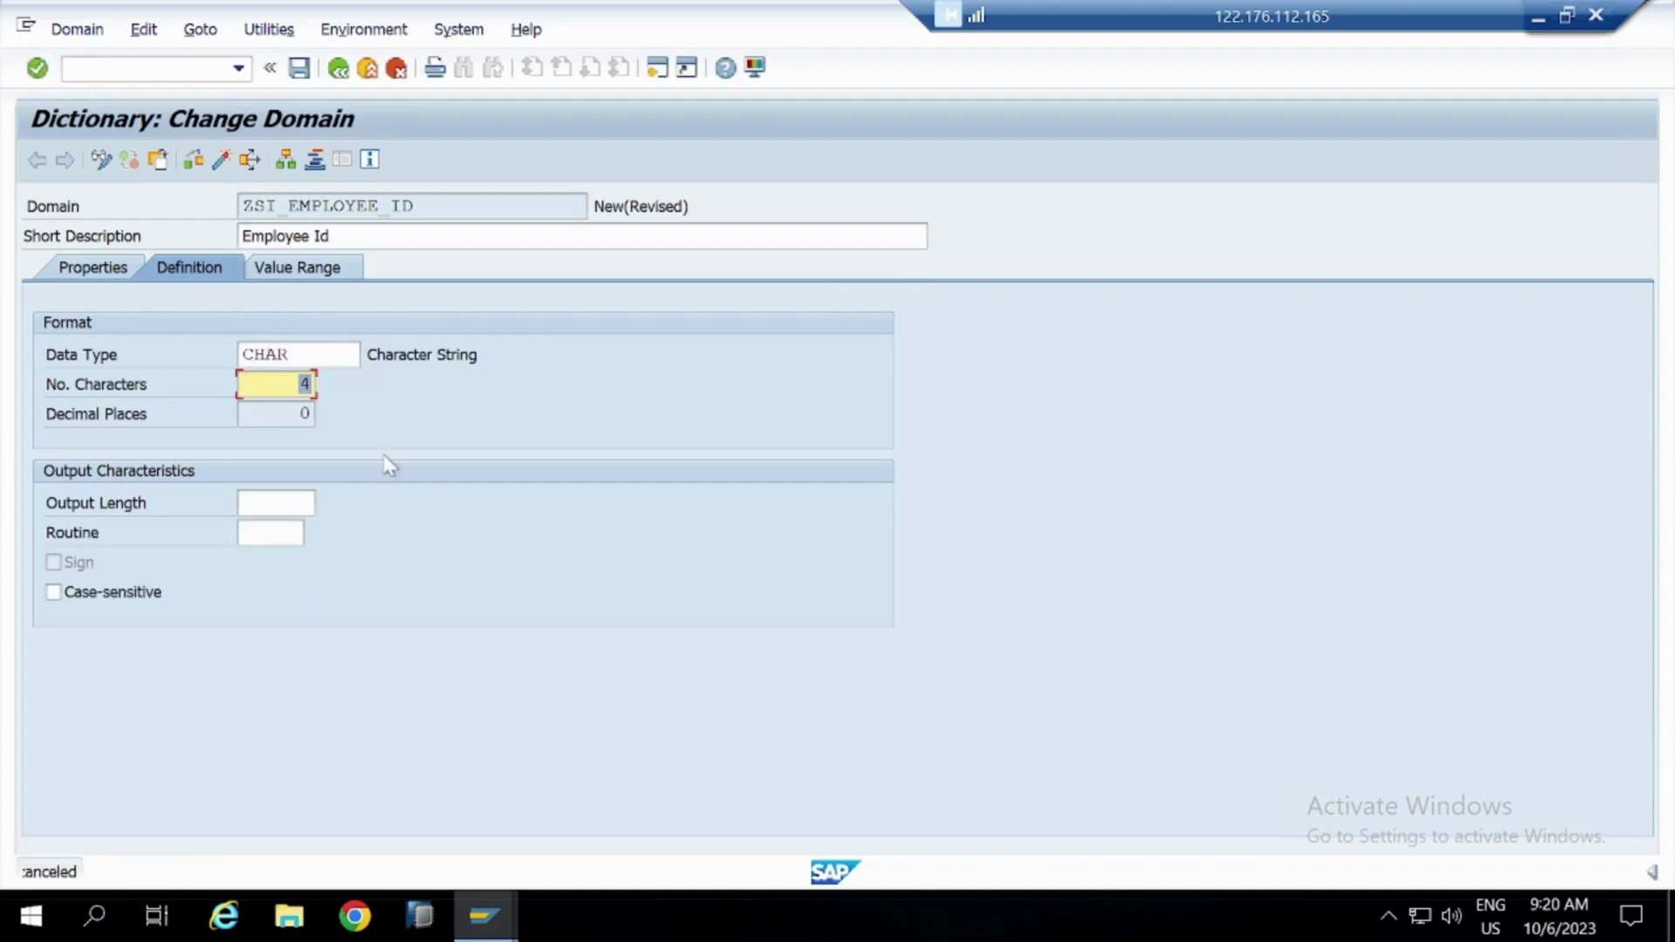
Correct the domain's number of characters to 3
key("BackSpace")
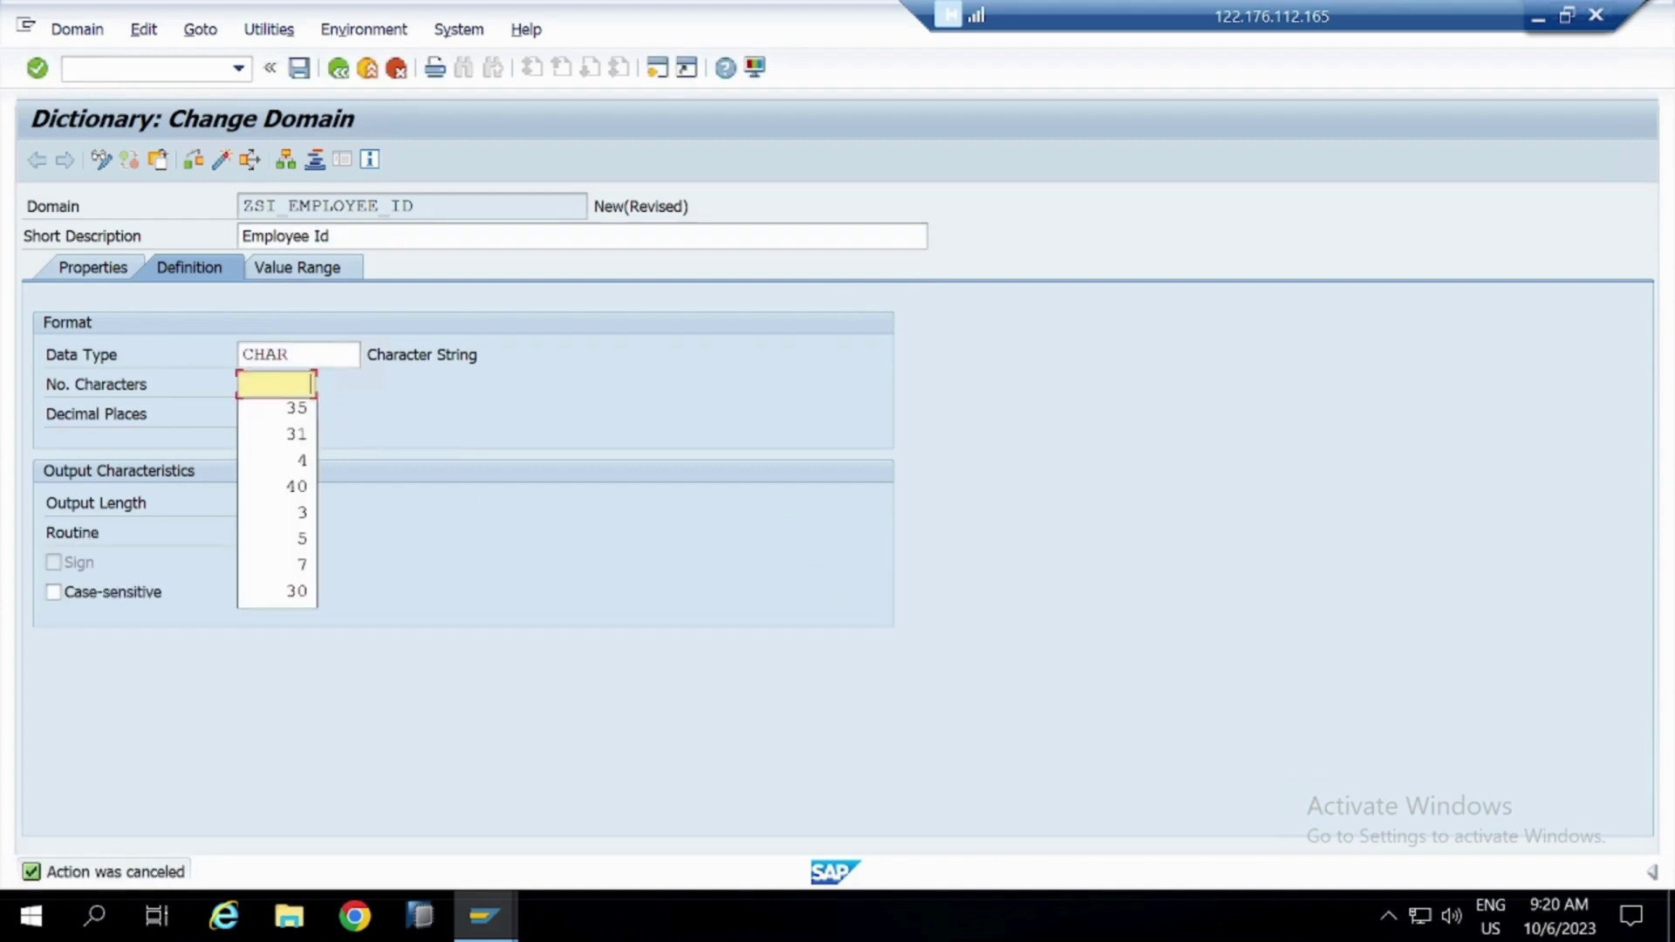
type("3")
key("Return")
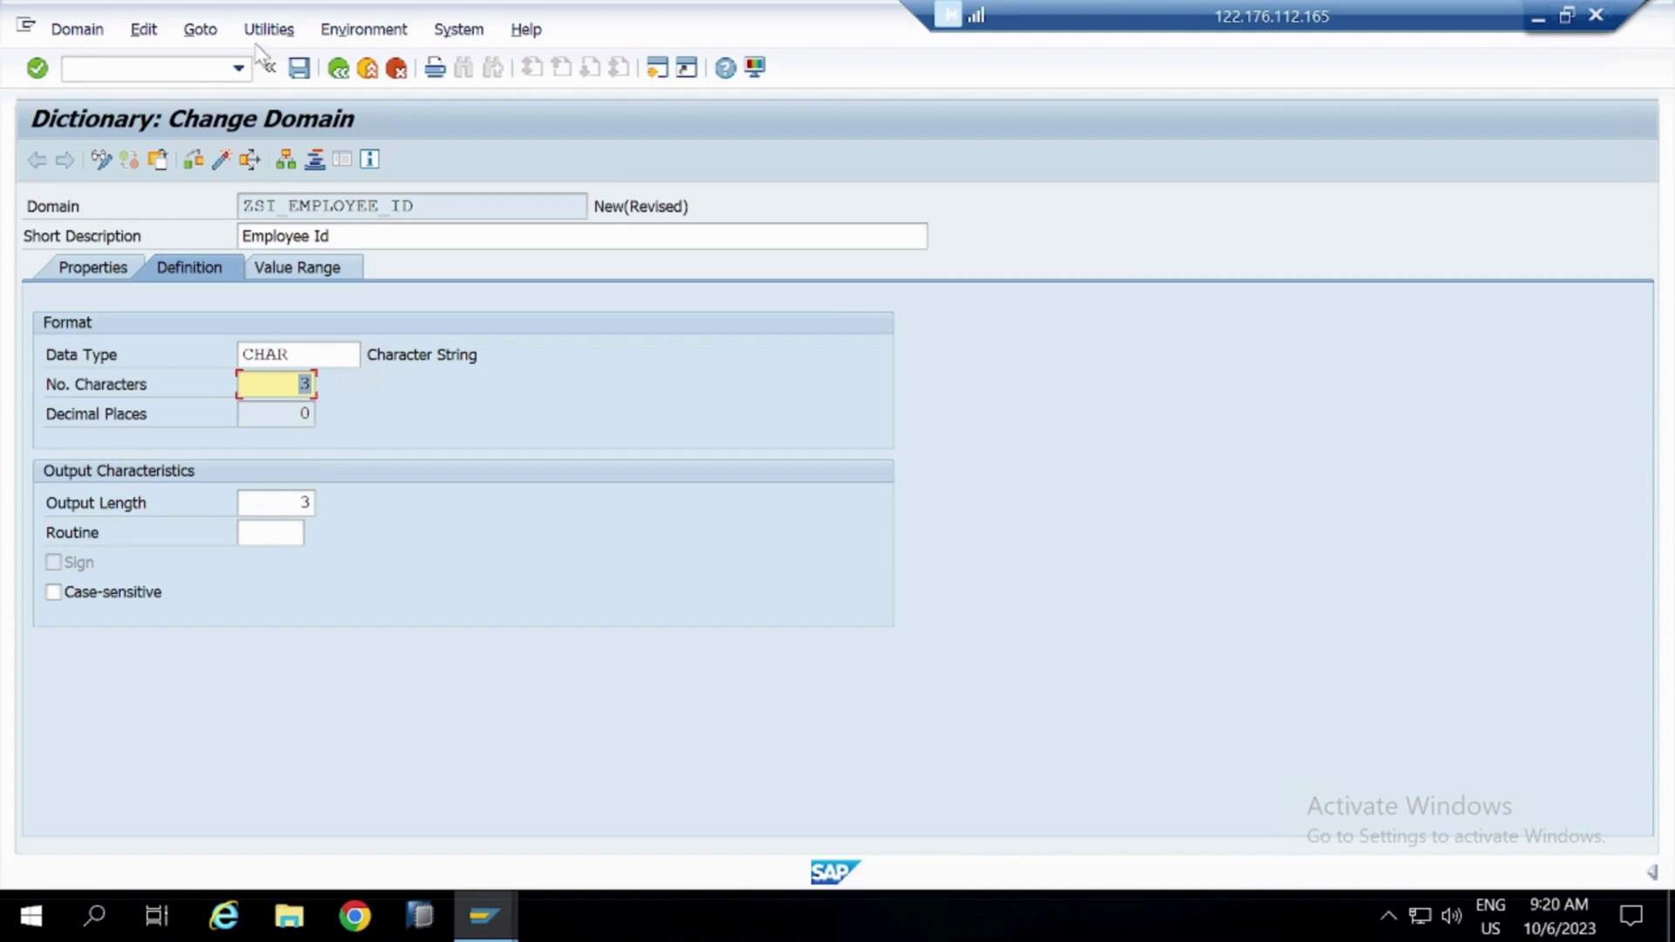
left_click(299, 68)
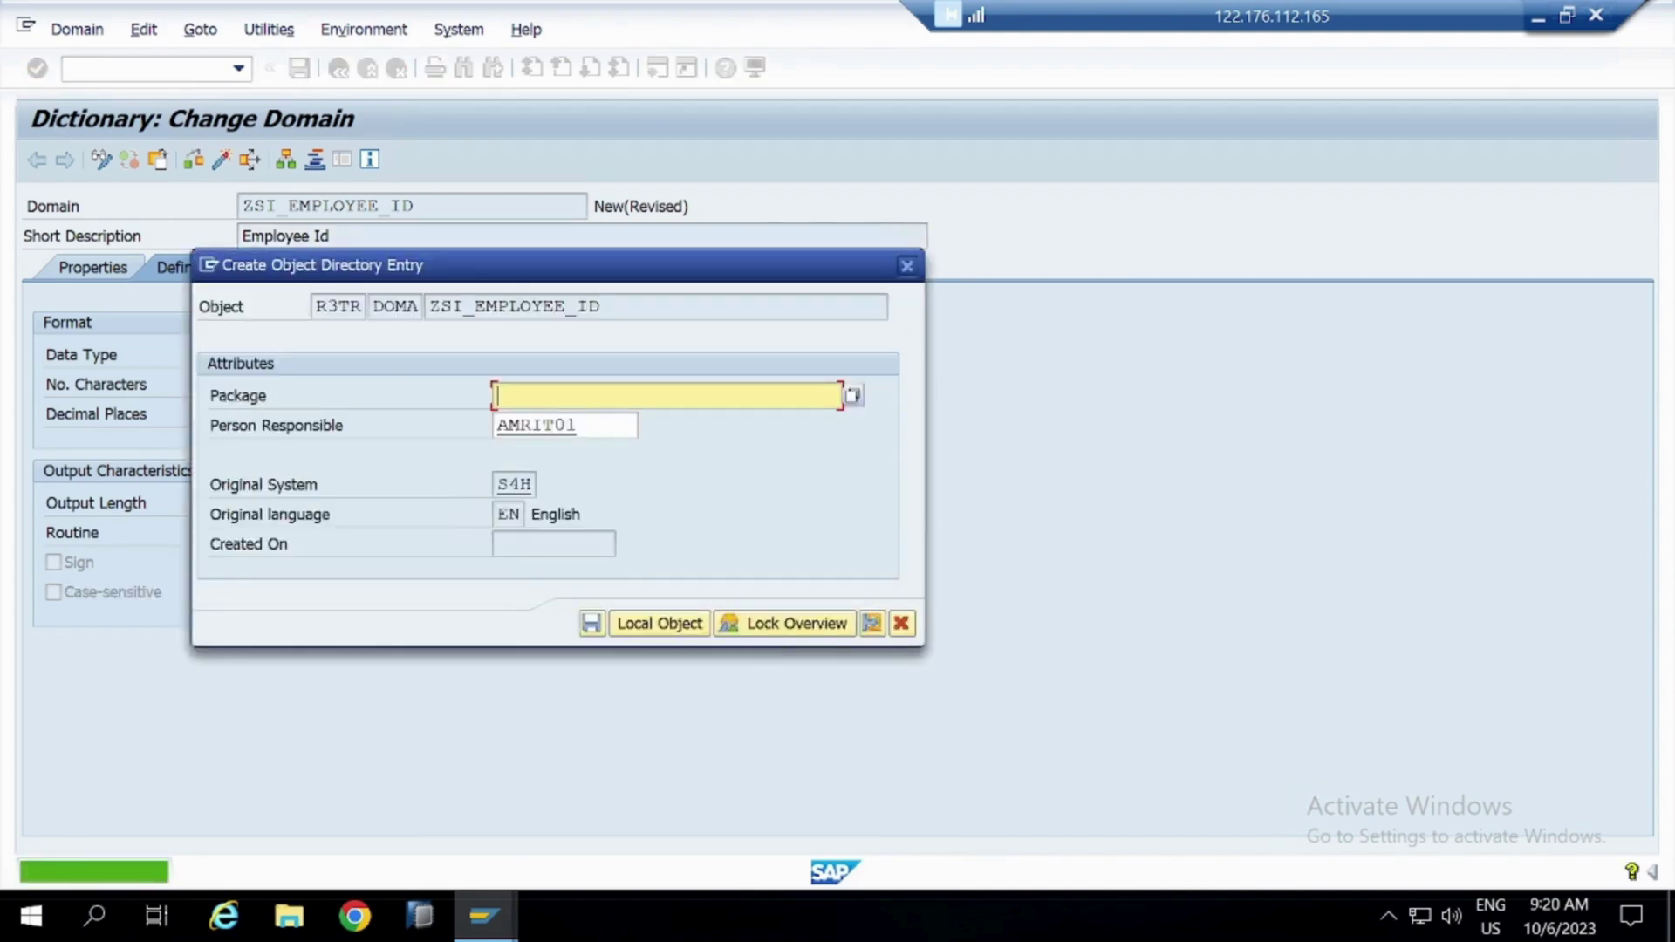
left_click(906, 266)
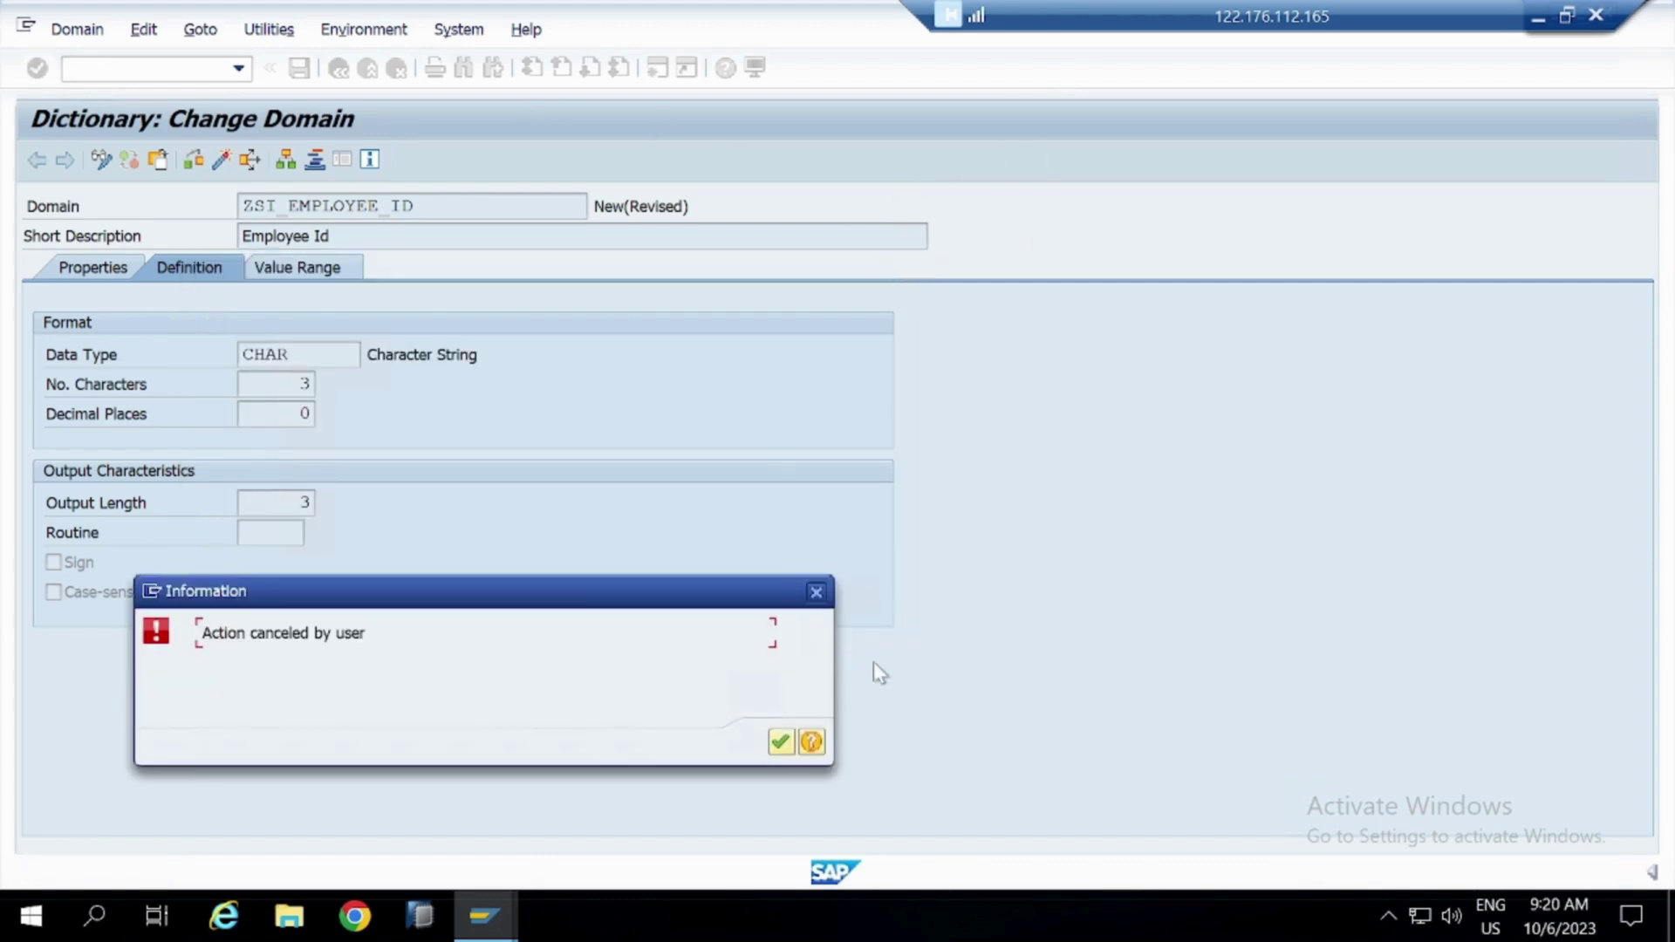
key("Return")
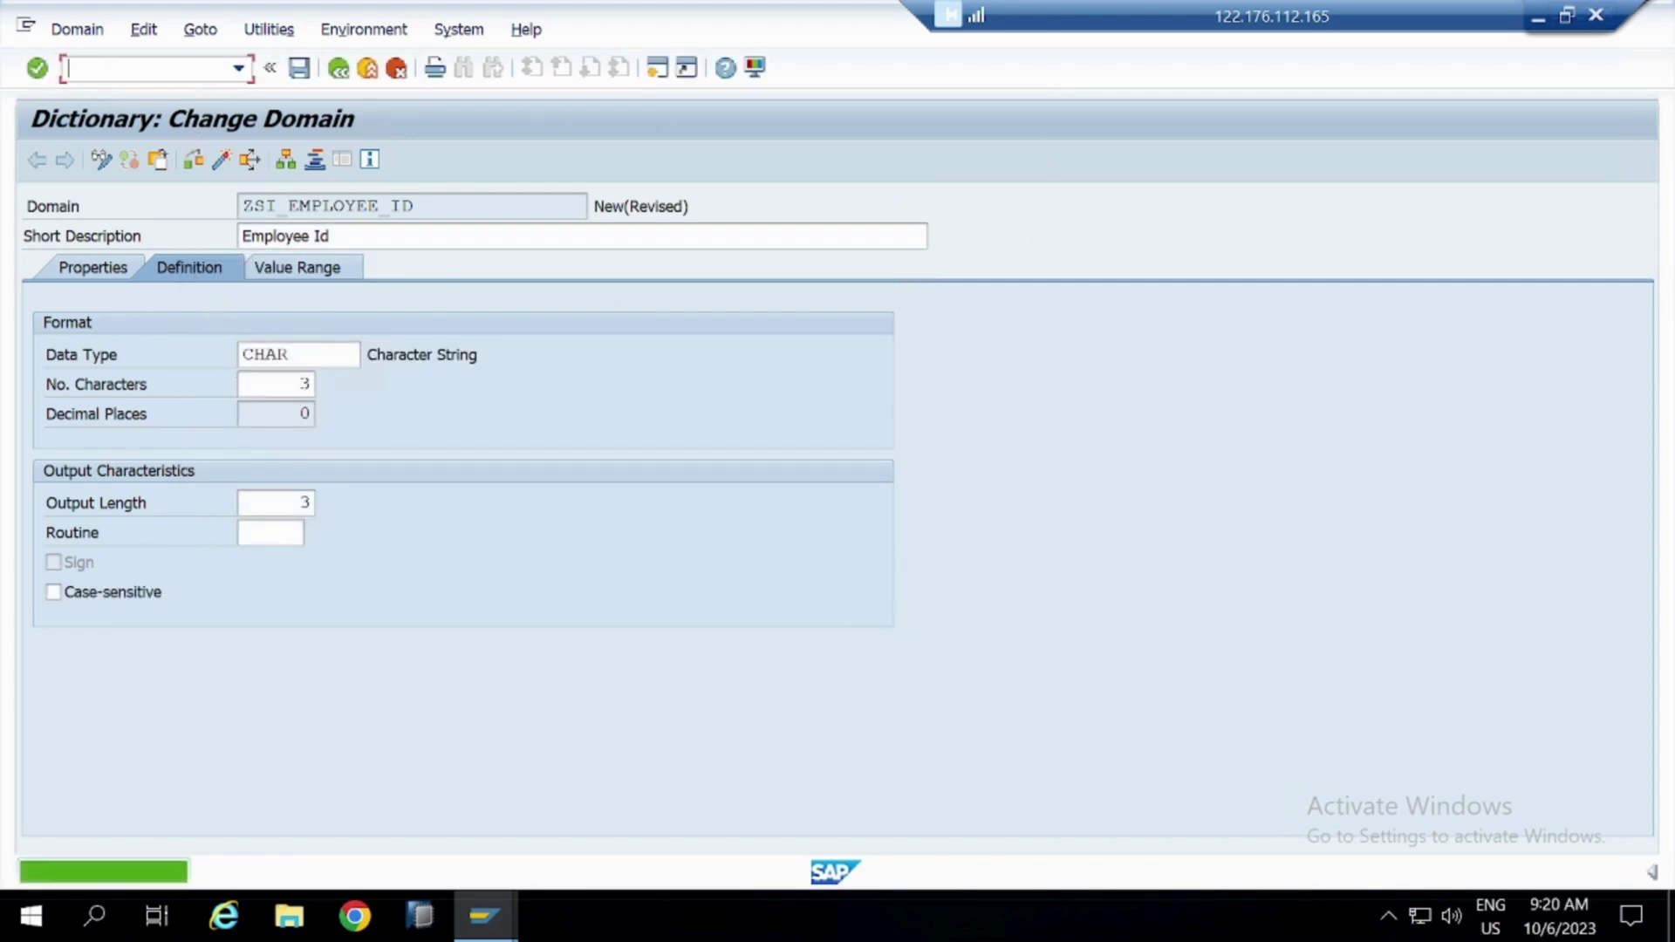
Open transaction SE10 in a new session and expand request S4HK902038 down to its package name
type("/ose3")
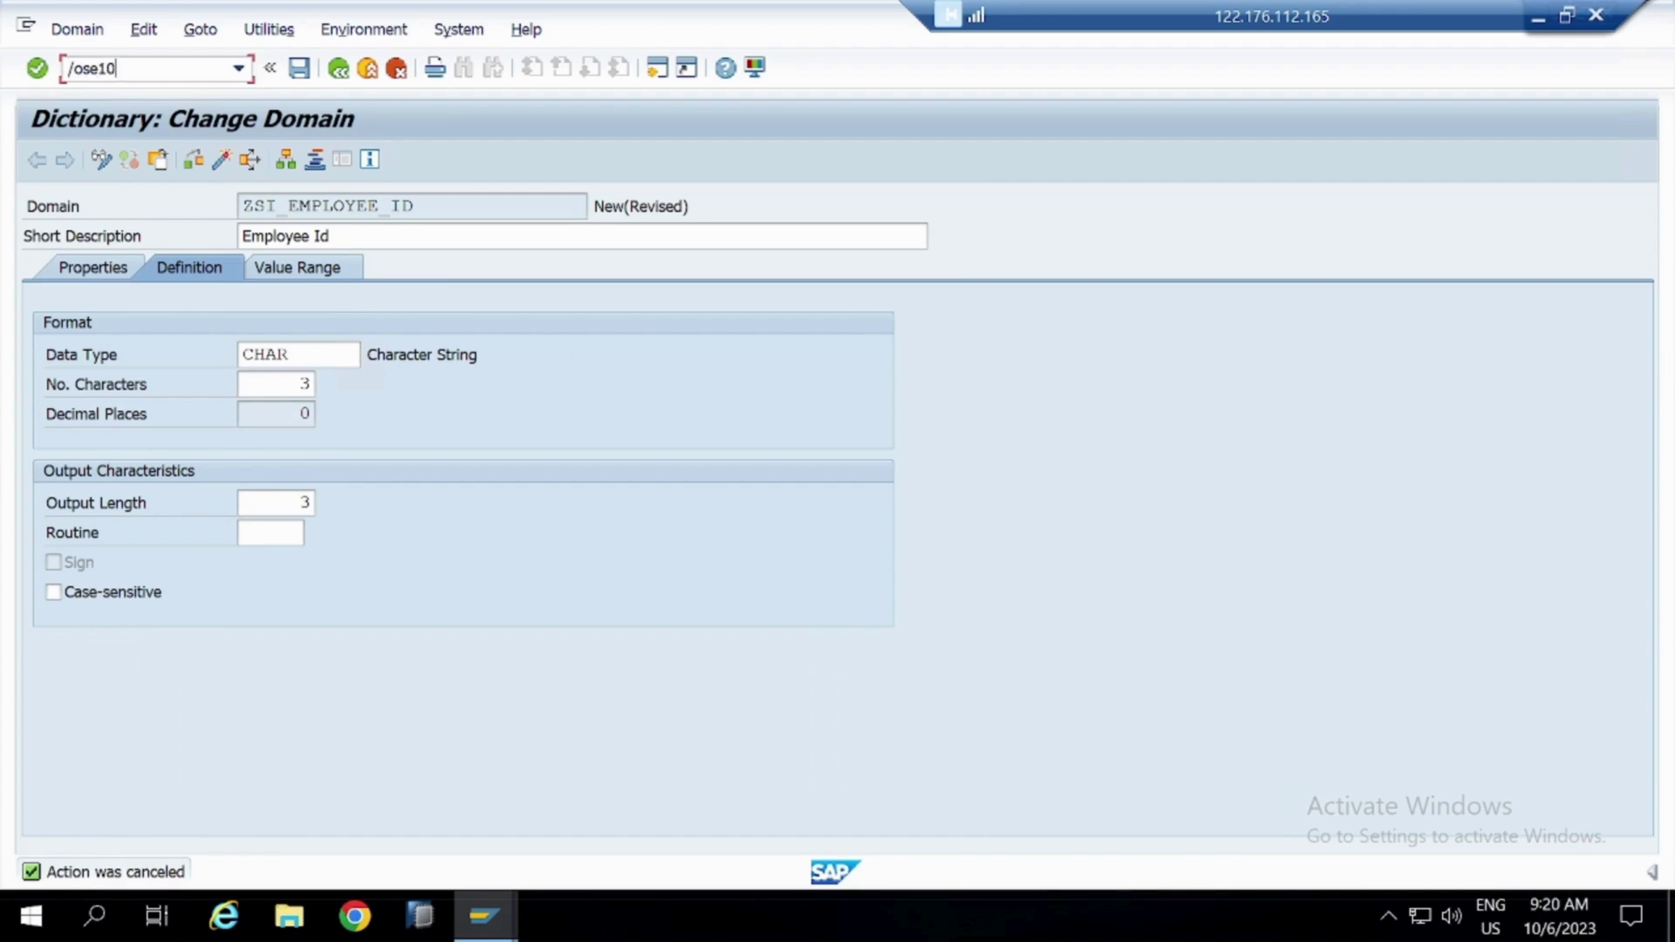
key("Return")
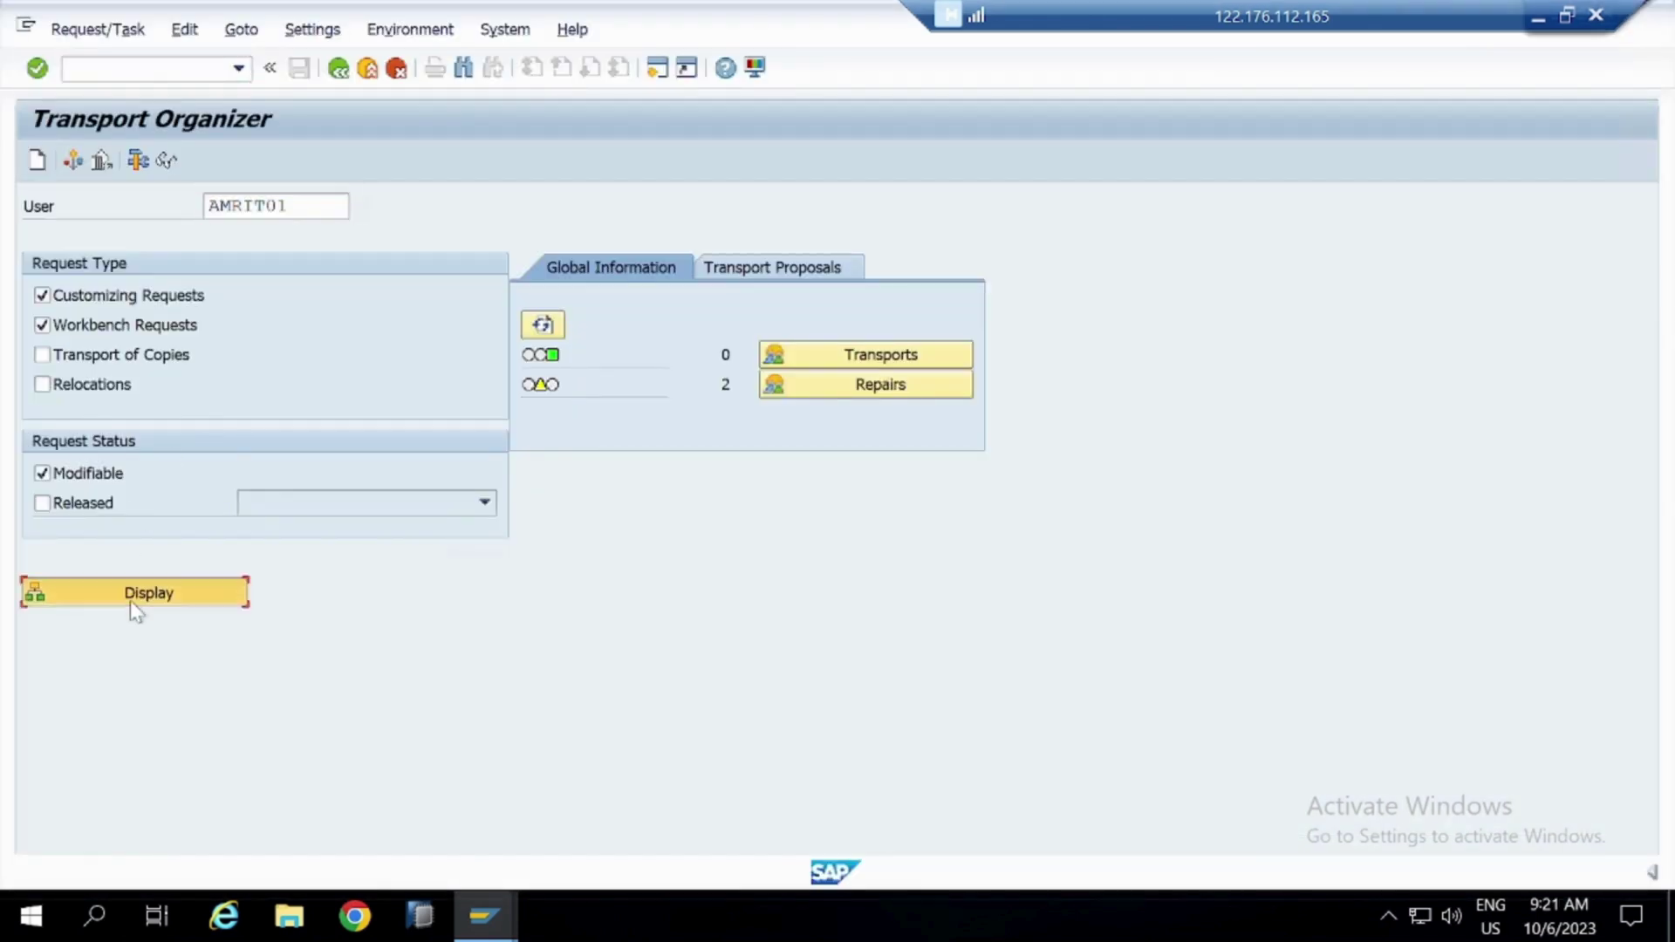
left_click(133, 605)
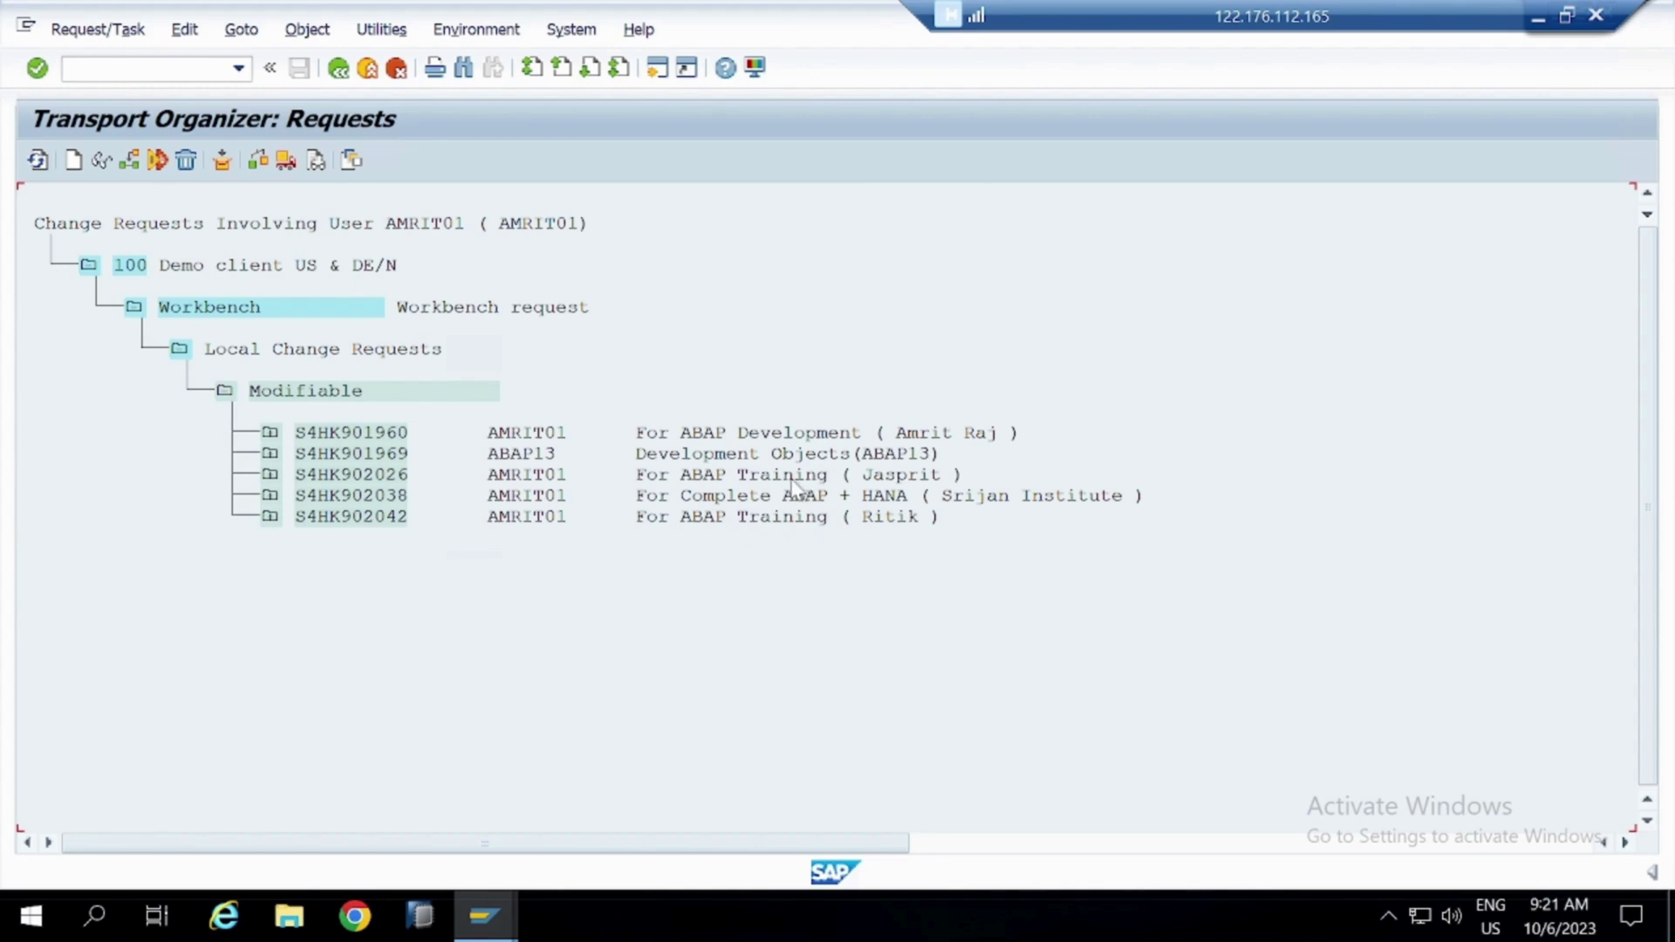
left_click(271, 495)
left_click(318, 538)
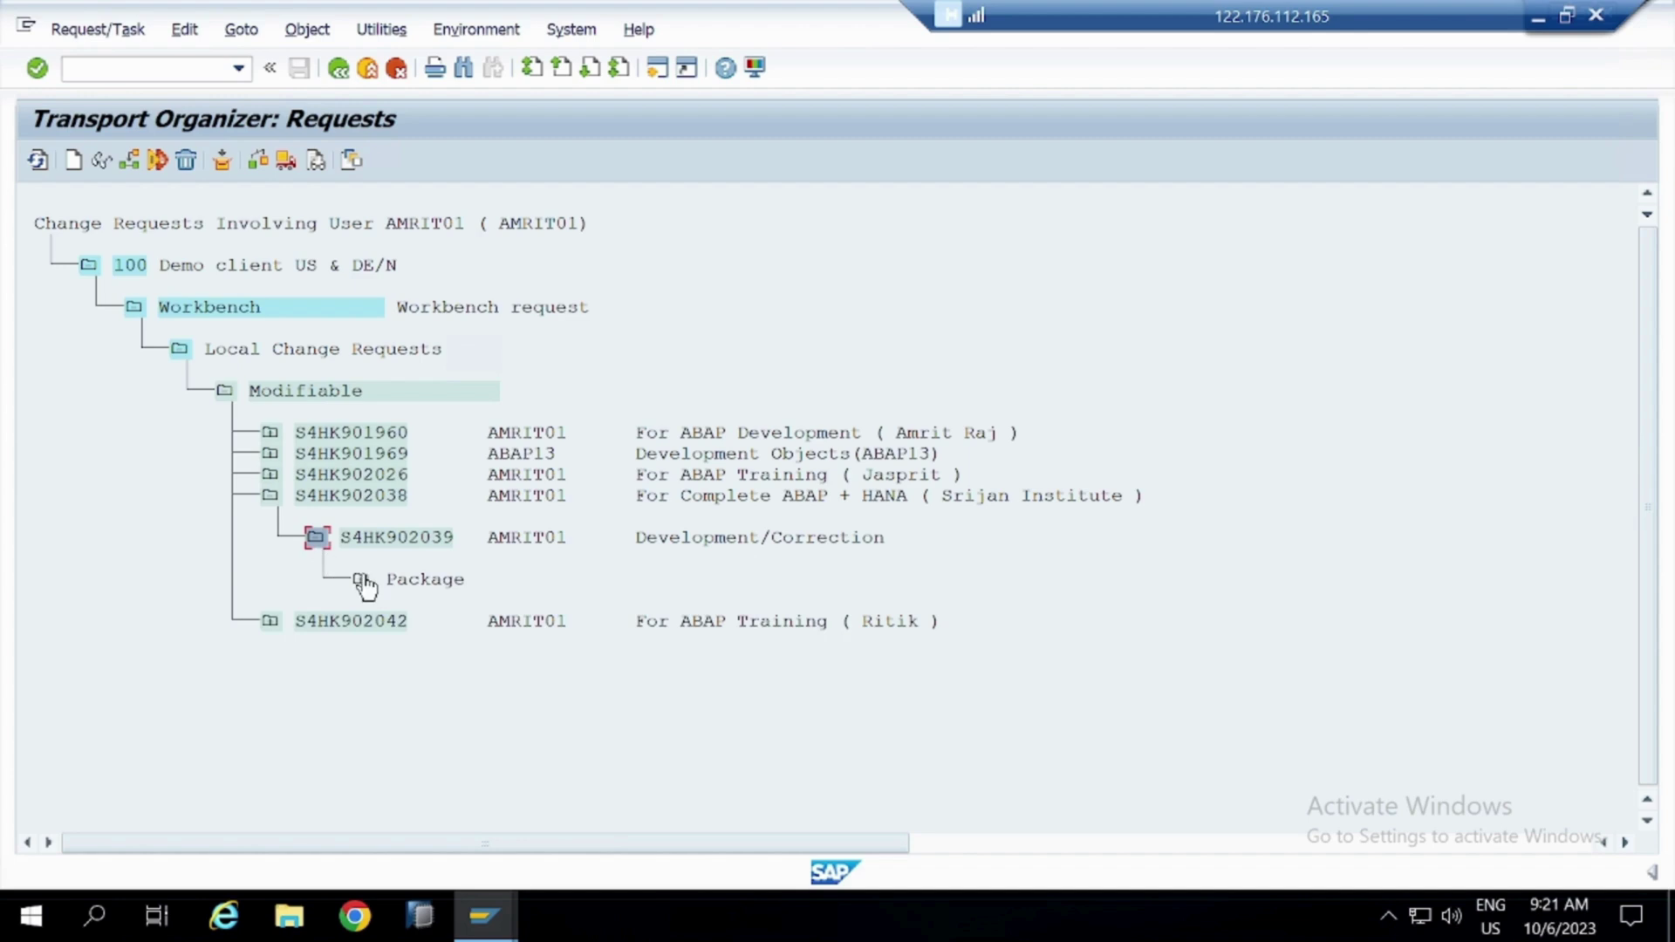
left_click(360, 579)
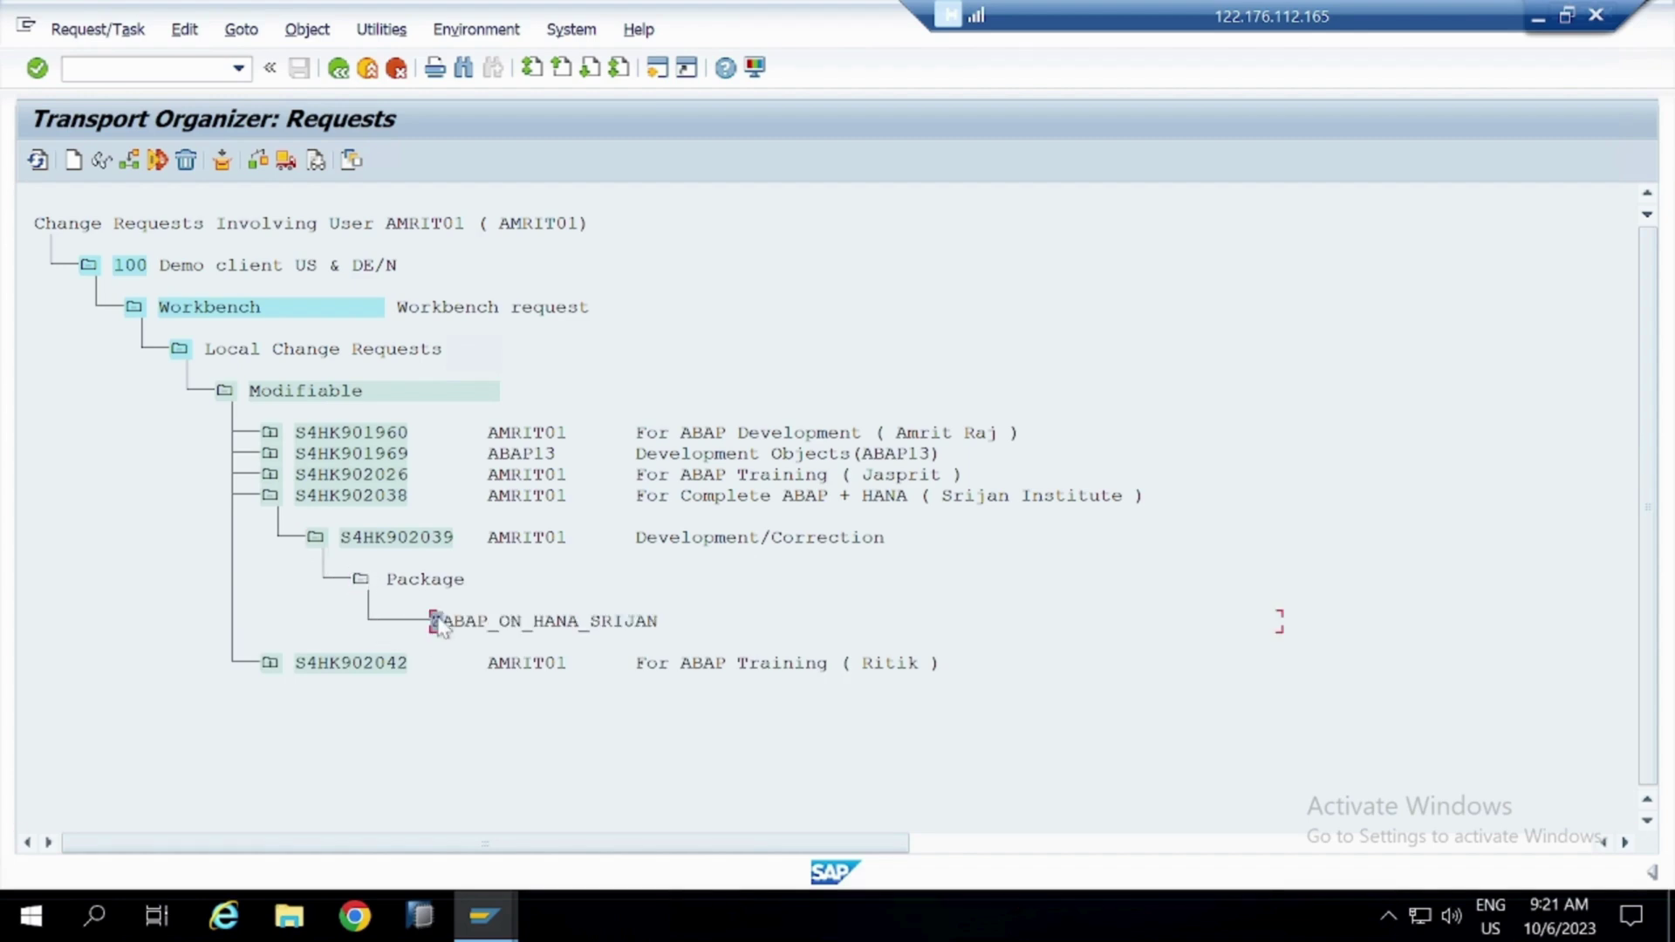
Save the domain, try to paste the package name copied from the request, and clear the wrong entry FGIMV800
left_click_drag(431, 620, 672, 611)
key("ctrl+c")
key("alt+Tab")
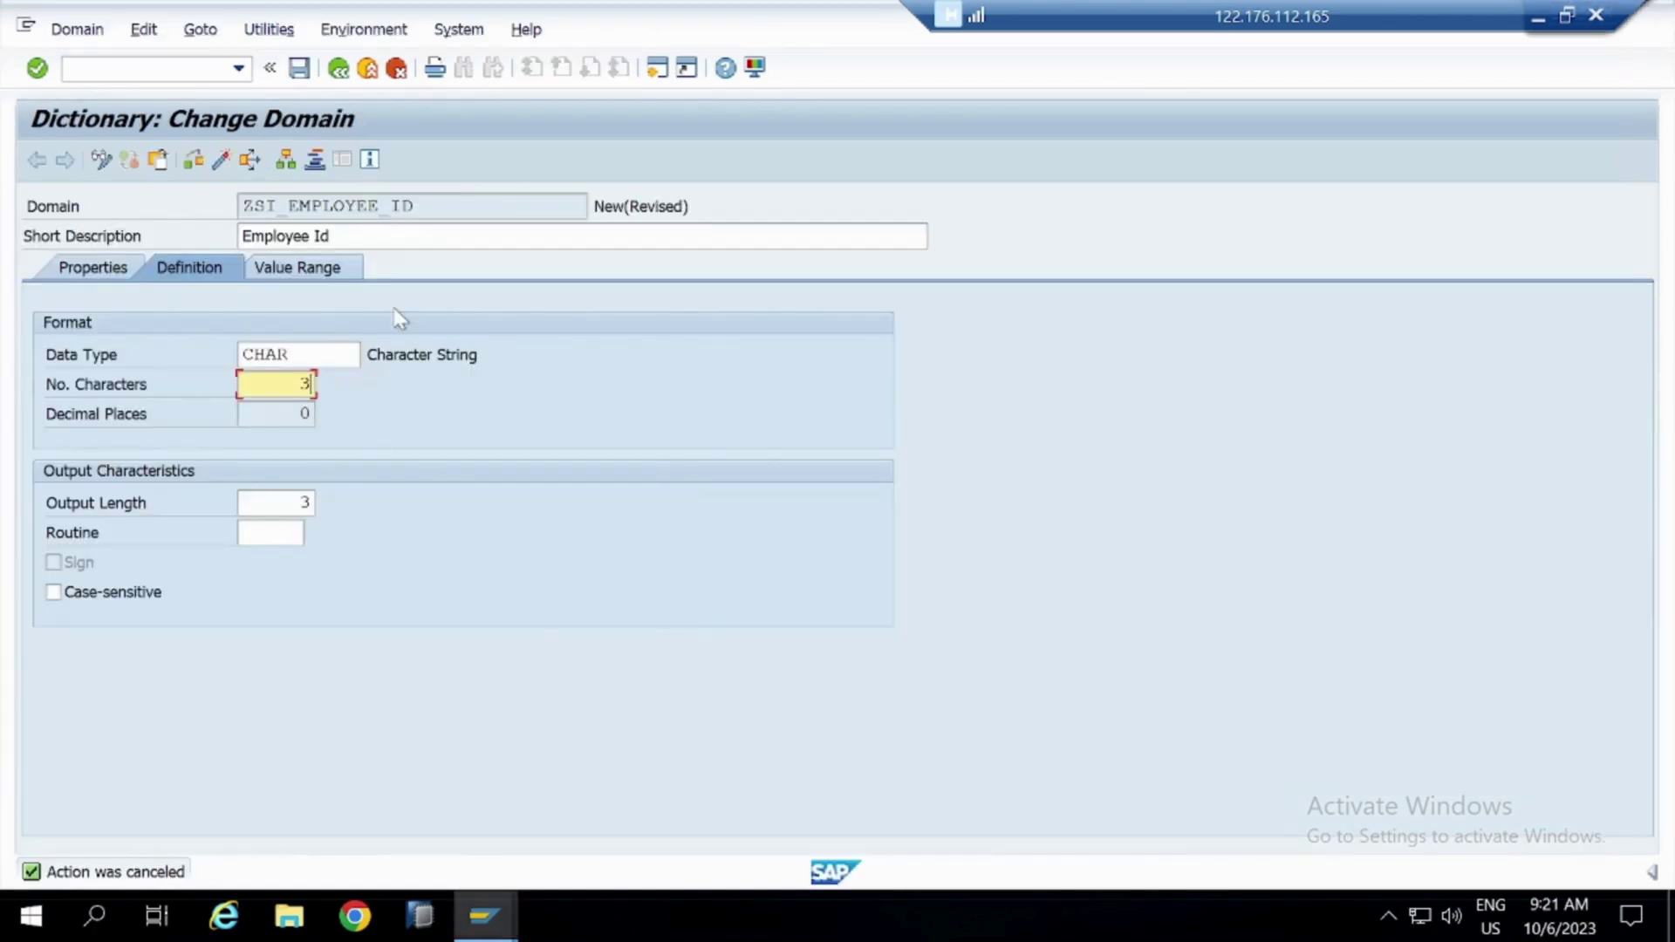
left_click(300, 67)
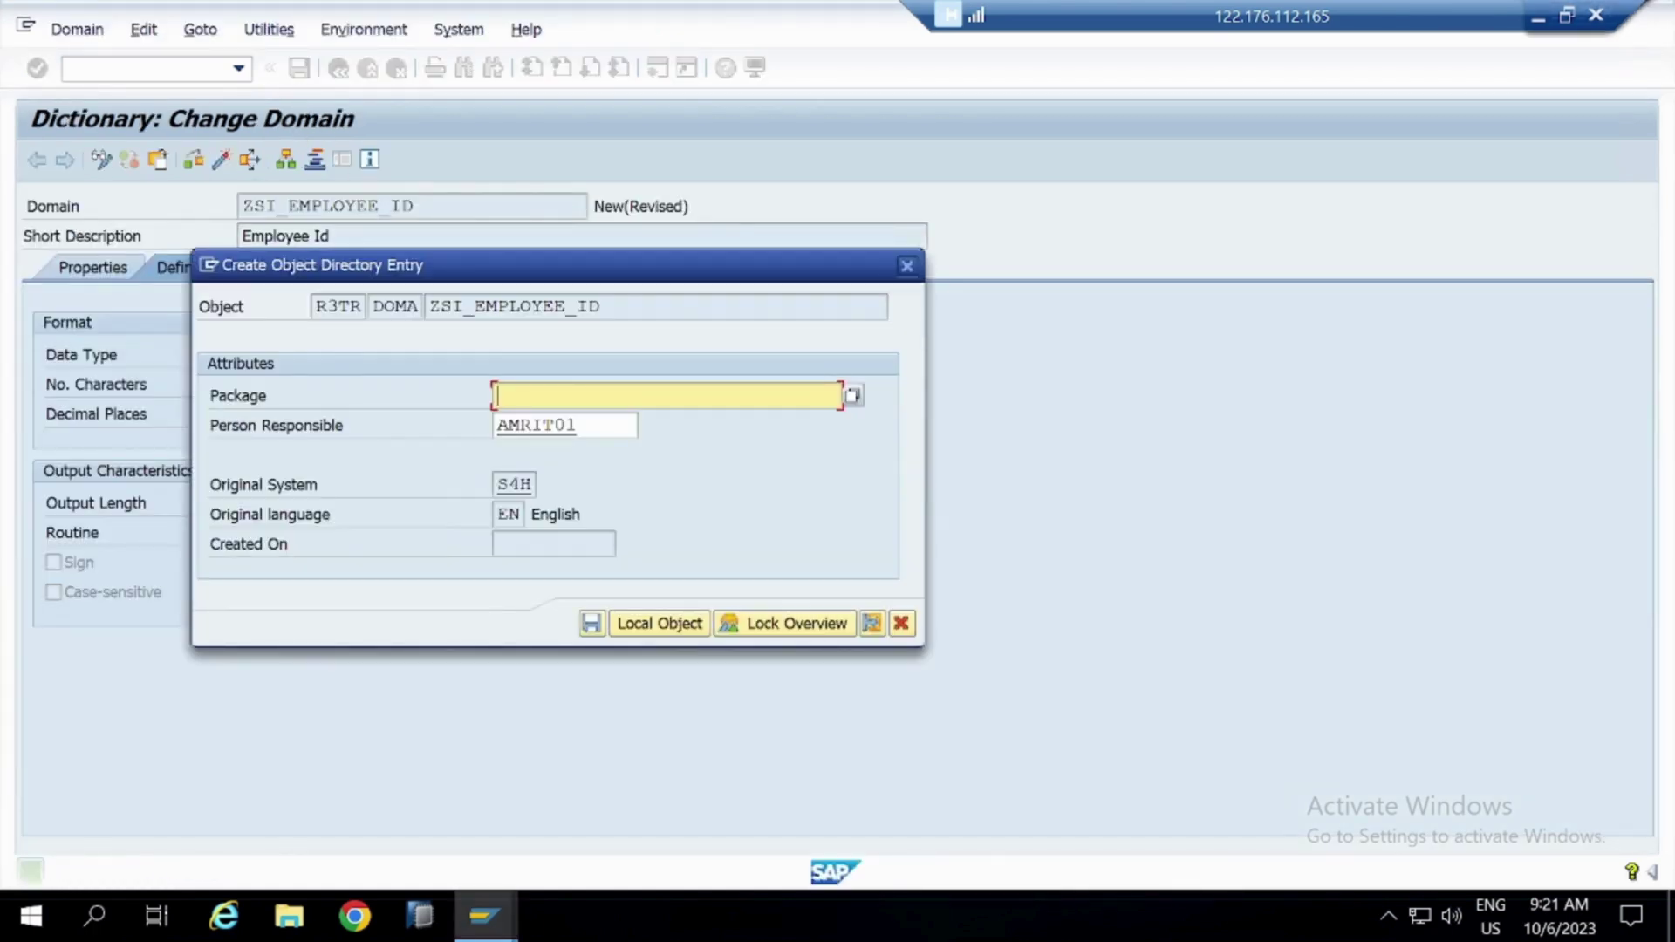
type("FGIMV800")
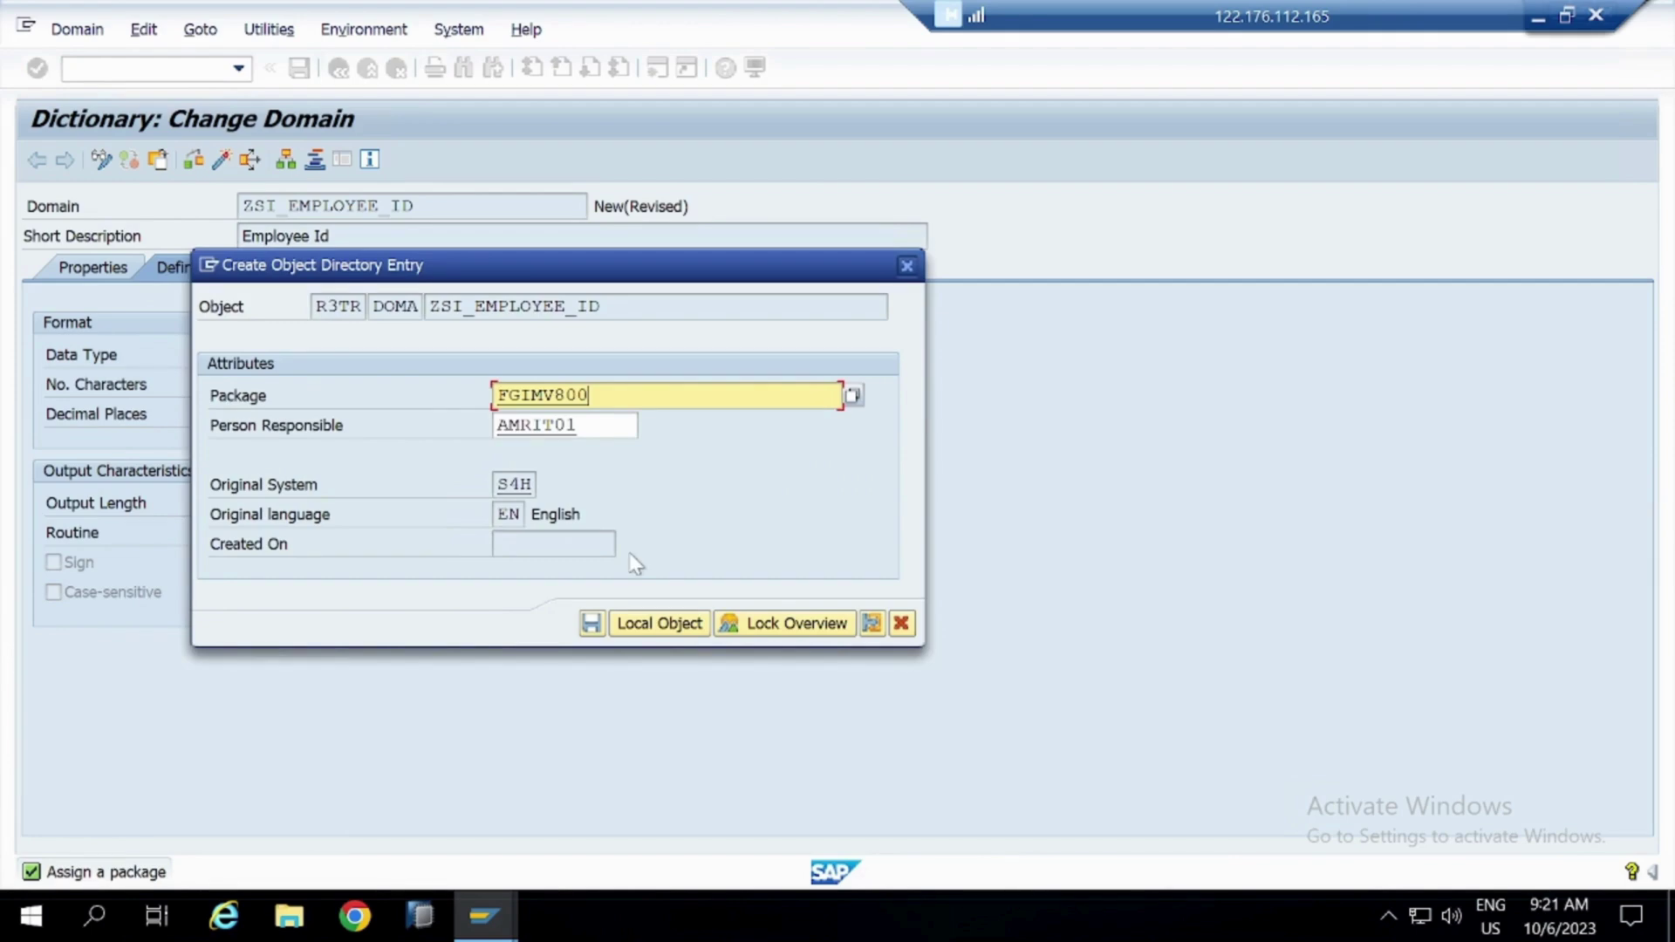
key("BackSpace")
key("BackSpace")
key("BackSpace")
key("BackSpace")
key("BackSpace")
key("BackSpace")
key("BackSpace")
key("BackSpace")
Copy package ZABAP_ON_HANA_SRIJAN from the Transport Organizer and assign it to the ZSI_EMPLOYEE_ID domain
key("alt+Tab")
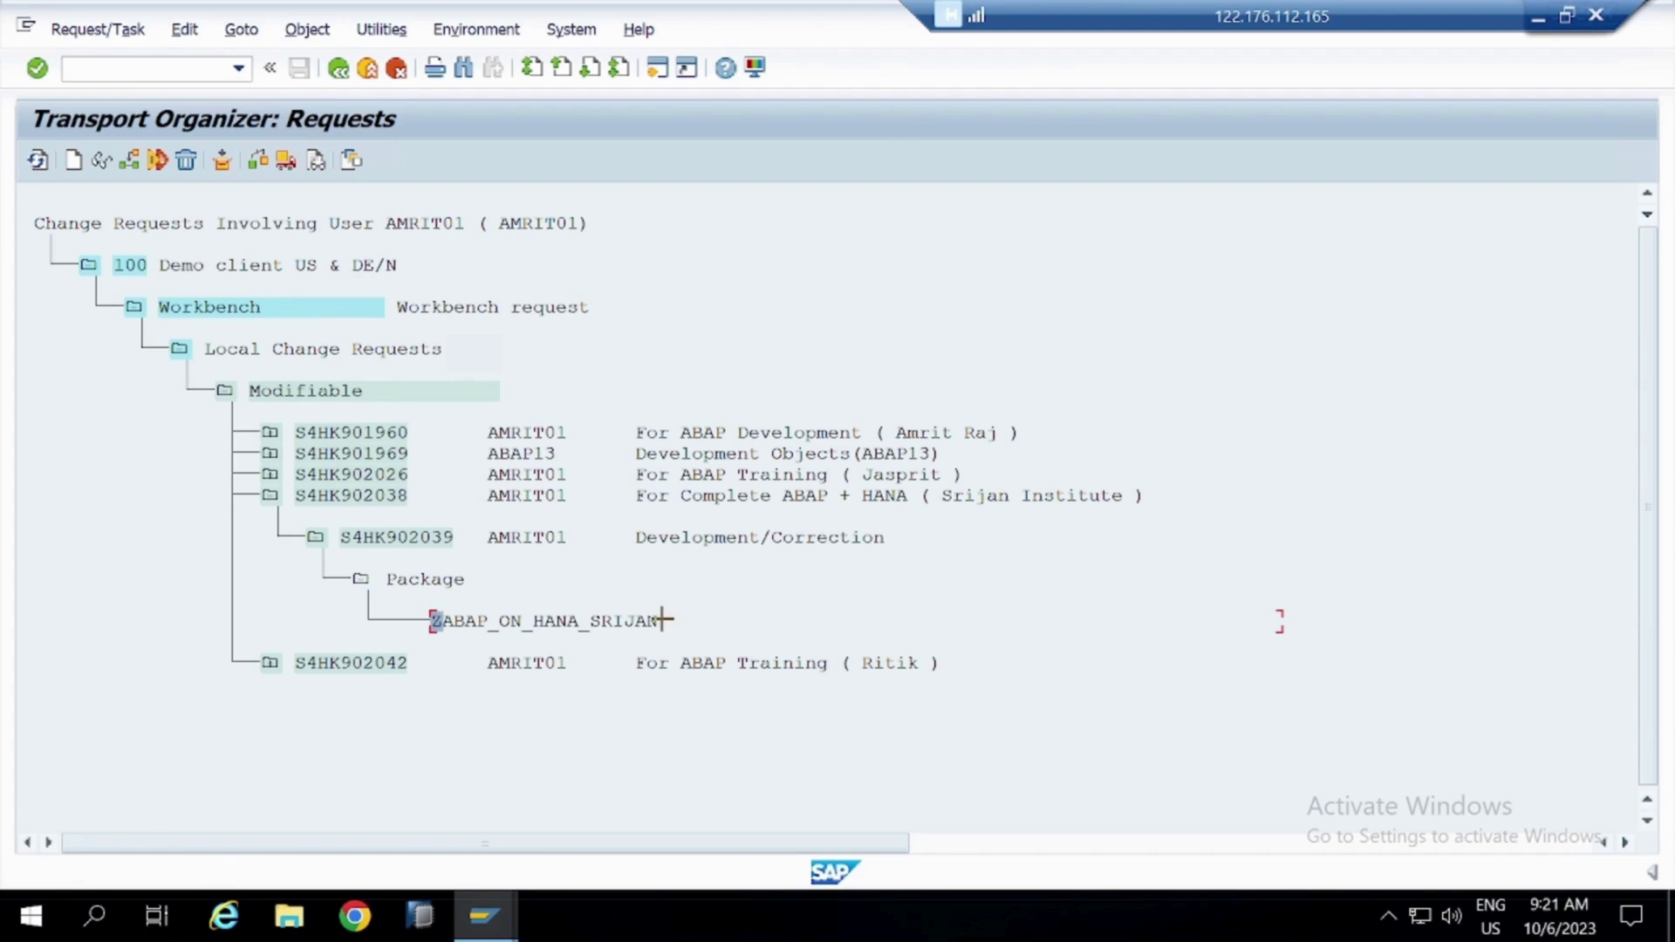
key("ctrl+y")
left_click_drag(663, 619, 405, 617)
key("ctrl+c")
key("alt+Tab")
key("ctrl+v")
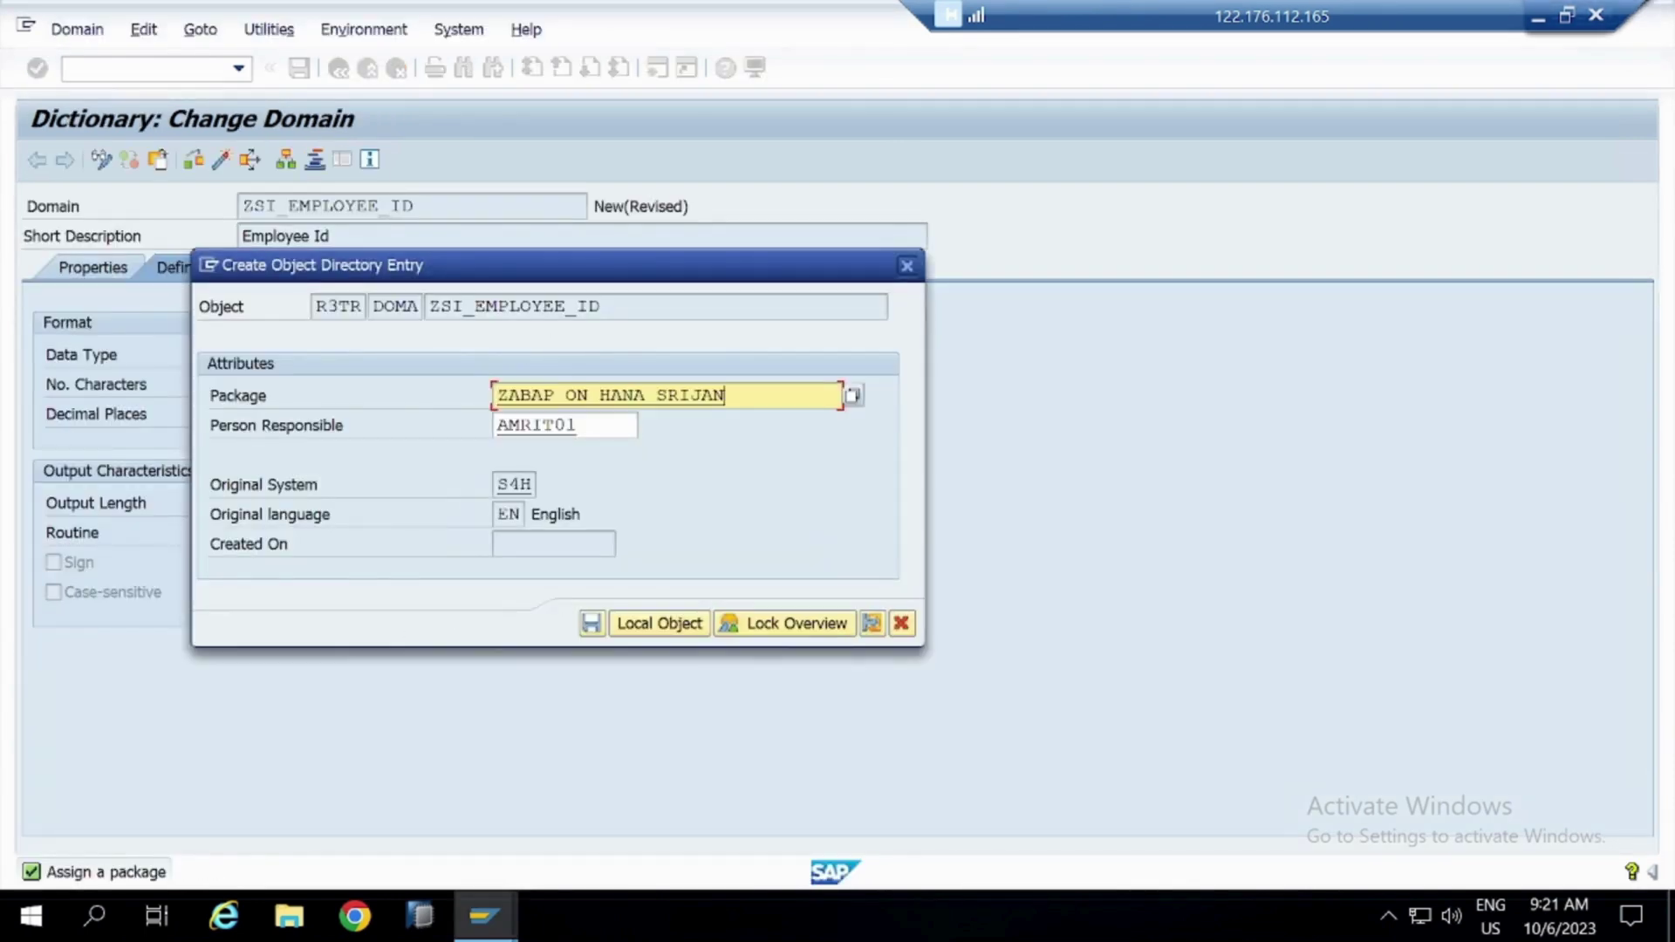
left_click(590, 622)
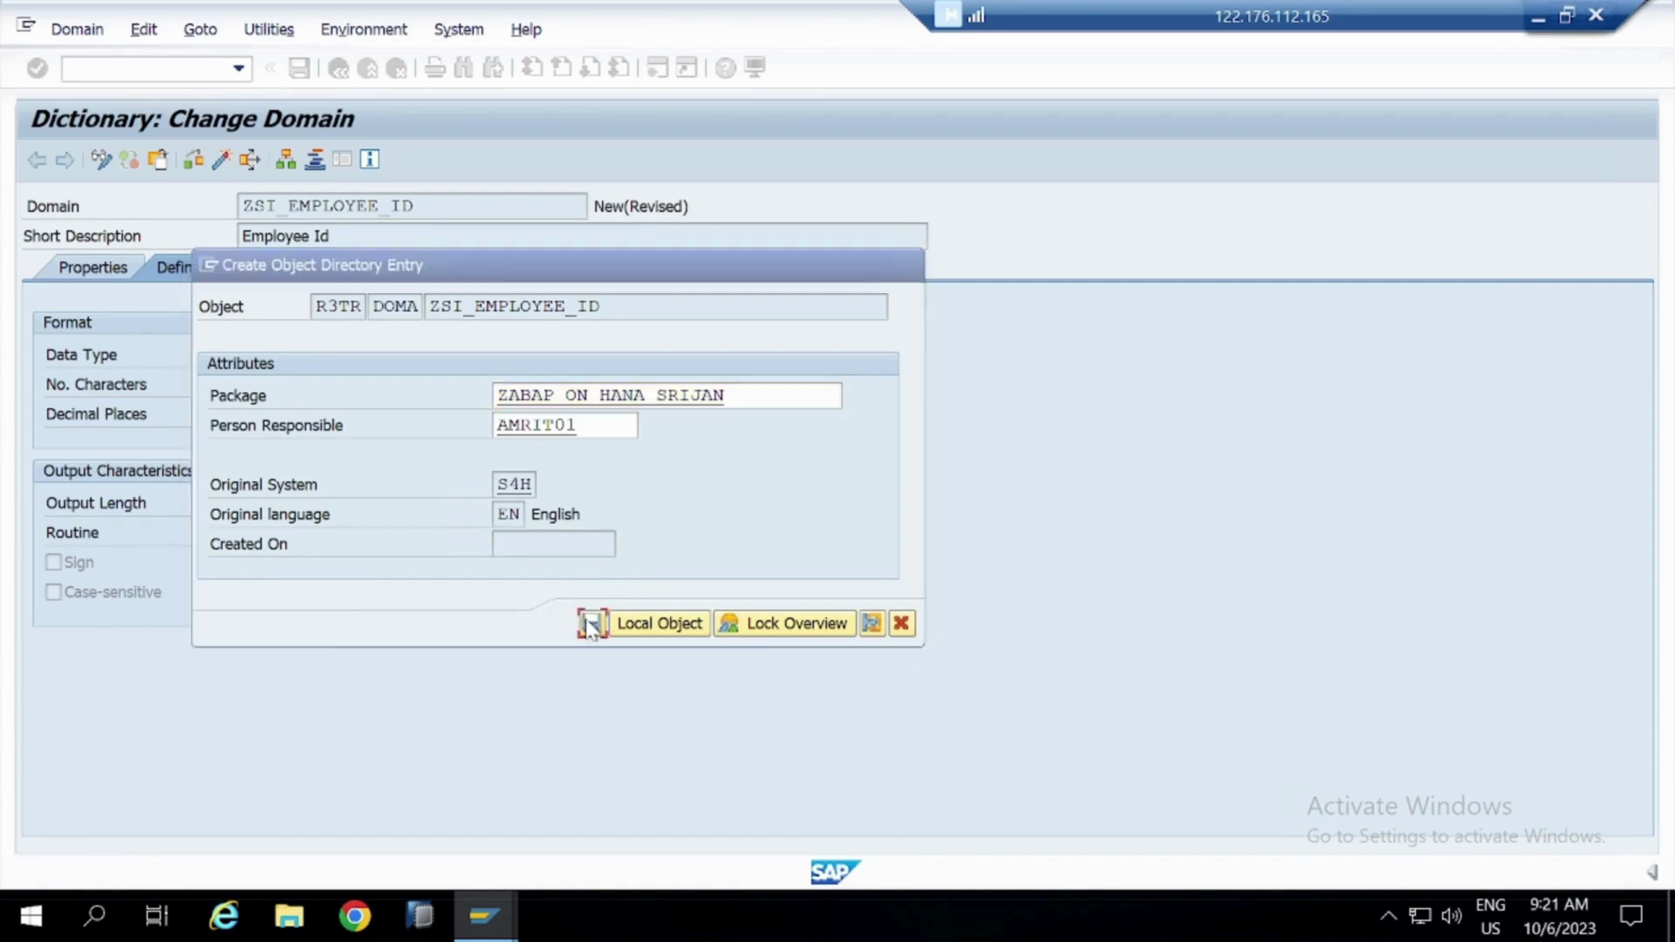
Check the task number in the Transport Organizer and save the domain under workbench request S4HK902039
key("alt+Tab")
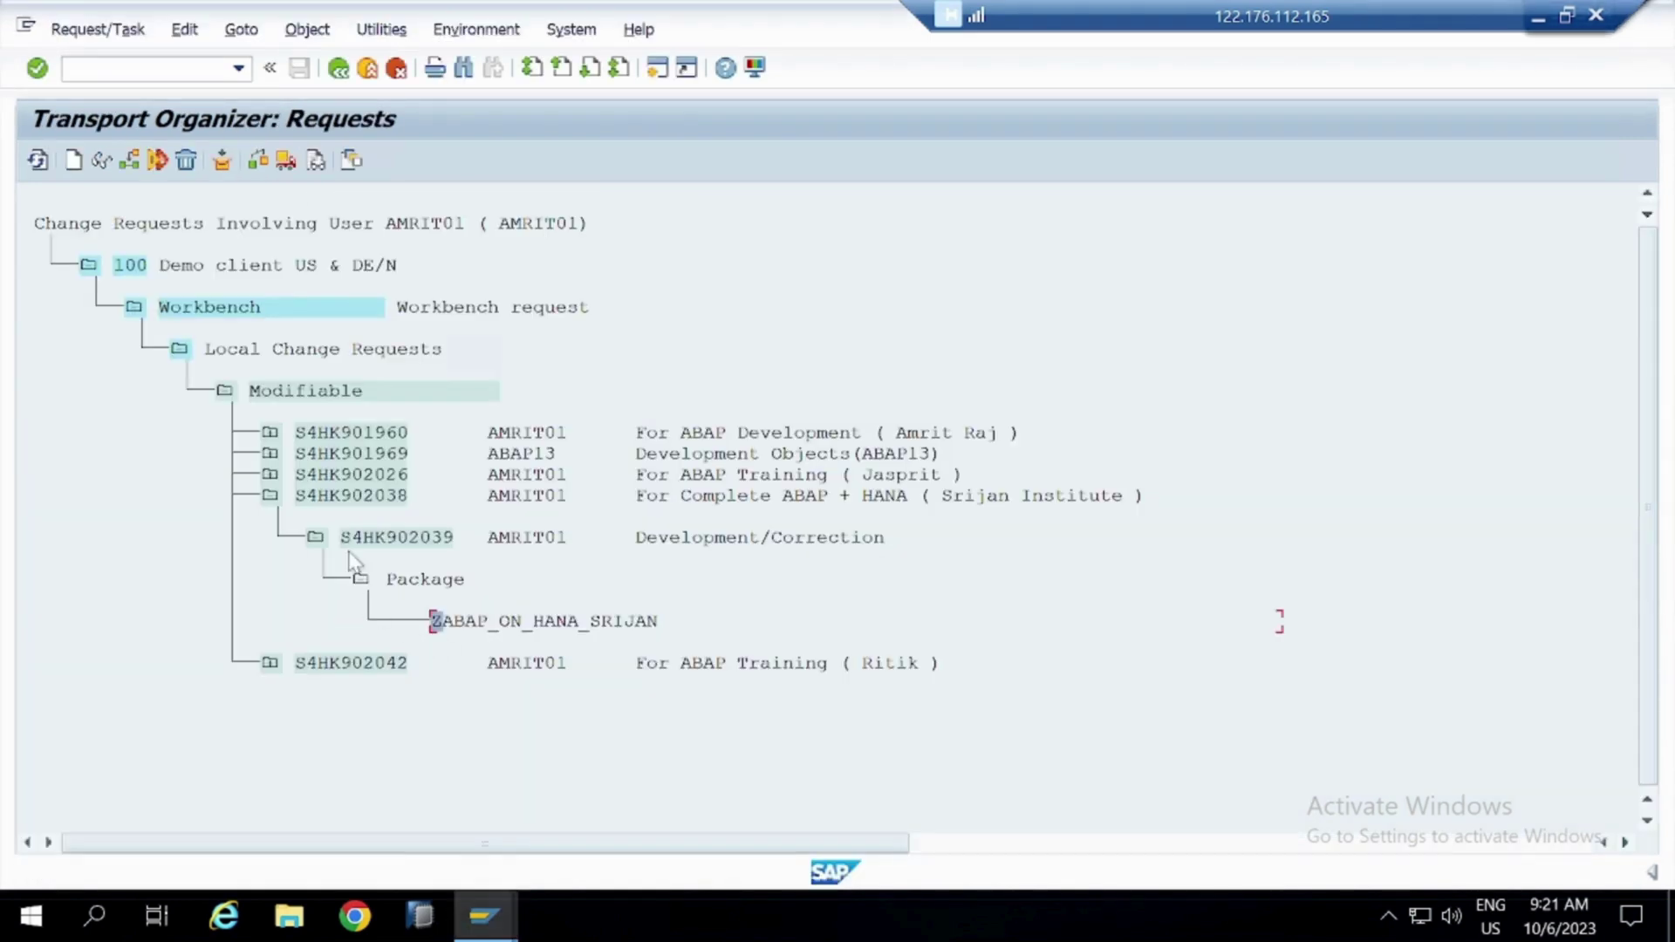
key("alt+Tab")
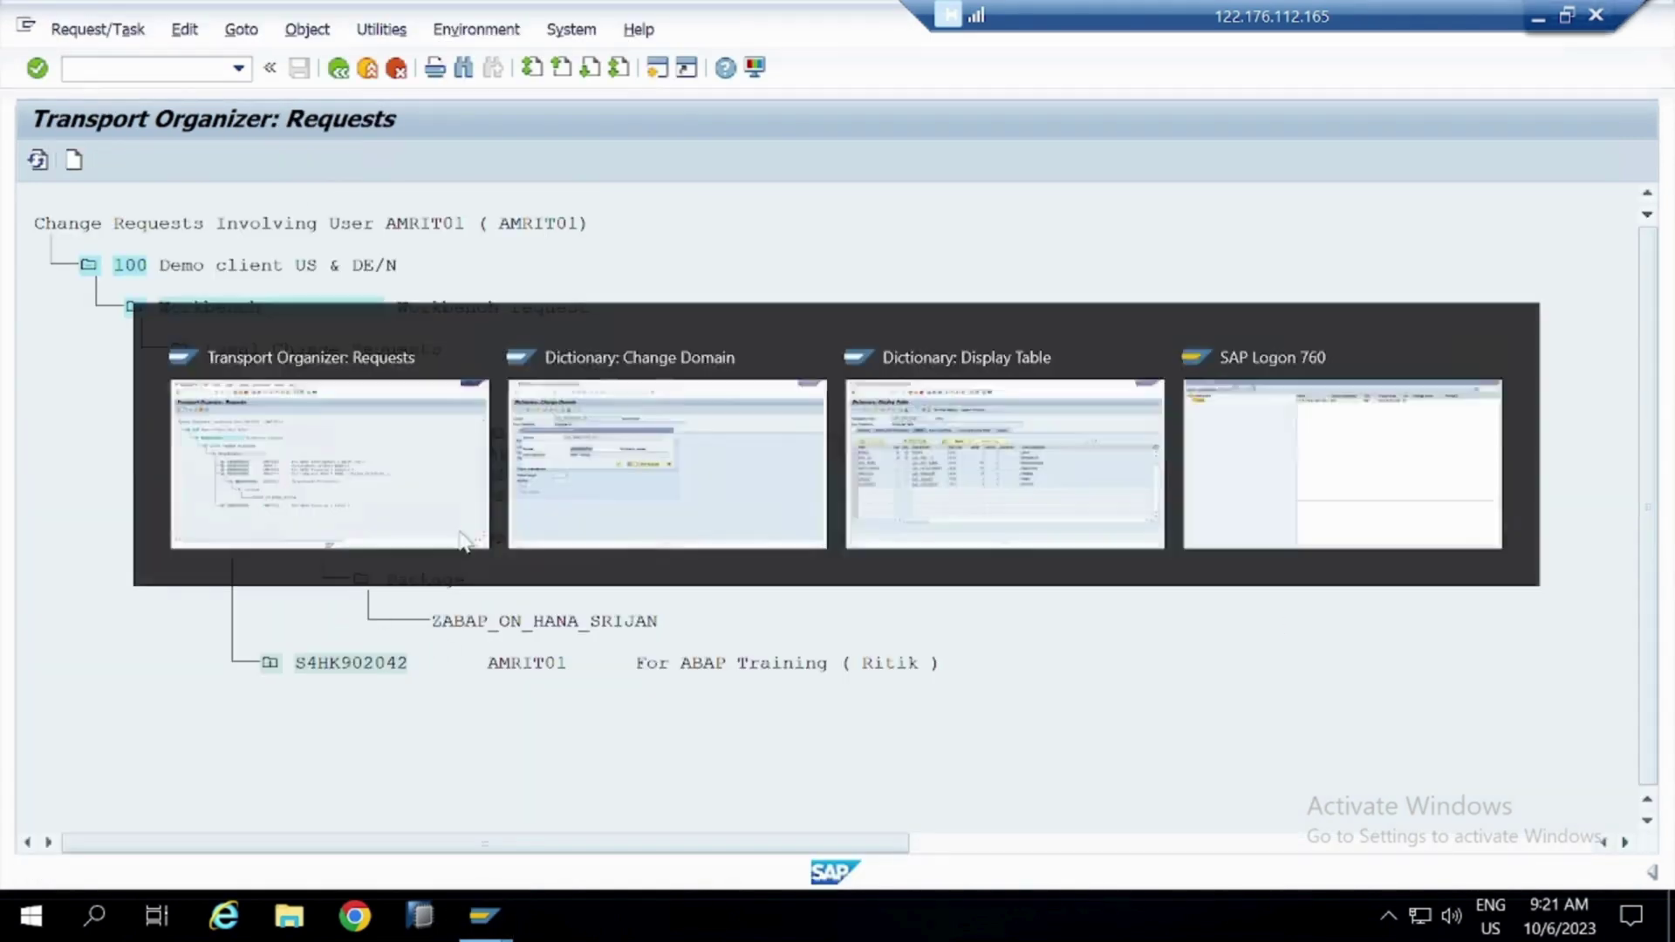
left_click(475, 368)
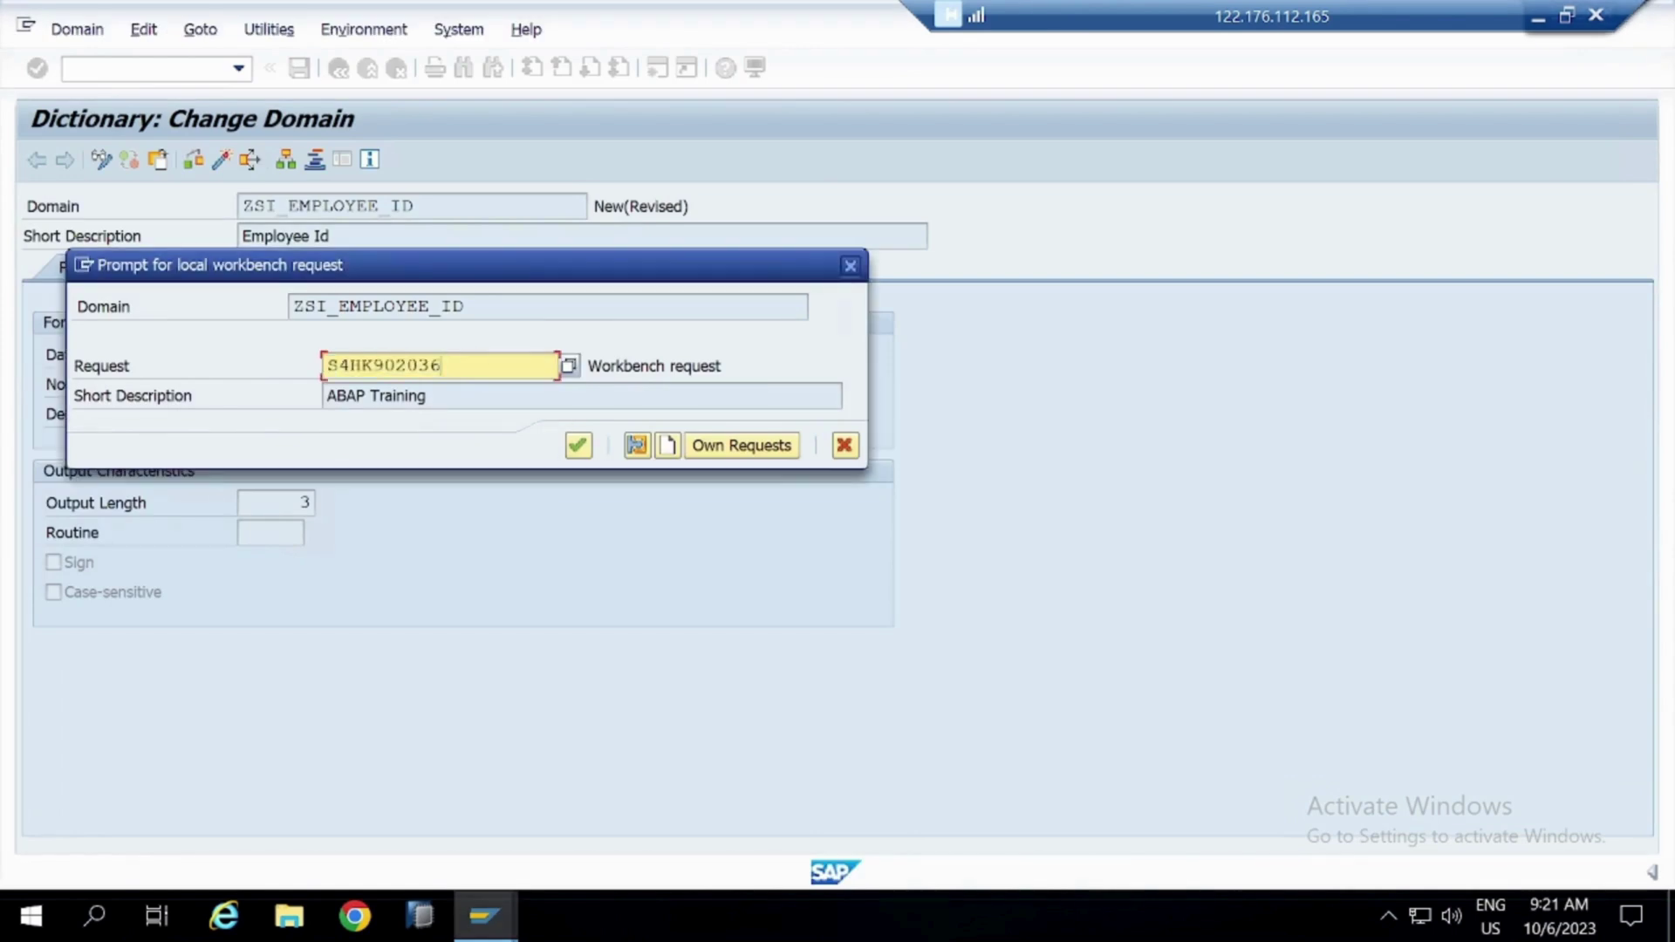
key("BackSpace")
type("9")
key("F4")
key("Return")
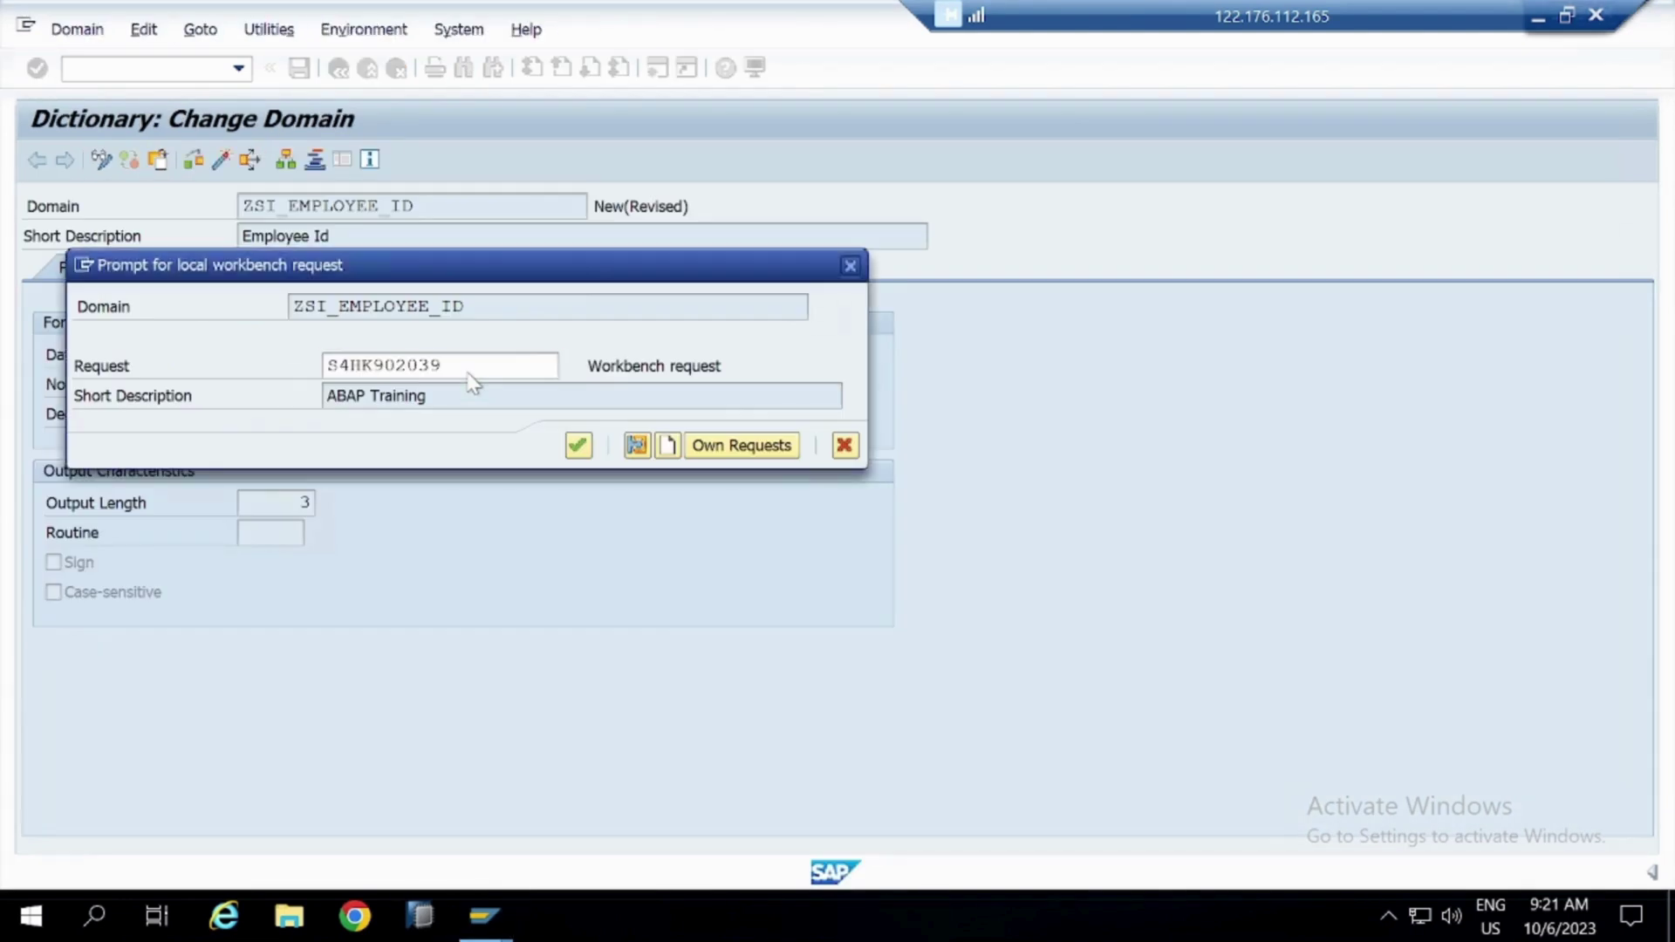
key("Return")
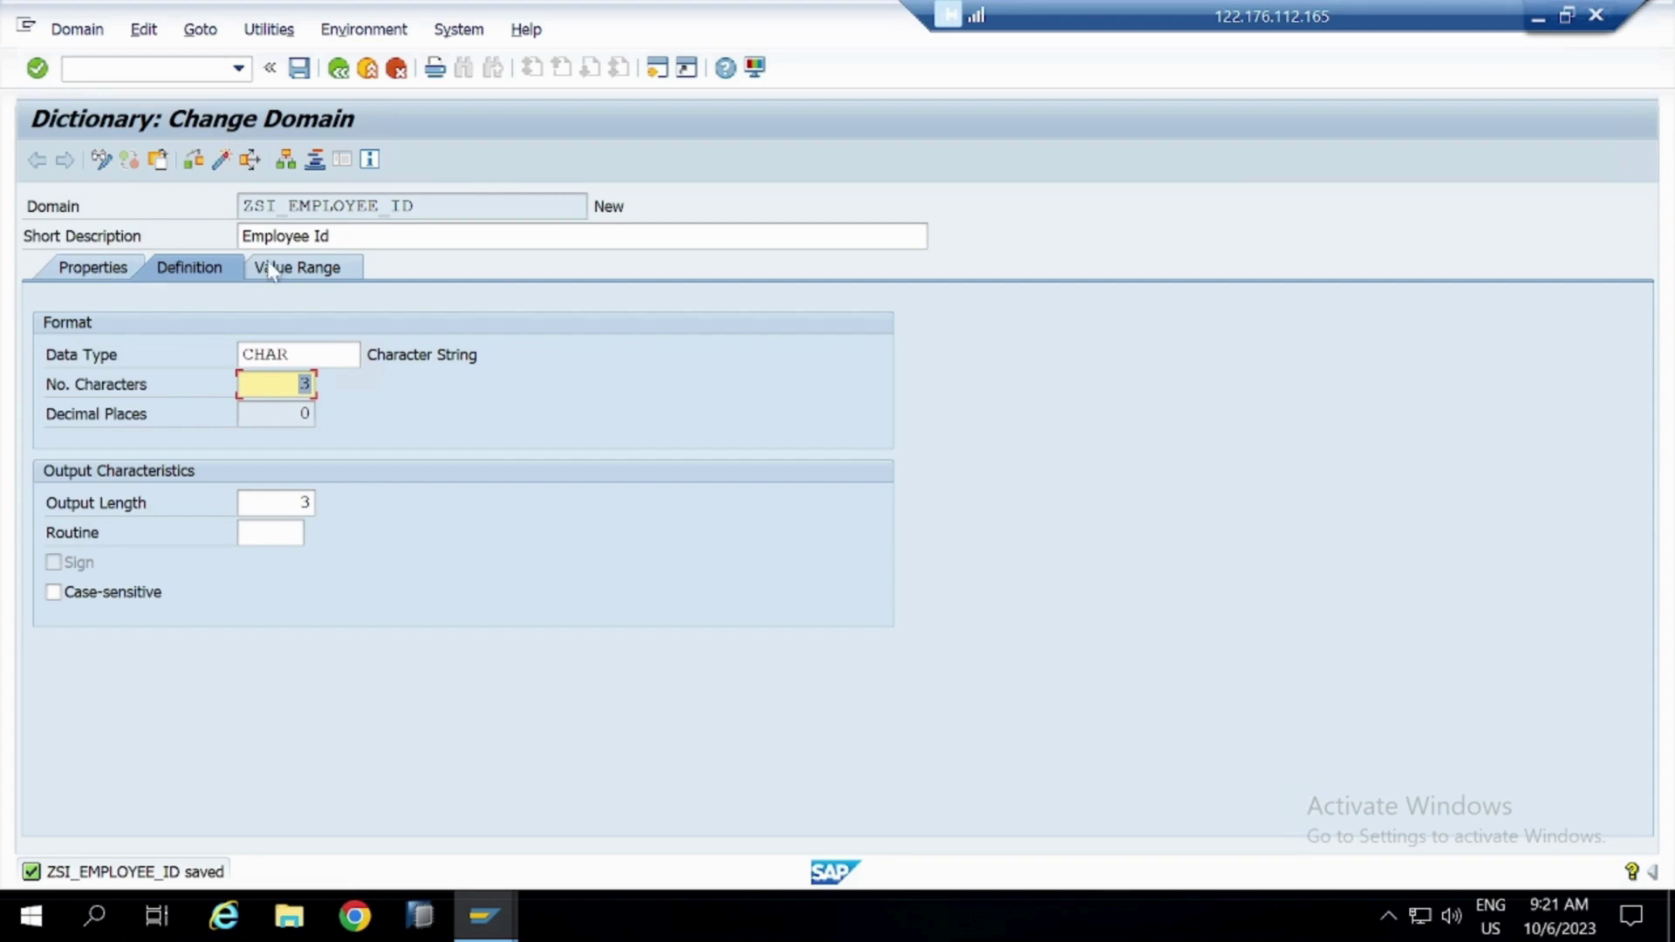
left_click_drag(414, 206, 242, 206)
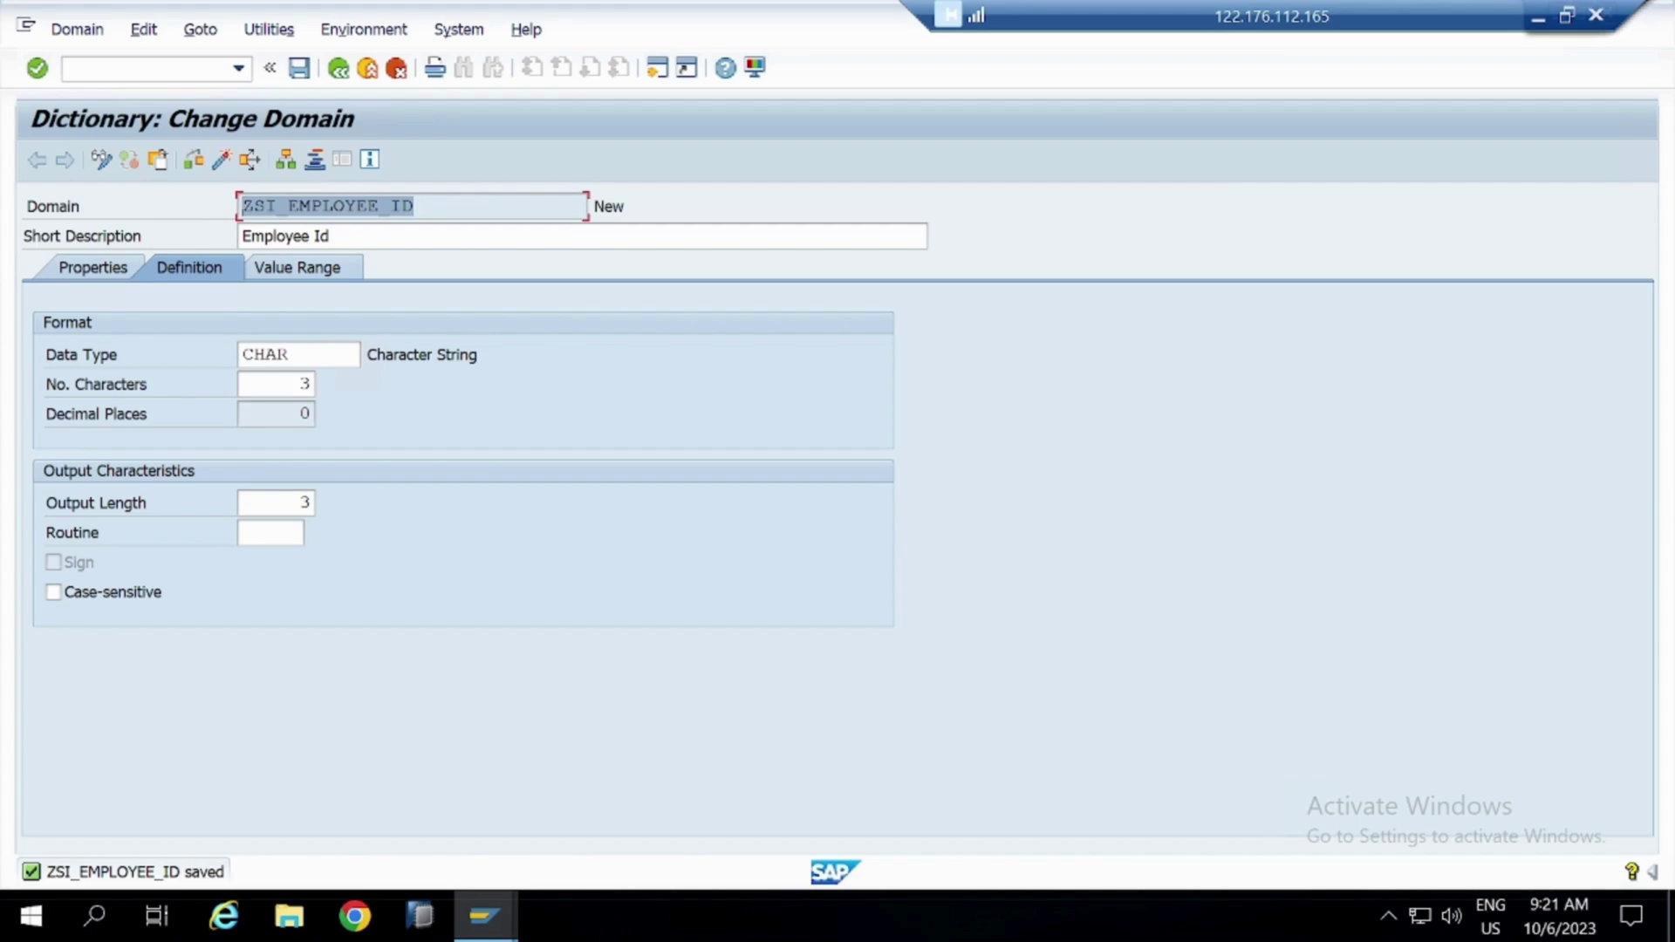
Review the saved domain's Z naming prefix, its short description Employee Id and its data type CHAR
left_click(254, 206)
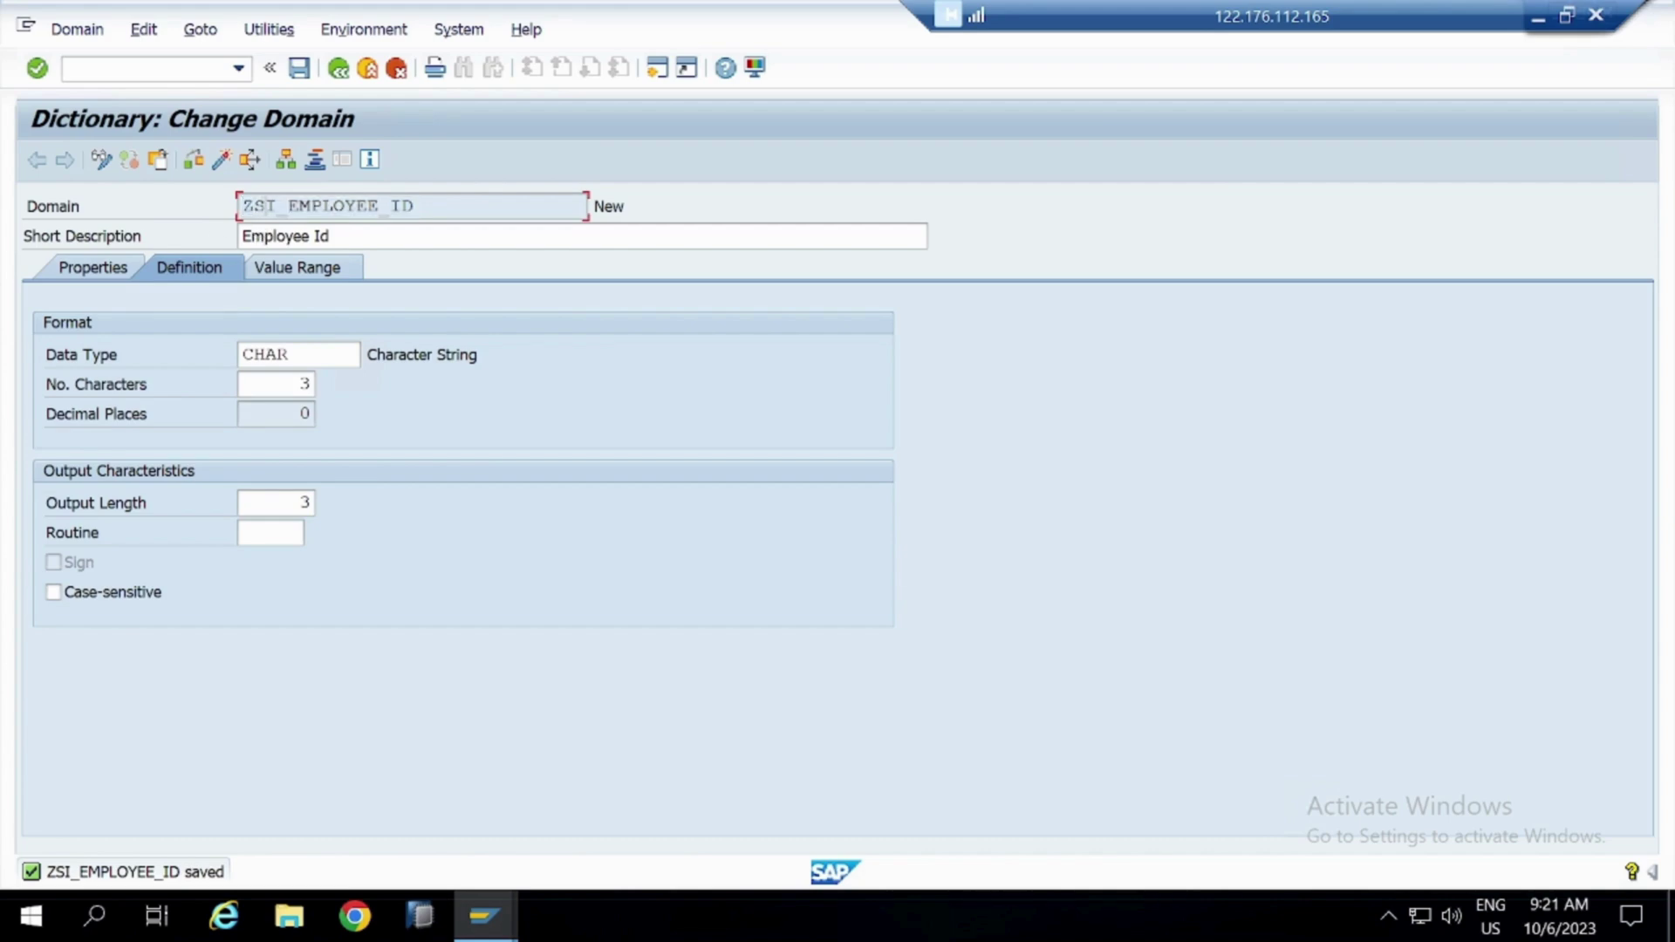
left_click_drag(265, 206, 277, 205)
left_click(277, 206)
left_click_drag(243, 206, 255, 206)
left_click_drag(331, 237, 241, 236)
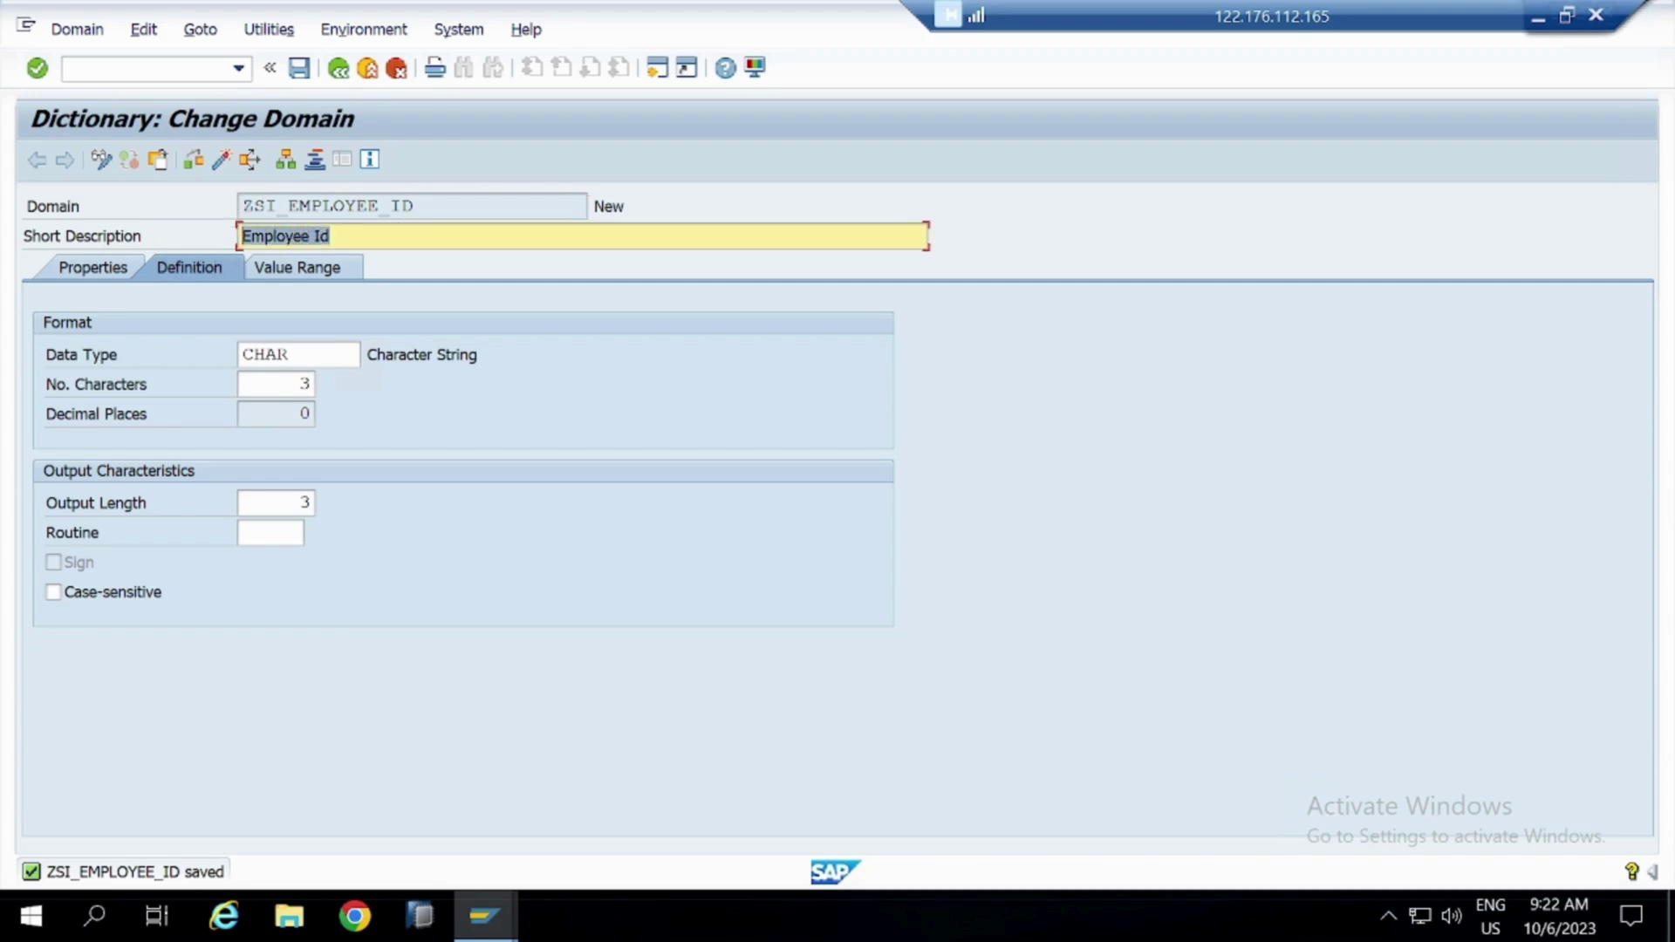
left_click(290, 354)
left_click_drag(291, 353, 242, 354)
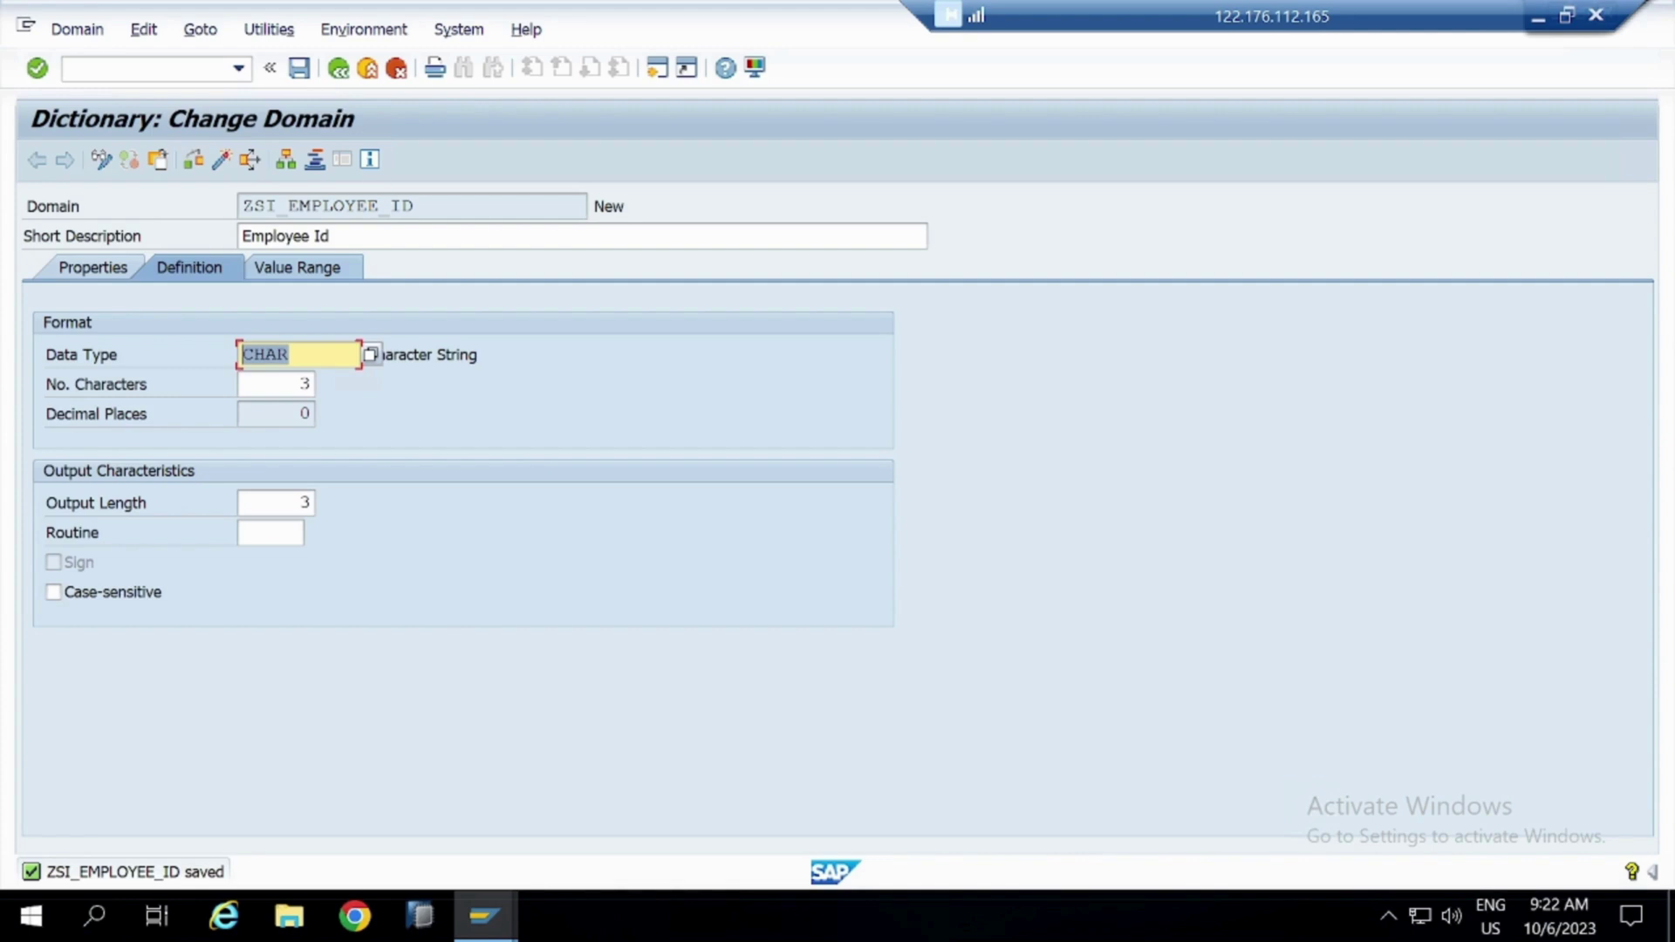
Switch to the Notion notes and read the domain creation steps on description, data type, package, transport request, checking and activation
left_click(1537, 16)
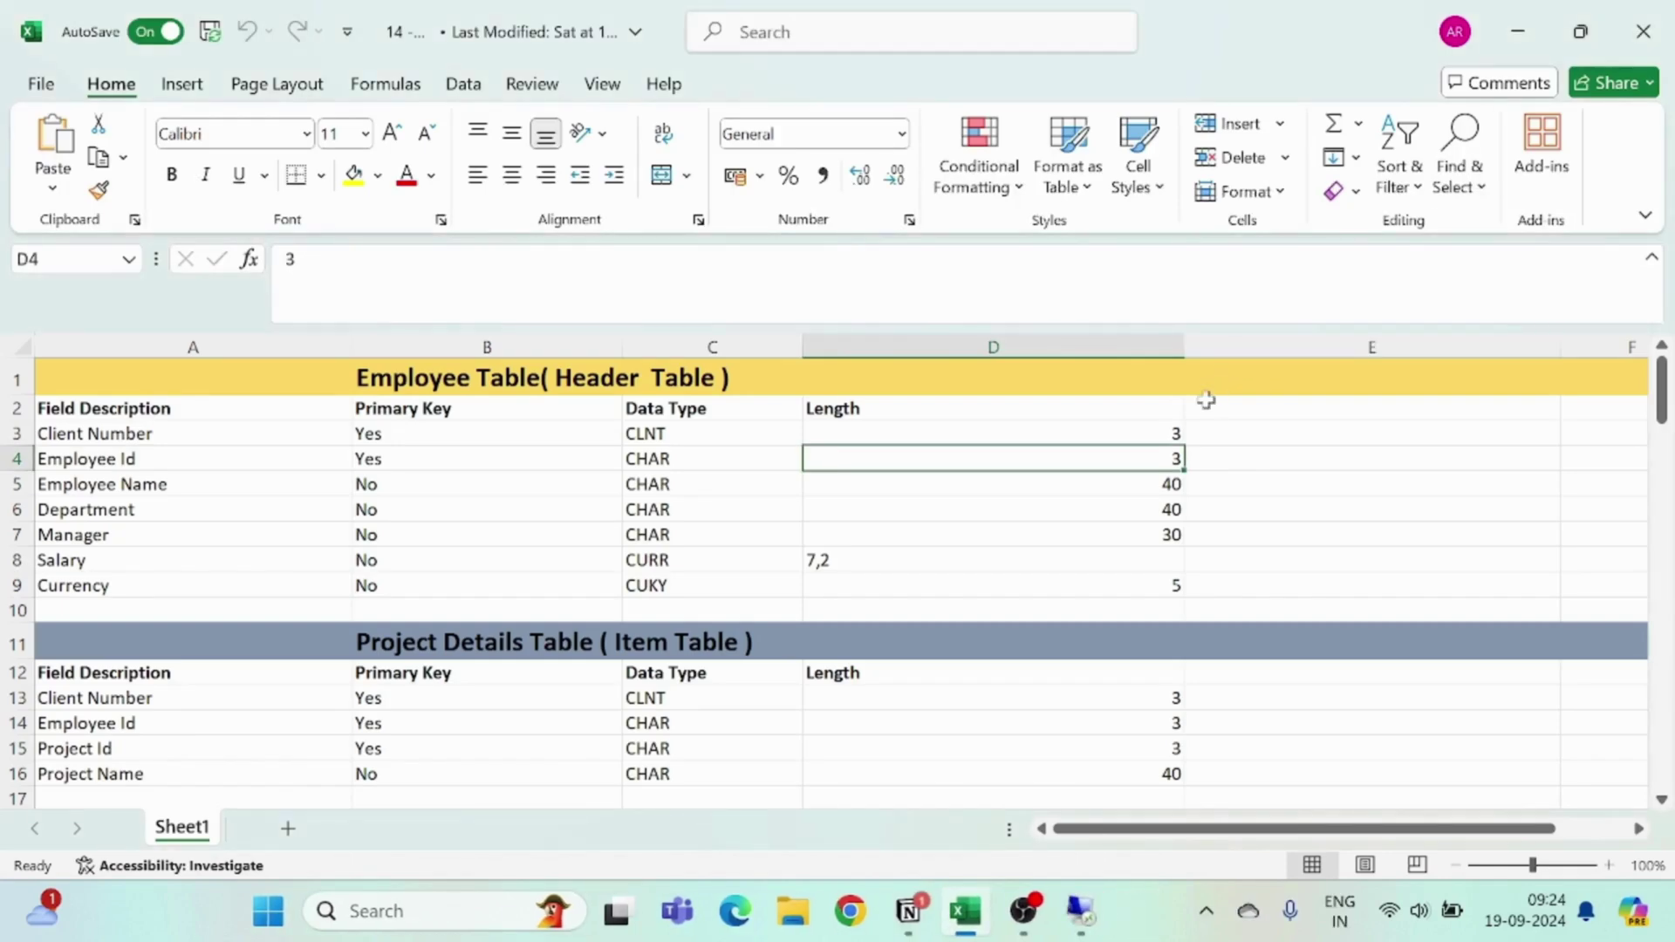
left_click(908, 909)
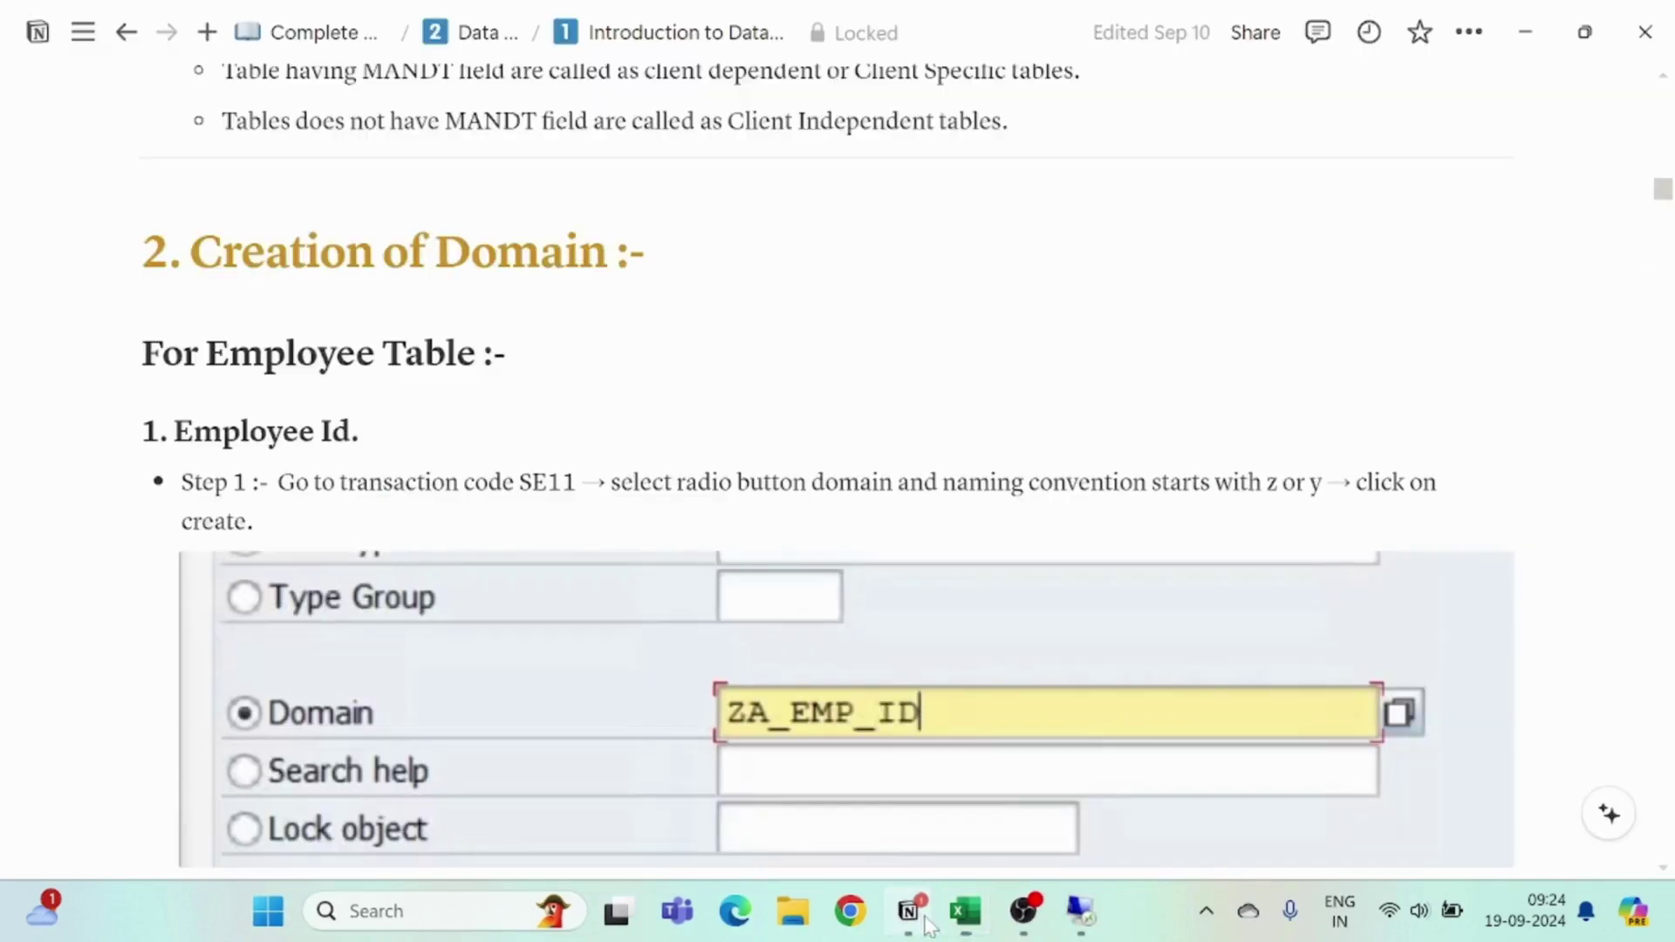
scroll(681, 559, "down", 5)
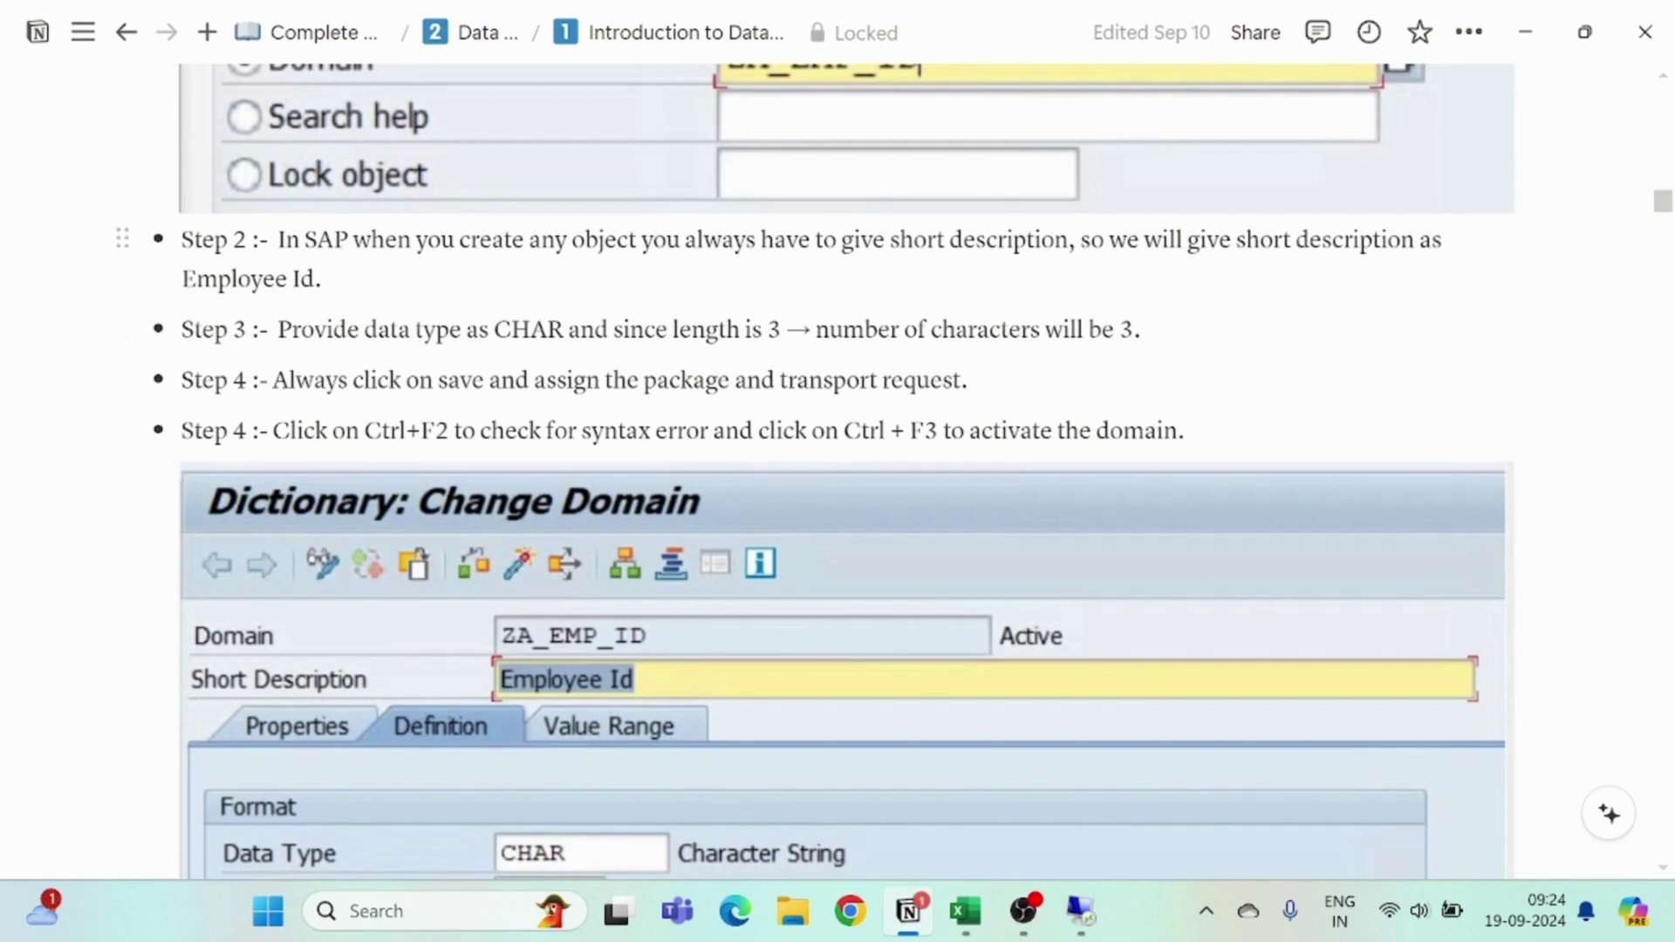
left_click_drag(822, 241, 1042, 241)
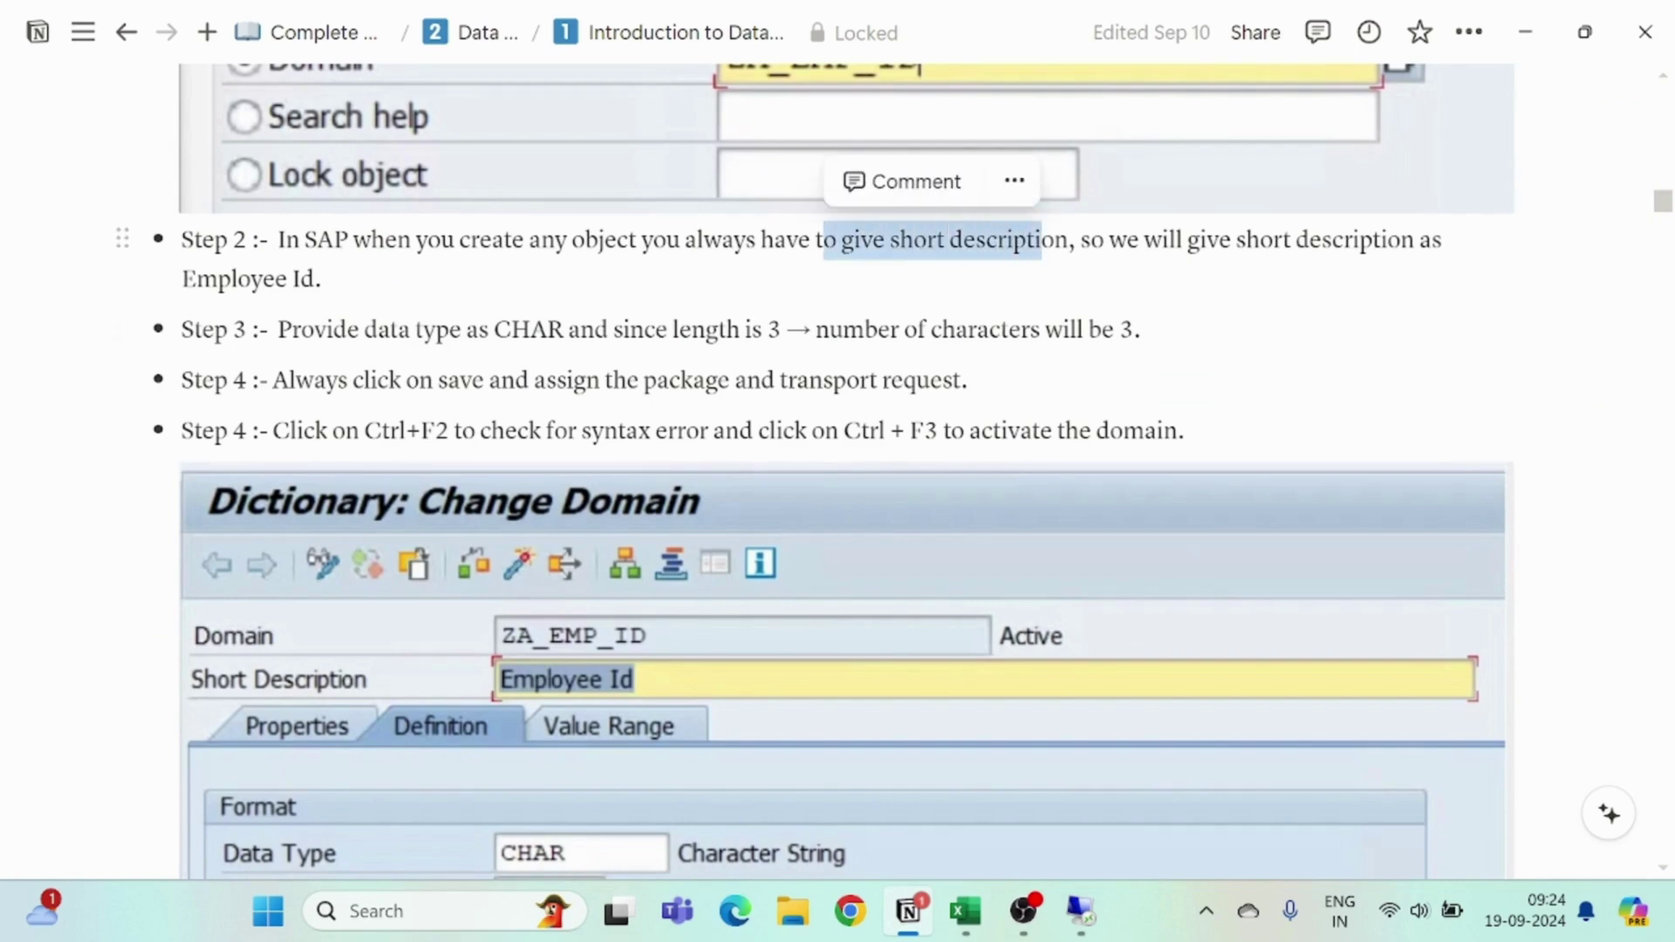
left_click_drag(479, 329, 655, 330)
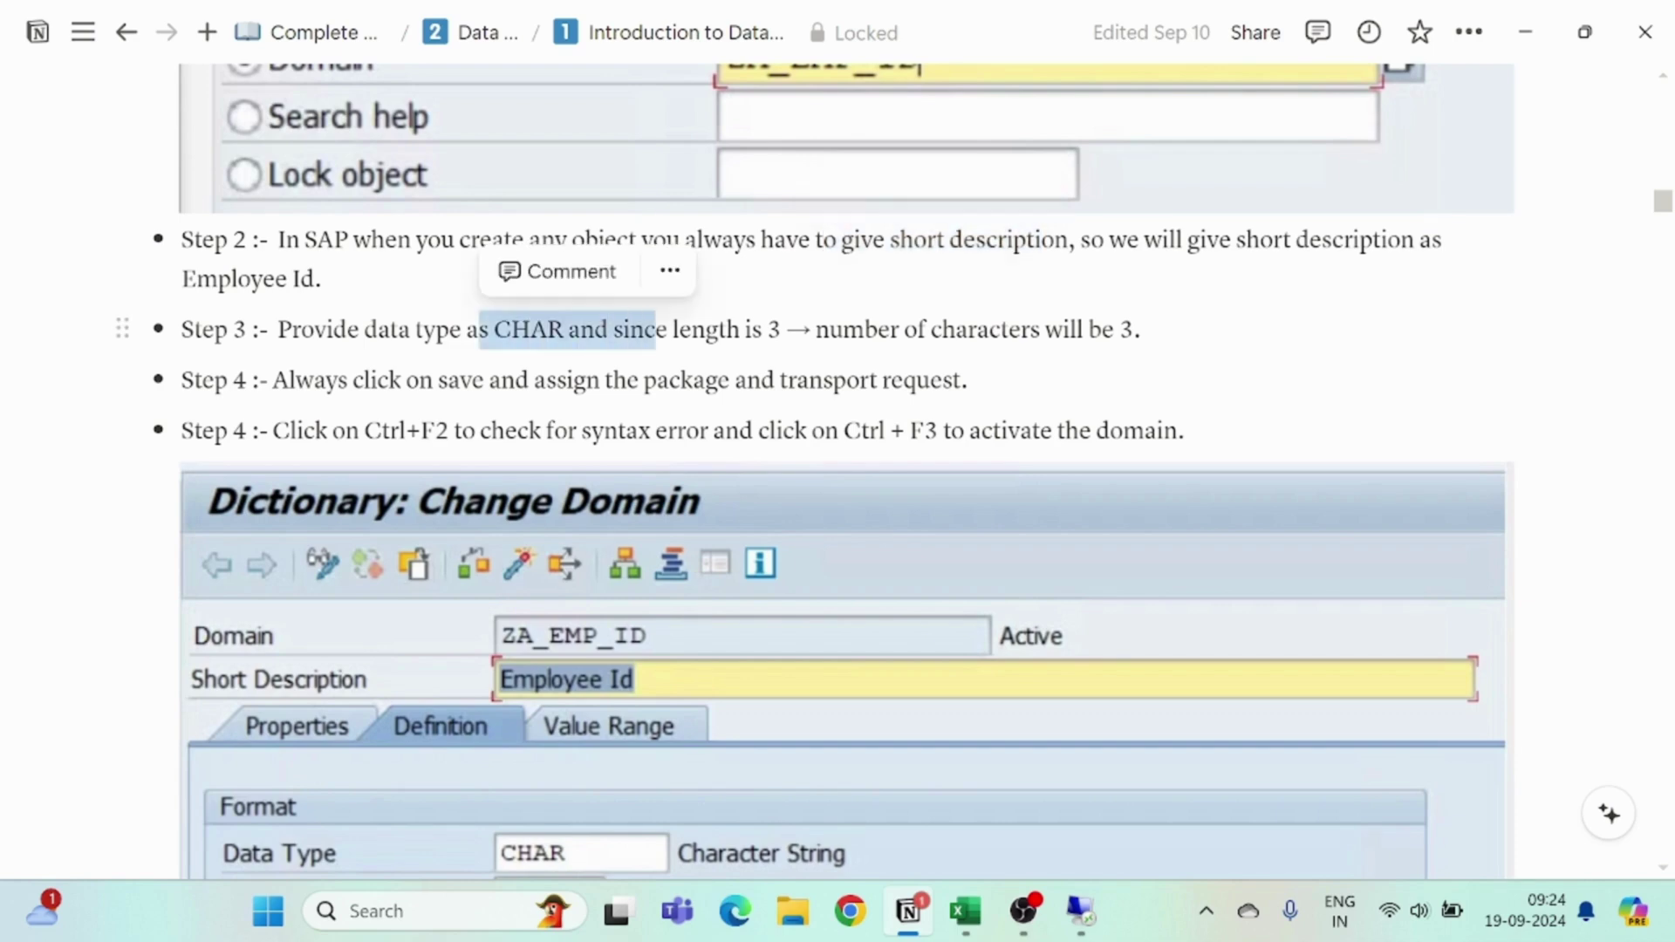
left_click_drag(843, 330, 877, 330)
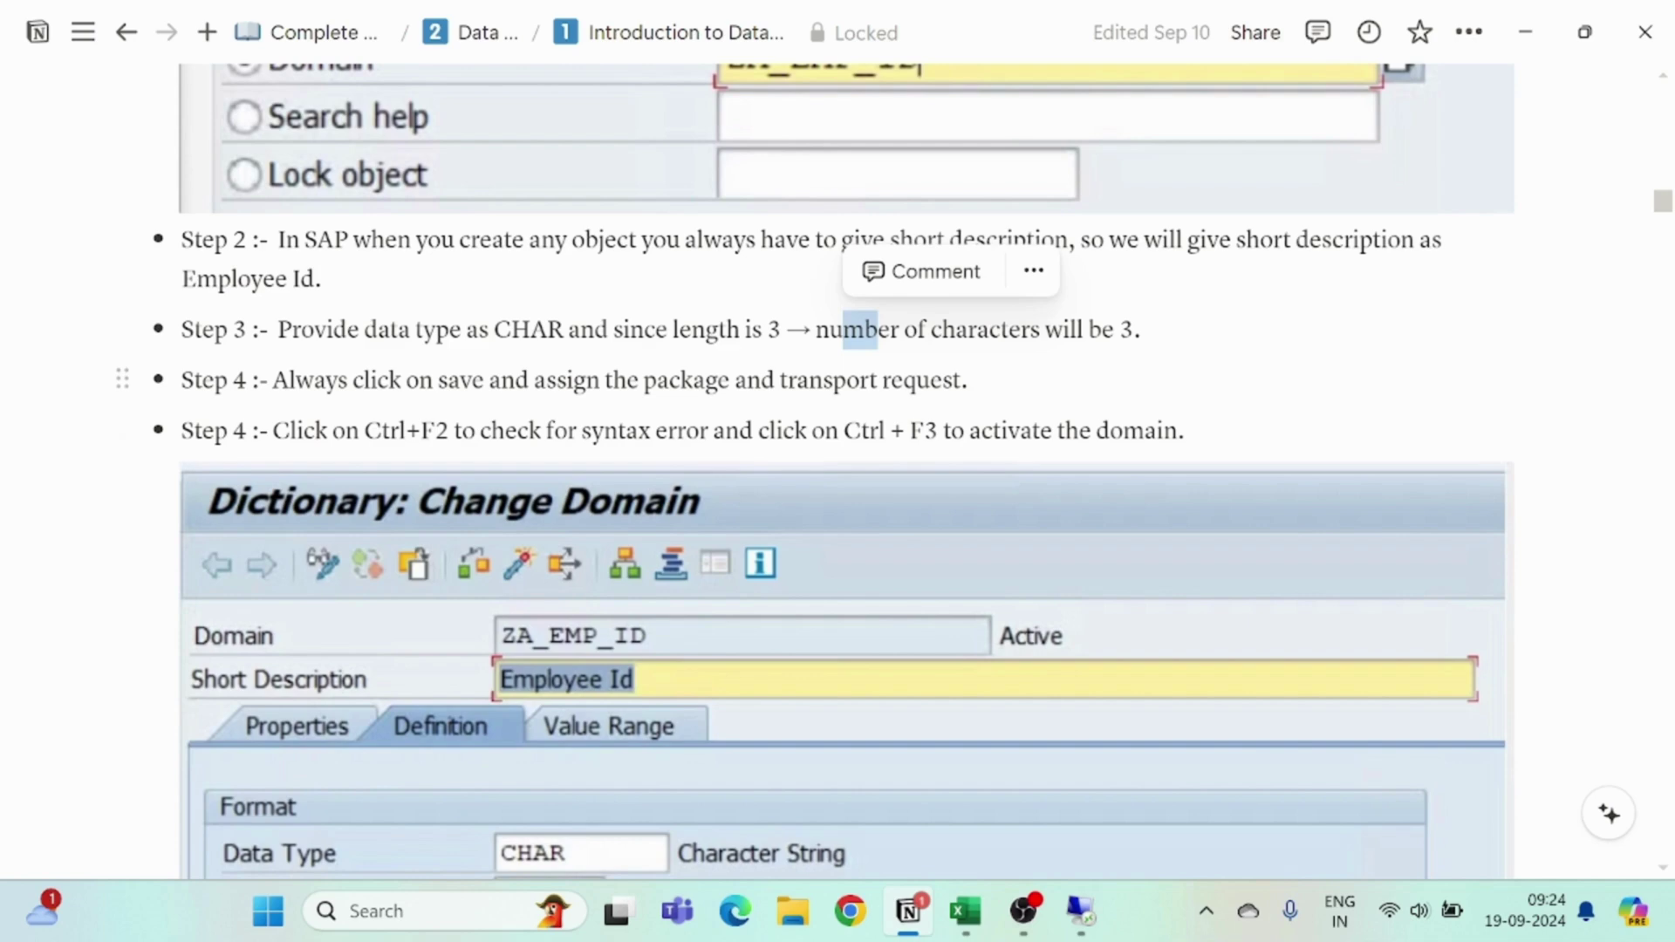
left_click_drag(325, 381, 694, 380)
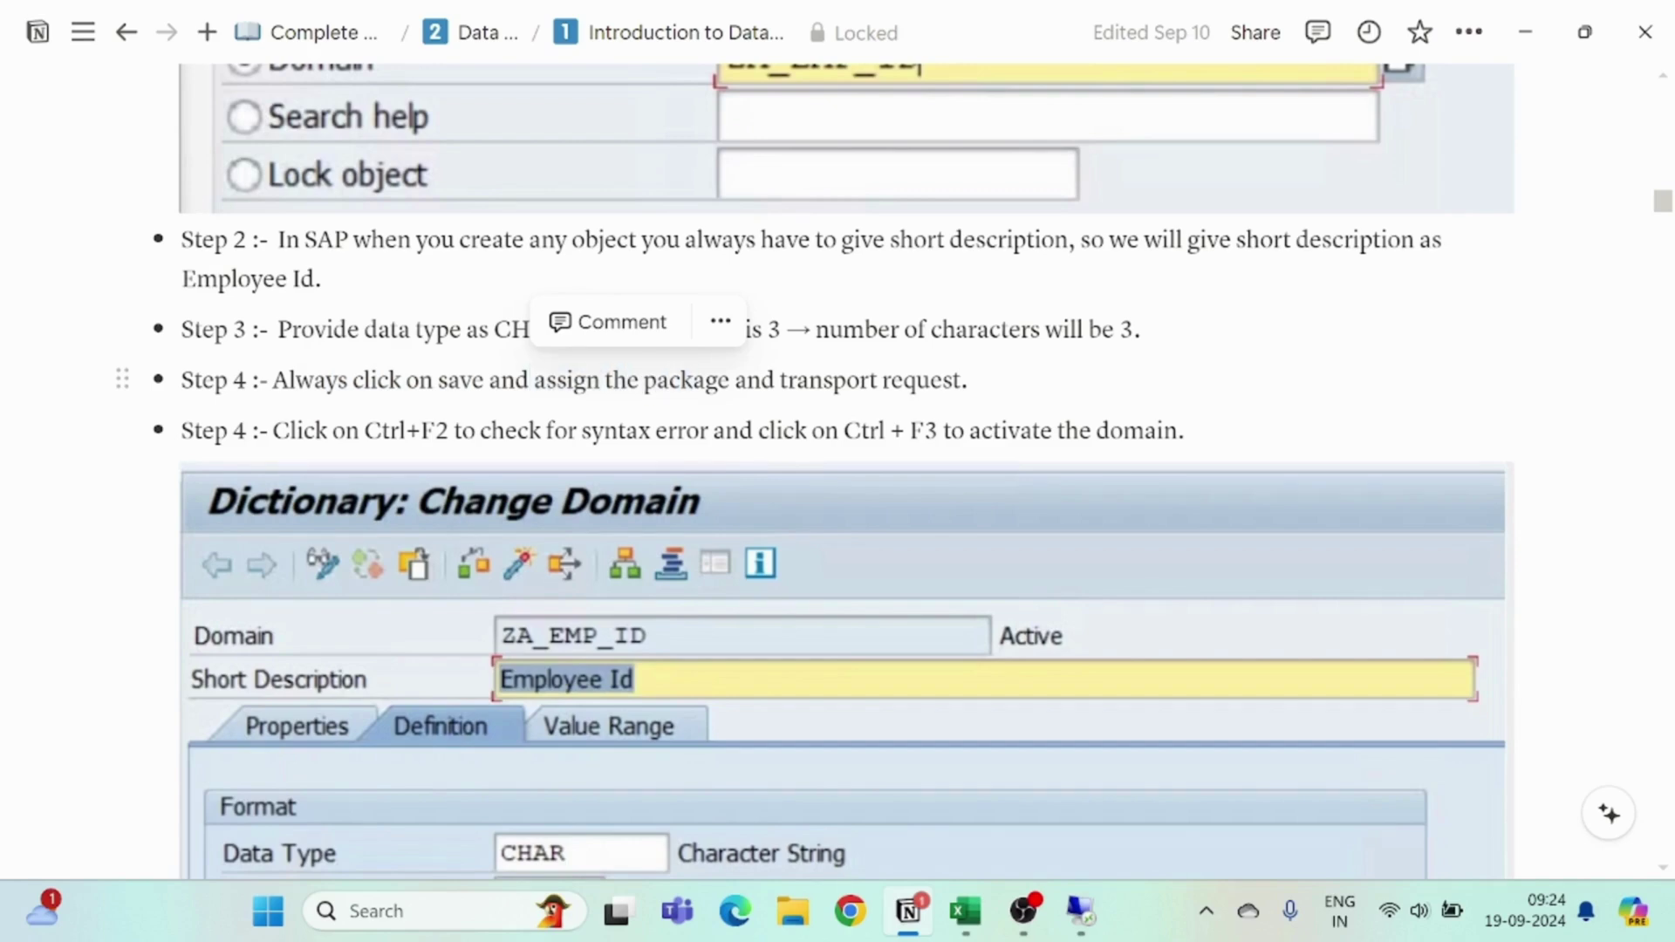
left_click_drag(797, 380, 916, 380)
left_click(916, 380)
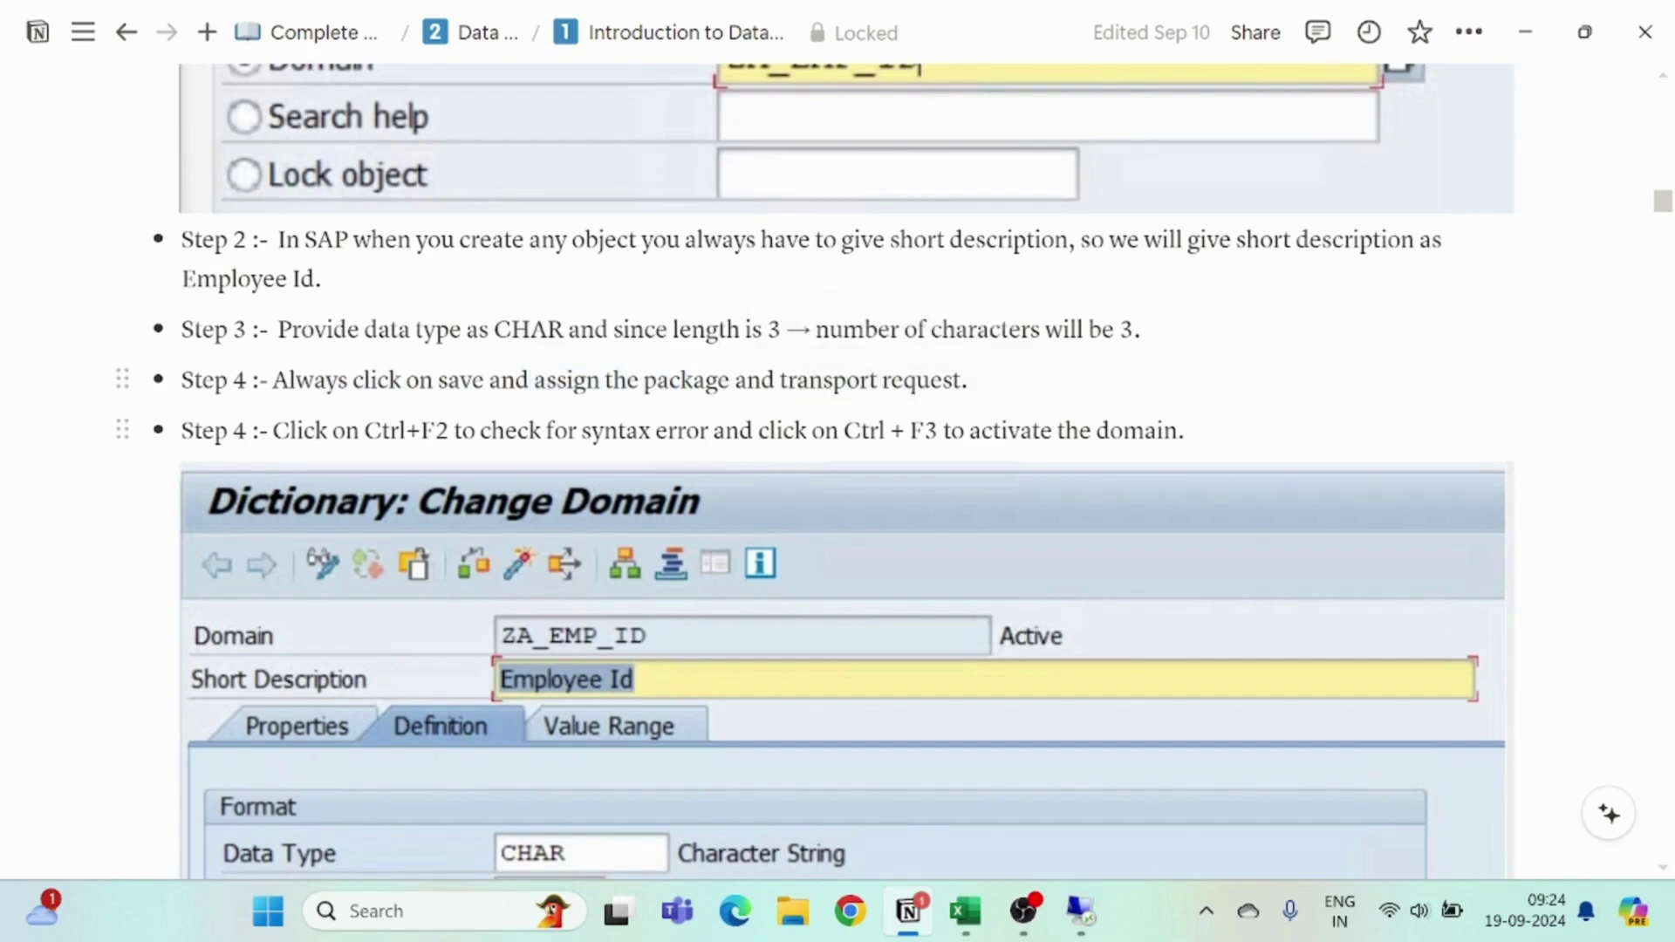
left_click_drag(315, 430, 1123, 430)
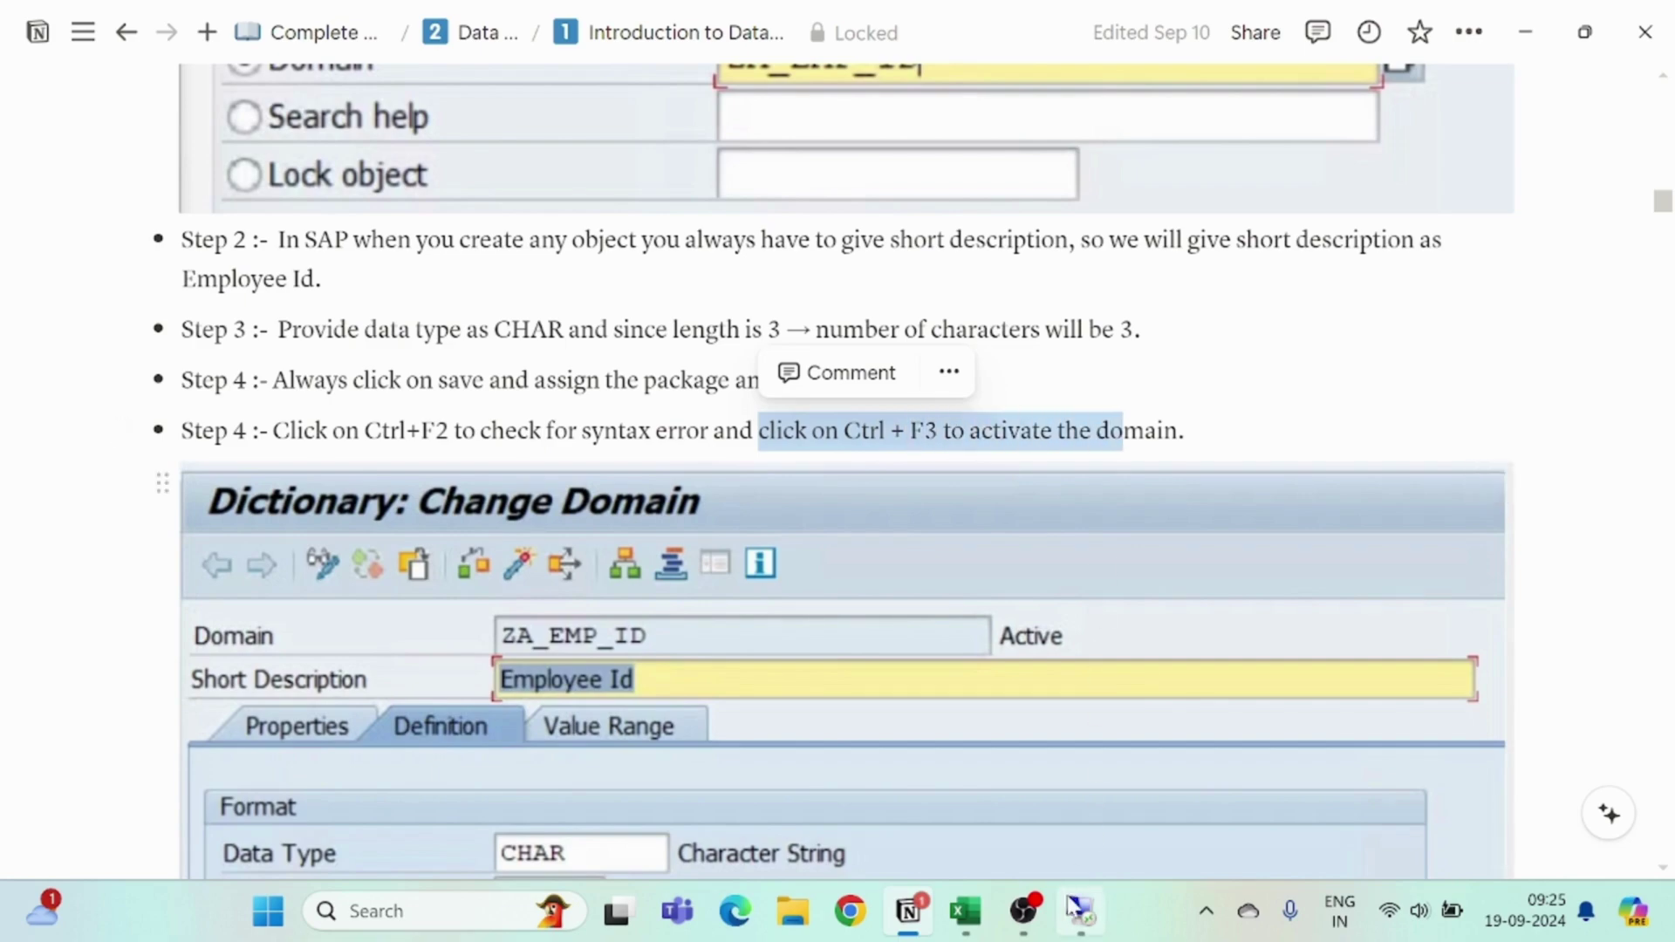
Return to the SAP remote session, check the ZSI_EMPLOYEE_ID domain for inconsistencies and activate it
left_click(1075, 908)
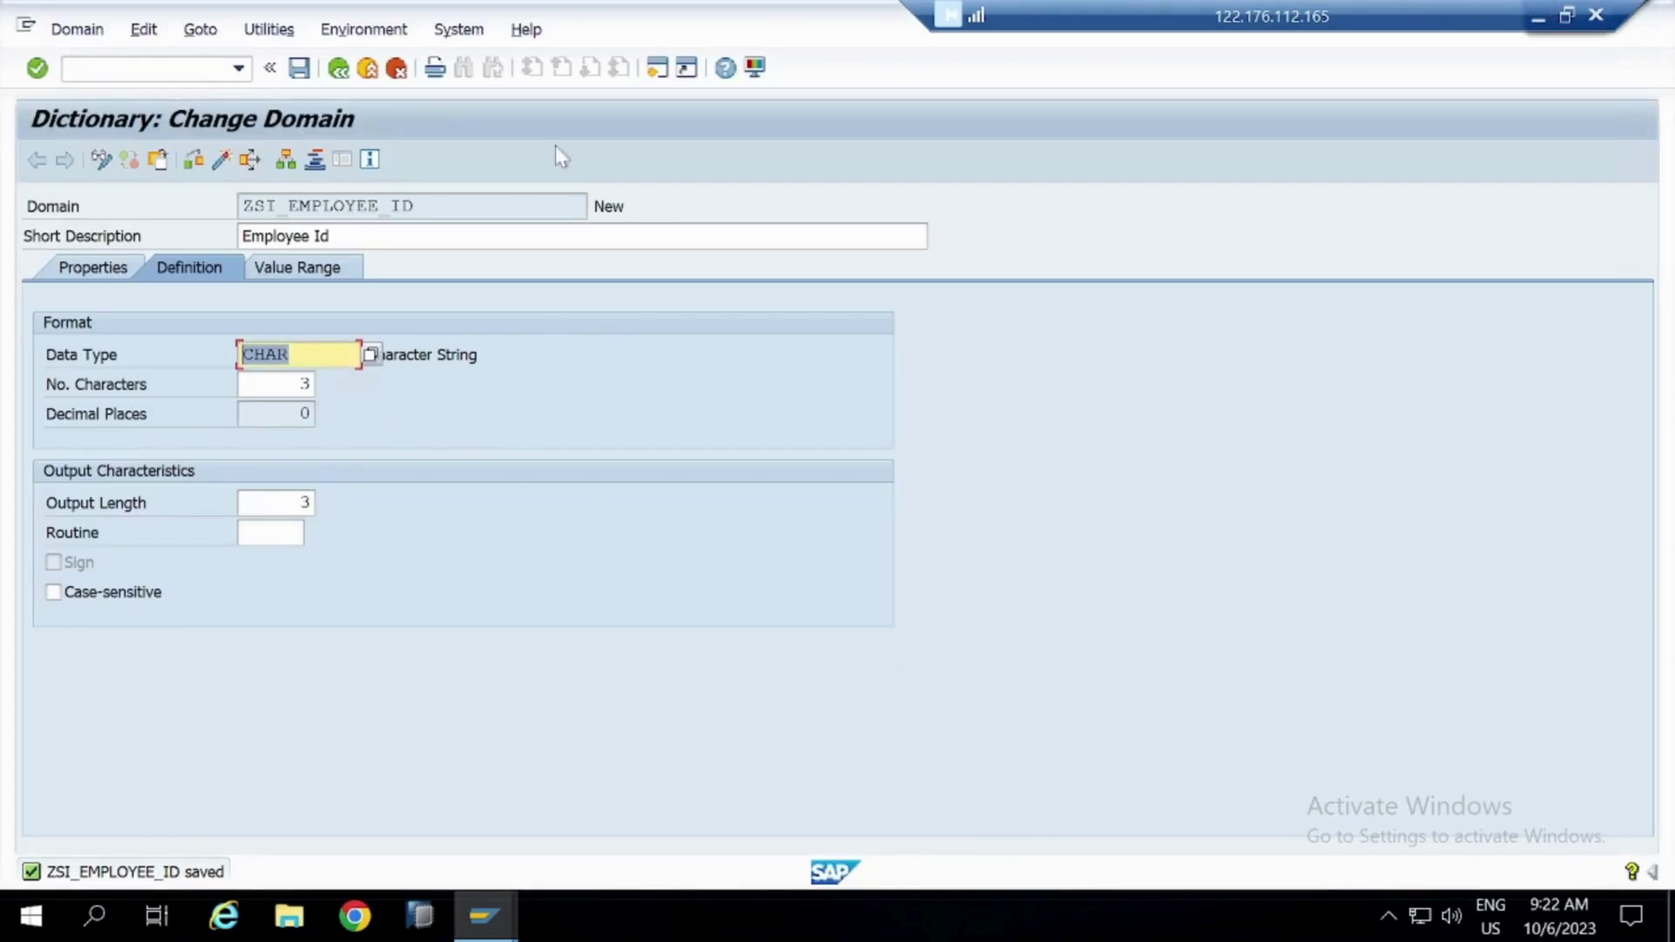
left_click(608, 206)
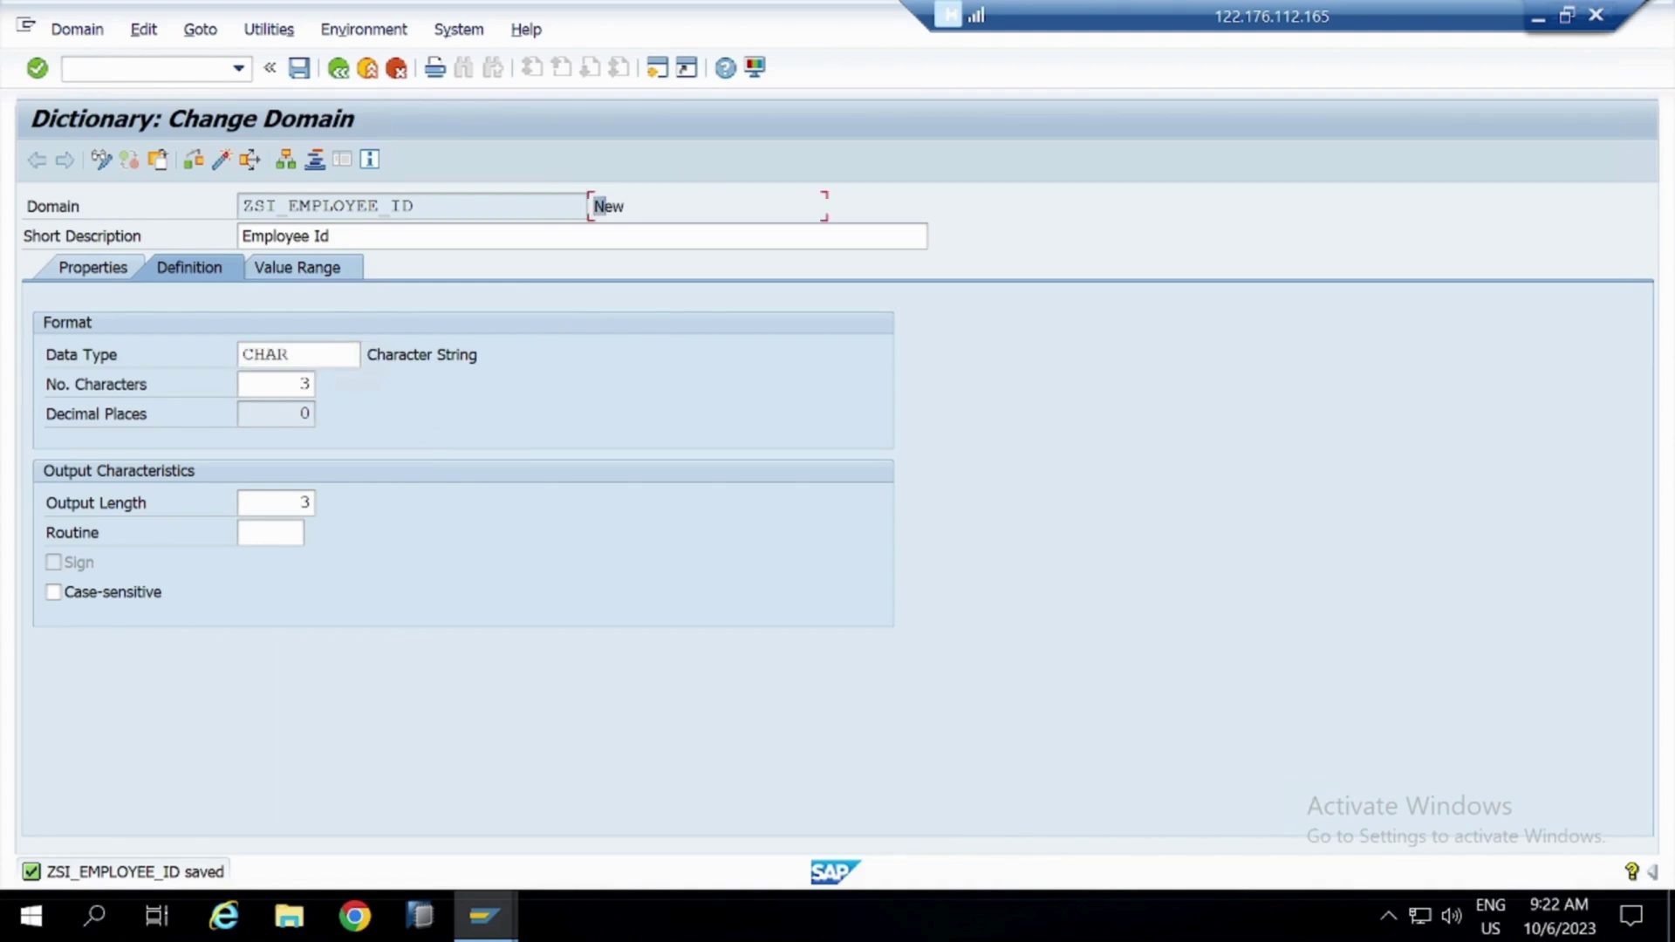
left_click(625, 207)
left_click(194, 160)
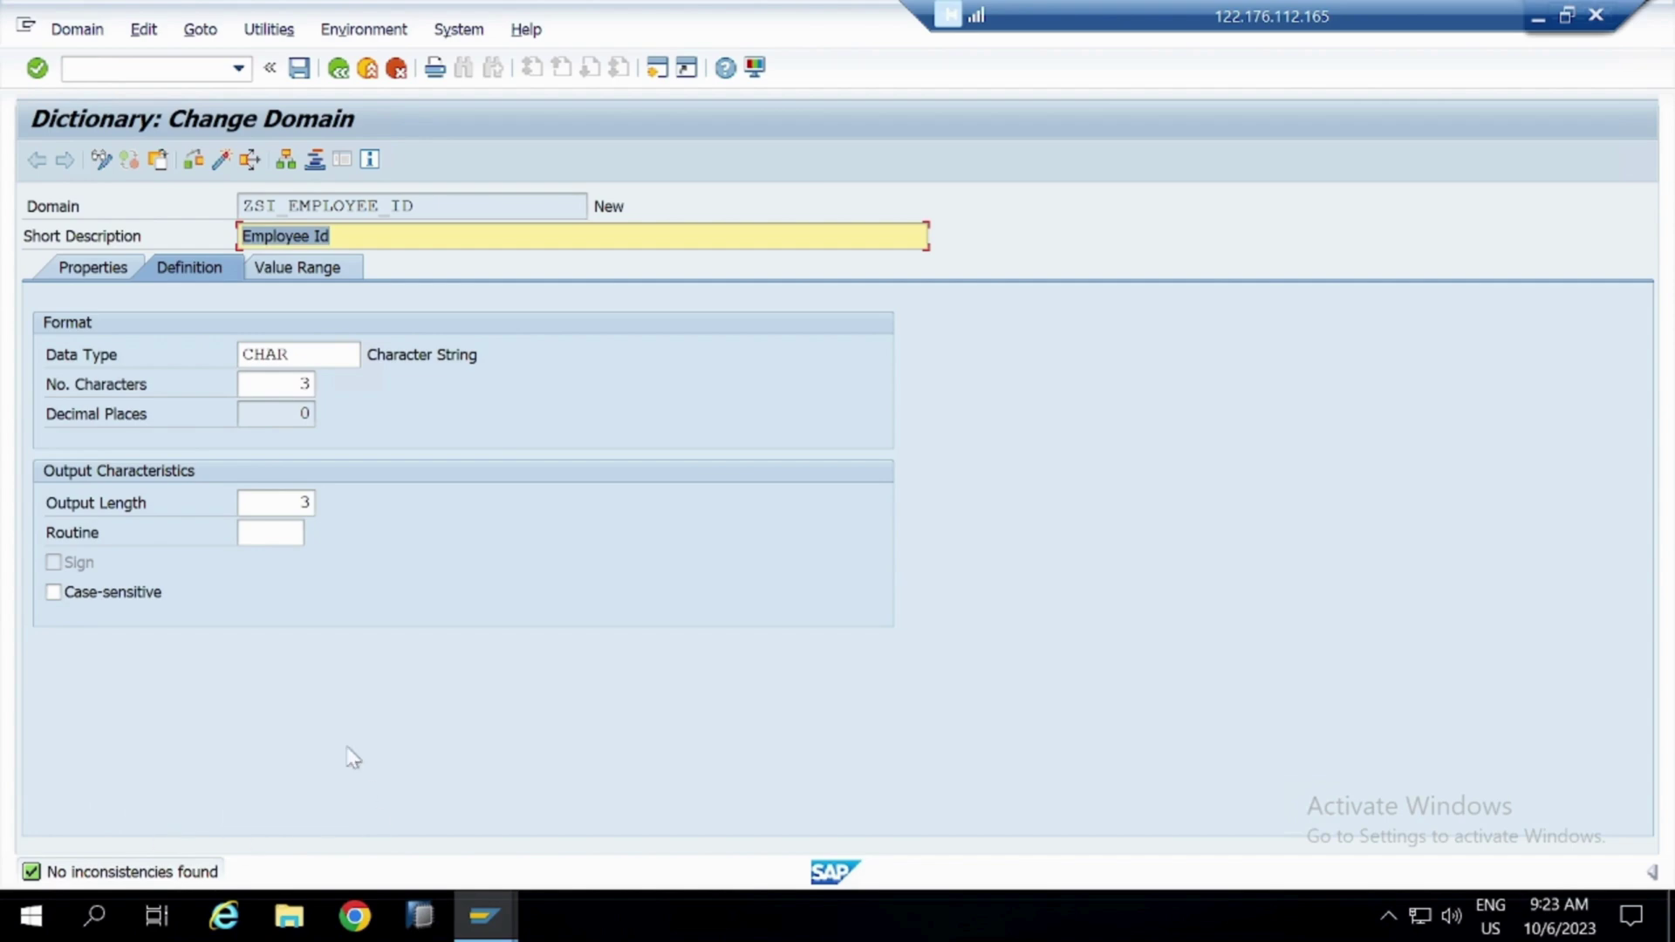
left_click(219, 160)
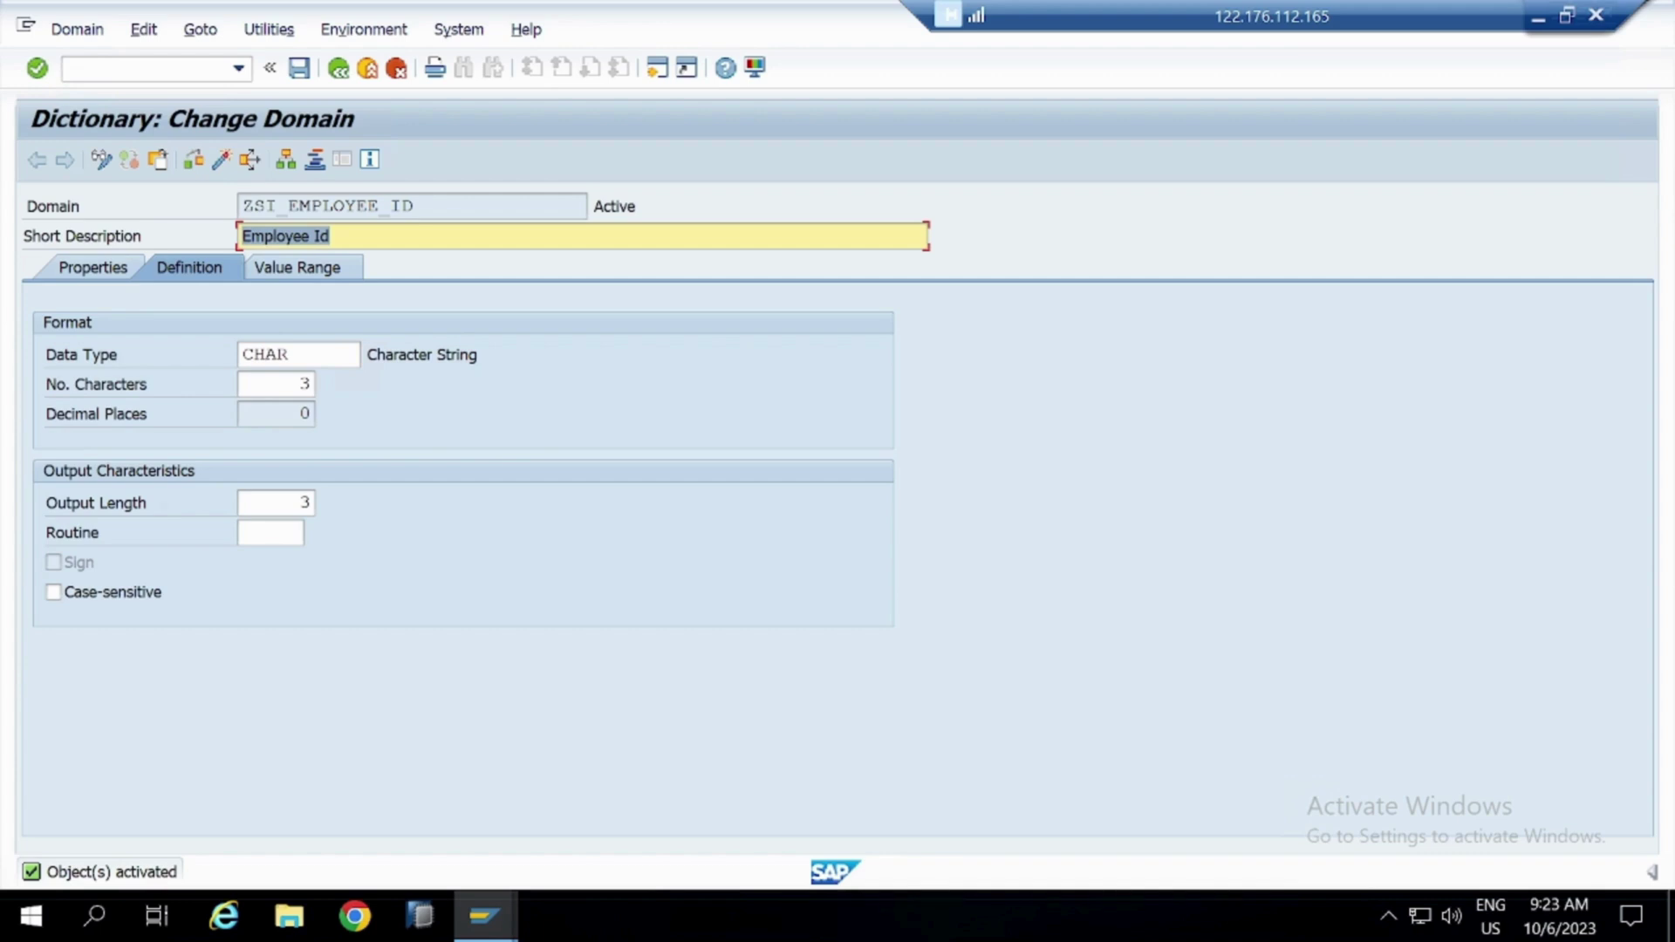
Go back to the ABAP Dictionary initial screen and copy the domain name ZSI_EMPLOYEE_ID
left_click(338, 73)
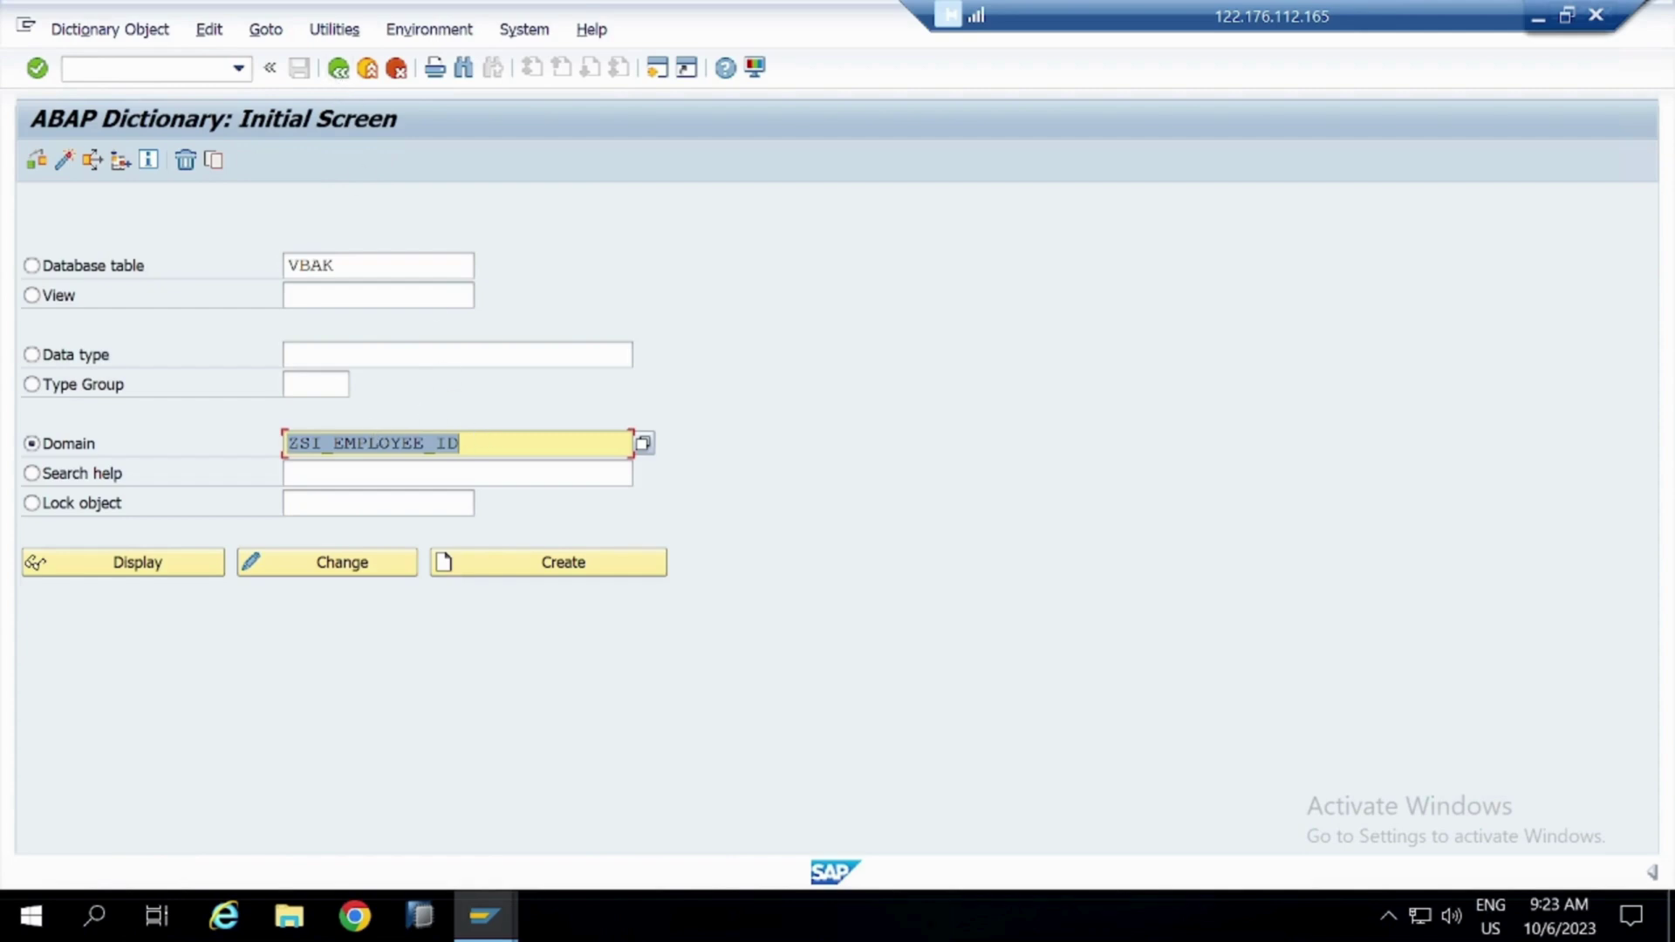
left_click(485, 443)
double_click(485, 443)
key("ctrl+c")
left_click(485, 442)
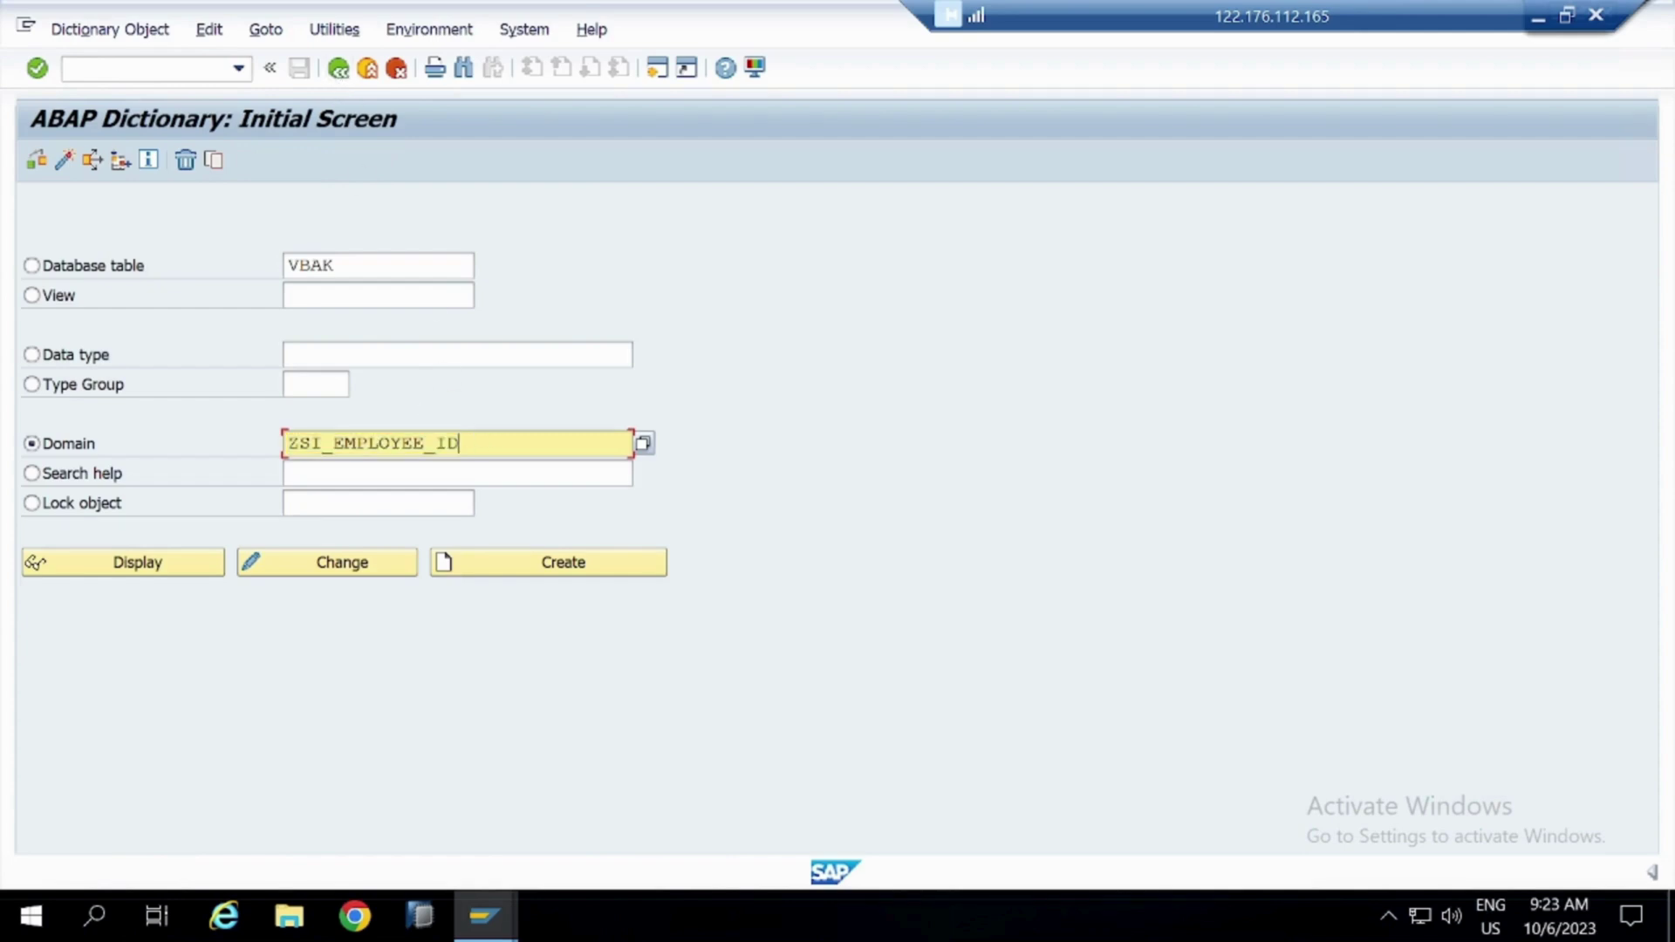
Open Notepad, replace its old list of names with the copied domain name ZSI_EMPLOYEE_ID, and minimize it
left_click(1538, 17)
left_click(377, 907)
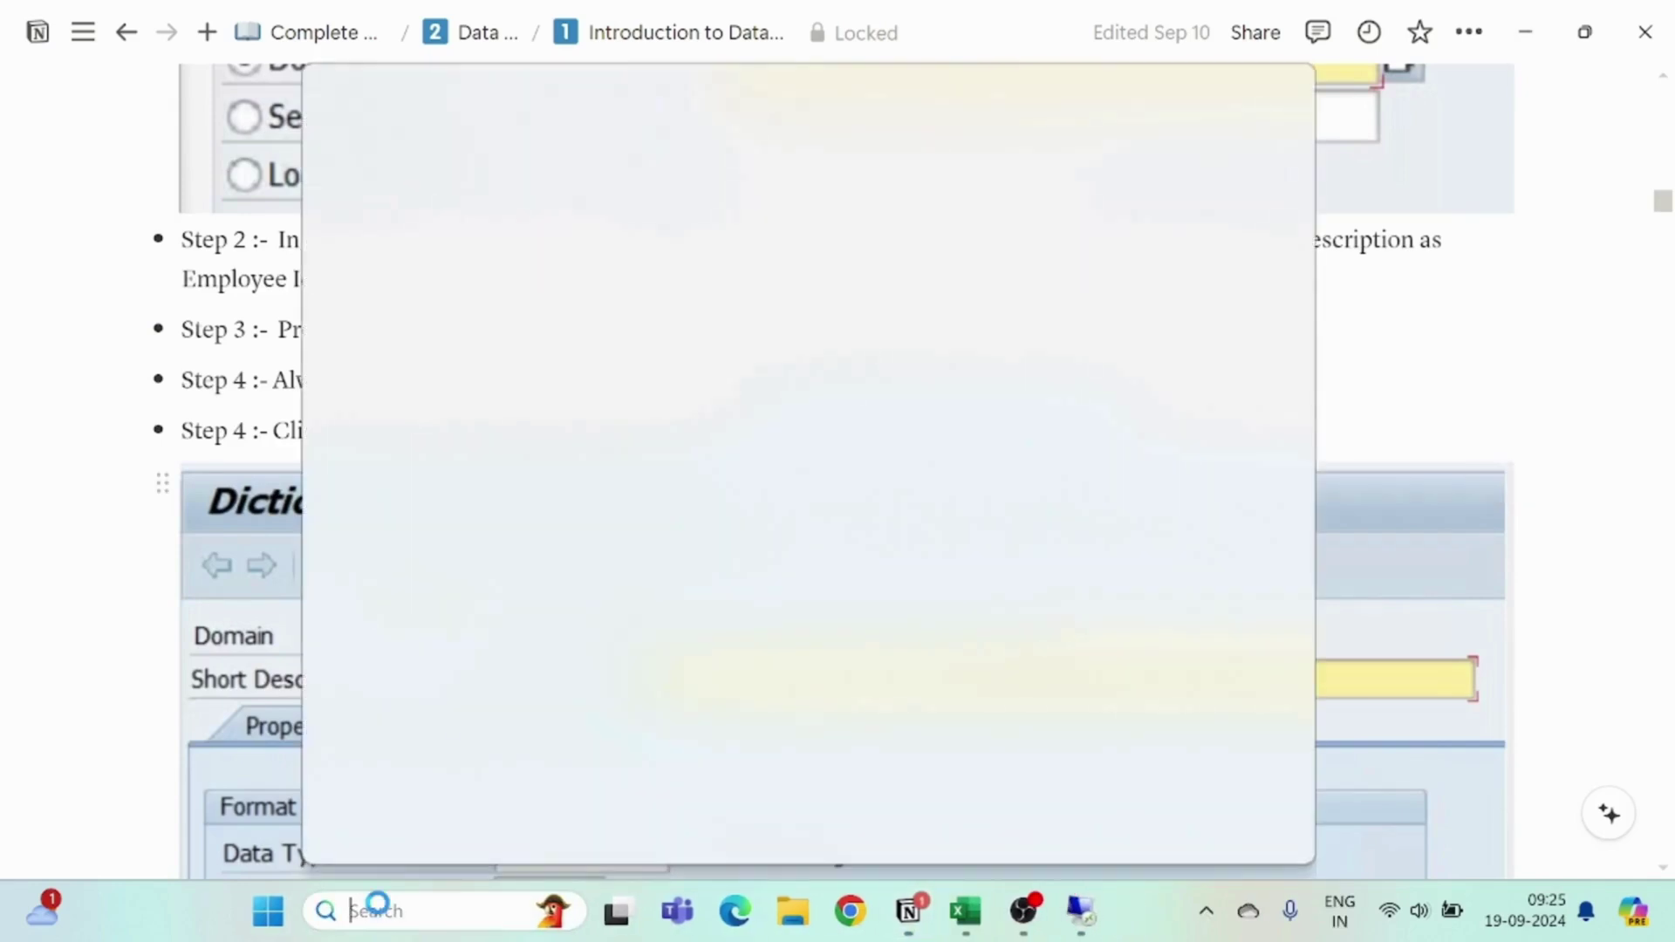
type("notepad")
key("Return")
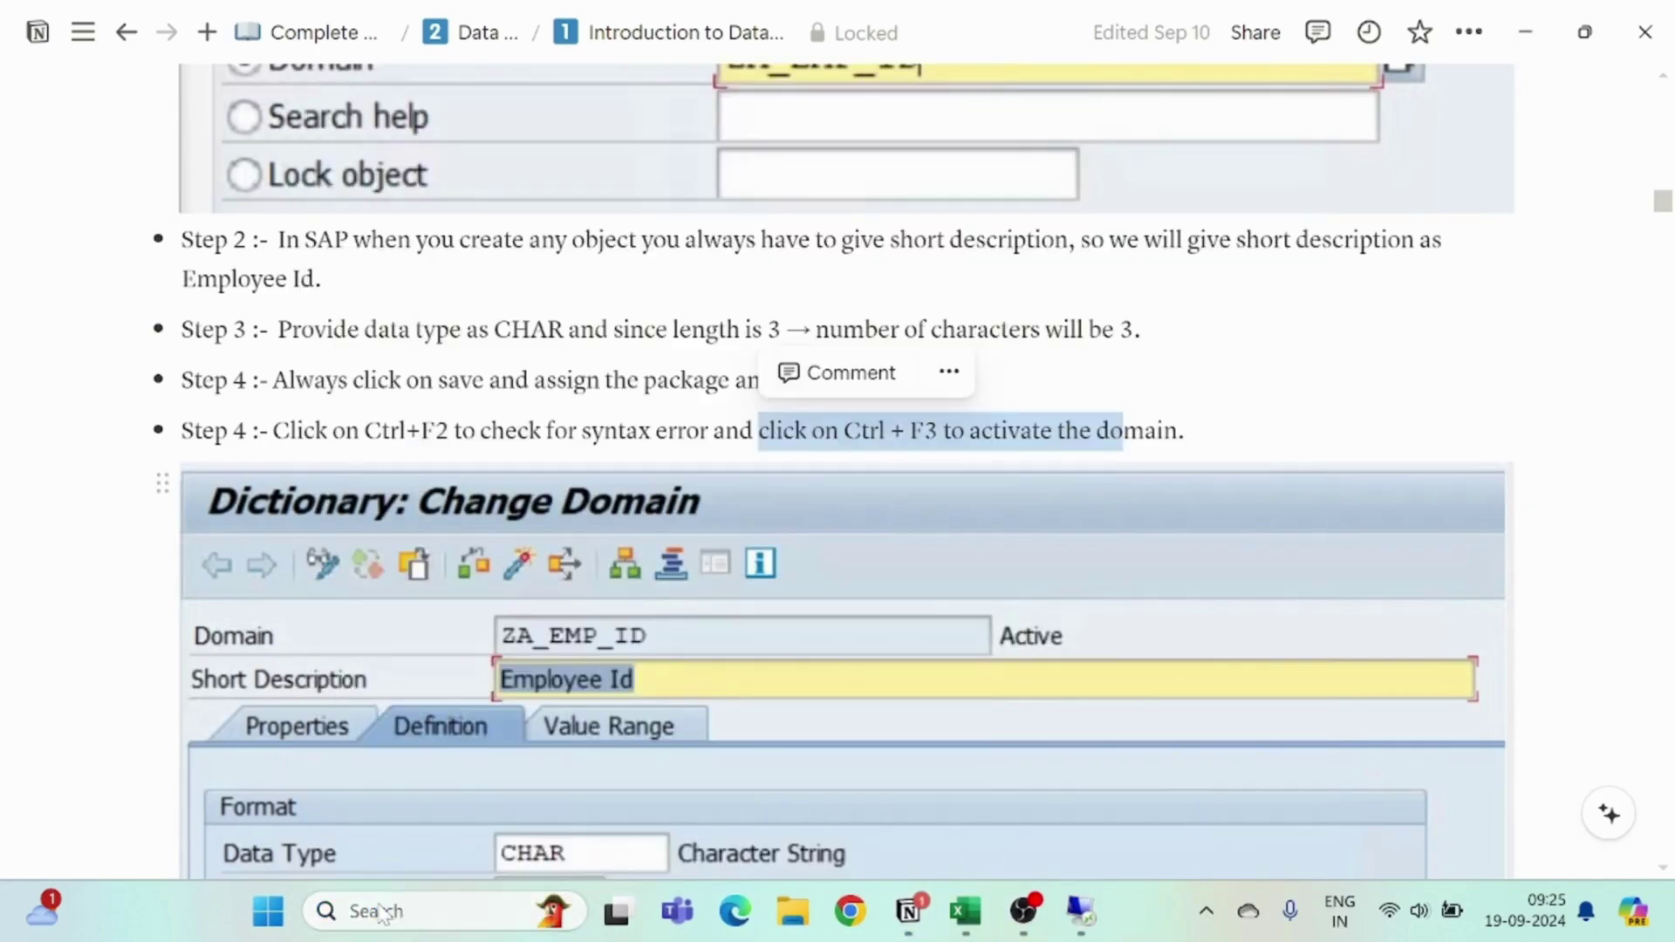
key("ctrl+a")
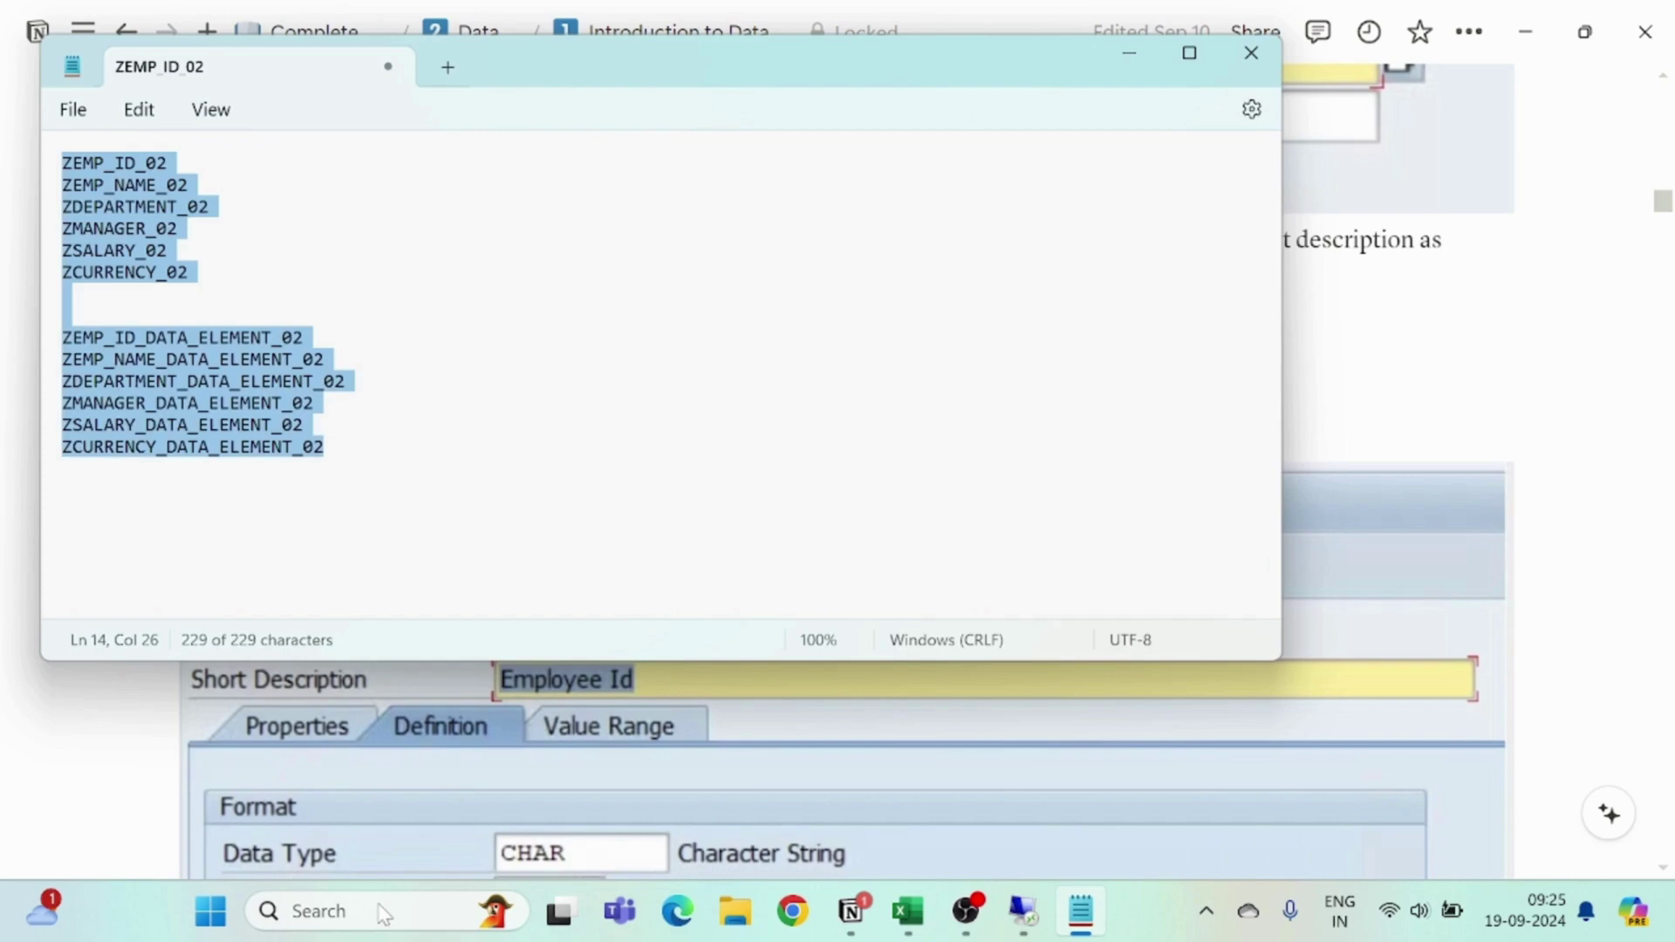
key("ctrl+v")
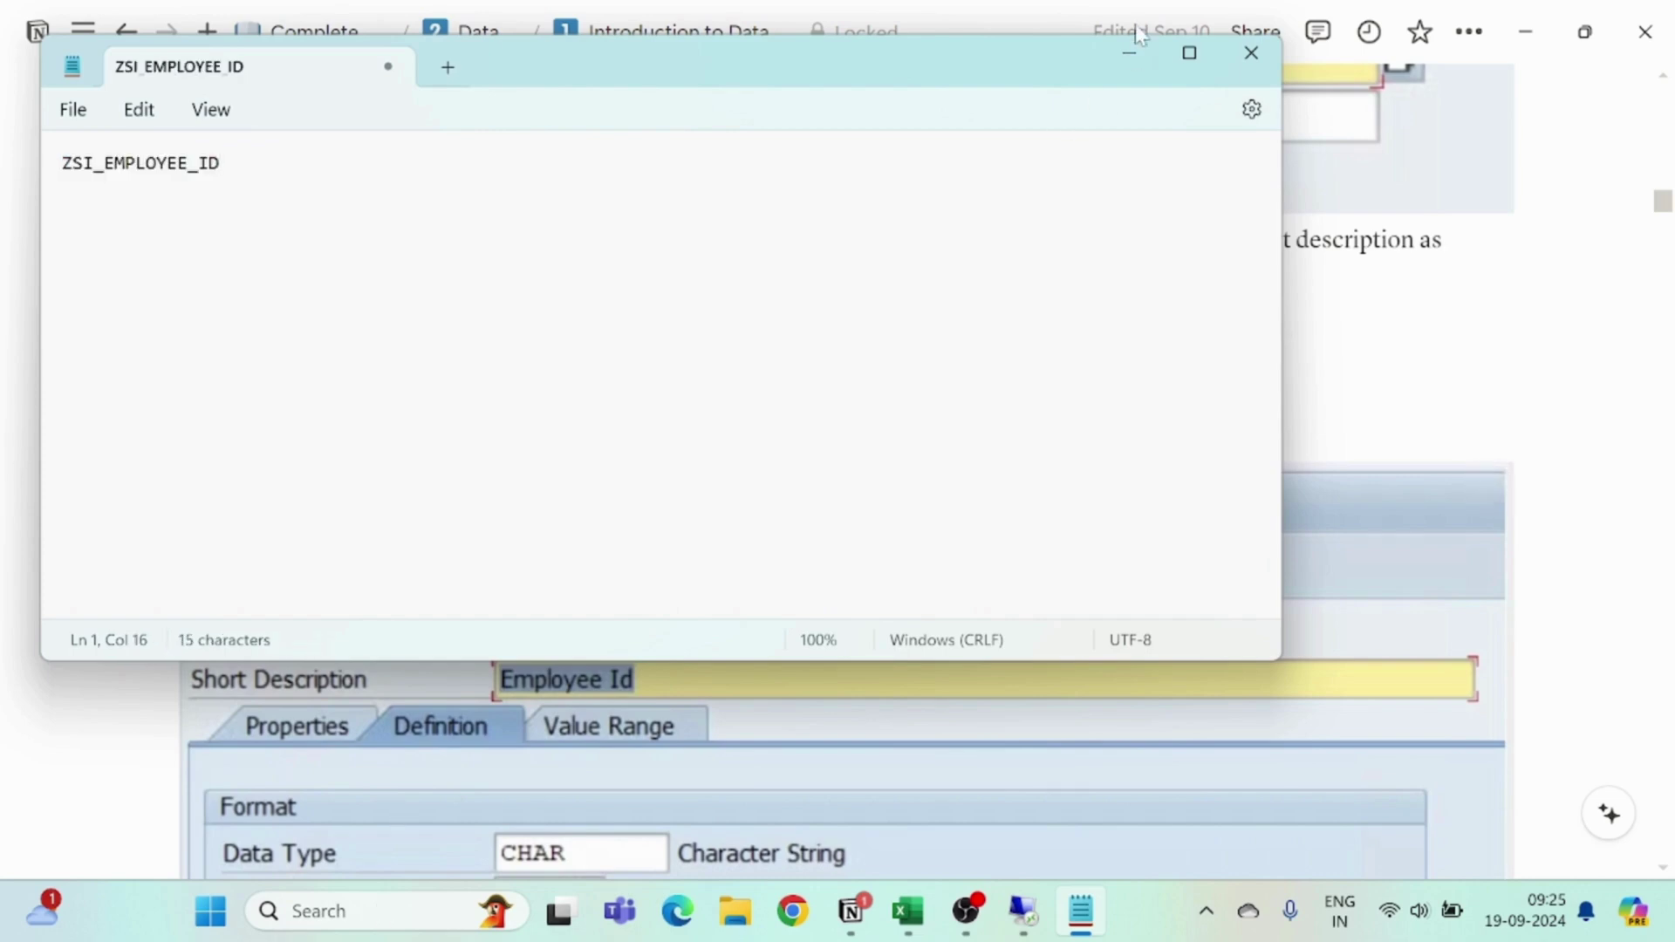
left_click(1129, 53)
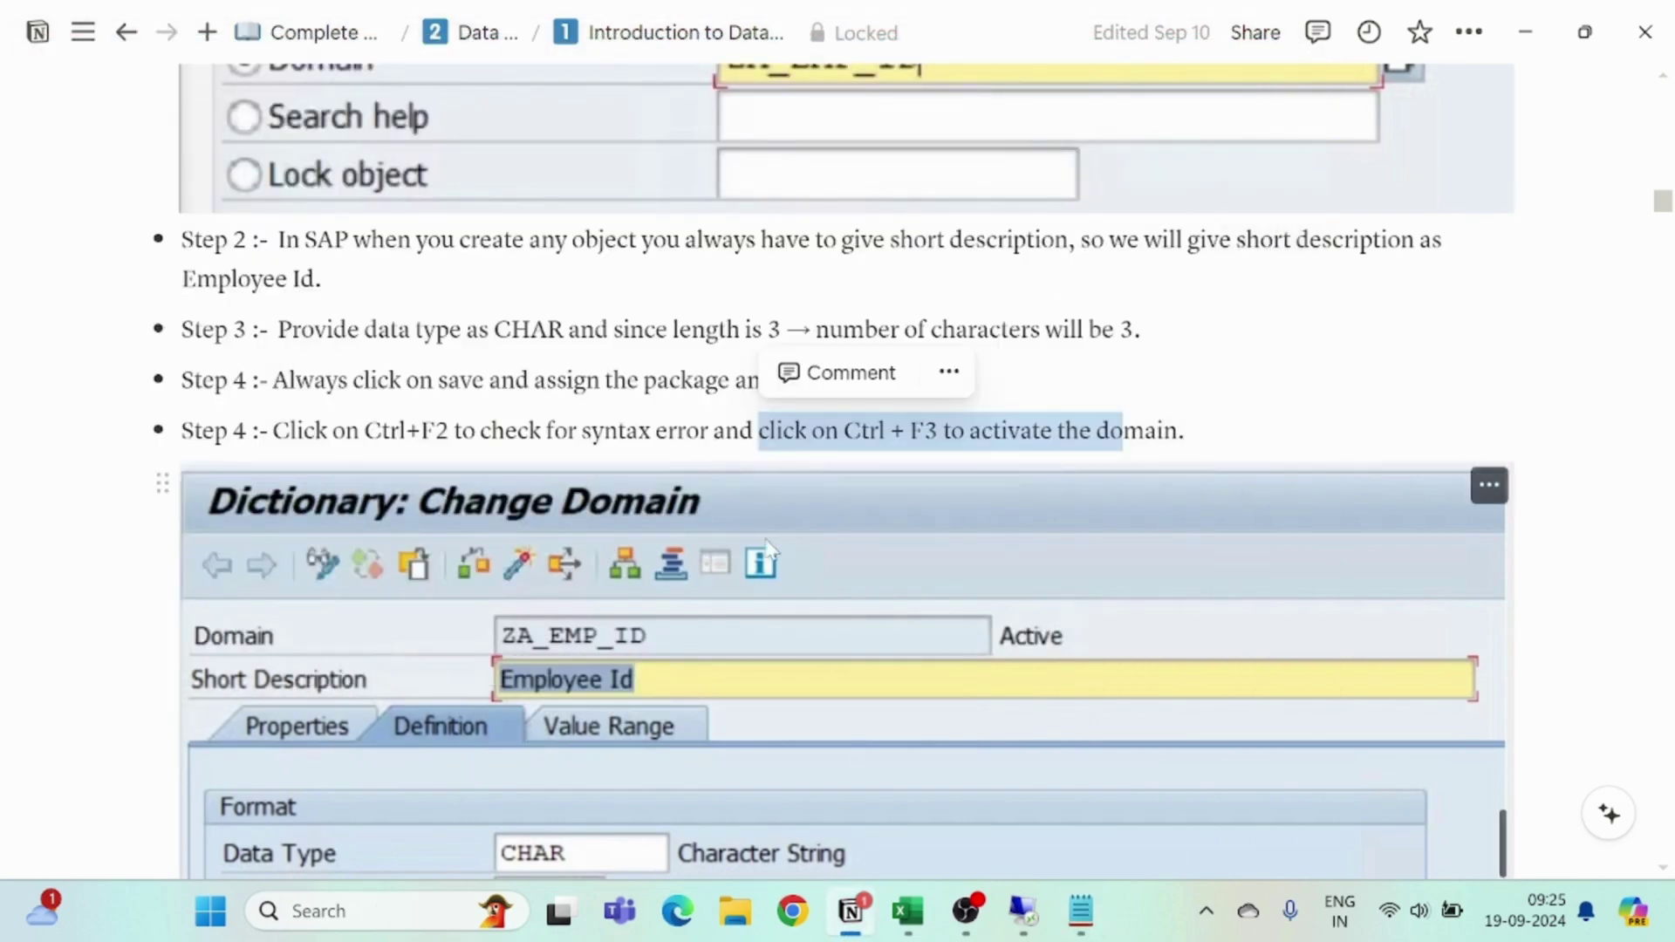
Check the Employee Name field's data type and length in Excel, and create SAP domain ZSI_EMPLOYEE_NAME with short description Employee Name
scroll(768, 550, "down", 3)
left_click(907, 911)
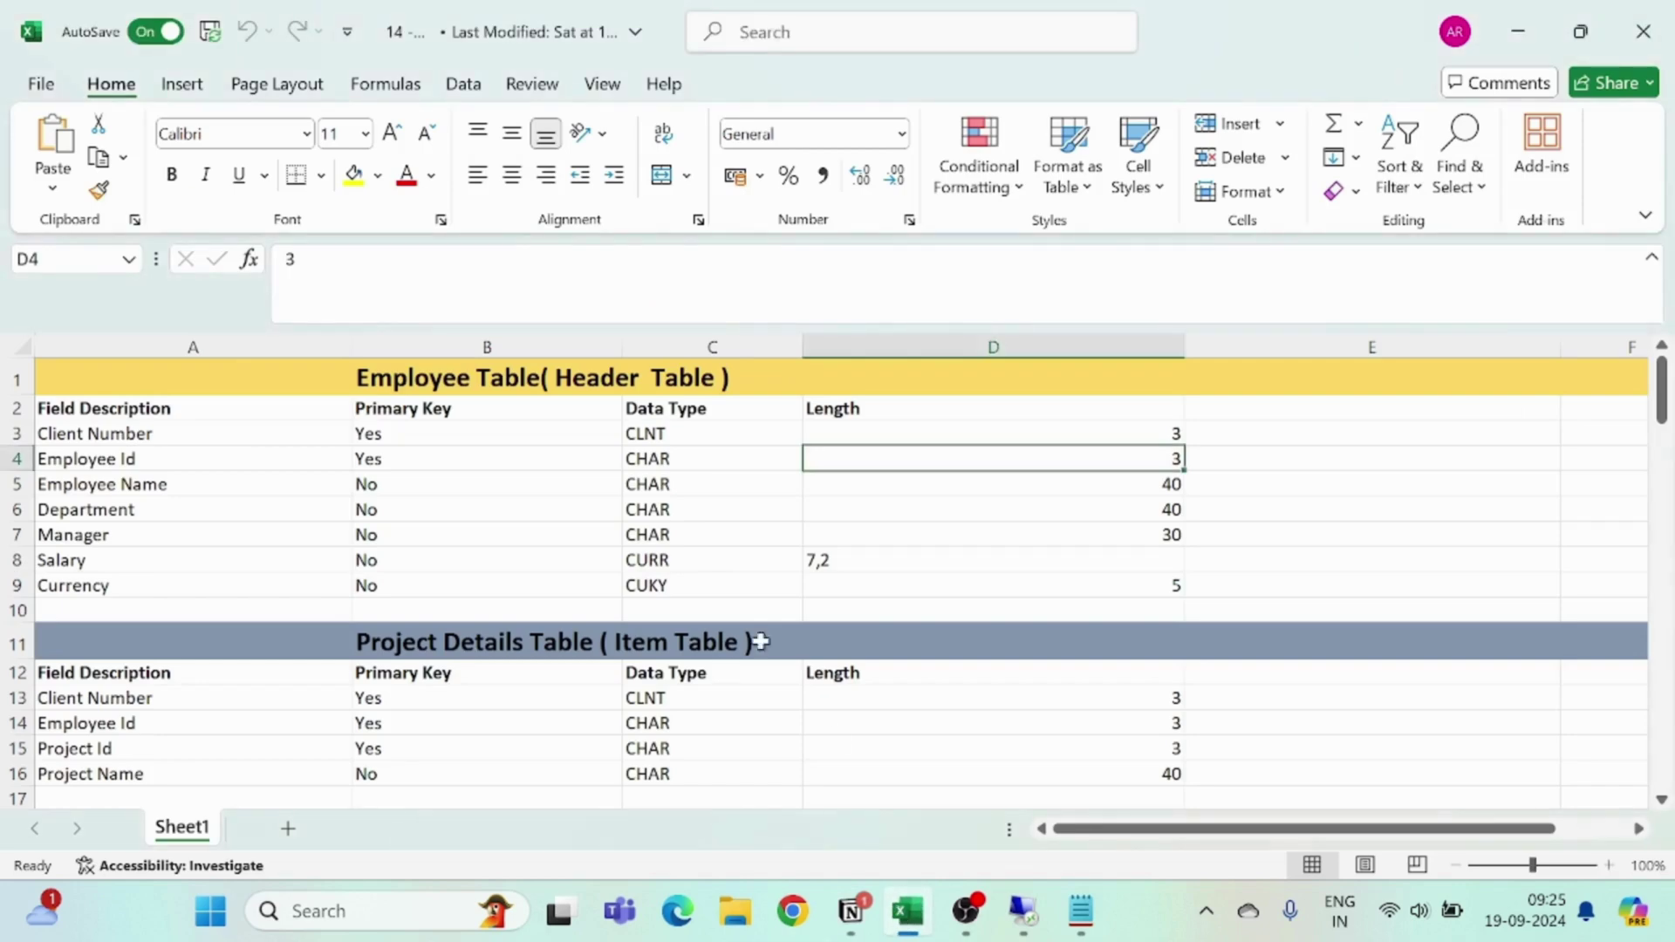
left_click(738, 490)
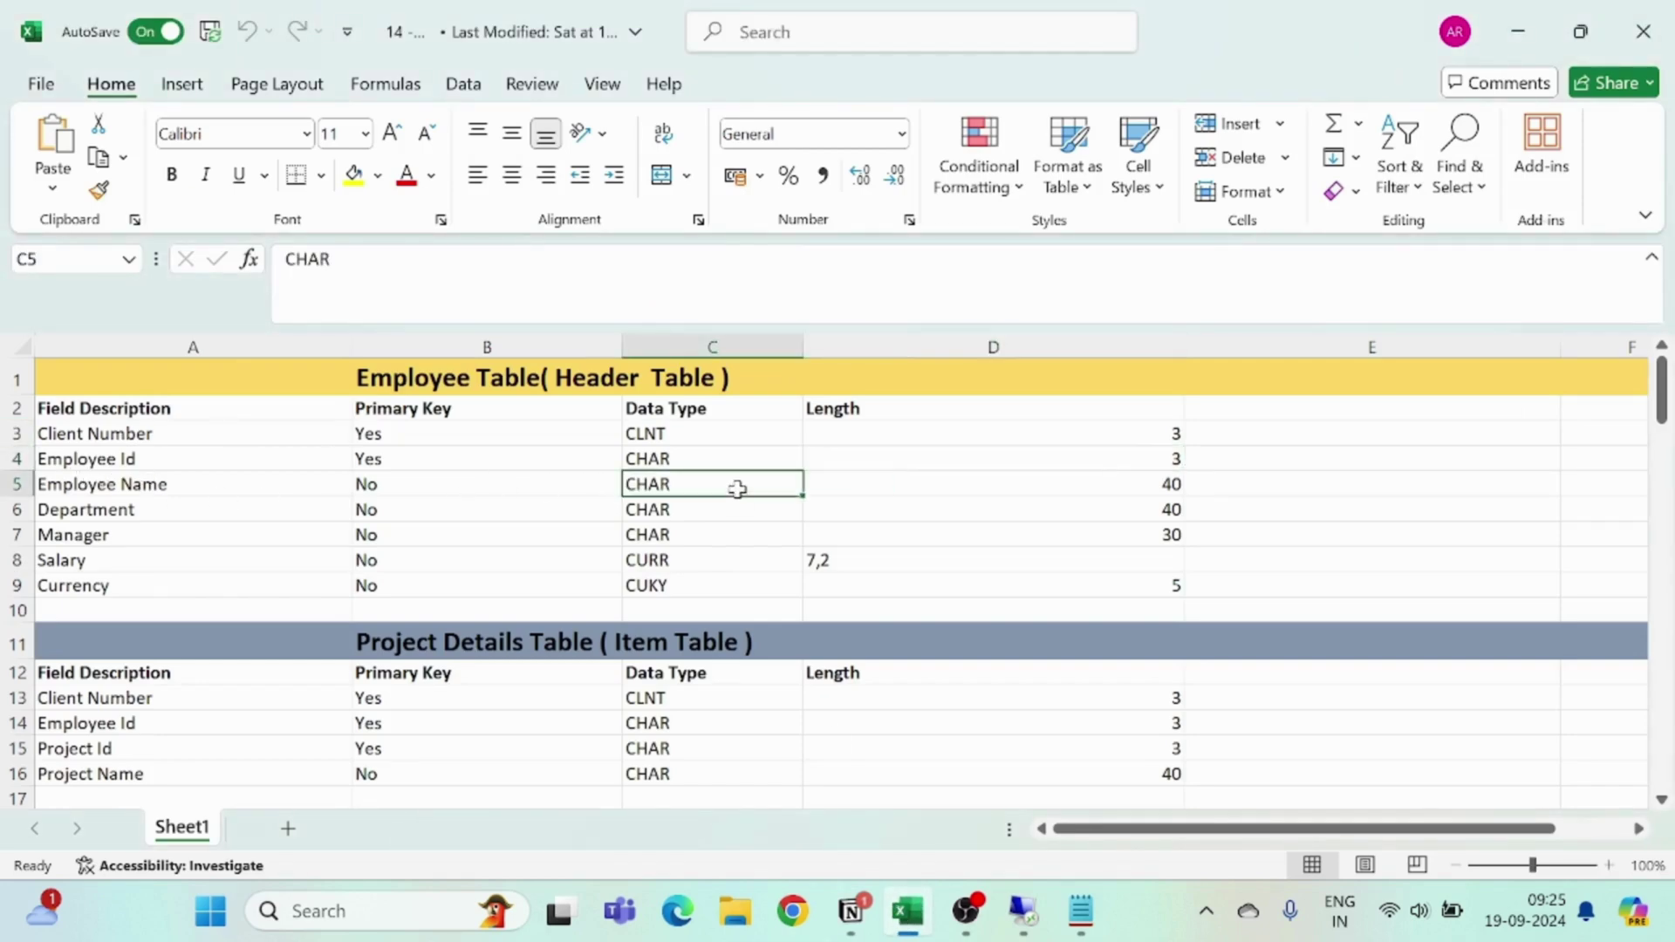
left_click(1014, 486)
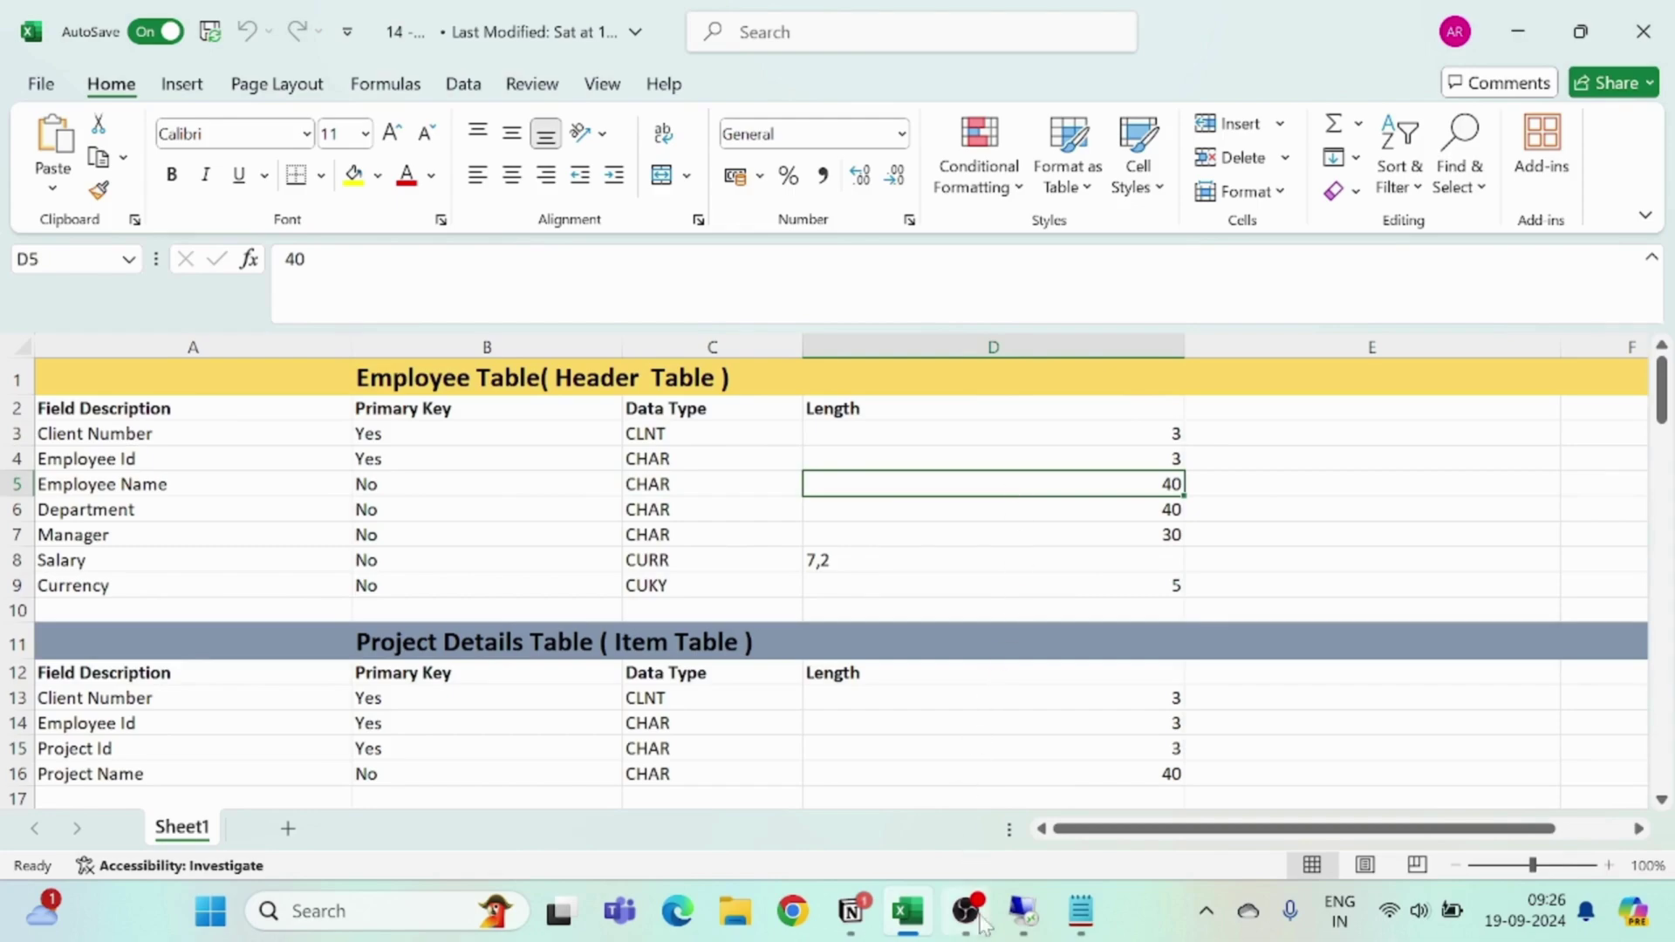
left_click(1040, 928)
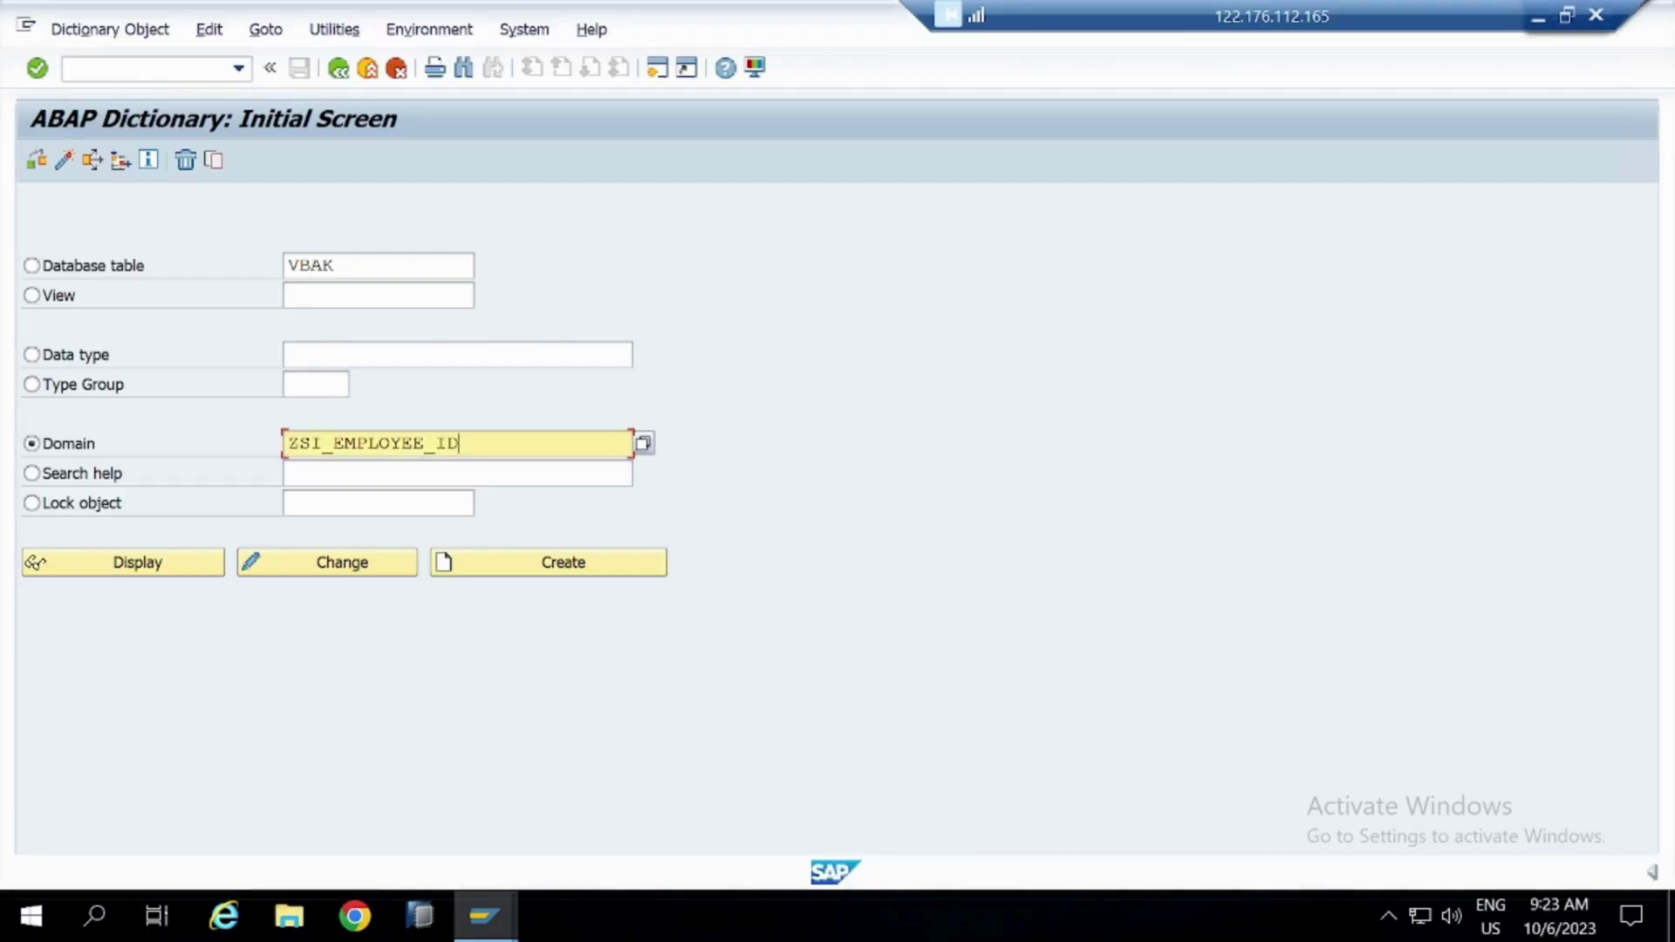
key("BackSpace")
key("BackSpace")
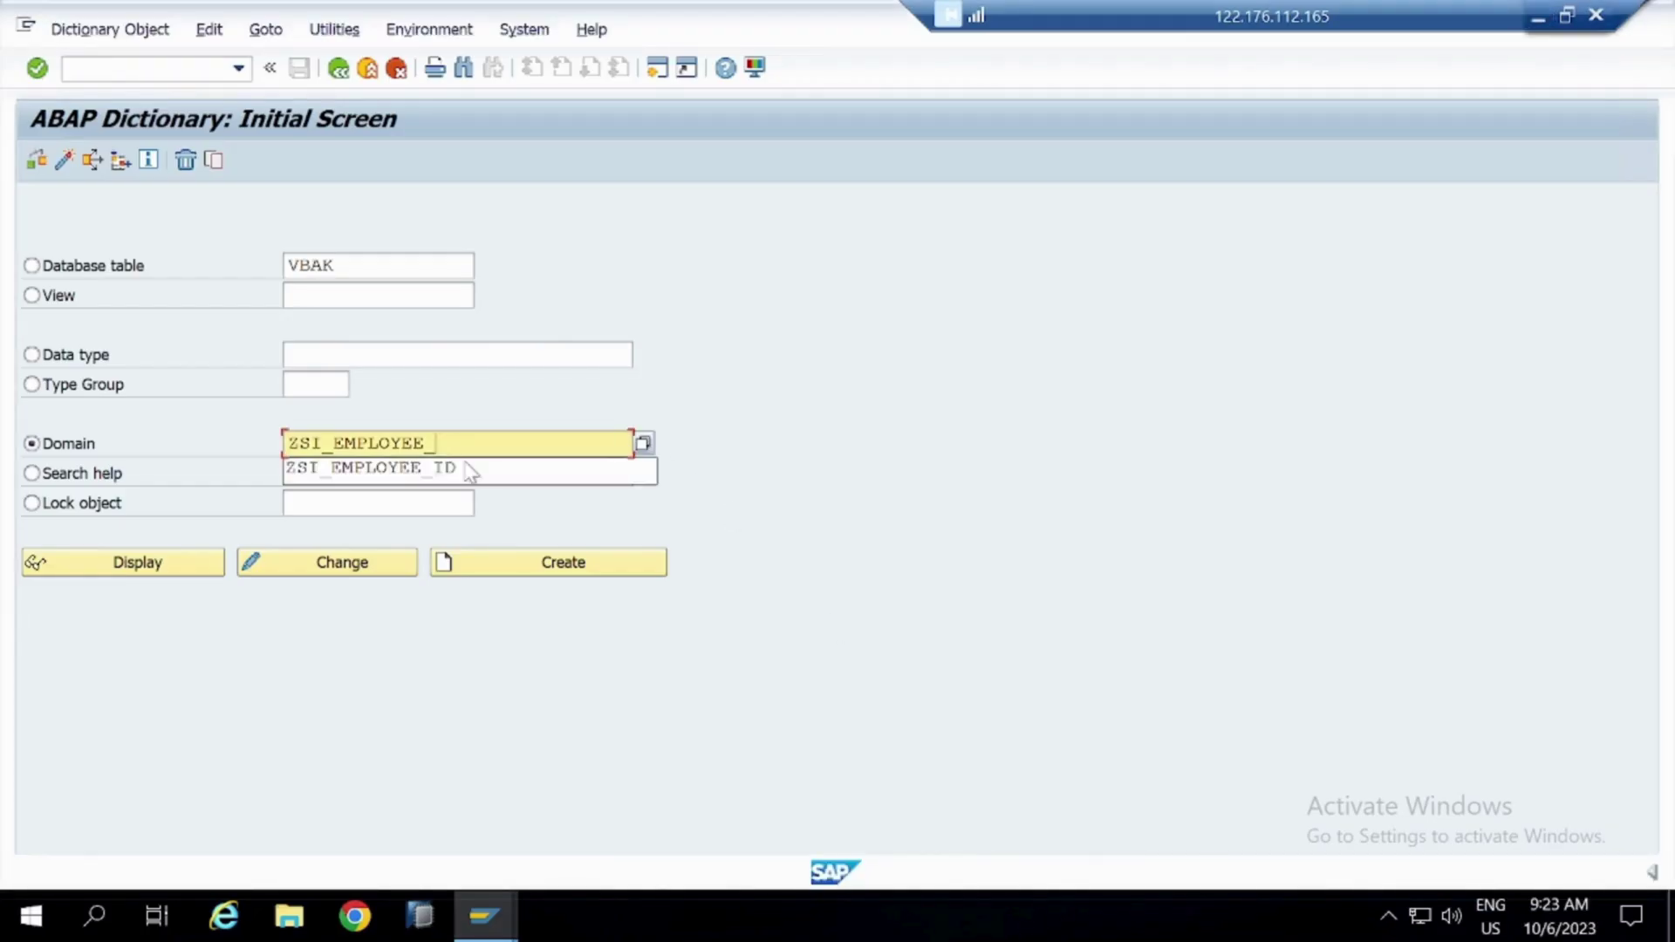
type("NAME")
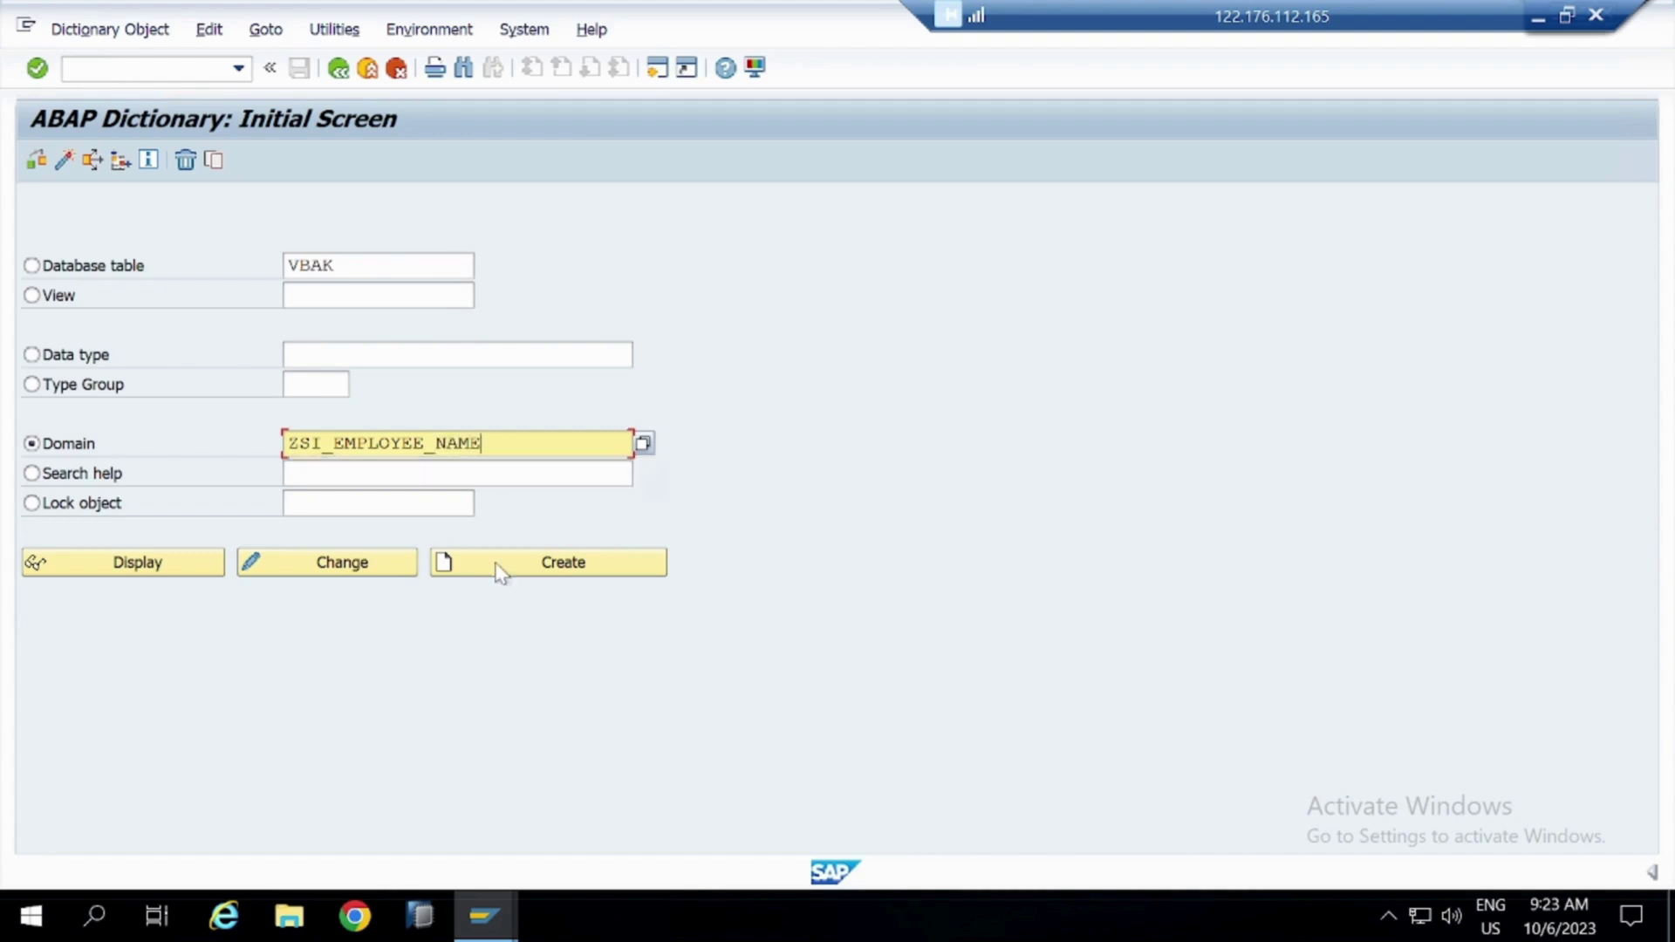
left_click(537, 569)
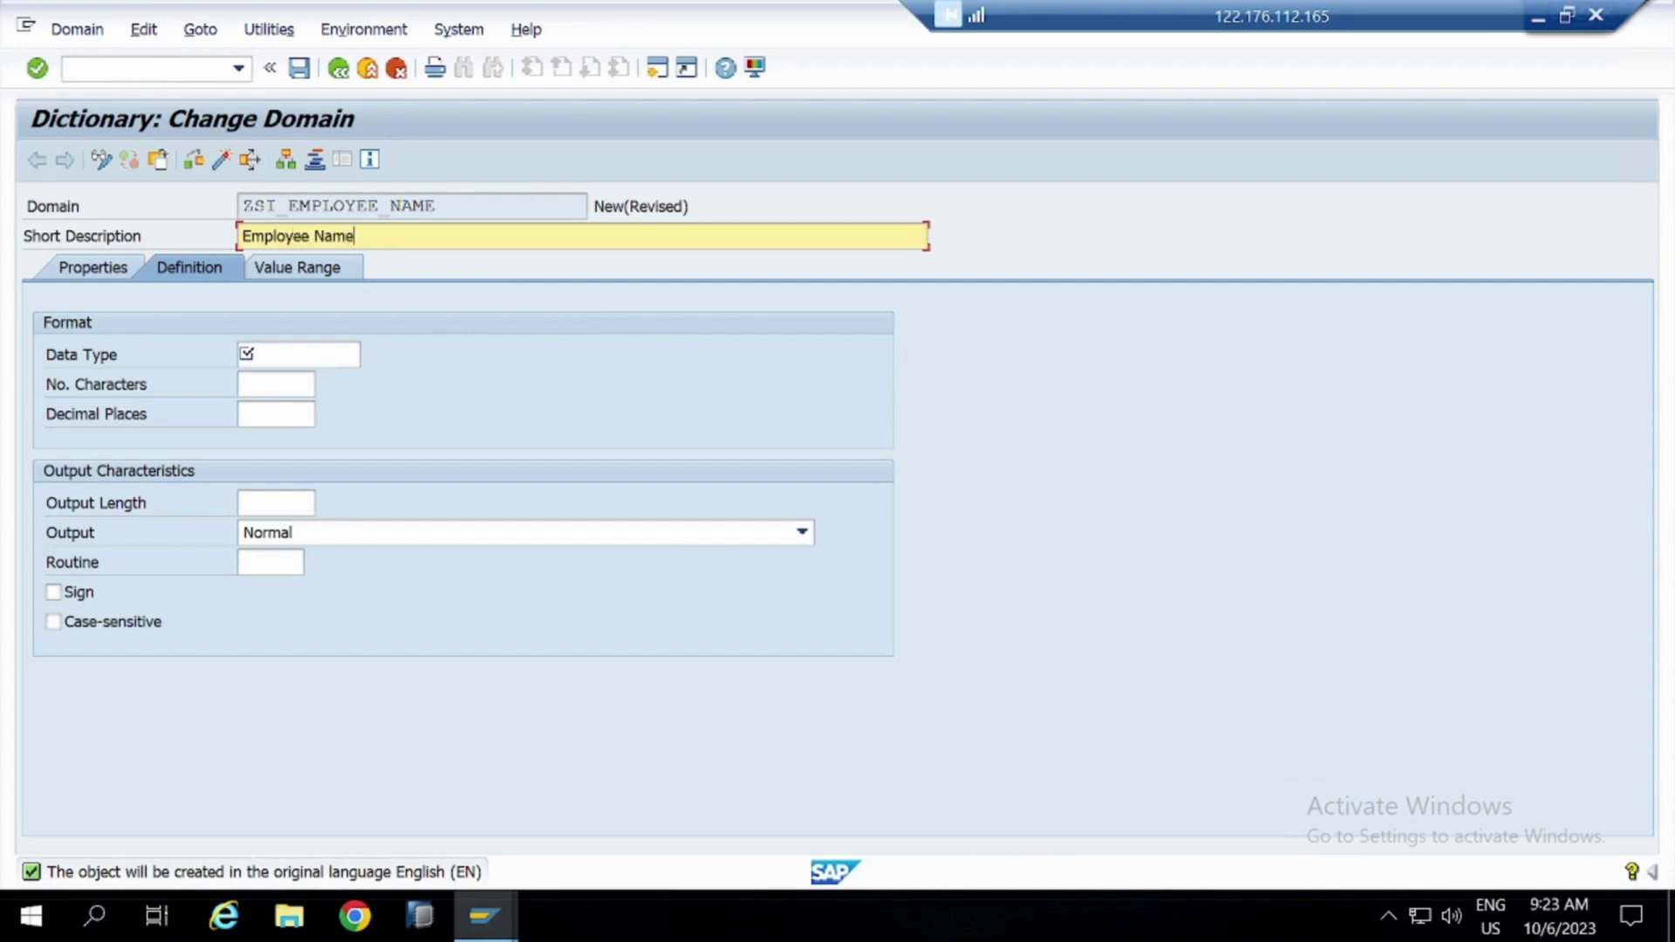
Define the Employee Name domain with data type CHAR and 40 characters
left_click(299, 355)
type("CHAR")
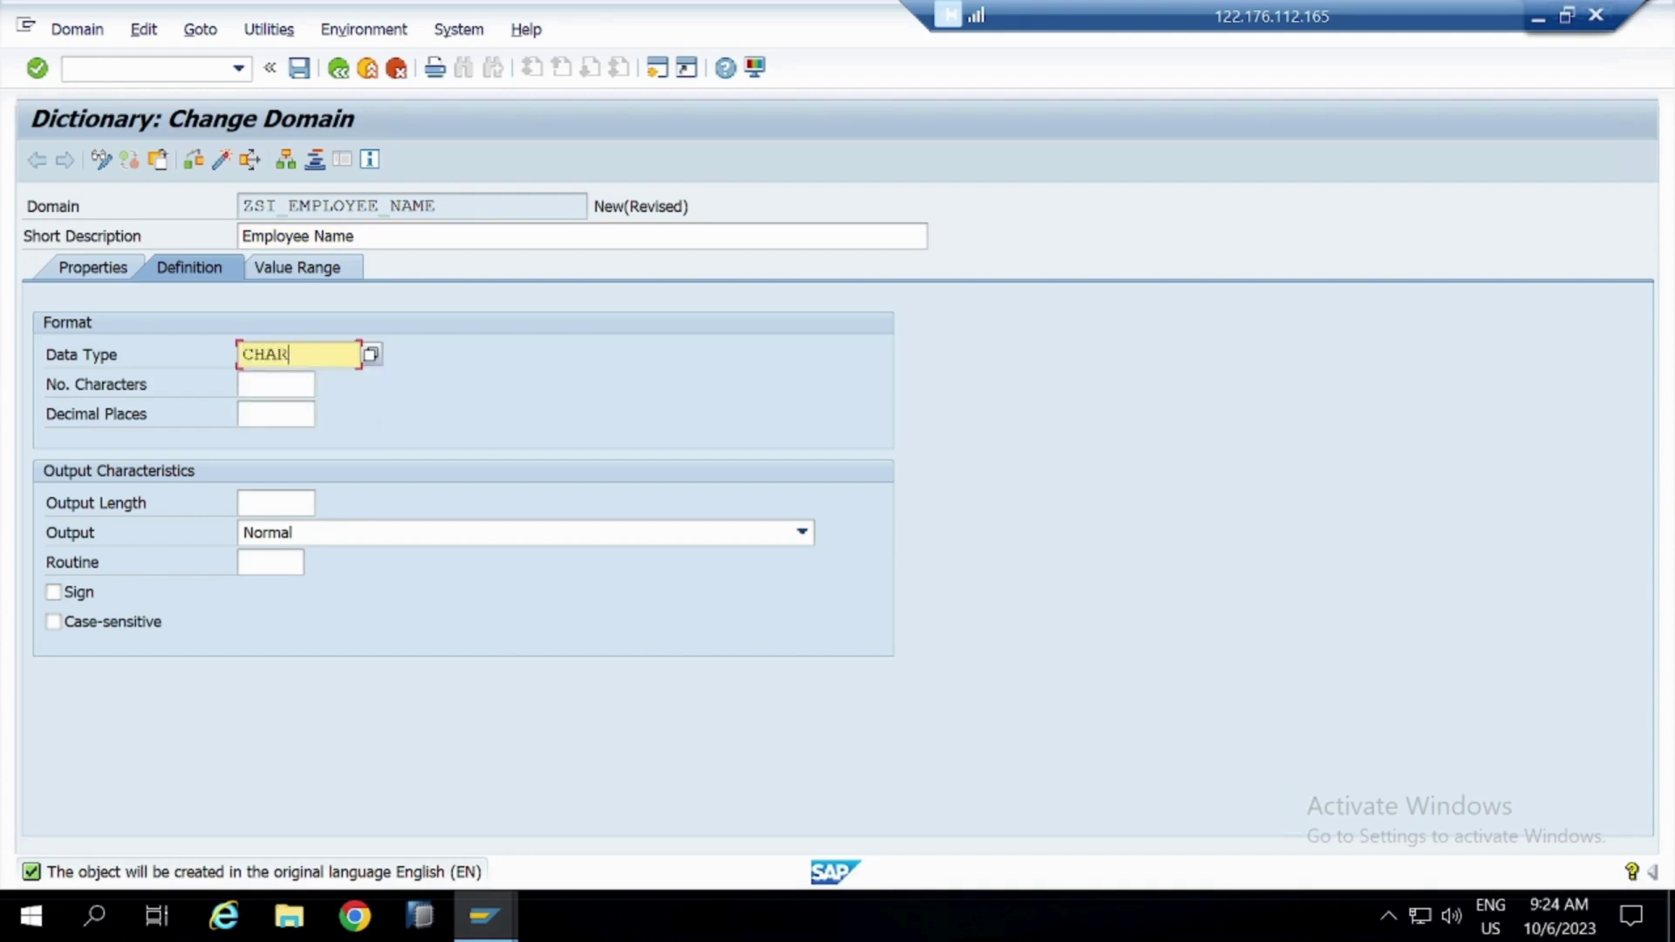
left_click(276, 384)
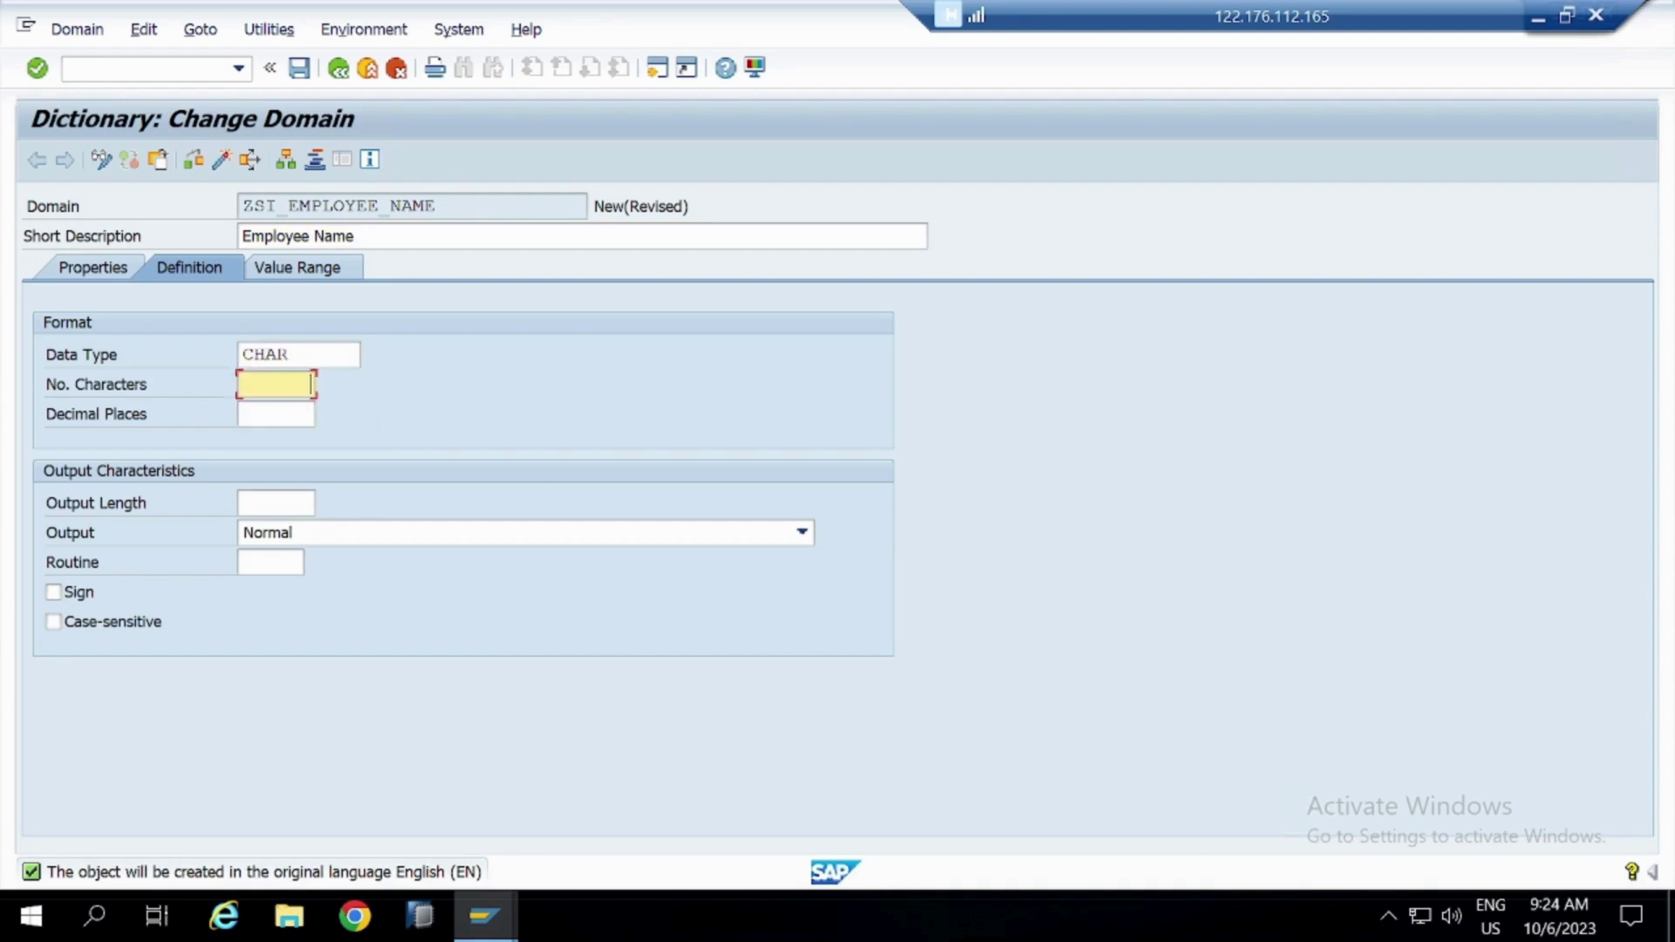
type("40")
key("Return")
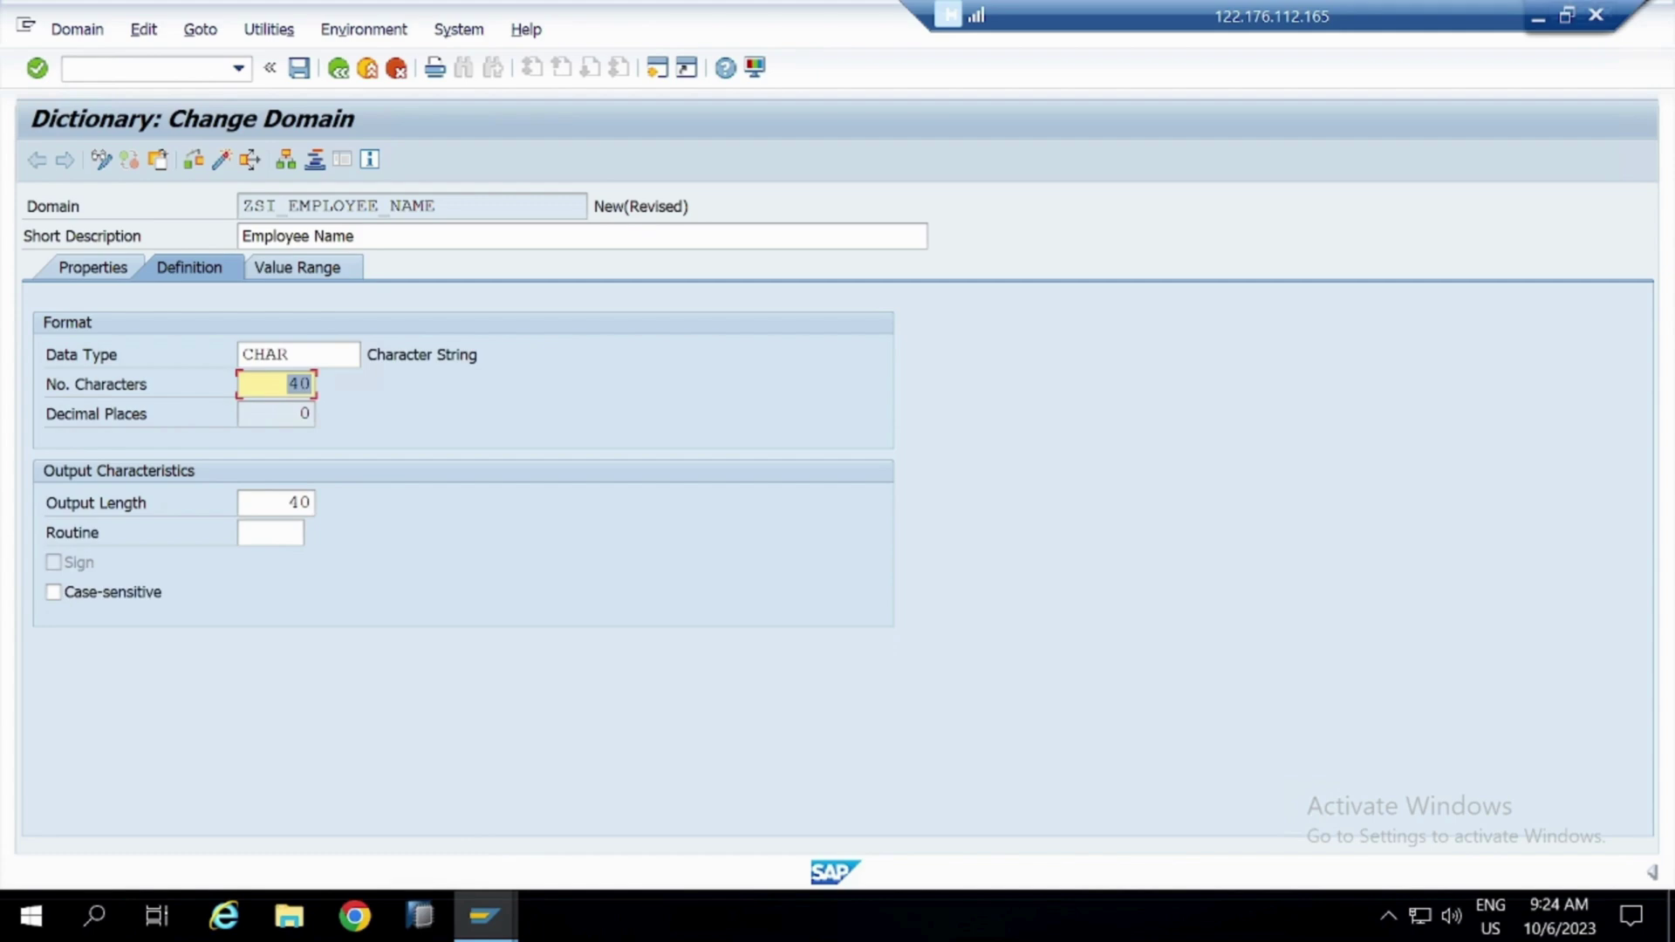
Save the Employee Name domain in package ZABAP_ON_HANA_SRIJAN under the proposed workbench request, and activate it
left_click(298, 67)
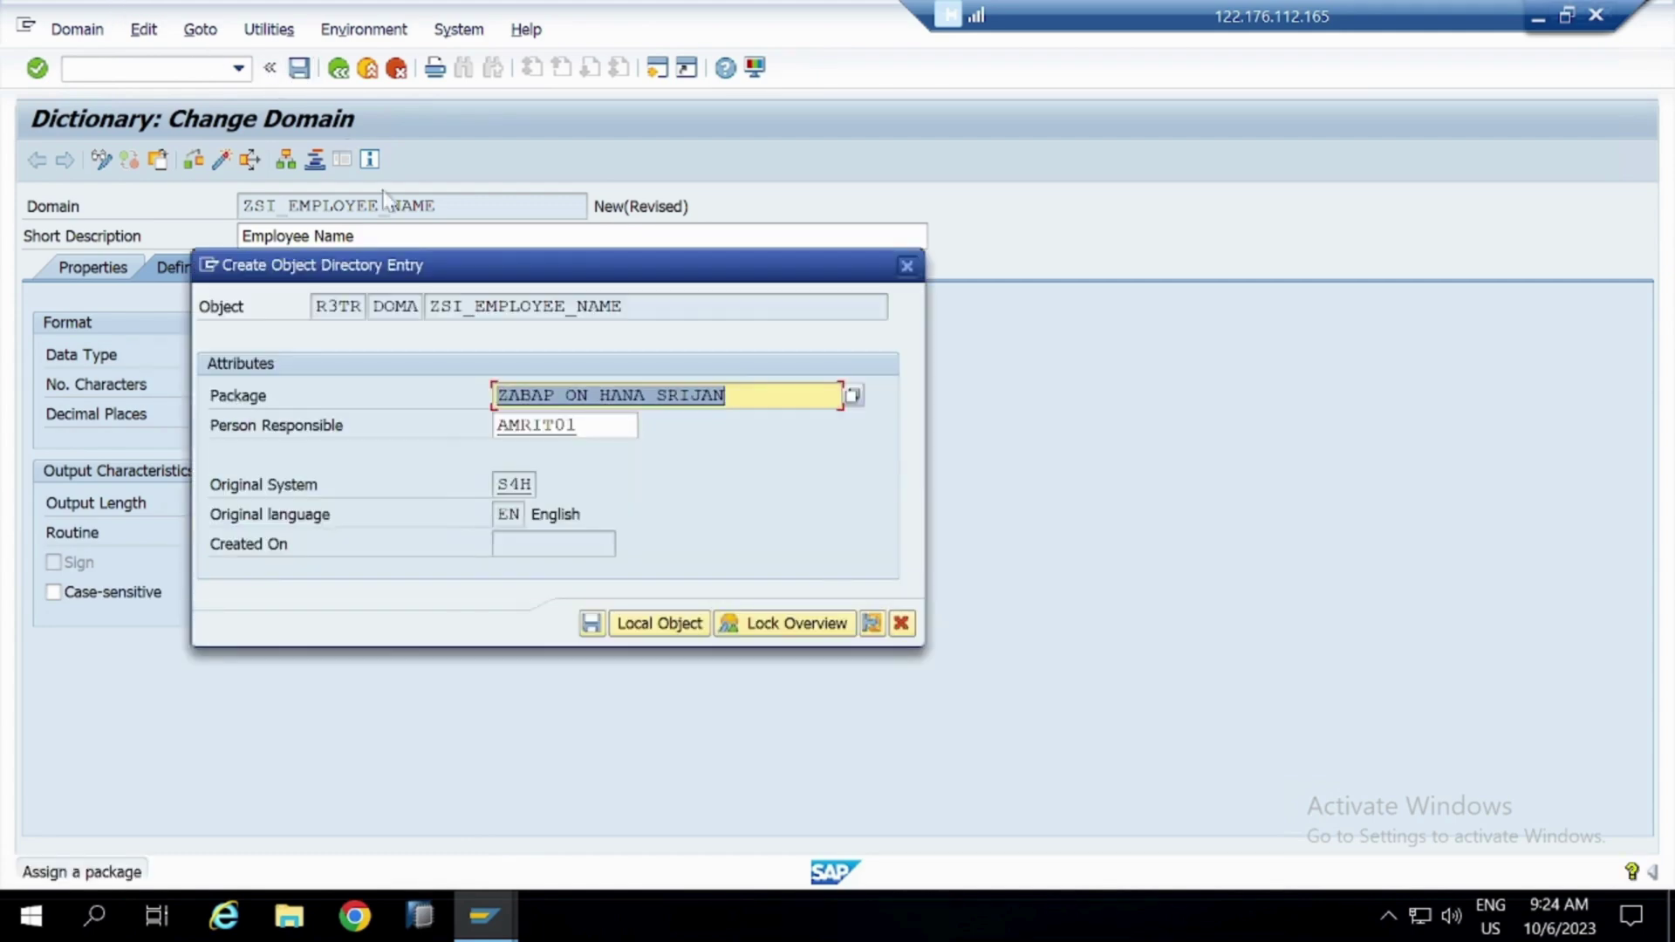
left_click(591, 622)
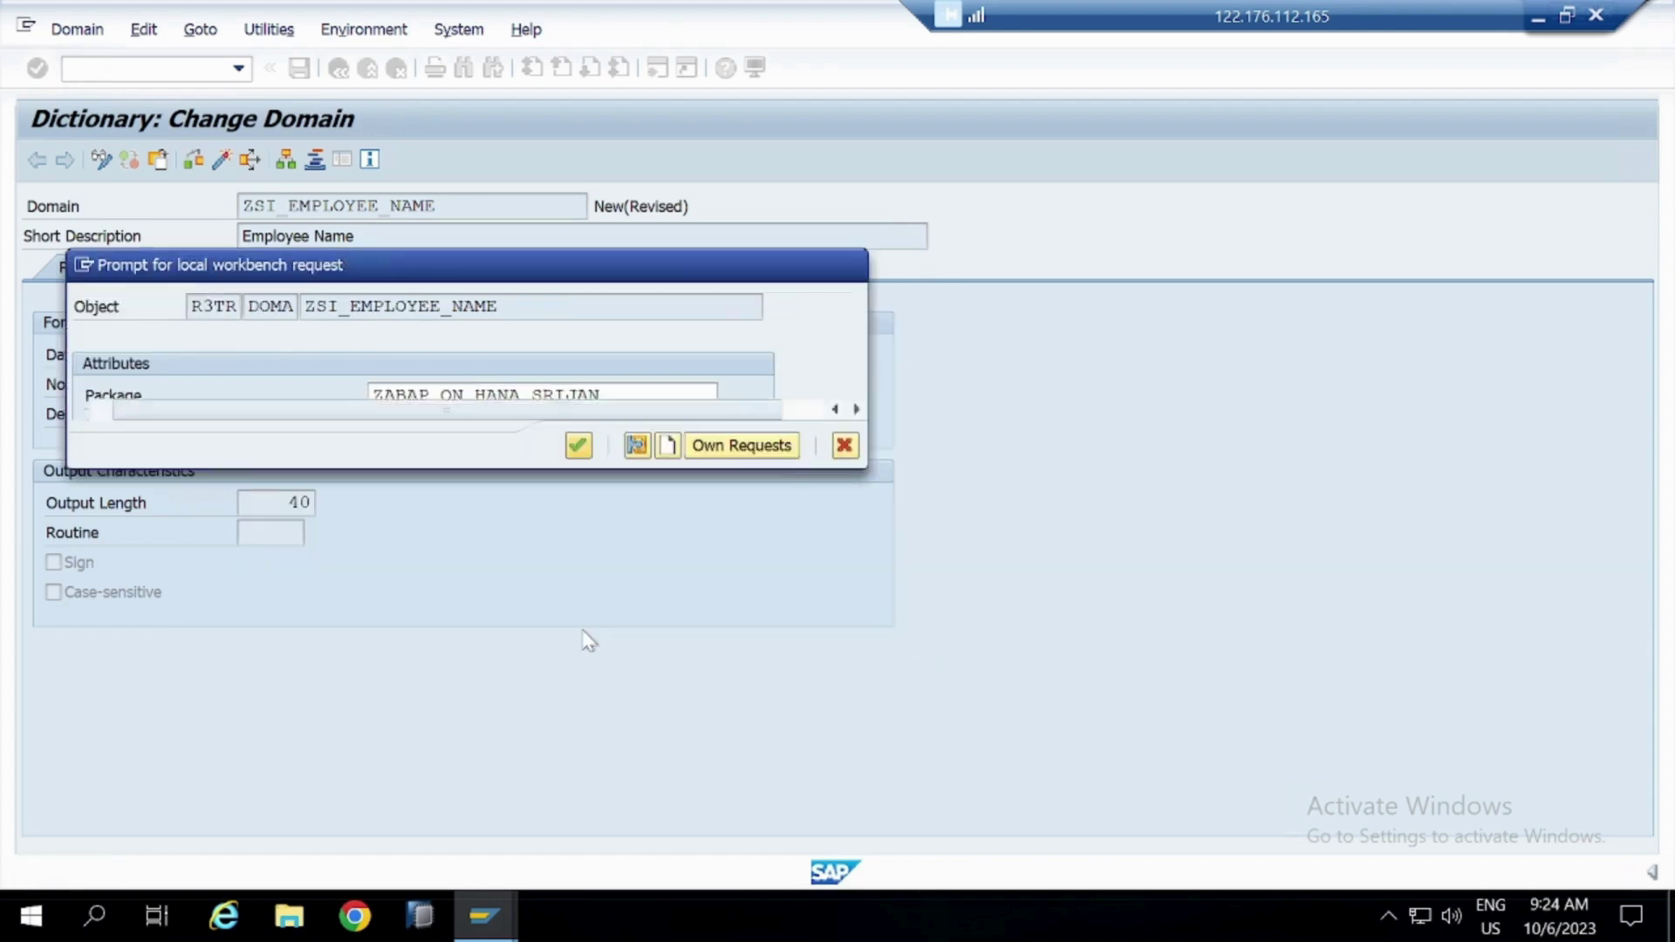
left_click(578, 446)
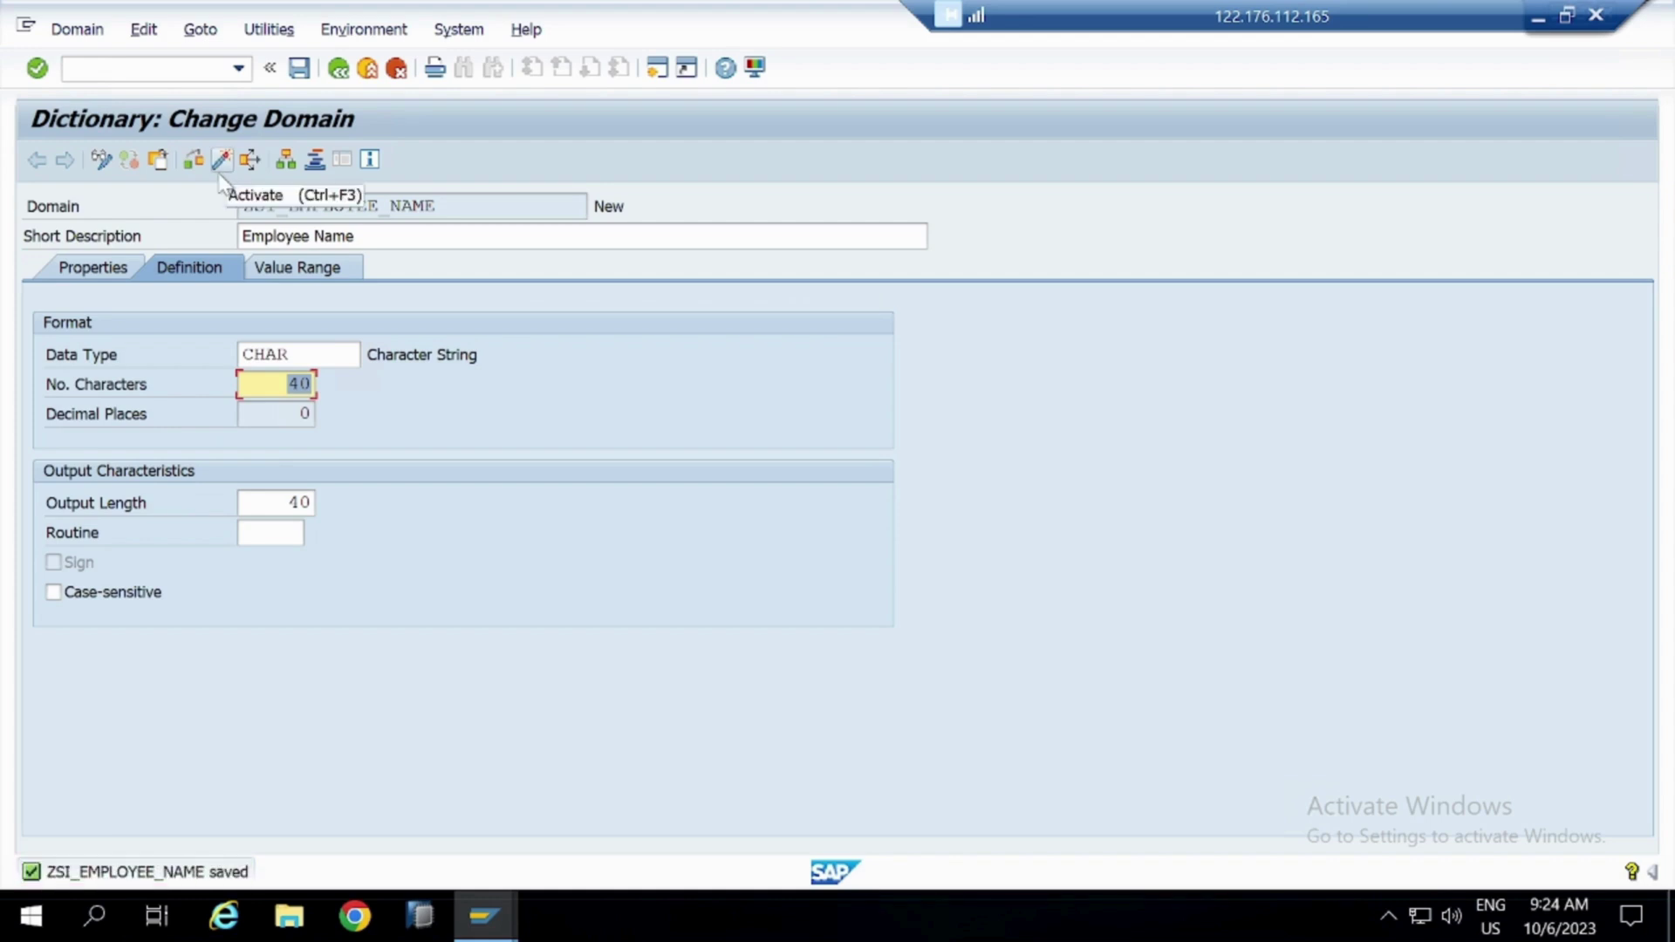
left_click(221, 160)
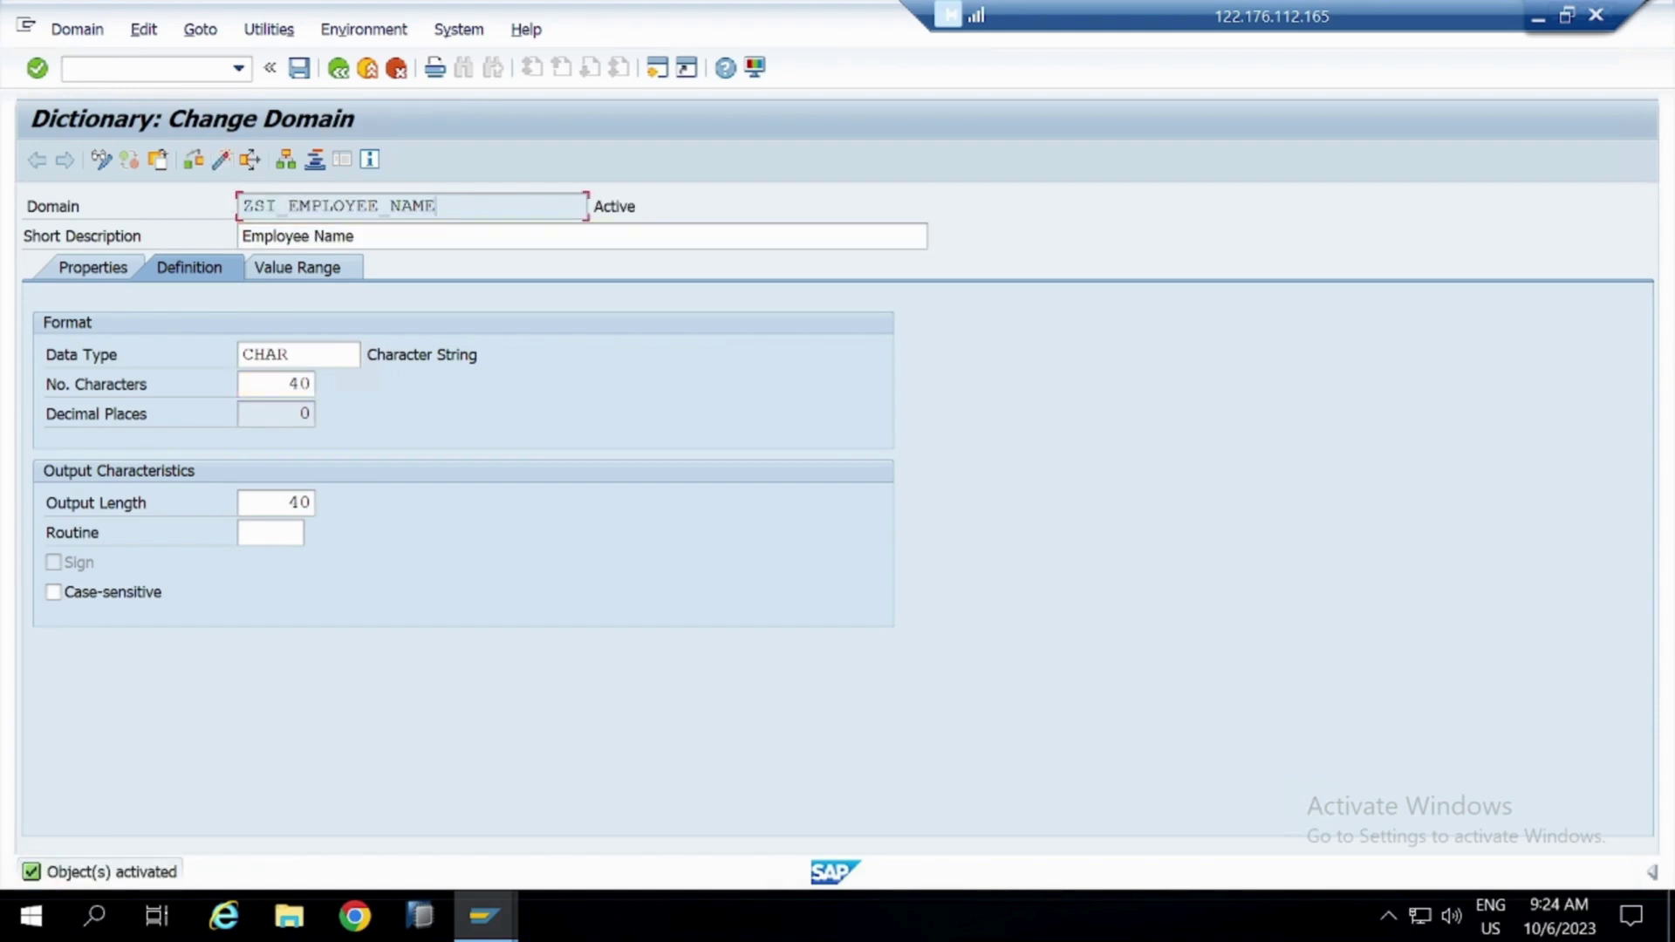
Switch to Notepad, add ZSI_EMPLOYEE_NAME on a new line below ZSI_EMPLOYEE_ID, and minimize Notepad
left_click(1538, 15)
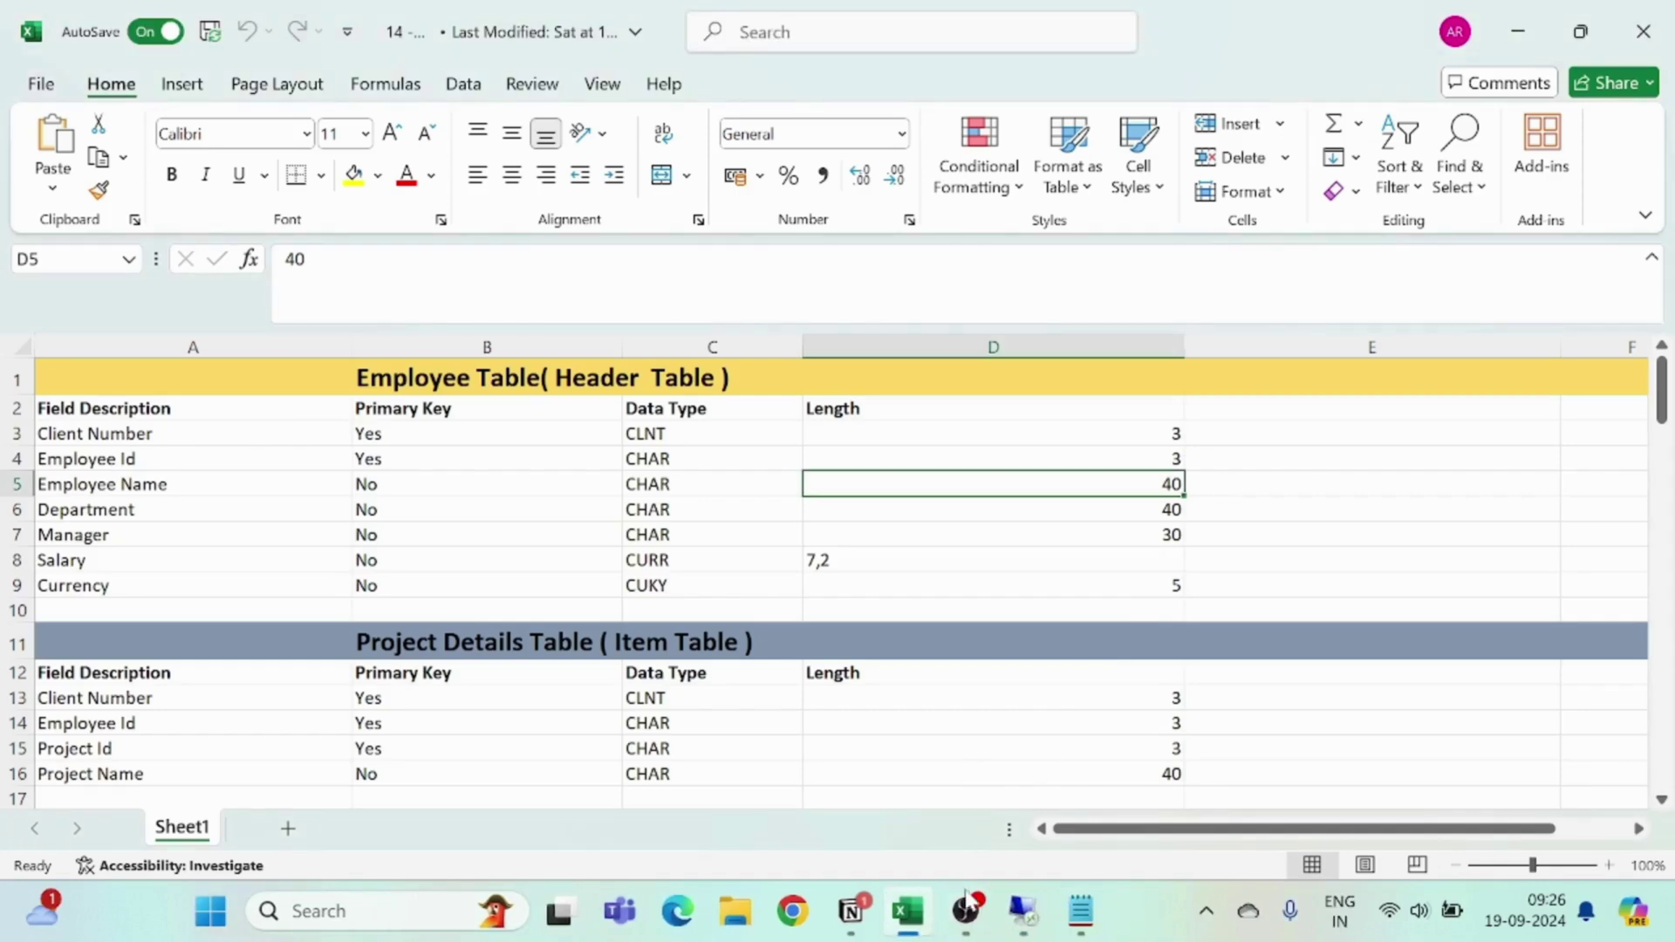
left_click(1080, 912)
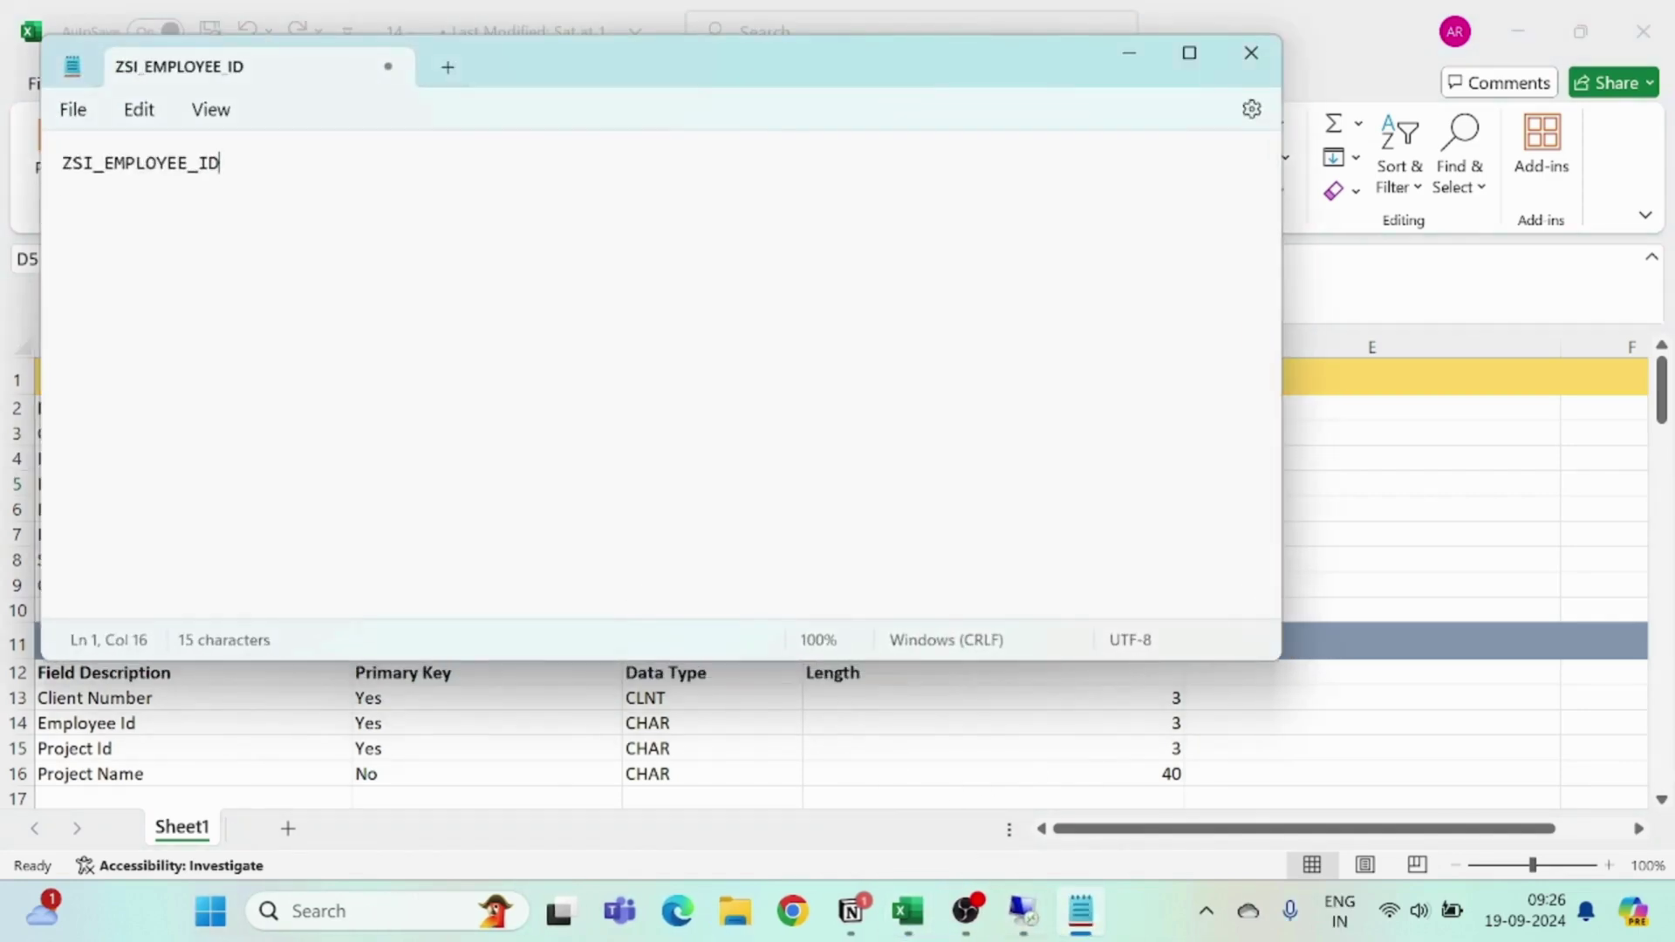
key("Return")
type("ZSI_EMPLOYEE_NAME")
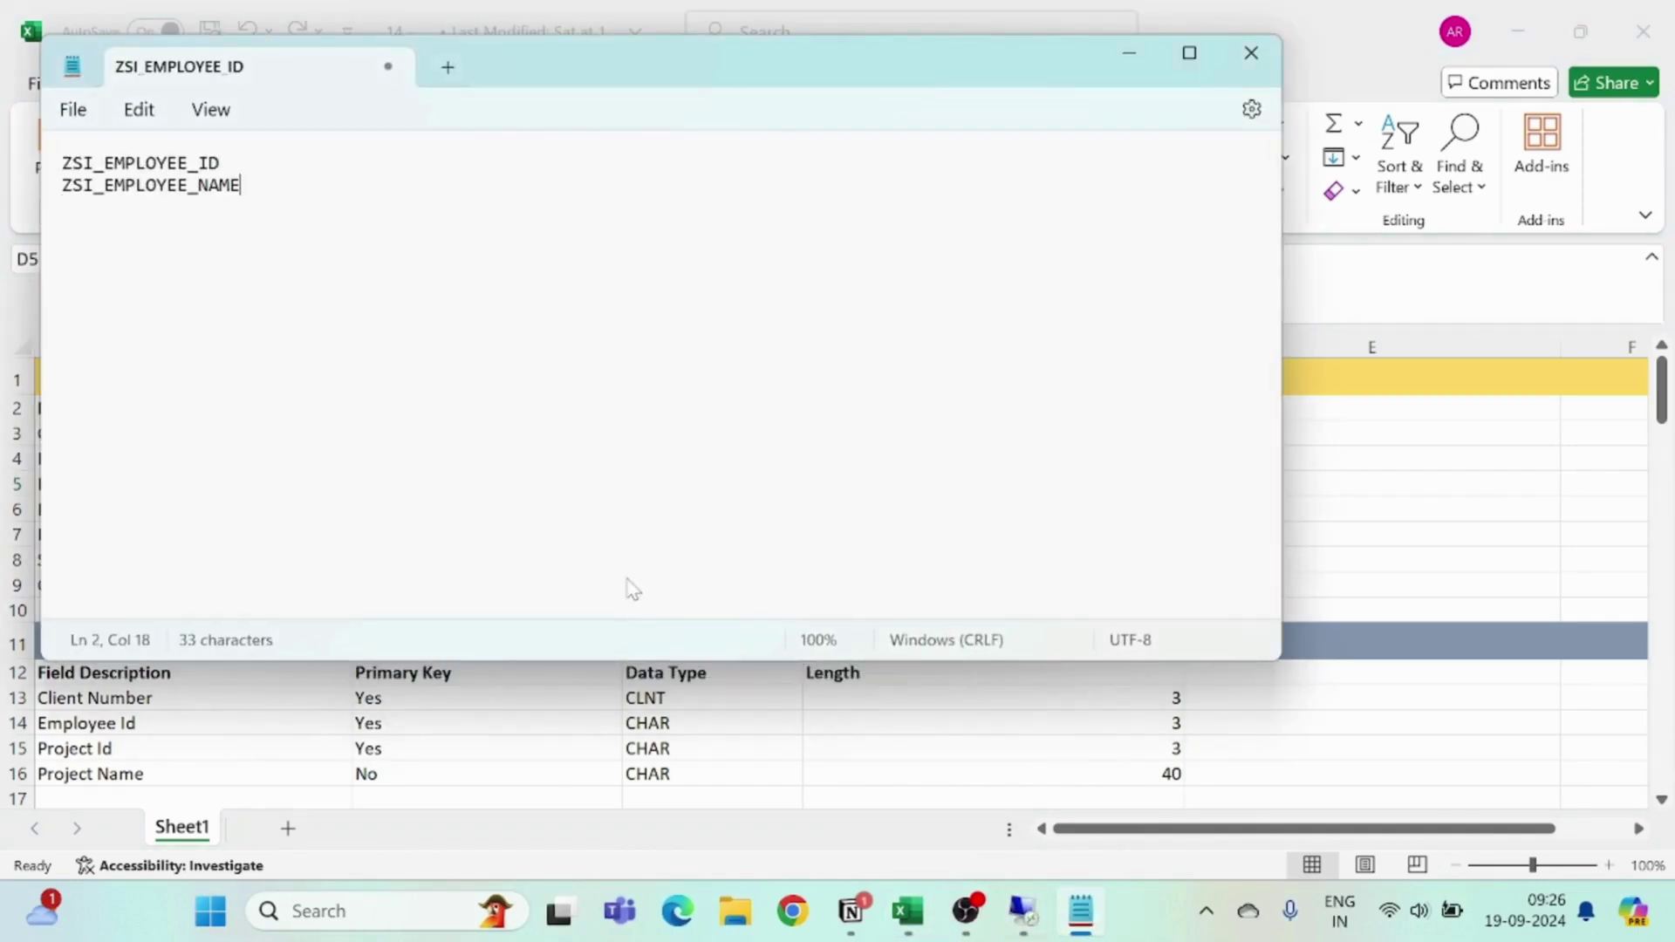
left_click(1126, 58)
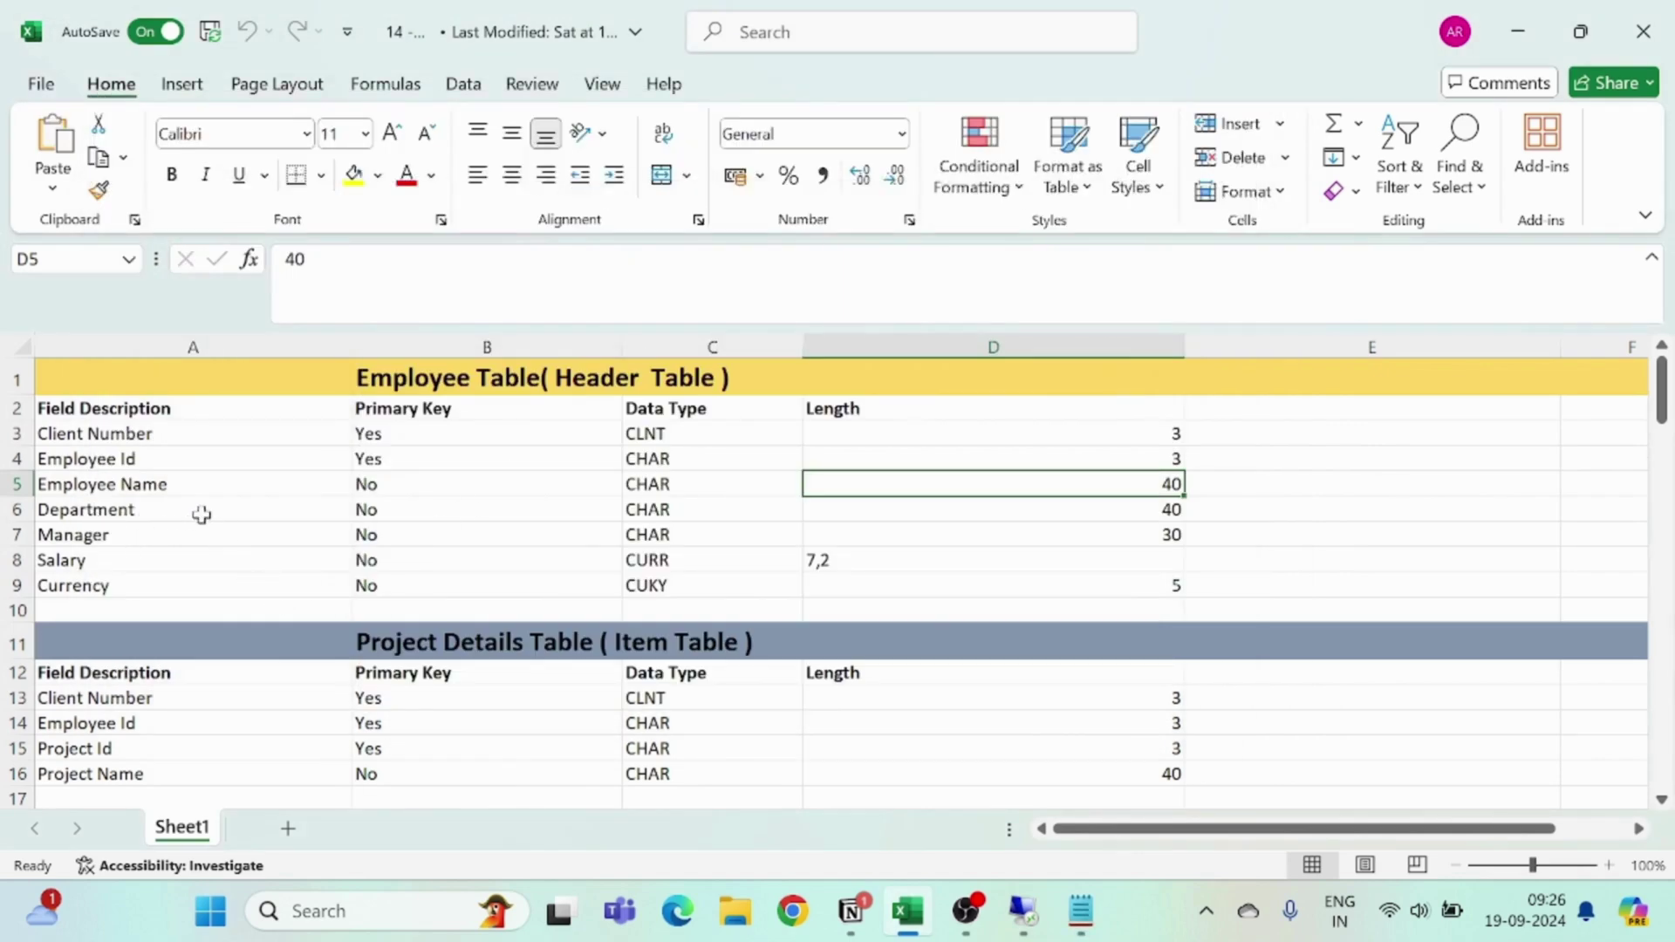
Check the Department field's data type and length in Excel, and create SAP domain ZSI_DEPARTMENT with short description Department
left_click(992, 526)
left_click(698, 515)
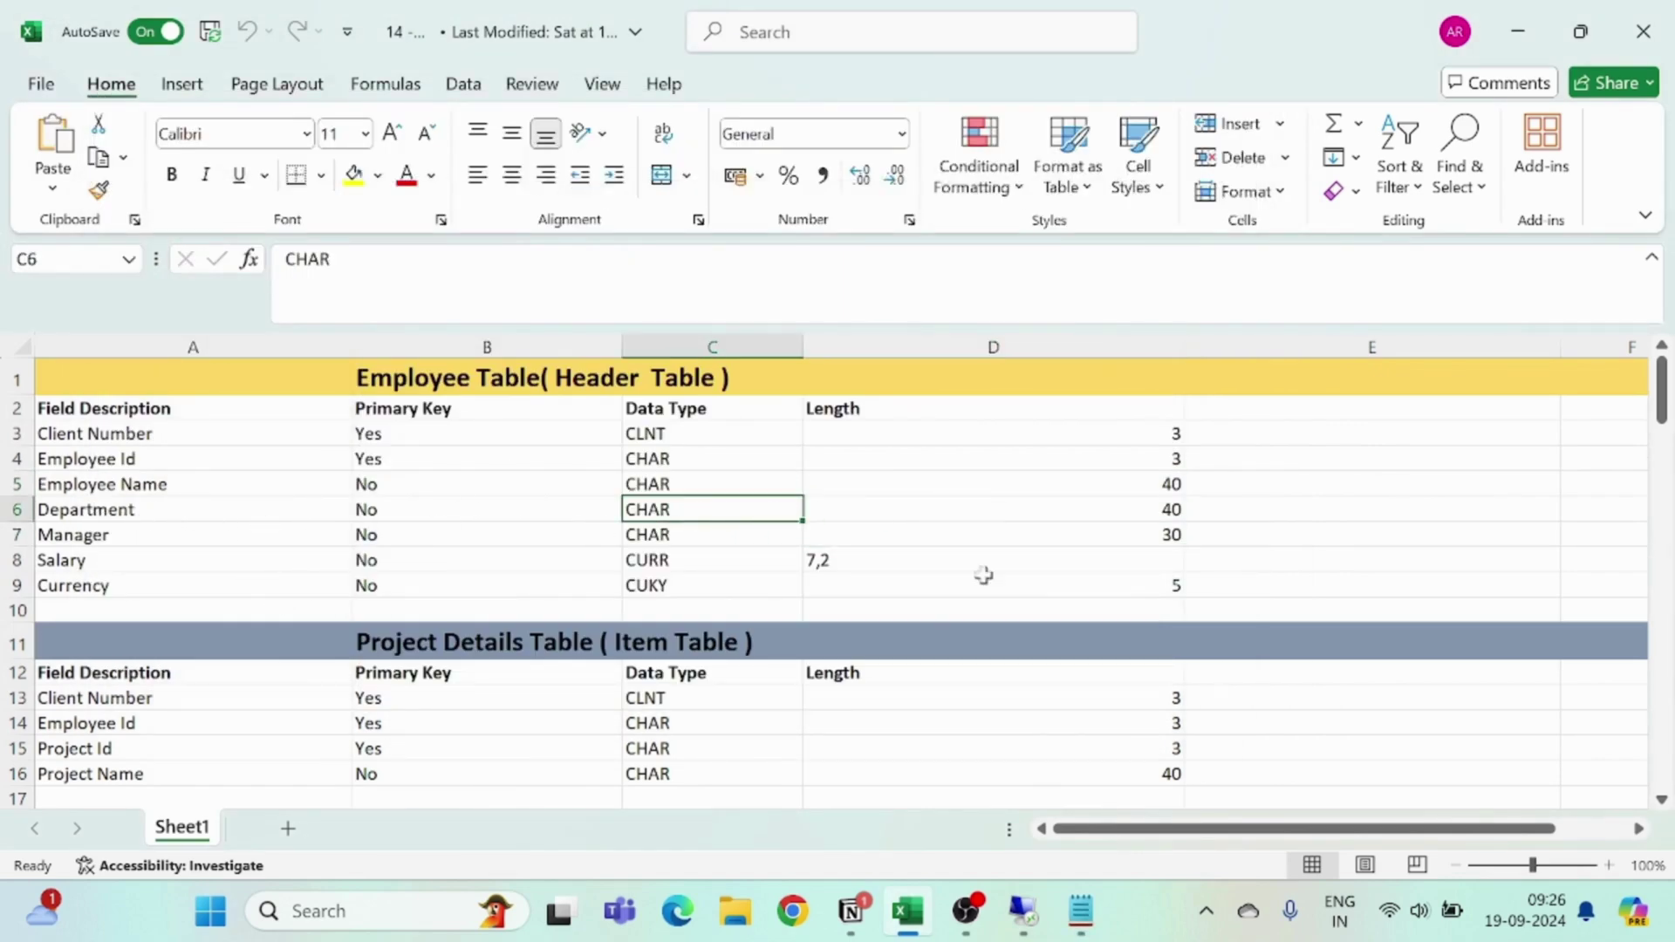
left_click(1023, 911)
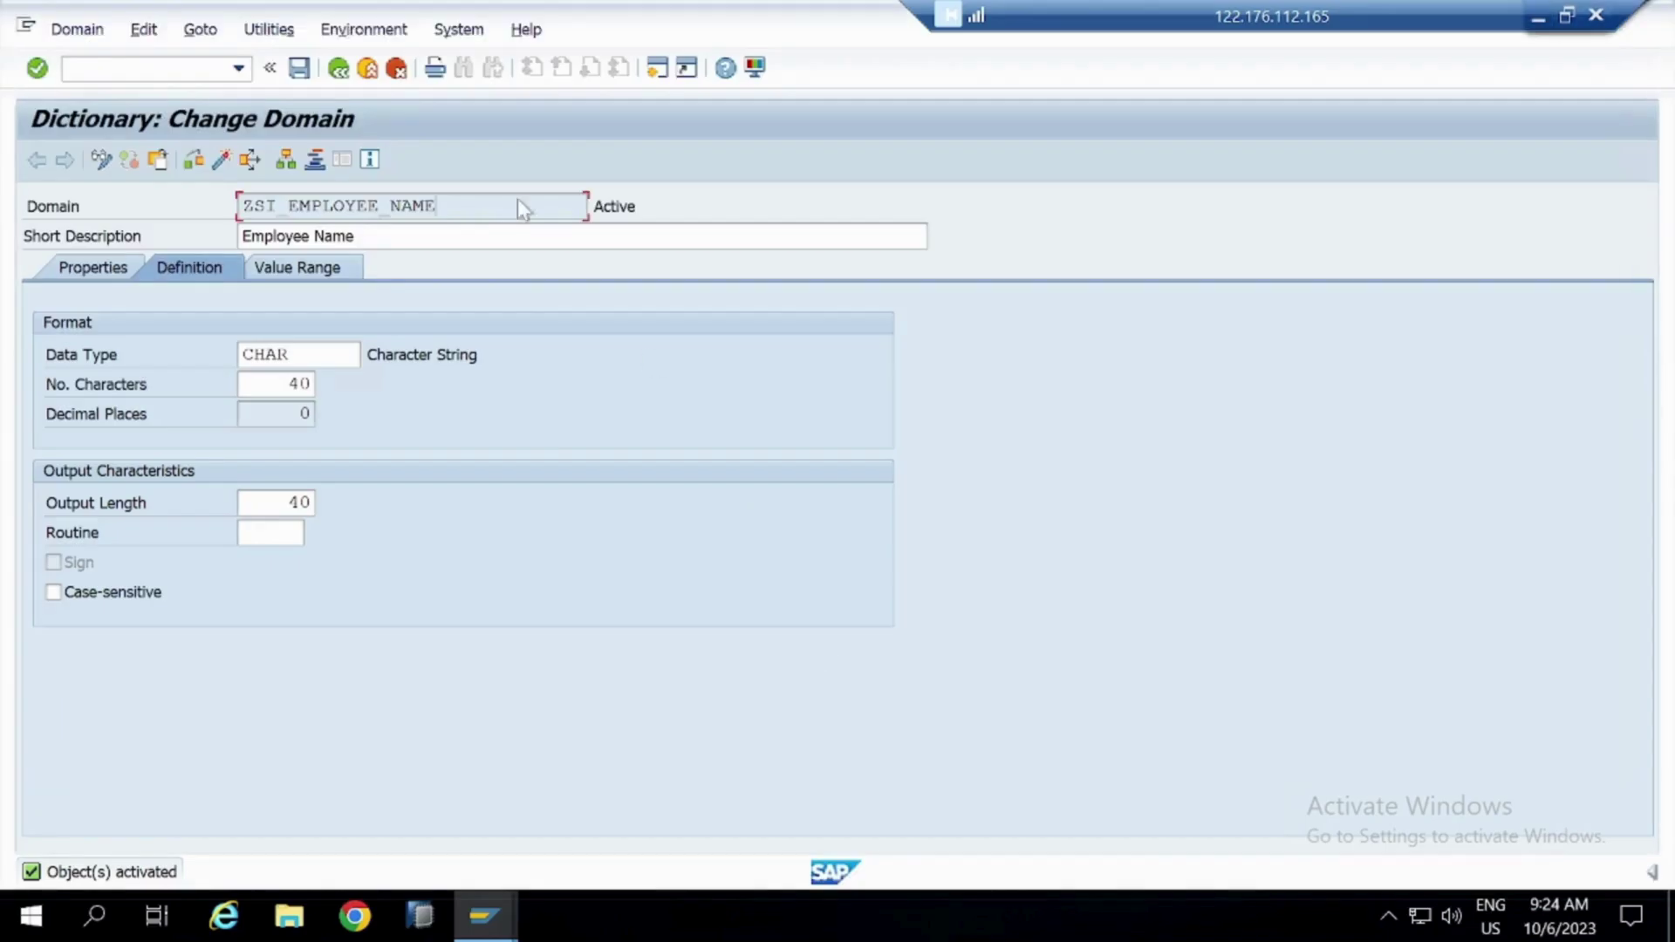
left_click(339, 69)
left_click(482, 444)
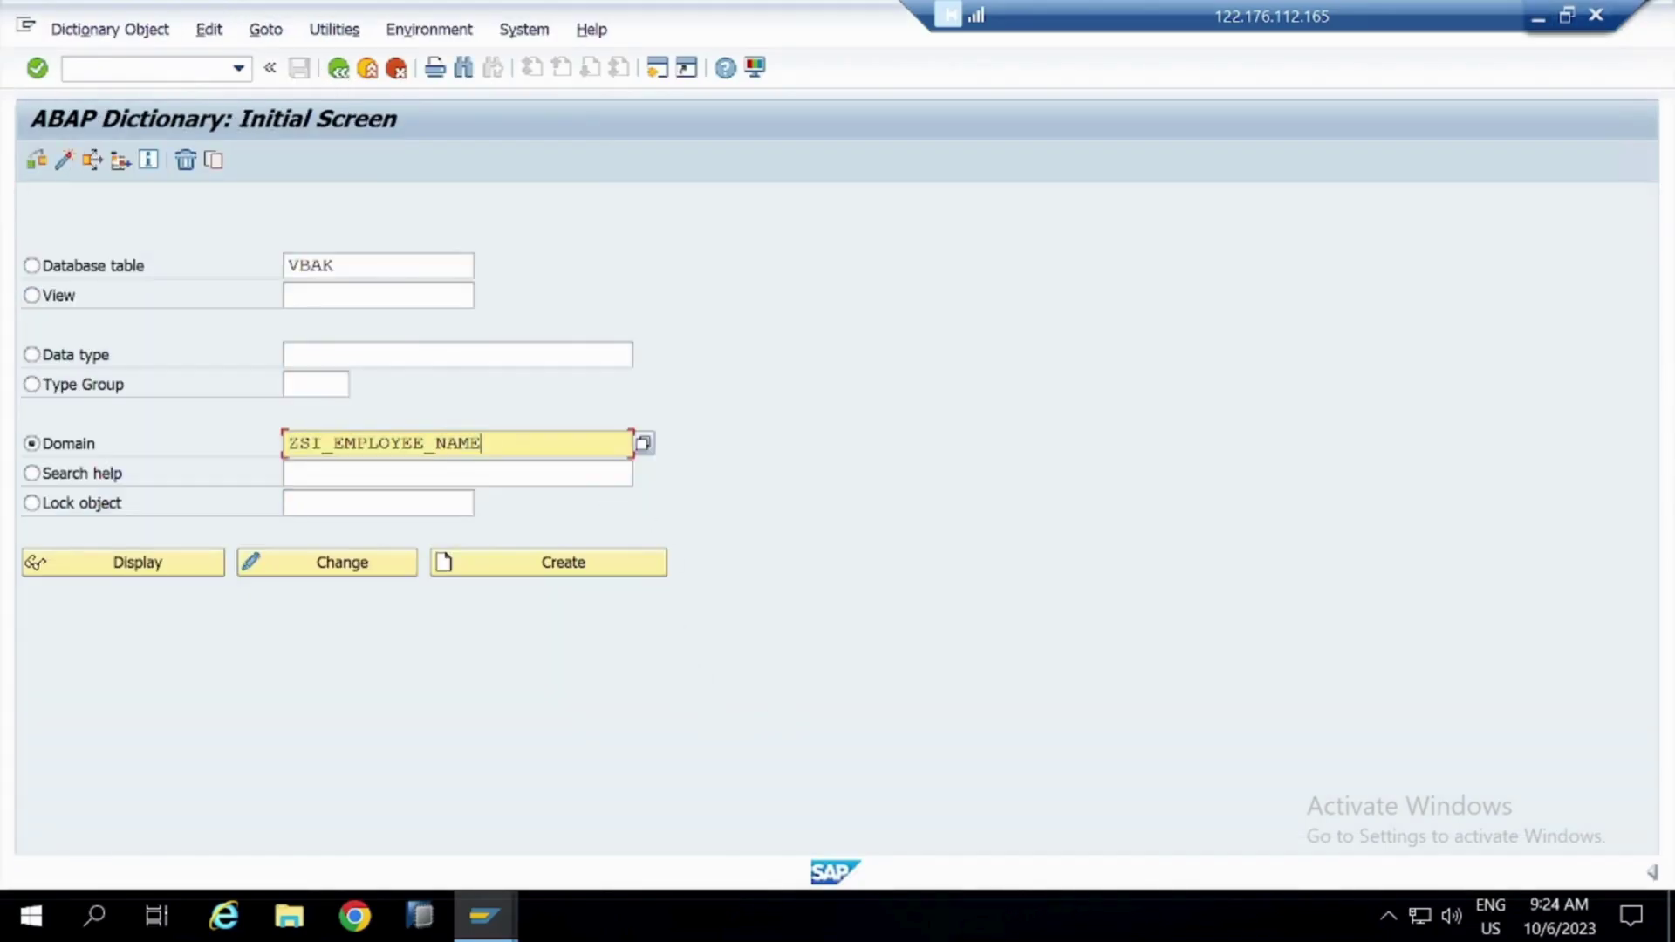
key("BackSpace")
key("BackSpace")
key("BackSpace")
key("BackSpace")
key("BackSpace")
key("BackSpace")
key("BackSpace")
key("BackSpace")
key("BackSpace")
key("BackSpace")
key("BackSpace")
key("BackSpace")
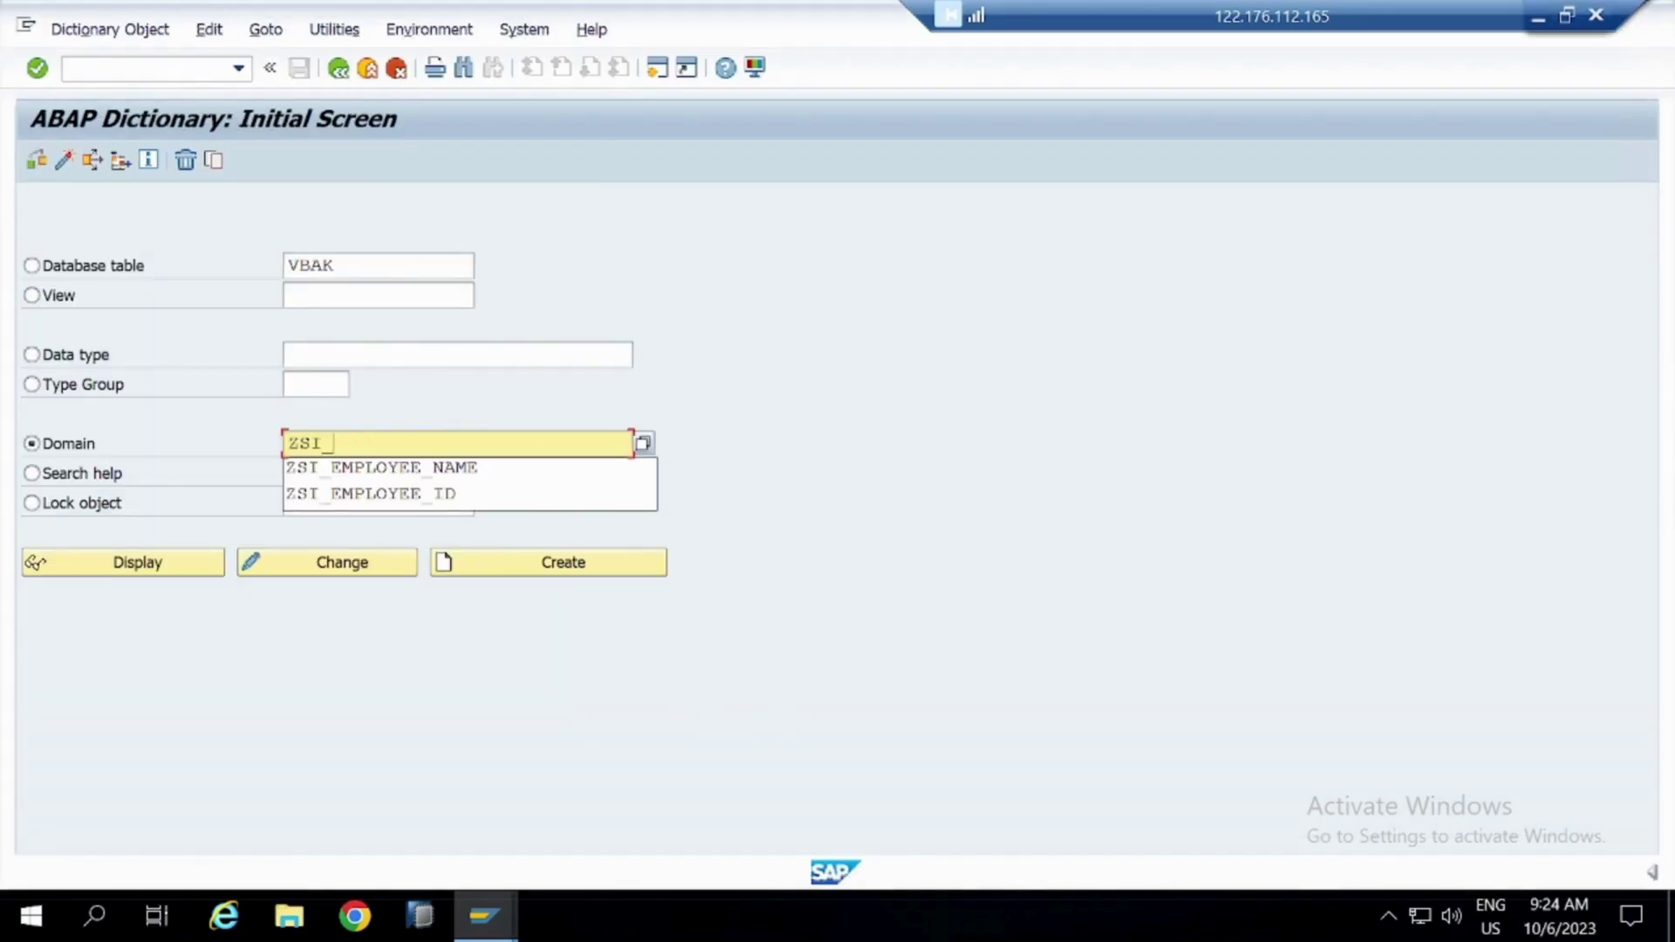
type("DEPARTMENT")
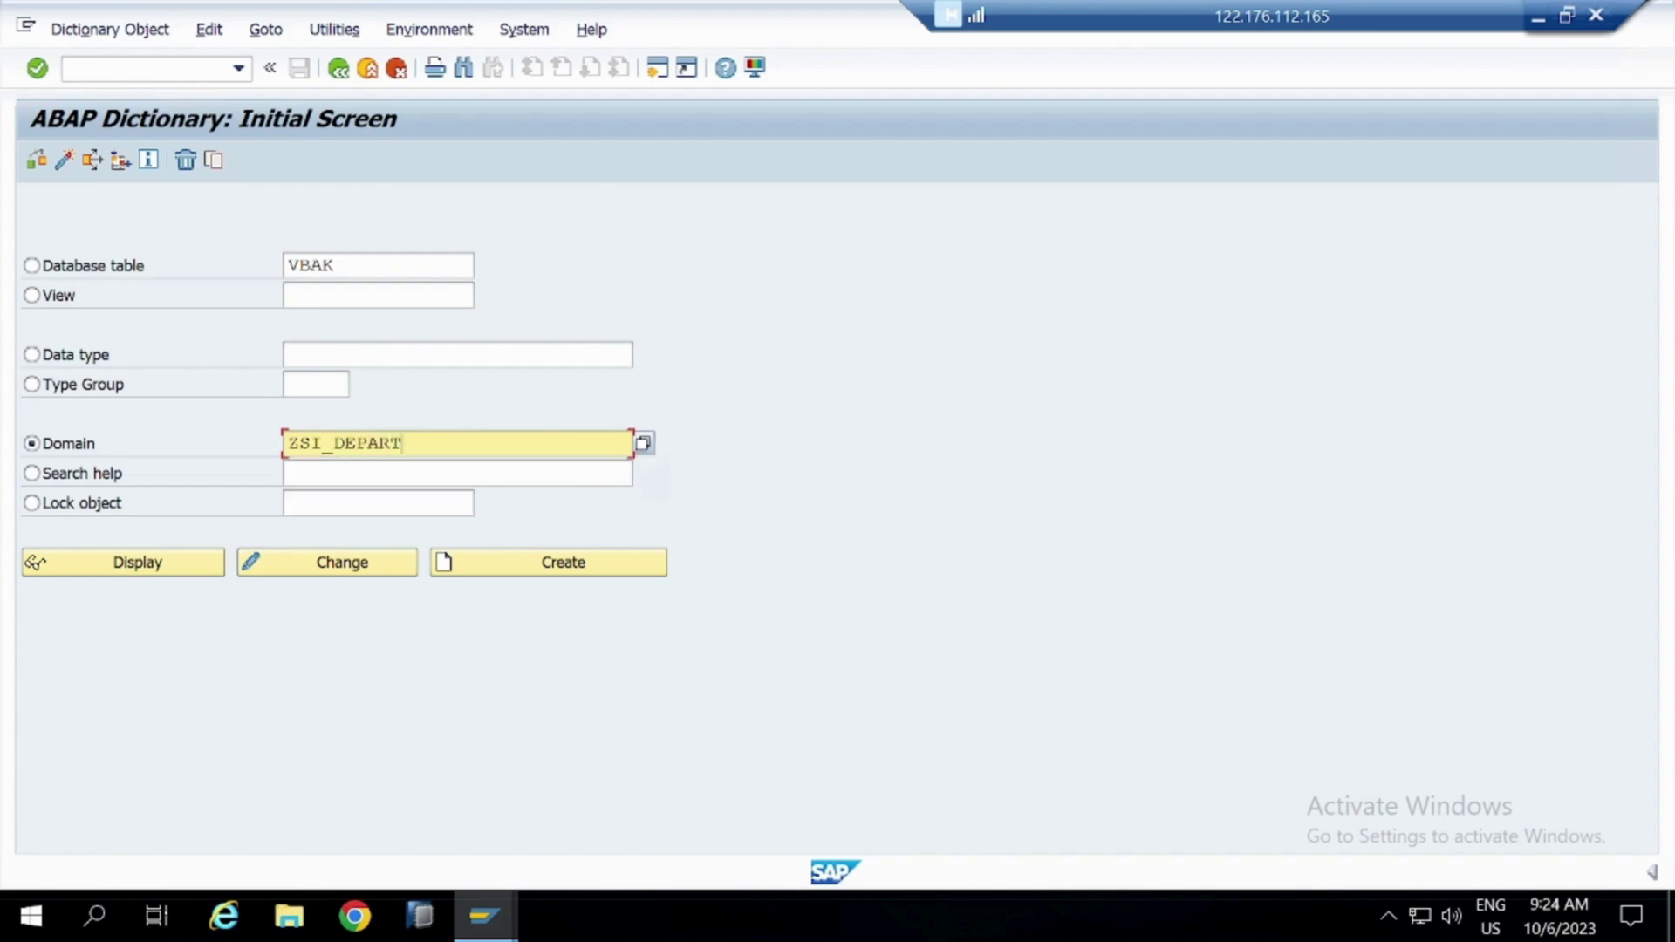
left_click(626, 551)
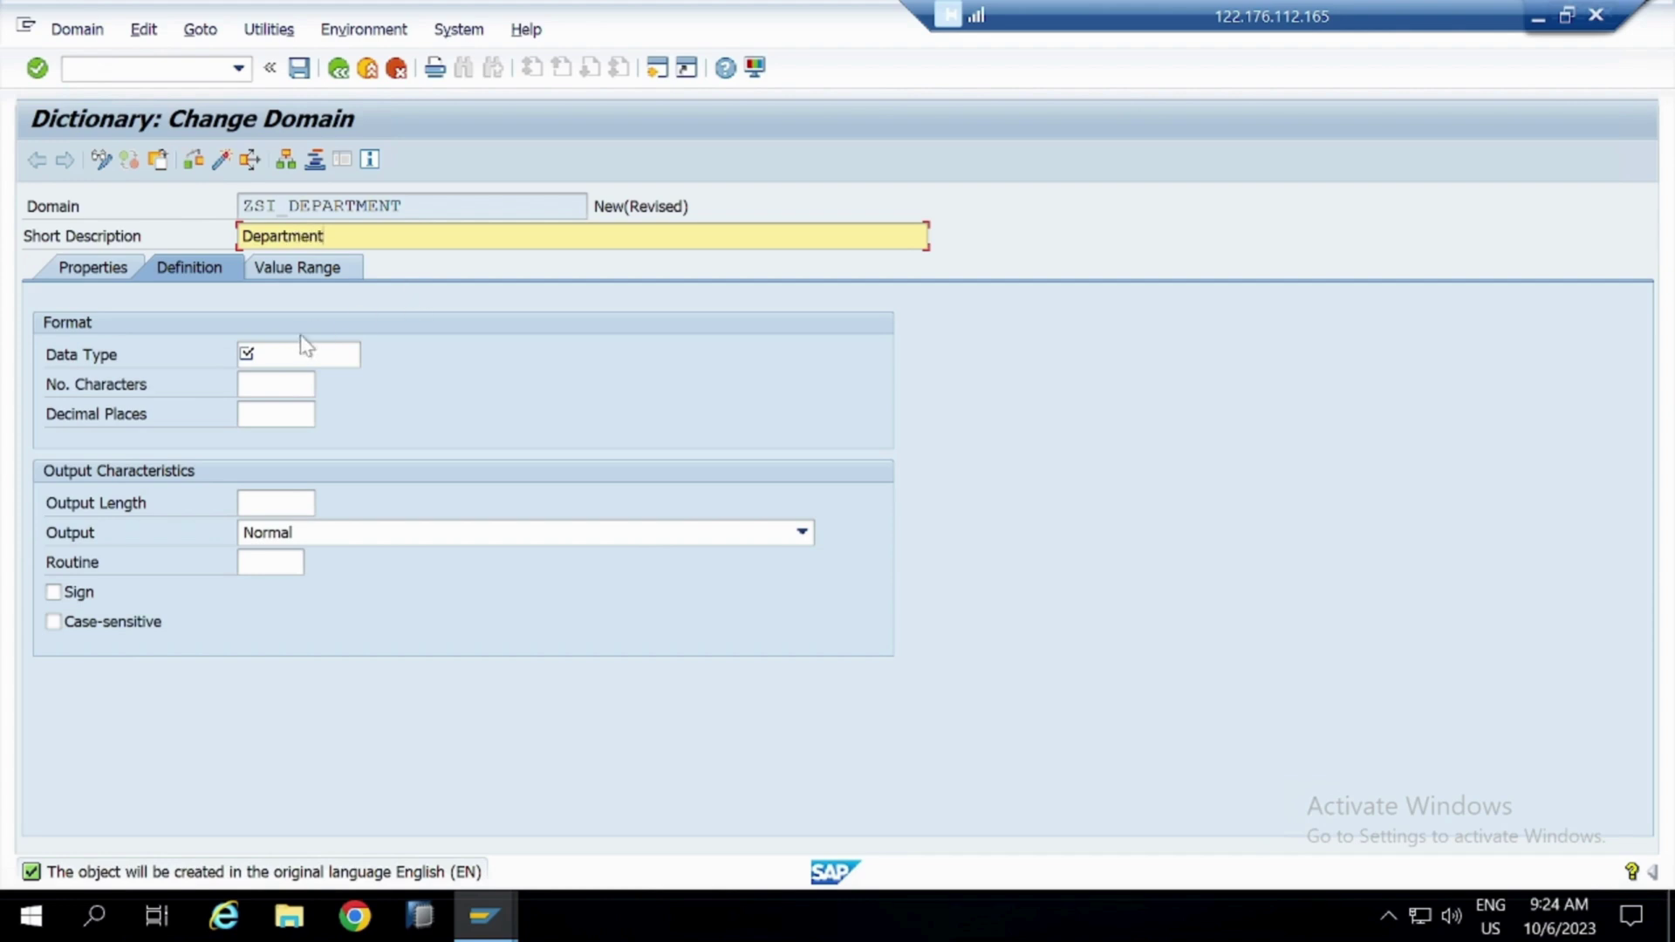
Define the Department domain with data type CHAR and 40 characters
left_click(292, 355)
type("CHAr")
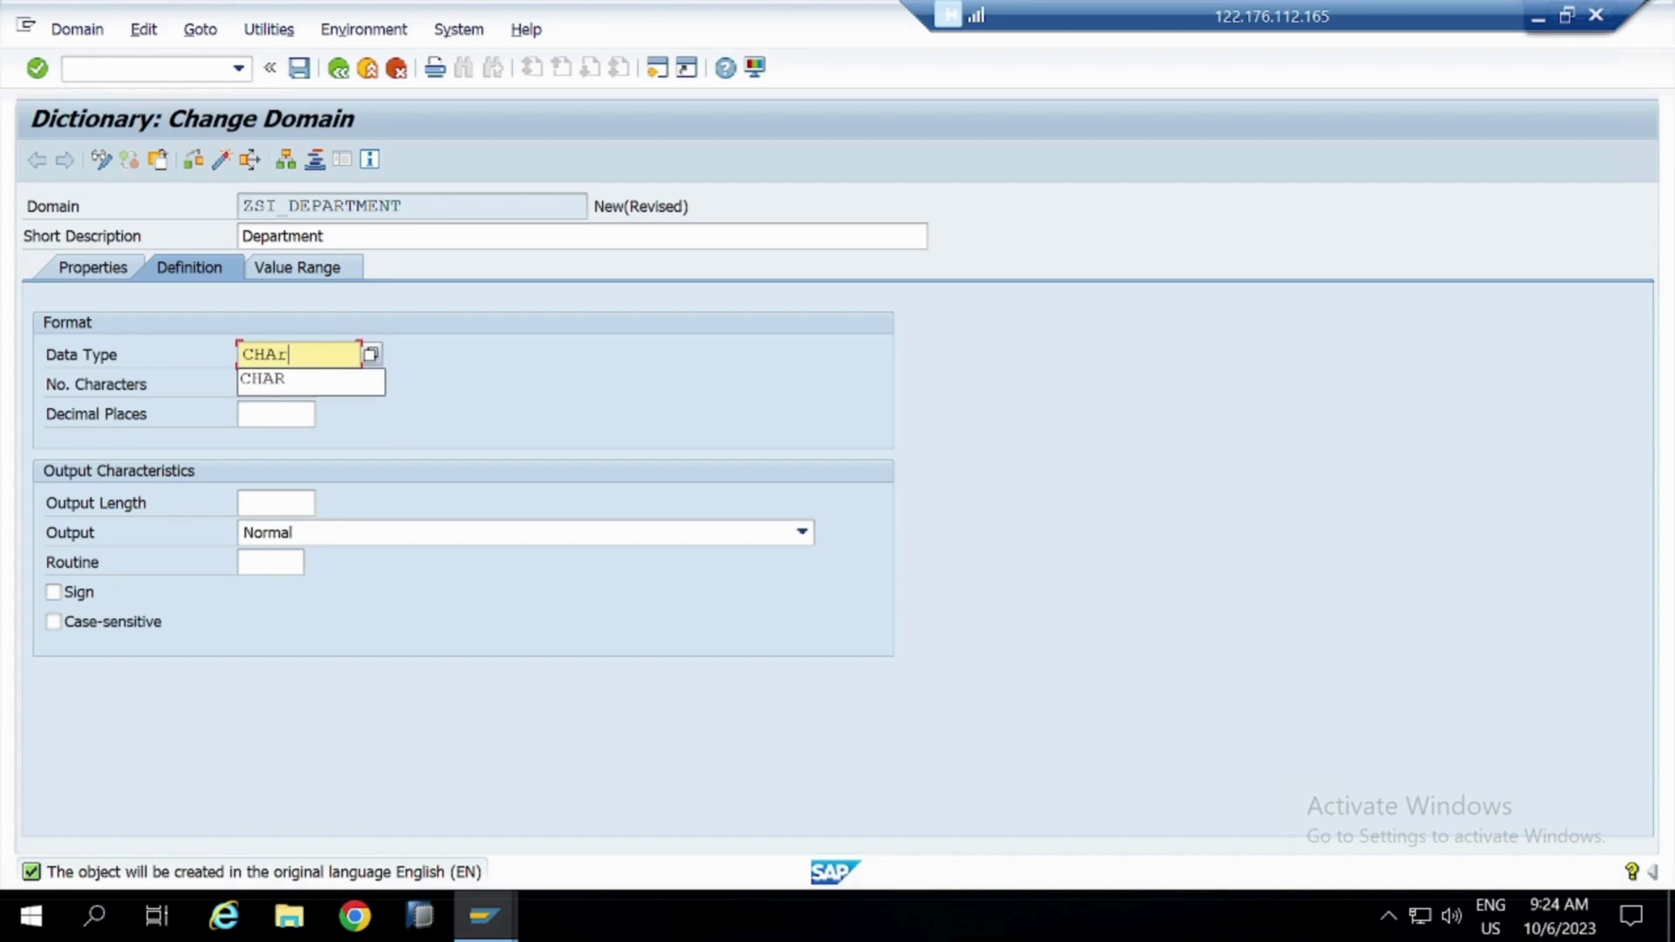
key("Down")
key("Return")
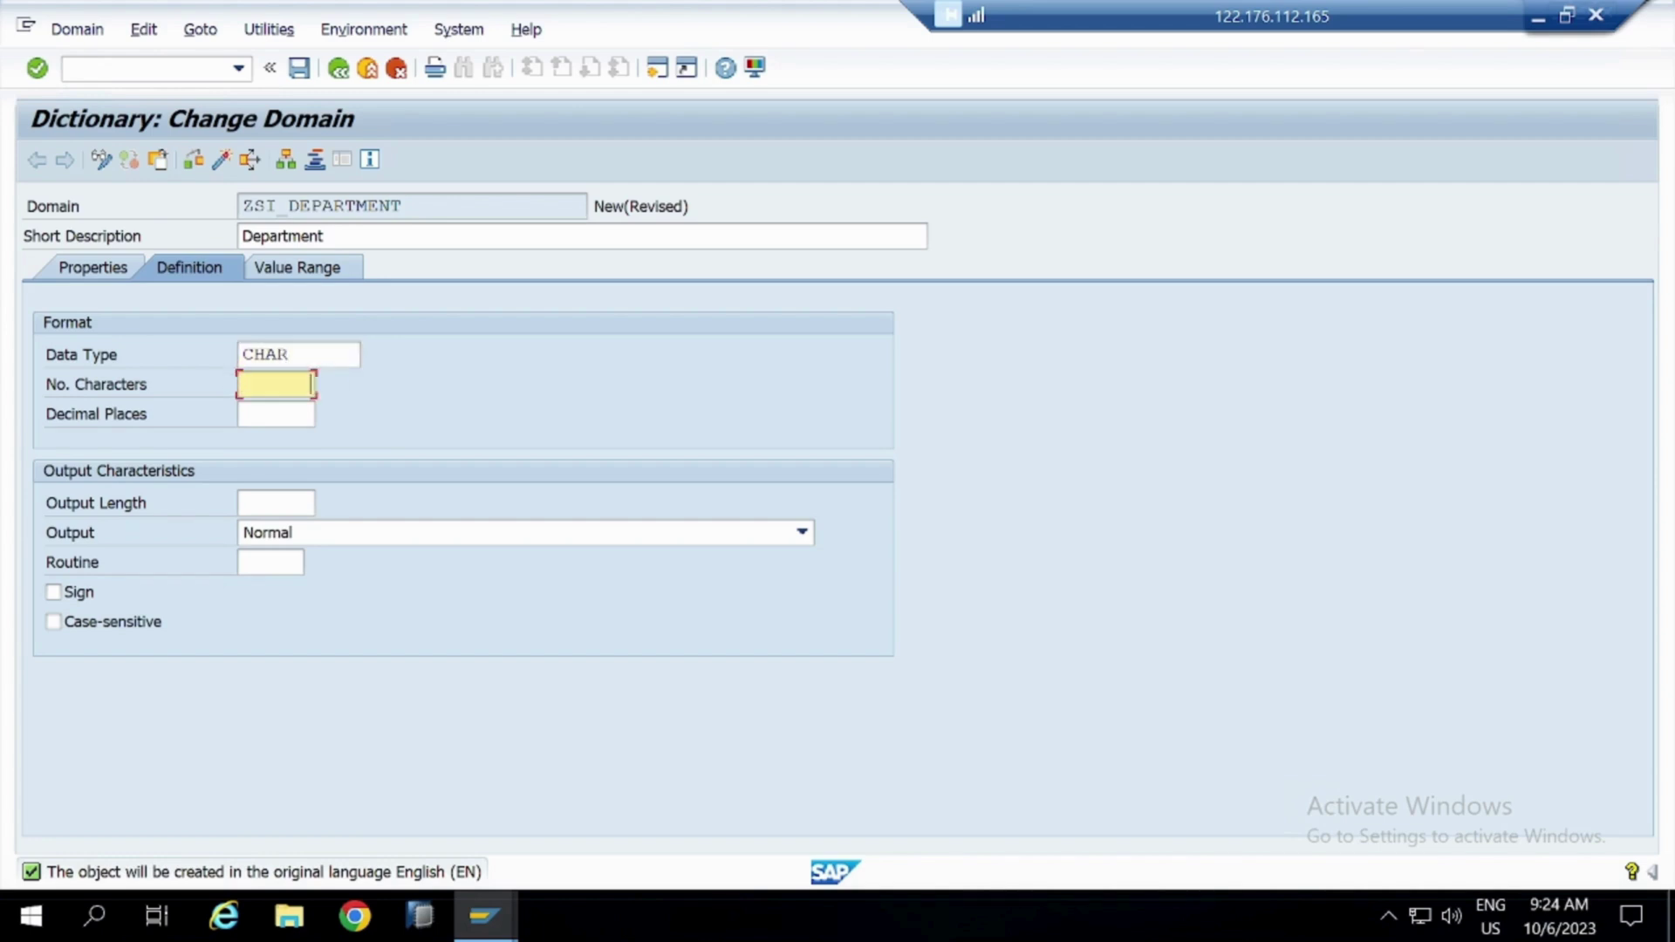
type("40")
key("Return")
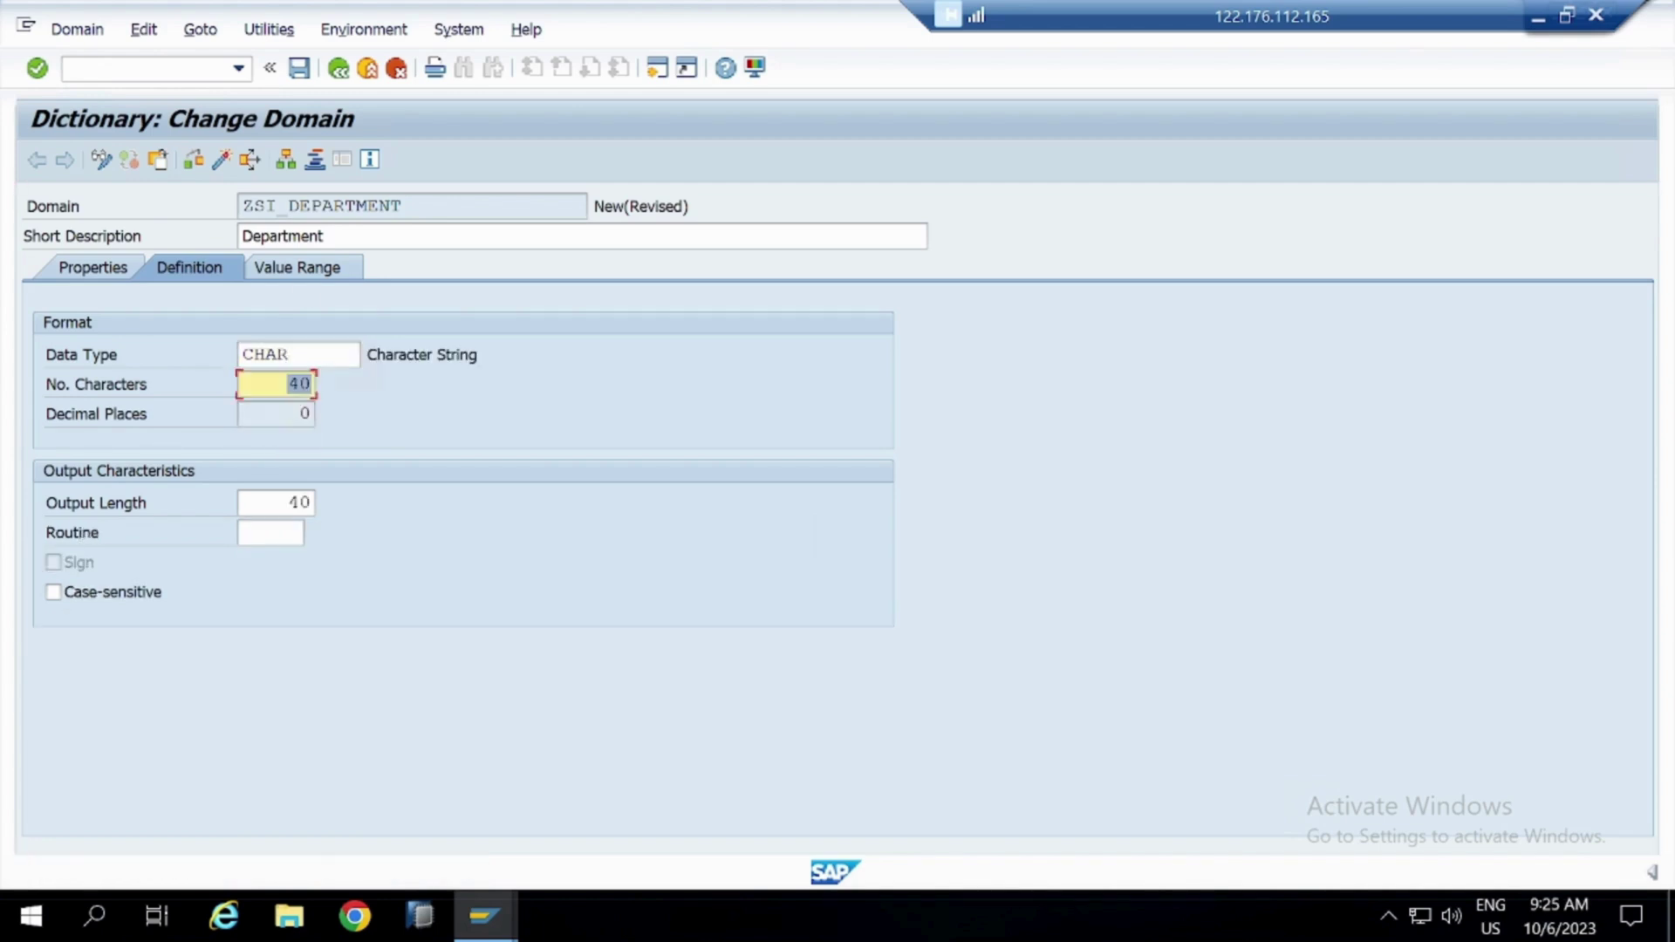
Save the Department domain in package ZABAP_ON_HANA_SRIJAN under the proposed workbench request, and activate it
key("ctrl+s")
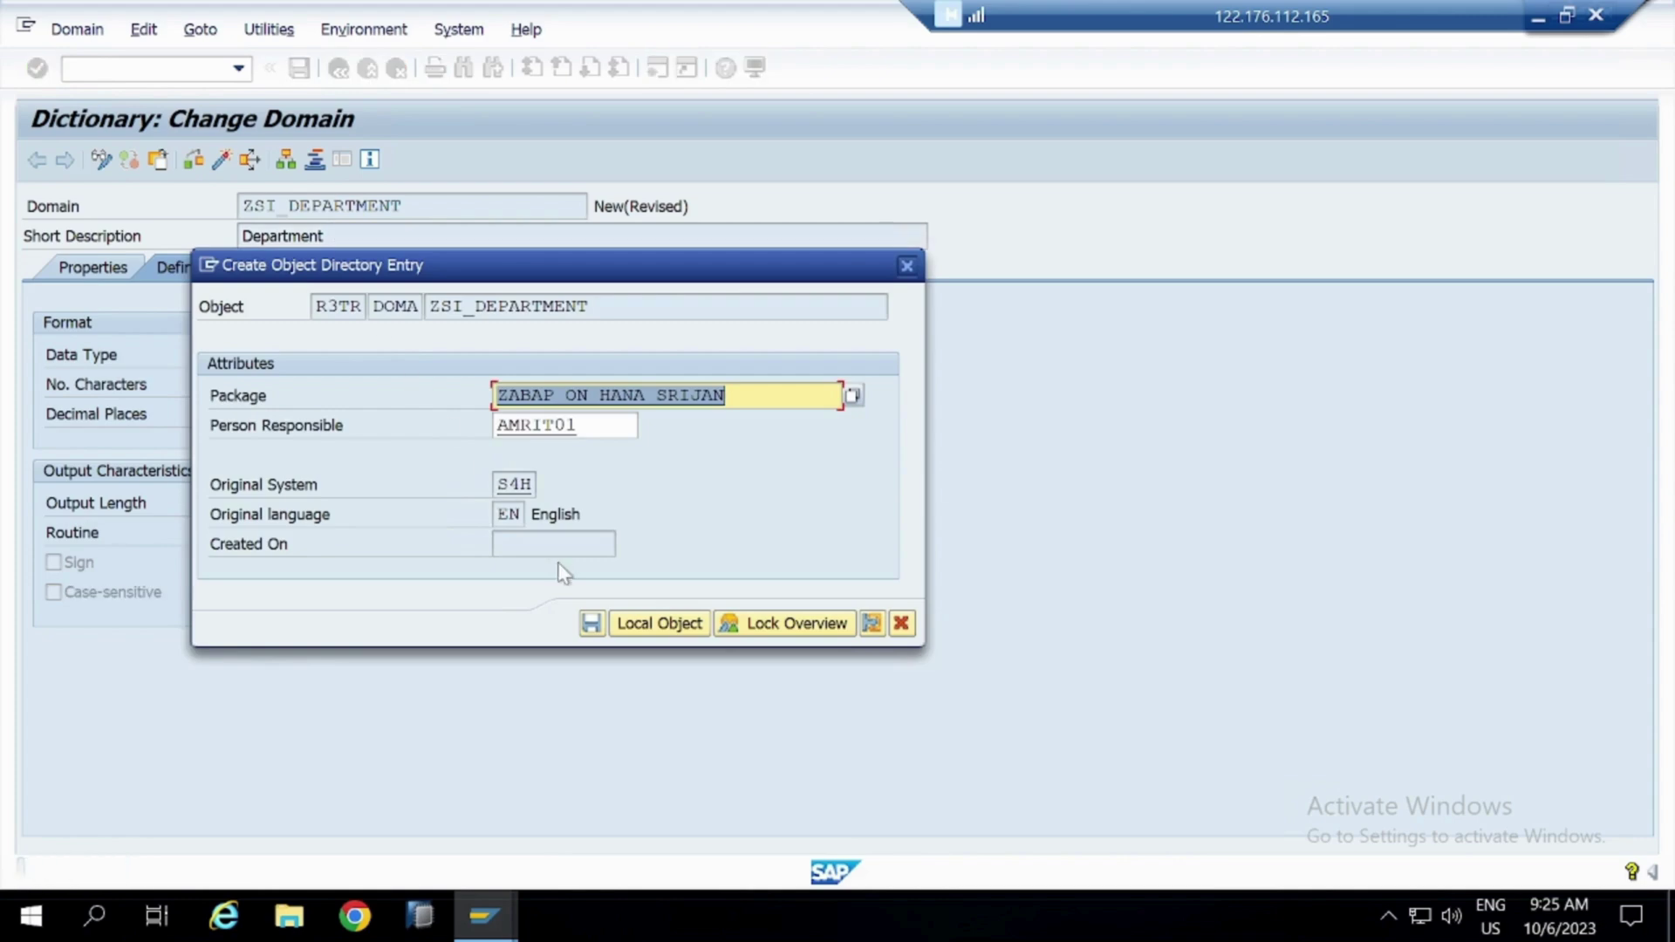
key("Return")
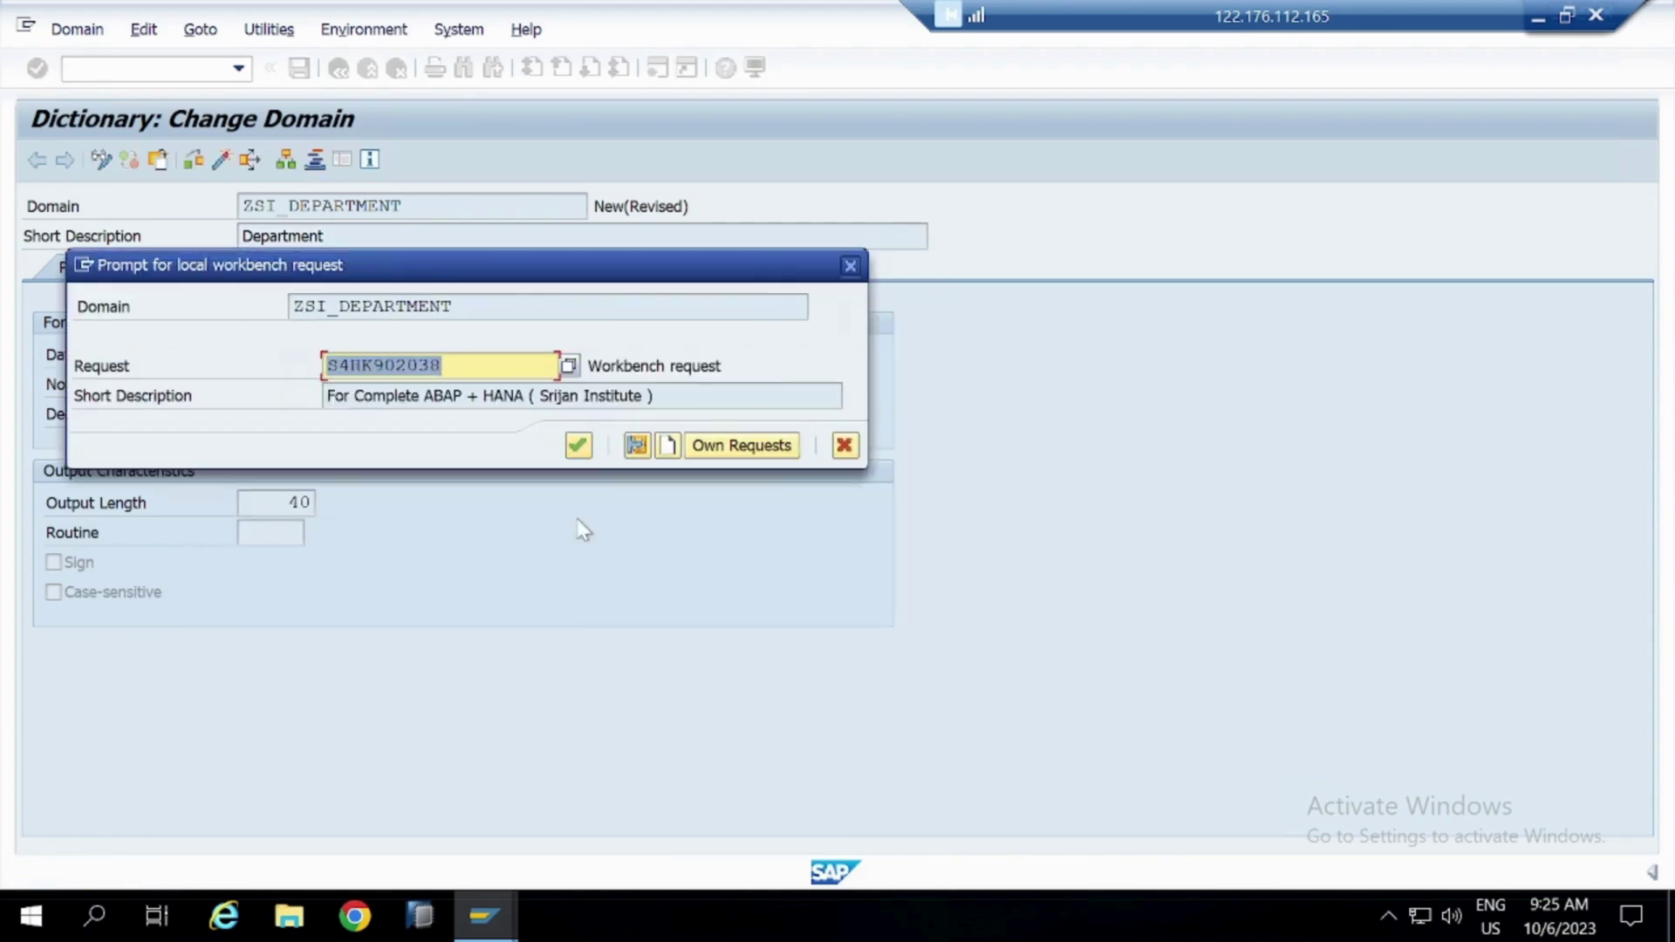
left_click(578, 446)
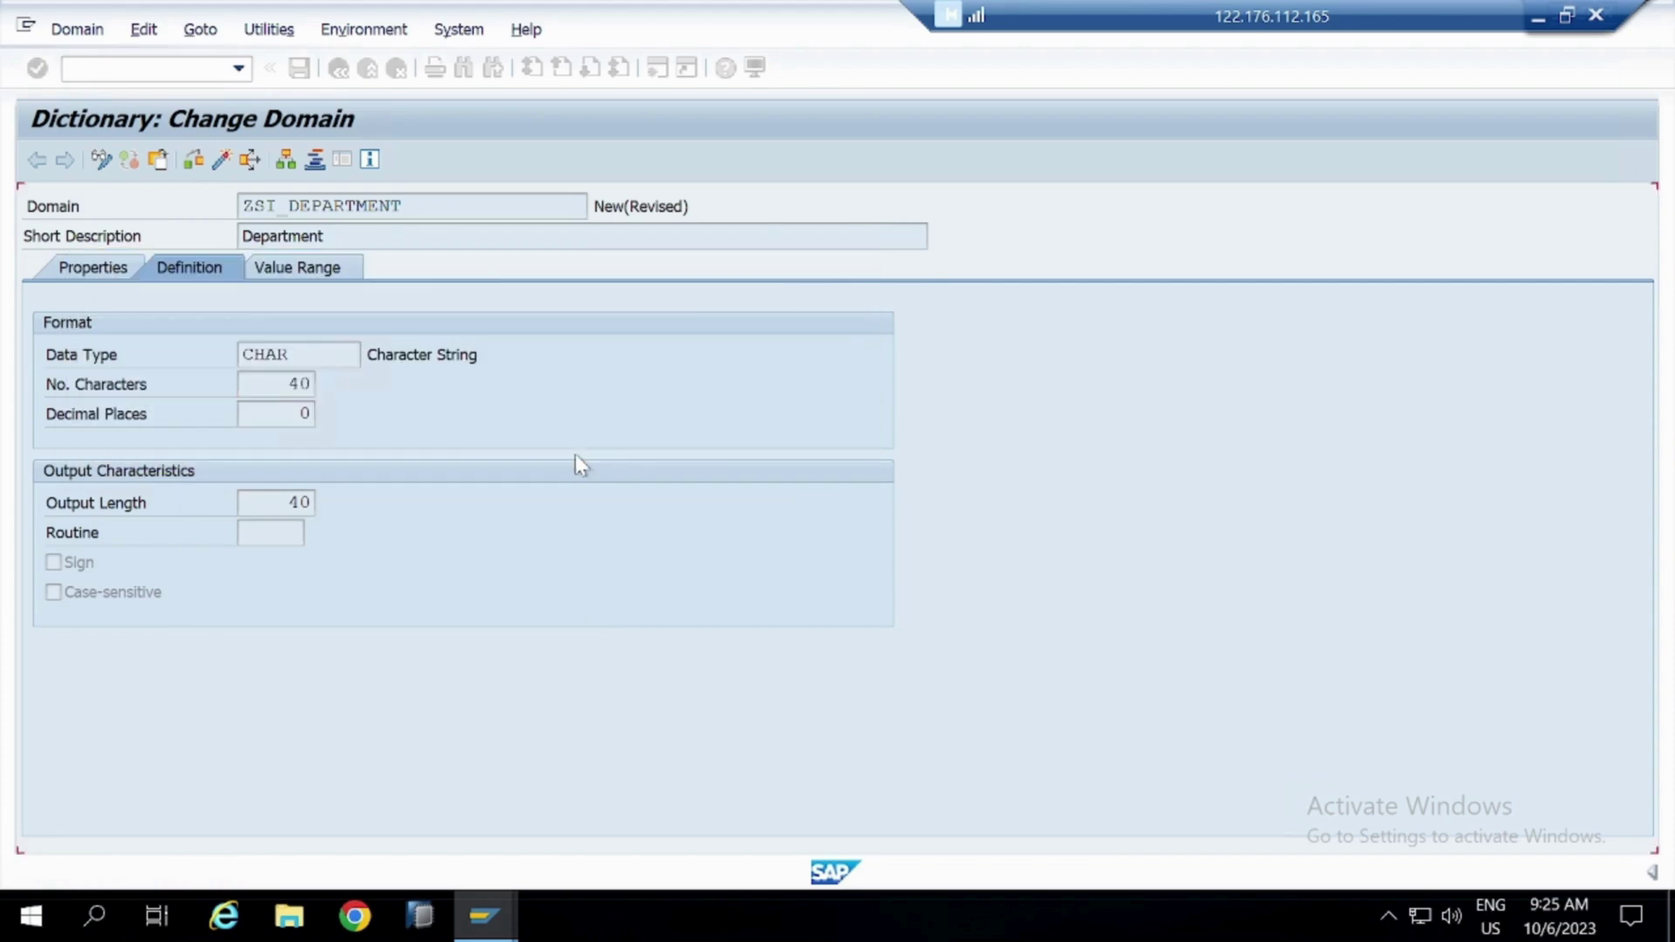
left_click(225, 160)
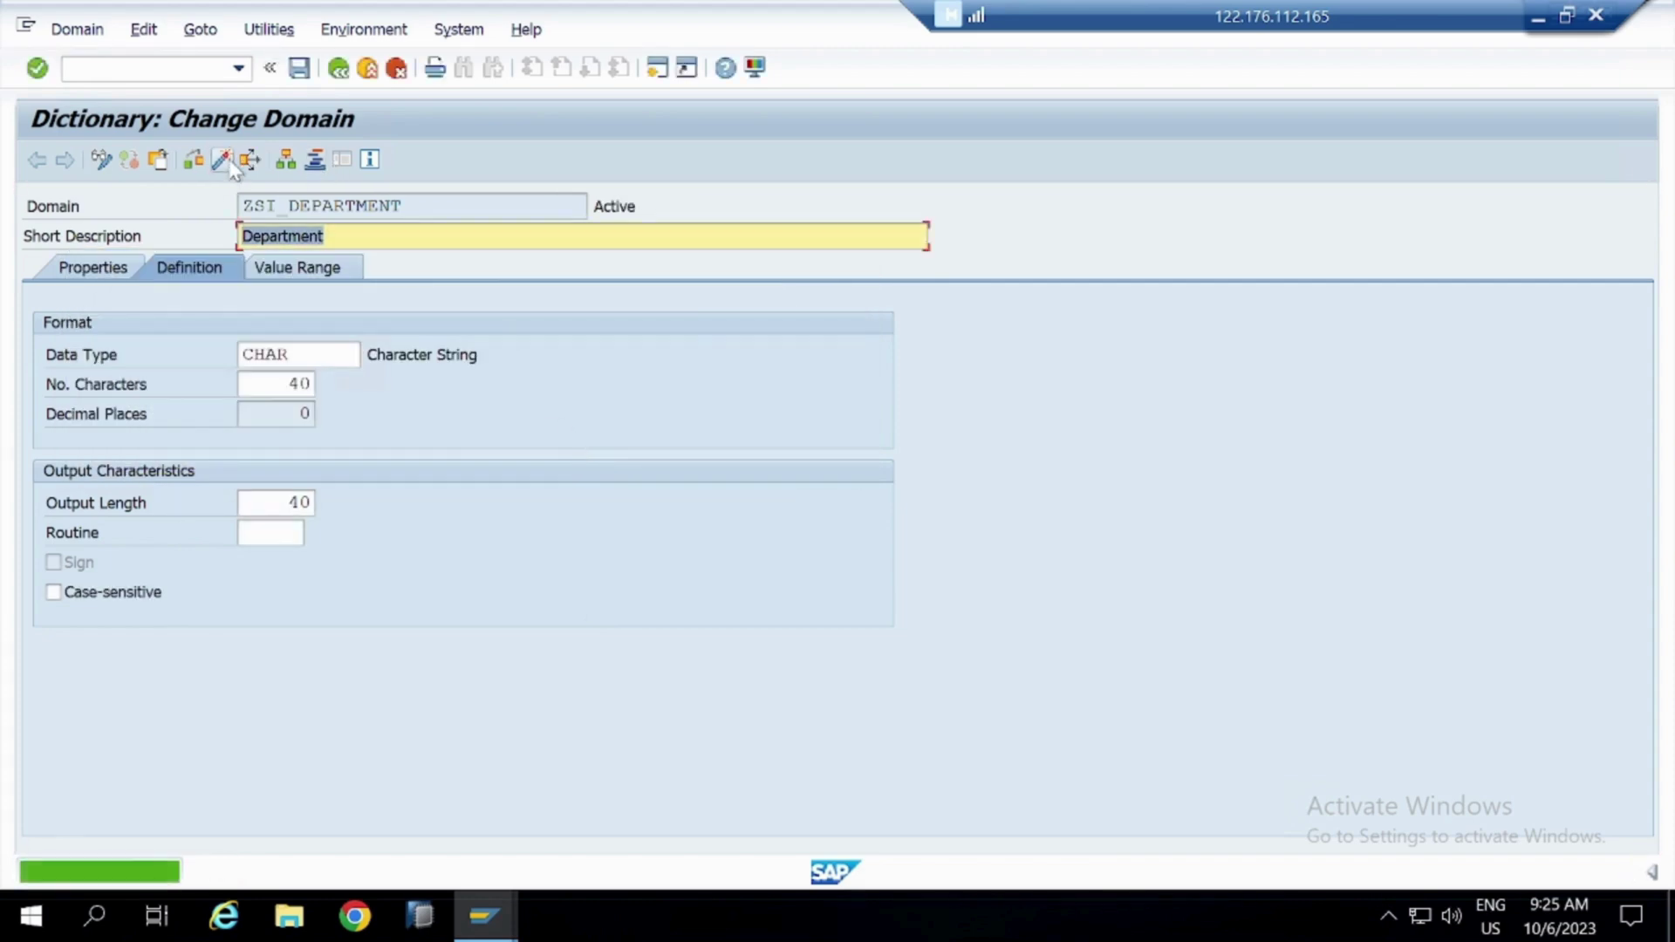
left_click(460, 207)
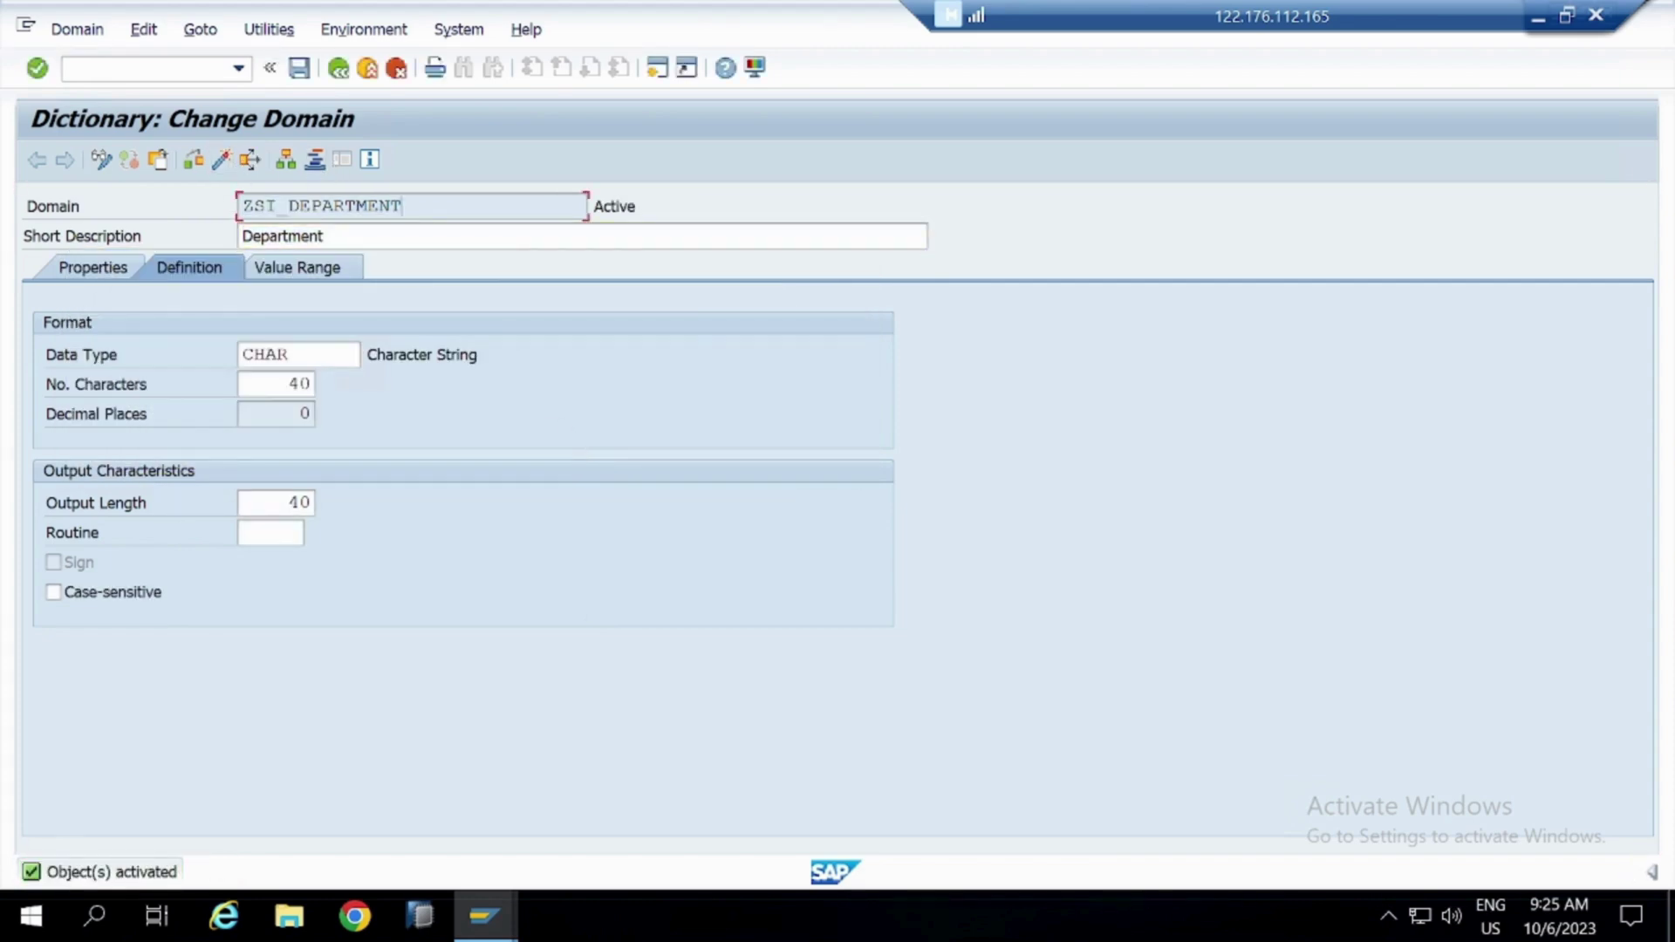
Switch to Notepad and add ZSI_DEPARTMENT as a new line at the end of the domain name list
left_click(1546, 14)
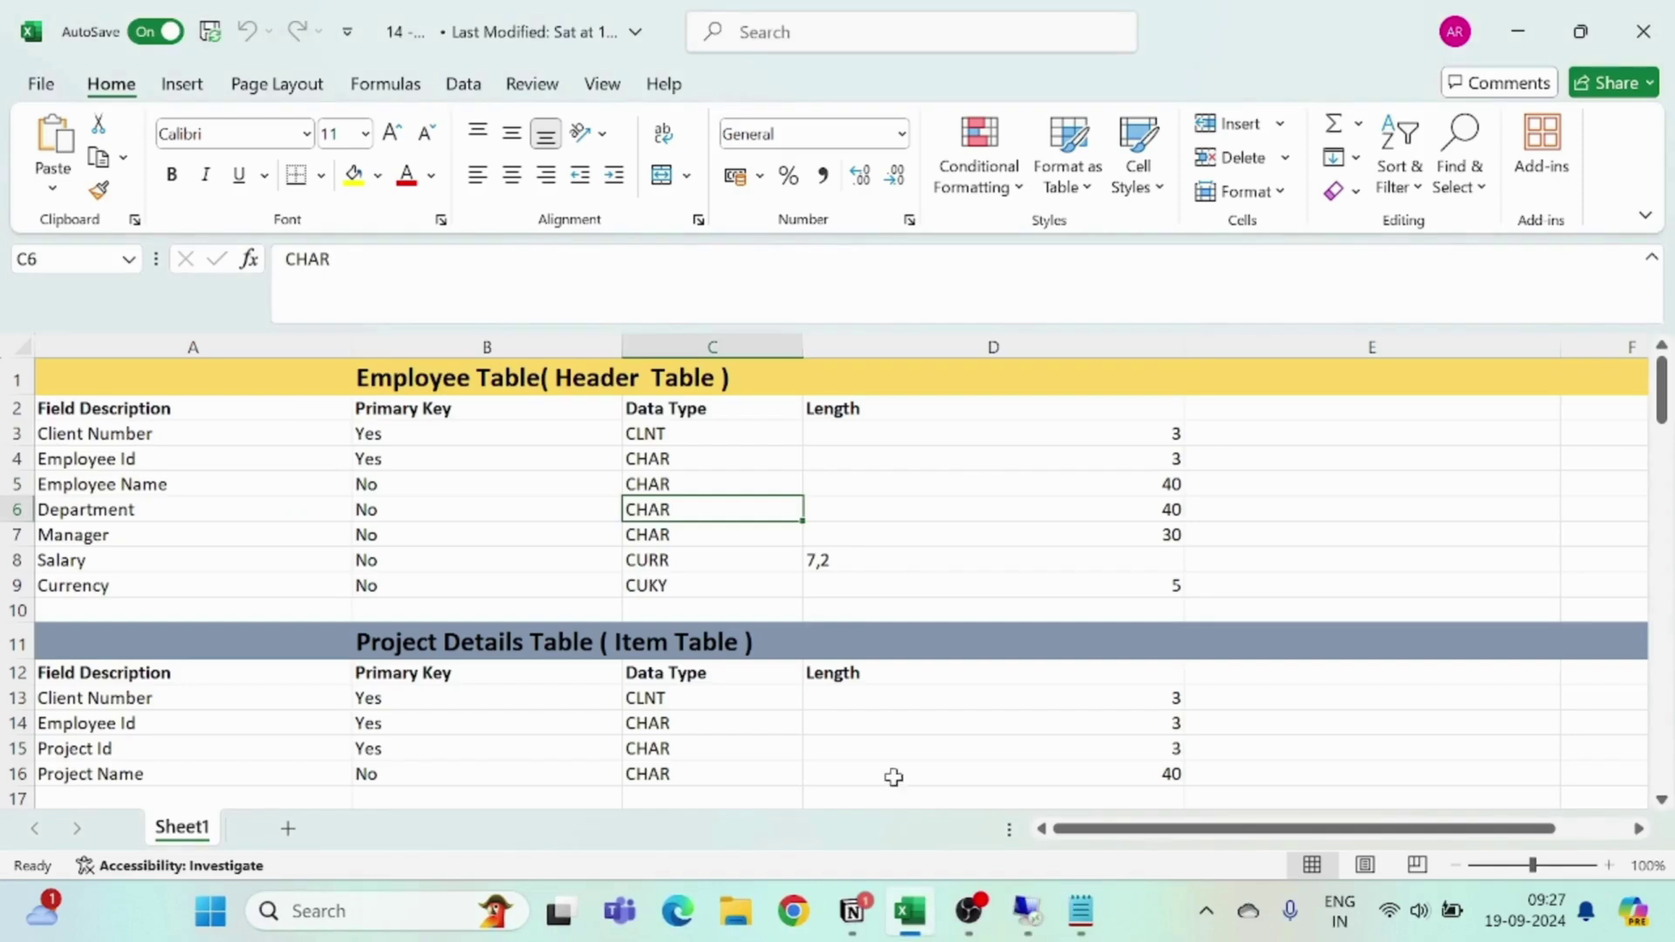
left_click(1081, 911)
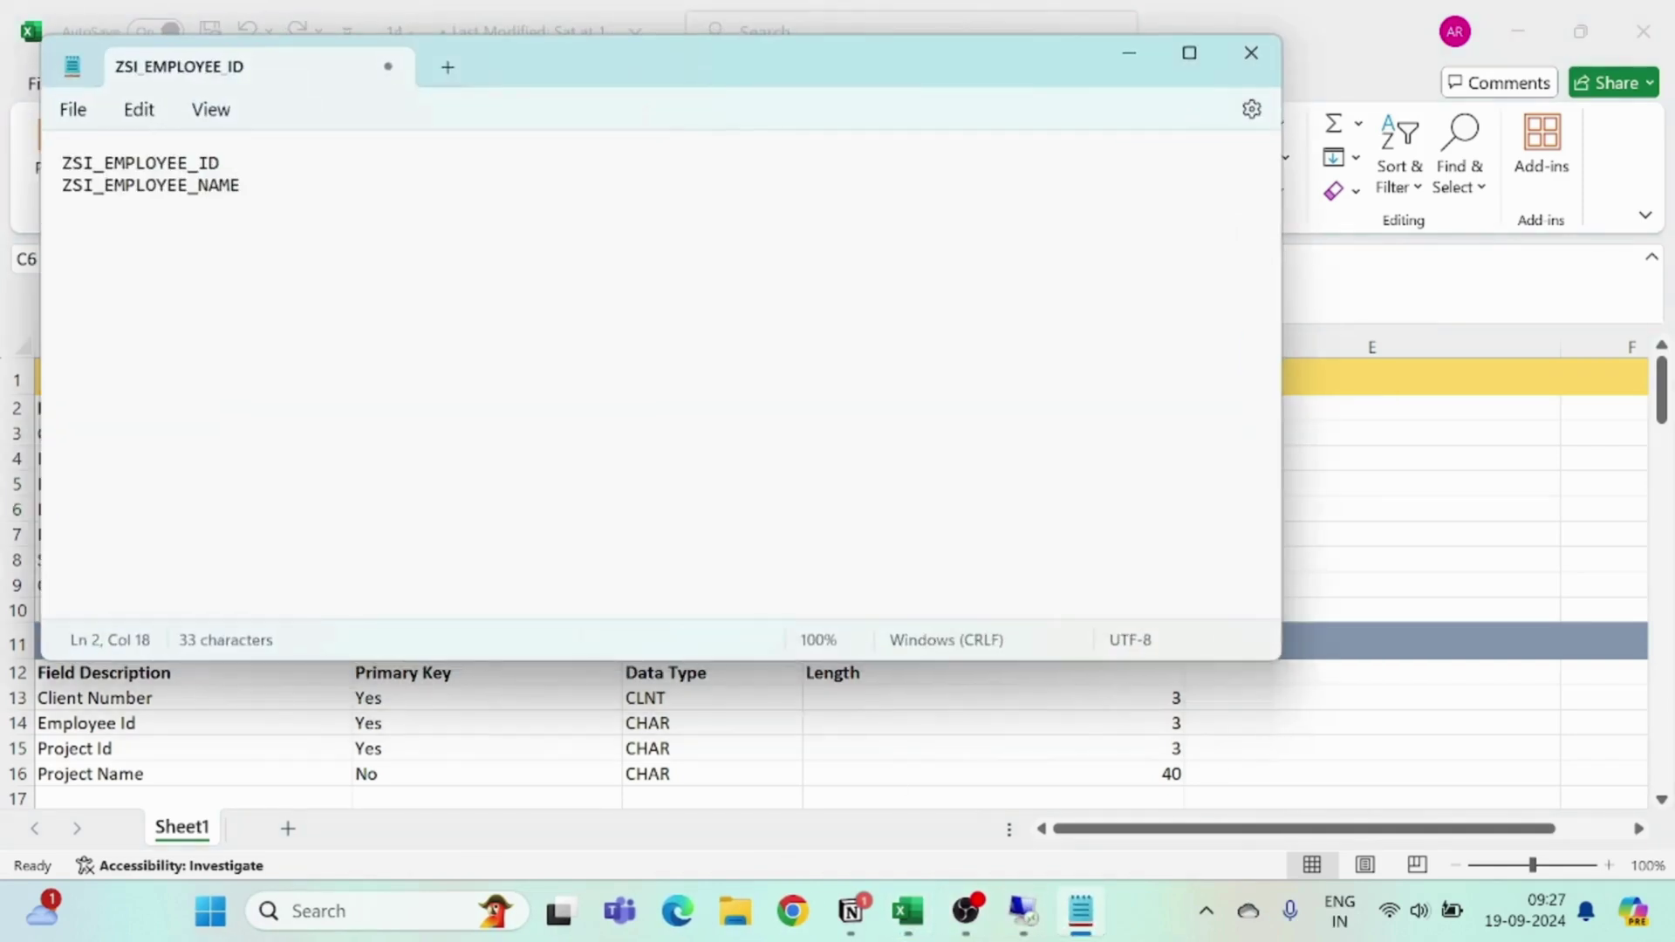
key("Return")
type("ZSI_DEPARTMENT")
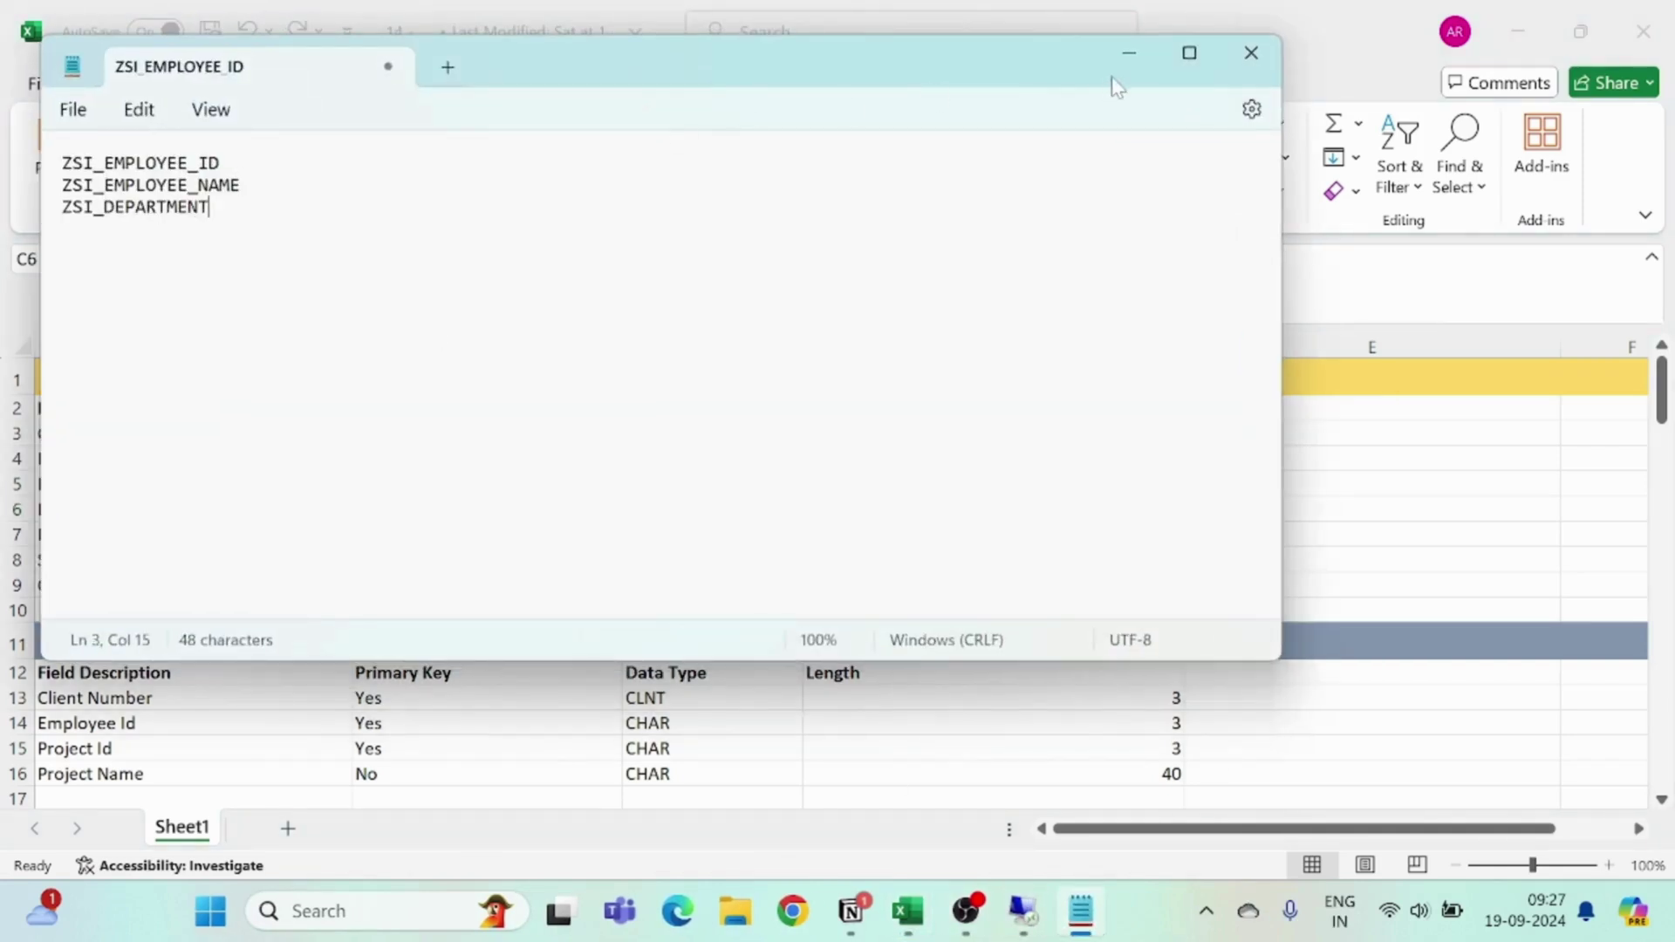
left_click(1131, 54)
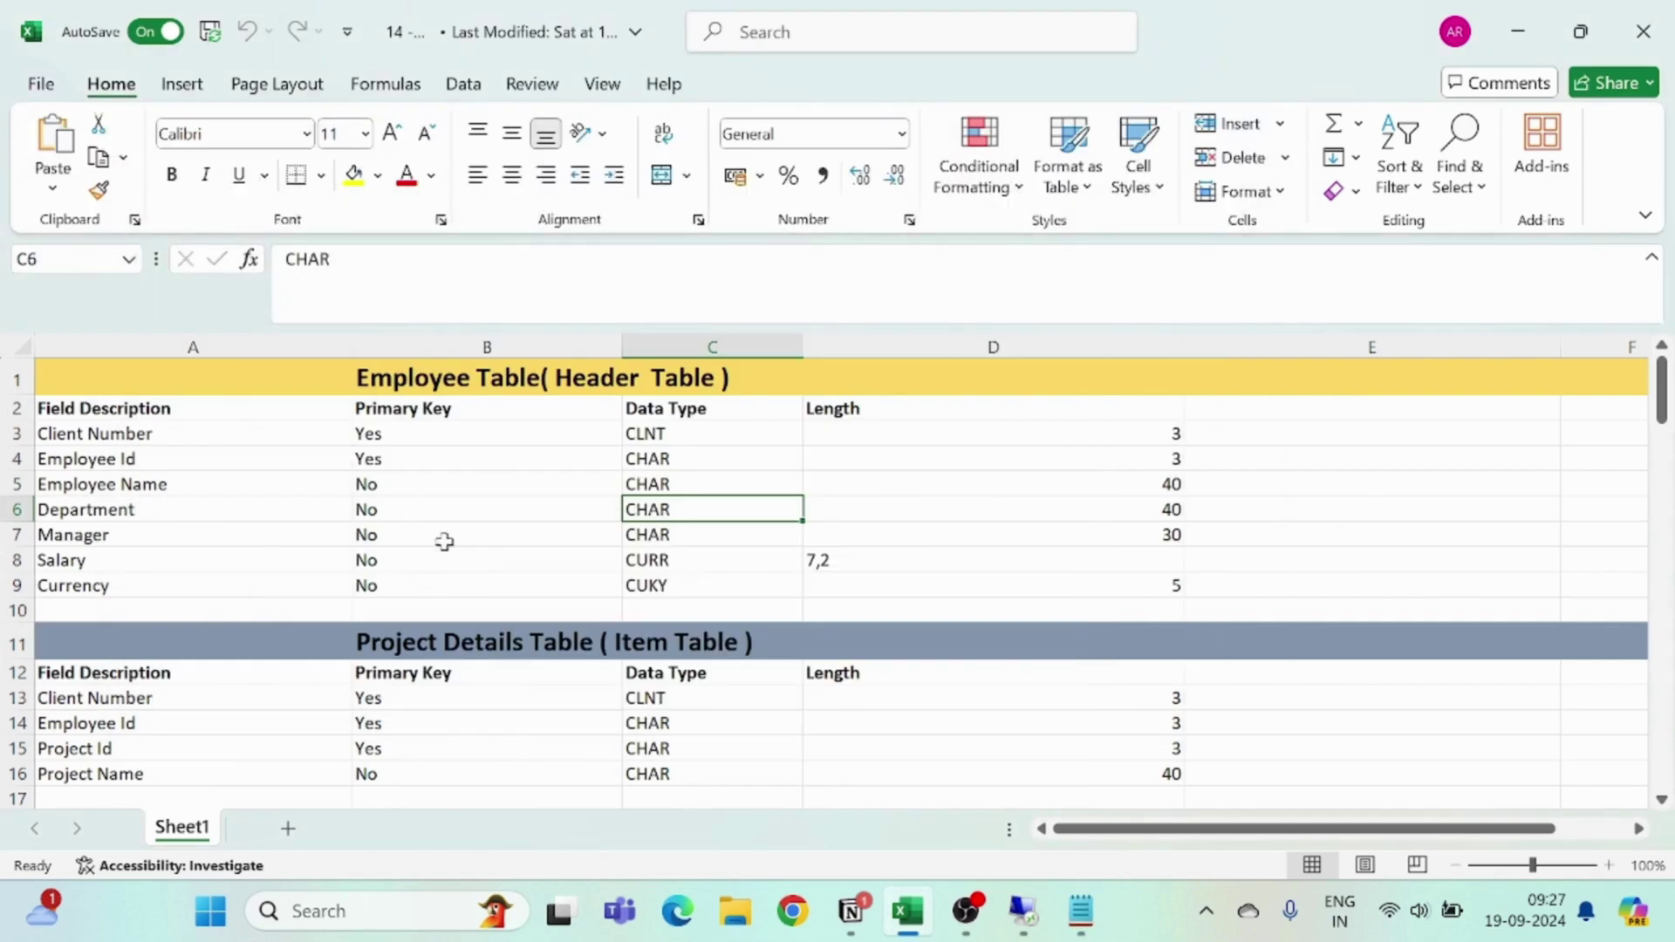
Check the Manager field's specification in the Excel sheet, and start creating the SAP domain ZSI_MANAGER with short description Manager
left_click(174, 559)
left_click(680, 560)
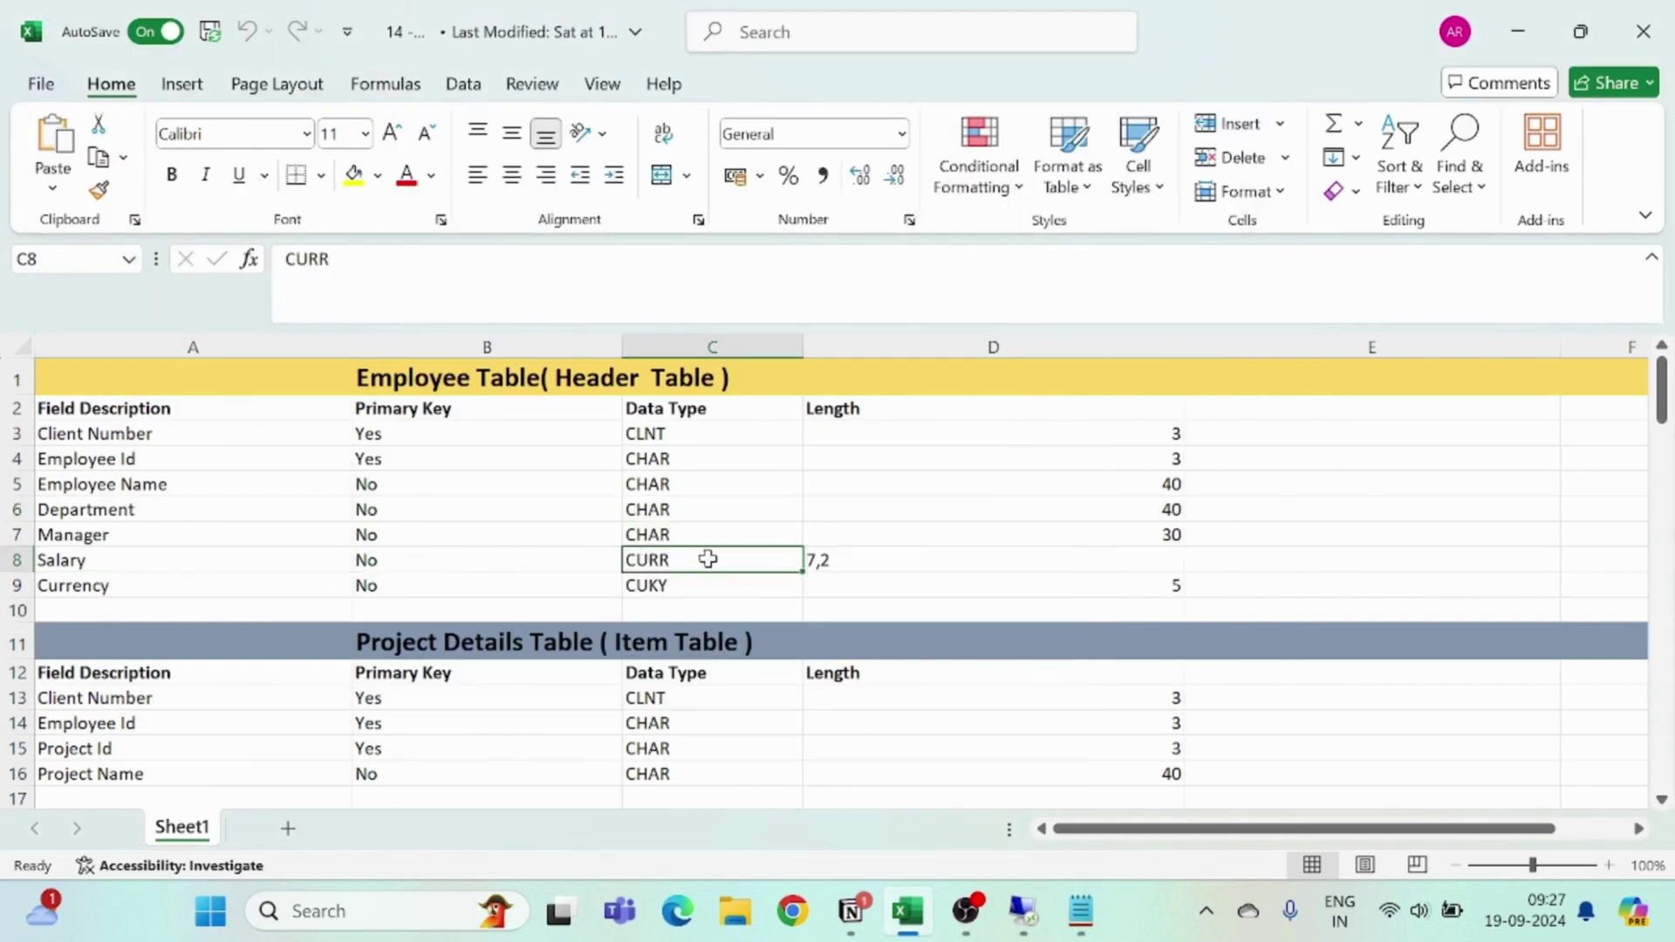
left_click(712, 541)
left_click(1039, 530)
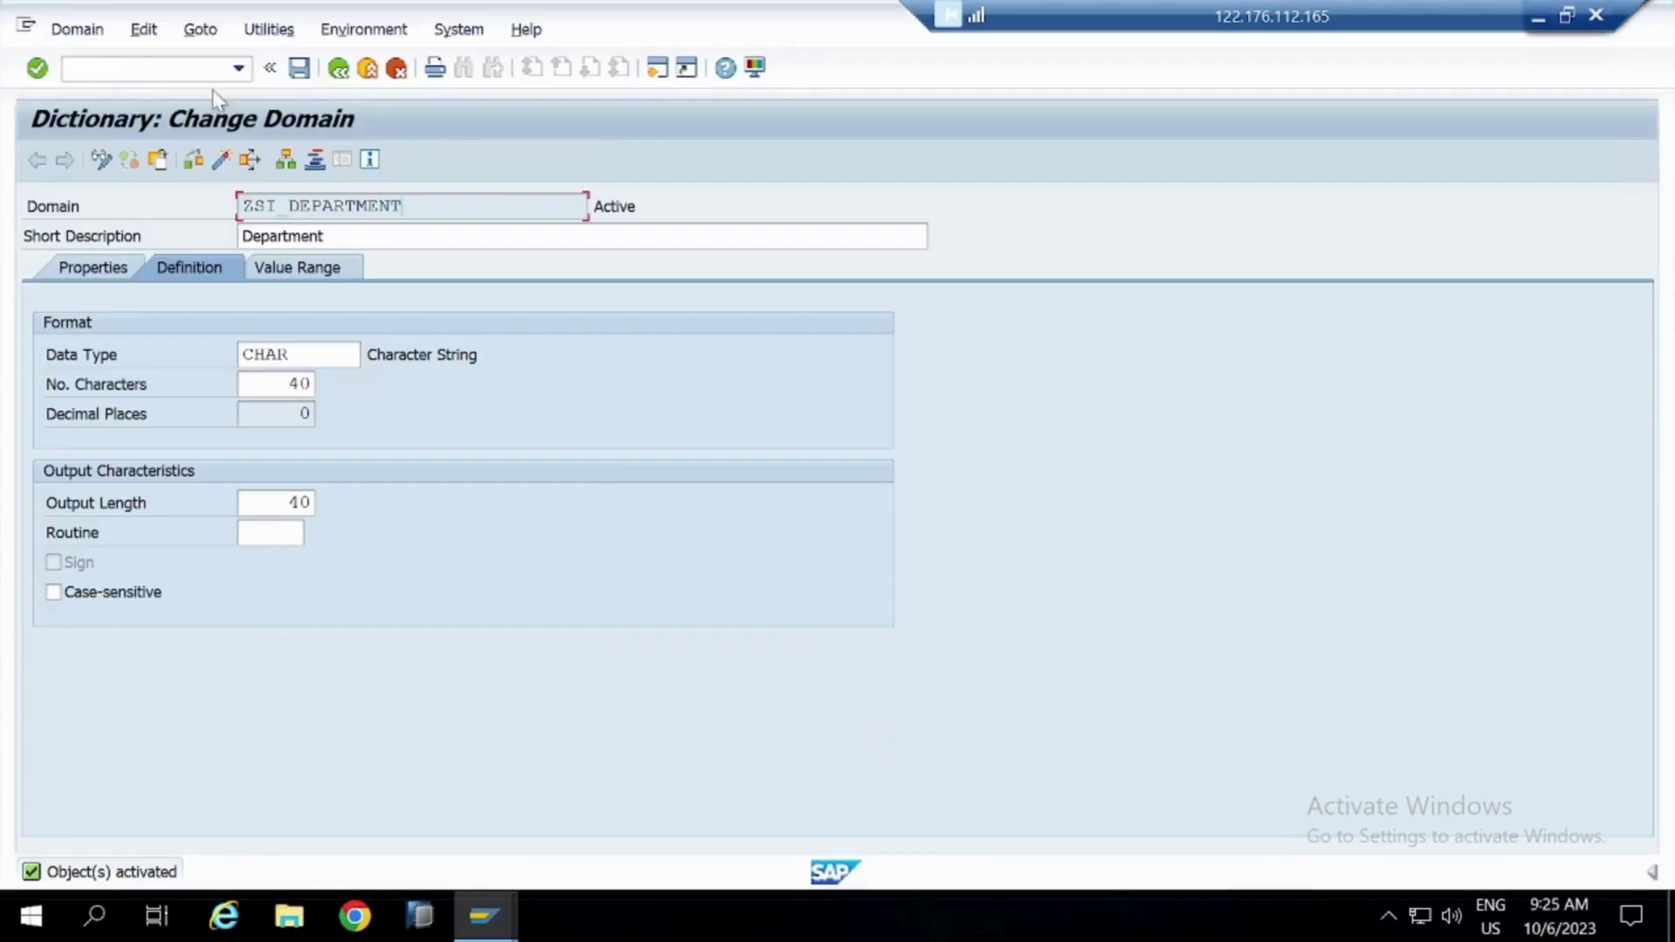
left_click(344, 75)
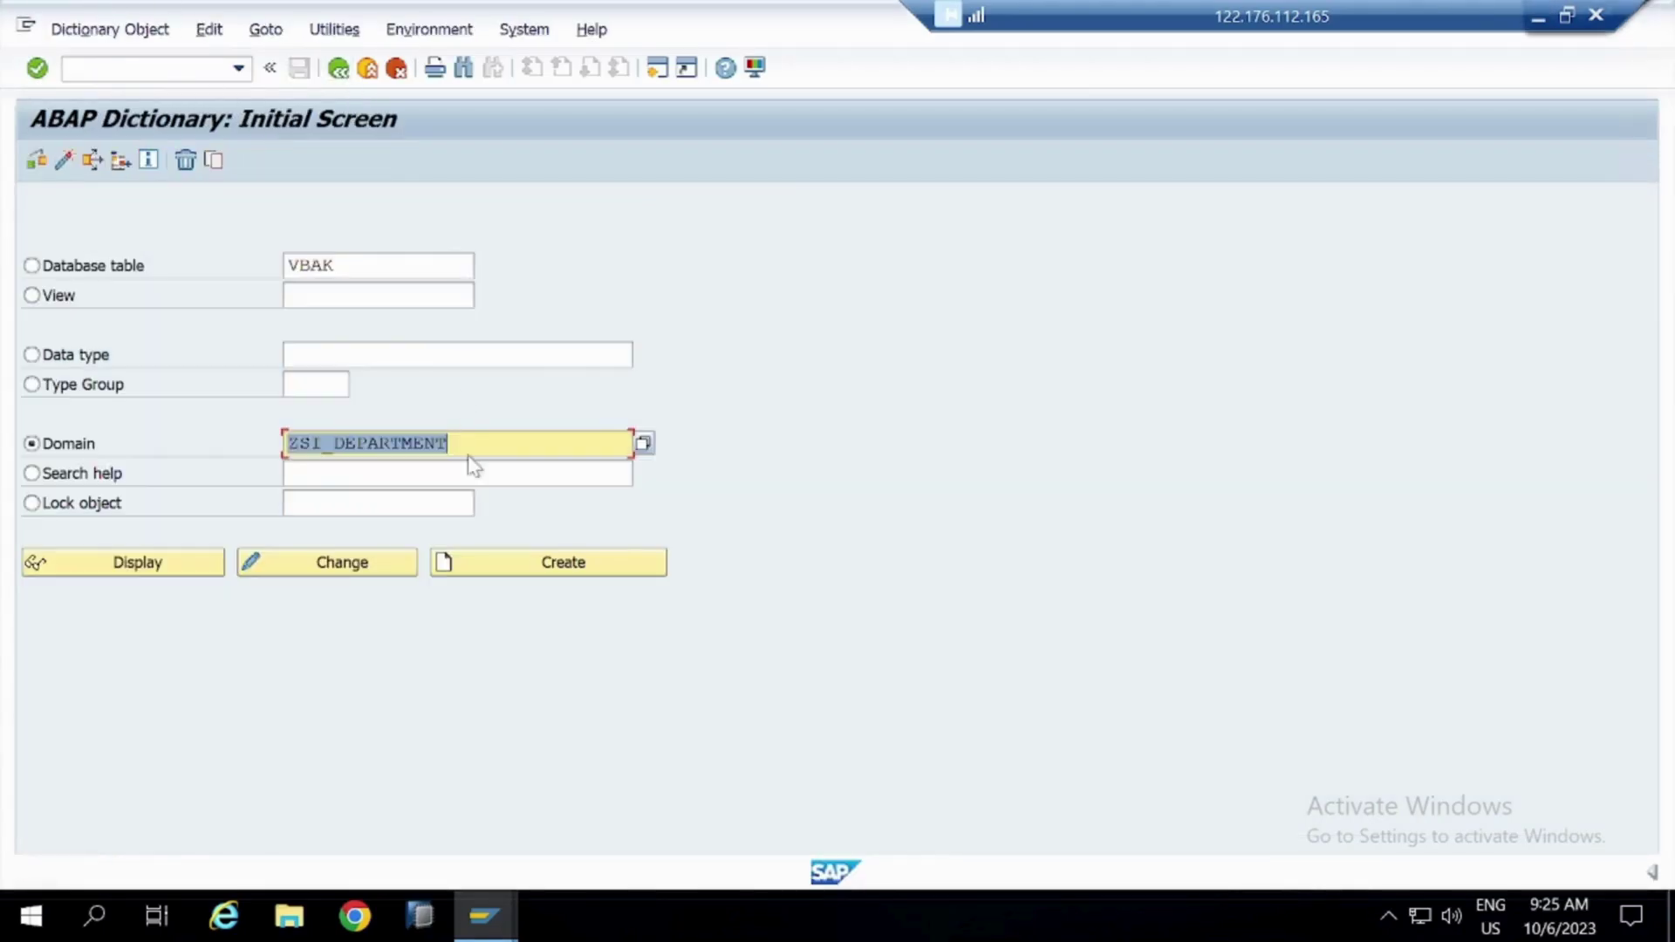
key("End")
key("BackSpace")
key("BackSpace")
key("BackSpace")
key("BackSpace")
key("BackSpace")
key("BackSpace")
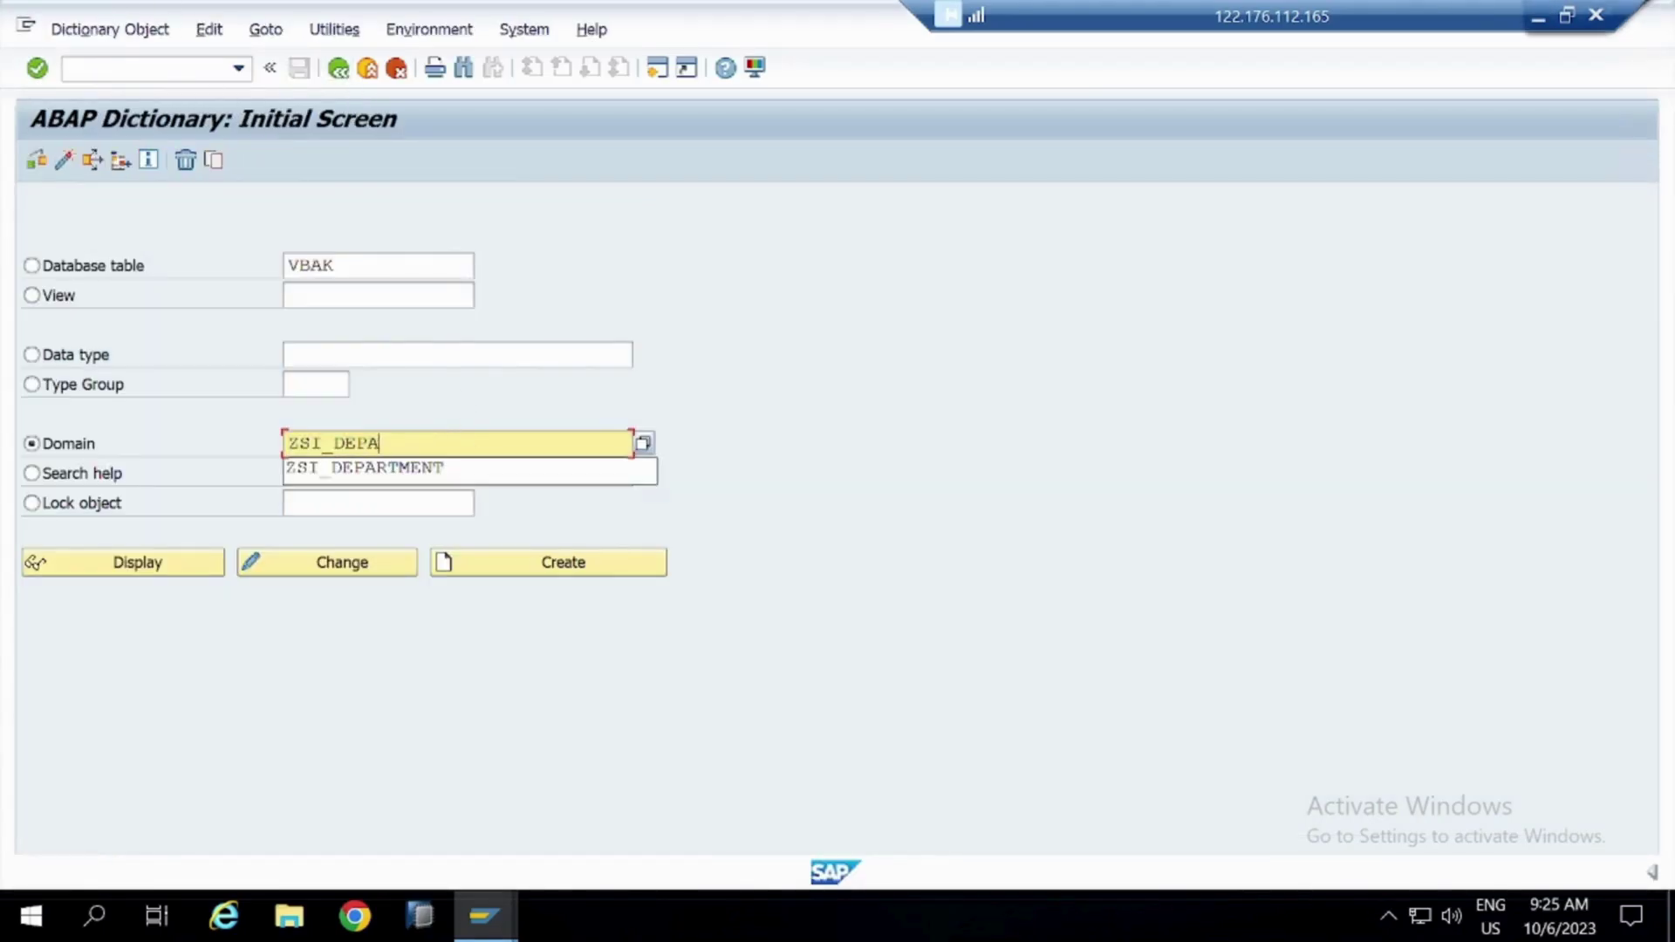
key("BackSpace")
key("BackSpace")
type("MANAGER")
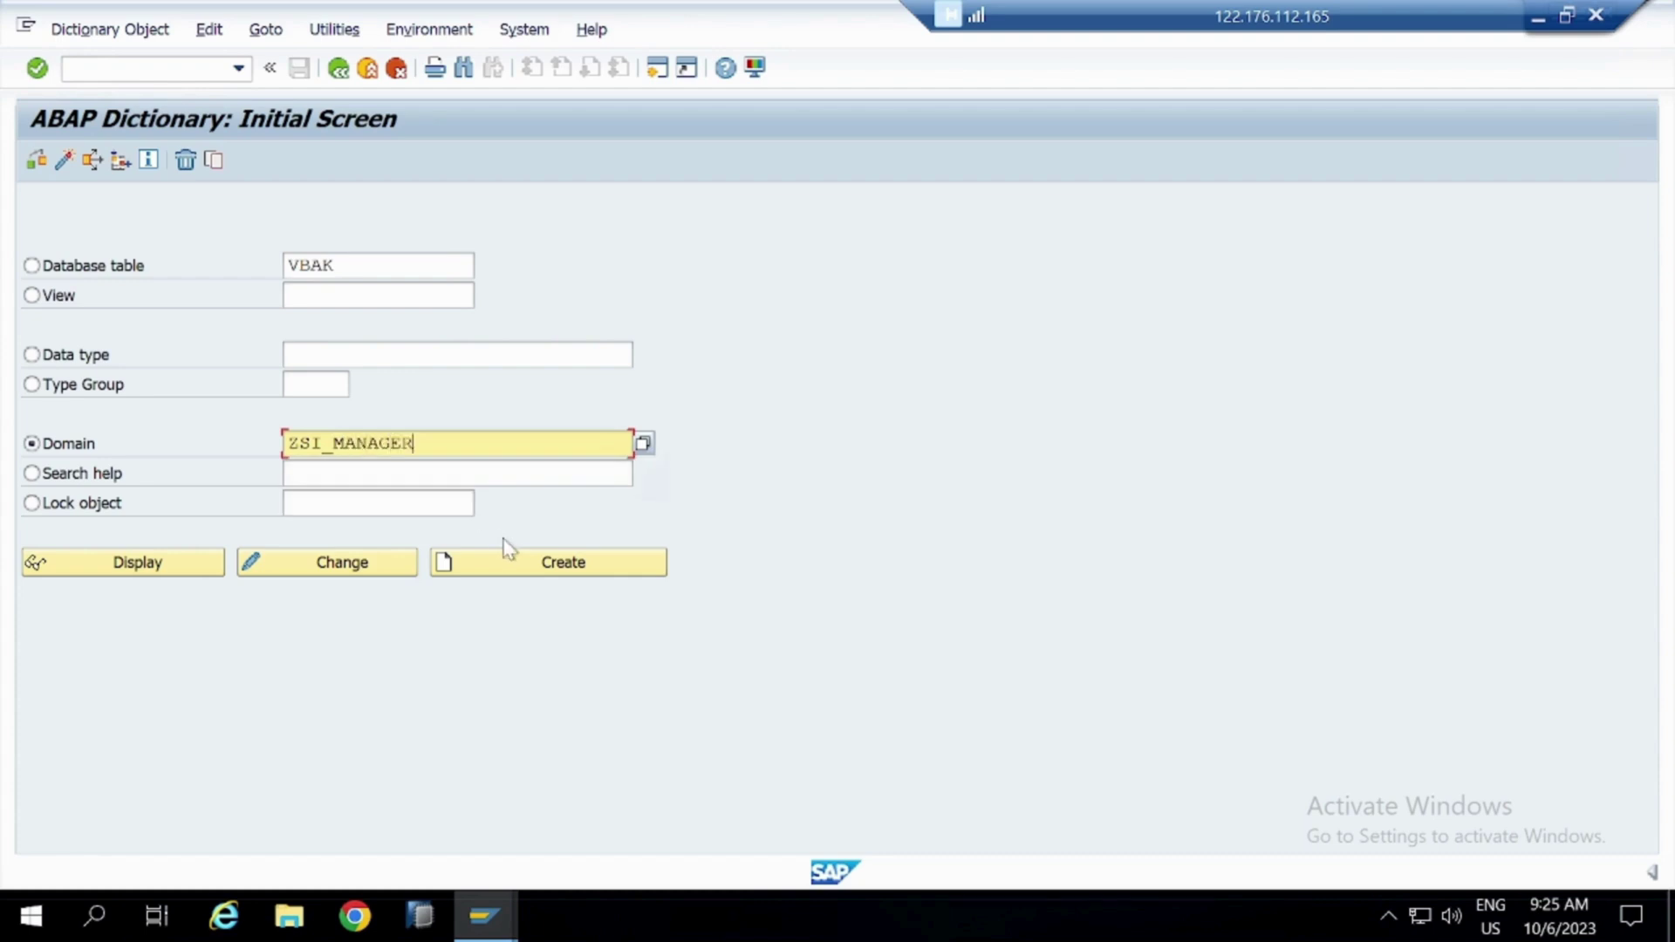
left_click(510, 558)
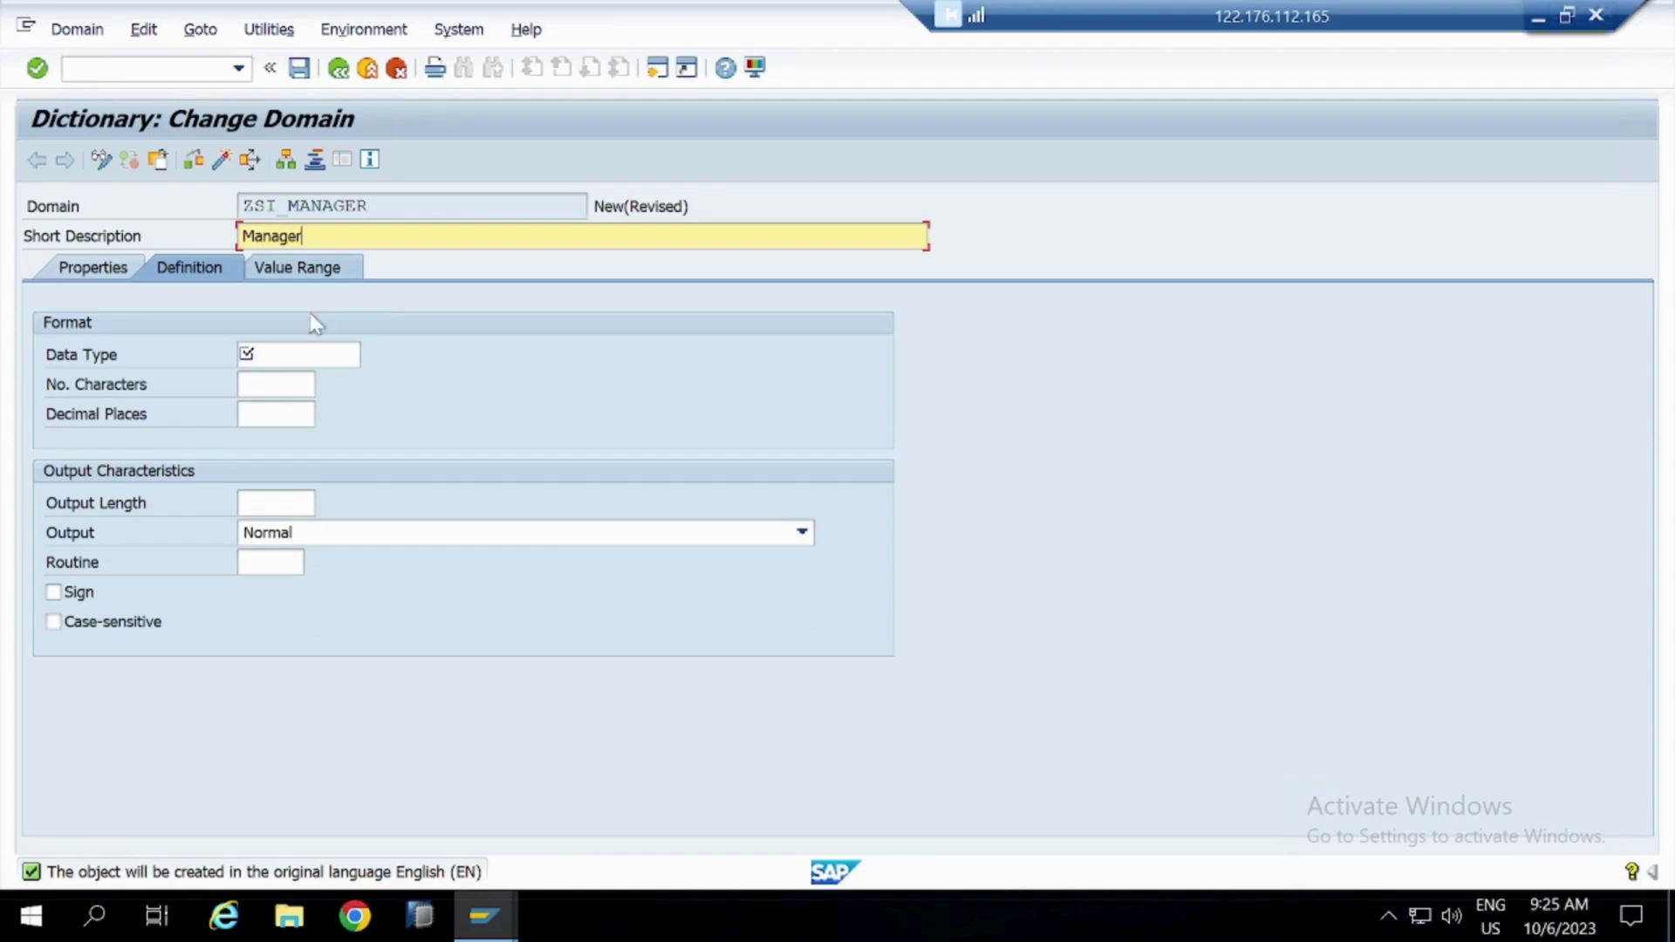
Define the domain's format as data type CHAR with 30 characters
left_click(279, 355)
type("C")
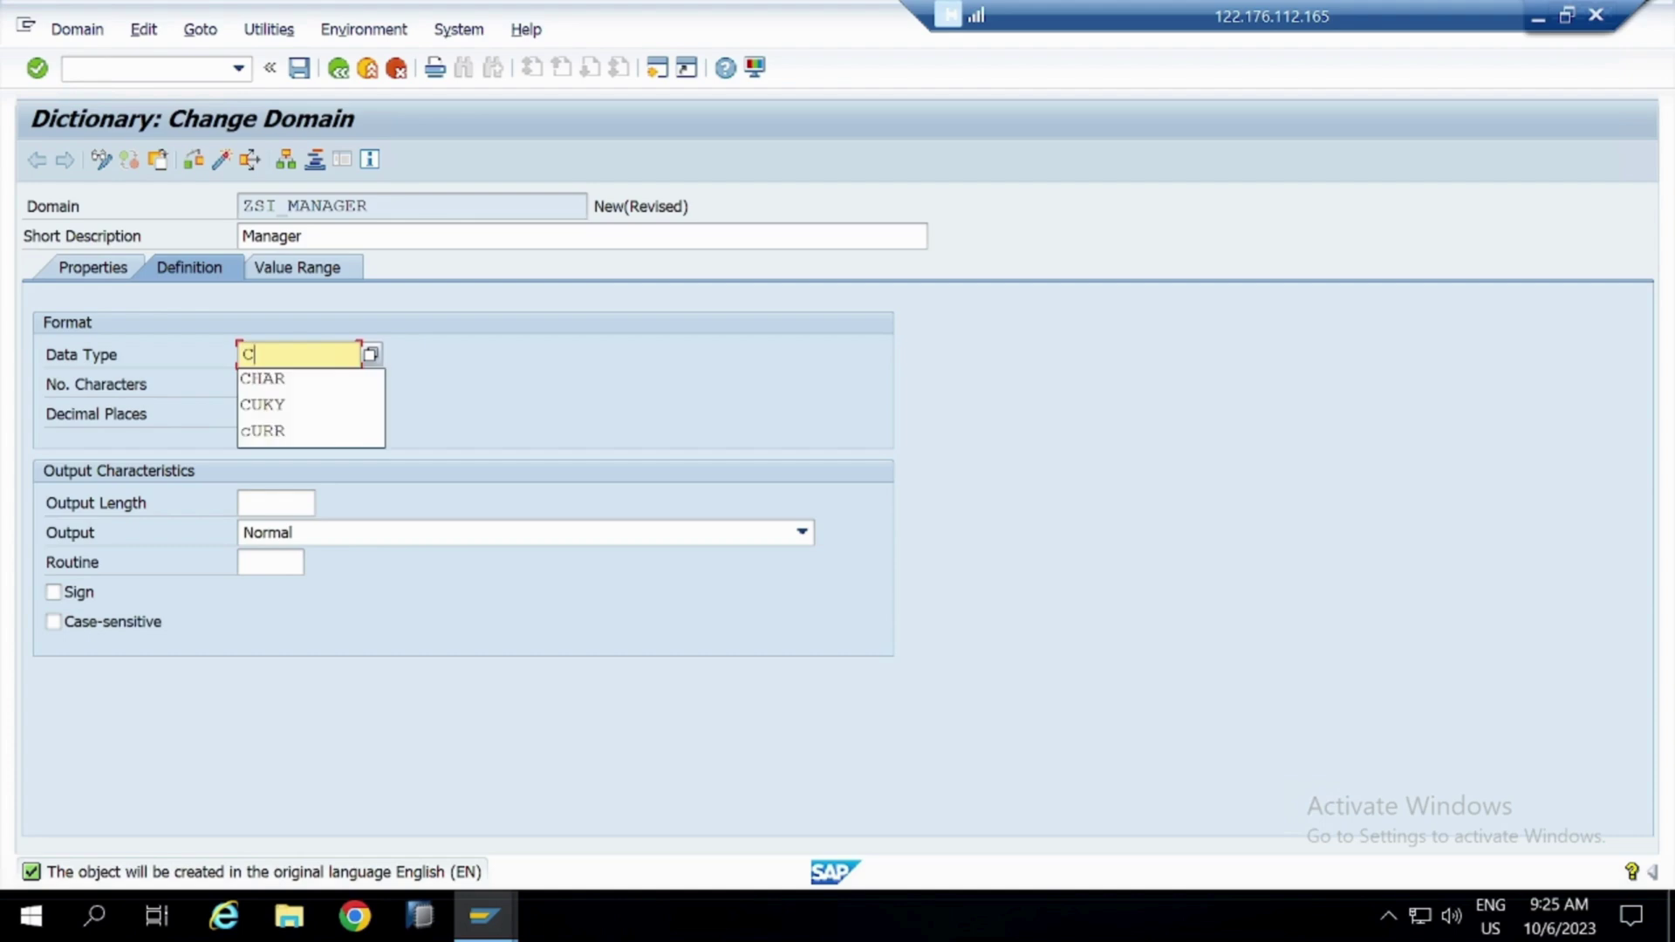
type("HAR")
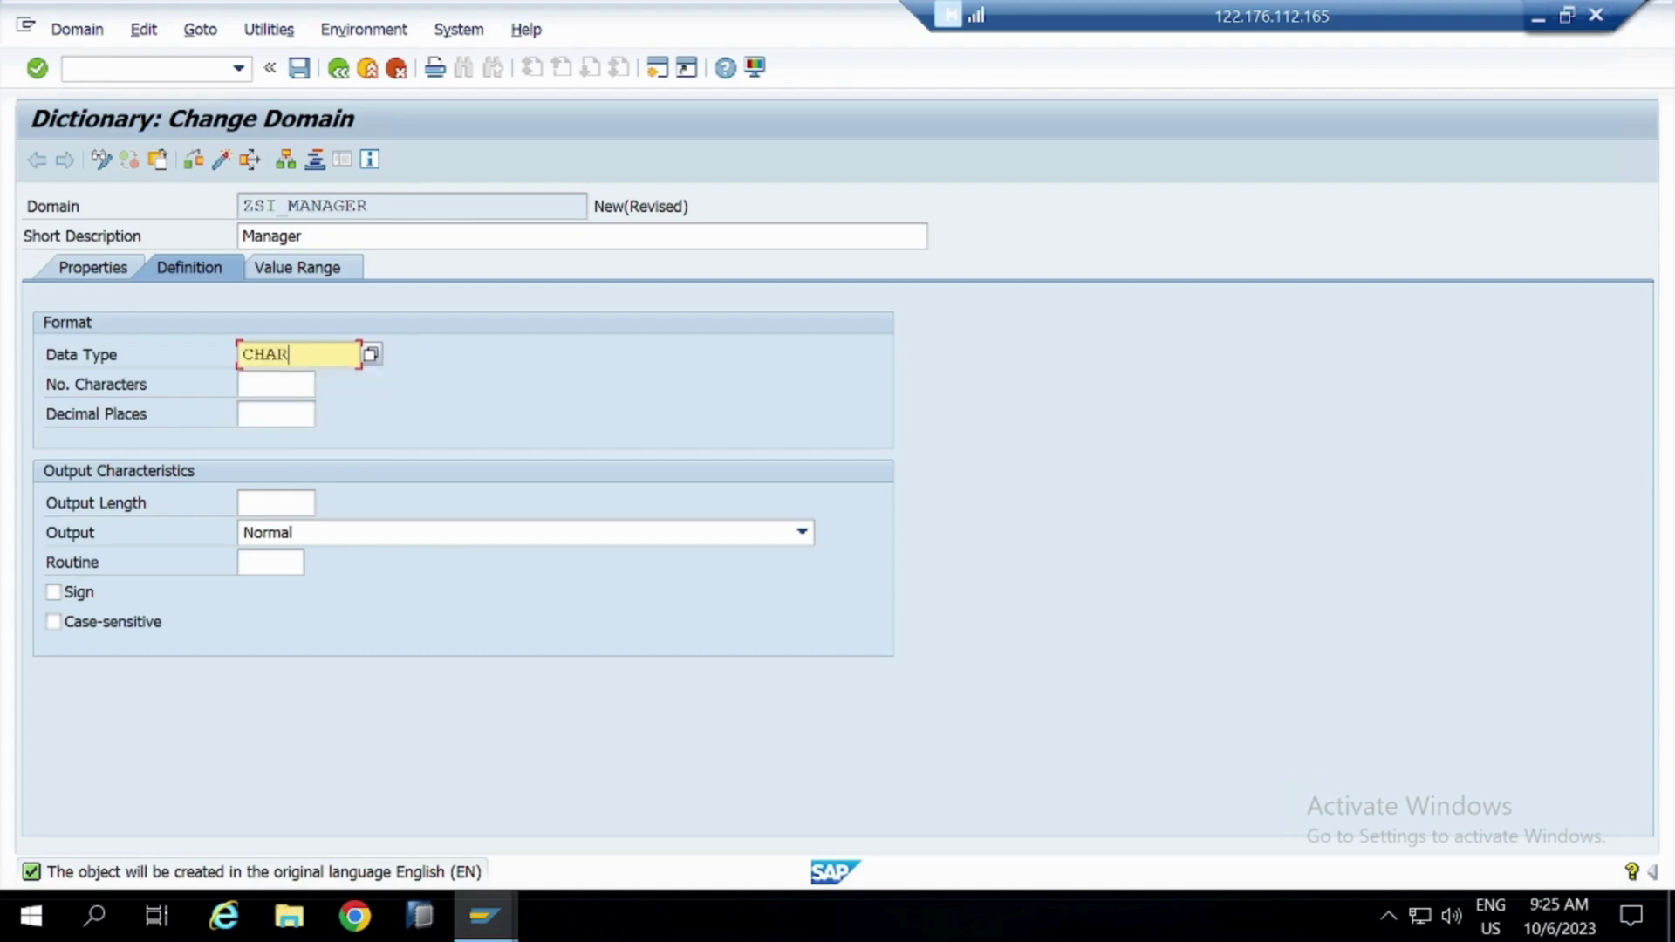
key("Tab")
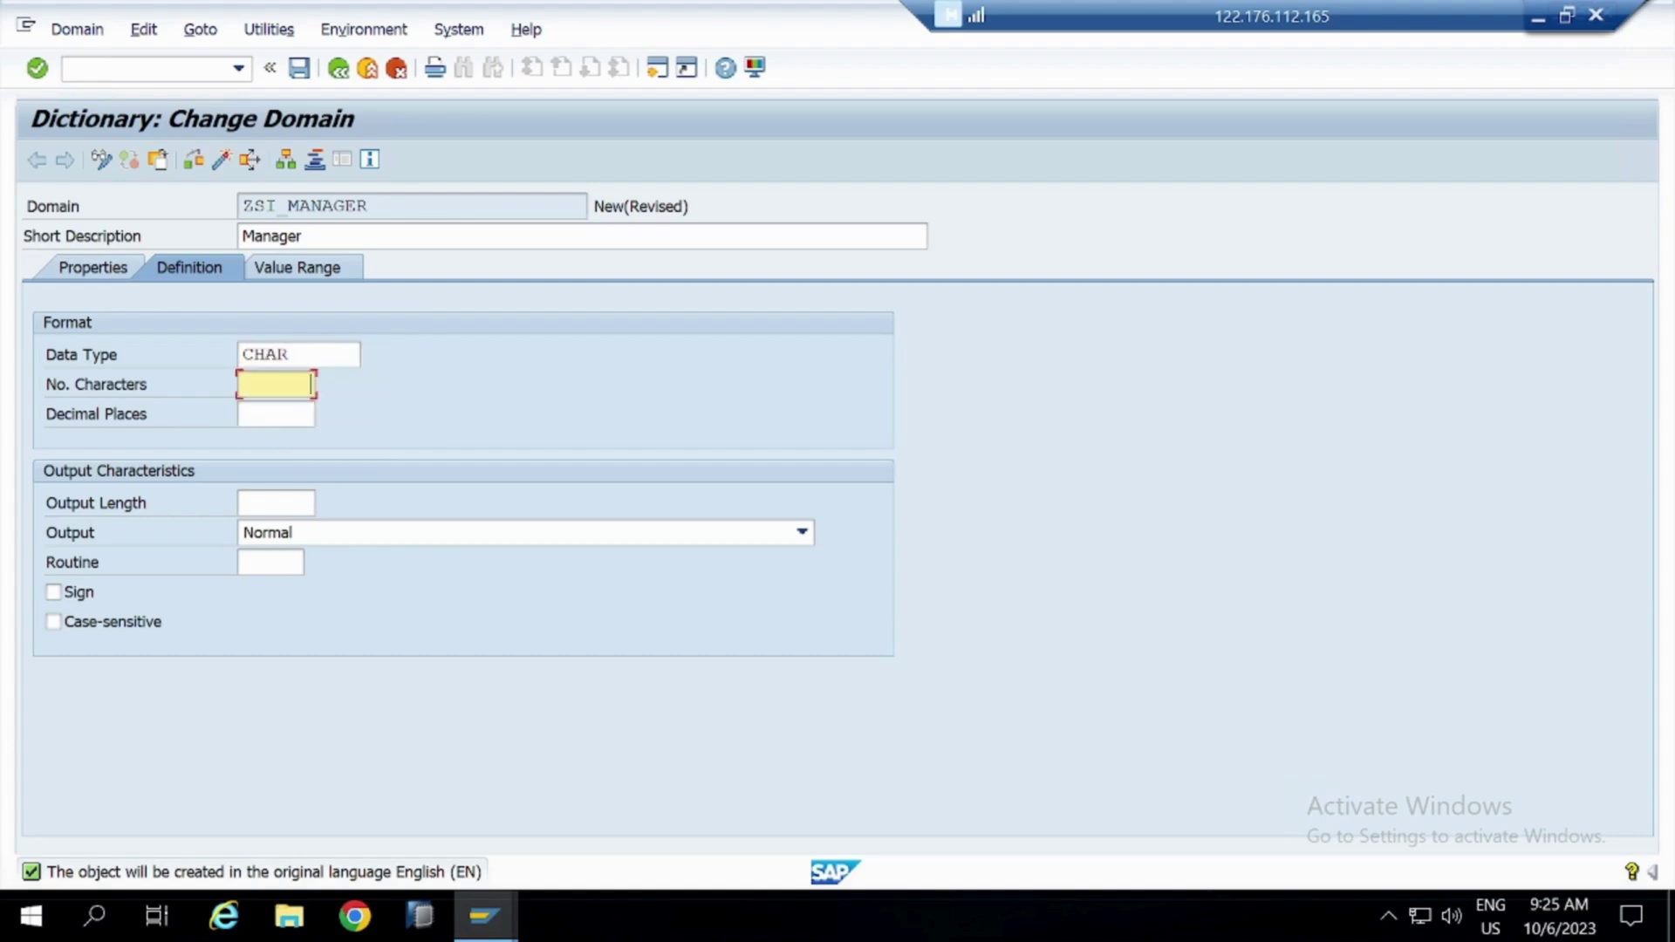
key("Return")
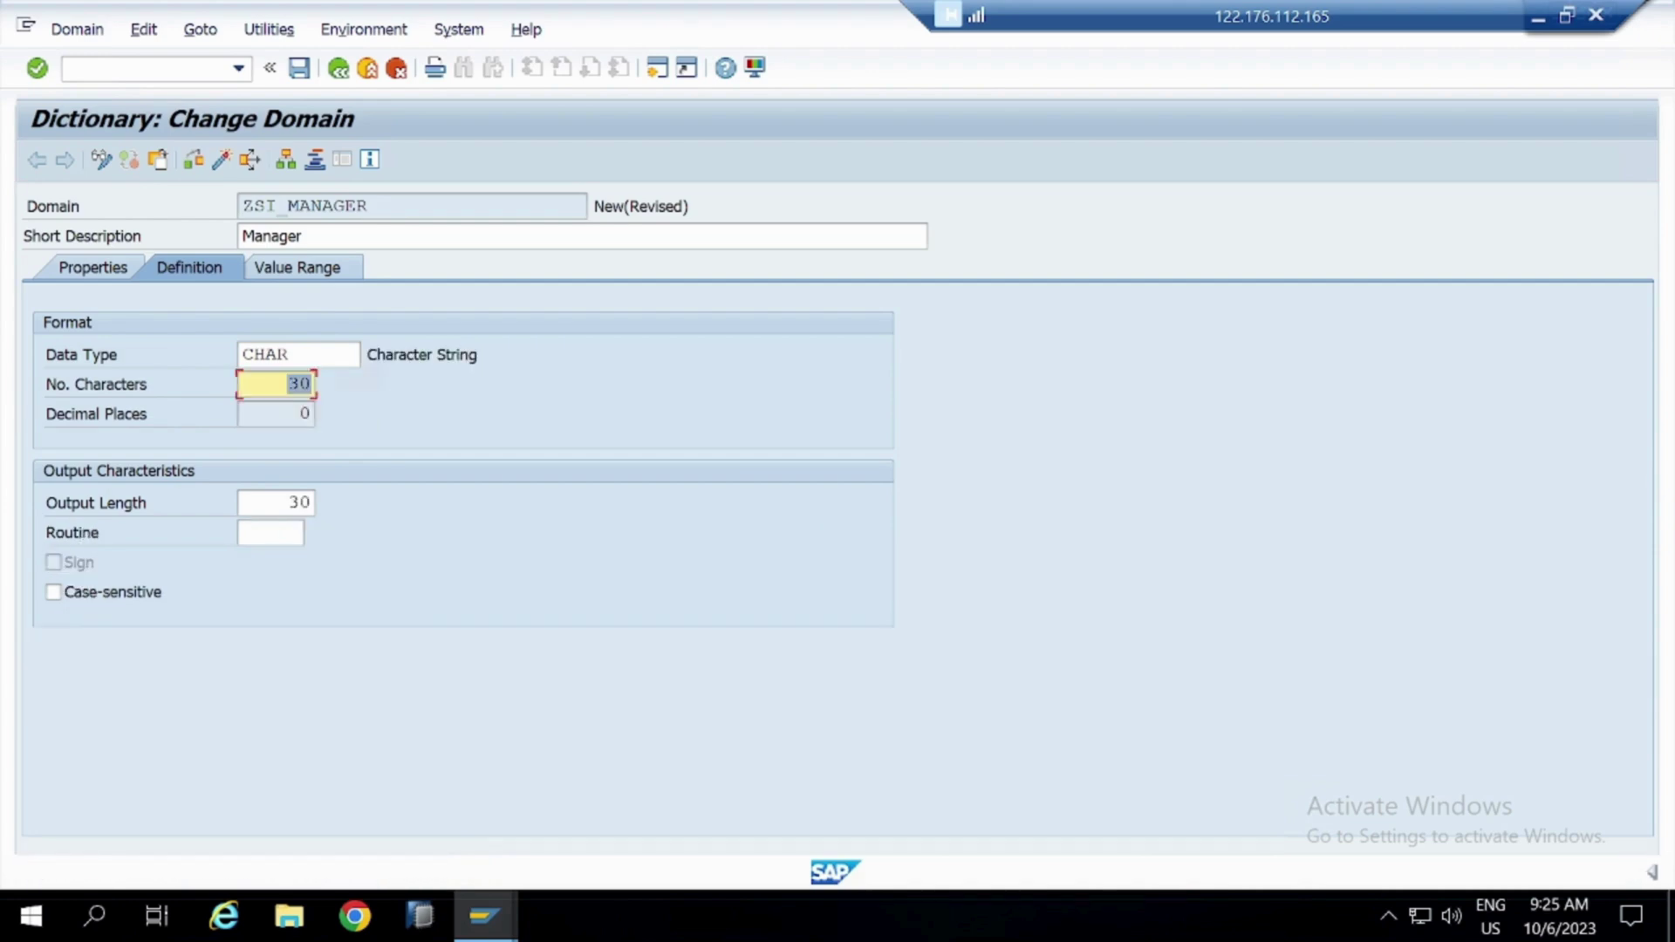
Save the domain in package ZABAP_ON_HANA_SRIJAN under the proposed workbench request and activate it
left_click(299, 77)
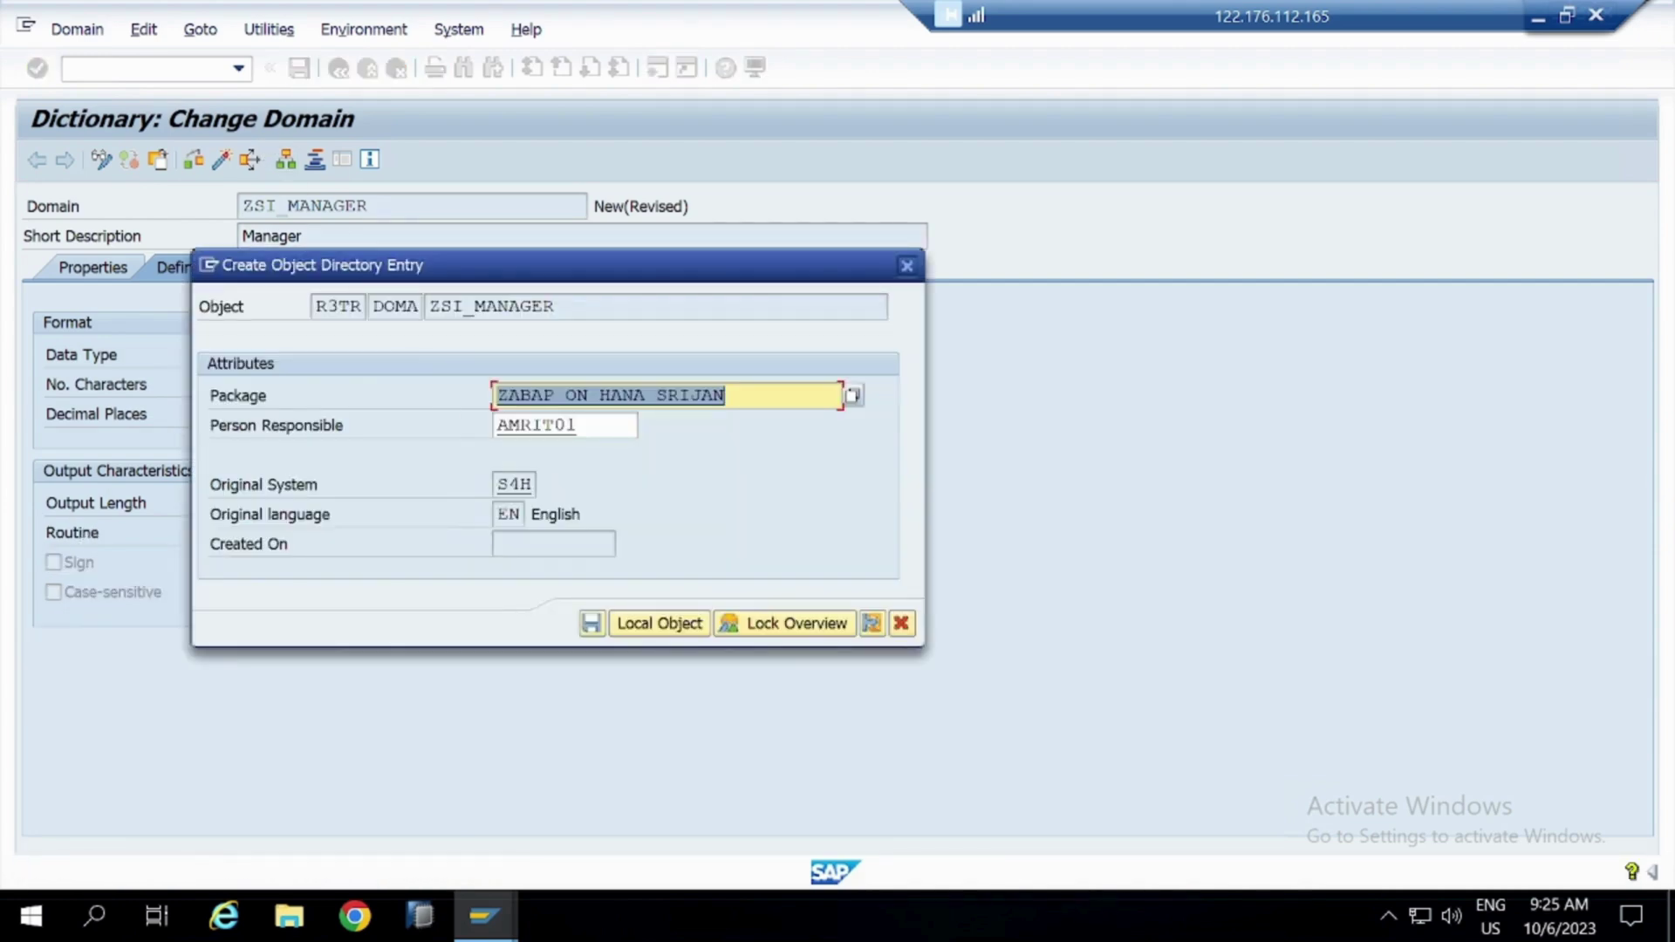
left_click(591, 624)
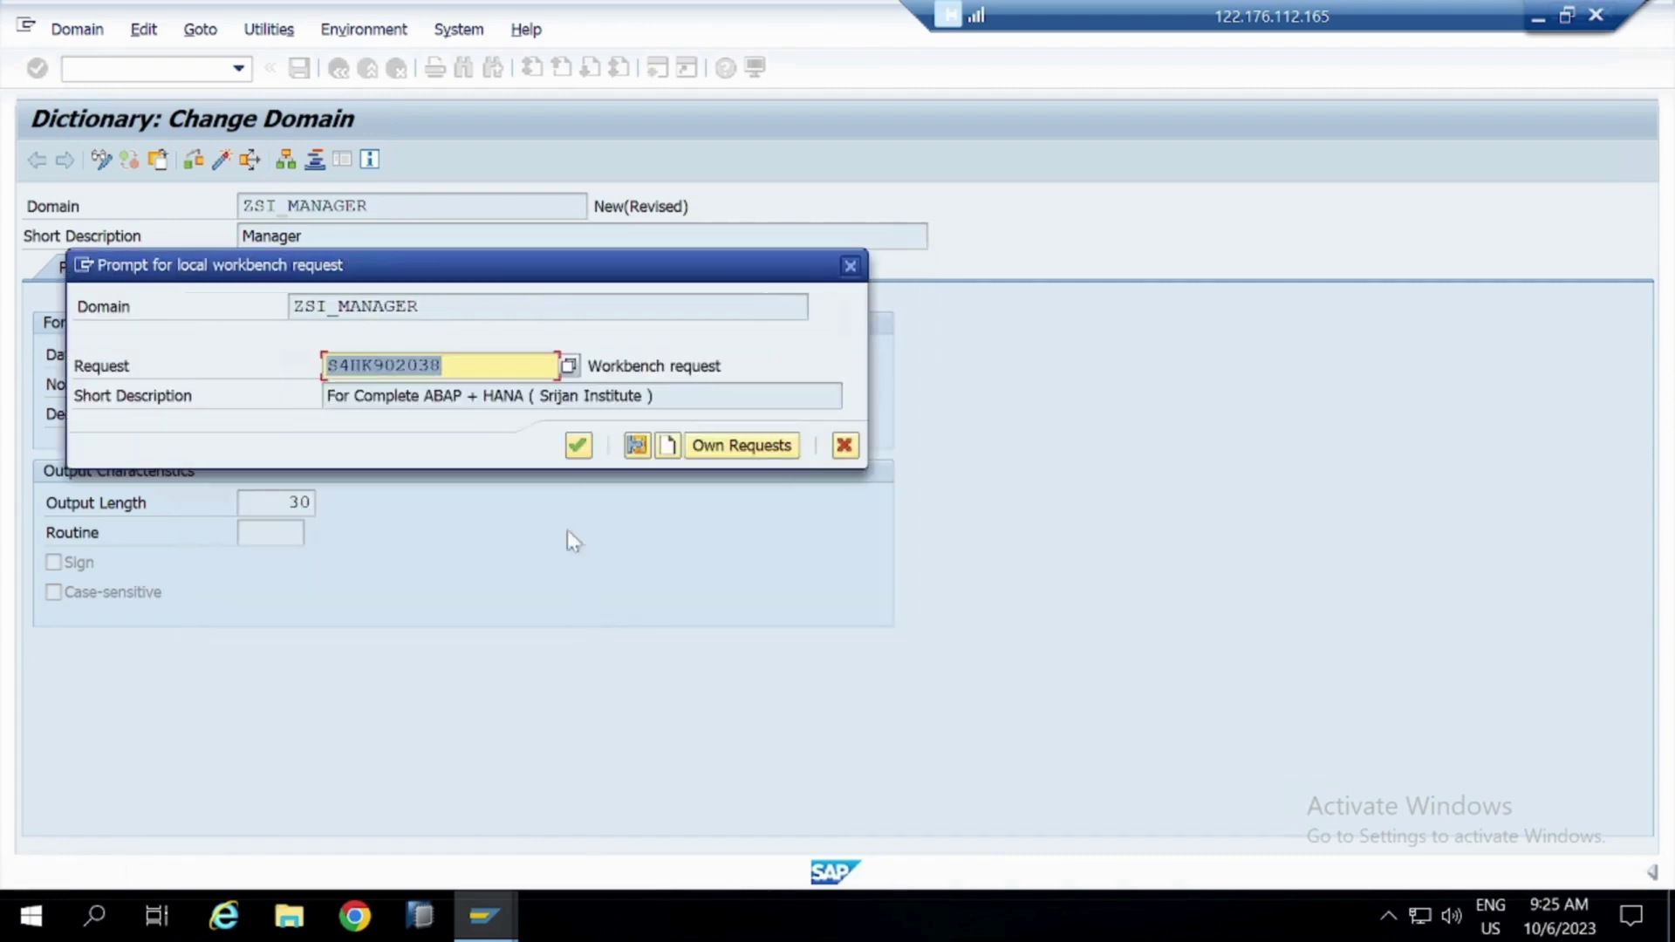
left_click(578, 445)
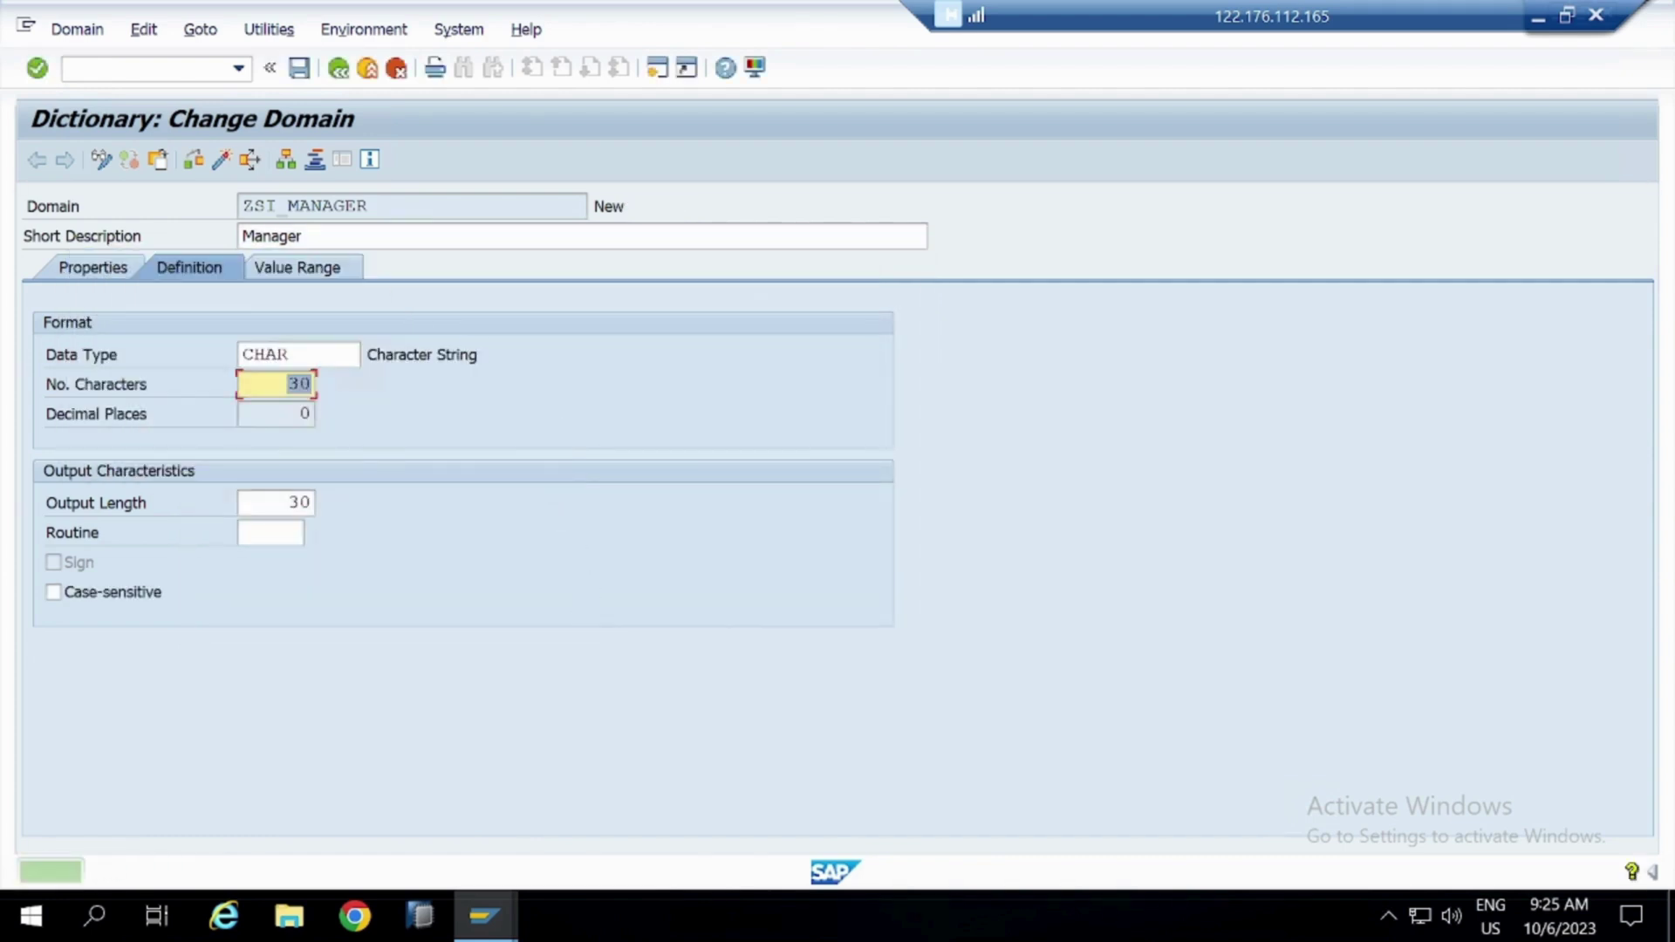
left_click(221, 162)
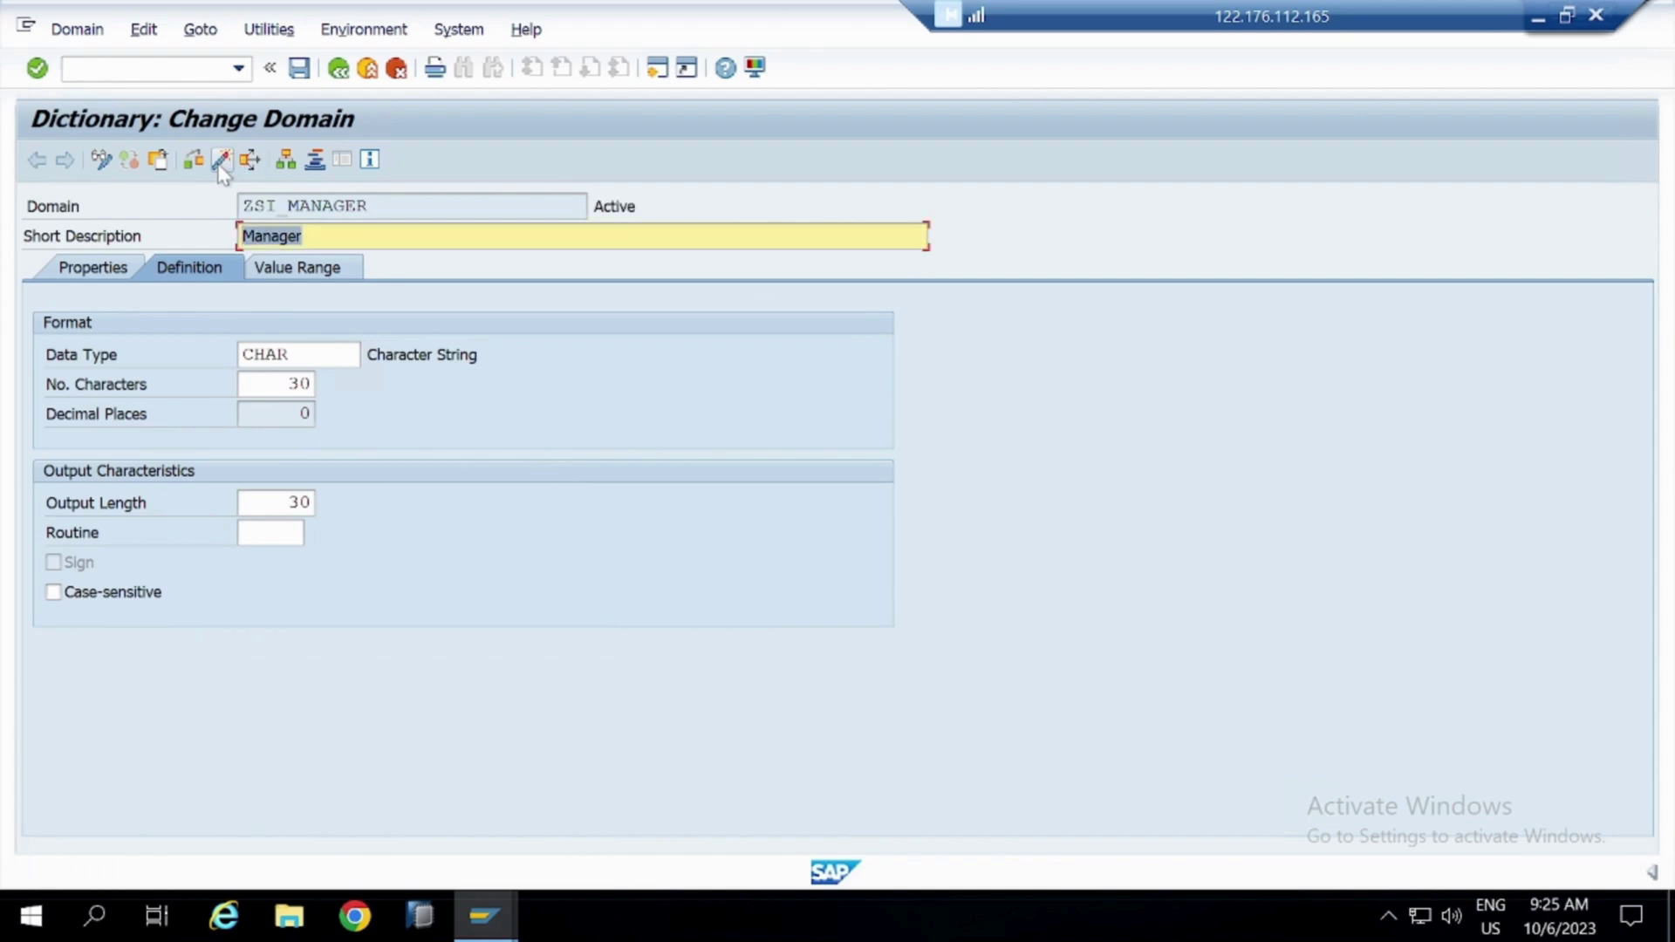
Copy the new domain's name into Notepad as ZSI_MANAGER on a new line below ZSI_DEPARTMENT
left_click(370, 207)
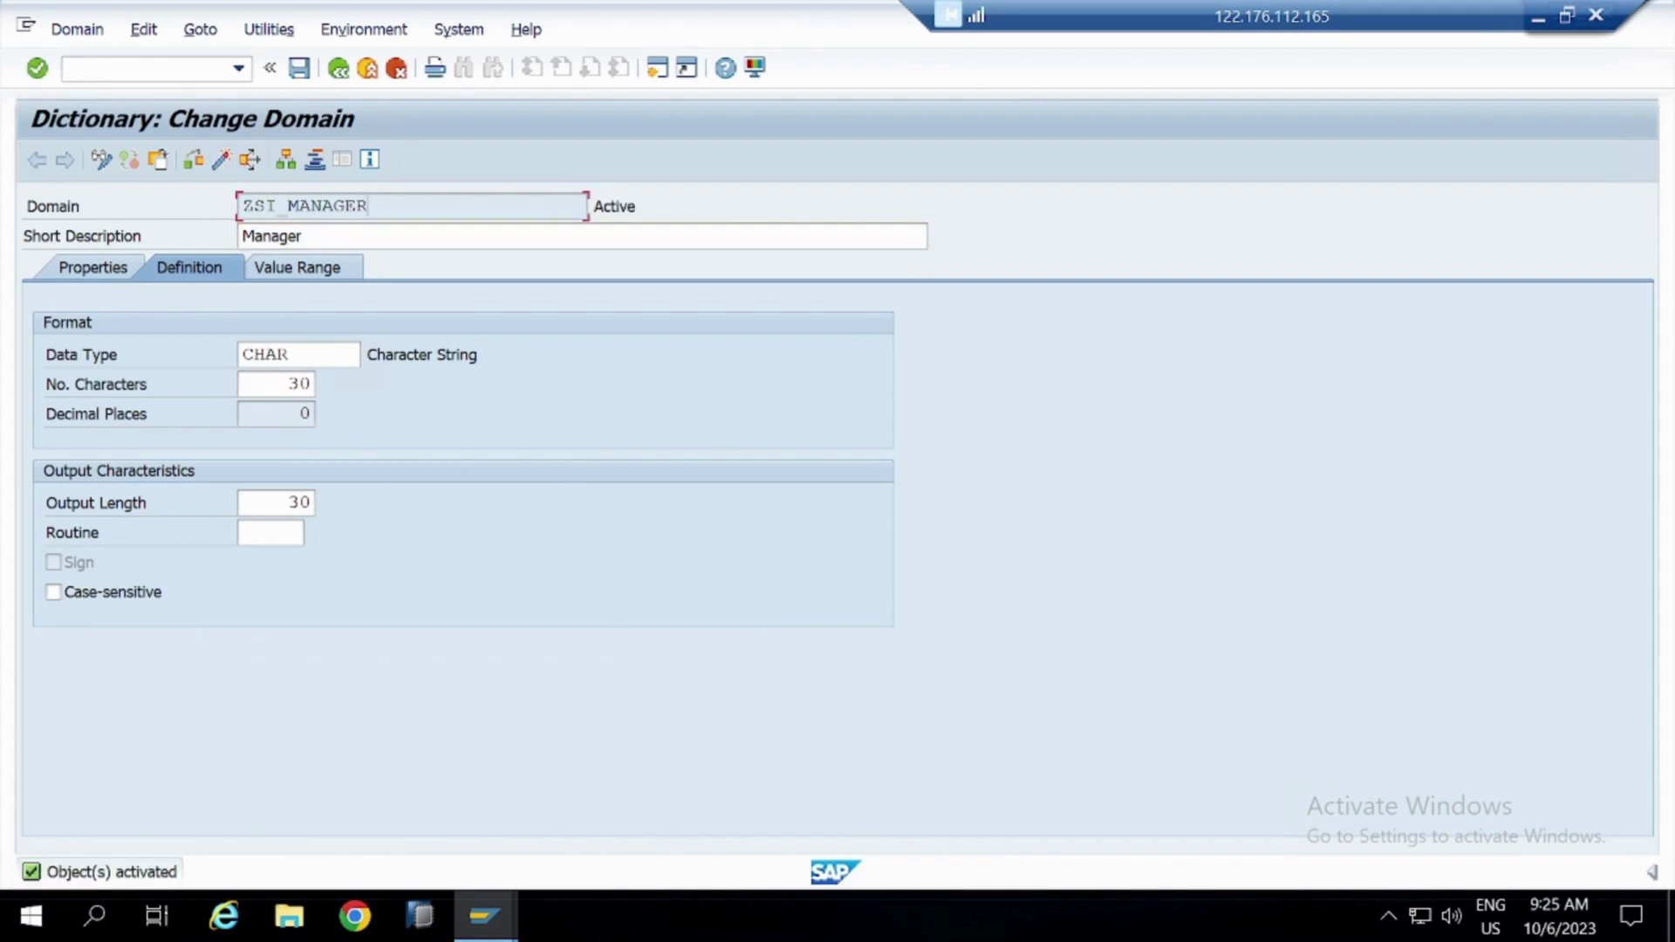
left_click(1537, 17)
left_click(1081, 911)
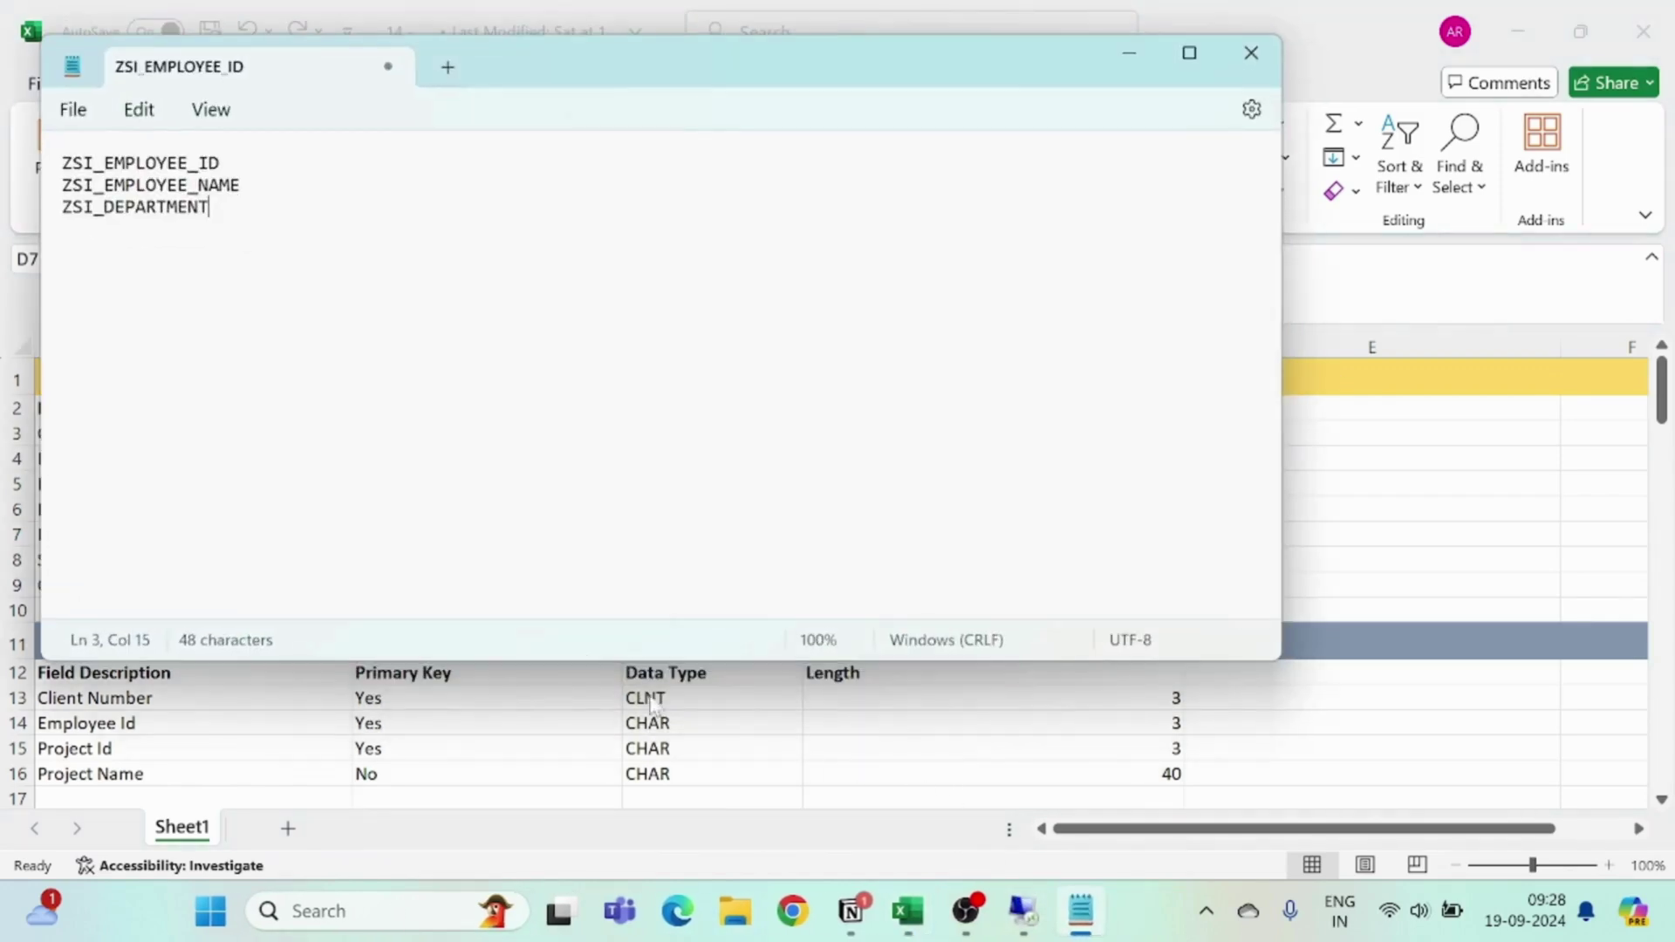
type("ZSI_MANAGER")
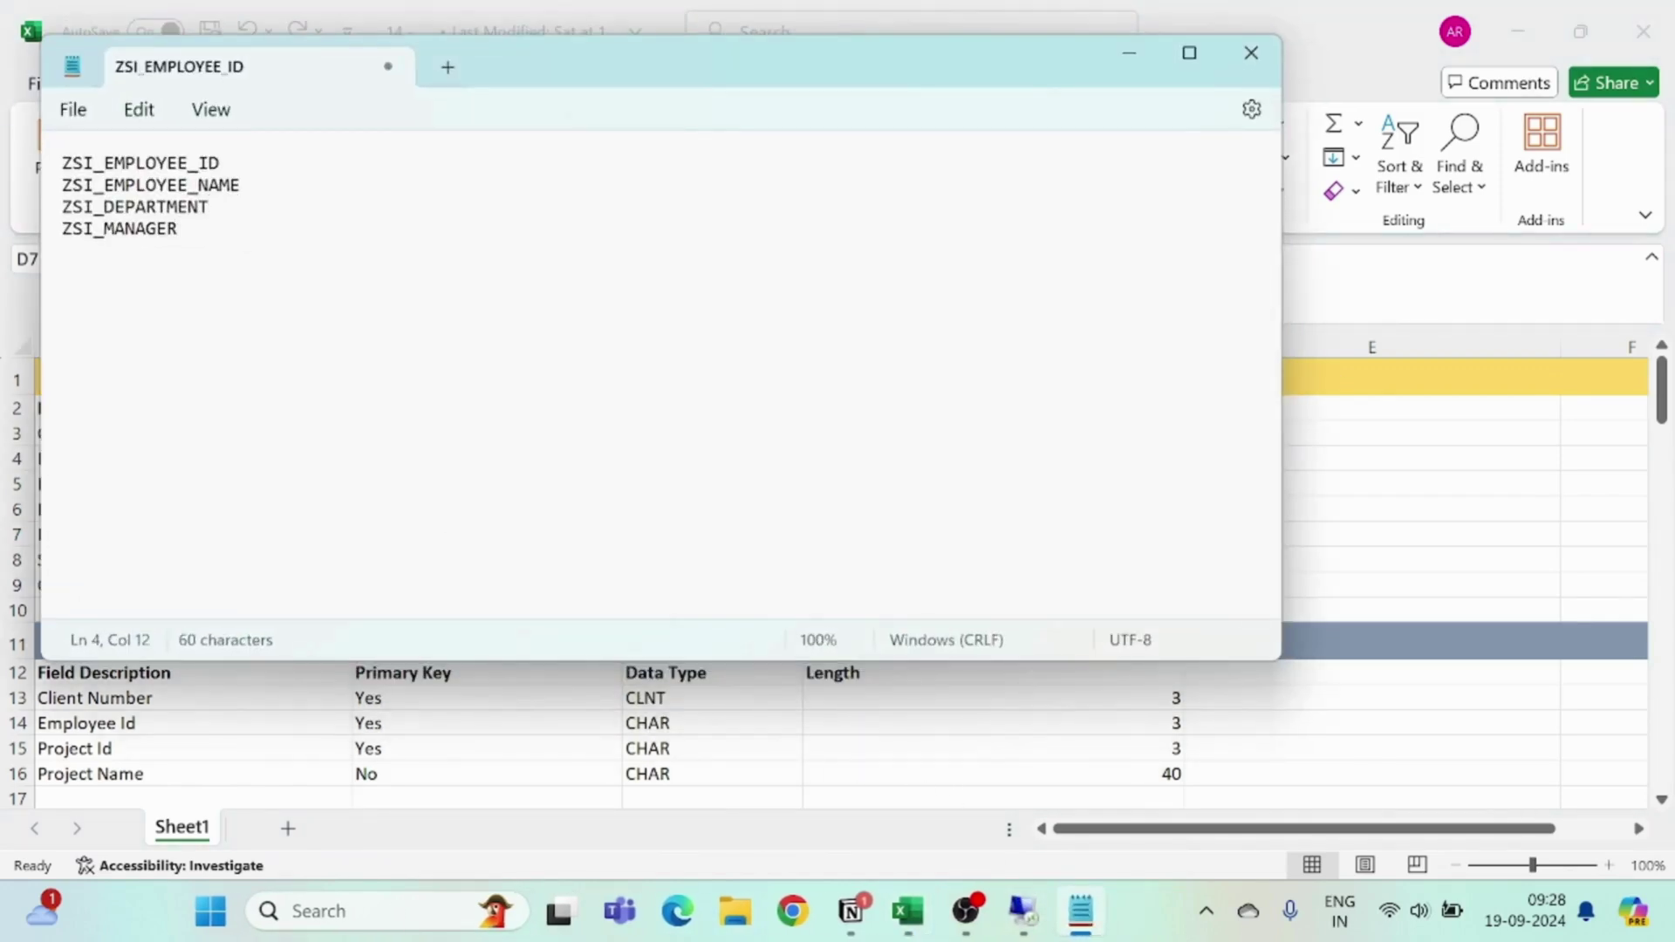
left_click(1131, 53)
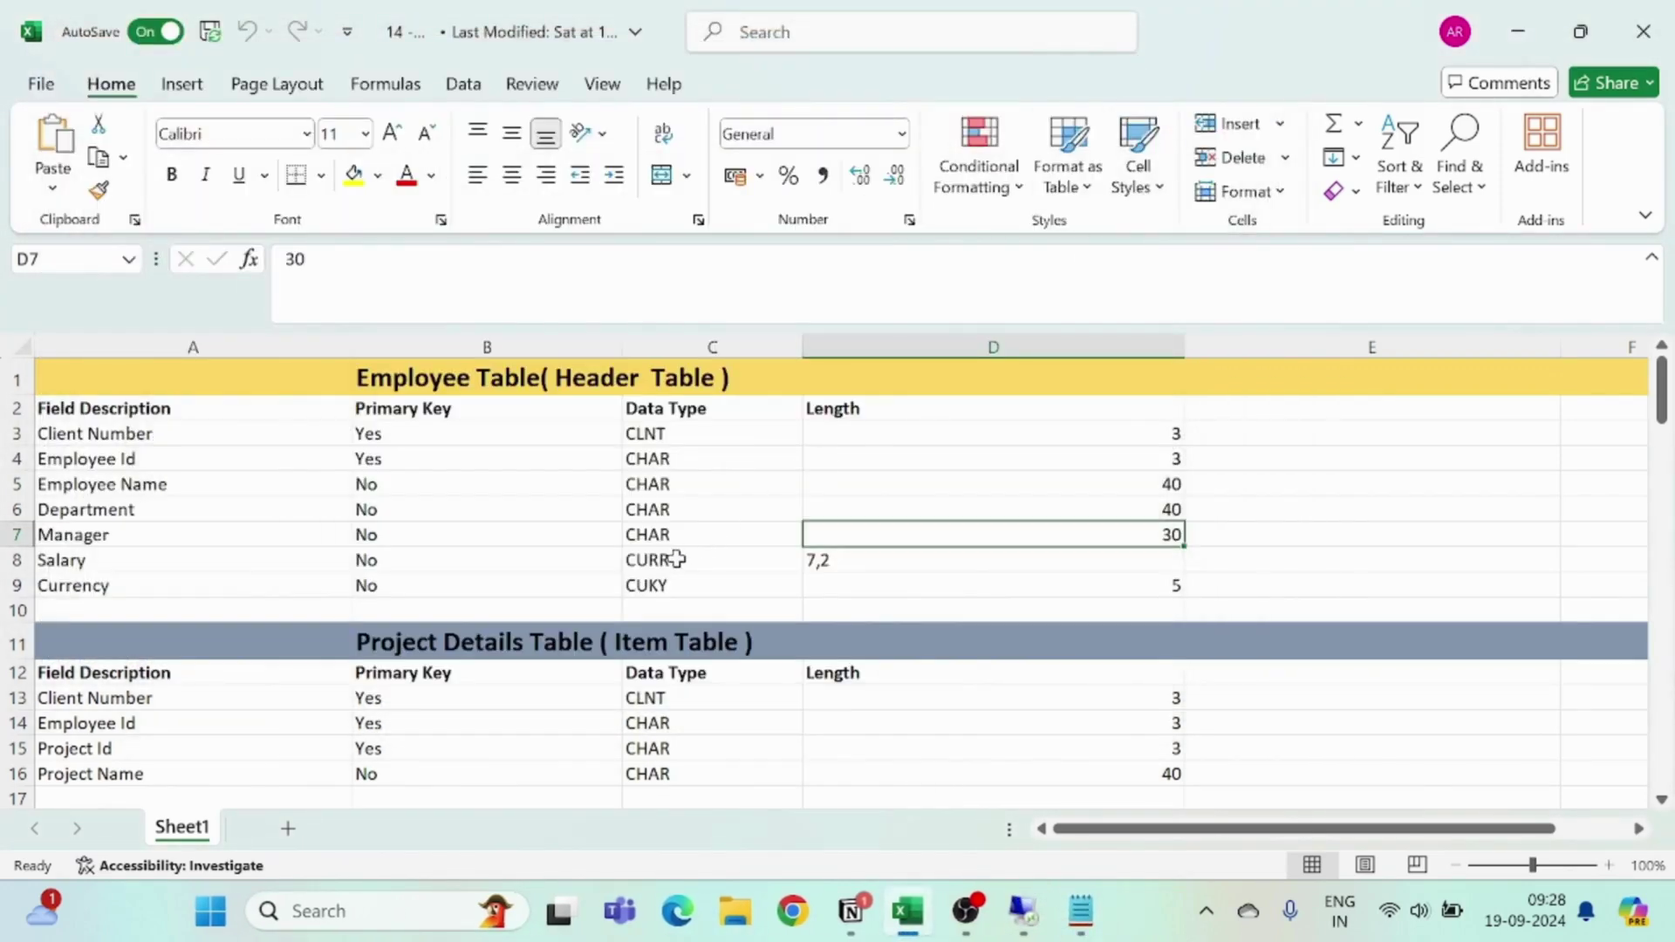
Examine the primary key flags and data types of the Salary and Currency fields in the Excel employee table
left_click(101, 563)
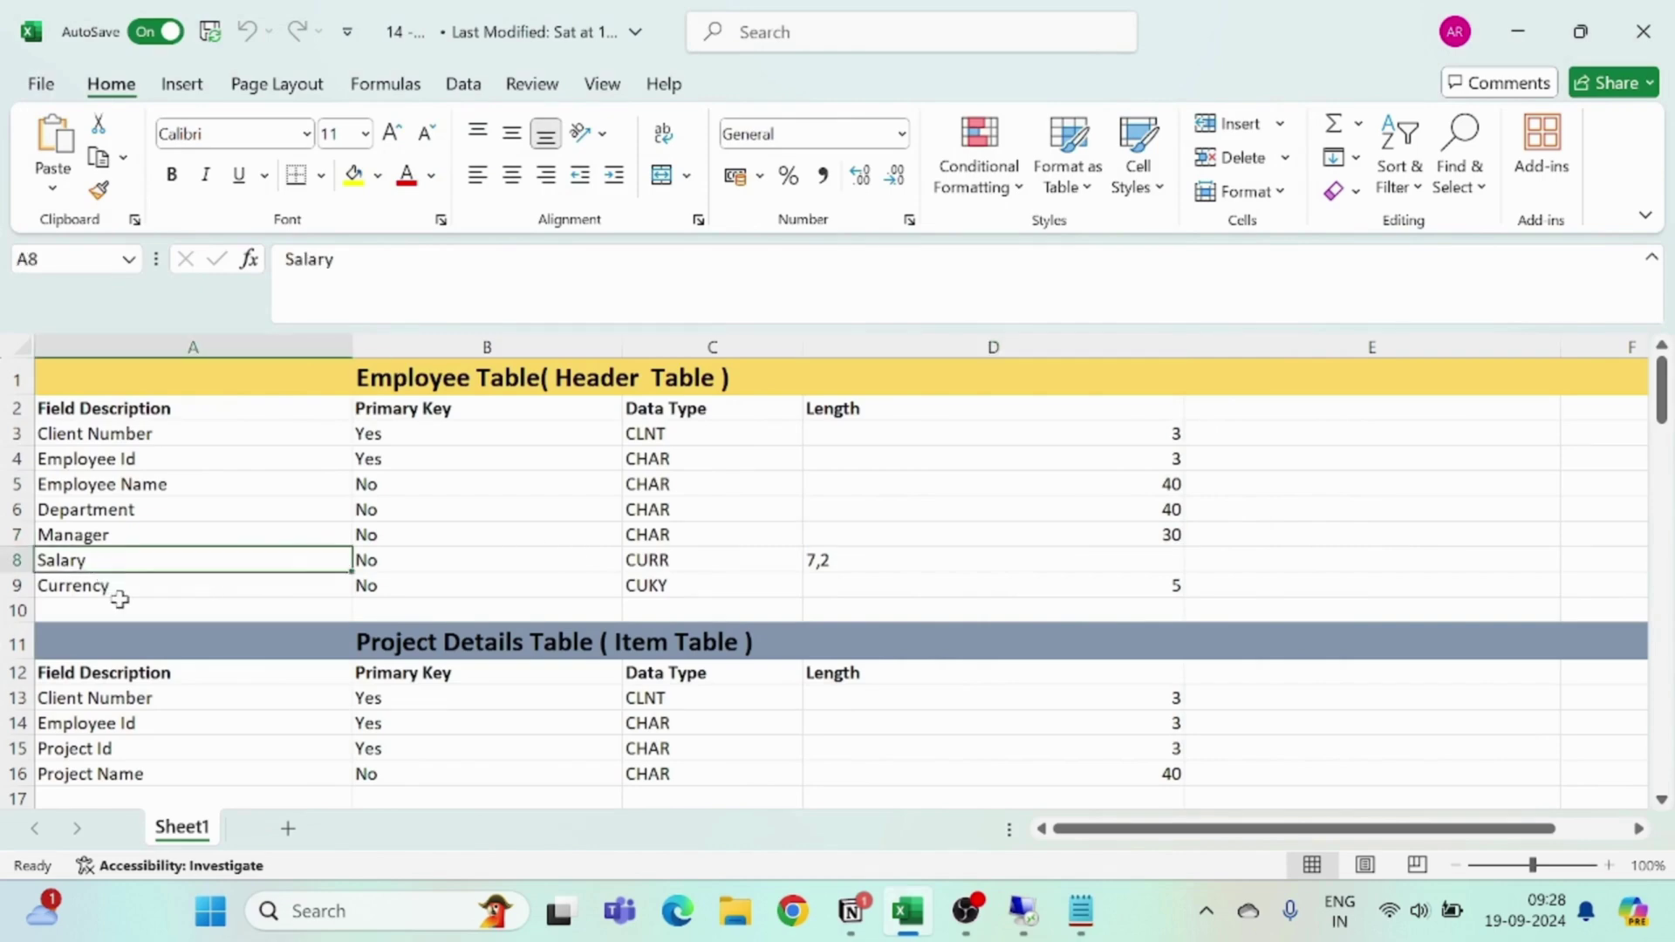
left_click(122, 608)
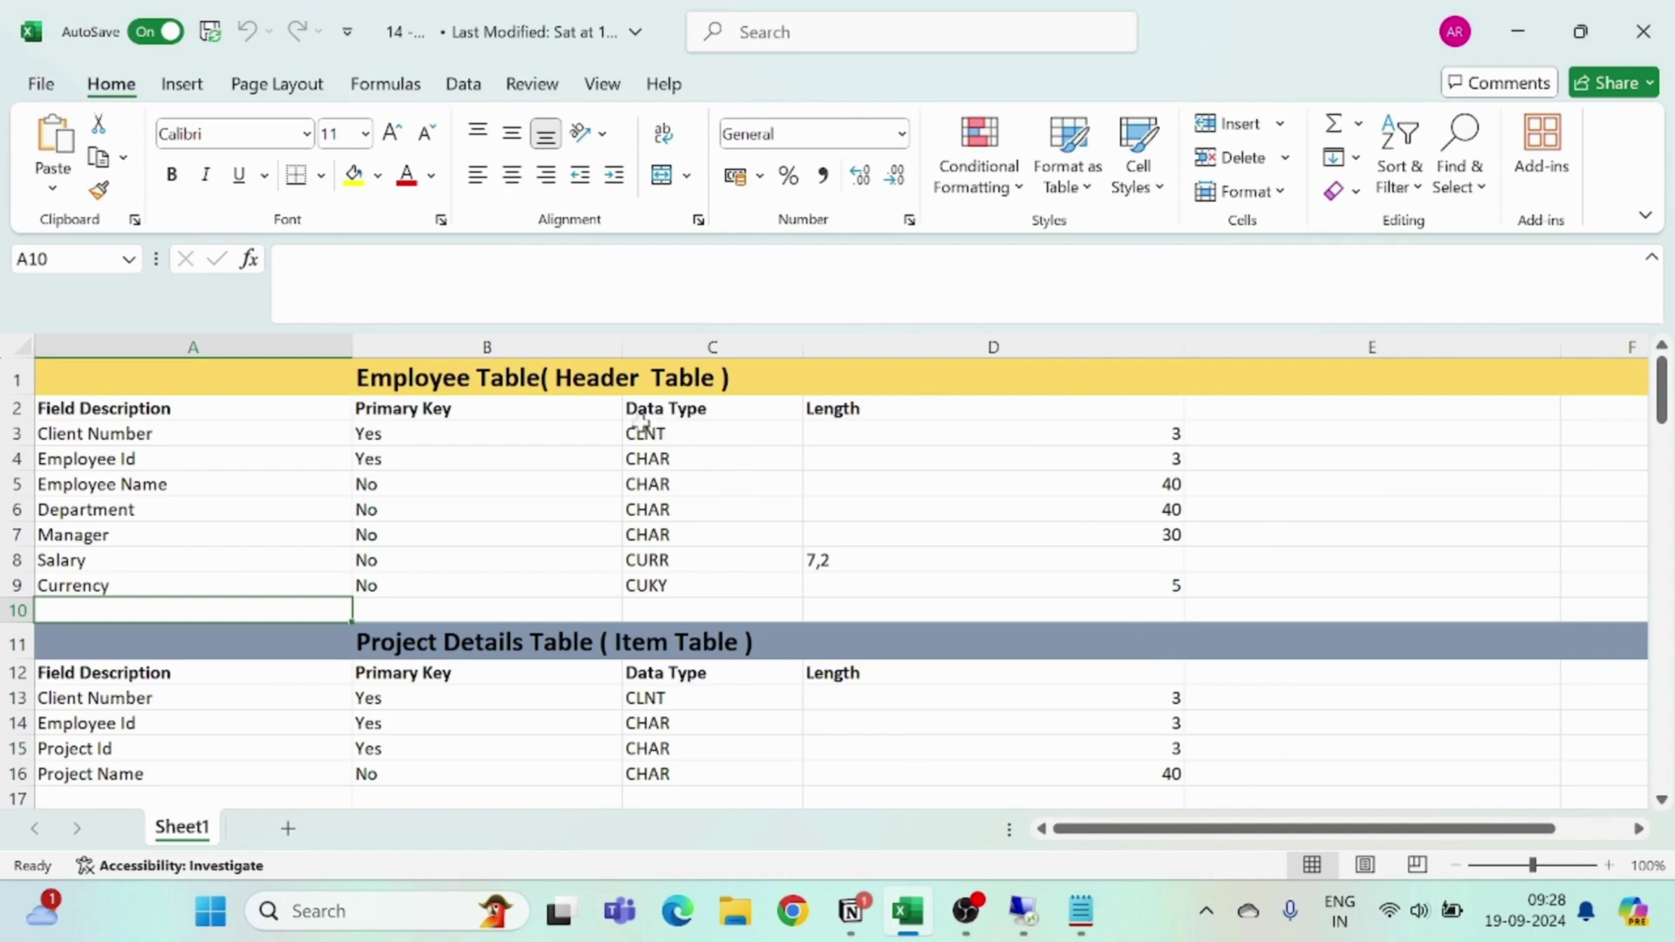
left_click(695, 579)
left_click(685, 565)
left_click(686, 578)
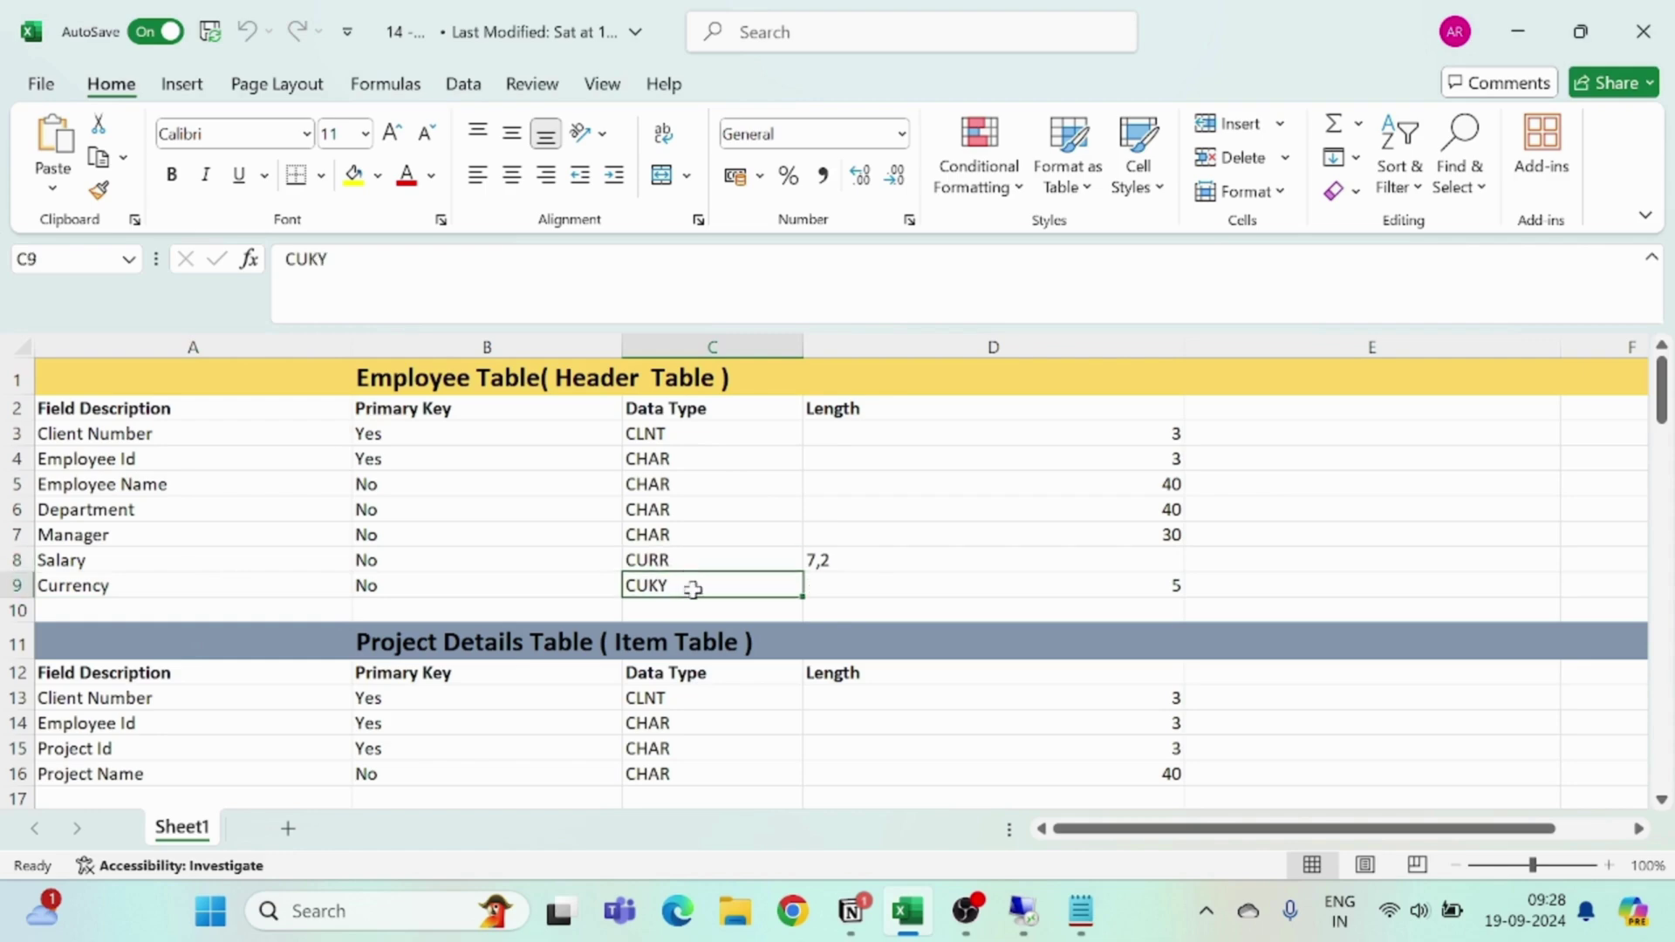
left_click_drag(679, 574, 685, 582)
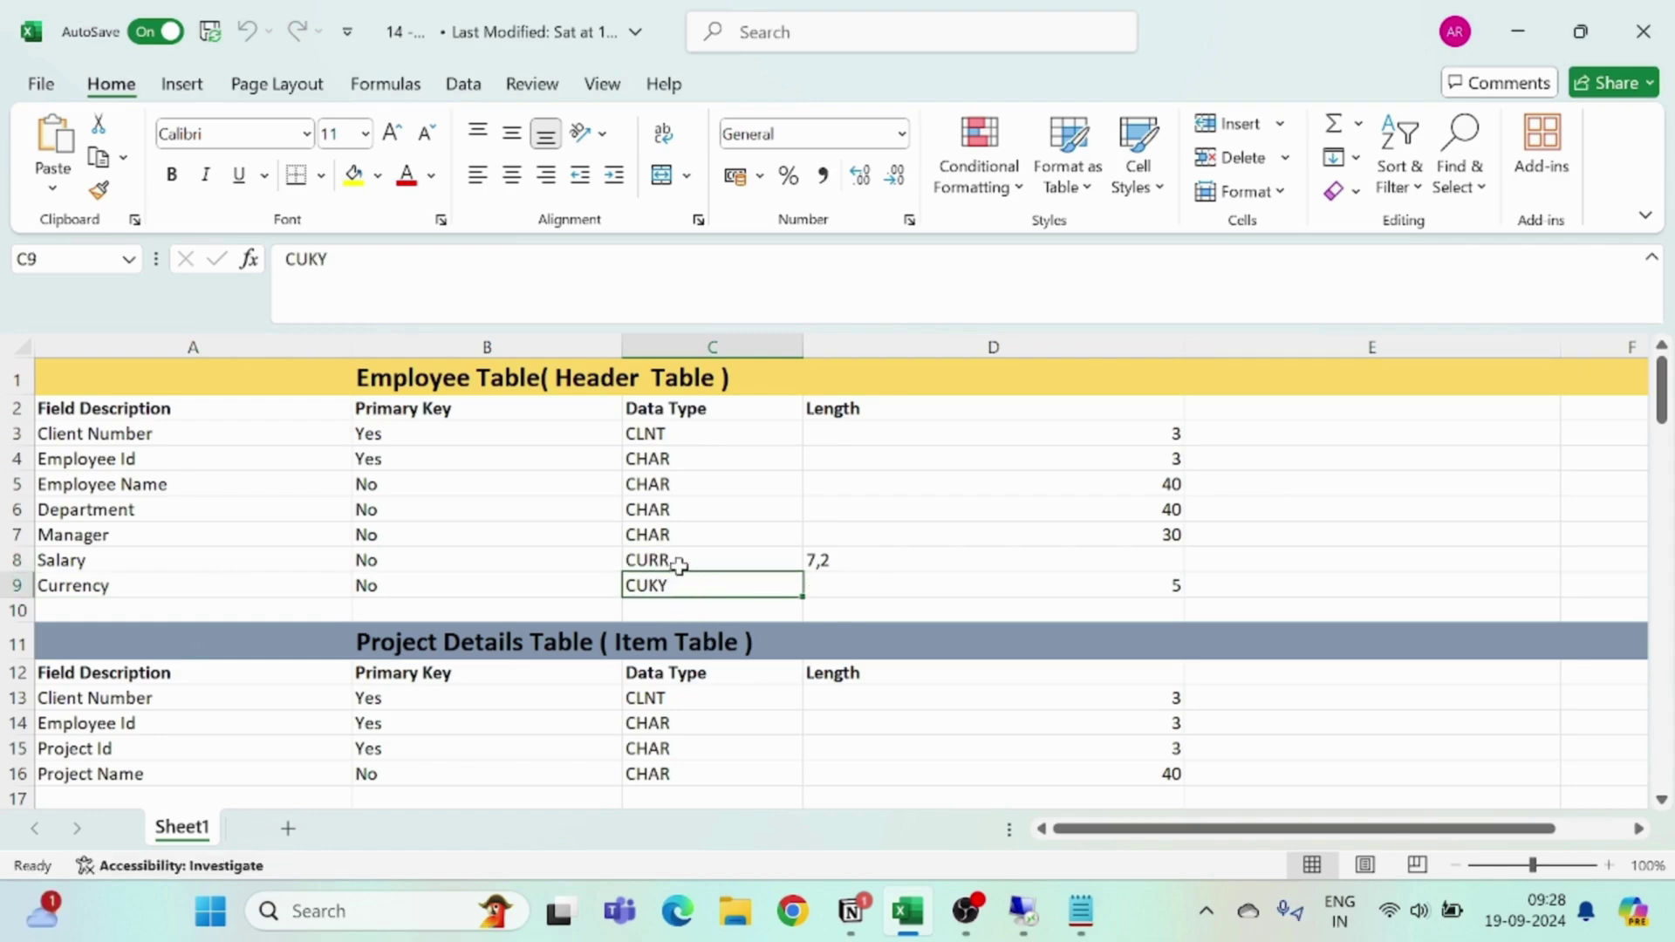
left_click(678, 564)
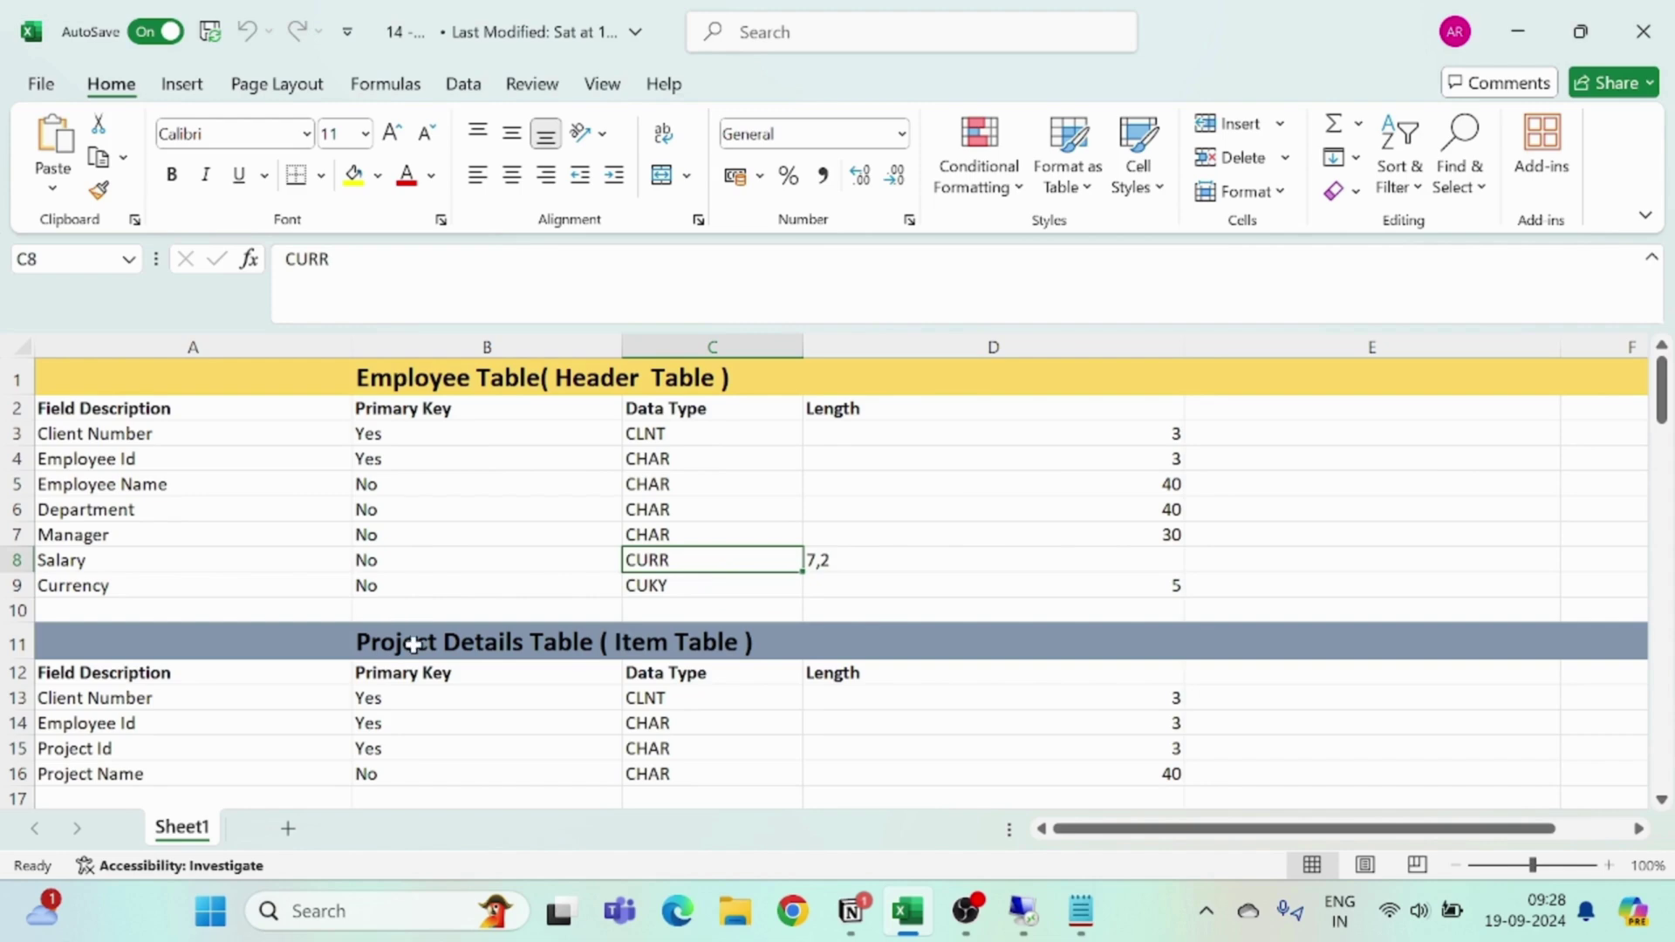
left_click(219, 561)
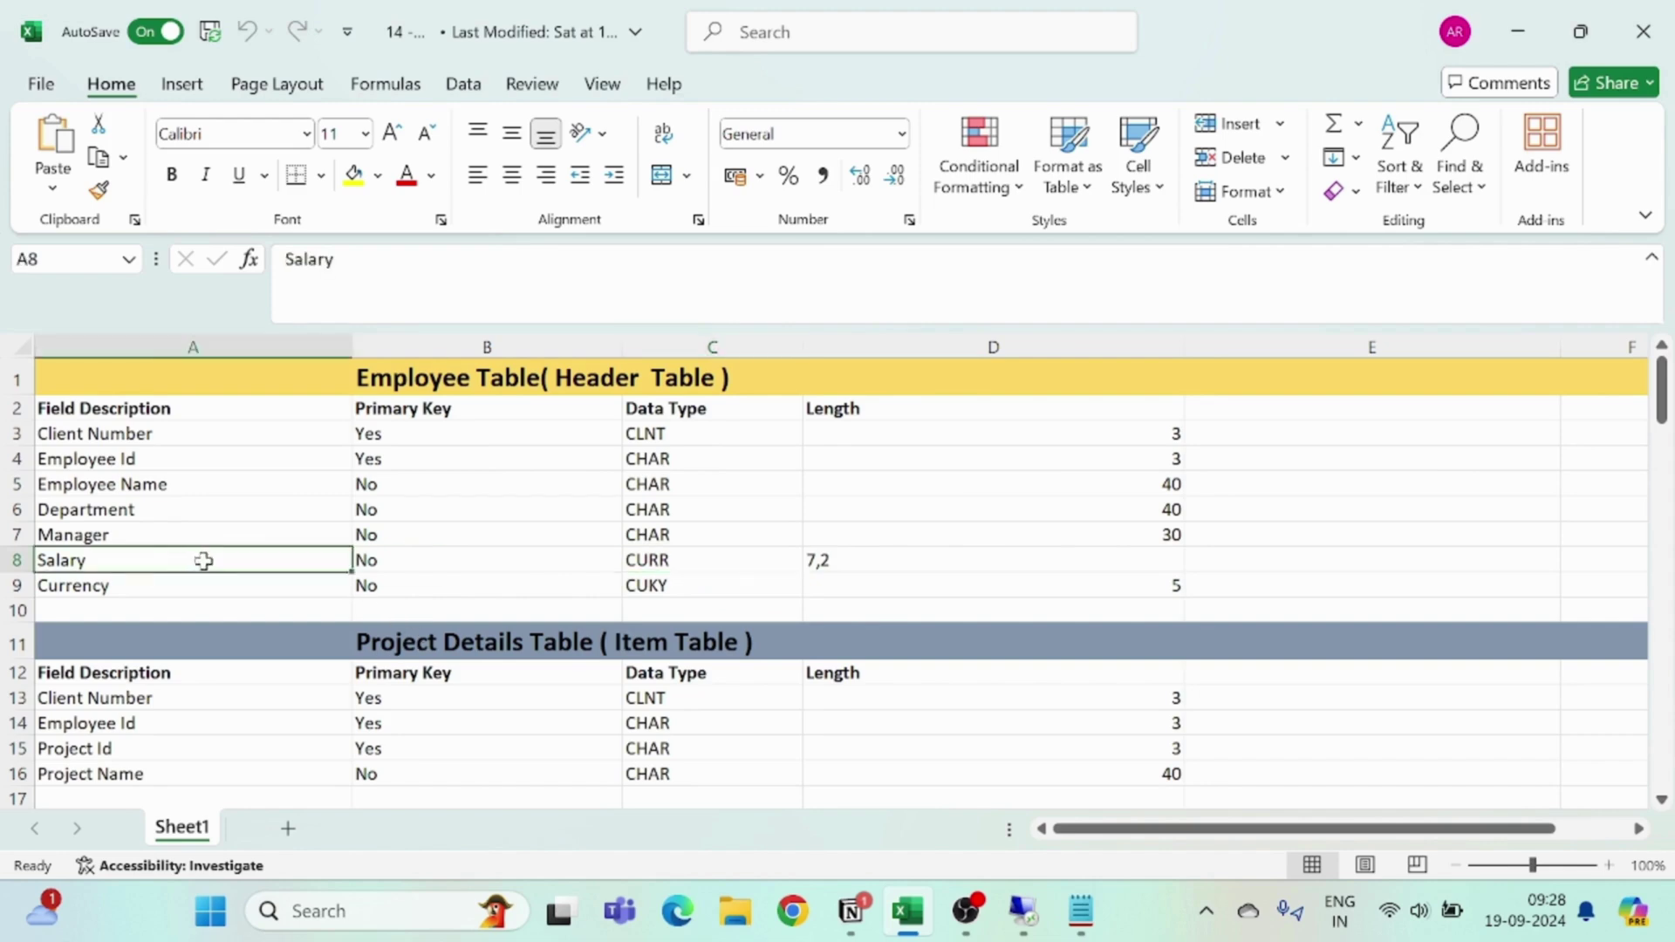
left_click(451, 563)
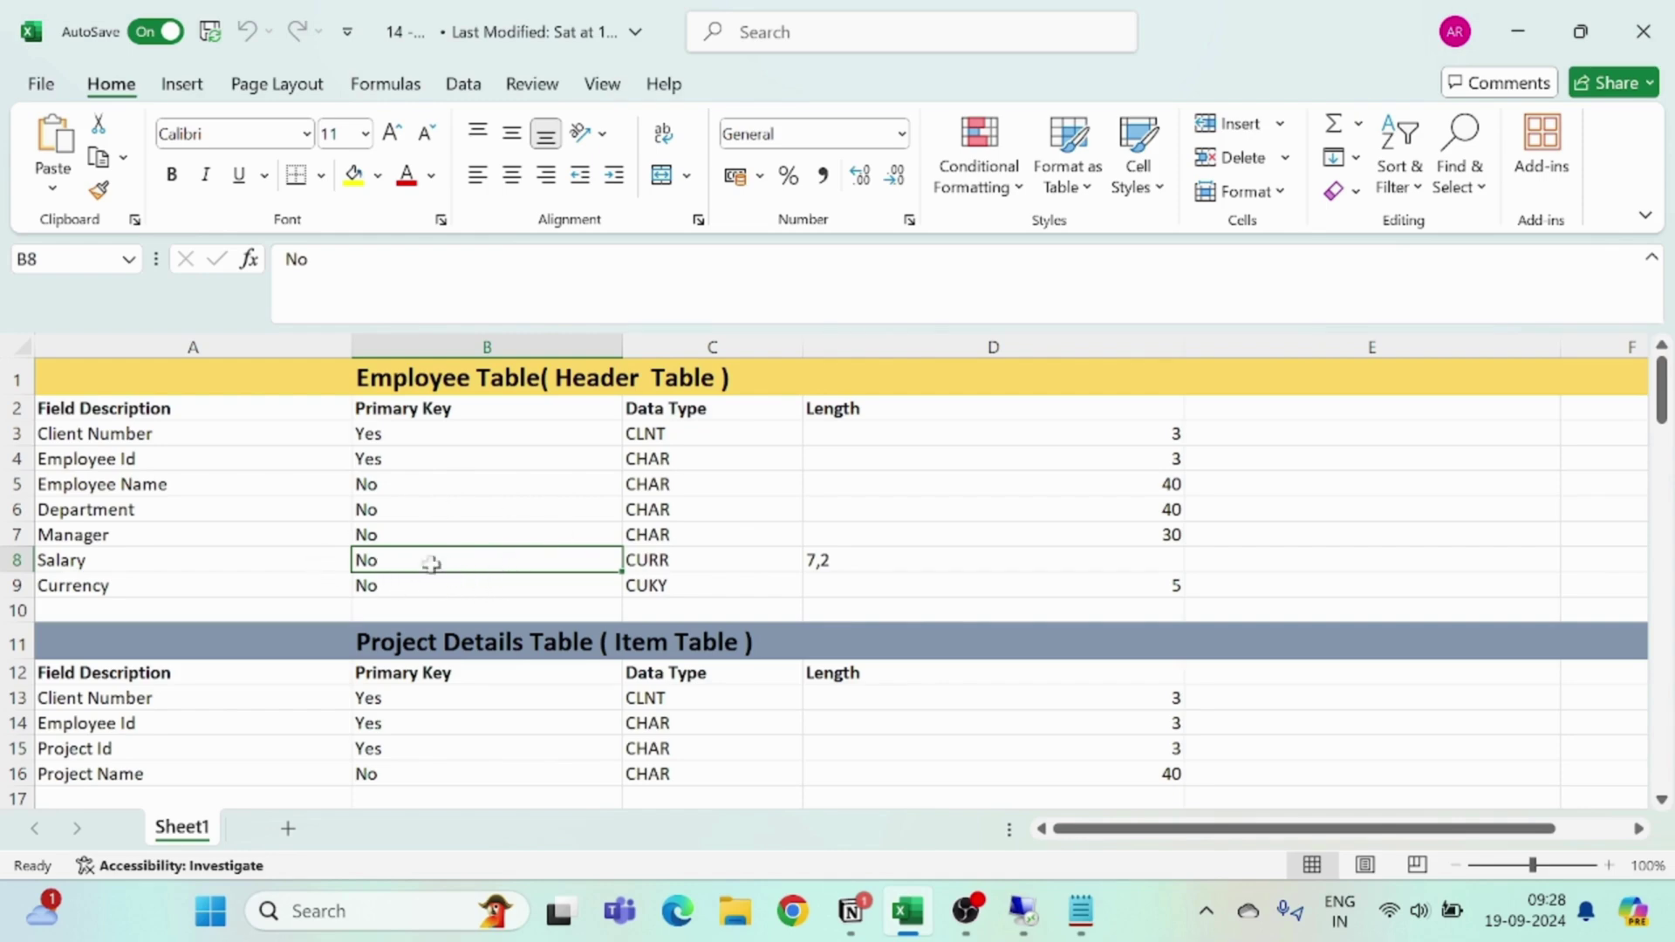
left_click(647, 589)
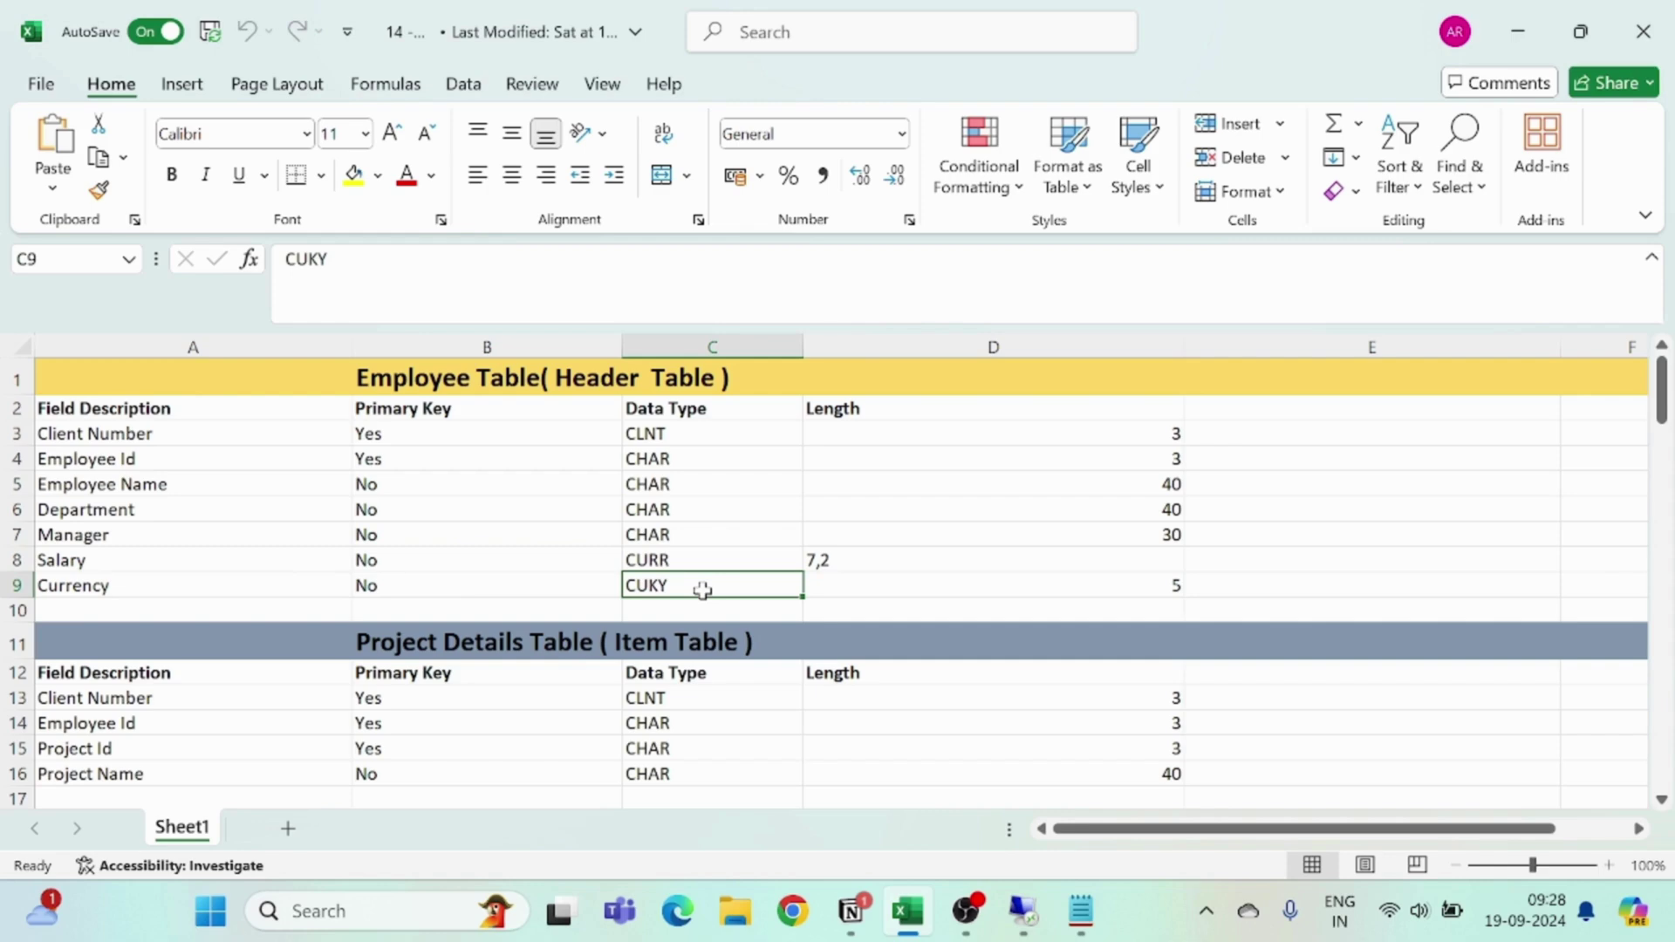
left_click(198, 562)
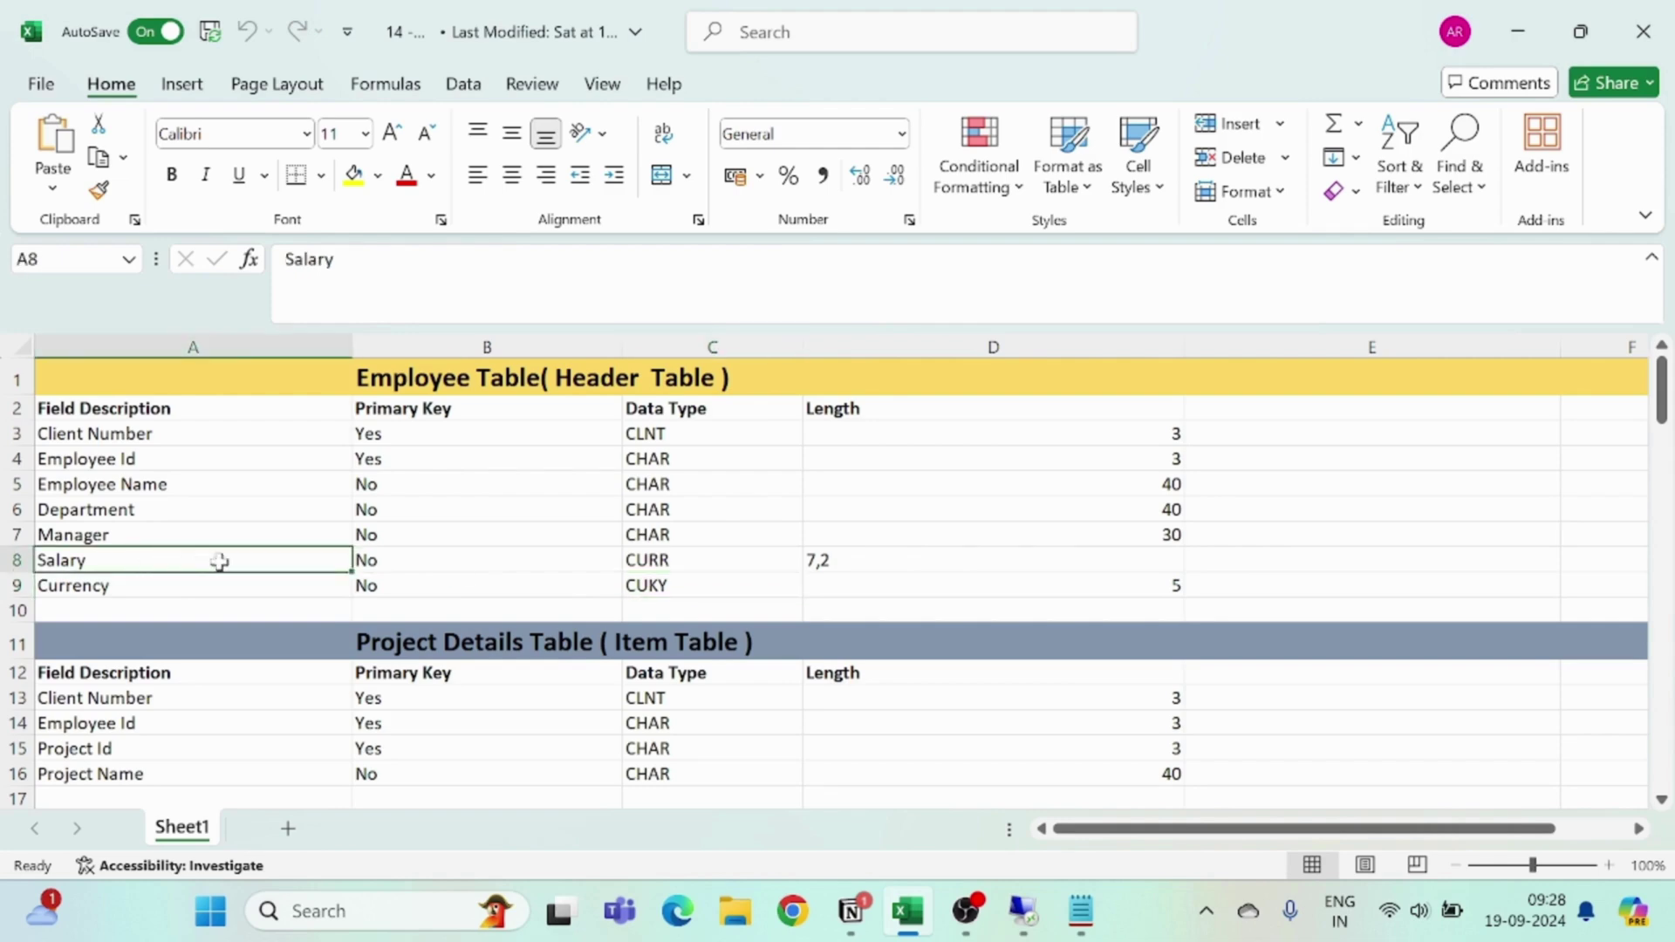
left_click(440, 584)
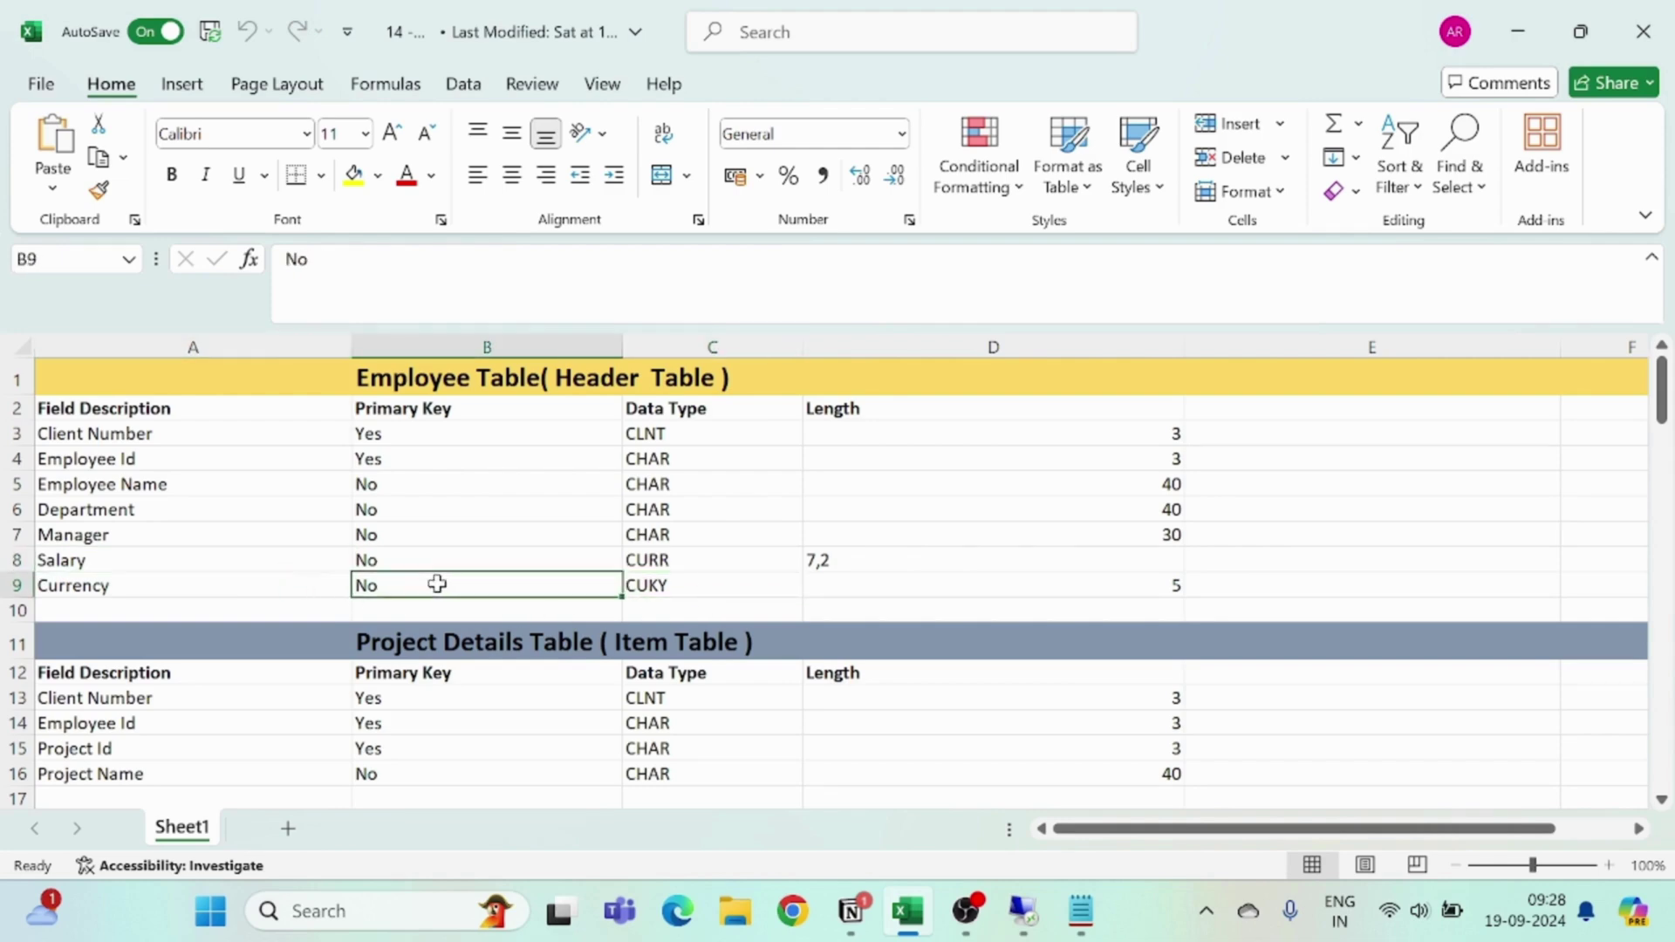
left_click(210, 591)
left_click(650, 592)
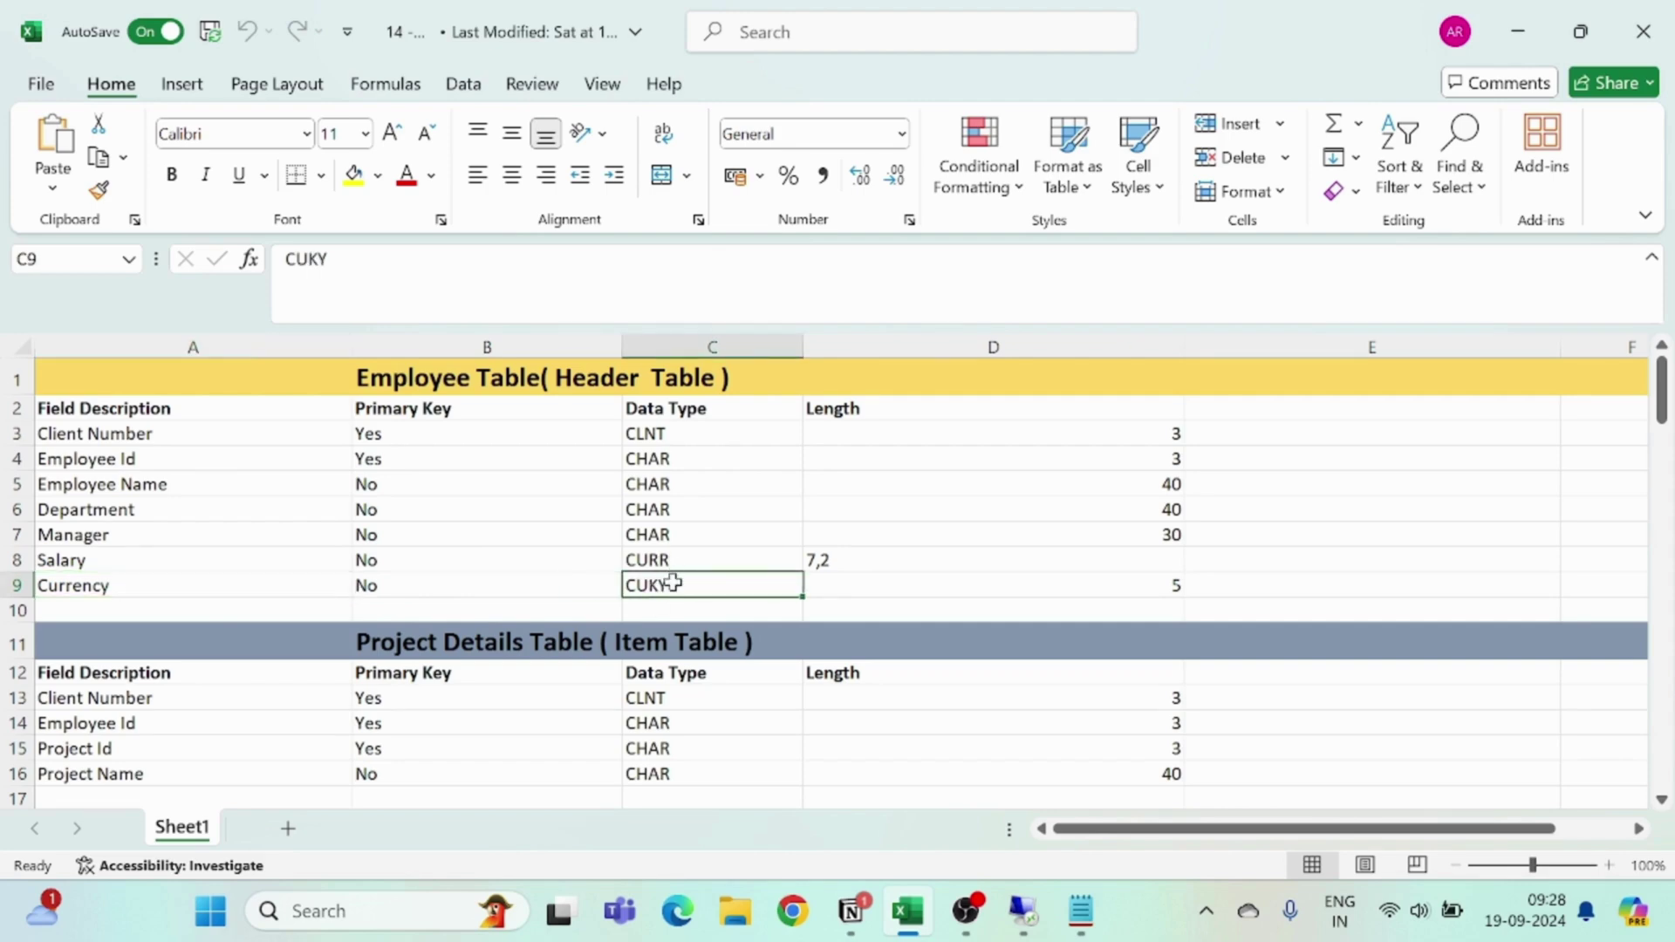
Examine the example domain definitions for the employee table fields, down to Salary and Currency, in the Notion notes
left_click(848, 915)
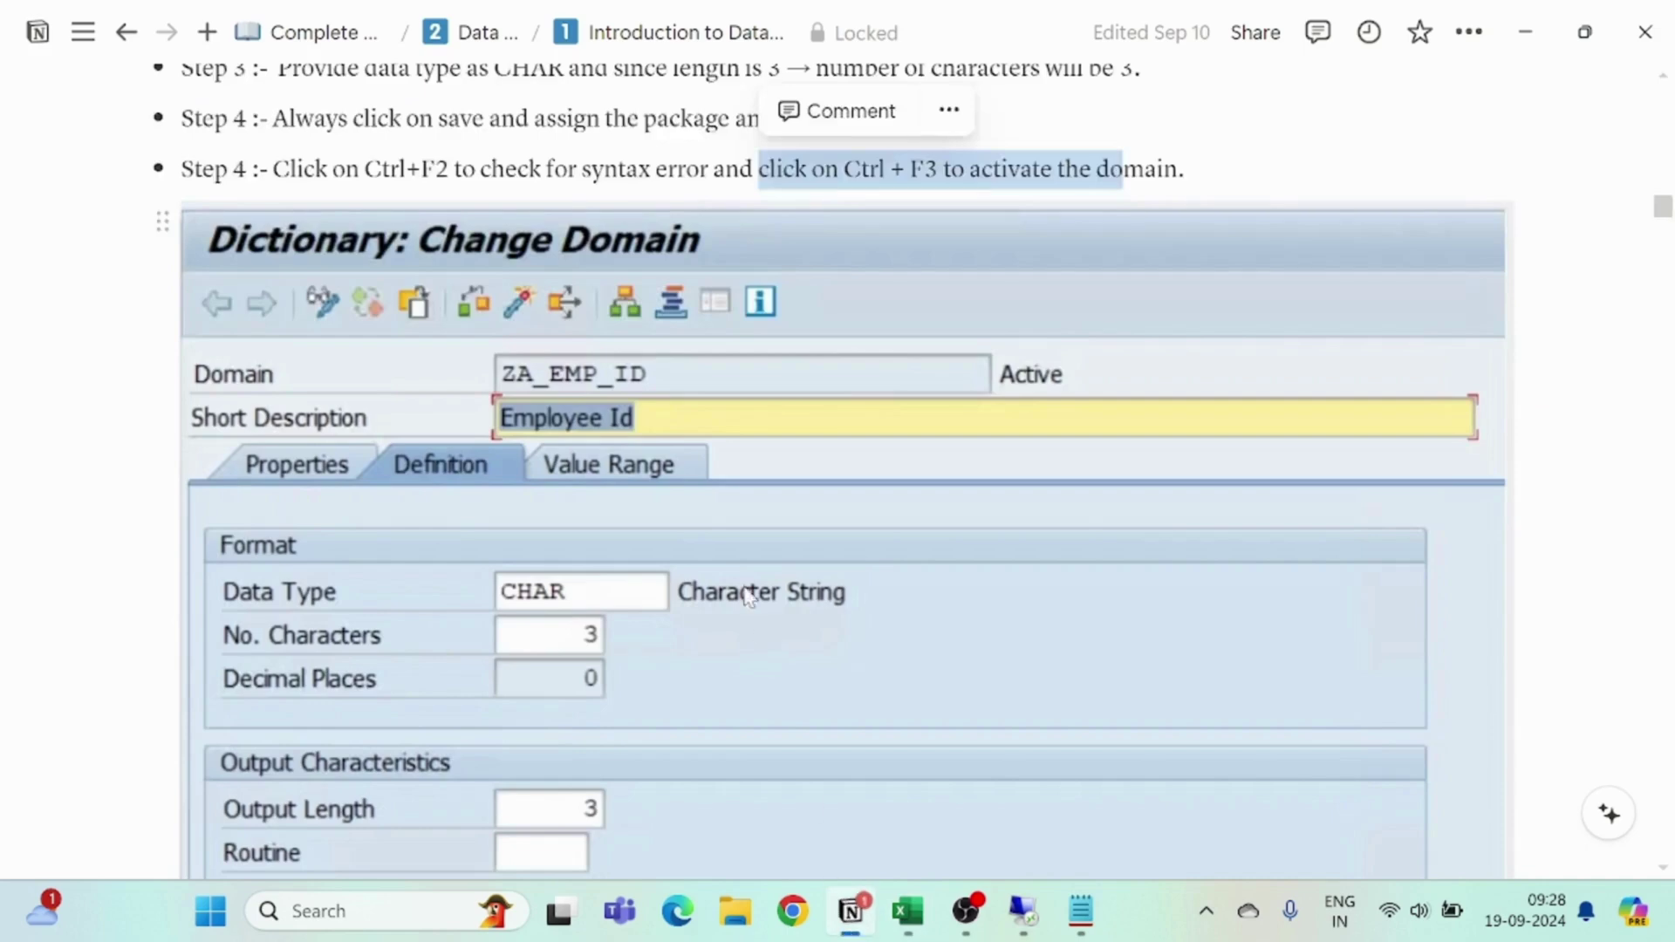
scroll(672, 478, "down", 15)
scroll(678, 493, "down", 5)
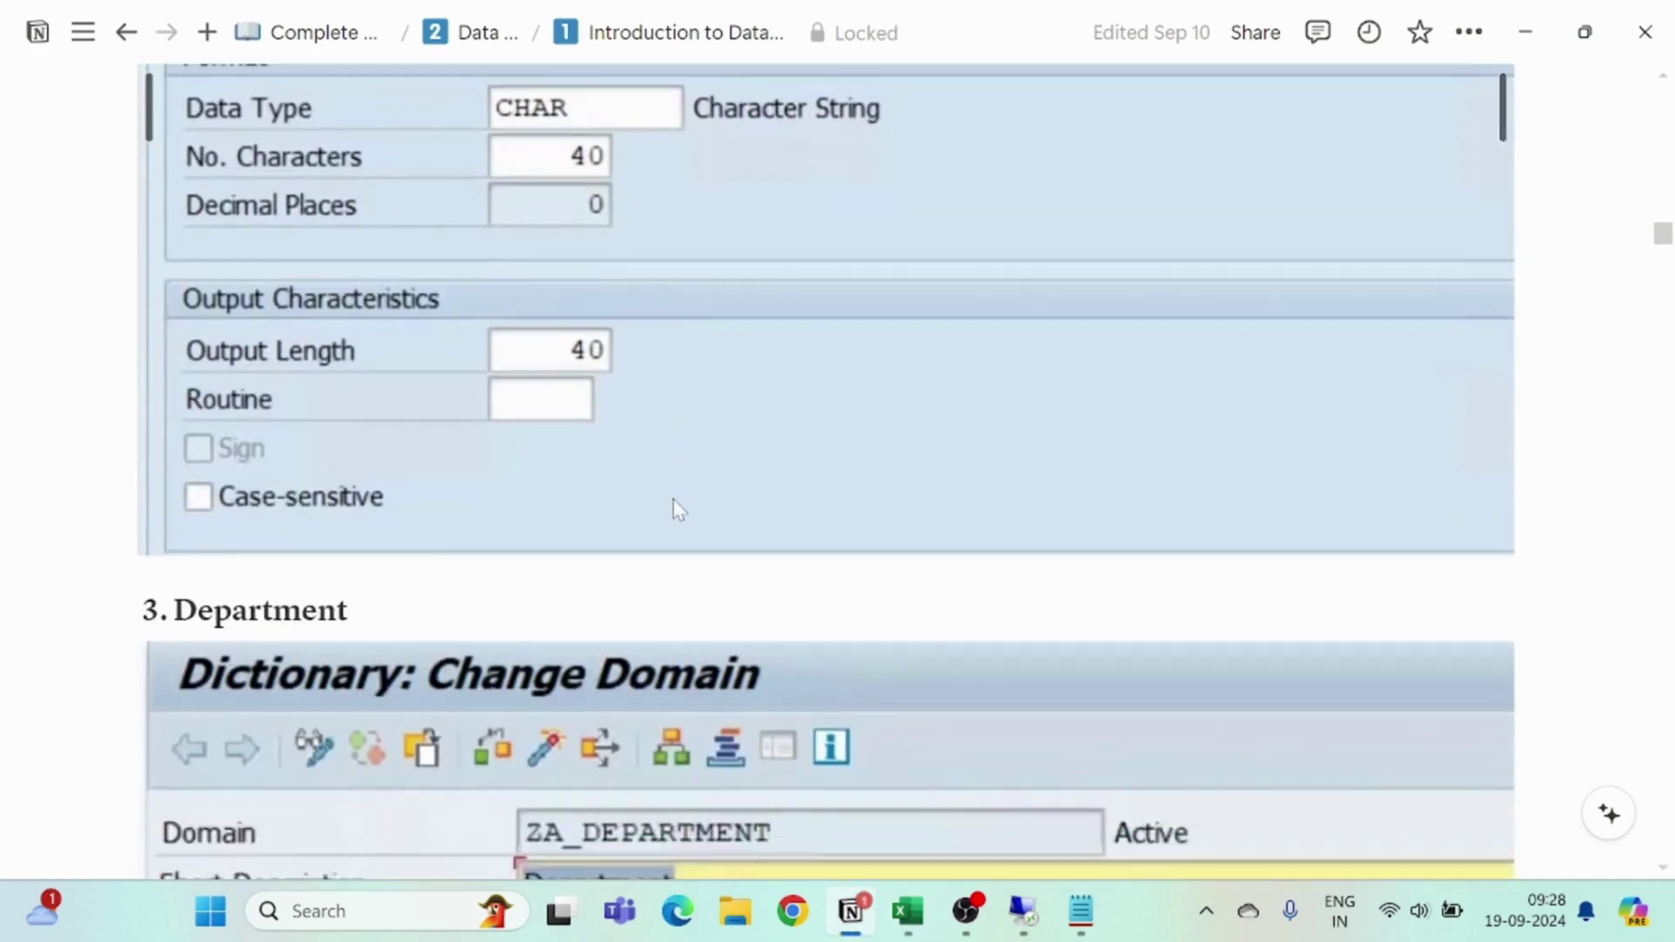
scroll(674, 500, "down", 18)
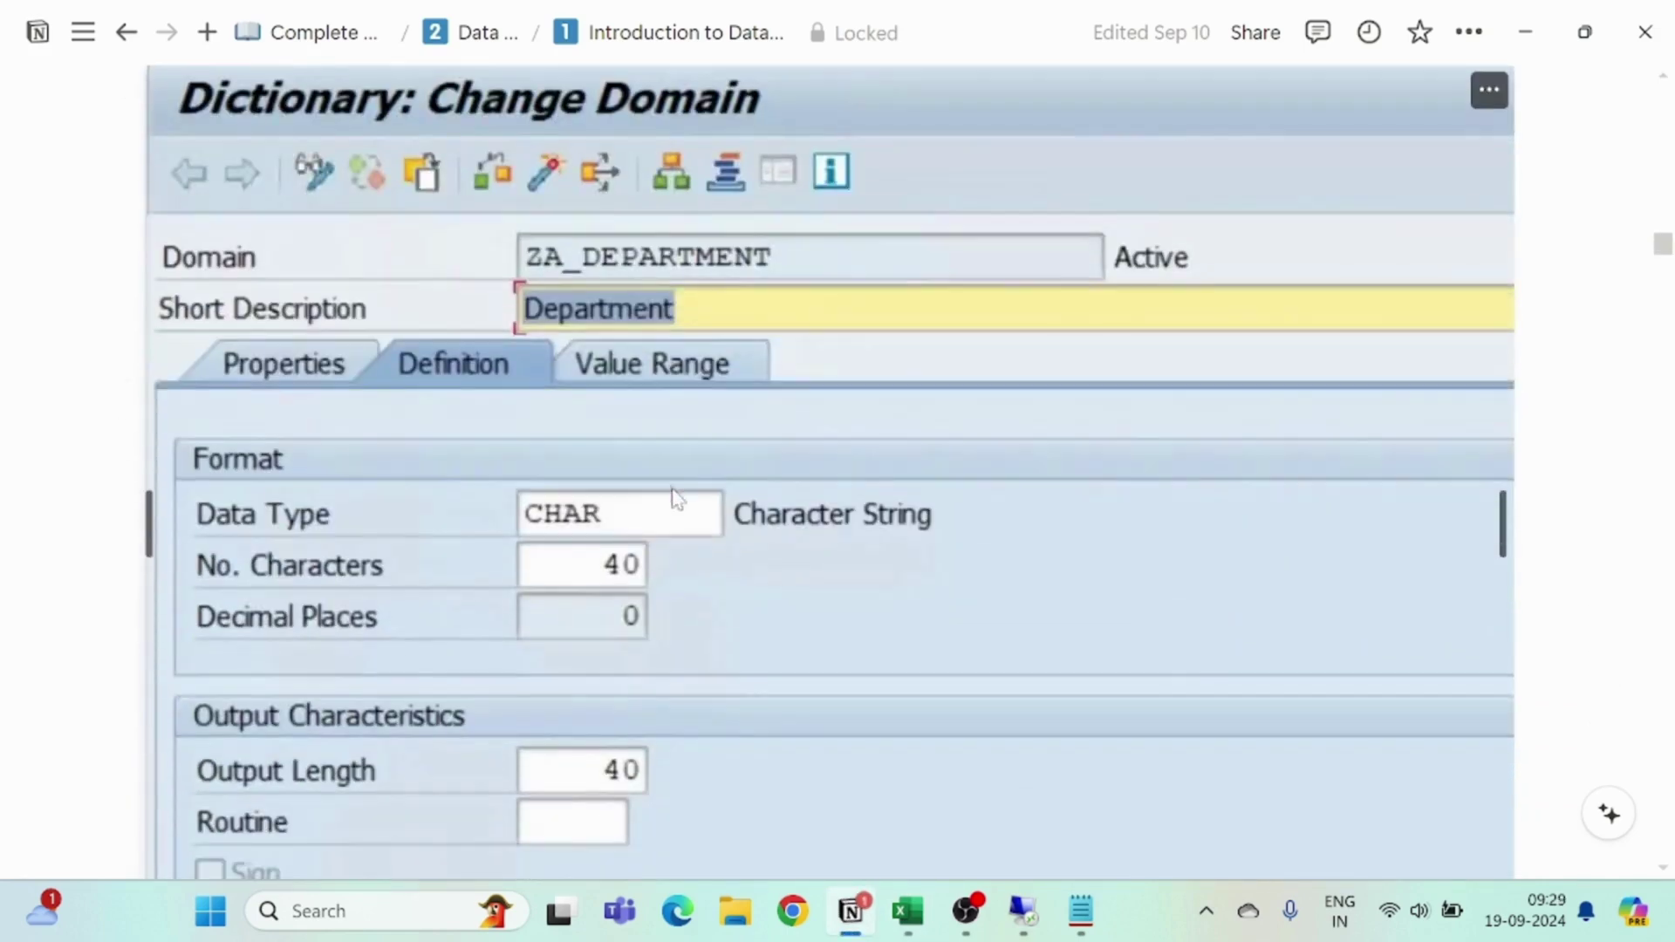
scroll(671, 479, "down", 10)
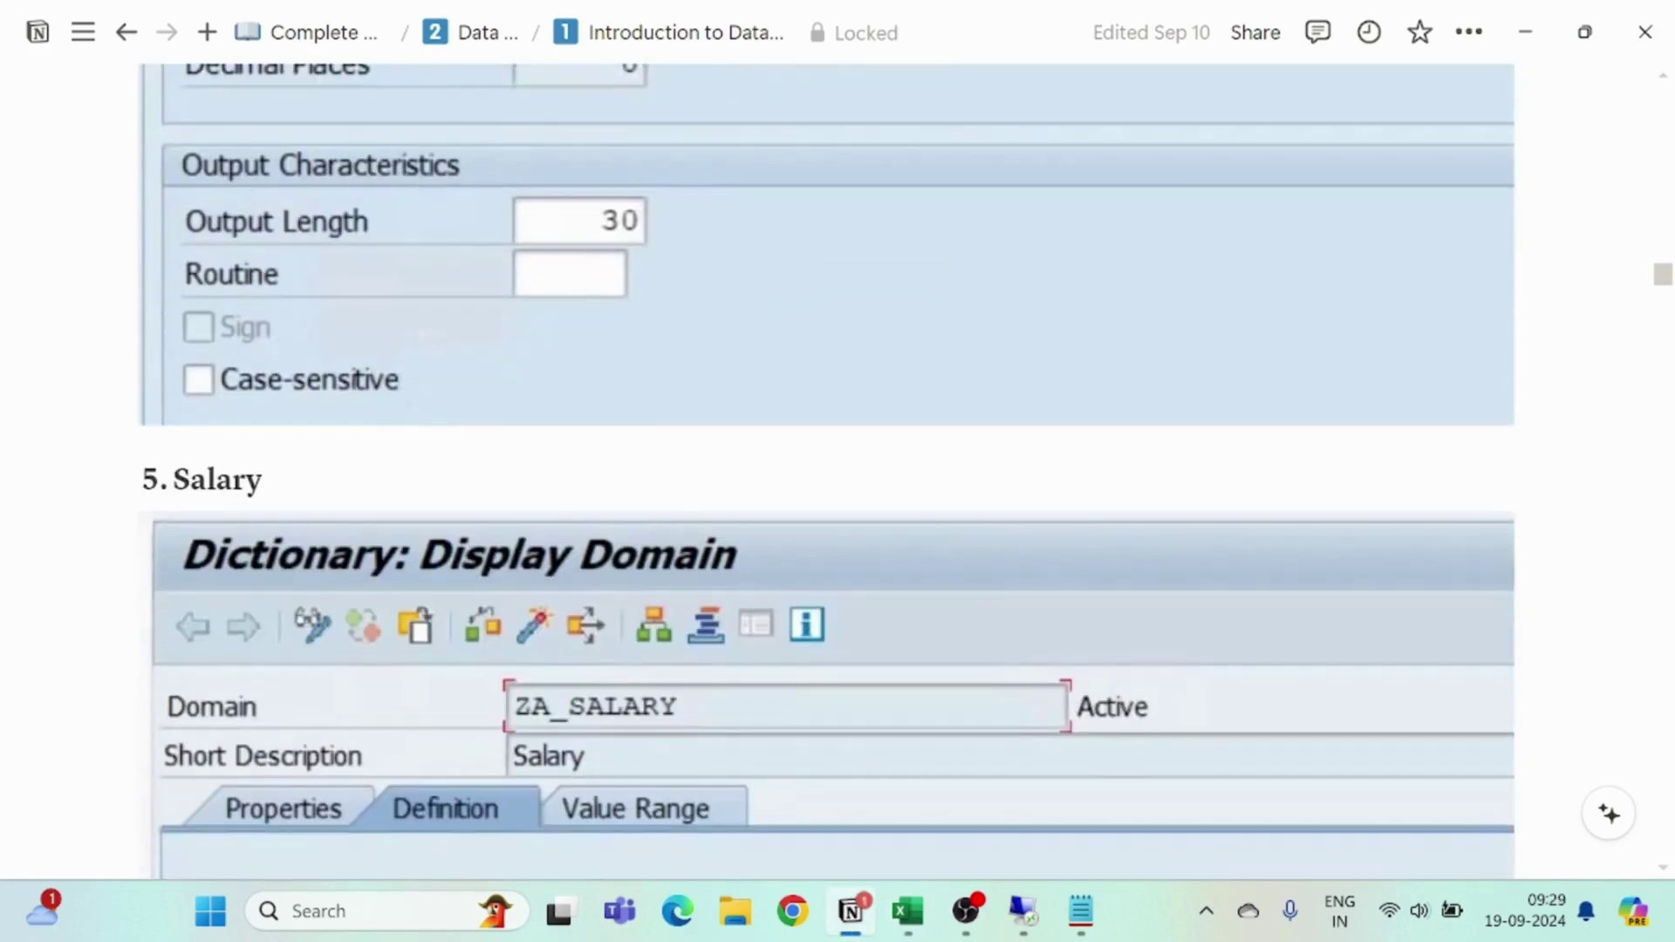
scroll(674, 486, "down", 10)
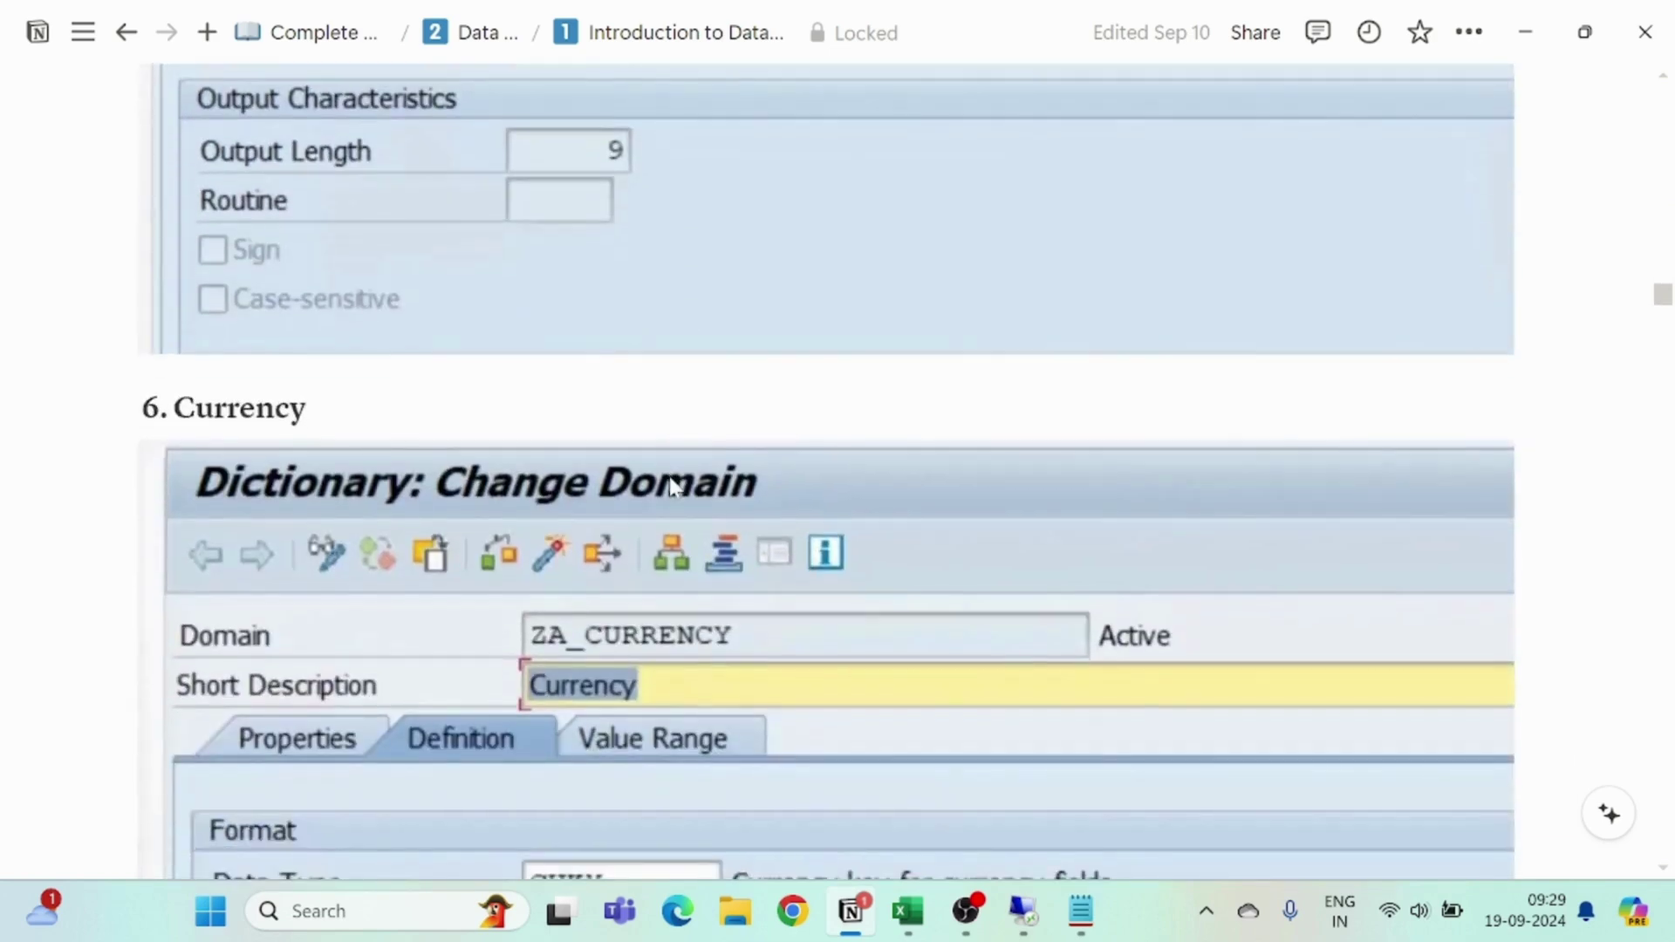
scroll(668, 476, "down", 3)
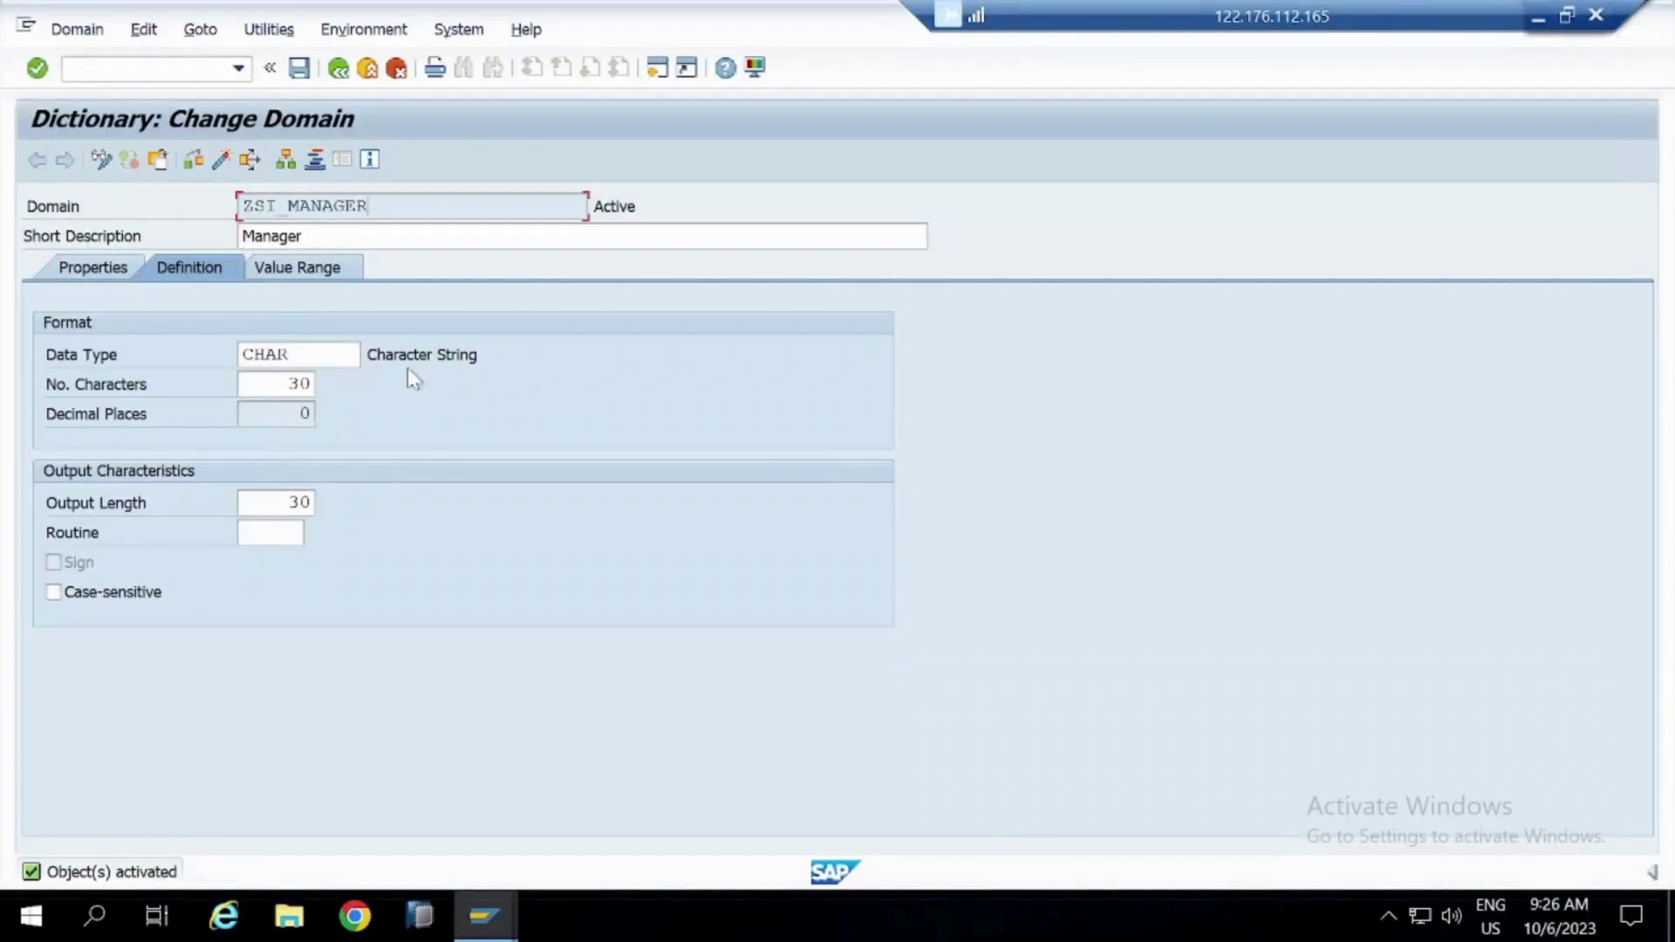
Switch back to SAP, leave the finished Manager domain and reopen the ABAP Dictionary with transaction SE11
left_click(367, 69)
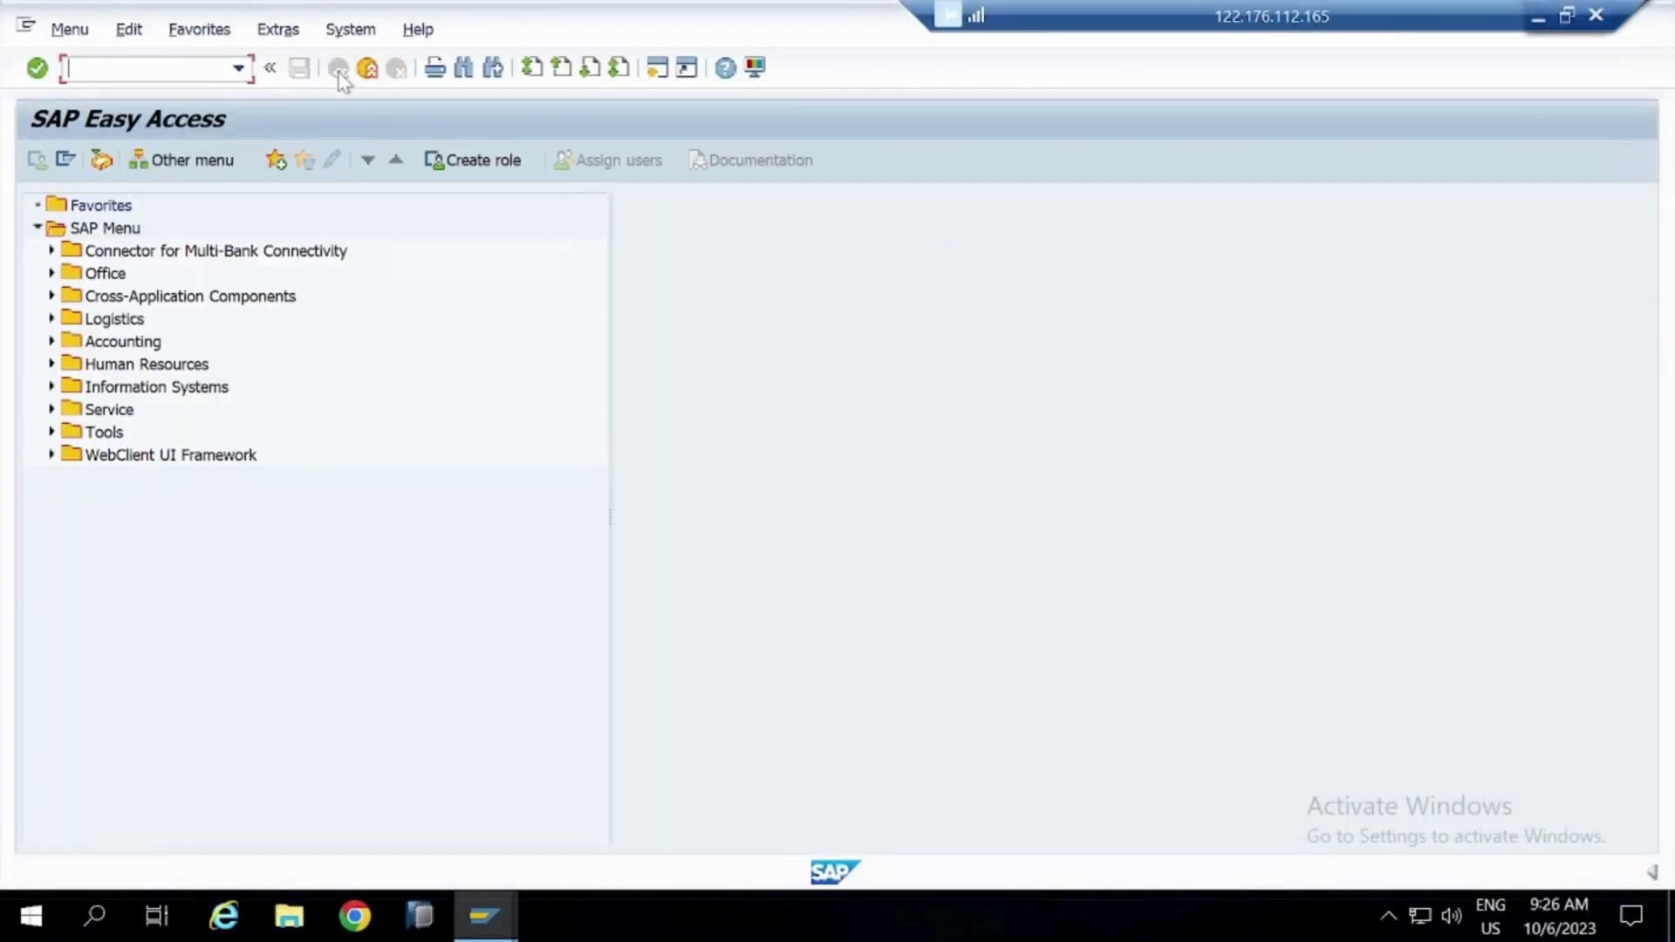
type("se11")
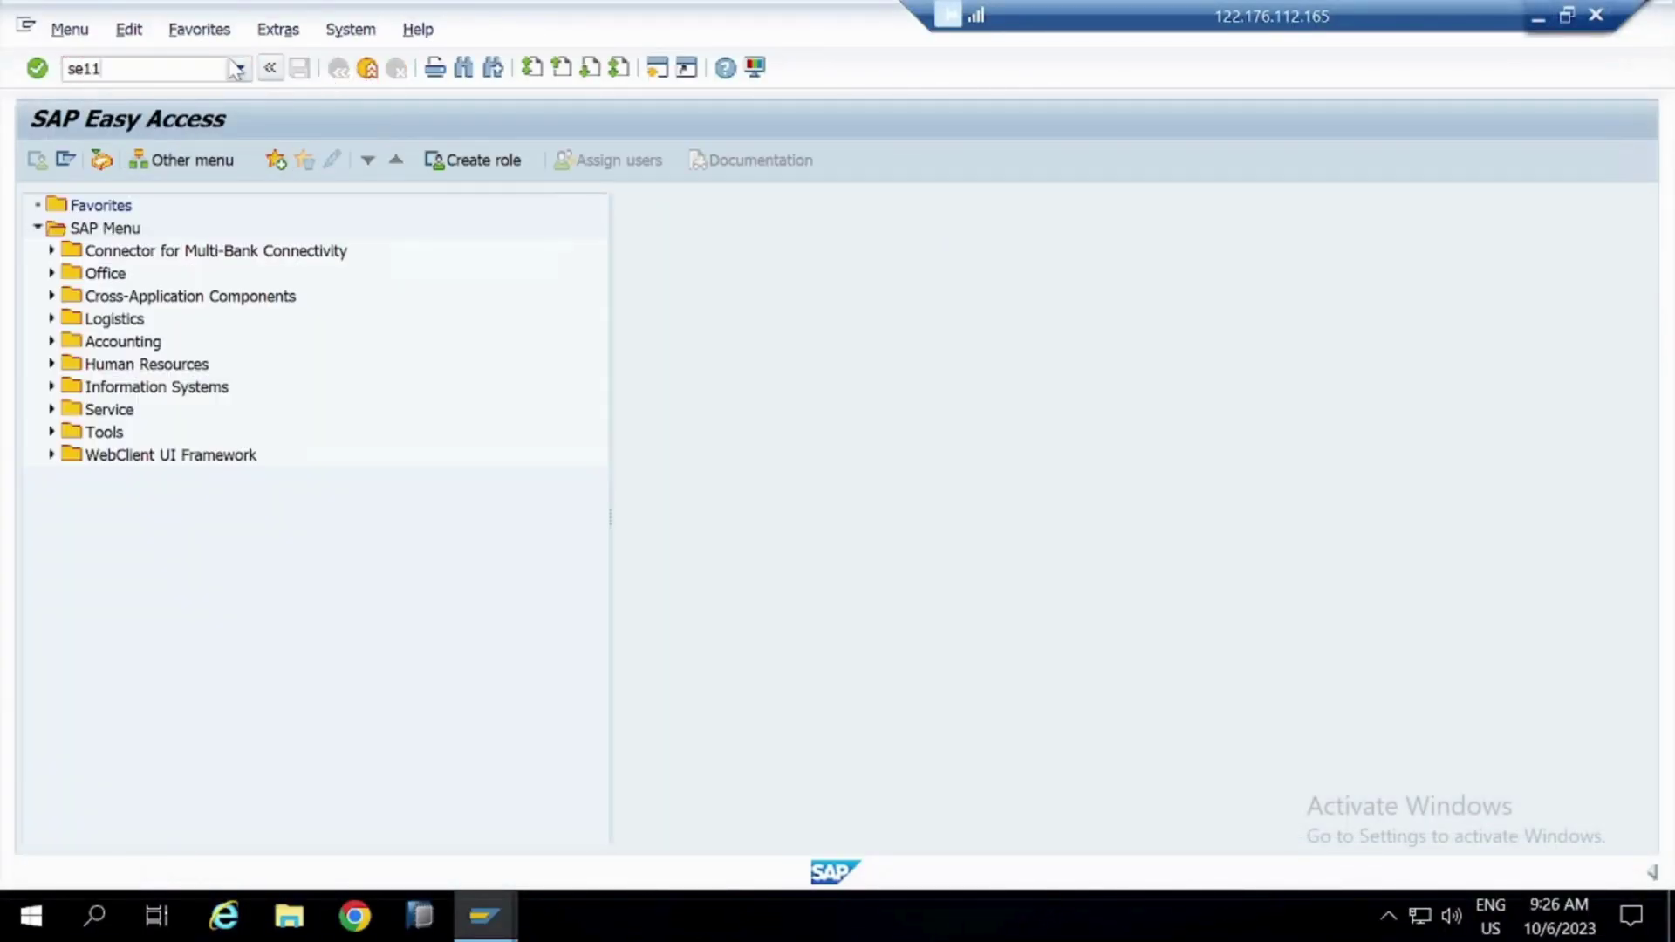
key("Return")
Create a new domain named ZSI_SALARY with the short description Salary
left_click(414, 443)
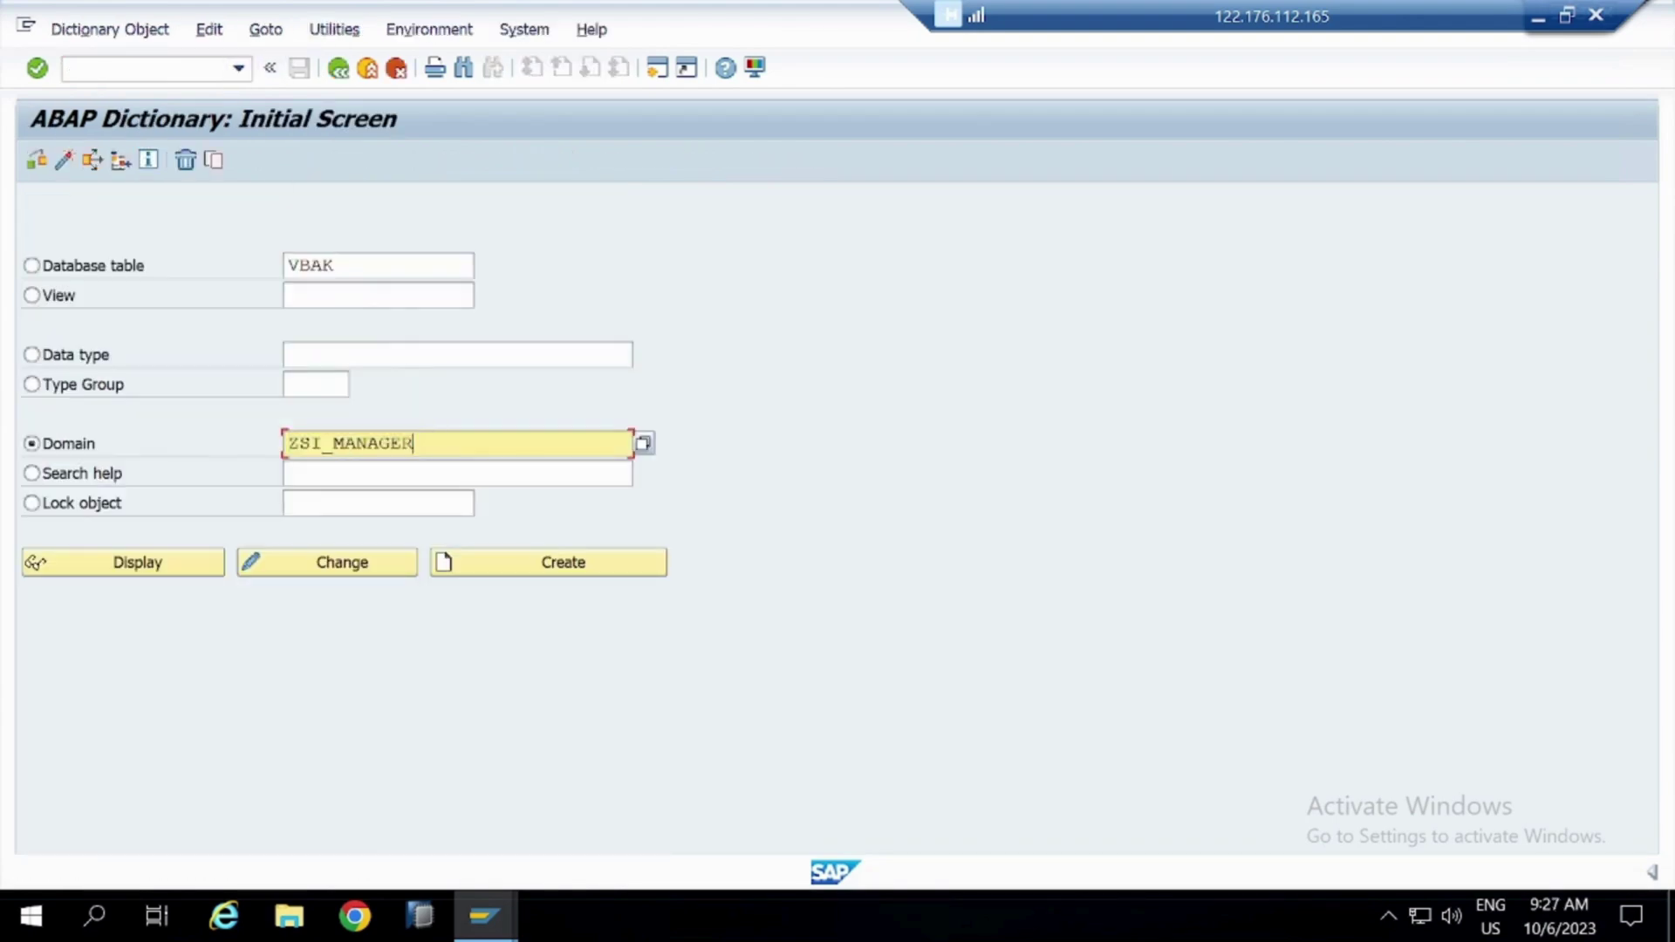
key("BackSpace")
key("BackSpace")
key("BackSpace")
key("BackSpace")
key("BackSpace")
key("BackSpace")
key("BackSpace")
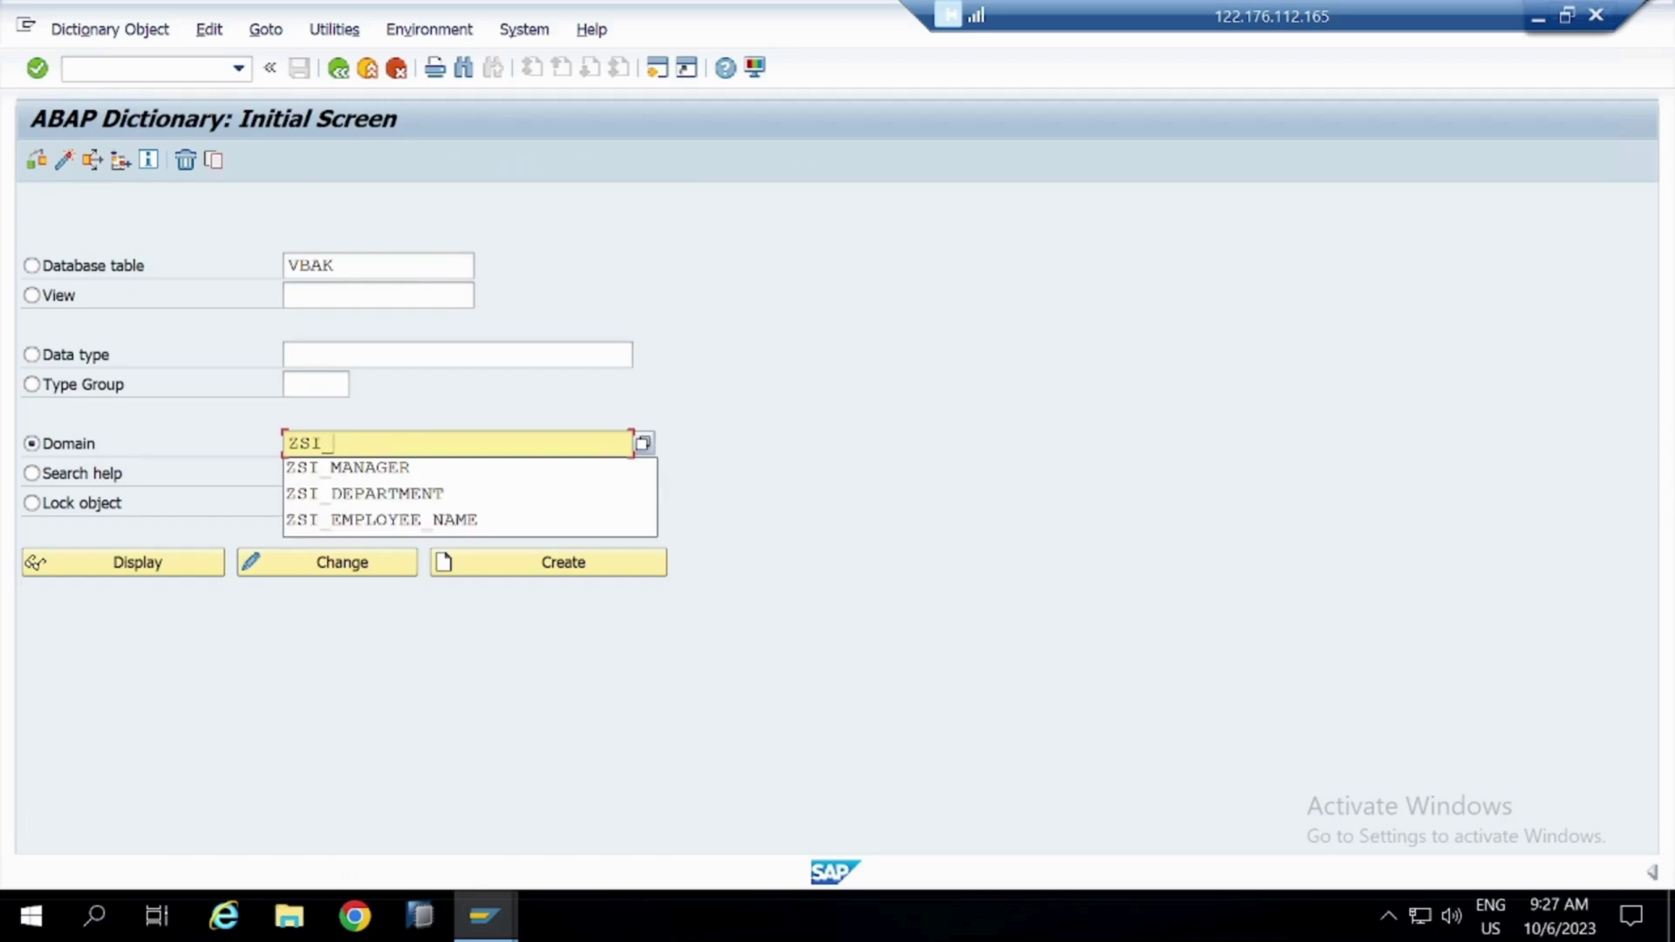
type("SALARY")
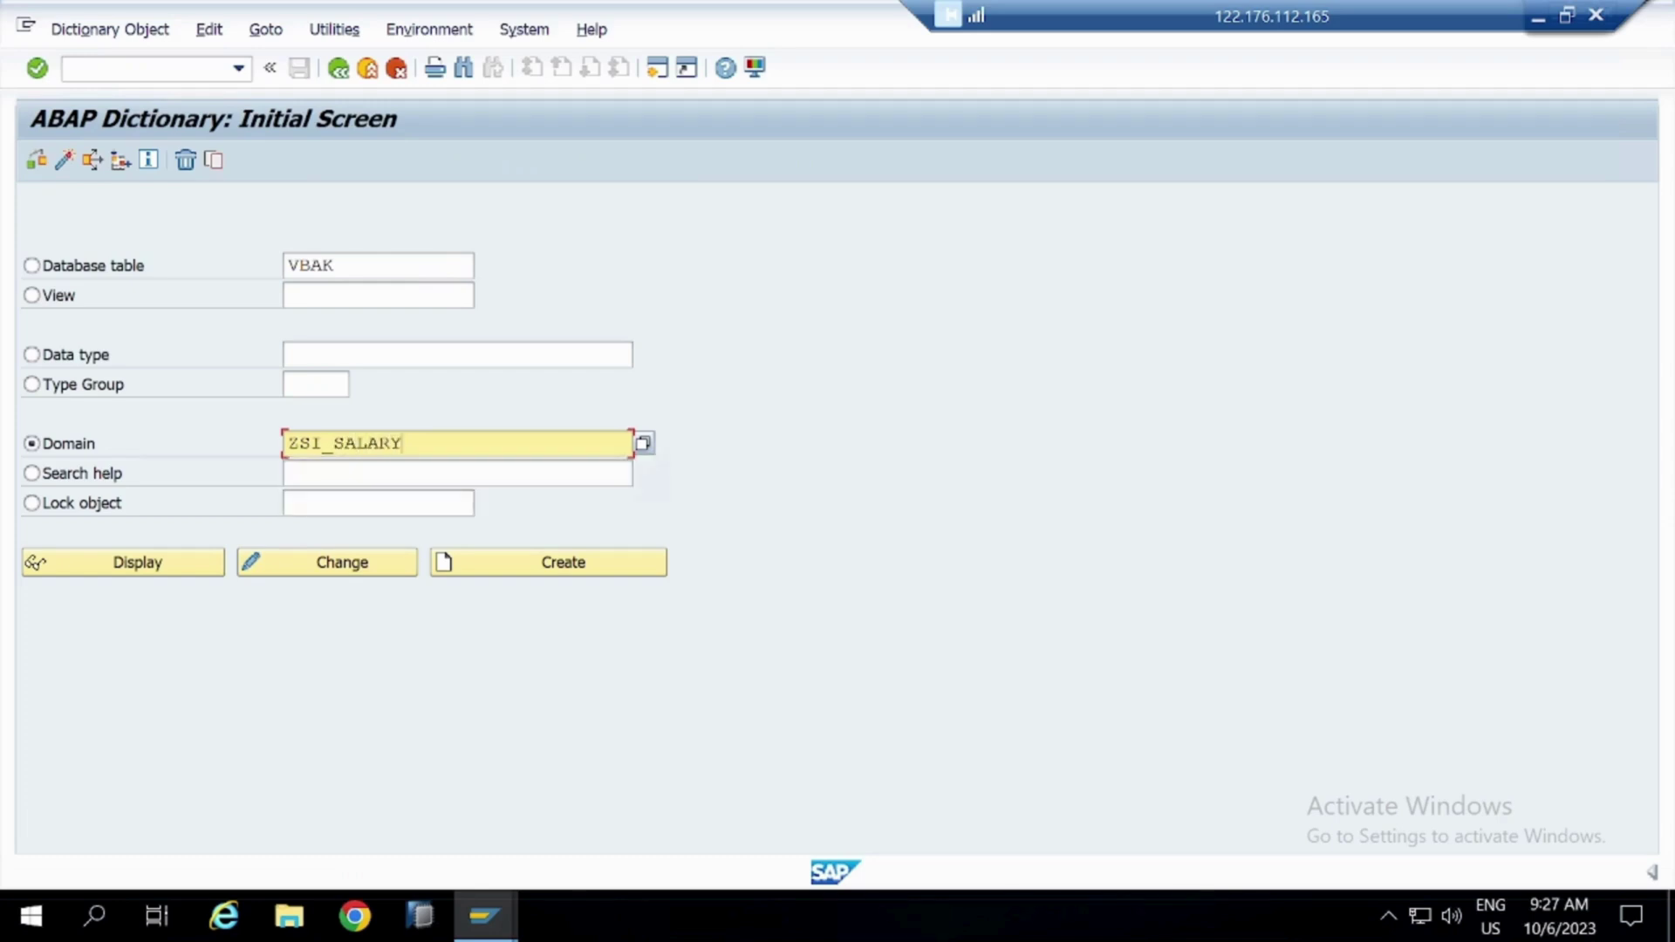
left_click(558, 560)
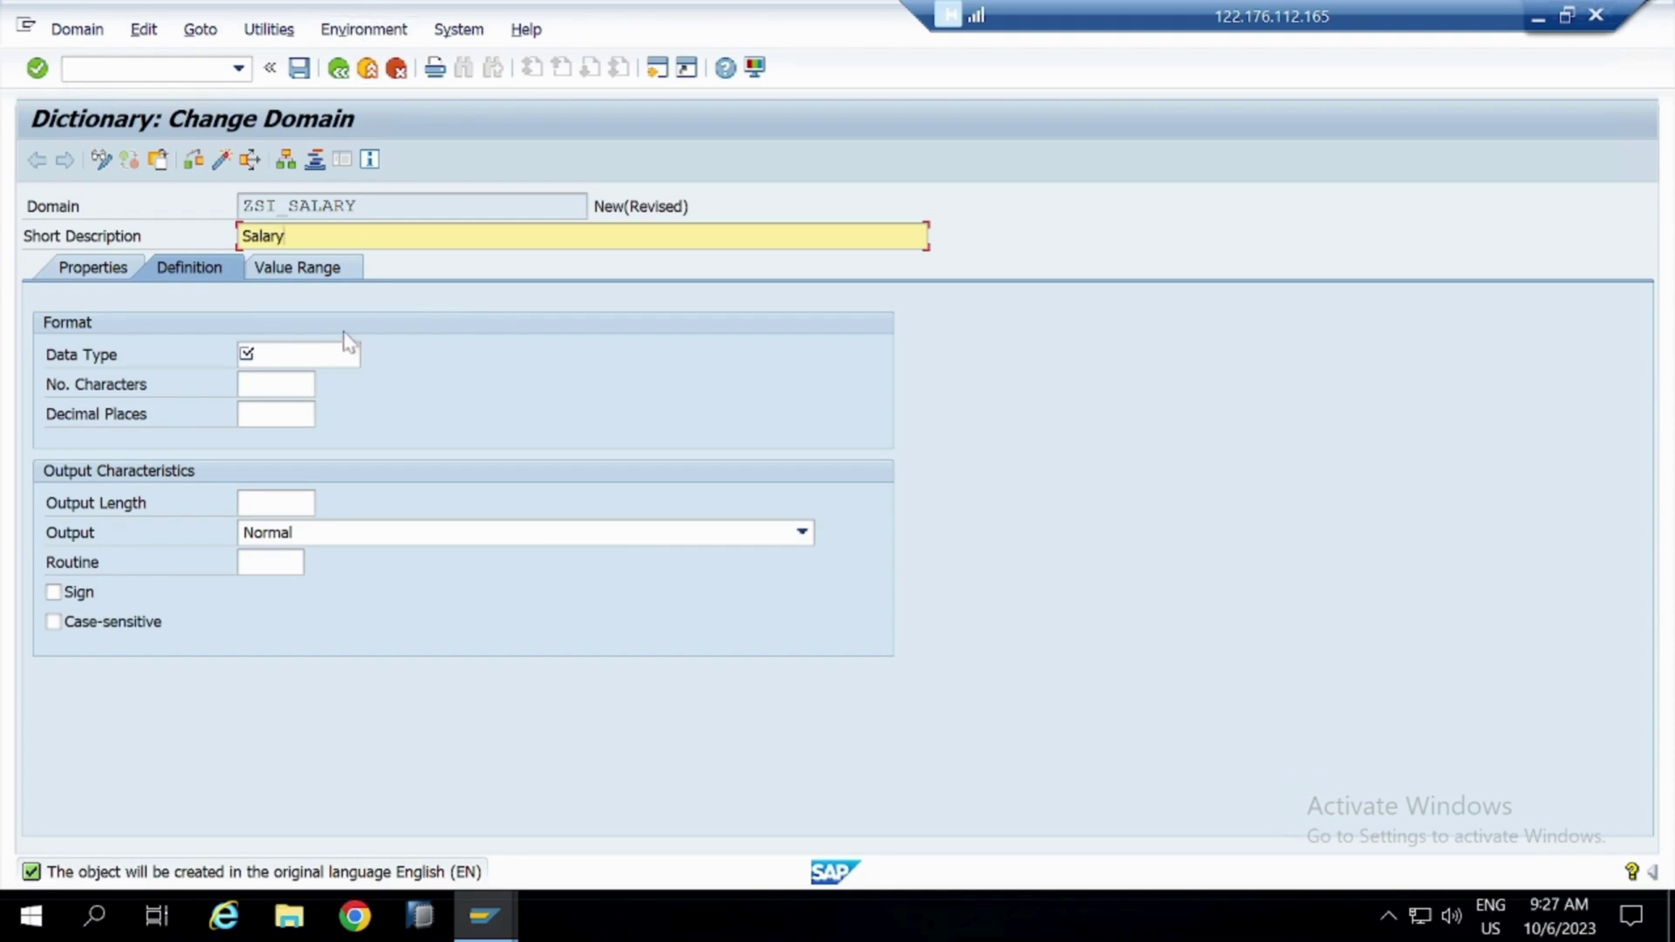
Choose CURR (Currency Field in BCD Format) as the domain's data type from the list of possible values
left_click(301, 354)
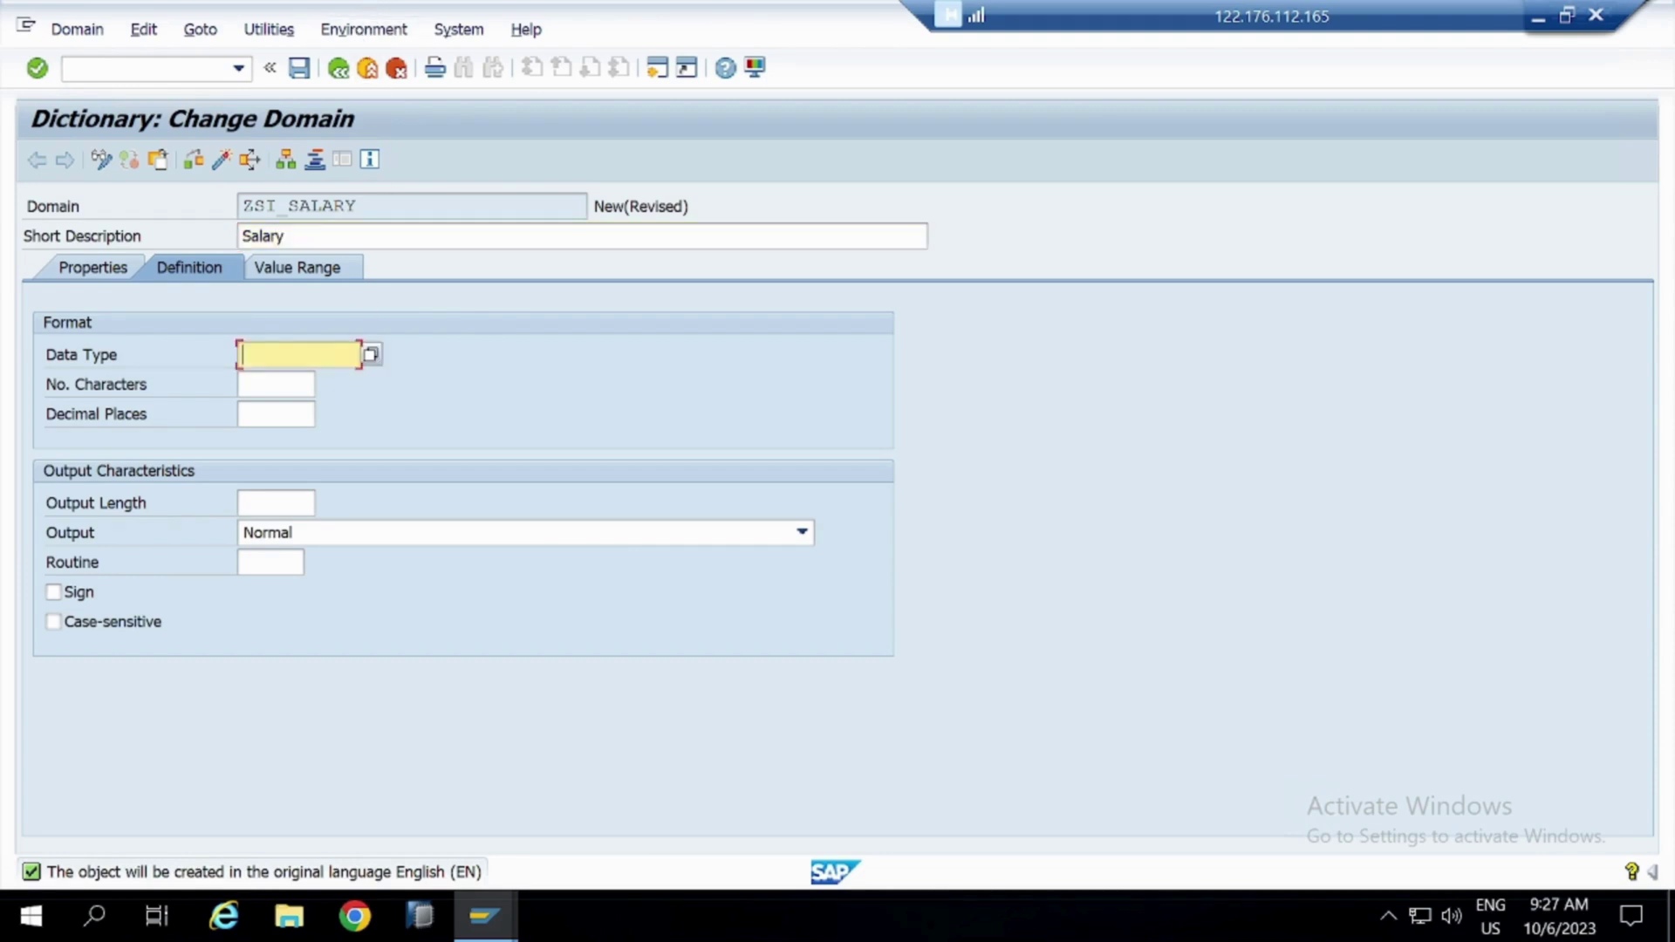
left_click(370, 355)
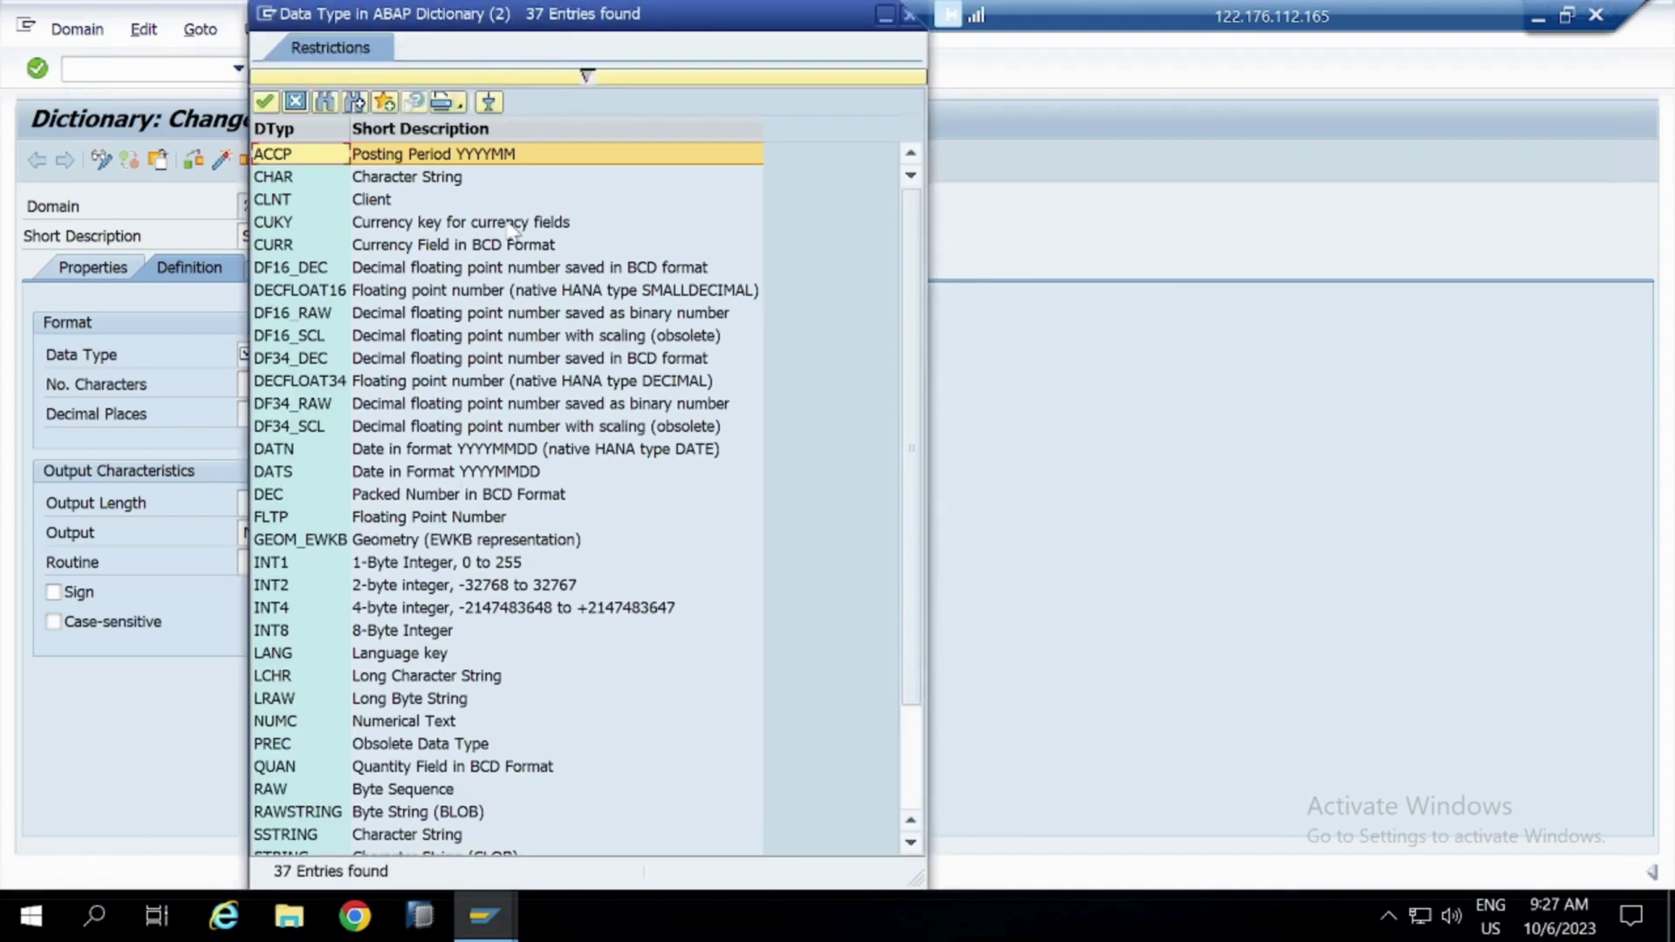
left_click_drag(586, 26, 772, 28)
left_click(478, 247)
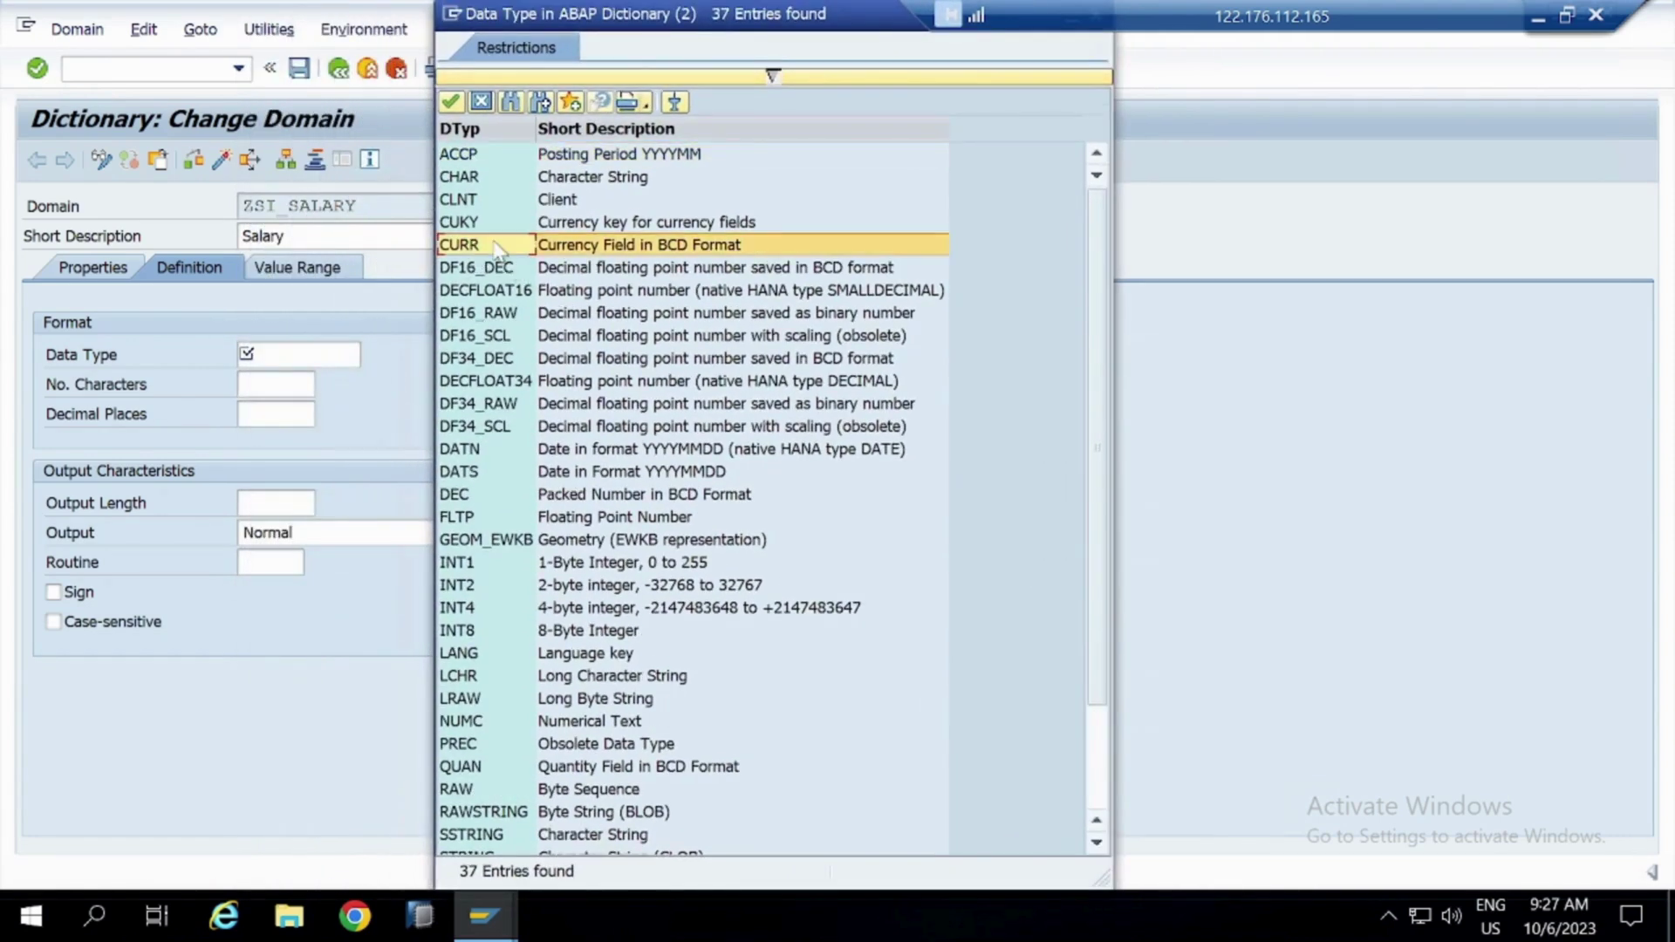
double_click(646, 247)
Check the Salary length in the Excel employee table and set the domain to 7 characters with 2 decimal places
left_click(1538, 17)
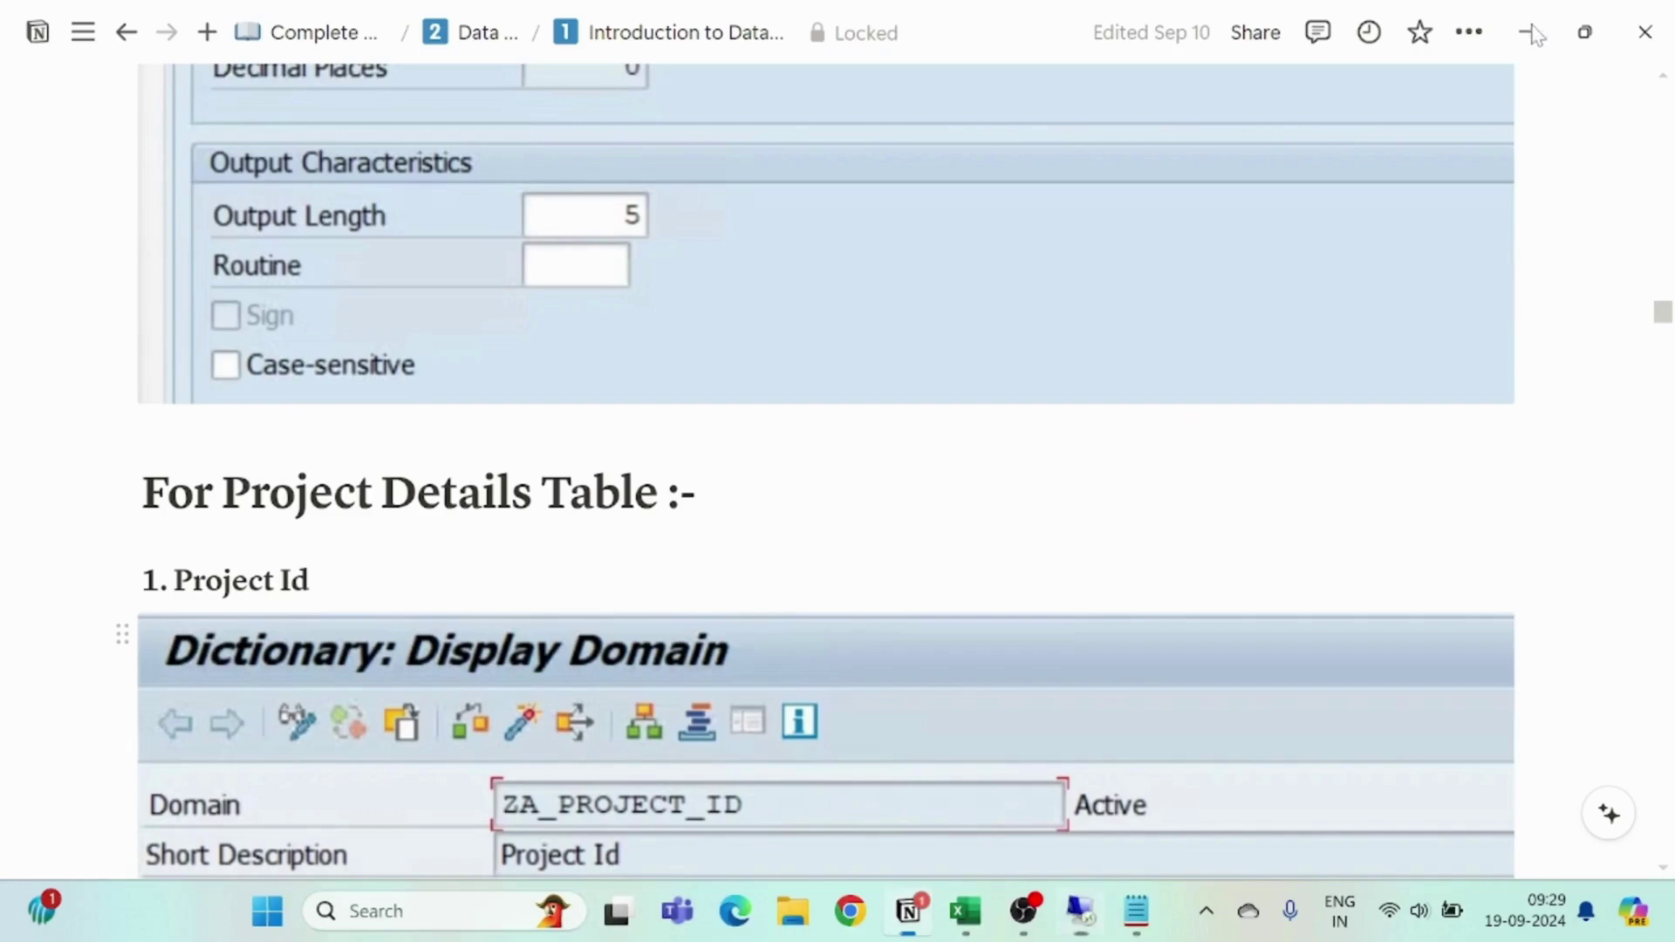
left_click(908, 907)
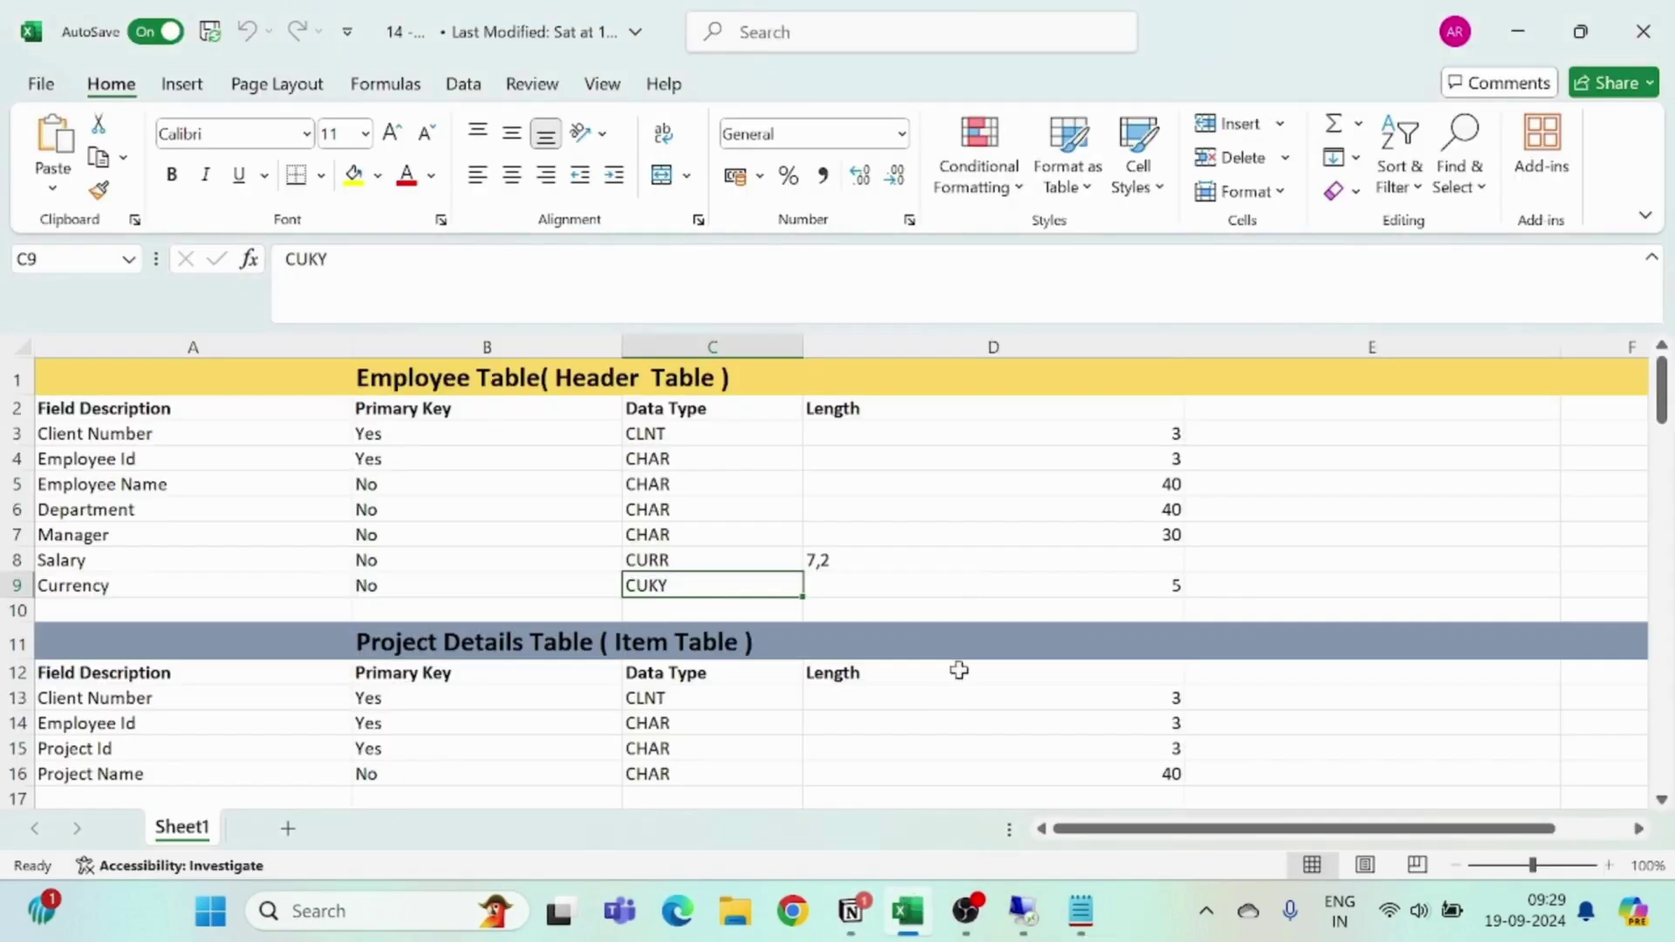
left_click(869, 564)
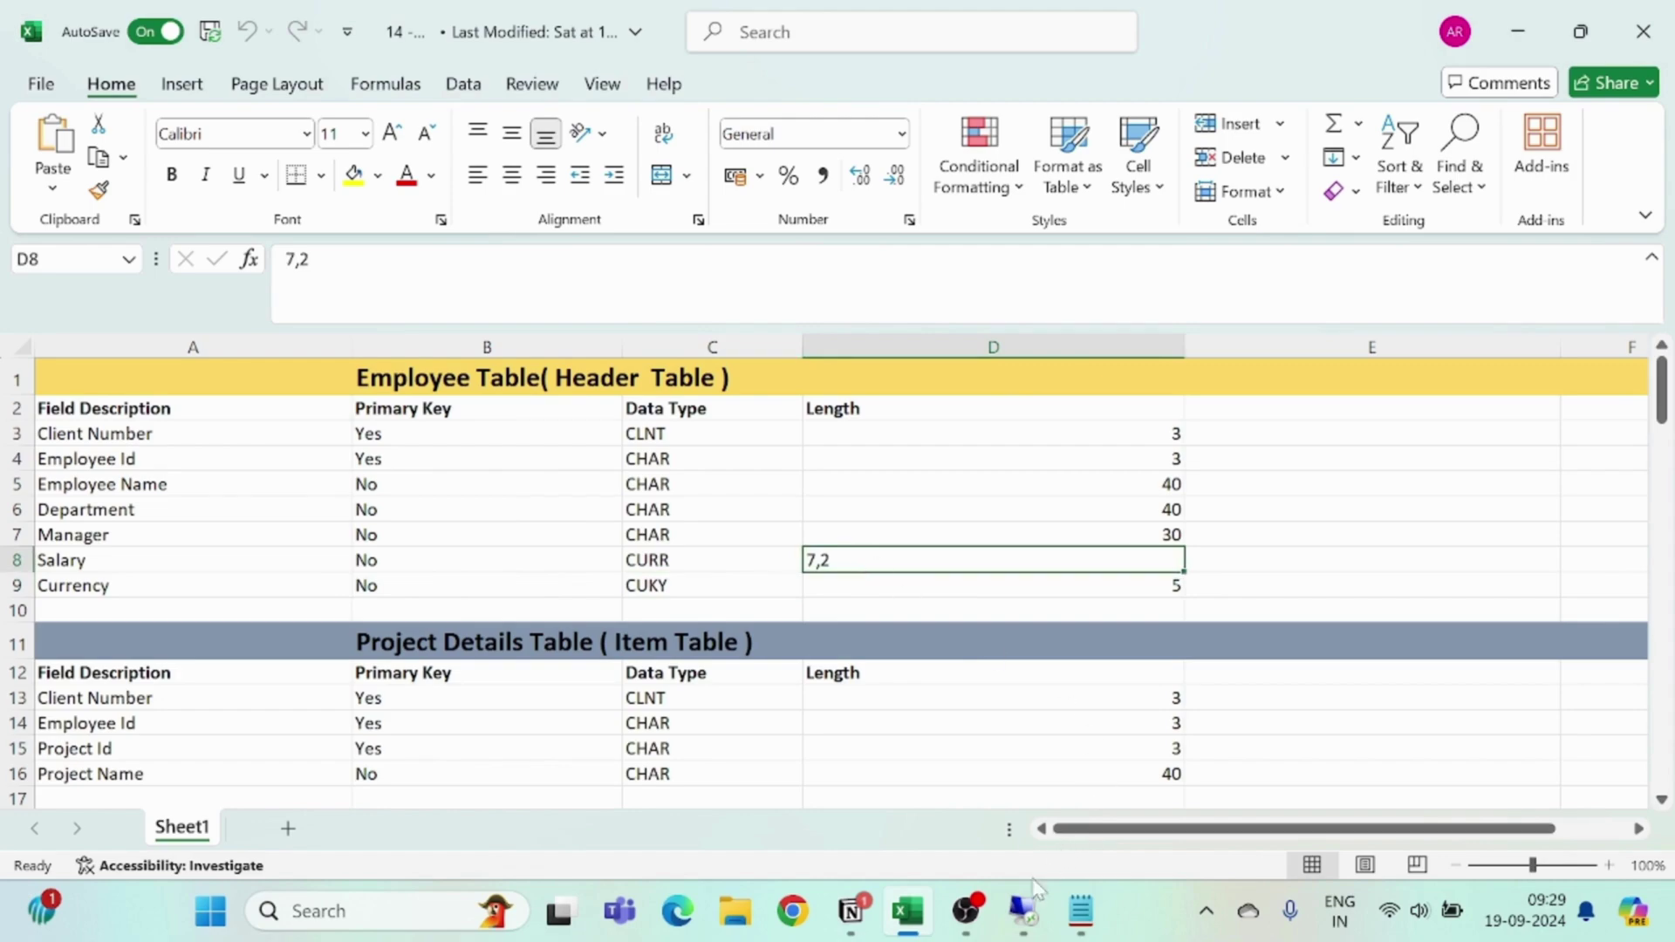
left_click(1029, 914)
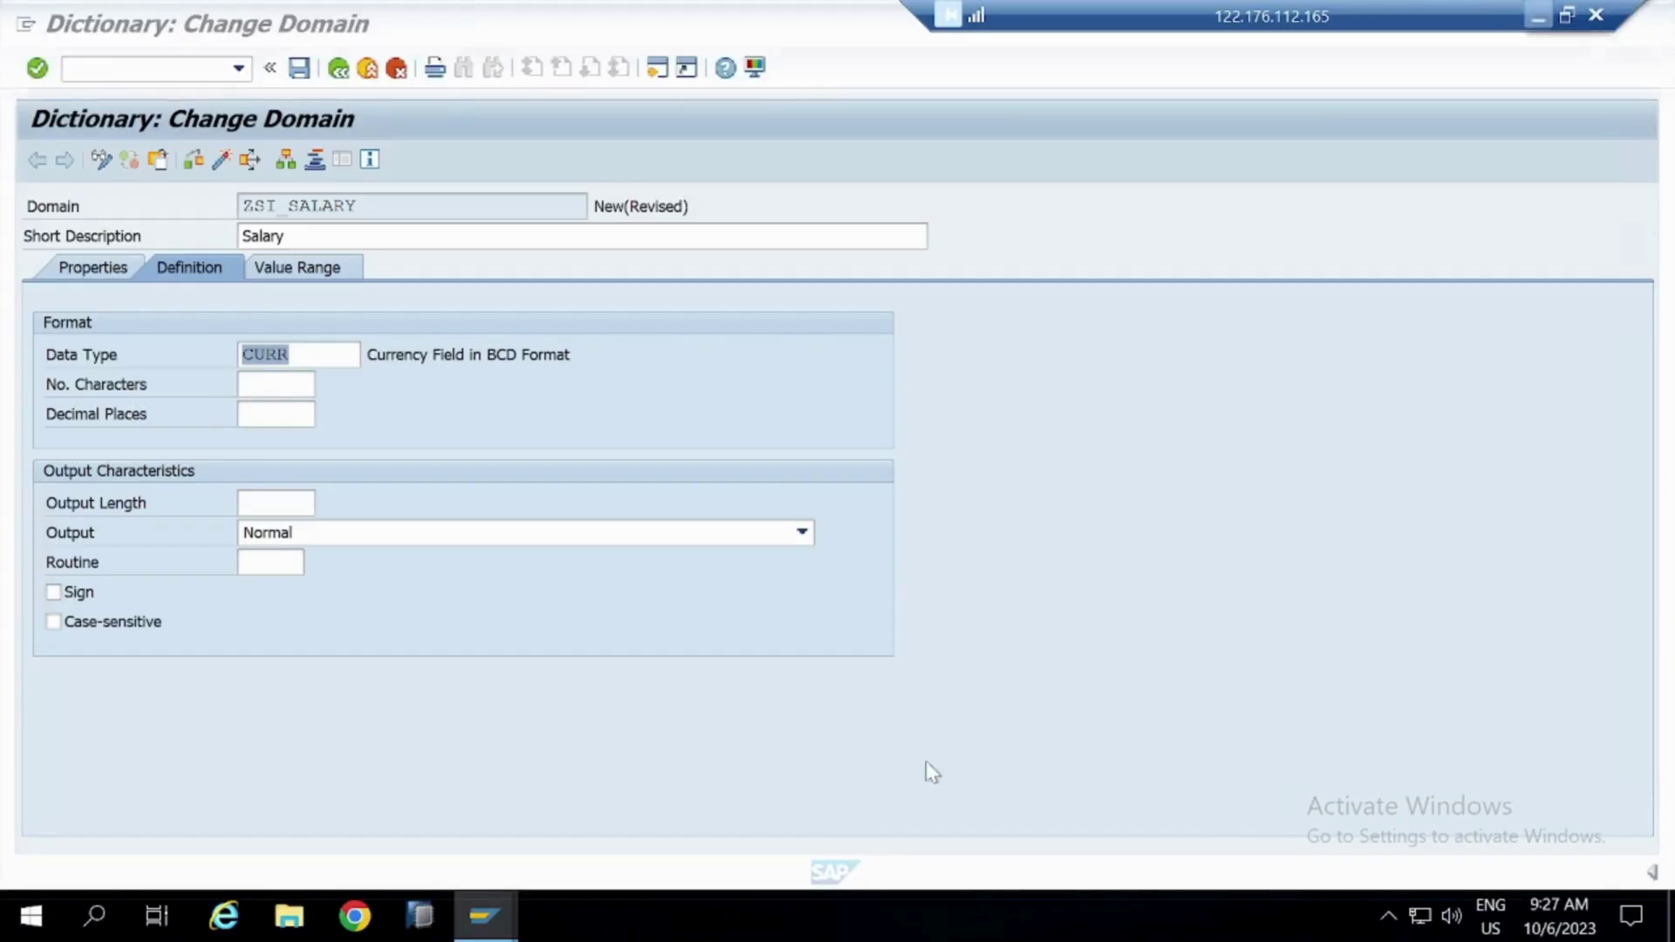
key("Tab")
type("7")
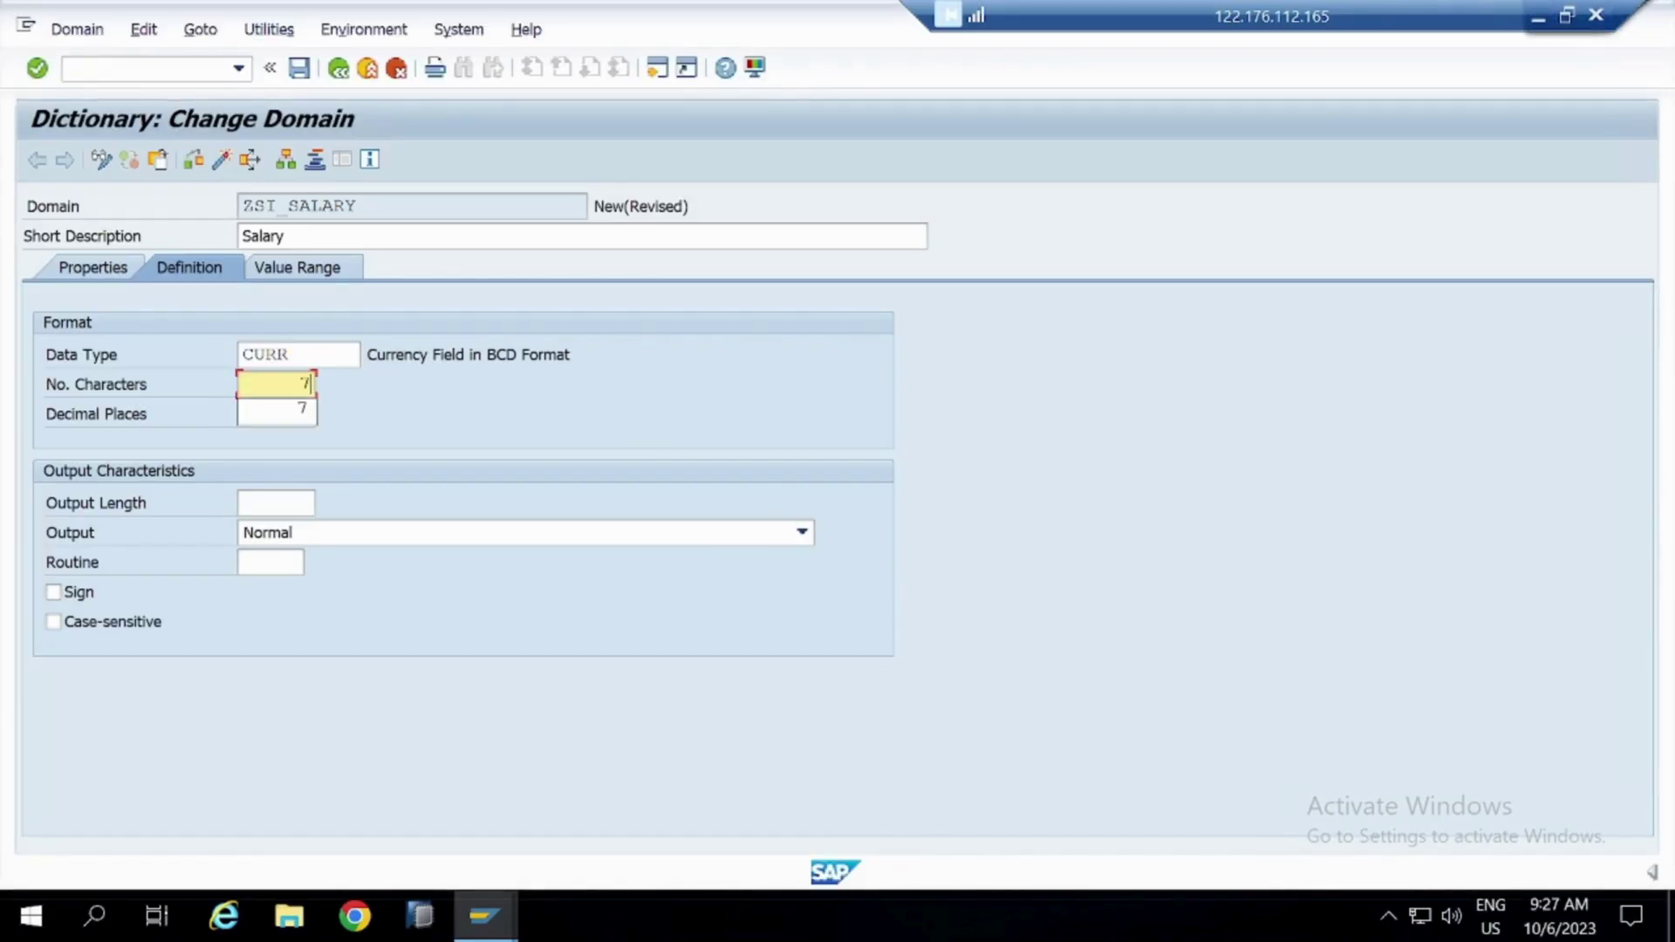
key("Escape")
key("Tab")
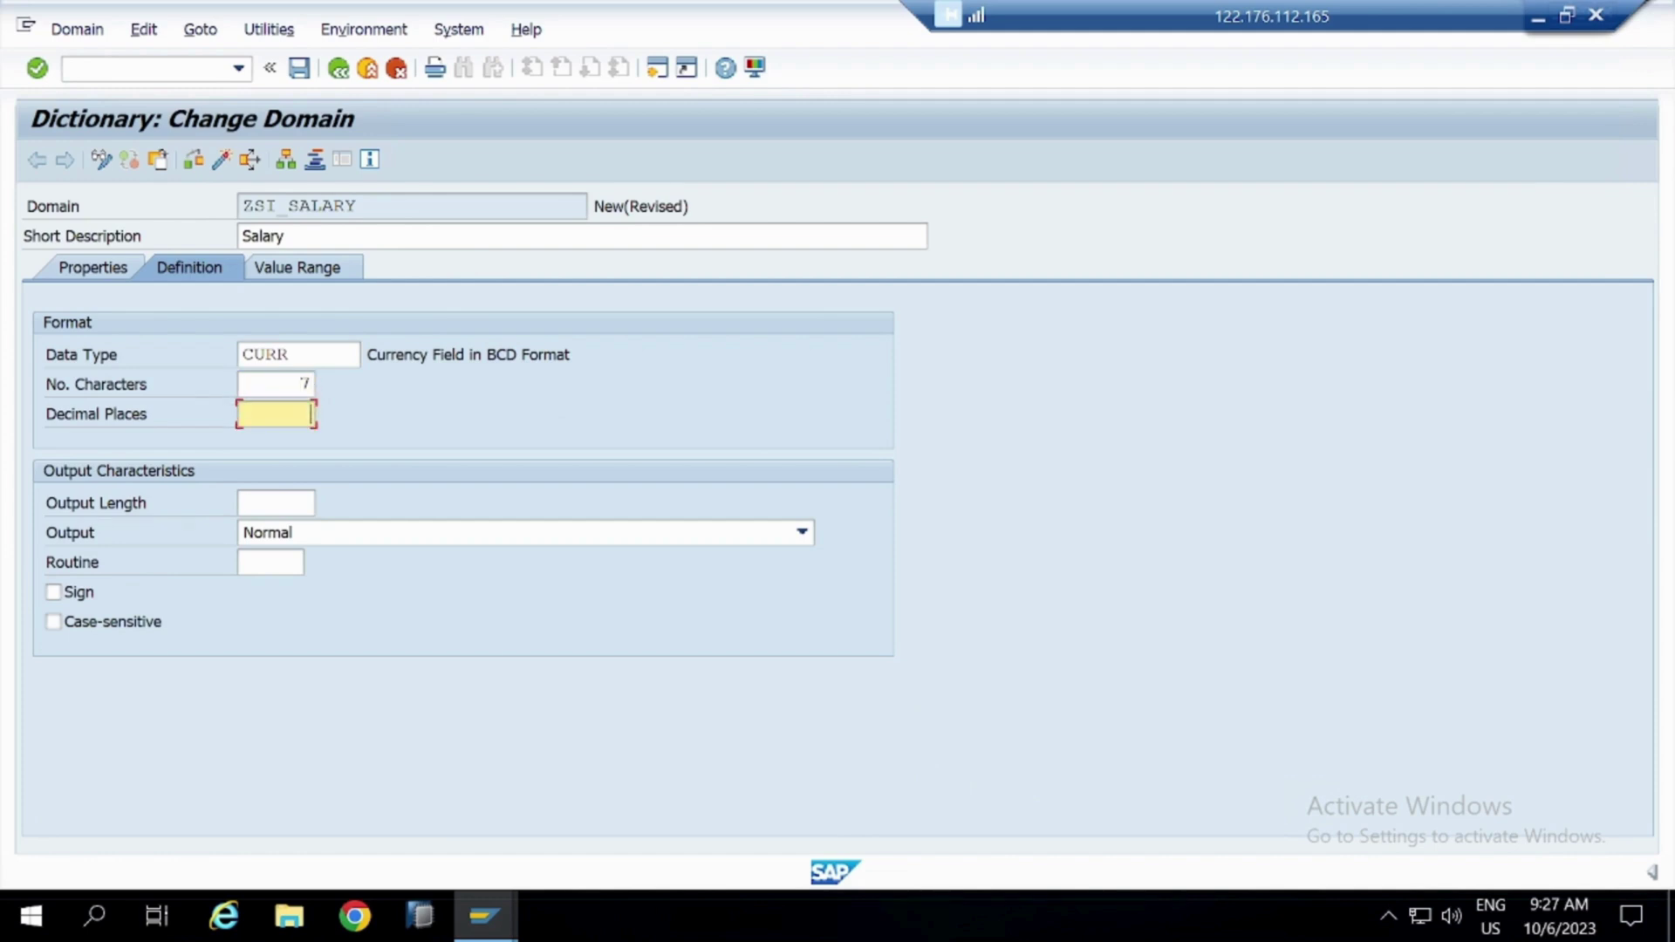
type("2")
key("Return")
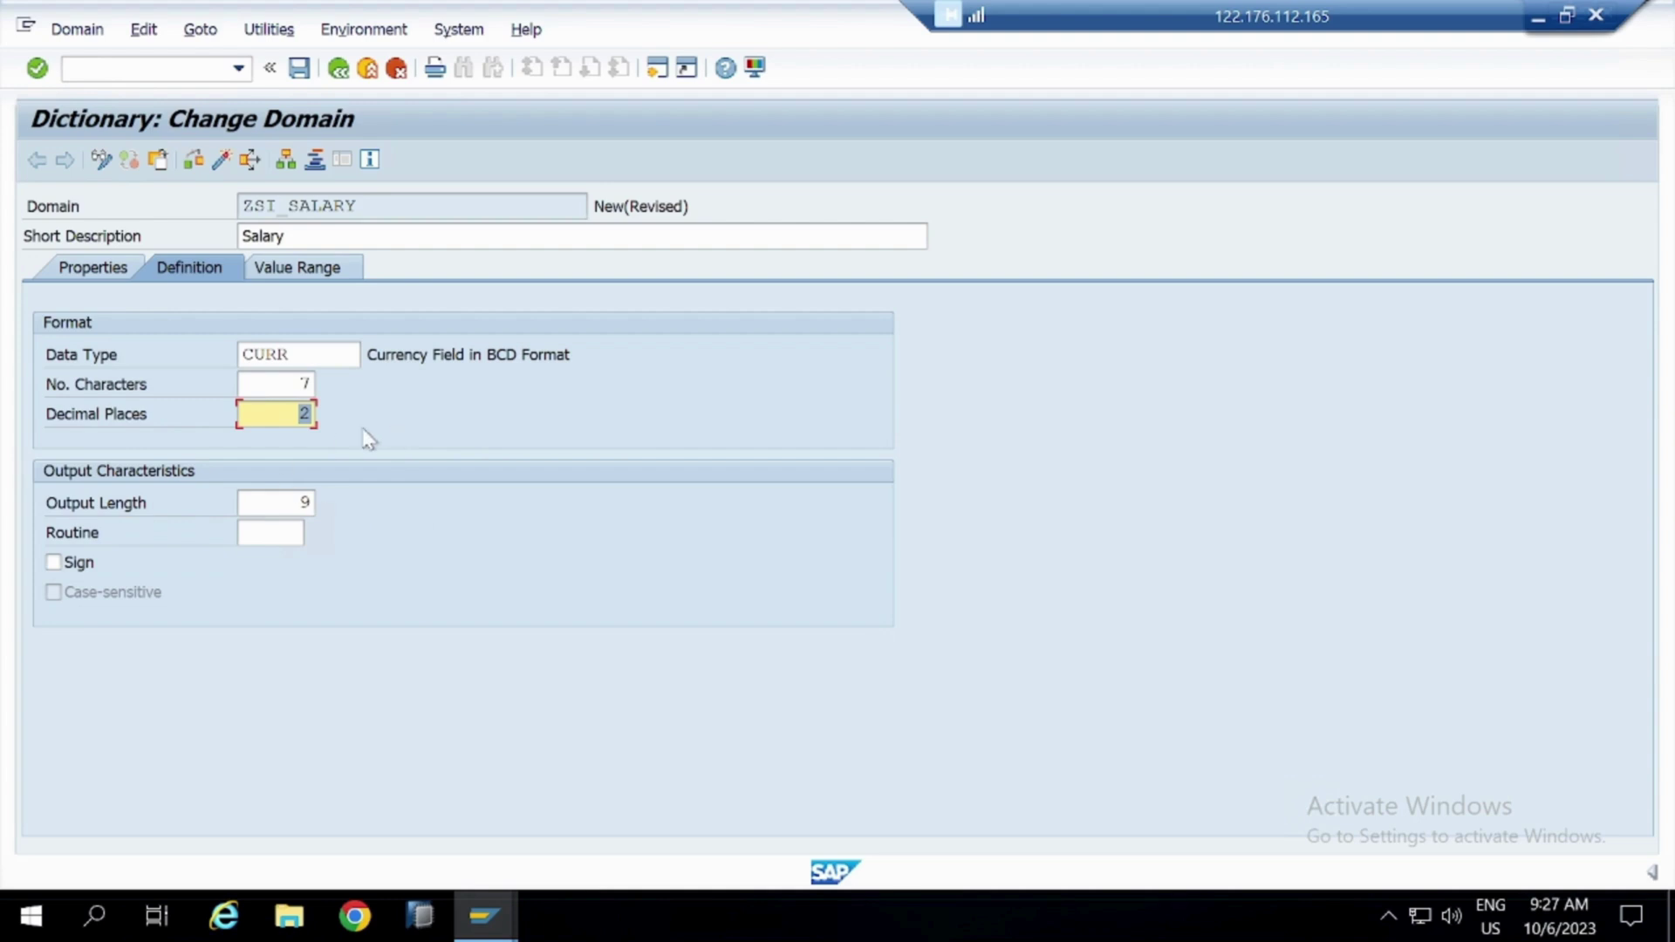
Save the Salary domain in package ZABAP_ON_HANA_SRIJAN under the proposed workbench request and activate it
left_click(299, 68)
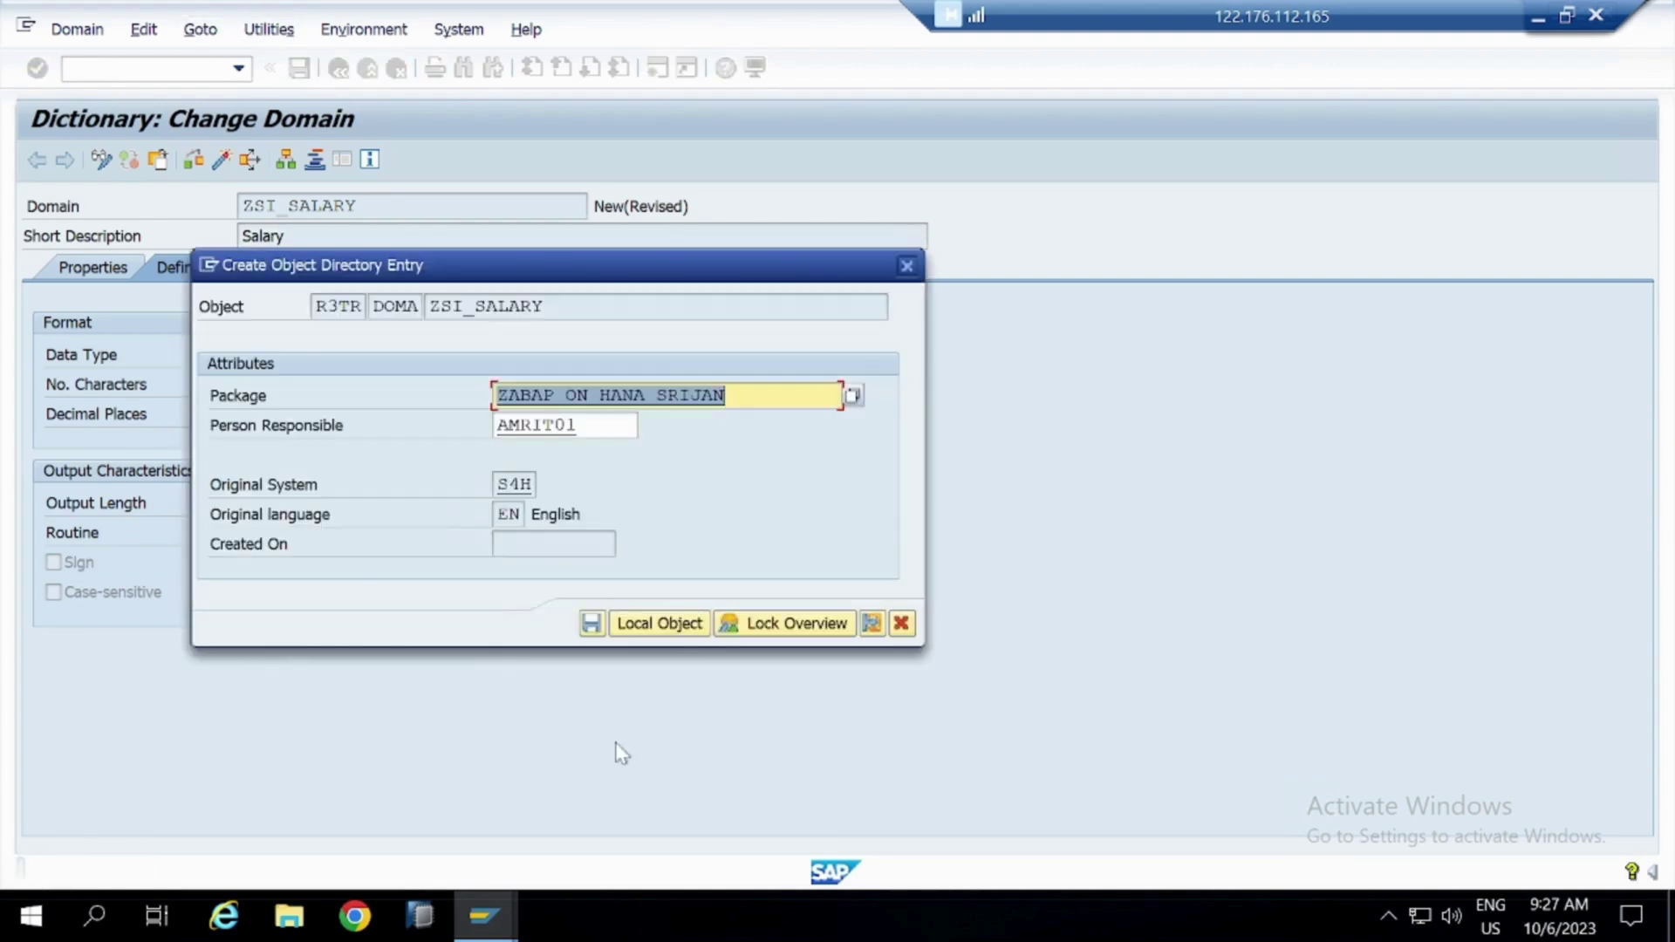
left_click(591, 623)
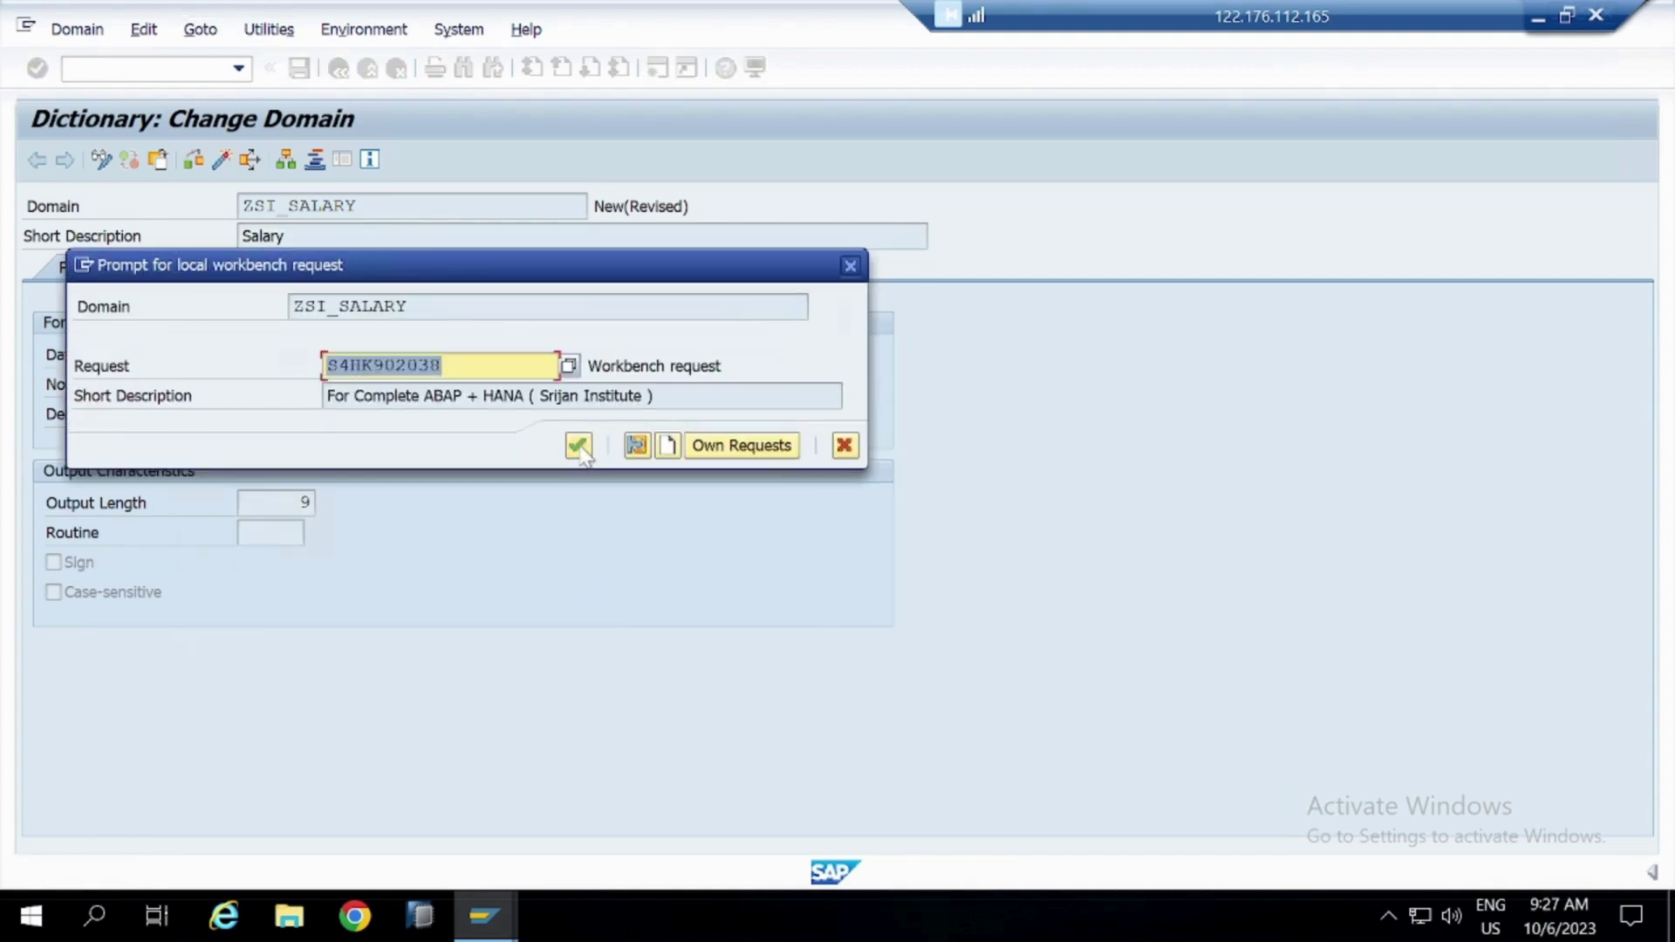
left_click(577, 443)
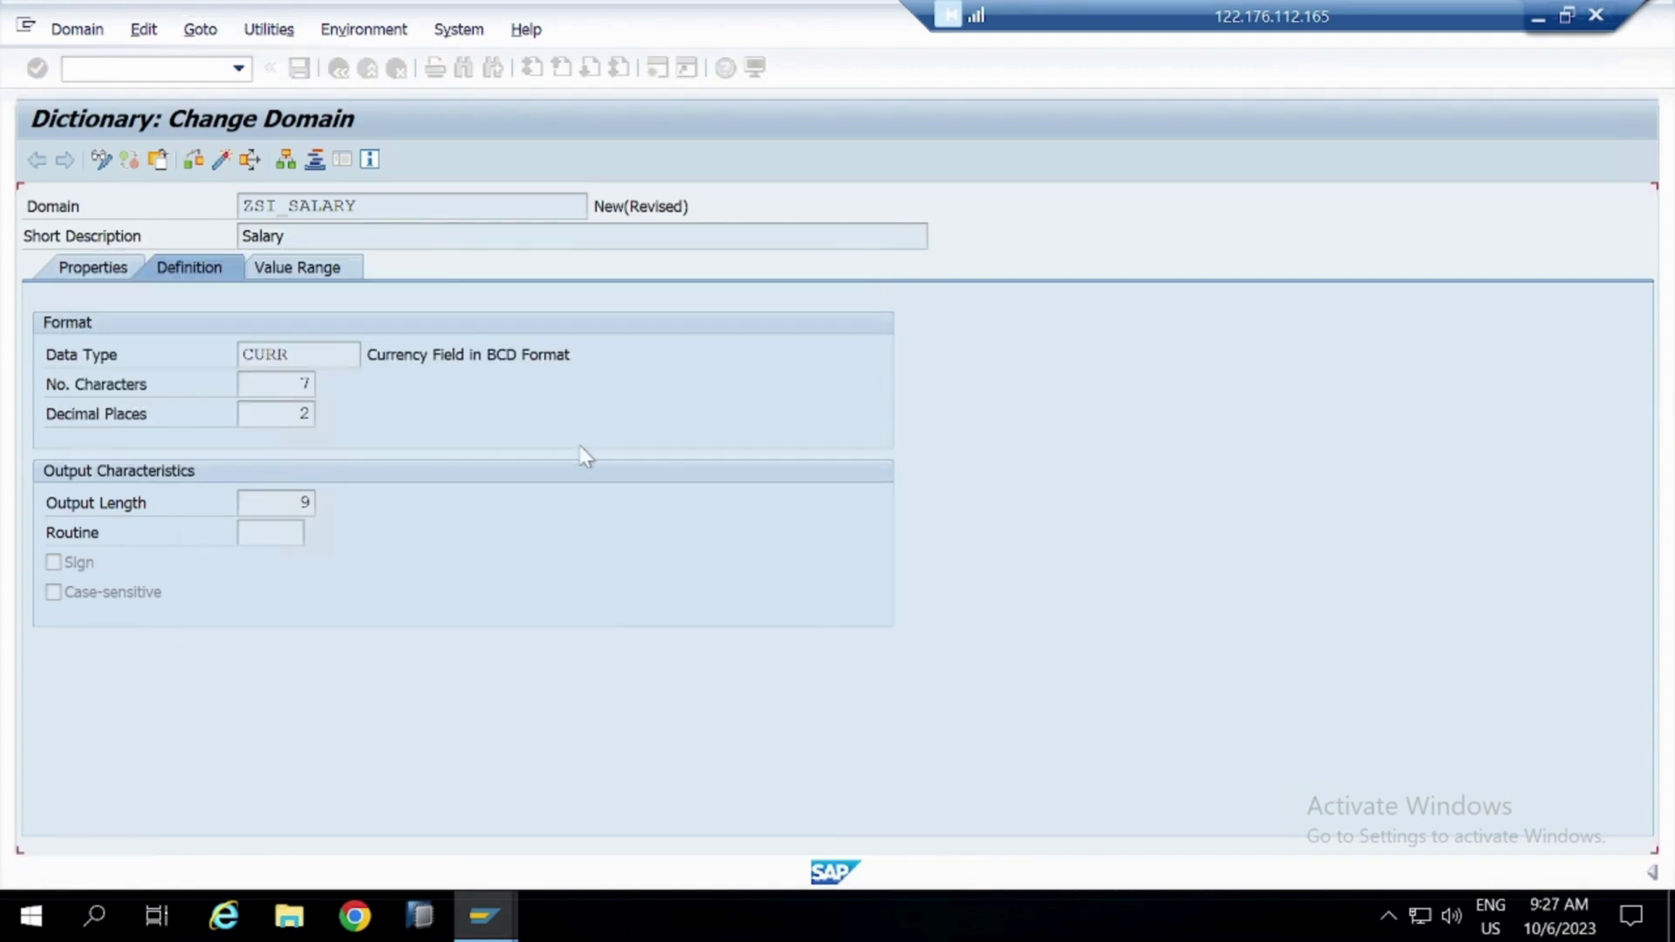
left_click(220, 161)
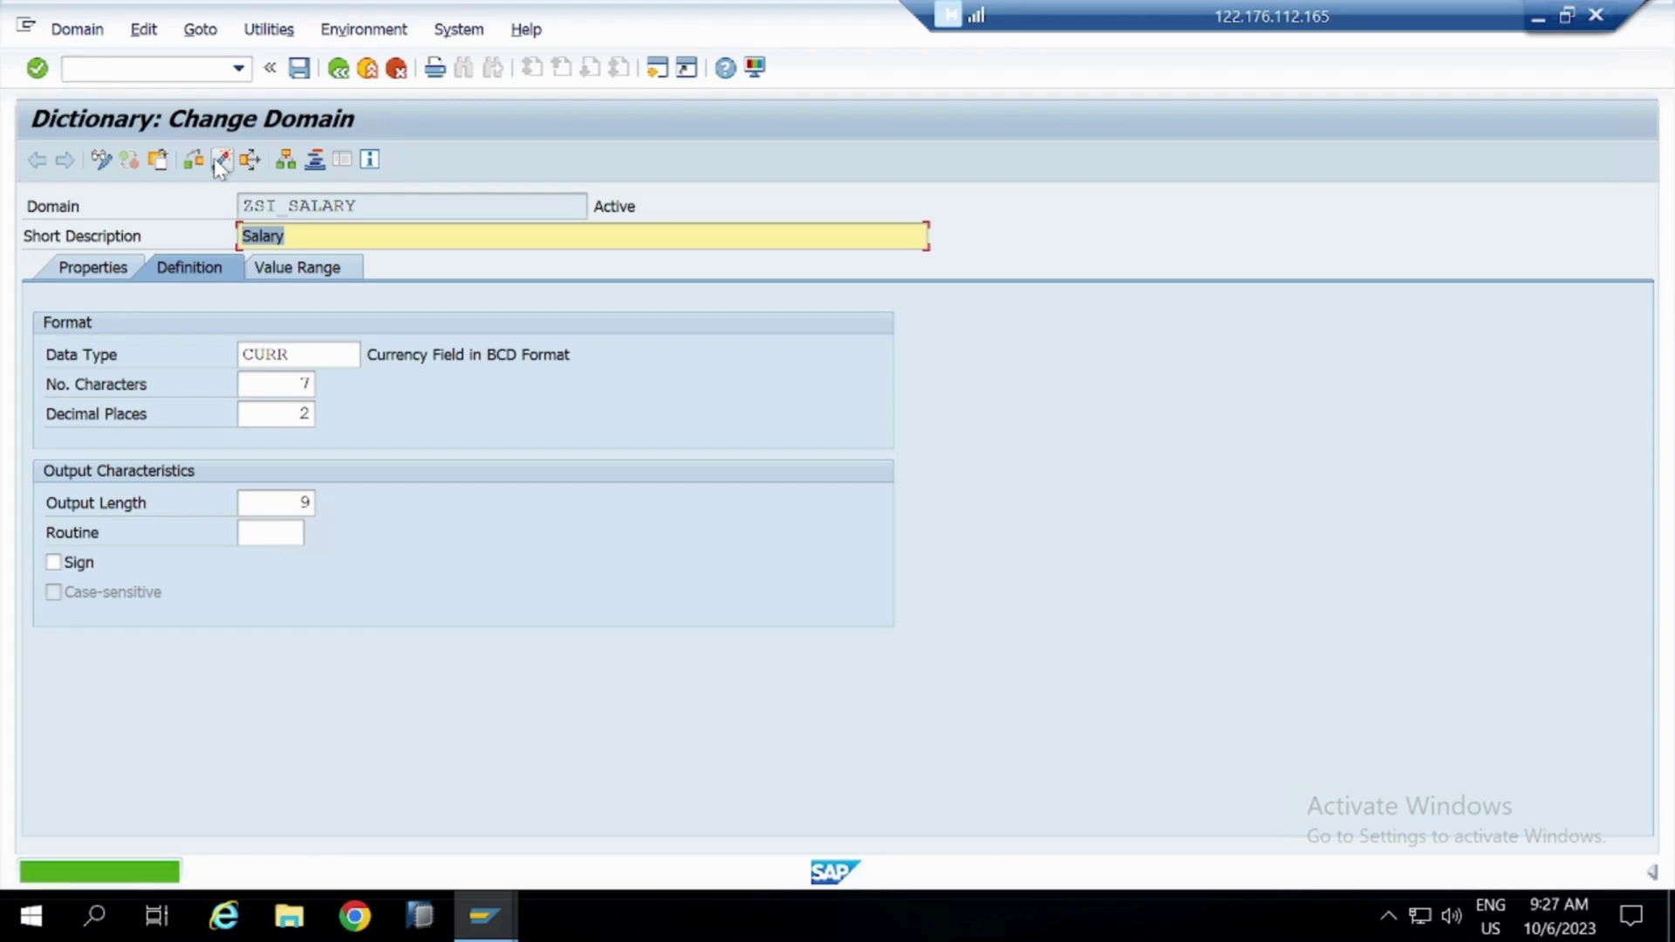
Copy the Salary domain's name into Notepad as ZSI_SALARY on a new line below ZSI_MANAGER
left_click(359, 207)
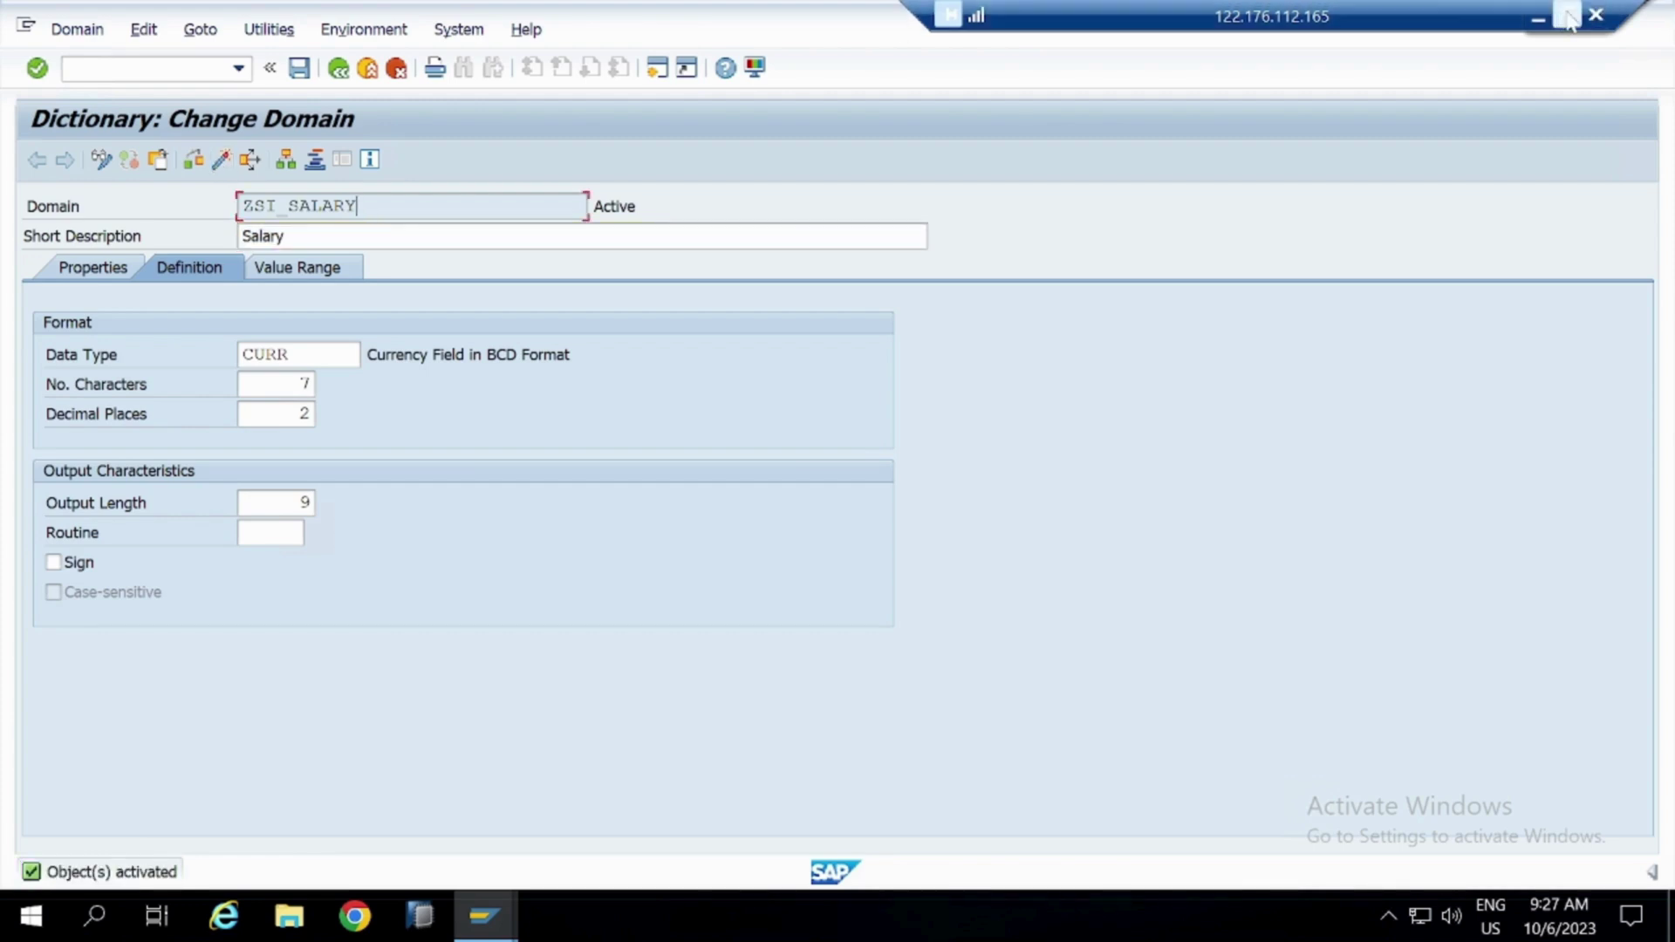
left_click(1538, 17)
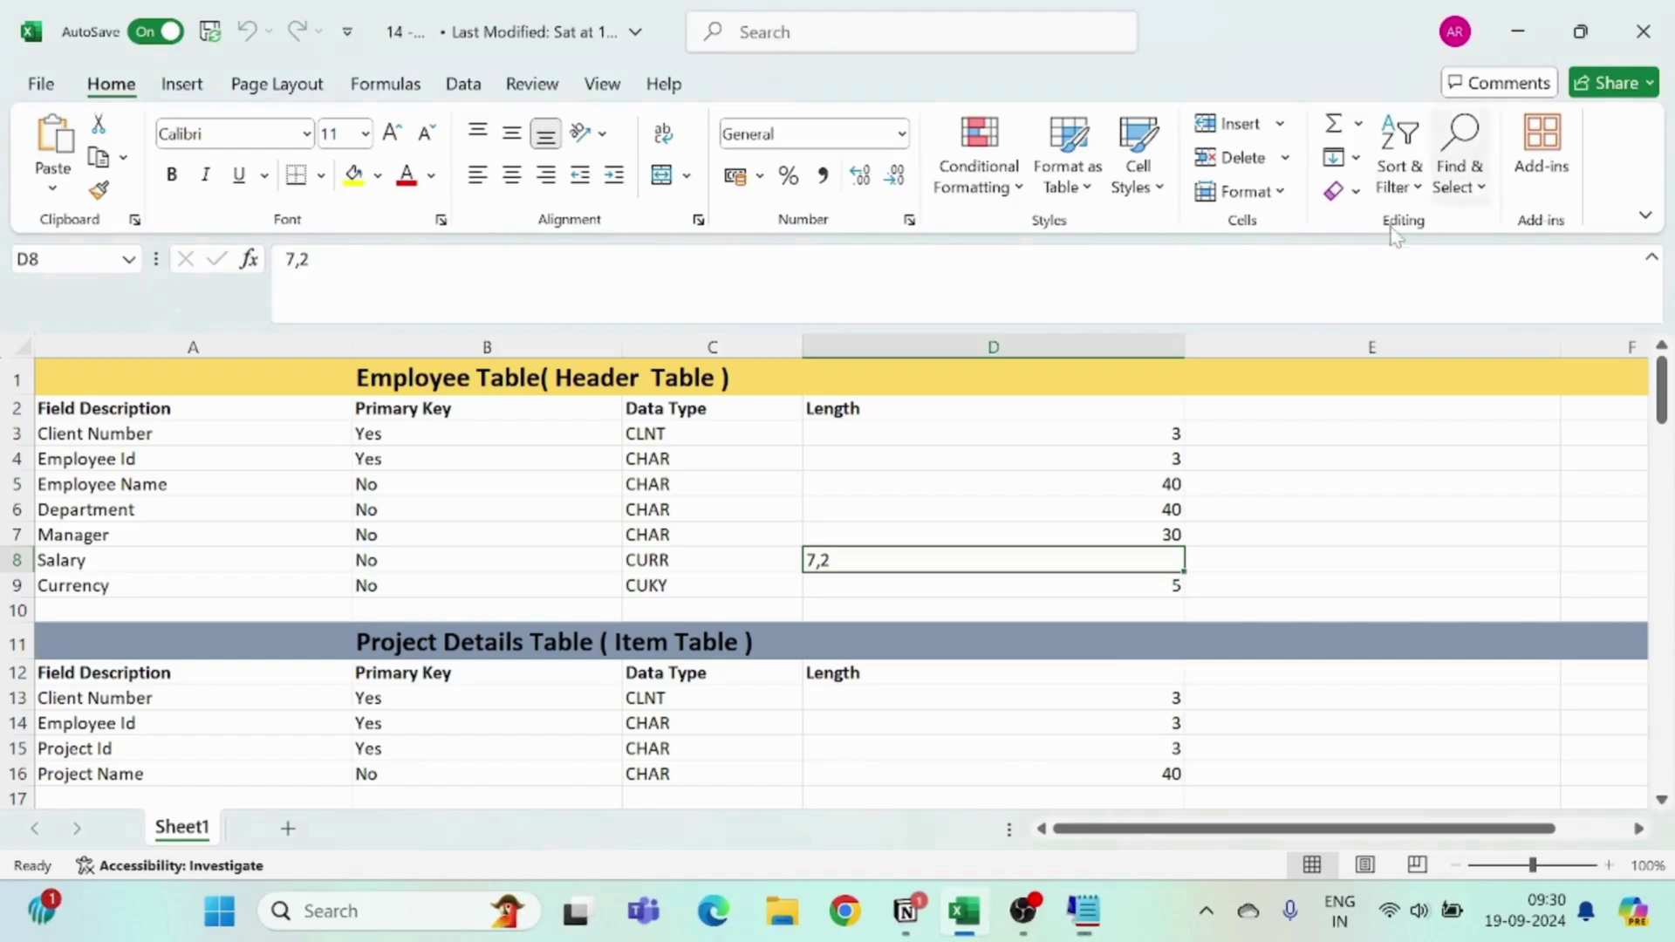
left_click(1084, 911)
key("Return")
type("ZSI_SALARY")
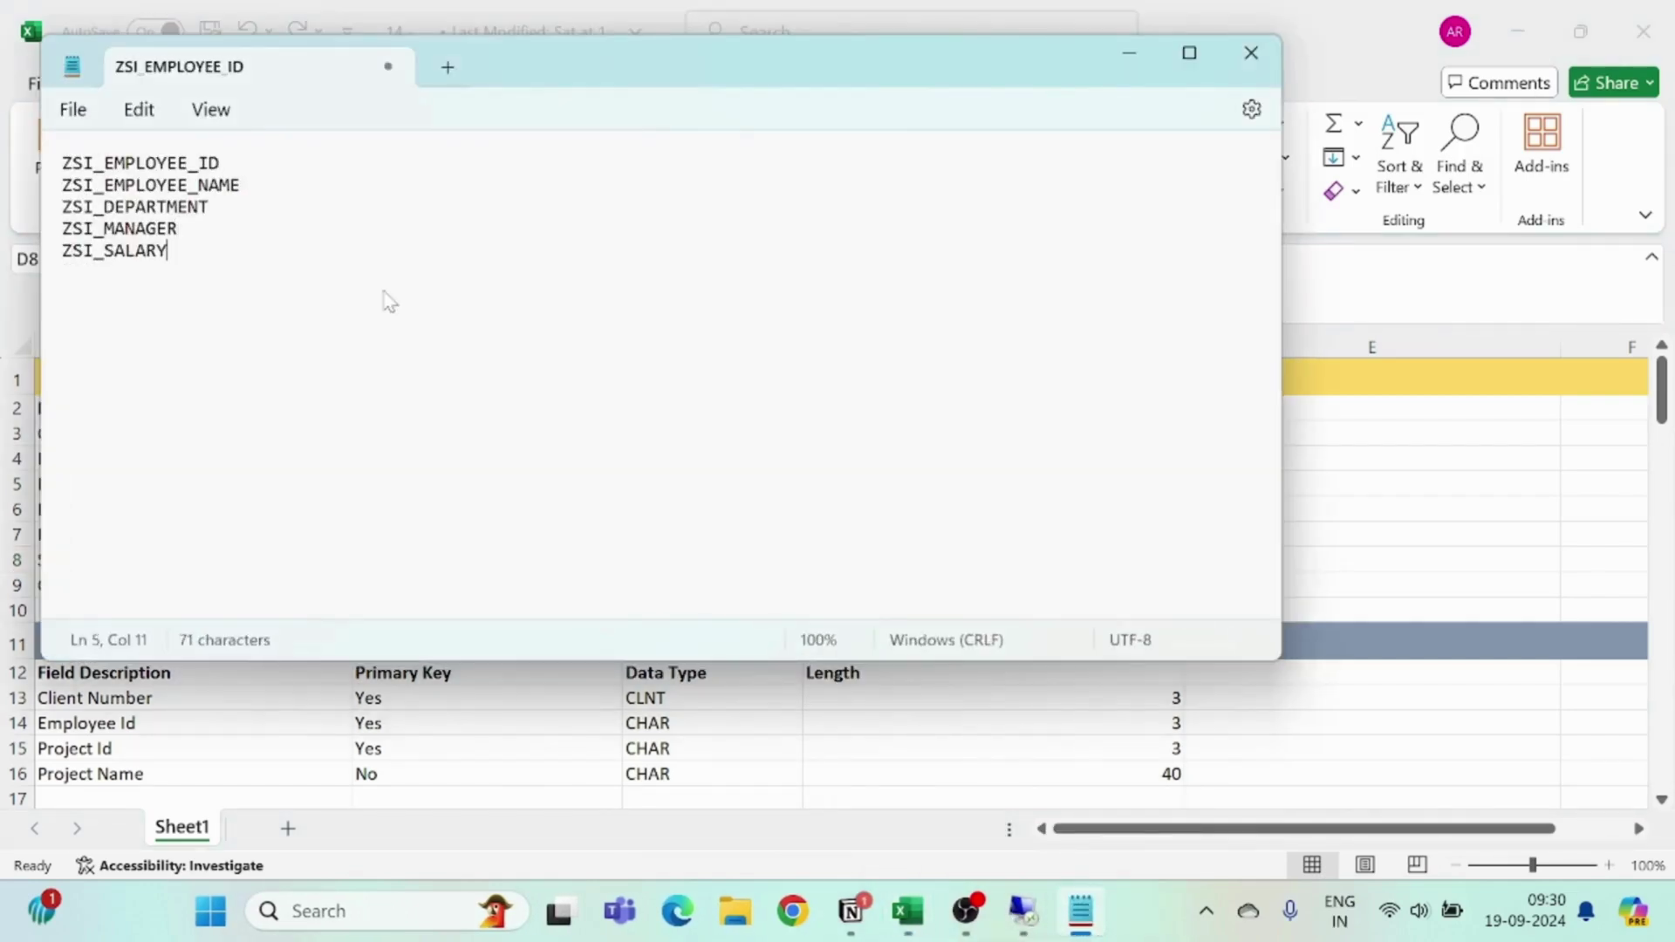
left_click(1127, 54)
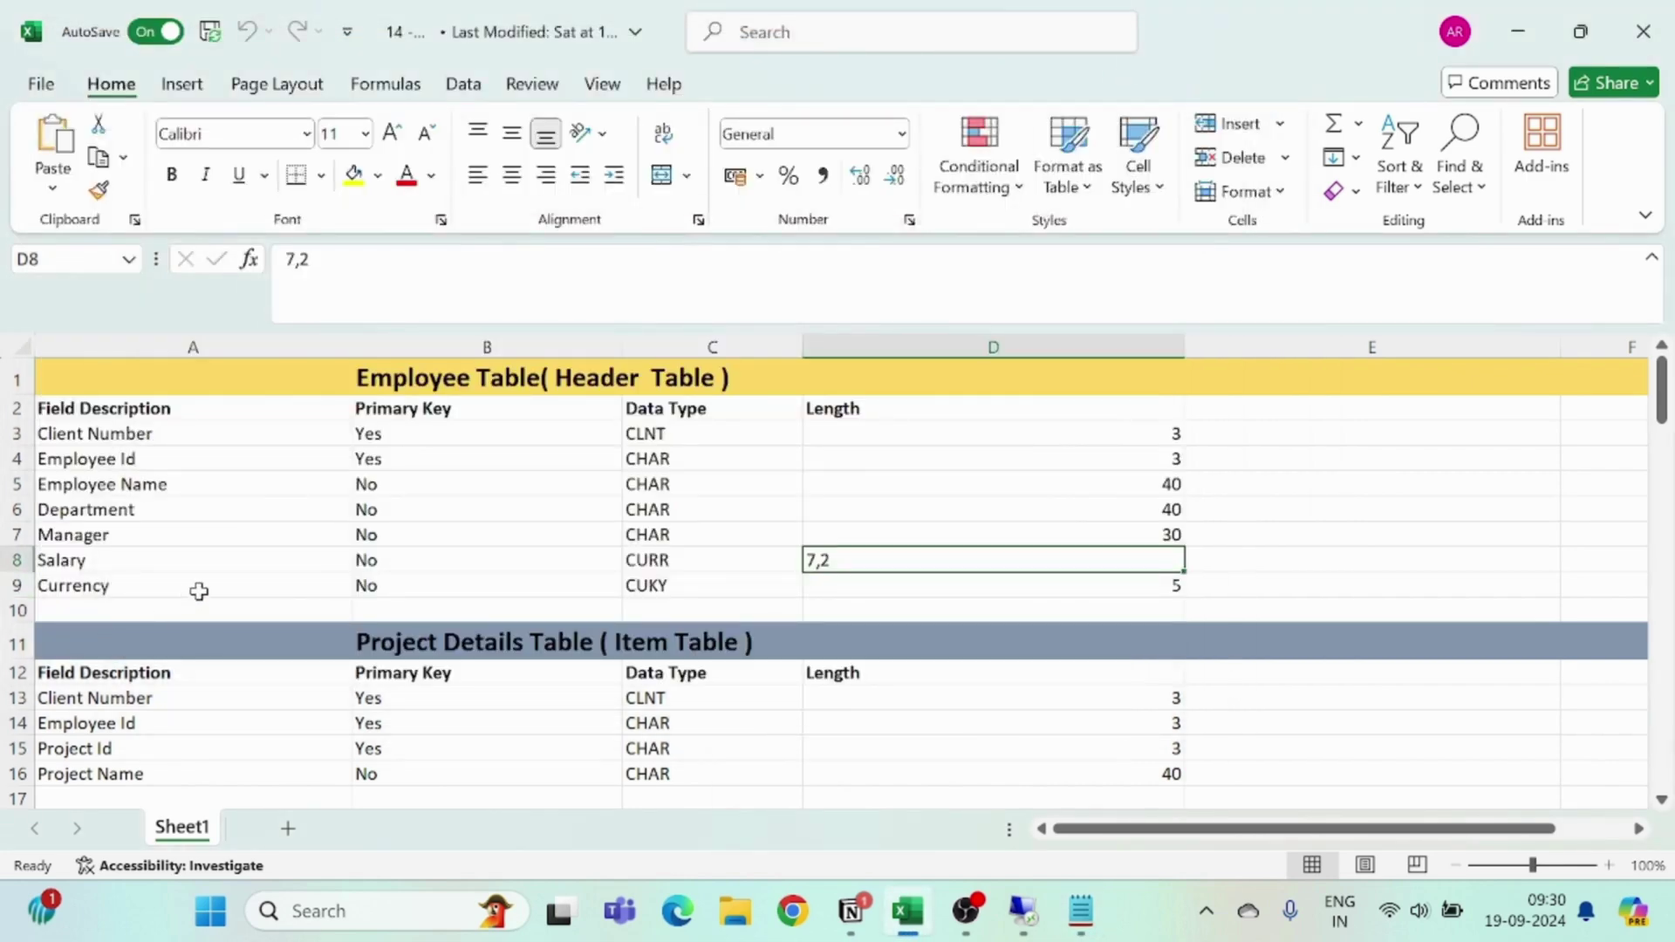
Check the data type and length specified for the Currency field in the Excel employee table
left_click(695, 592)
left_click(1057, 593)
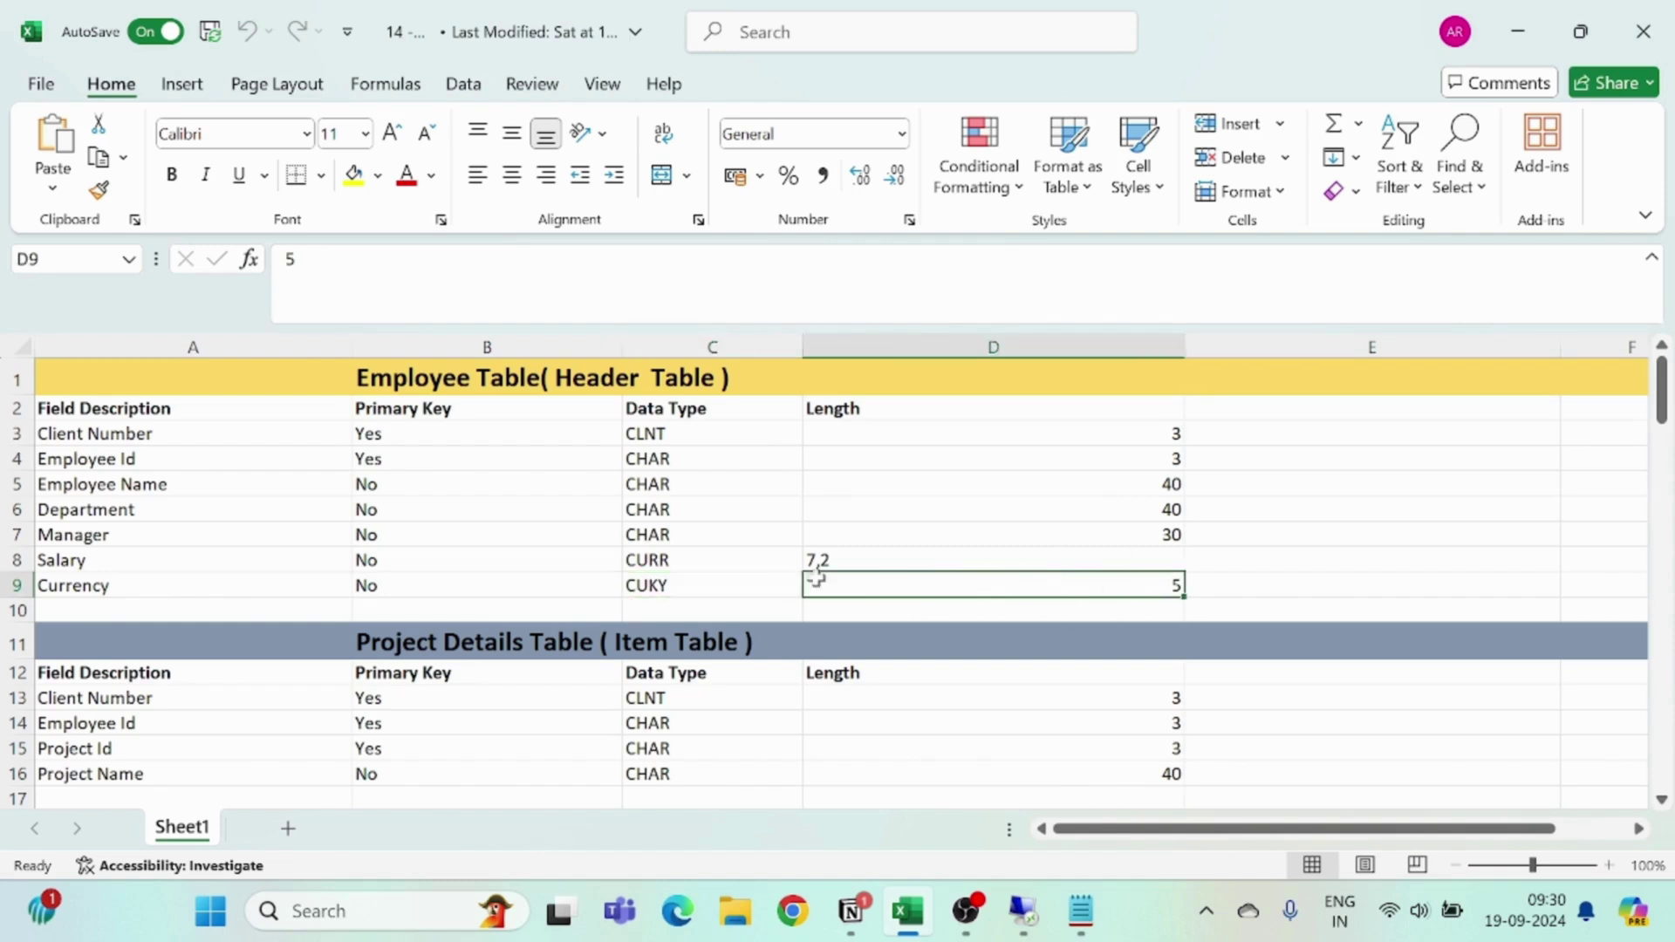
left_click(687, 592)
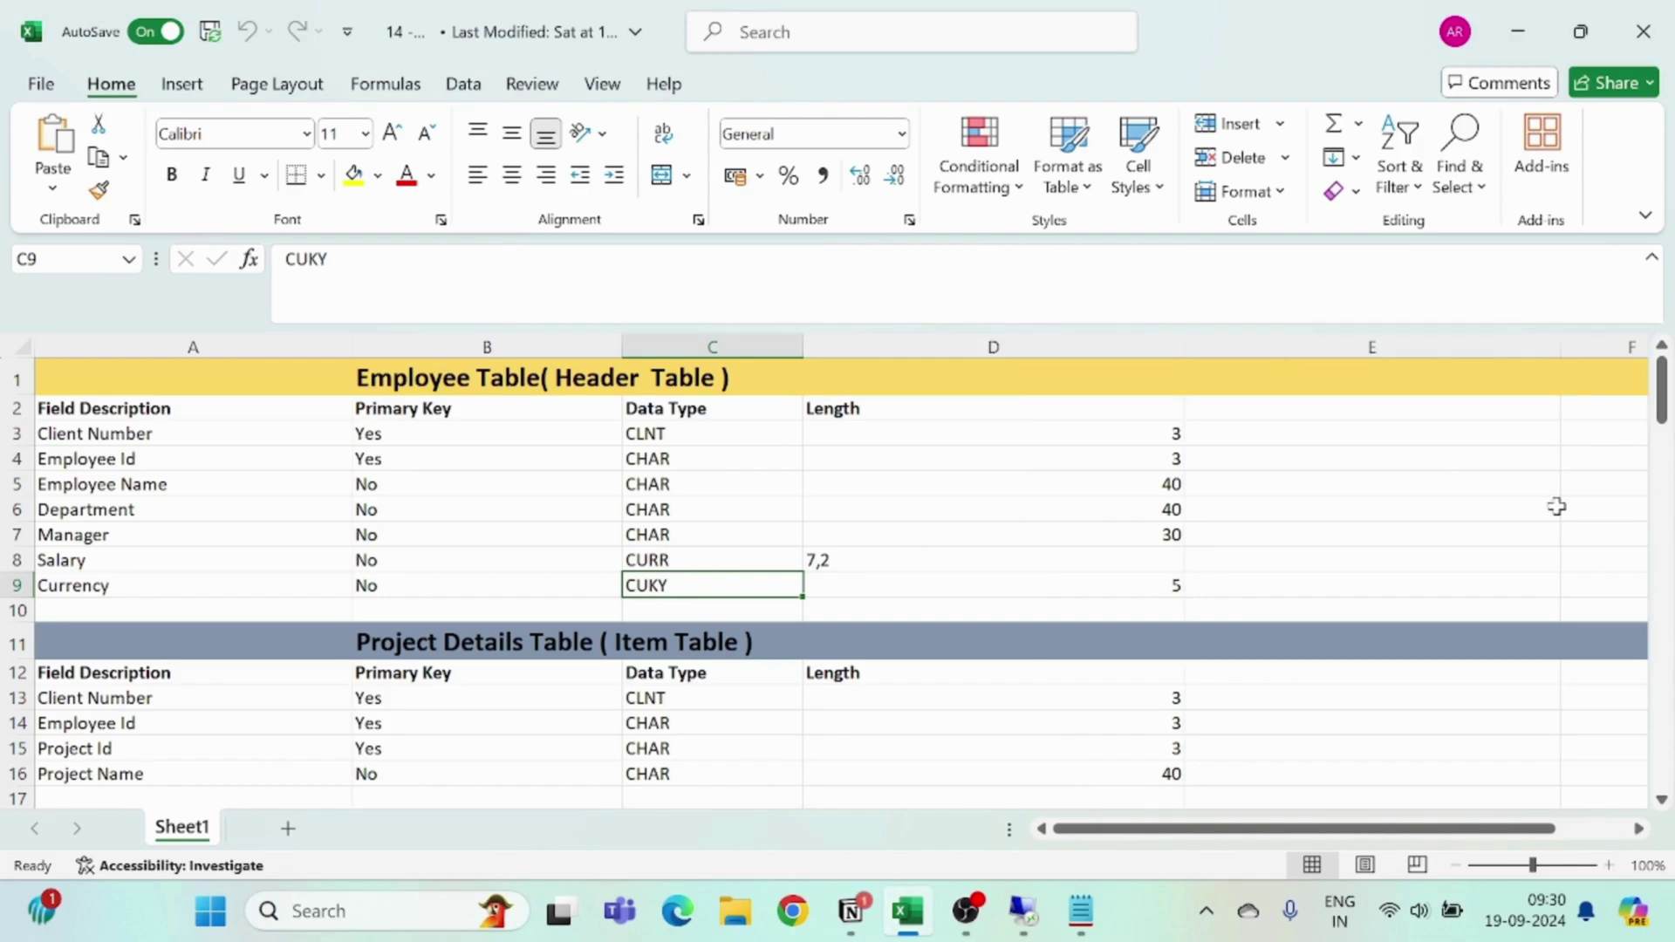
left_click(1119, 587)
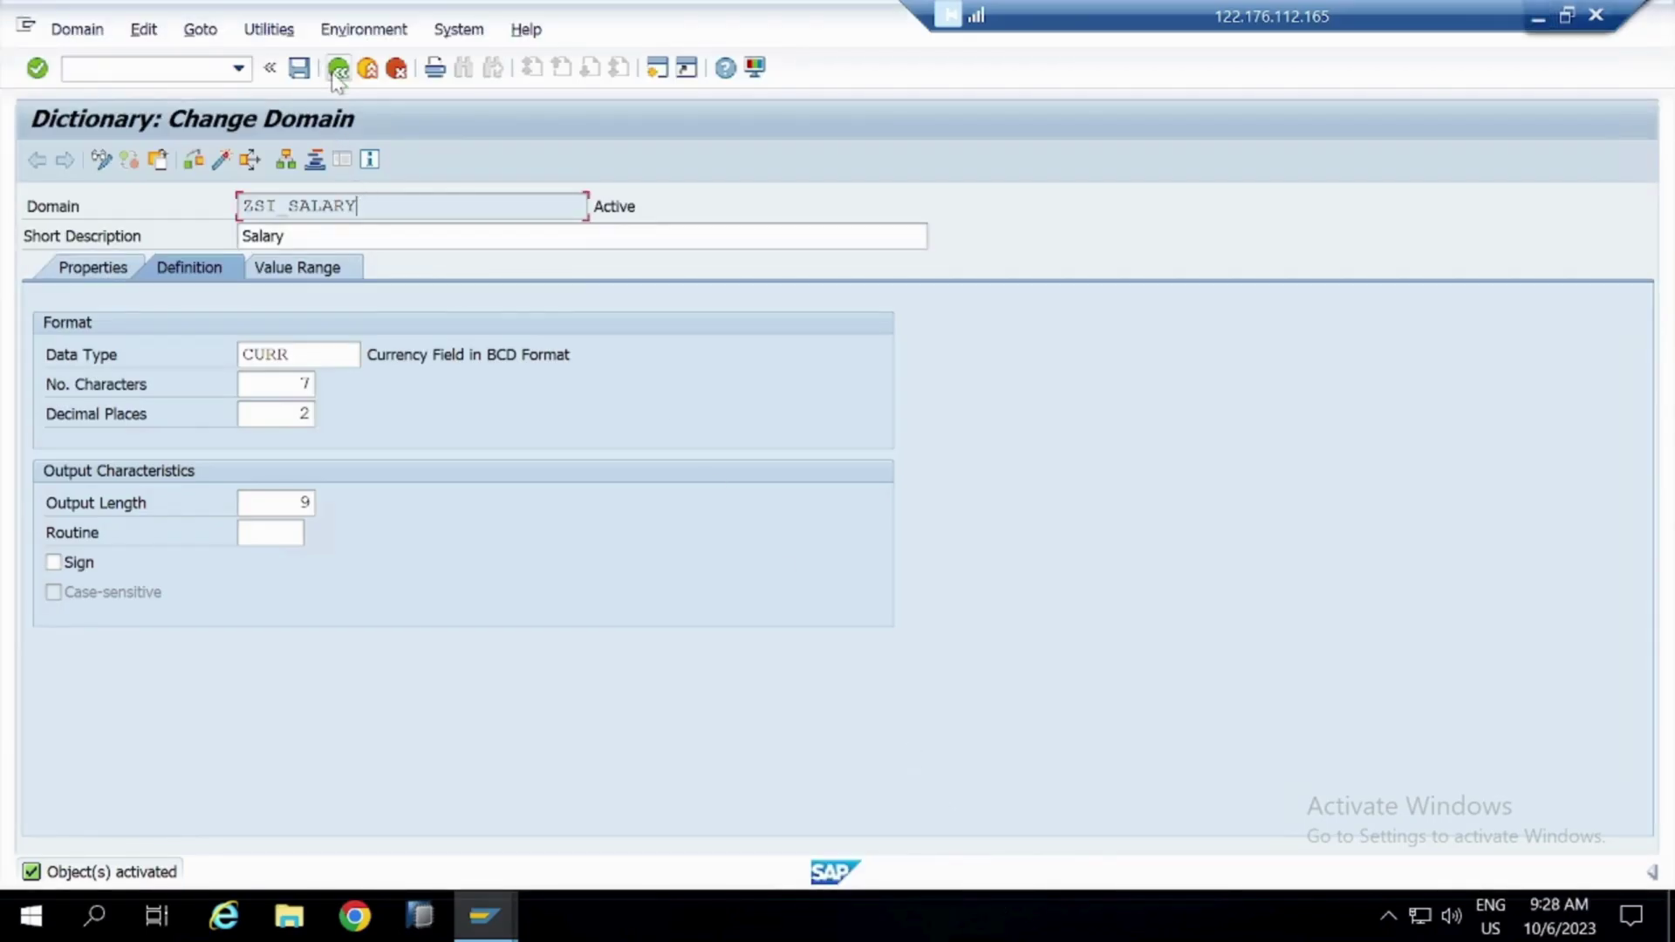
Return to the dictionary's initial screen and start creating a domain named ZSI_CURRENCY
left_click(337, 70)
left_click(404, 444)
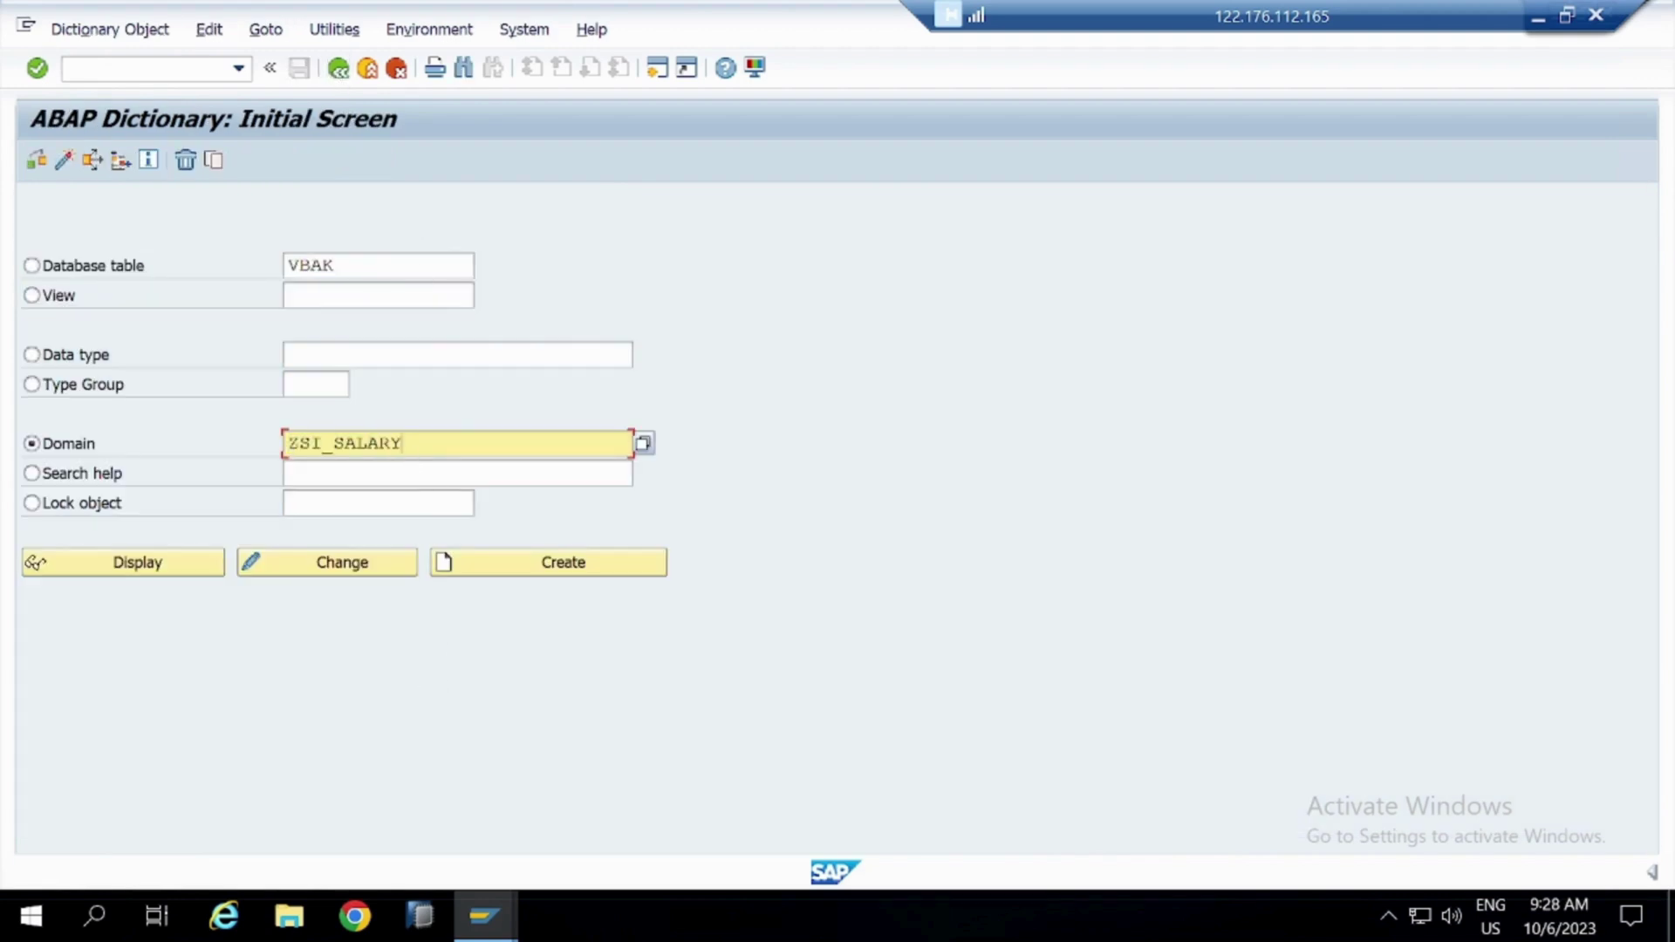
key("BackSpace")
key("BackSpace")
key("BackSpace")
key("BackSpace")
key("BackSpace")
key("BackSpace")
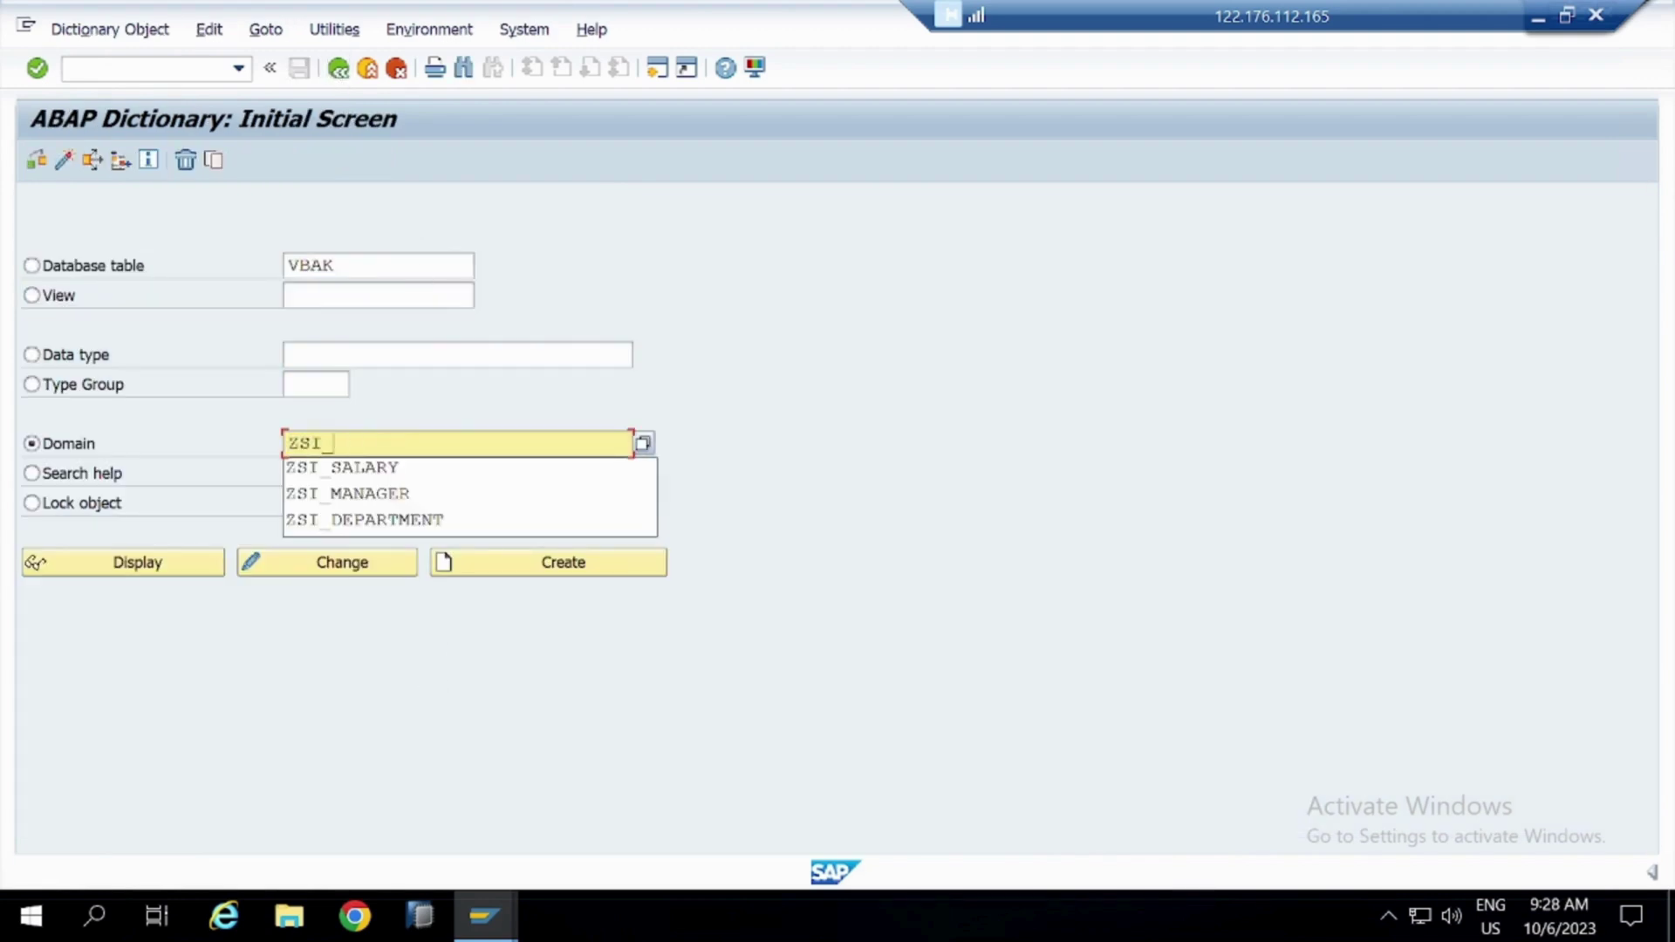
type("CURRENCY")
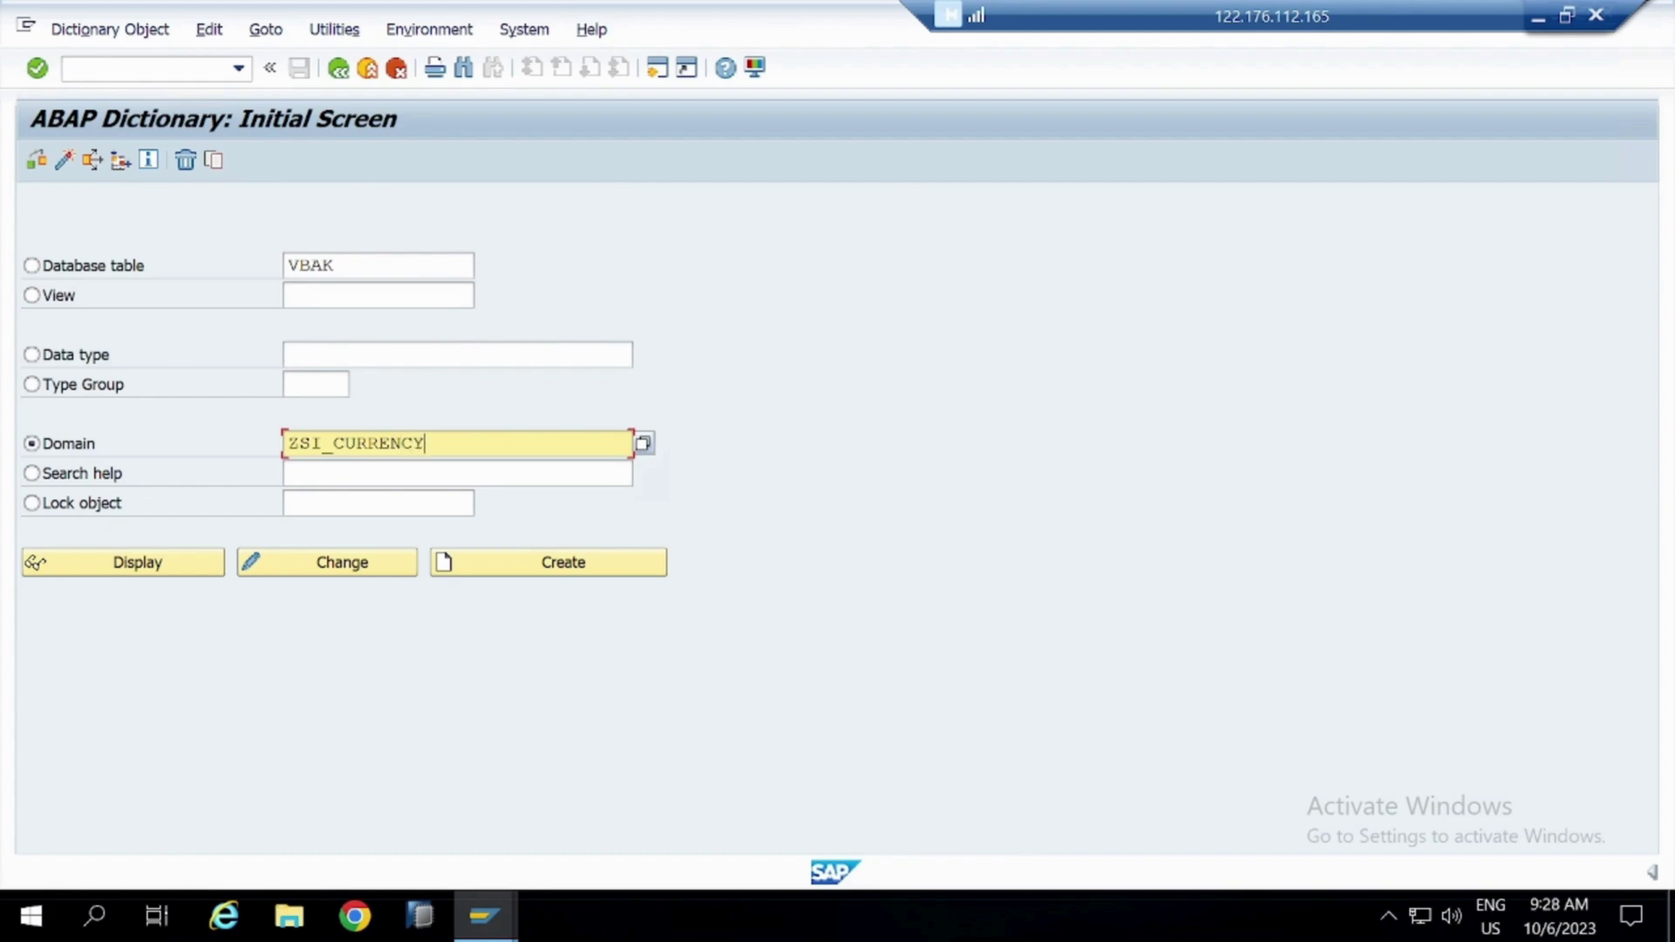
left_click(538, 566)
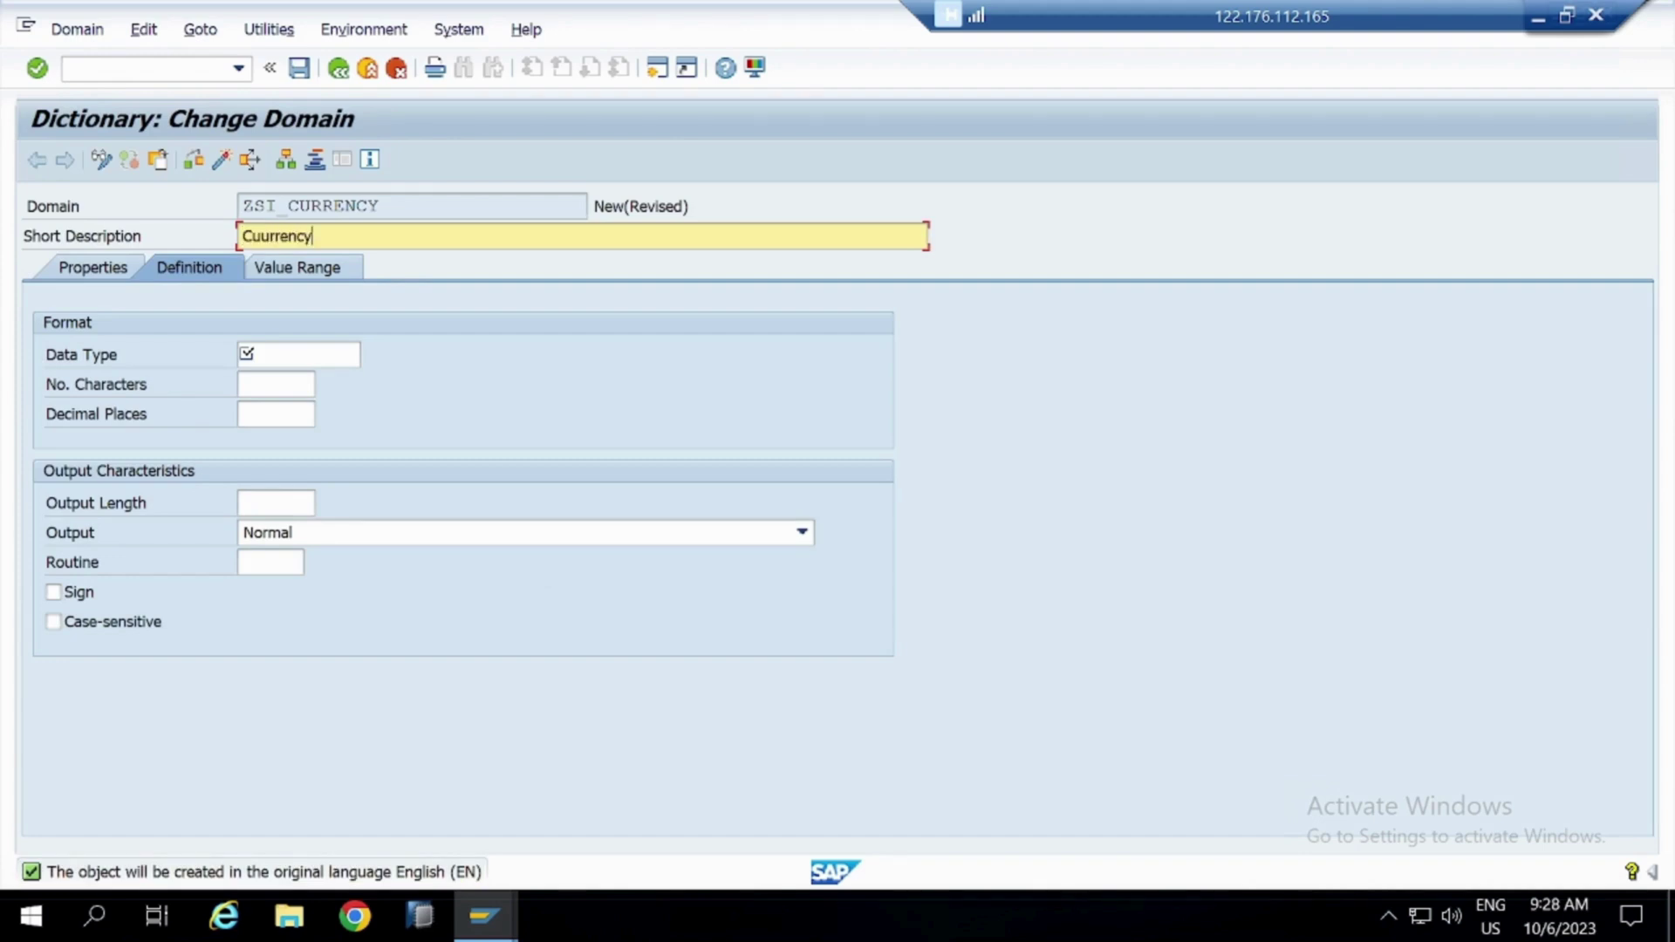
Give the domain the short description "Cuurrency" and choose the data type CUKY for it
type("Cuurrency")
key("Tab")
left_click(370, 355)
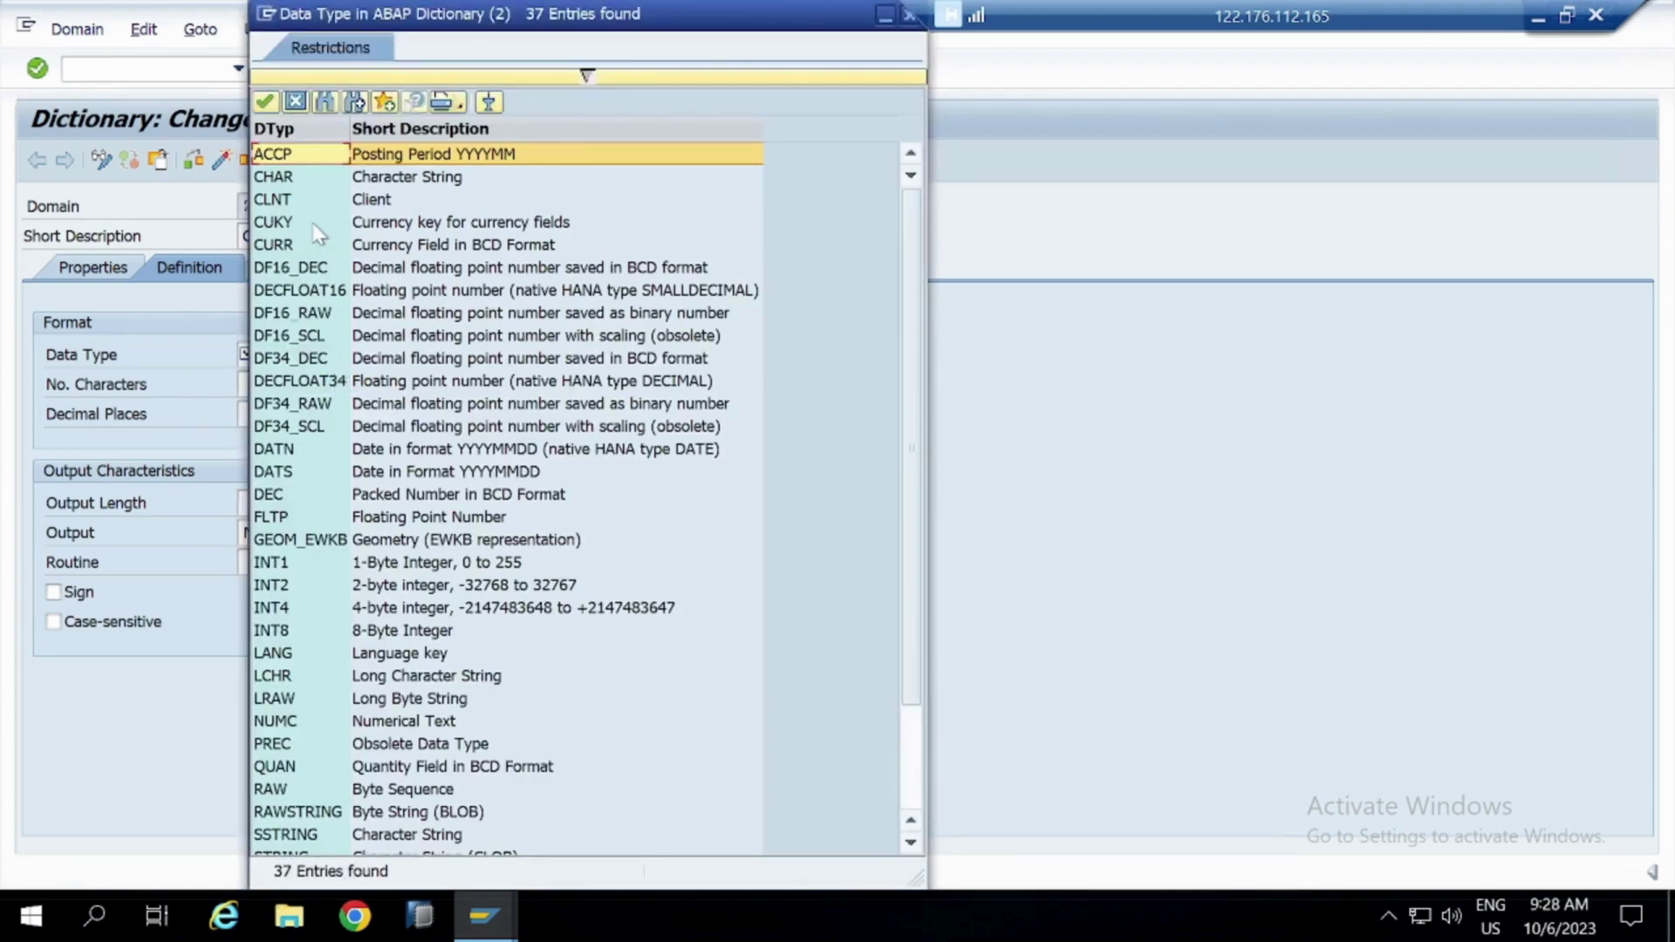
double_click(318, 224)
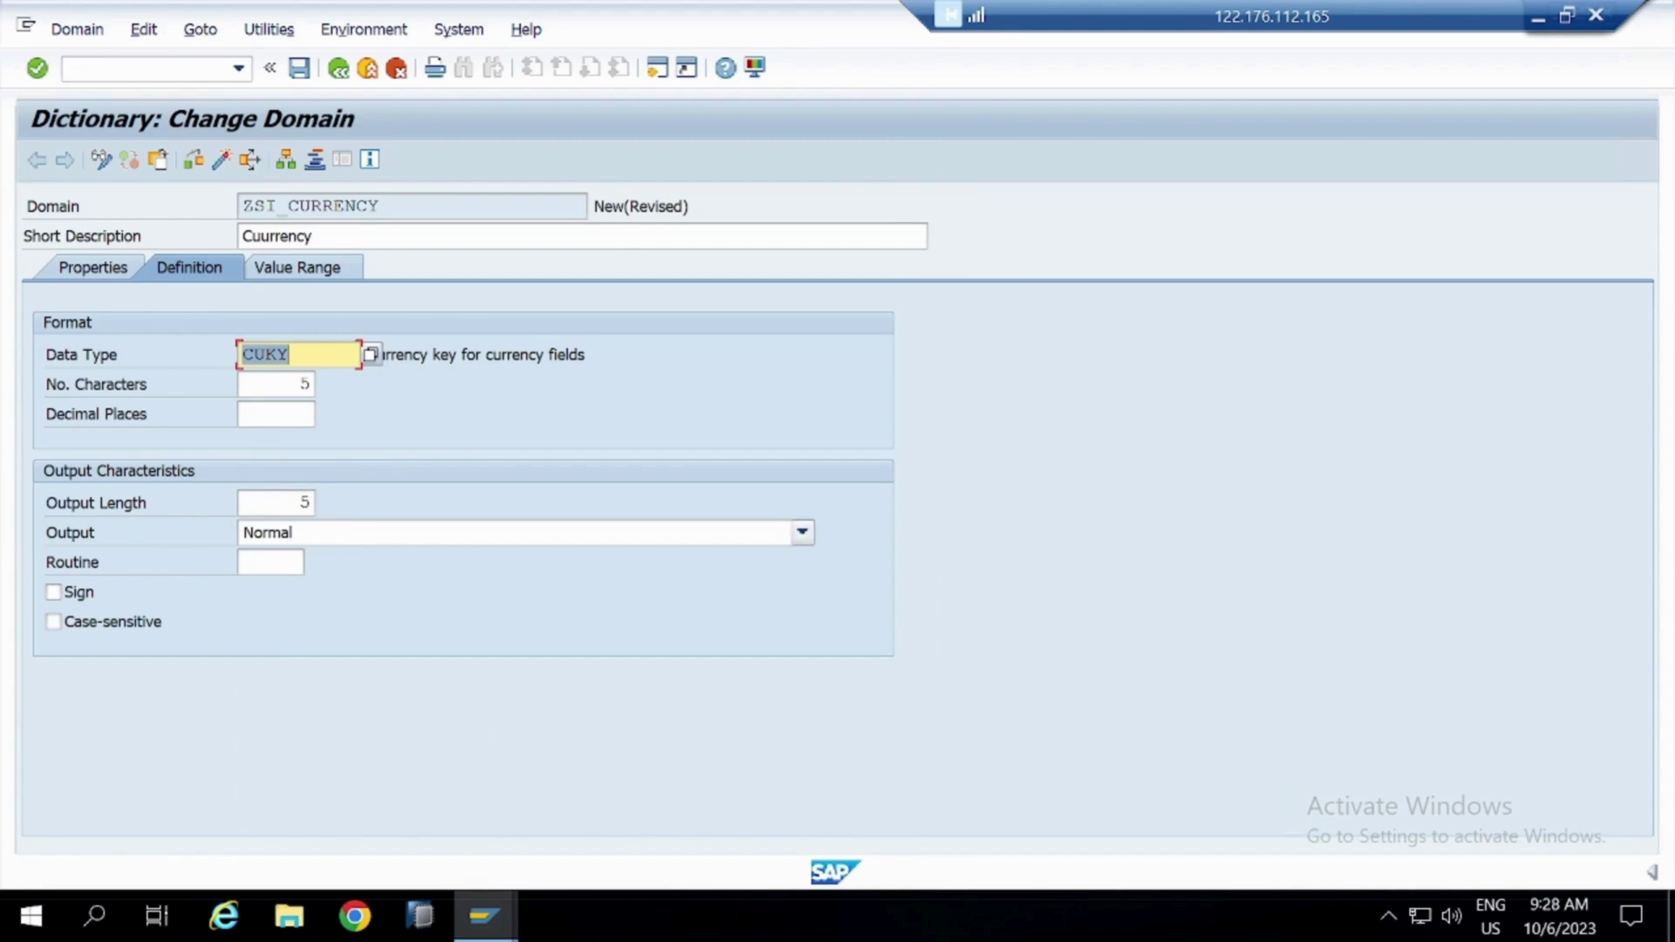
Save the Currency domain in the proposed package under the proposed workbench request and activate it
left_click(299, 67)
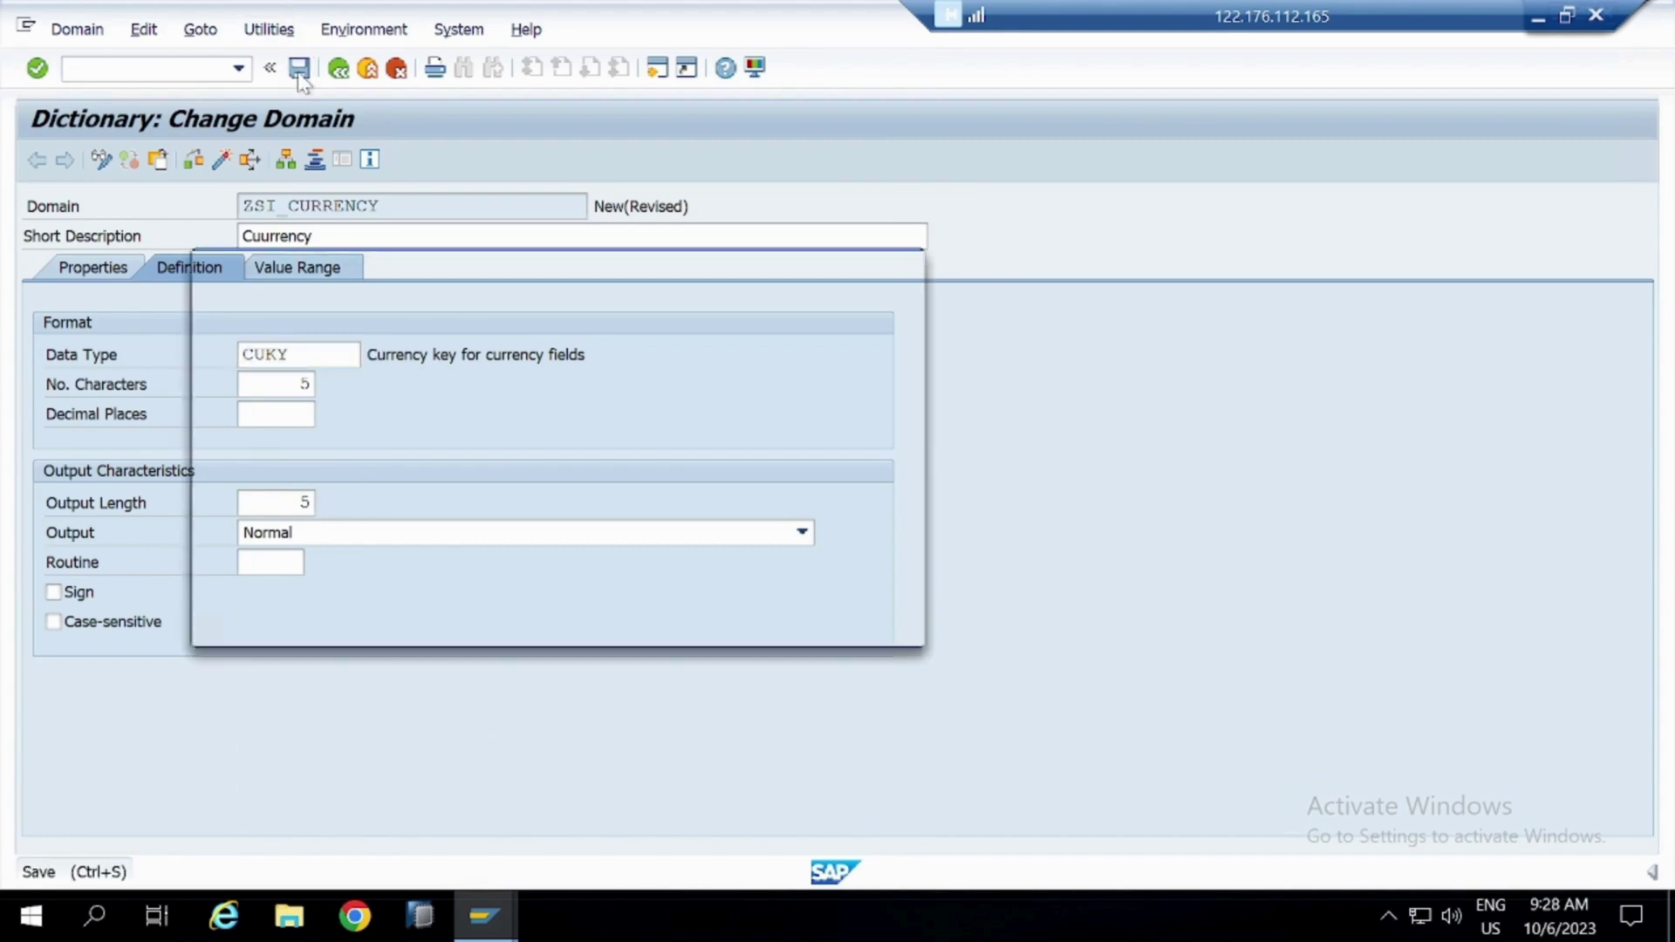
left_click(592, 625)
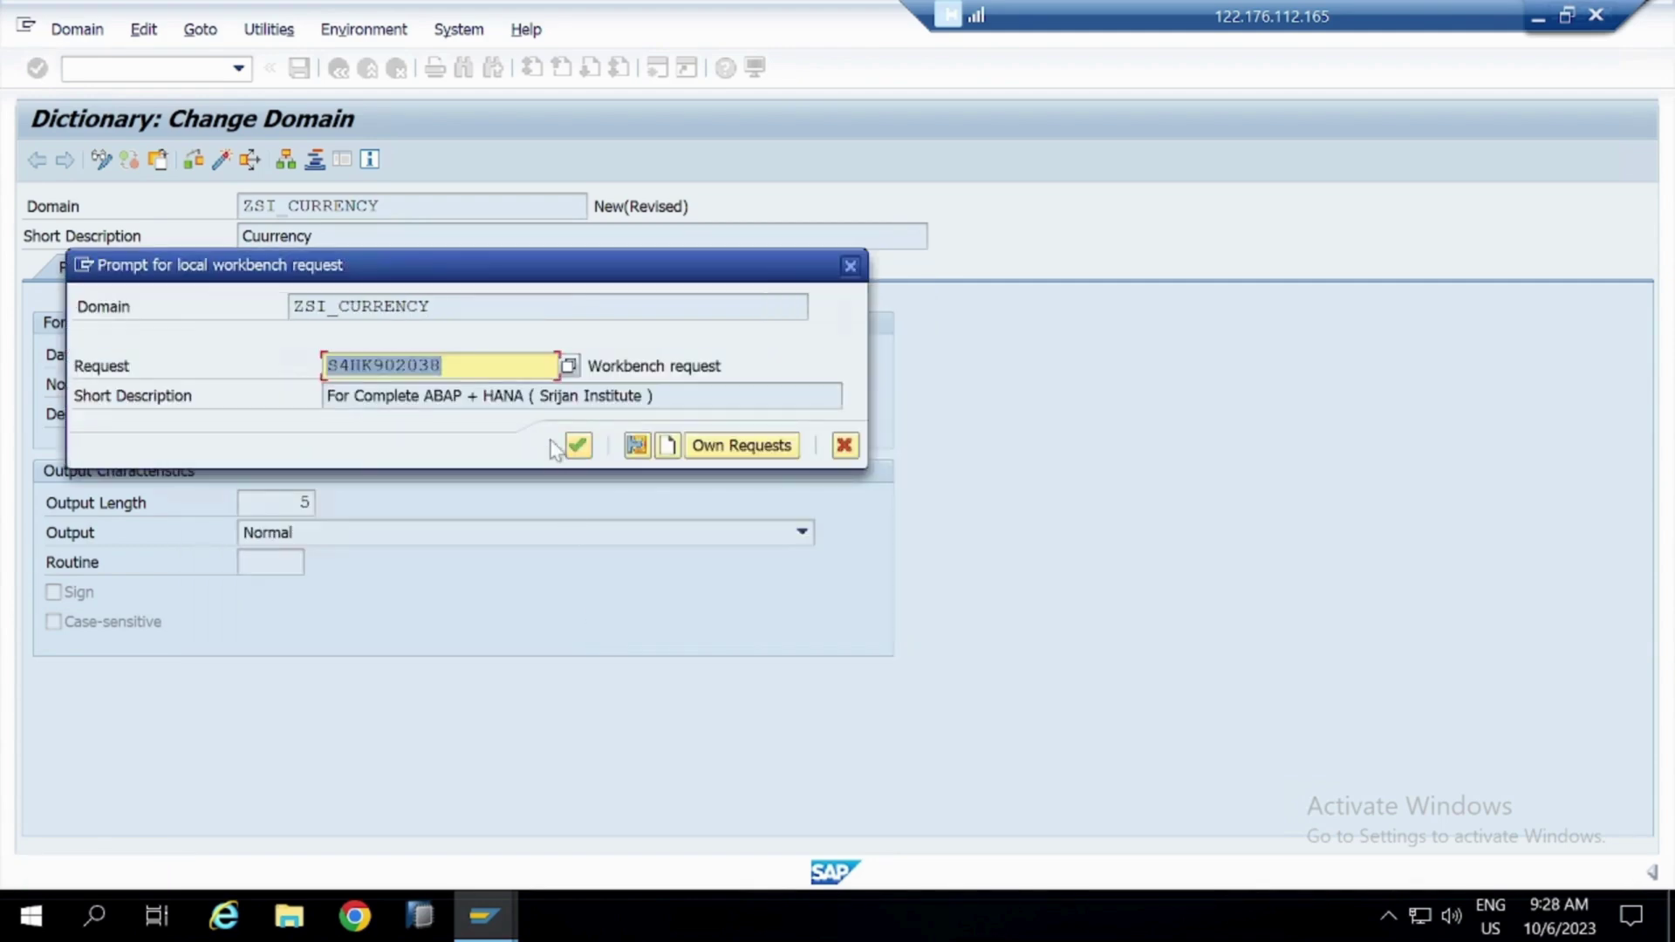
left_click(578, 447)
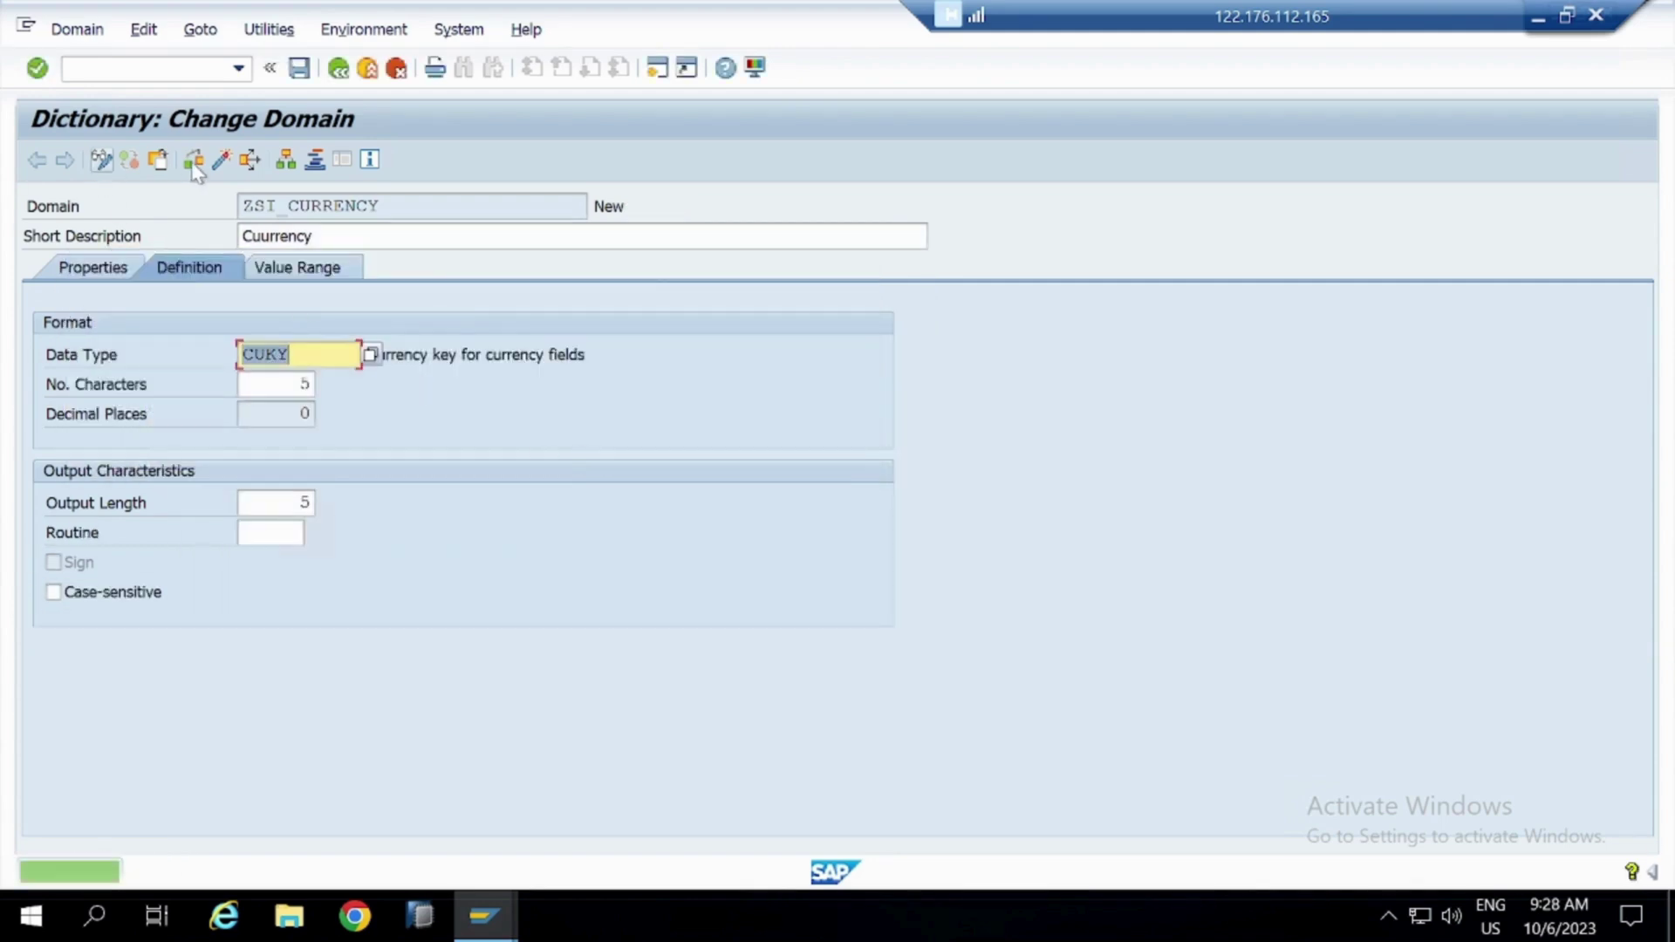
left_click(221, 160)
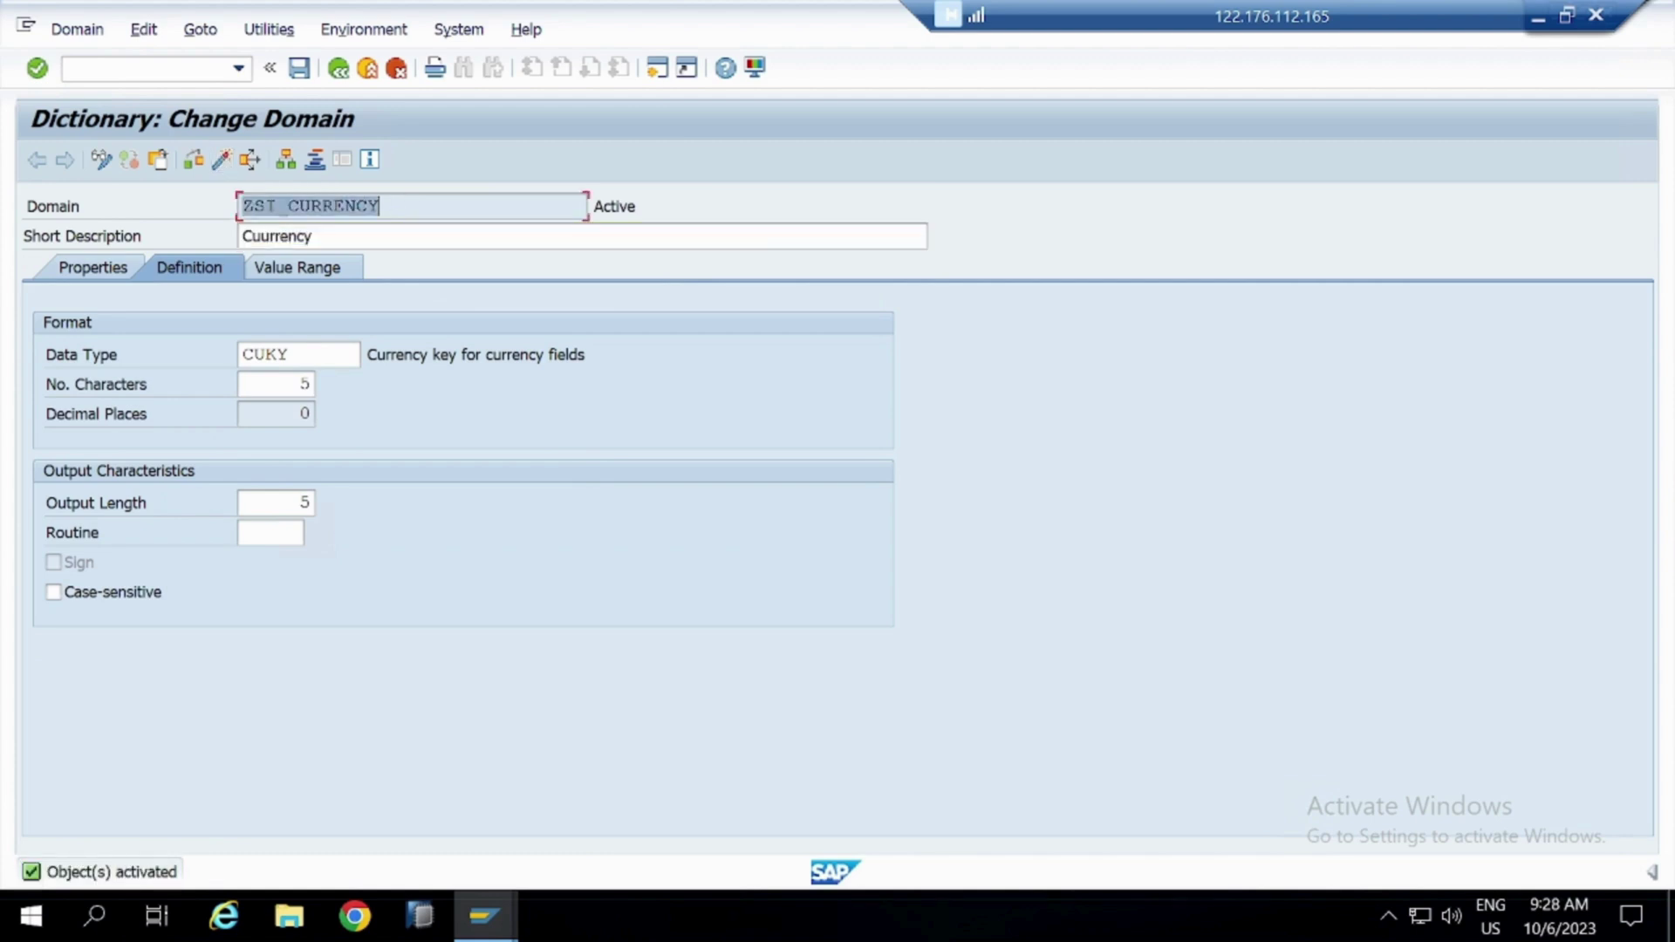
Record the Currency domain's name in Notepad as ZSI_CURRENCY on a new line below ZSI_SALARY
left_click(1538, 16)
left_click(1091, 921)
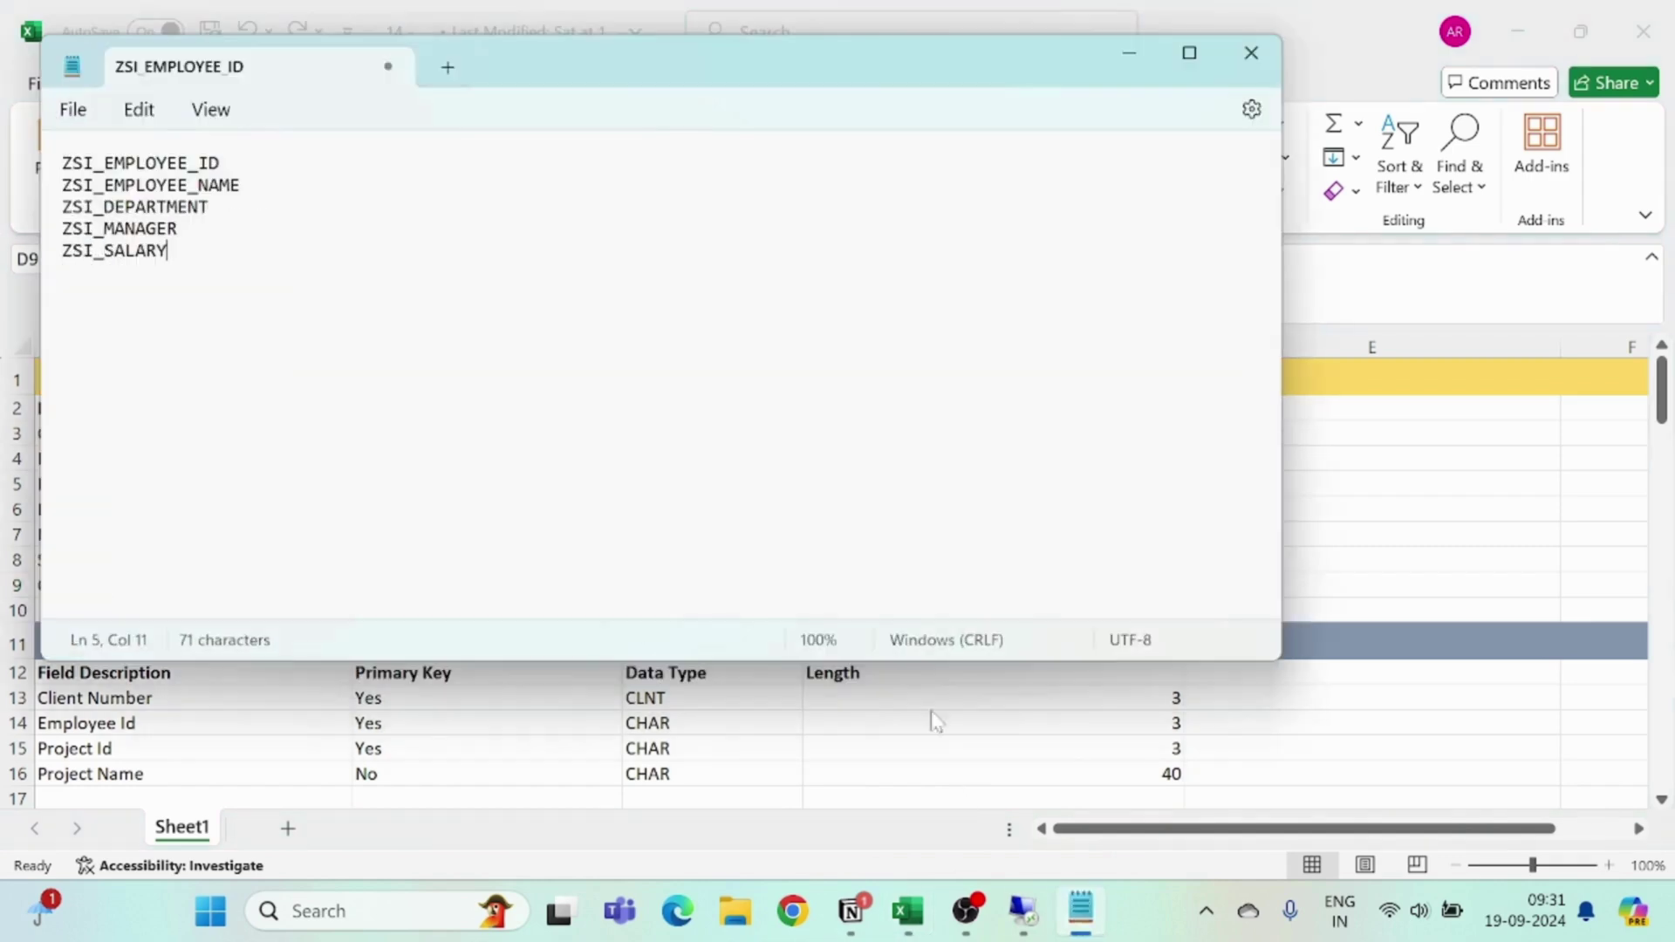
key("Return")
type("ZSI_CURRENCY")
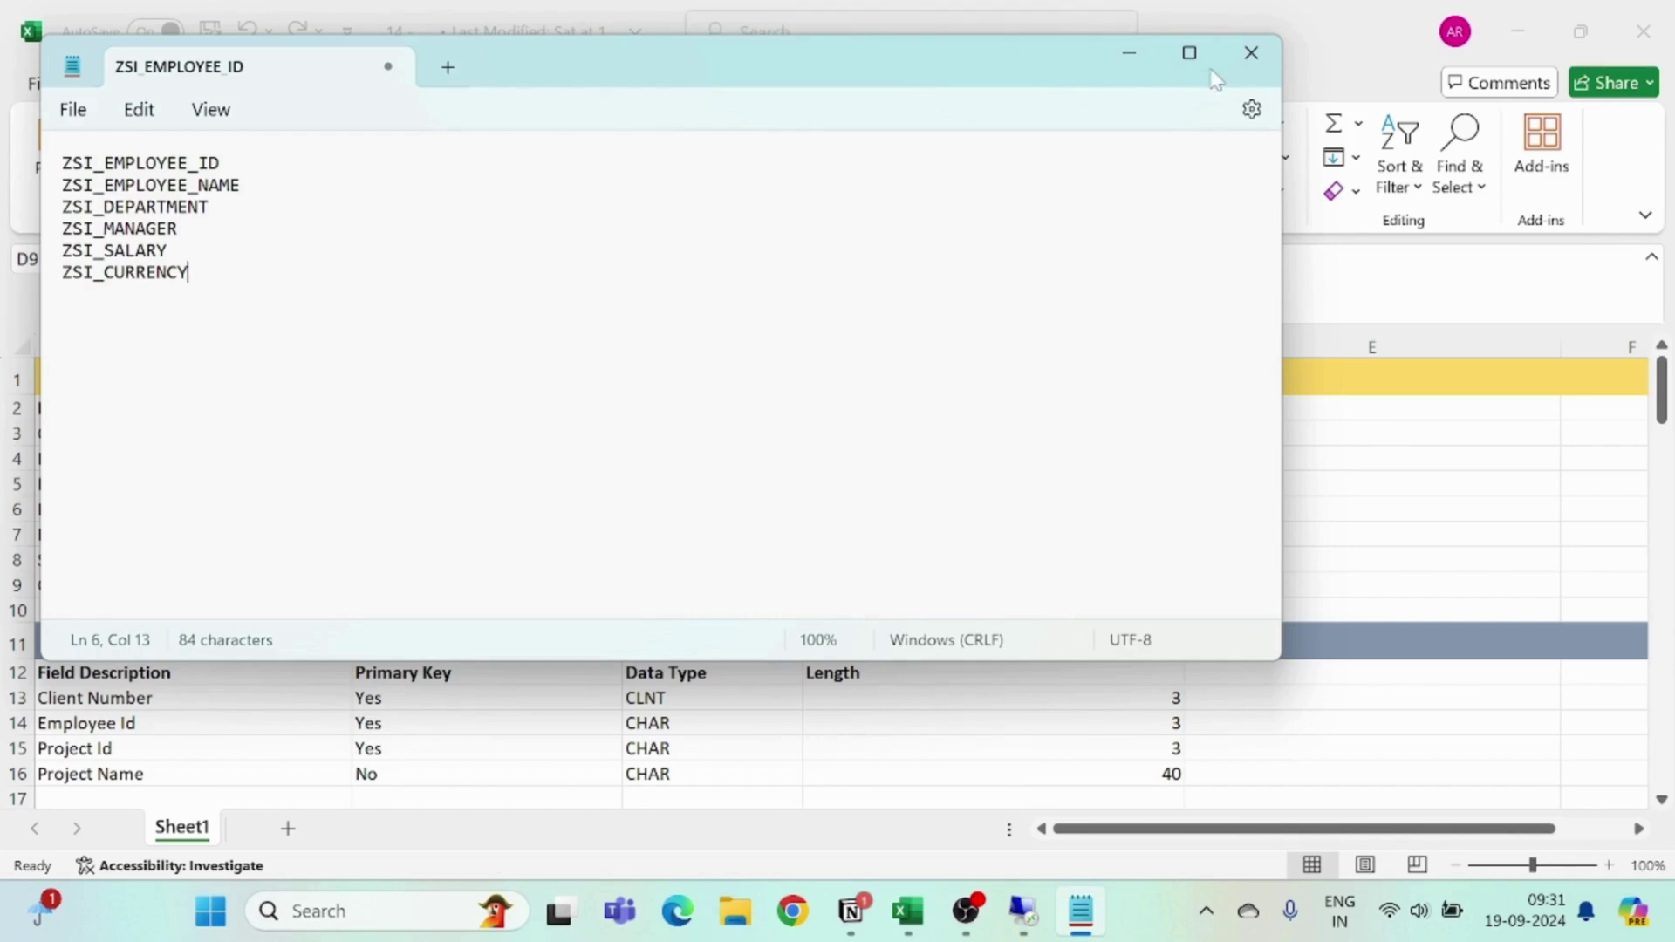
left_click(1131, 54)
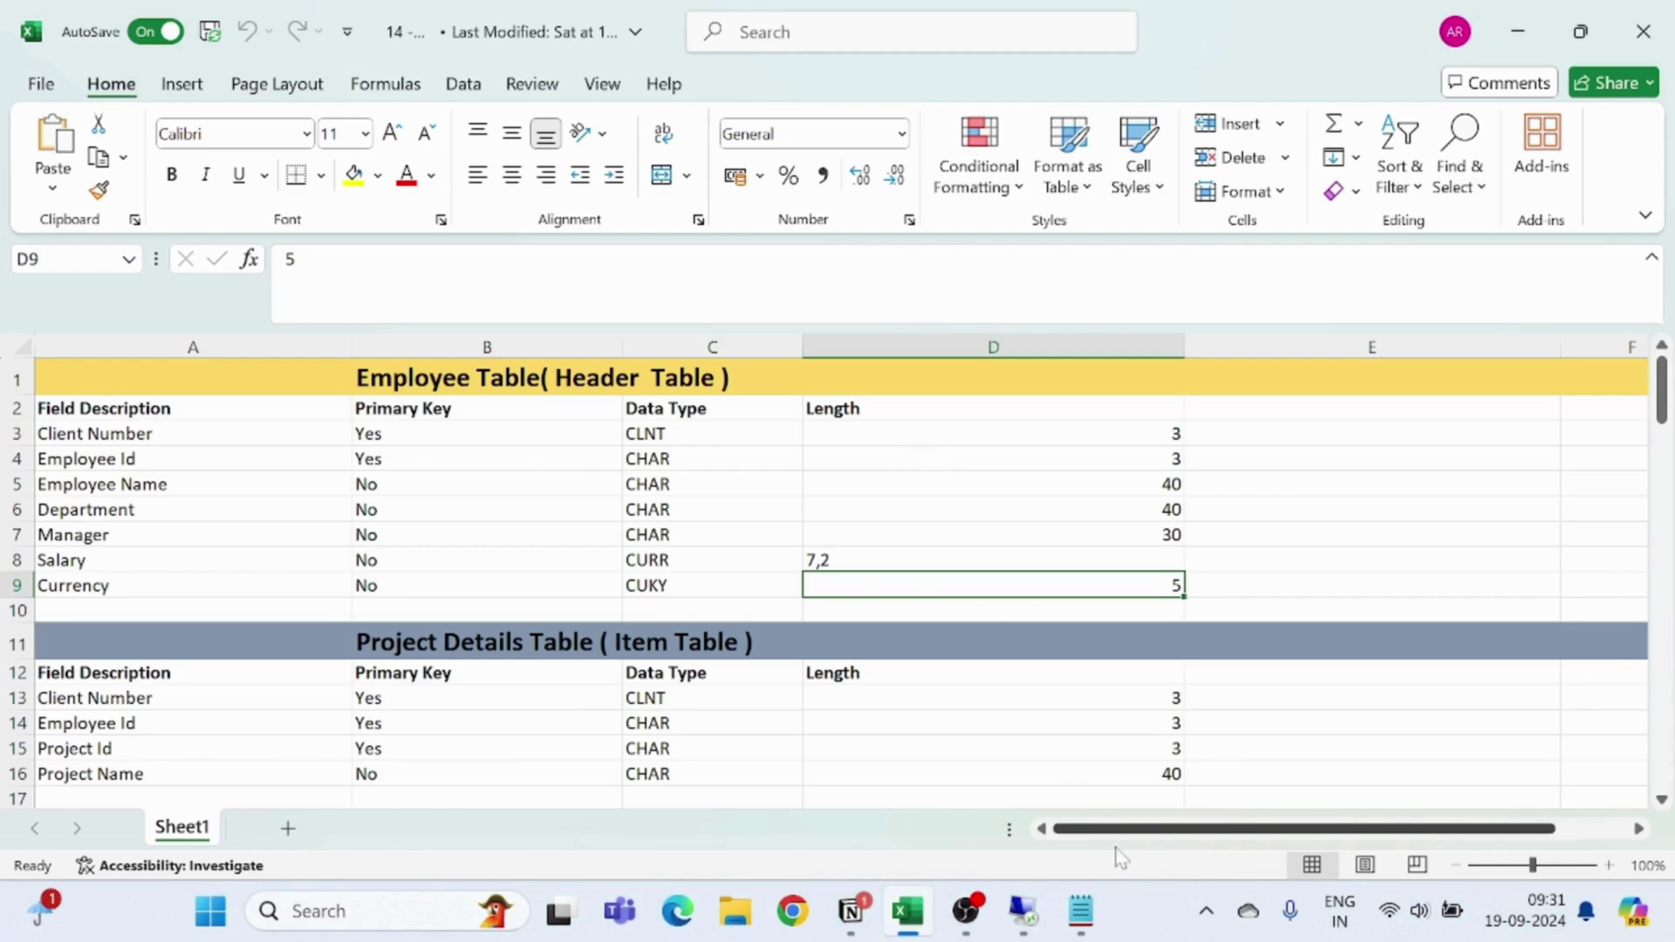
Back in SAP, create a data element named ZSI_DATA_ELEMENT_EMPLOYEE_ID with the short description "Employee Id"
left_click(1028, 915)
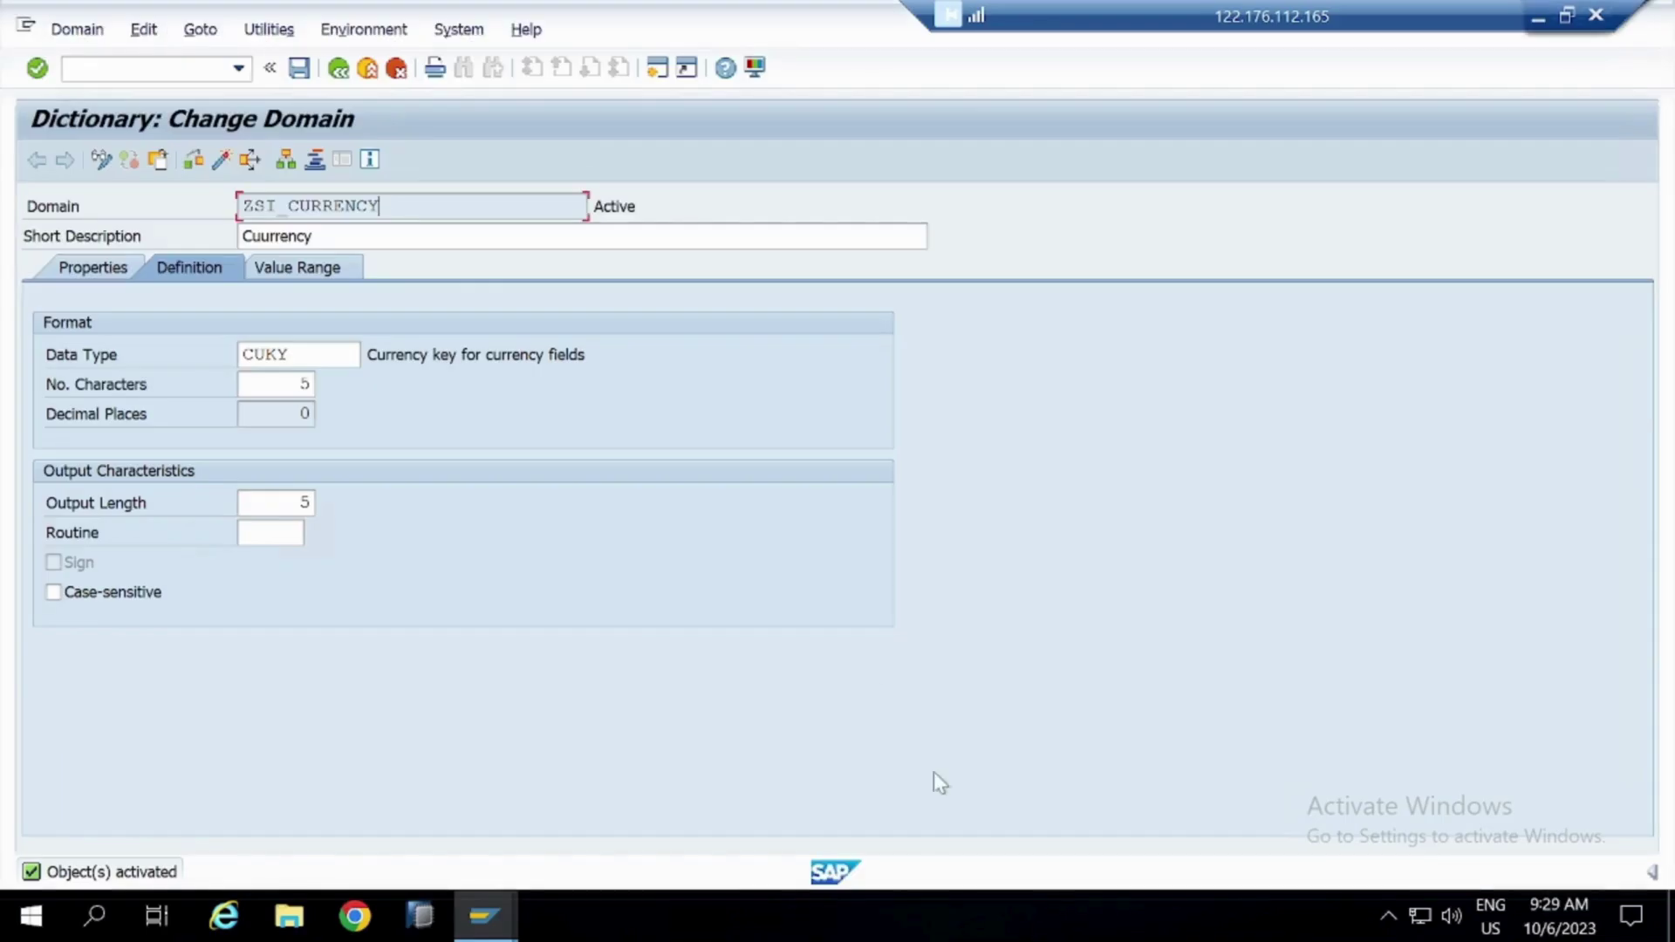
left_click(338, 69)
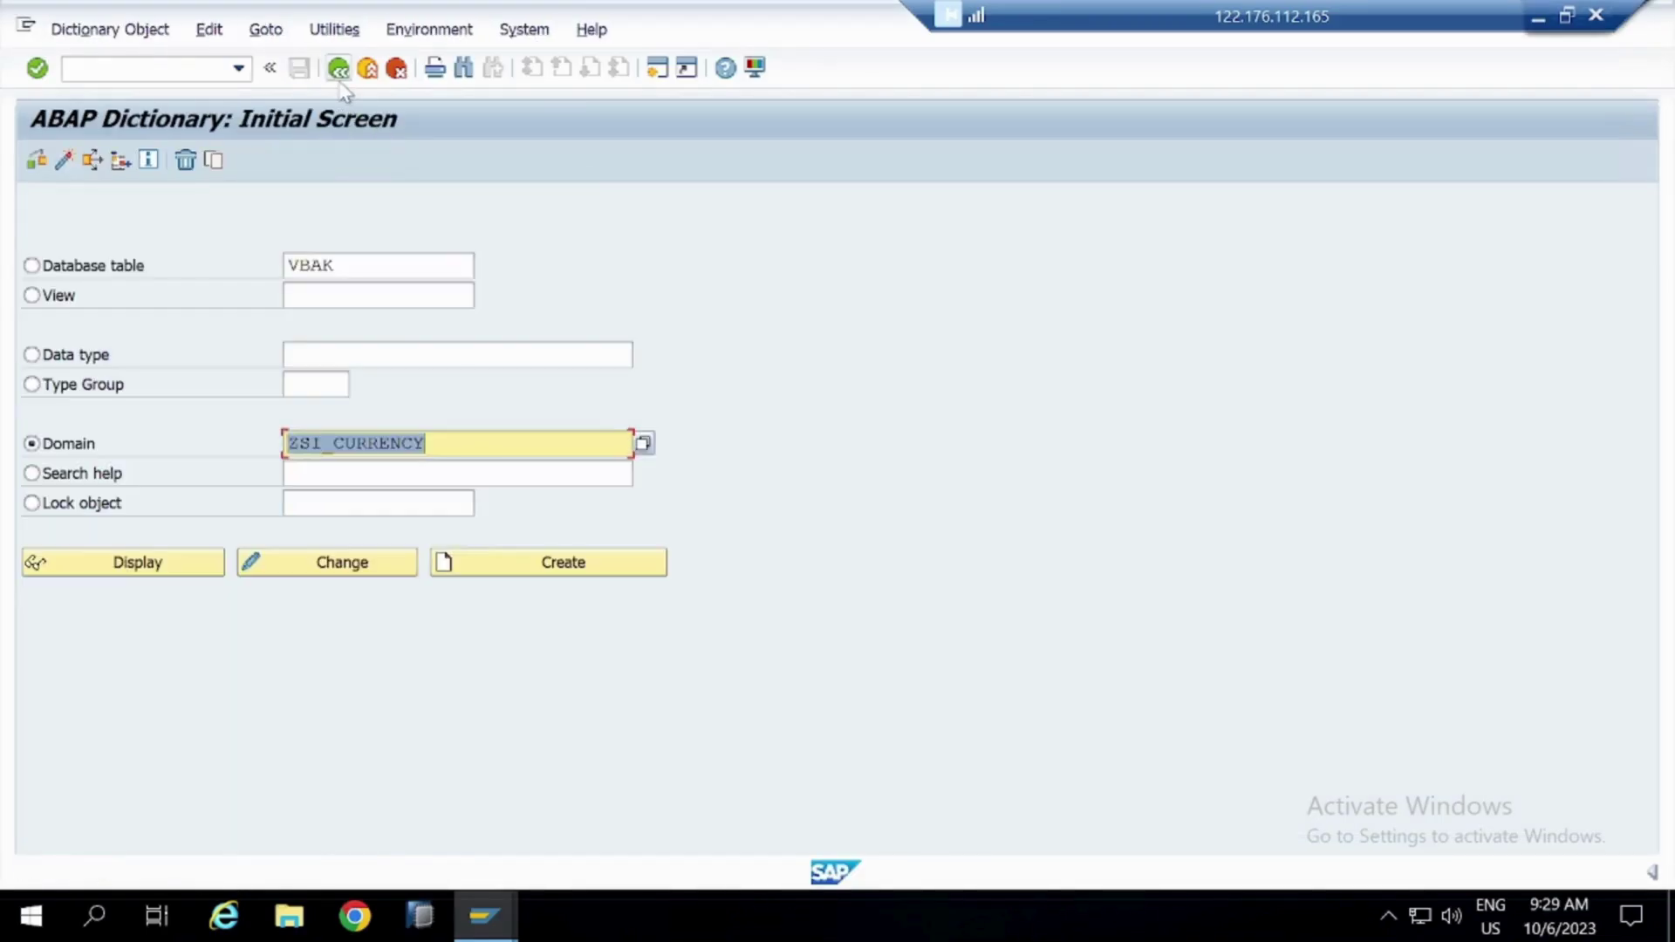
left_click(55, 356)
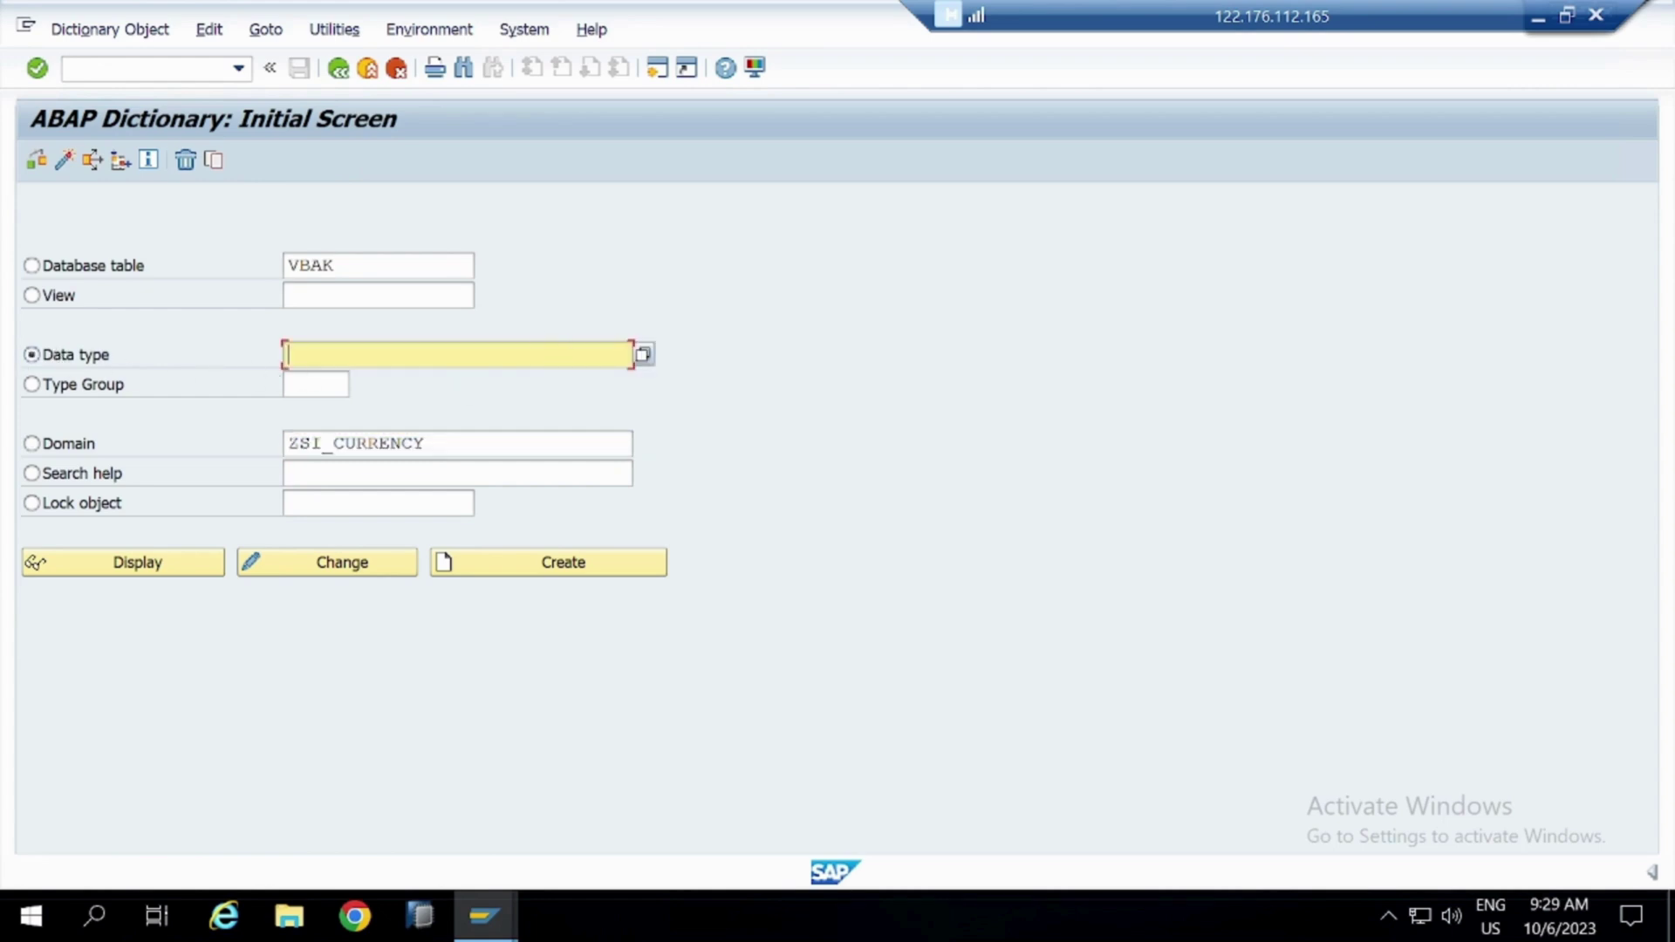
type("ZSI")
type("_DATA_ELEMENT_")
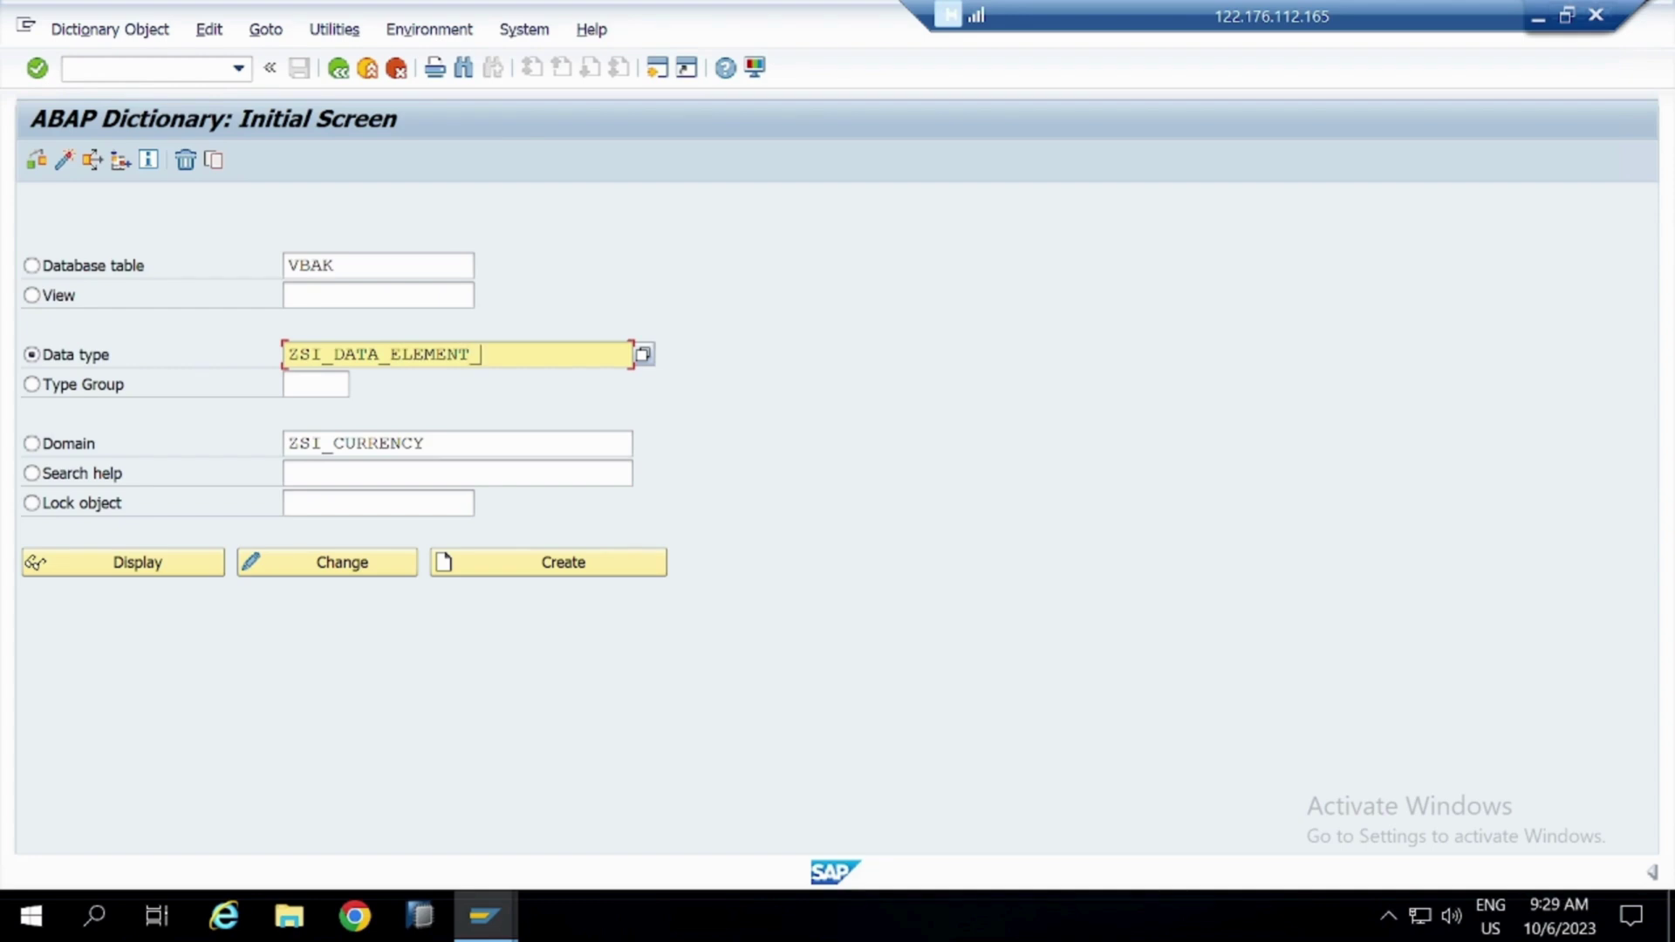
type("EMPLOYEE_ID")
left_click(602, 562)
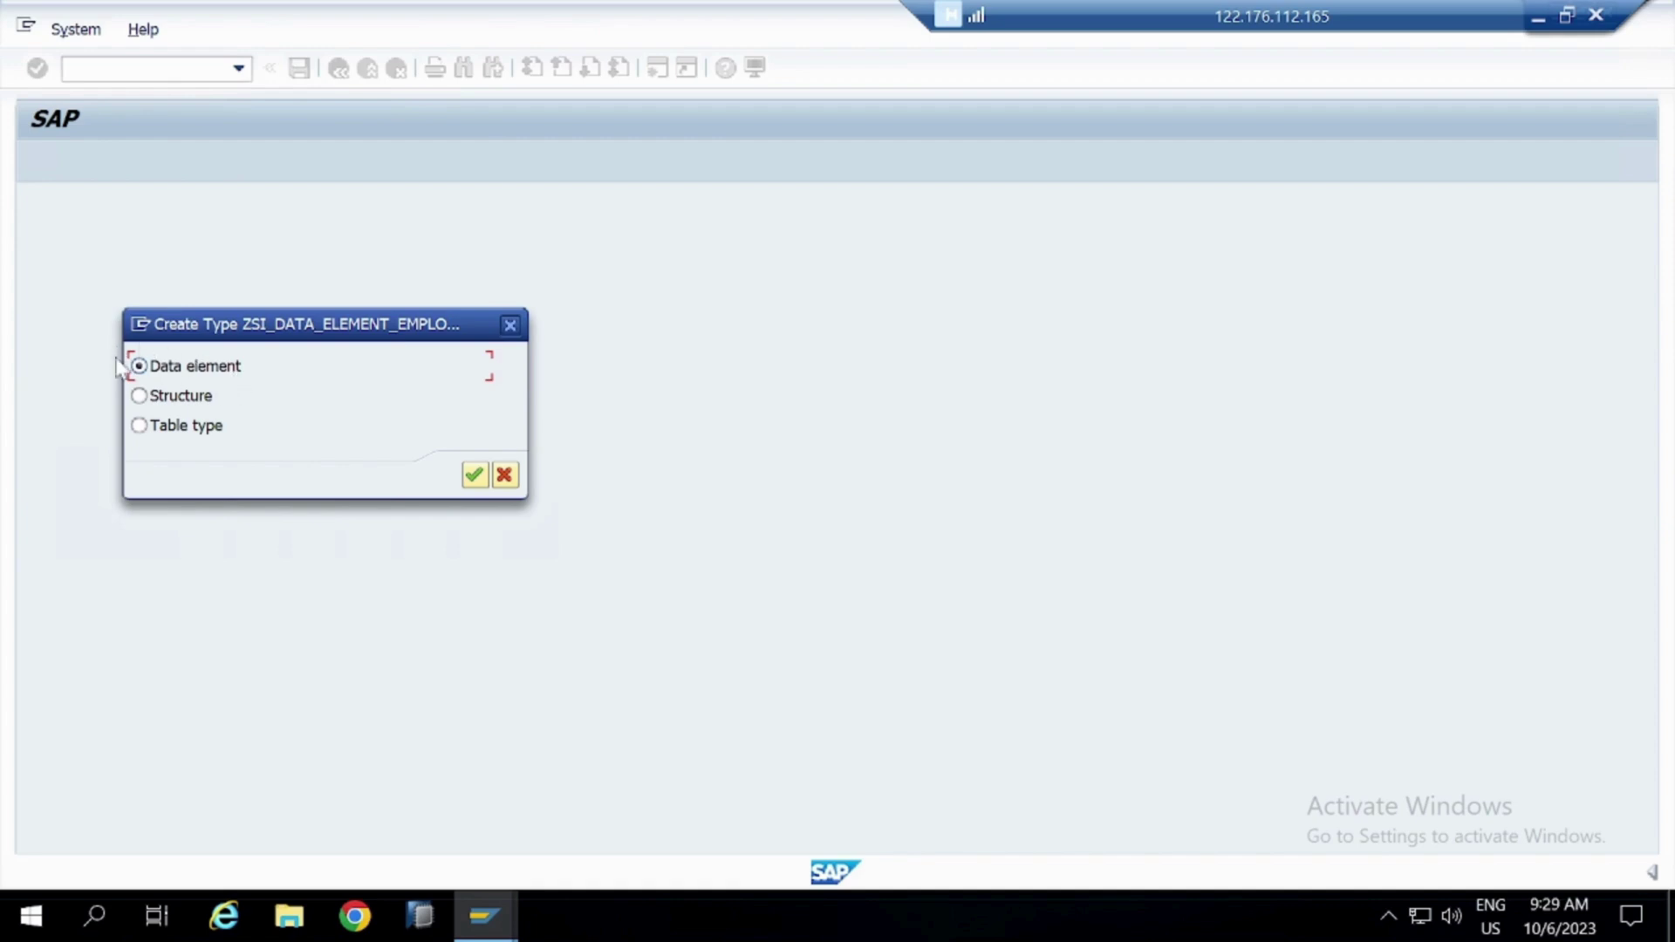
left_click(473, 475)
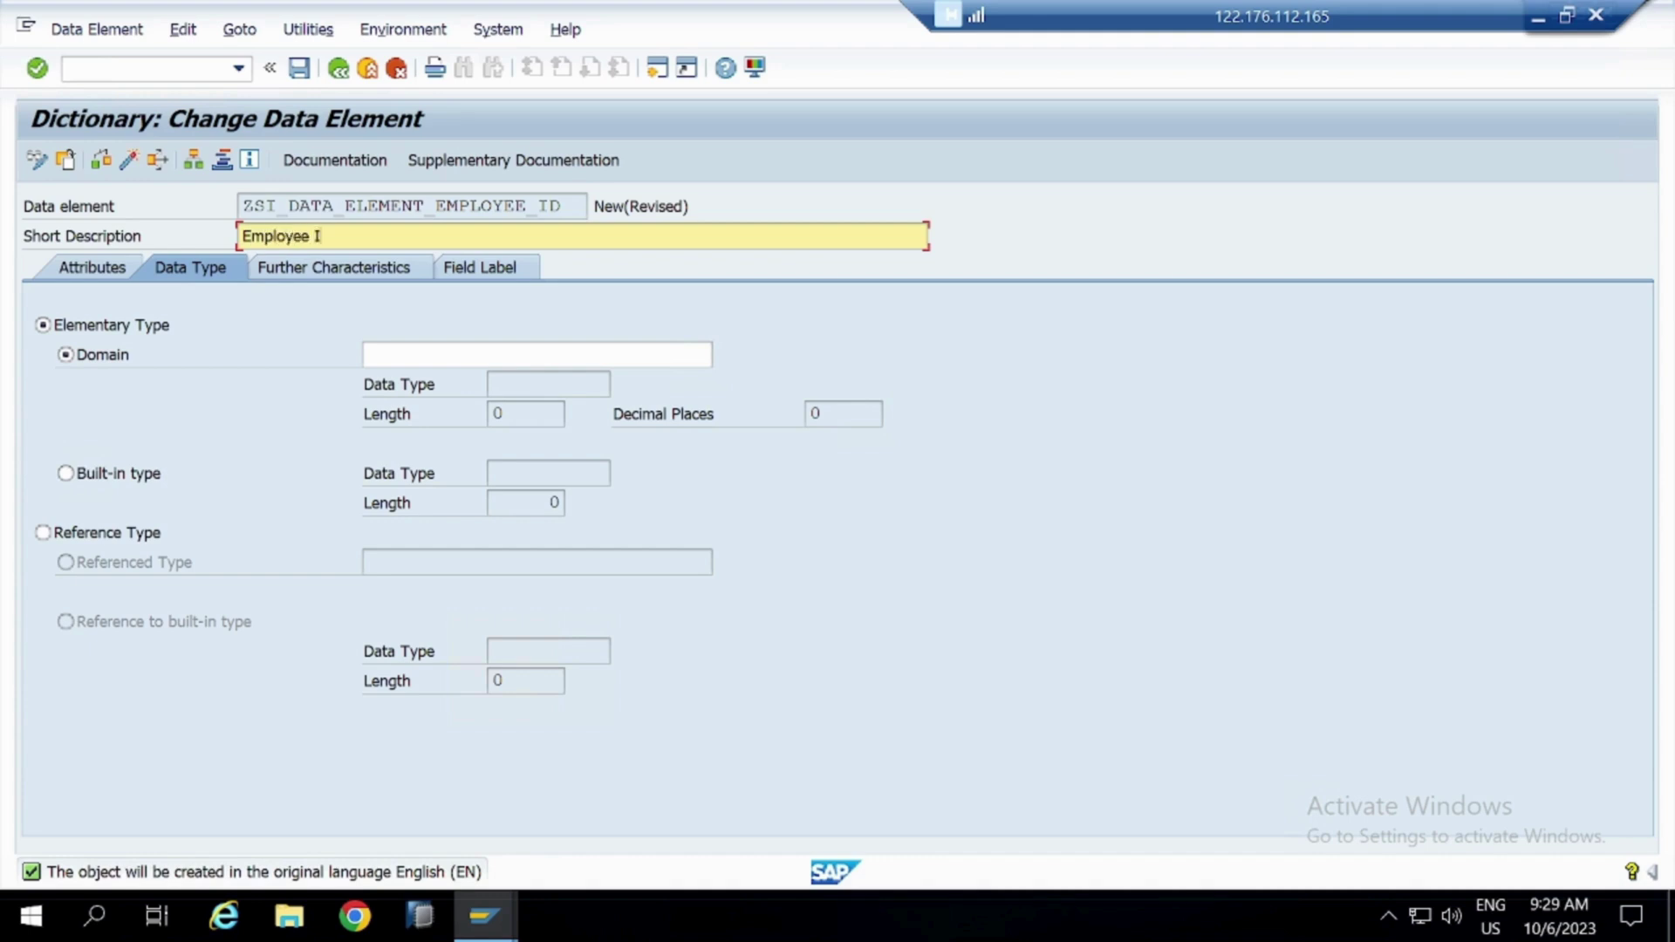
Copy ZSI_EMPLOYEE_ID from the Notepad list, assign it as the data element's domain and check the derived data type and length
left_click(454, 355)
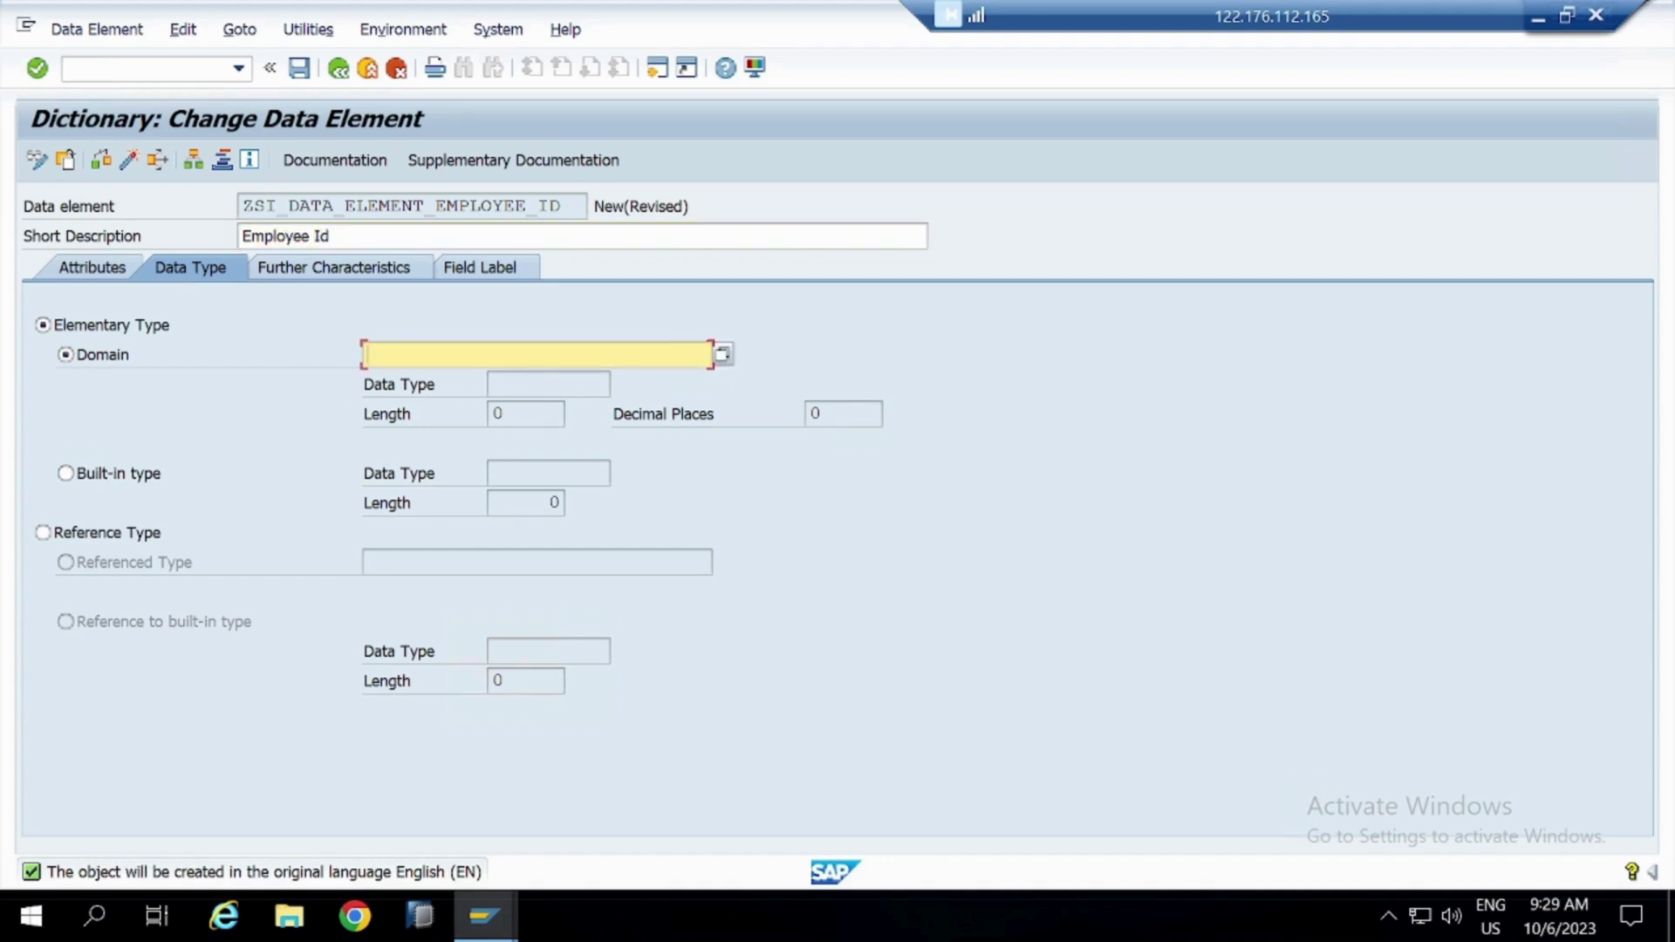
left_click(1538, 16)
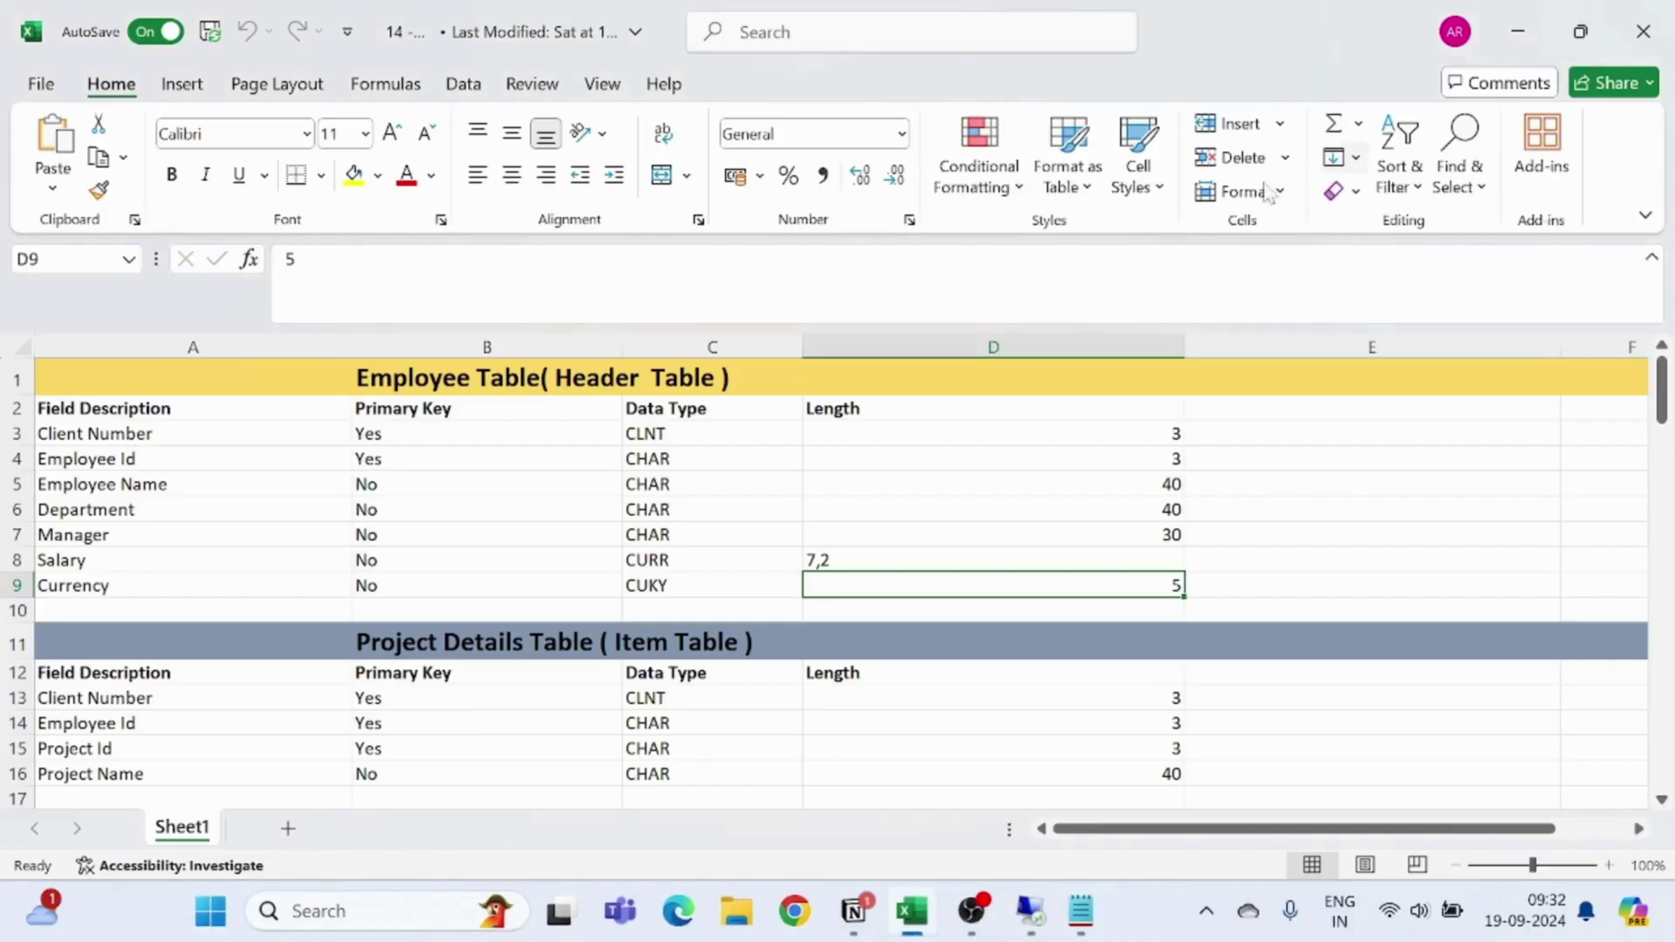
left_click(1081, 911)
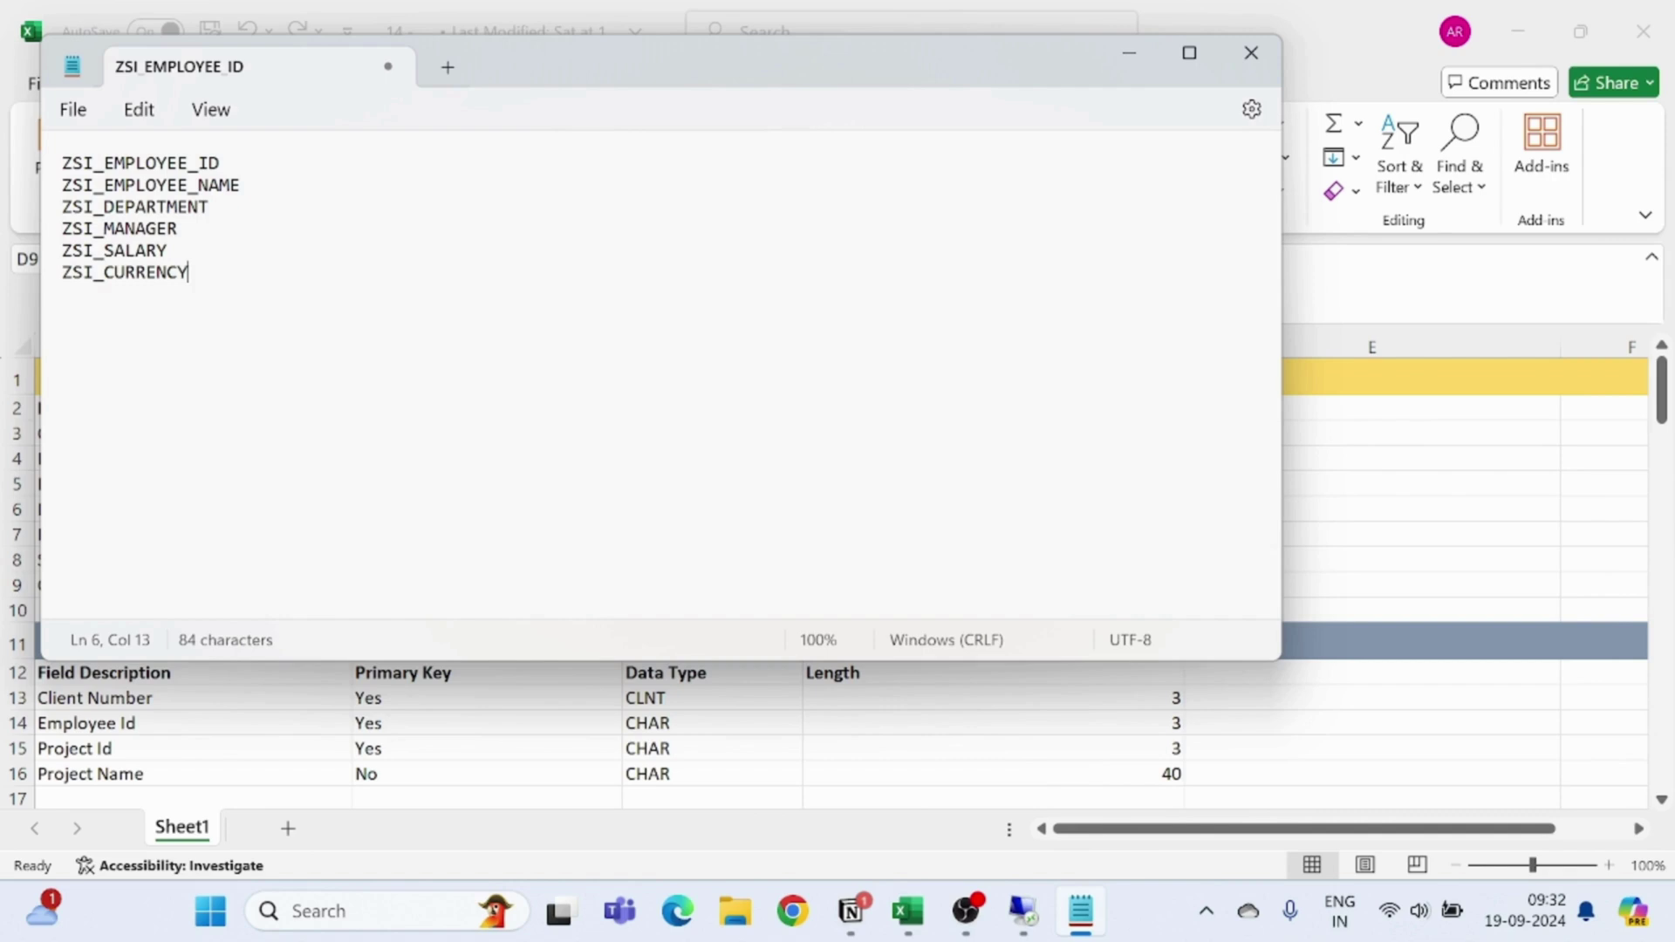
left_click_drag(61, 164, 224, 162)
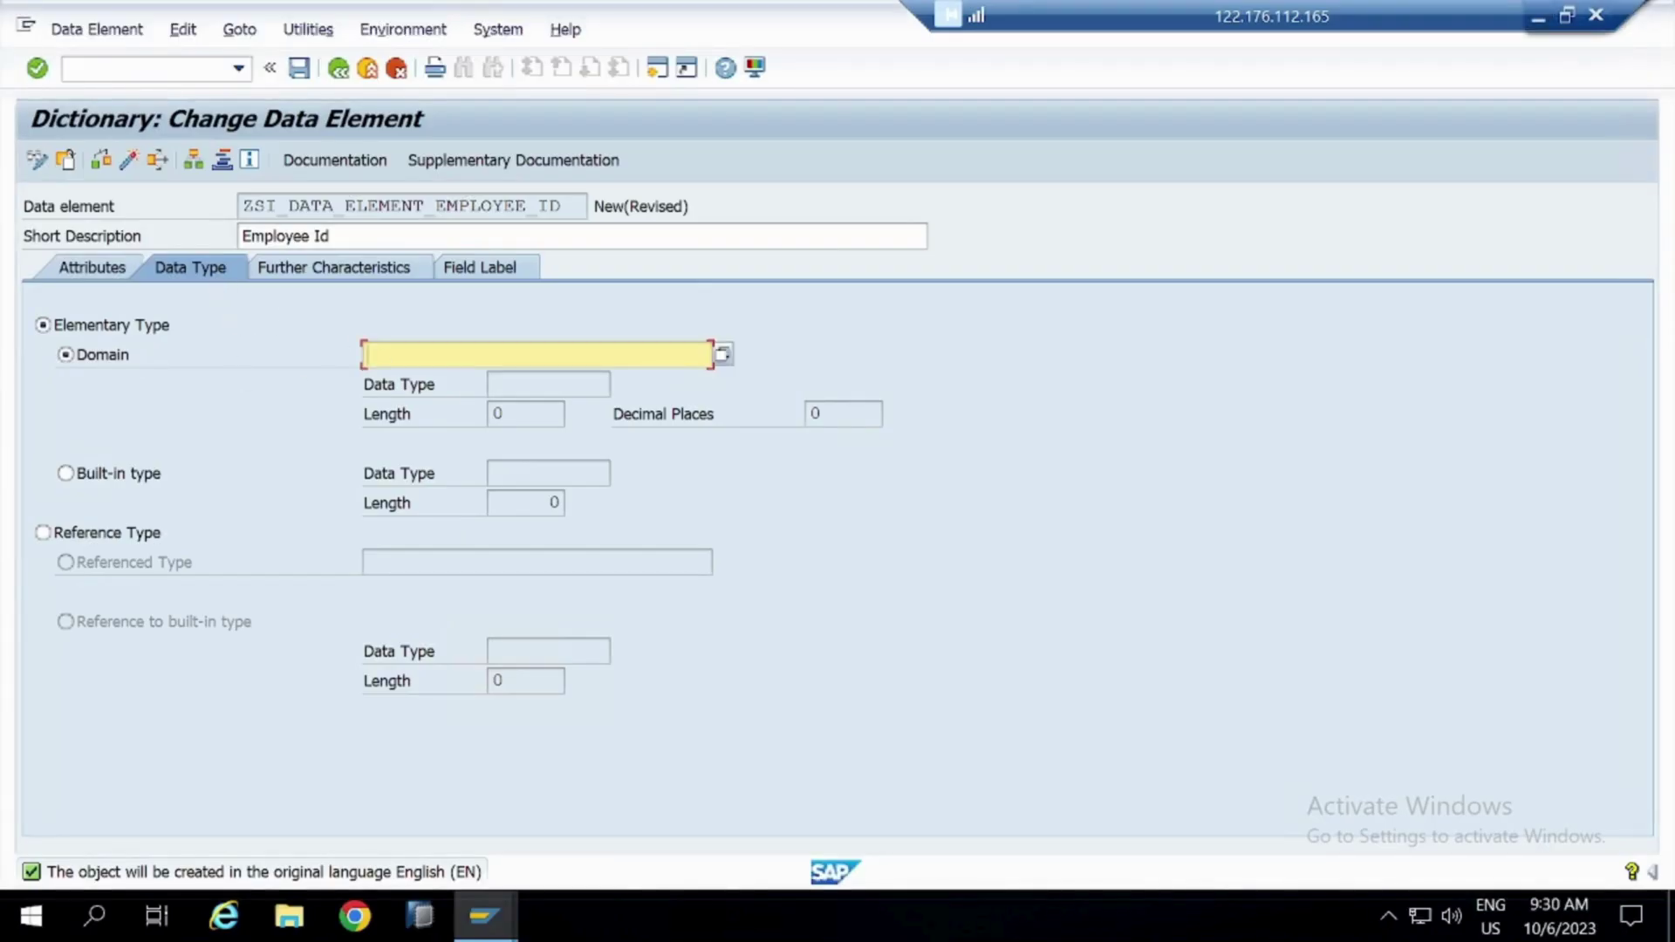
type("ZSI_EMPLOYEE_ID")
key("Return")
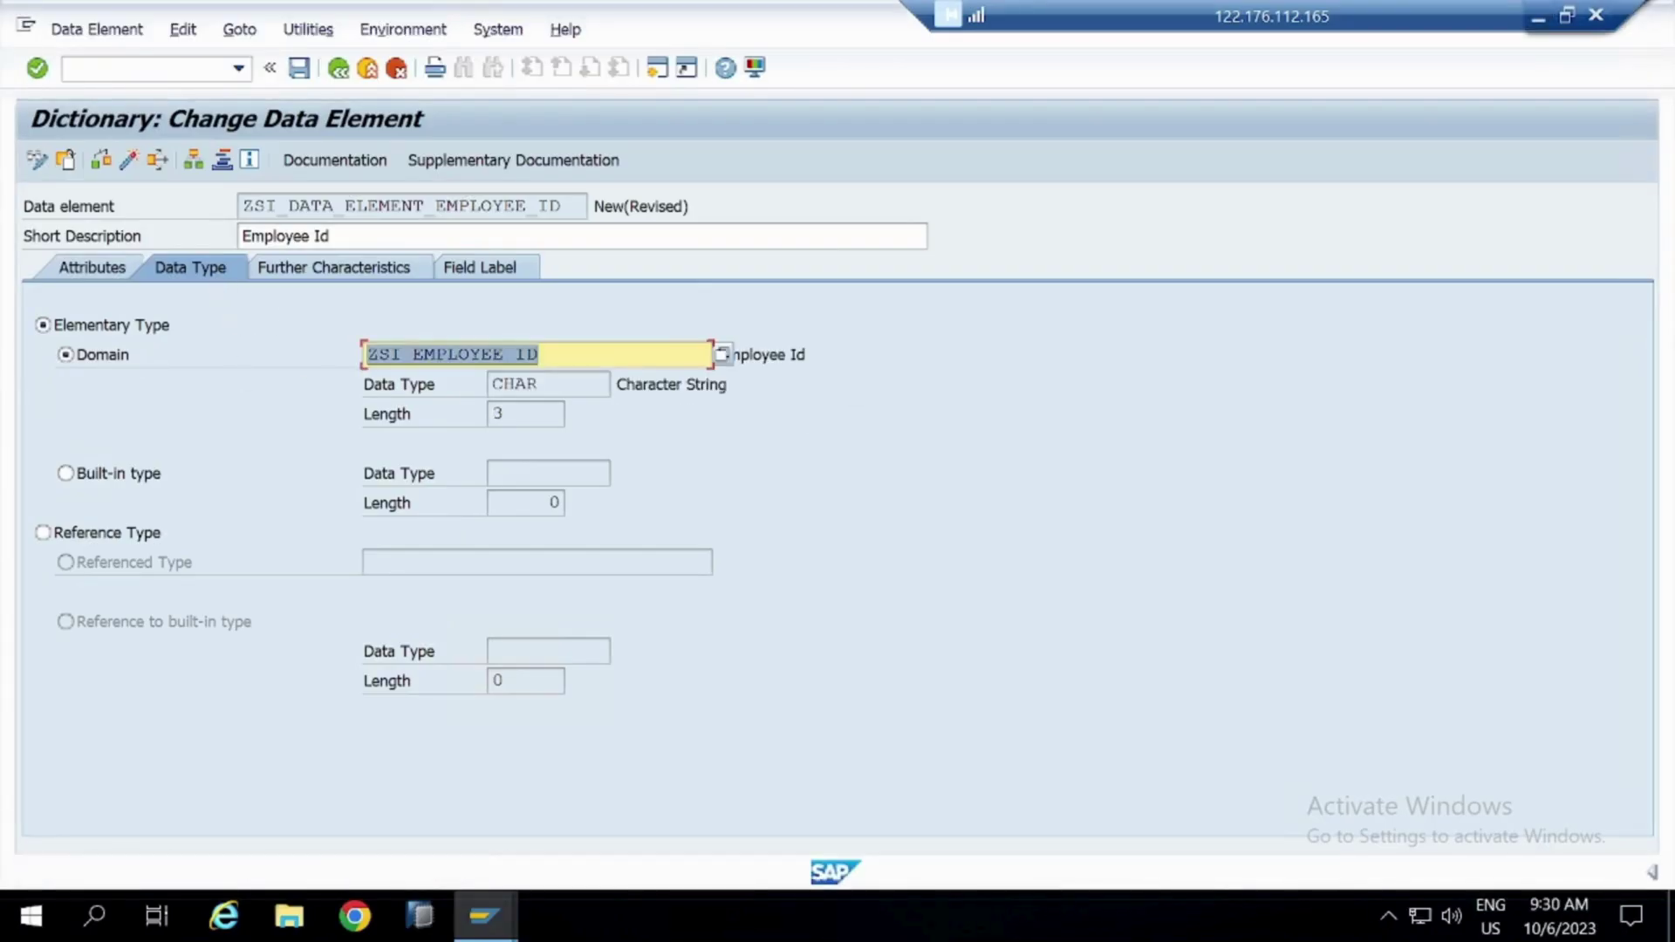
left_click_drag(539, 384, 489, 416)
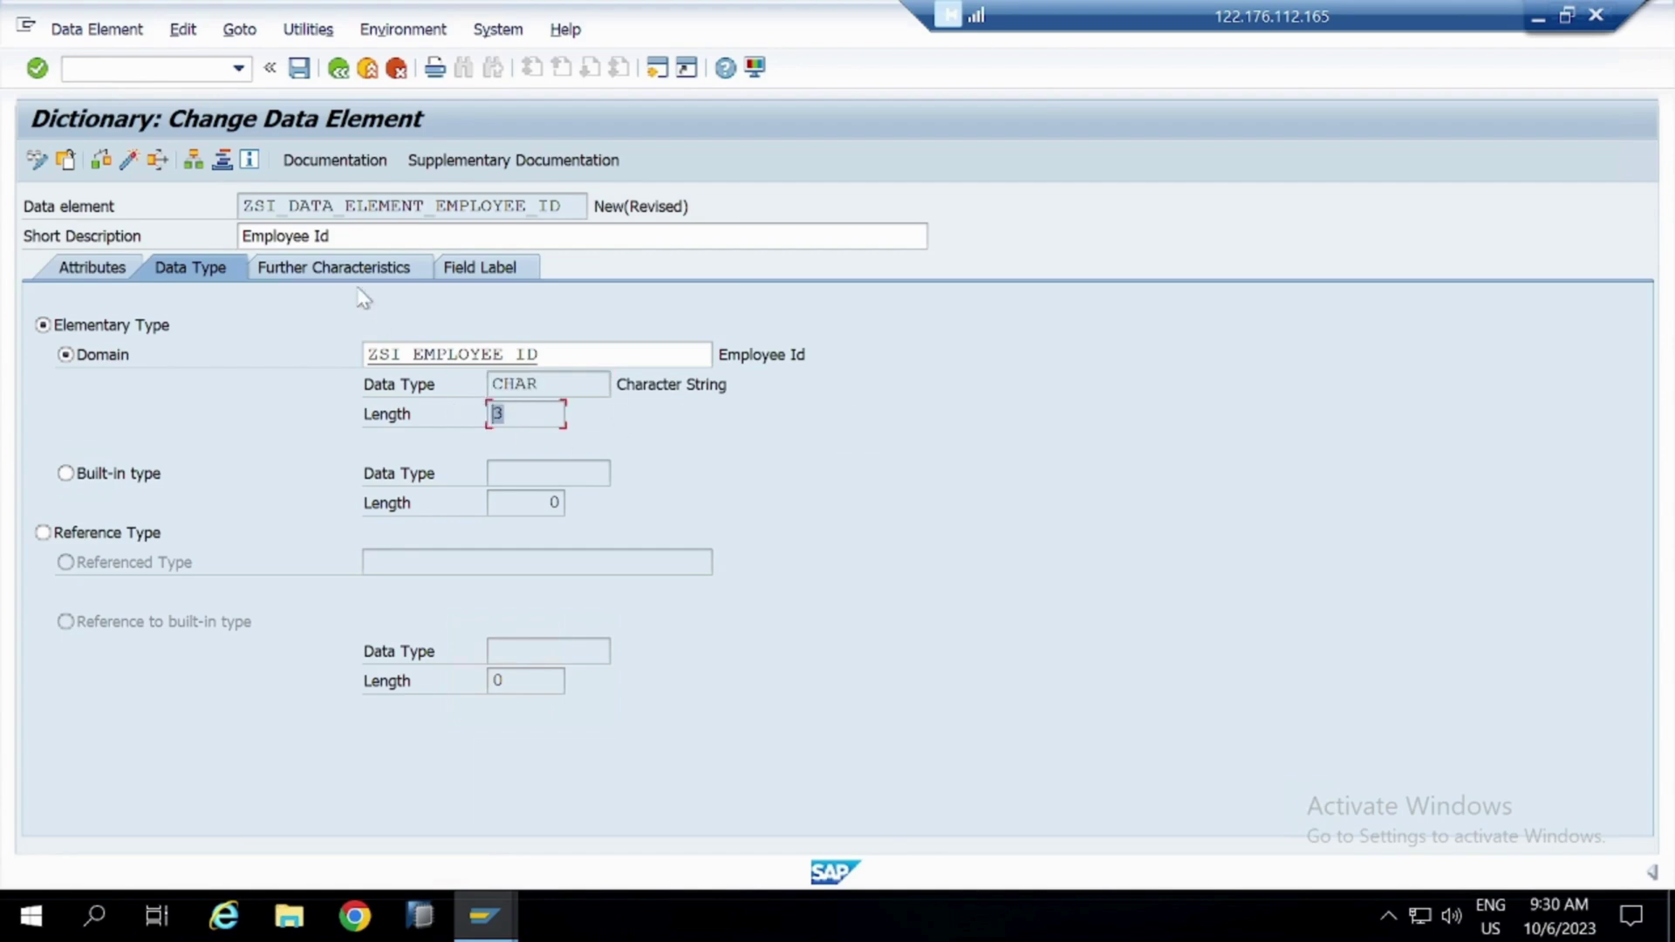
Set the data element's short field label to "Employee I" and its medium, long and heading labels to "Employee Id"
left_click(454, 267)
key("ctrl+c")
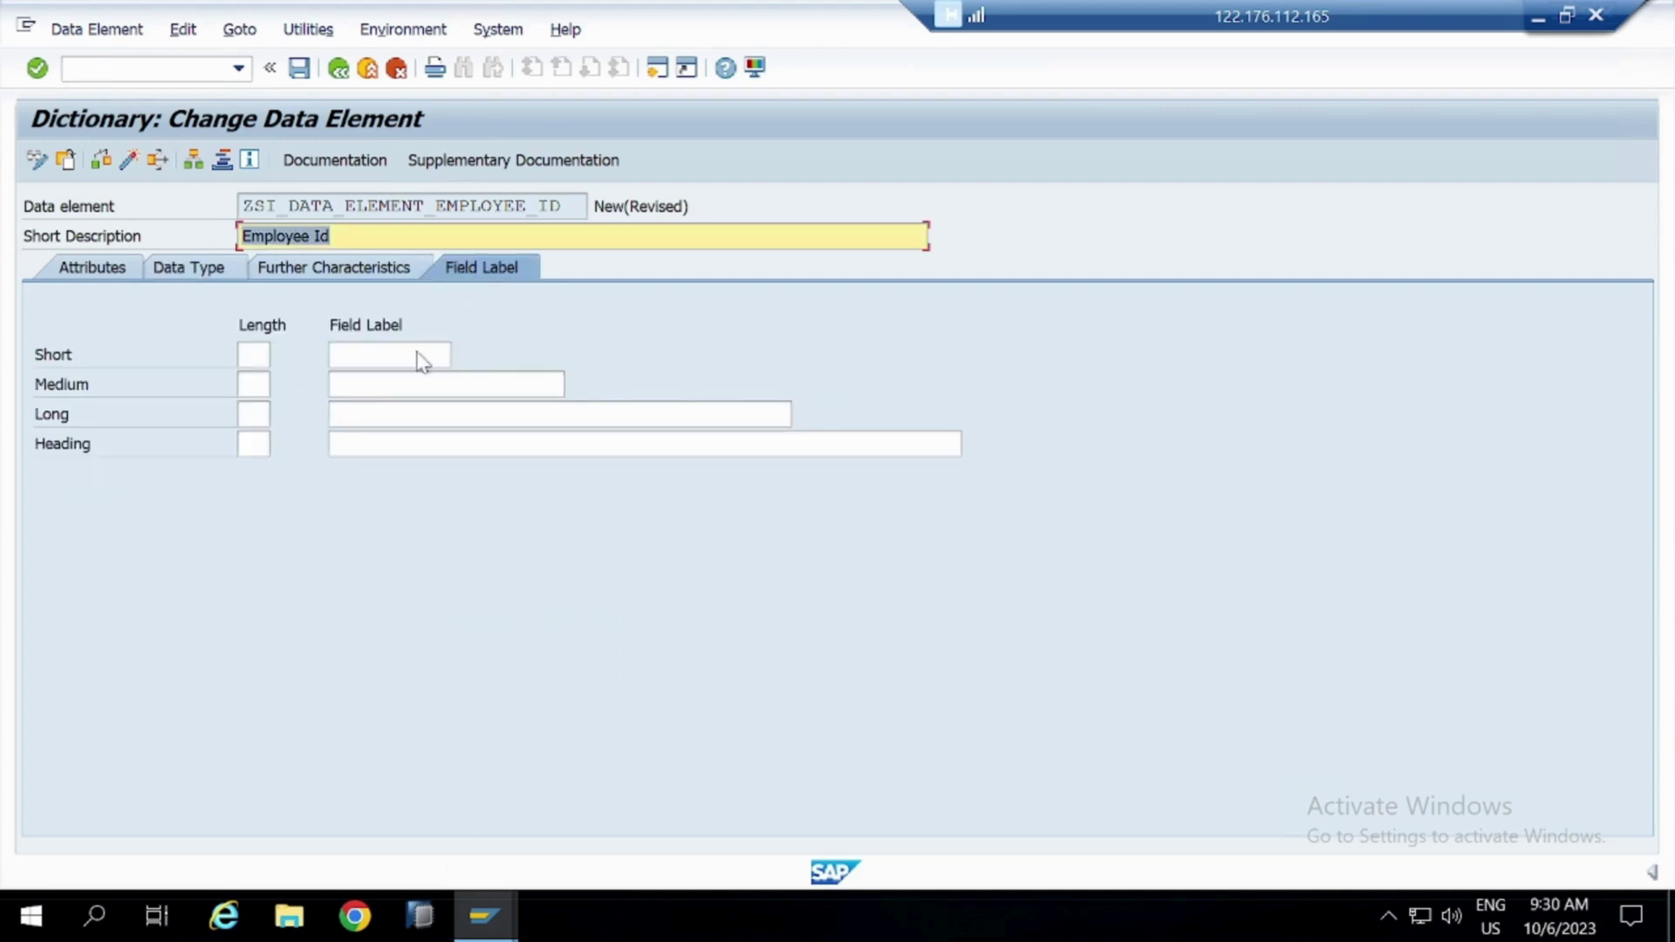
left_click(330, 236)
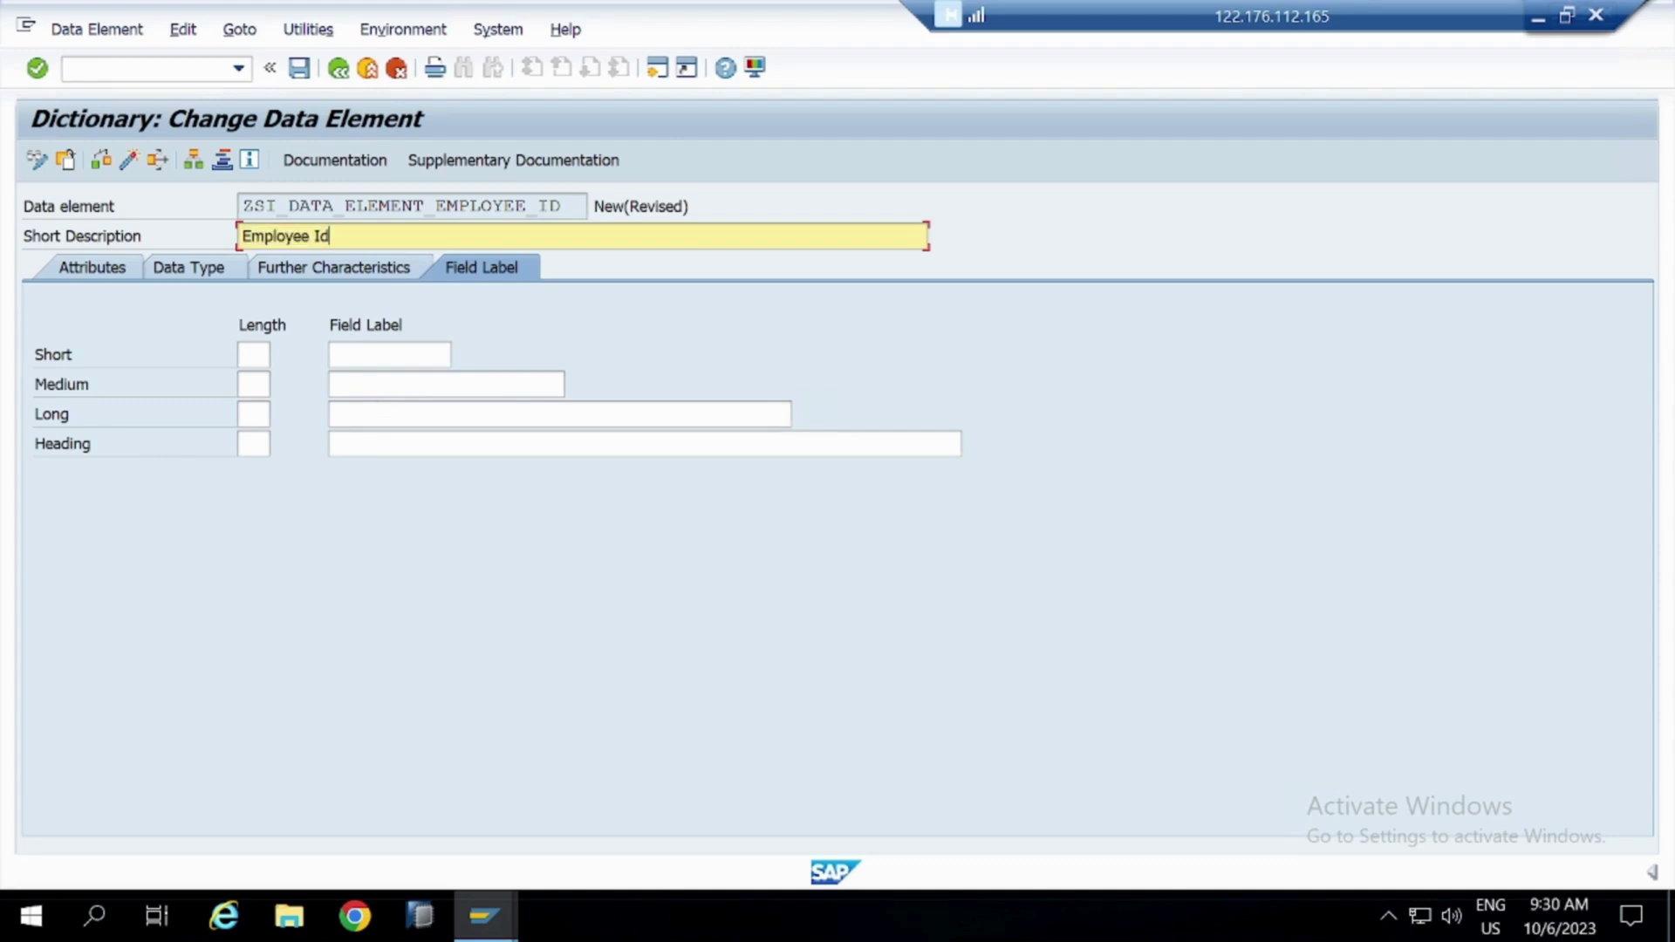
left_click(408, 354)
type("Employee I")
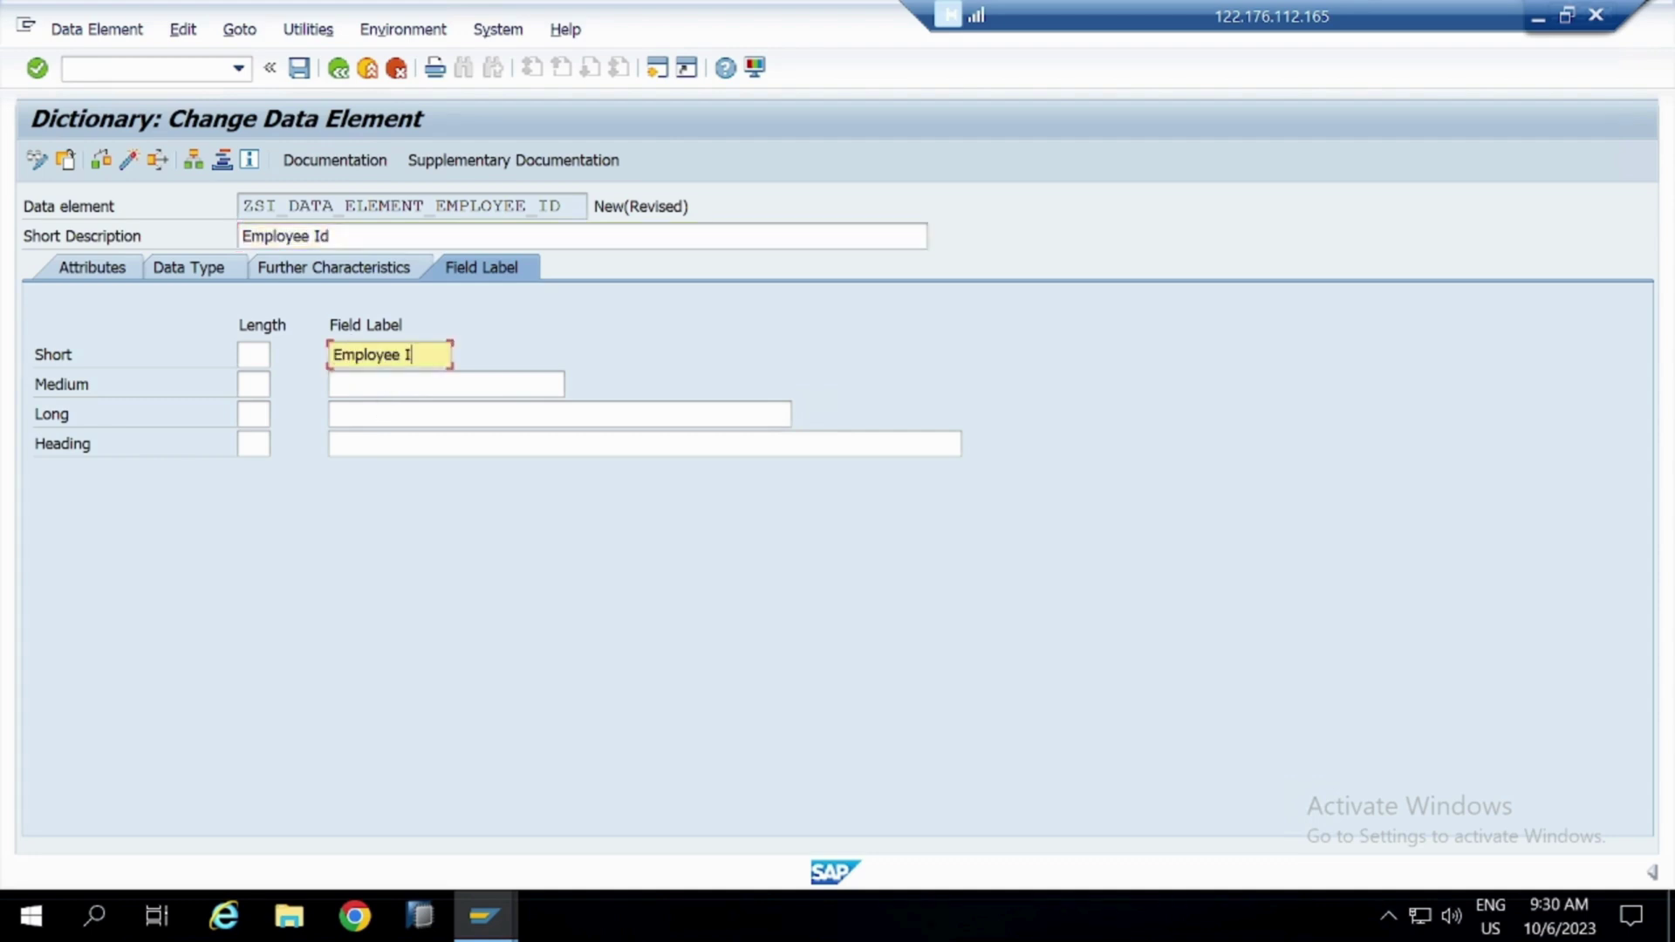
key("Tab")
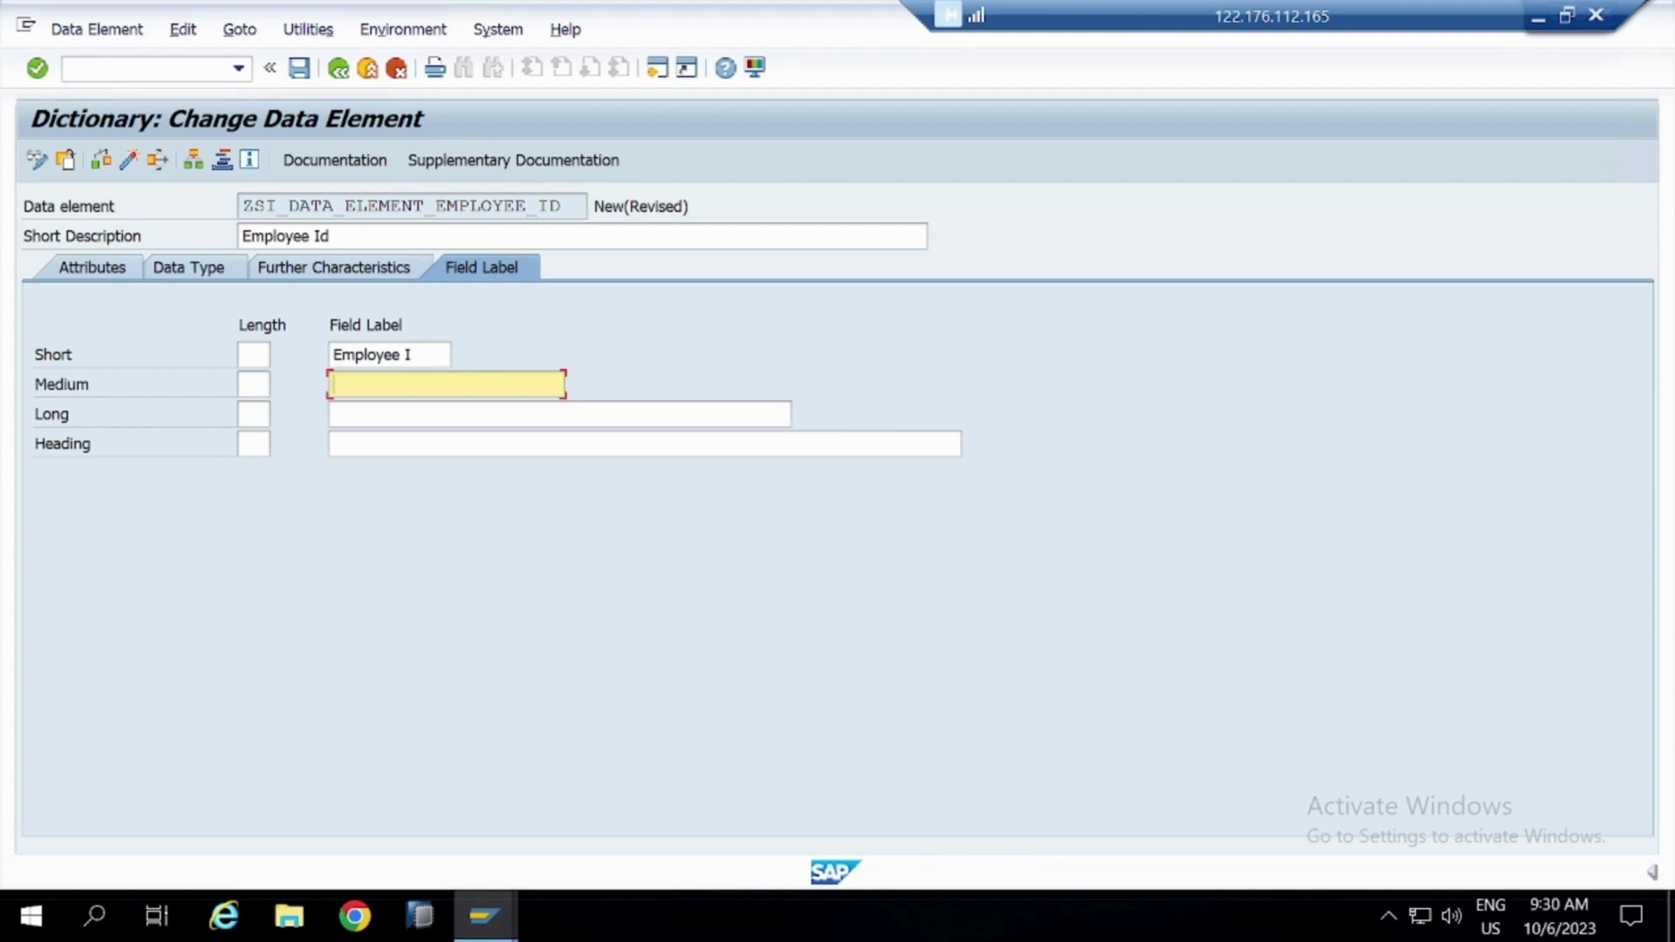
key("ctrl+v")
key("Tab")
key("ctrl+v")
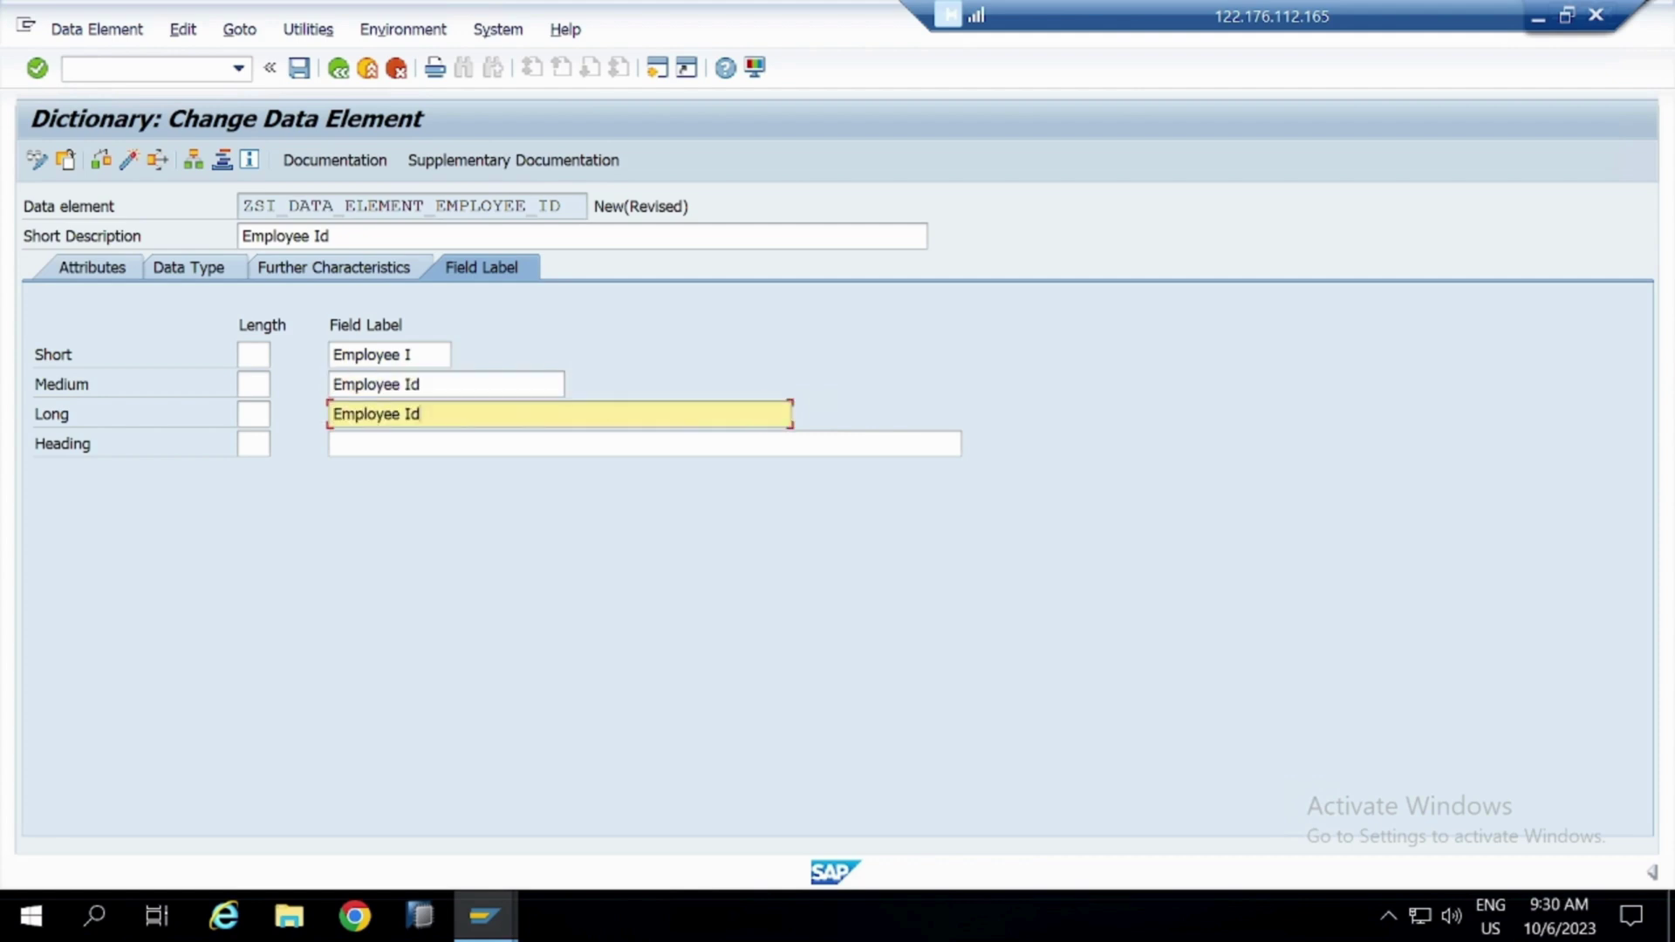
key("Tab")
key("ctrl+v")
key("Return")
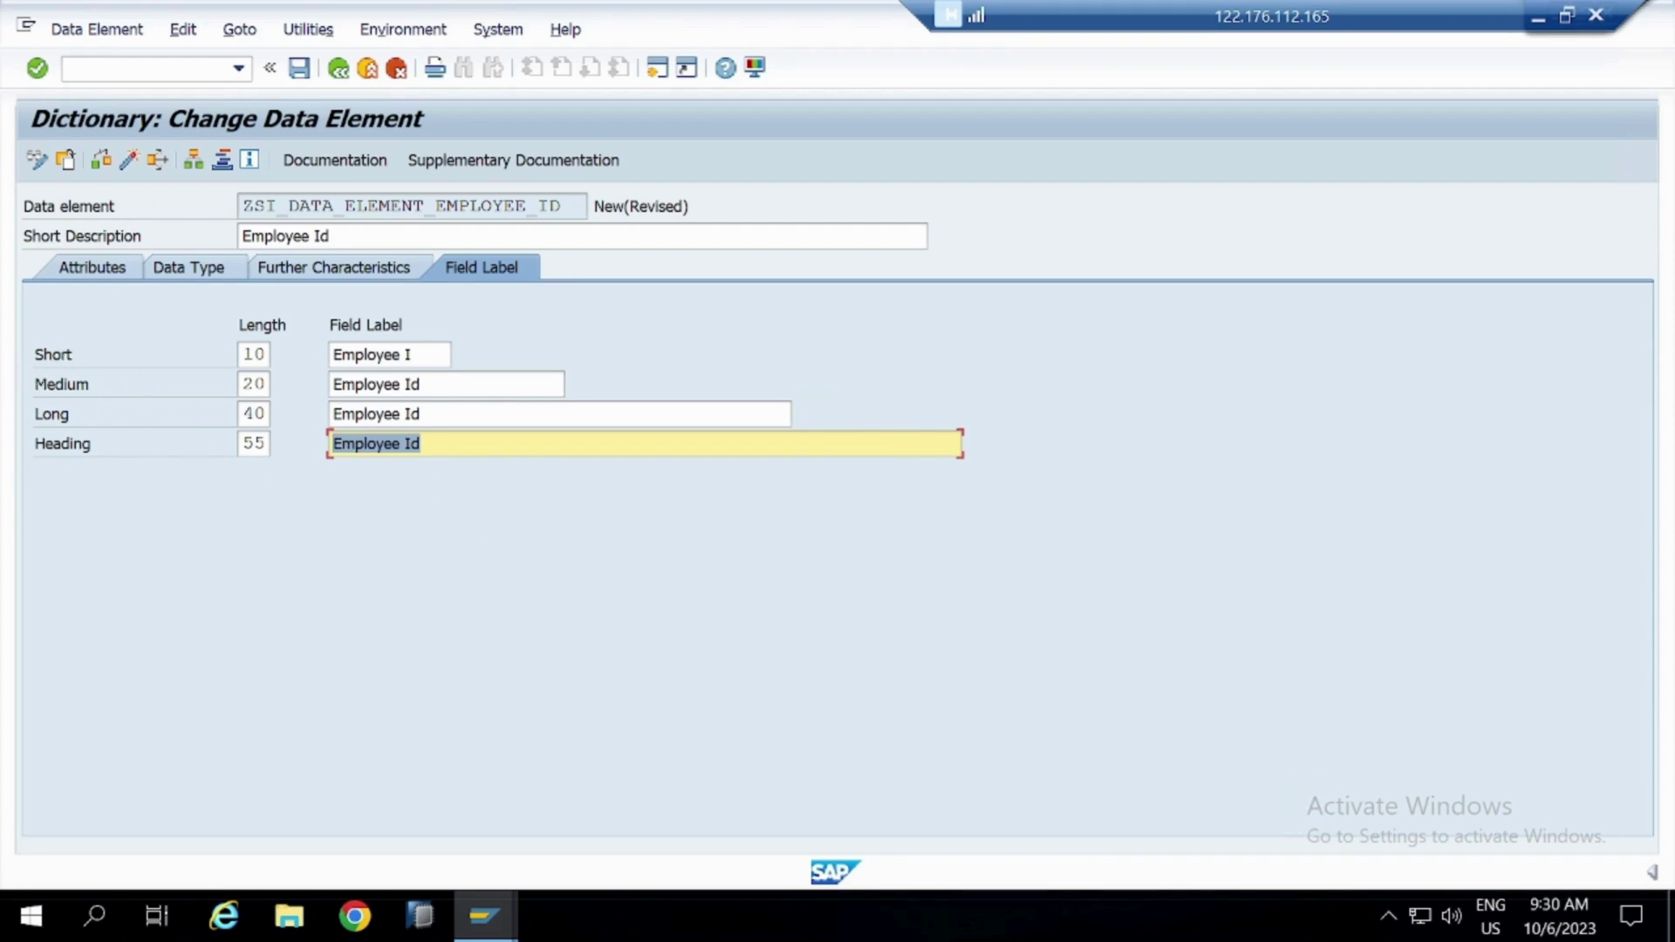
left_click_drag(419, 355, 355, 355)
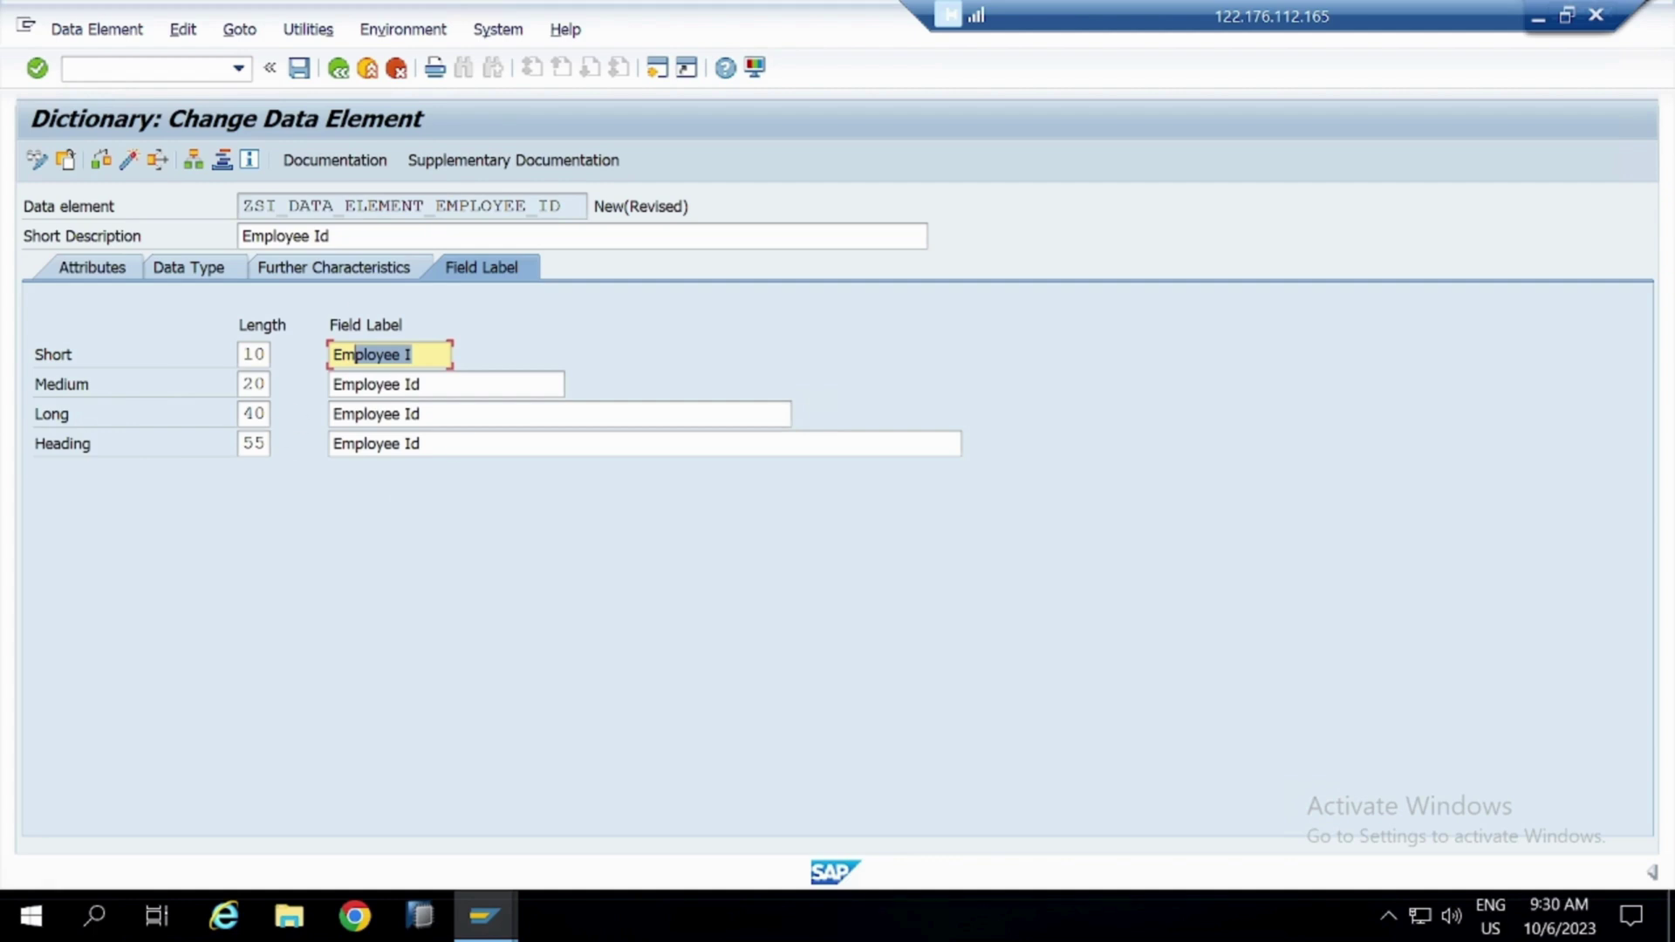
Save the Employee Id data element in package ZABAP_ON_HANA_SRIJAN under the proposed workbench request
left_click(300, 68)
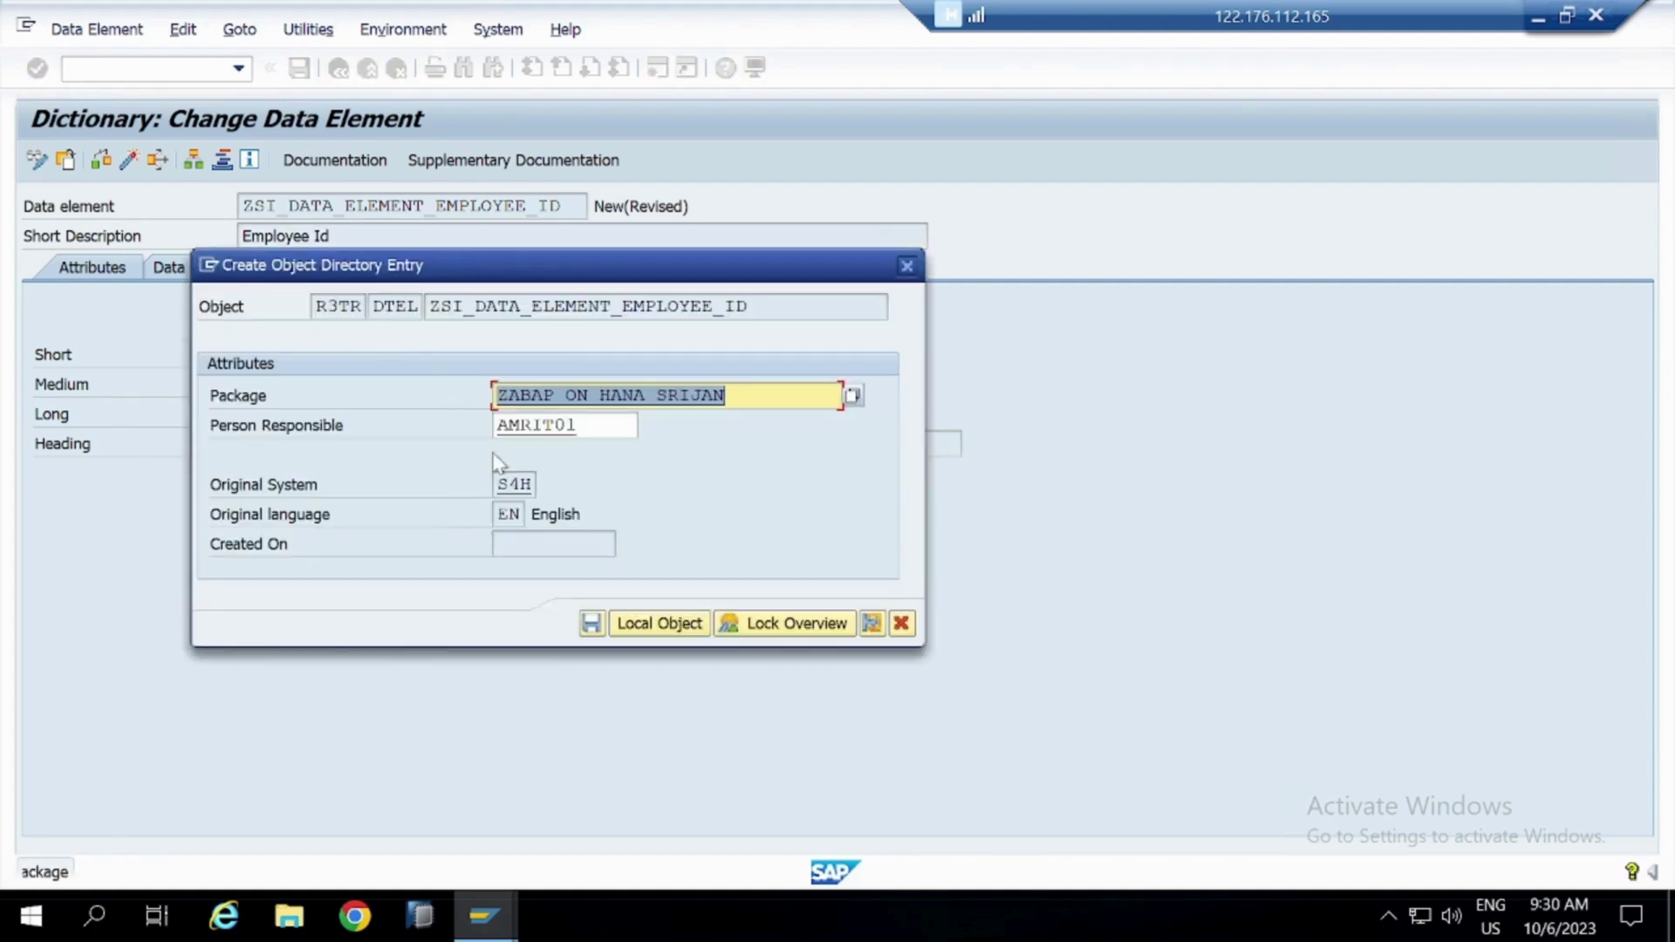
key("Return")
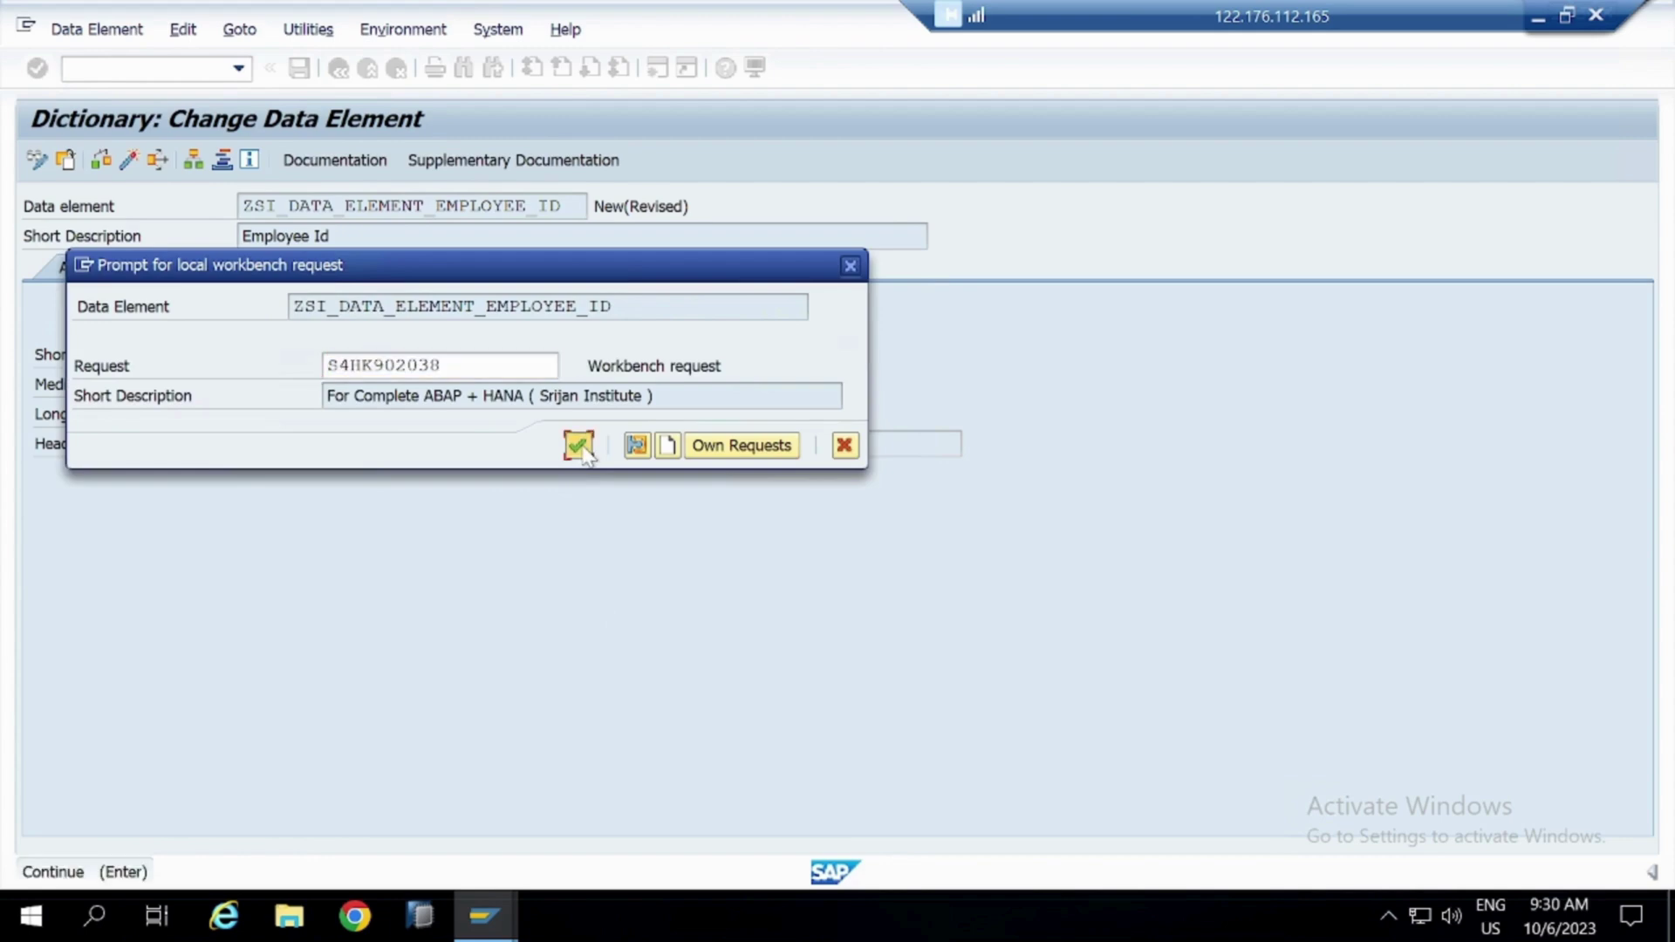
left_click(580, 445)
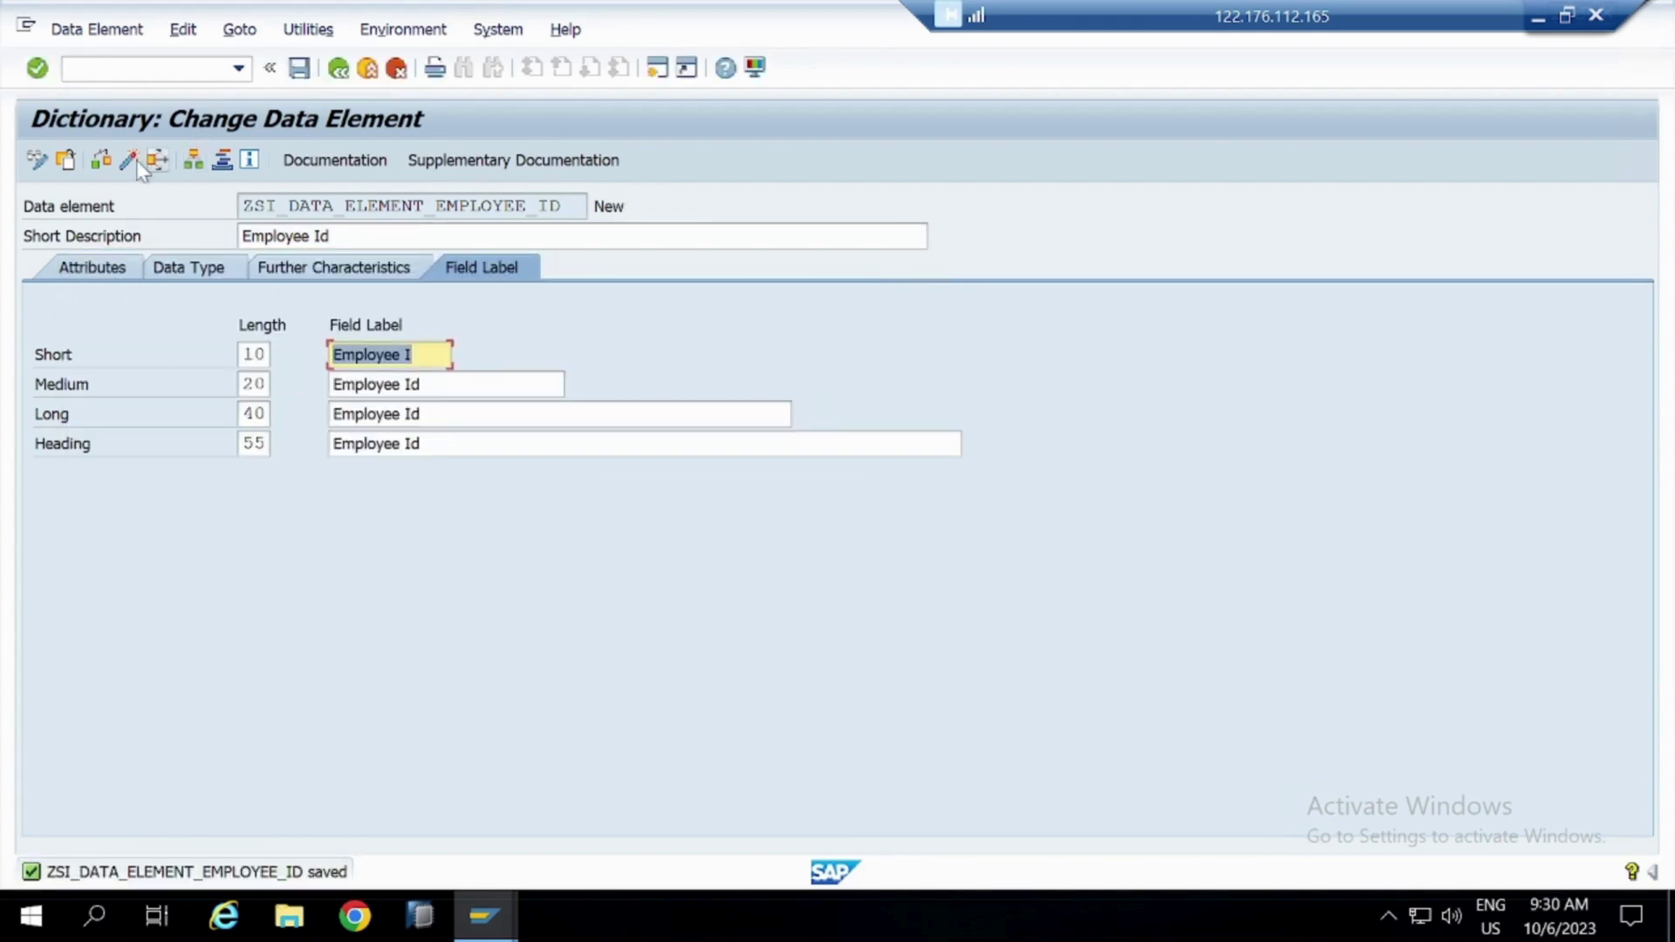
Activate the Employee Id data element and record its name, ZSI_DATA_ELEMENT_EMPLOYEE_ID, below the domain list in Notepad
left_click(128, 162)
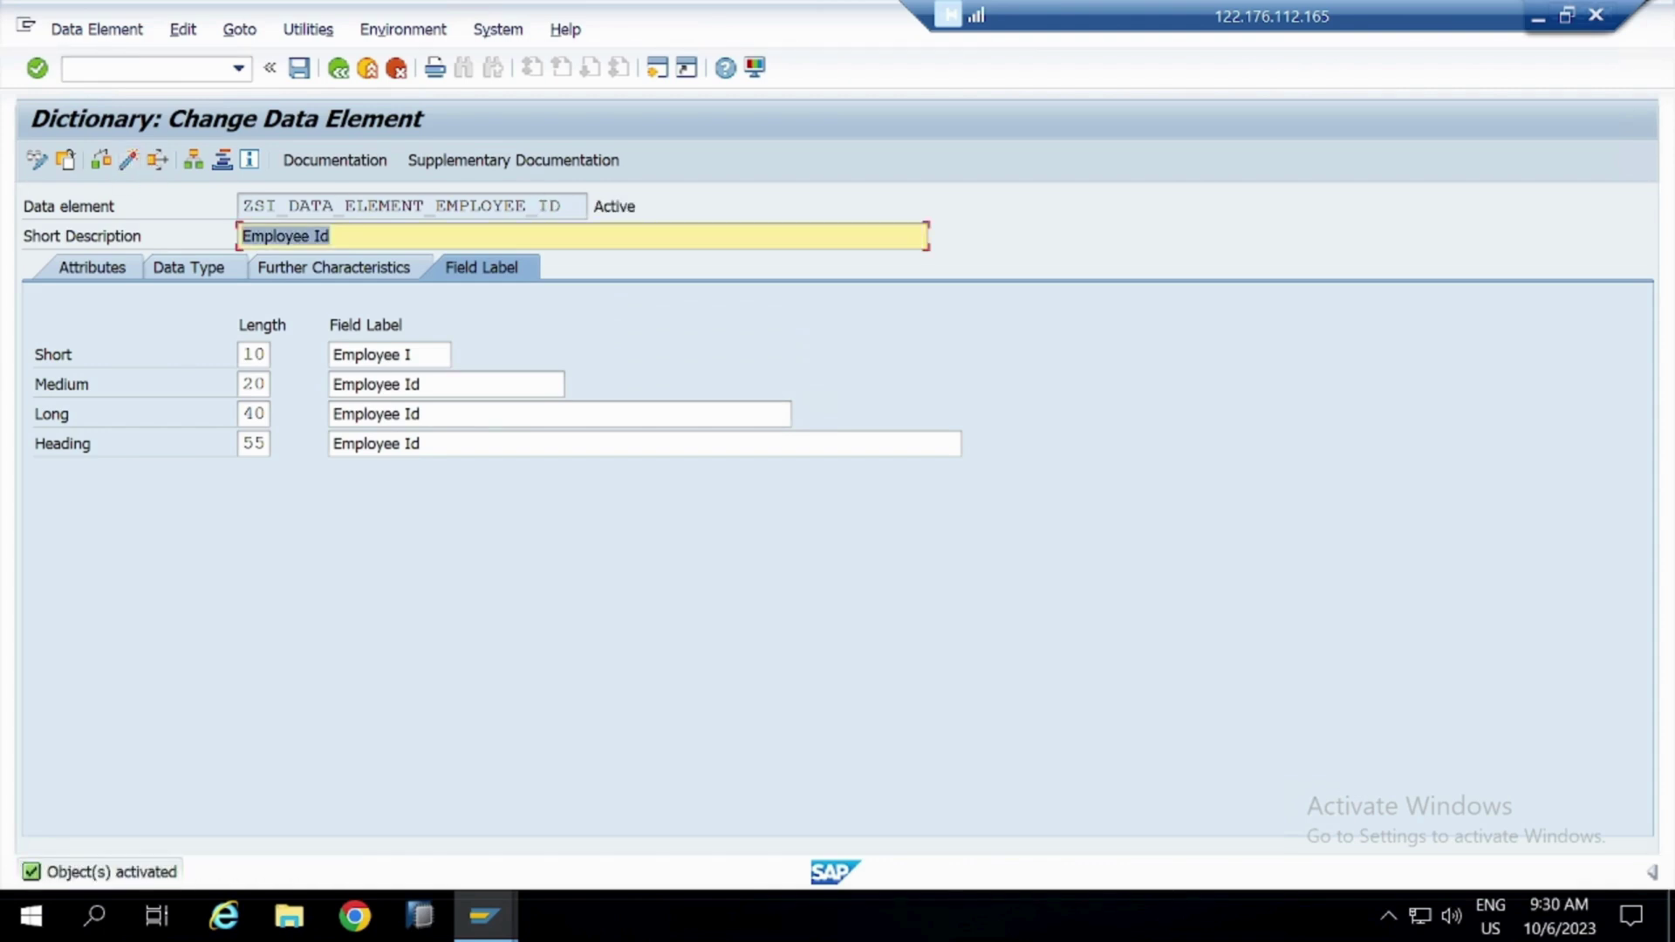
left_click(563, 207)
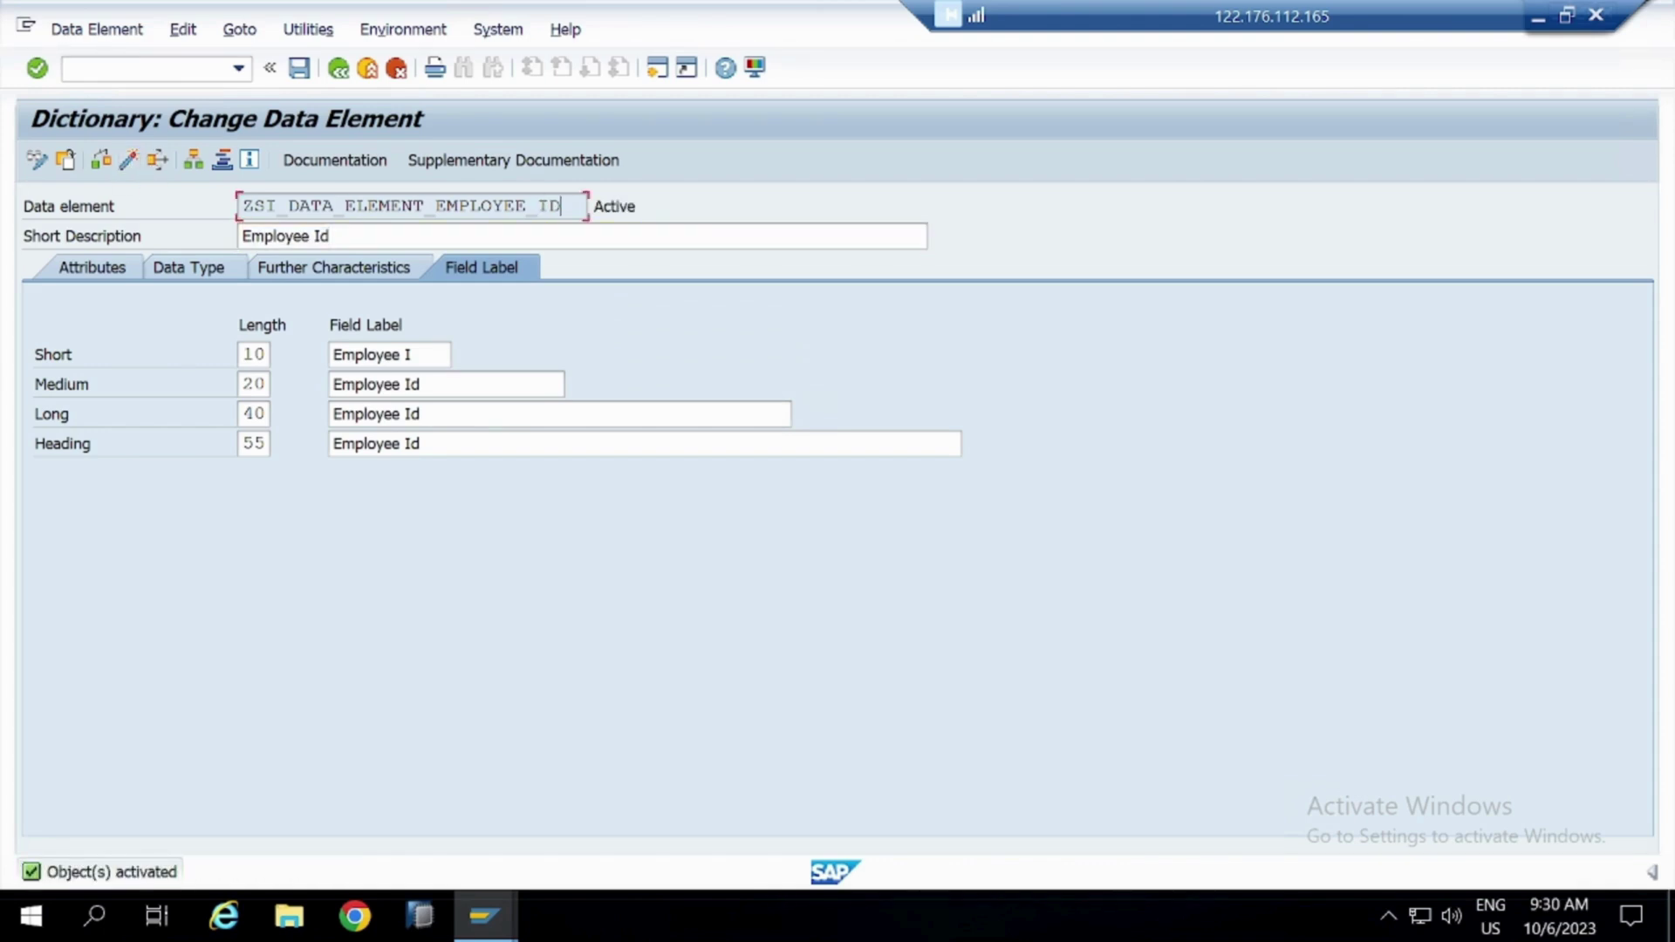
left_click(1536, 18)
left_click(188, 273)
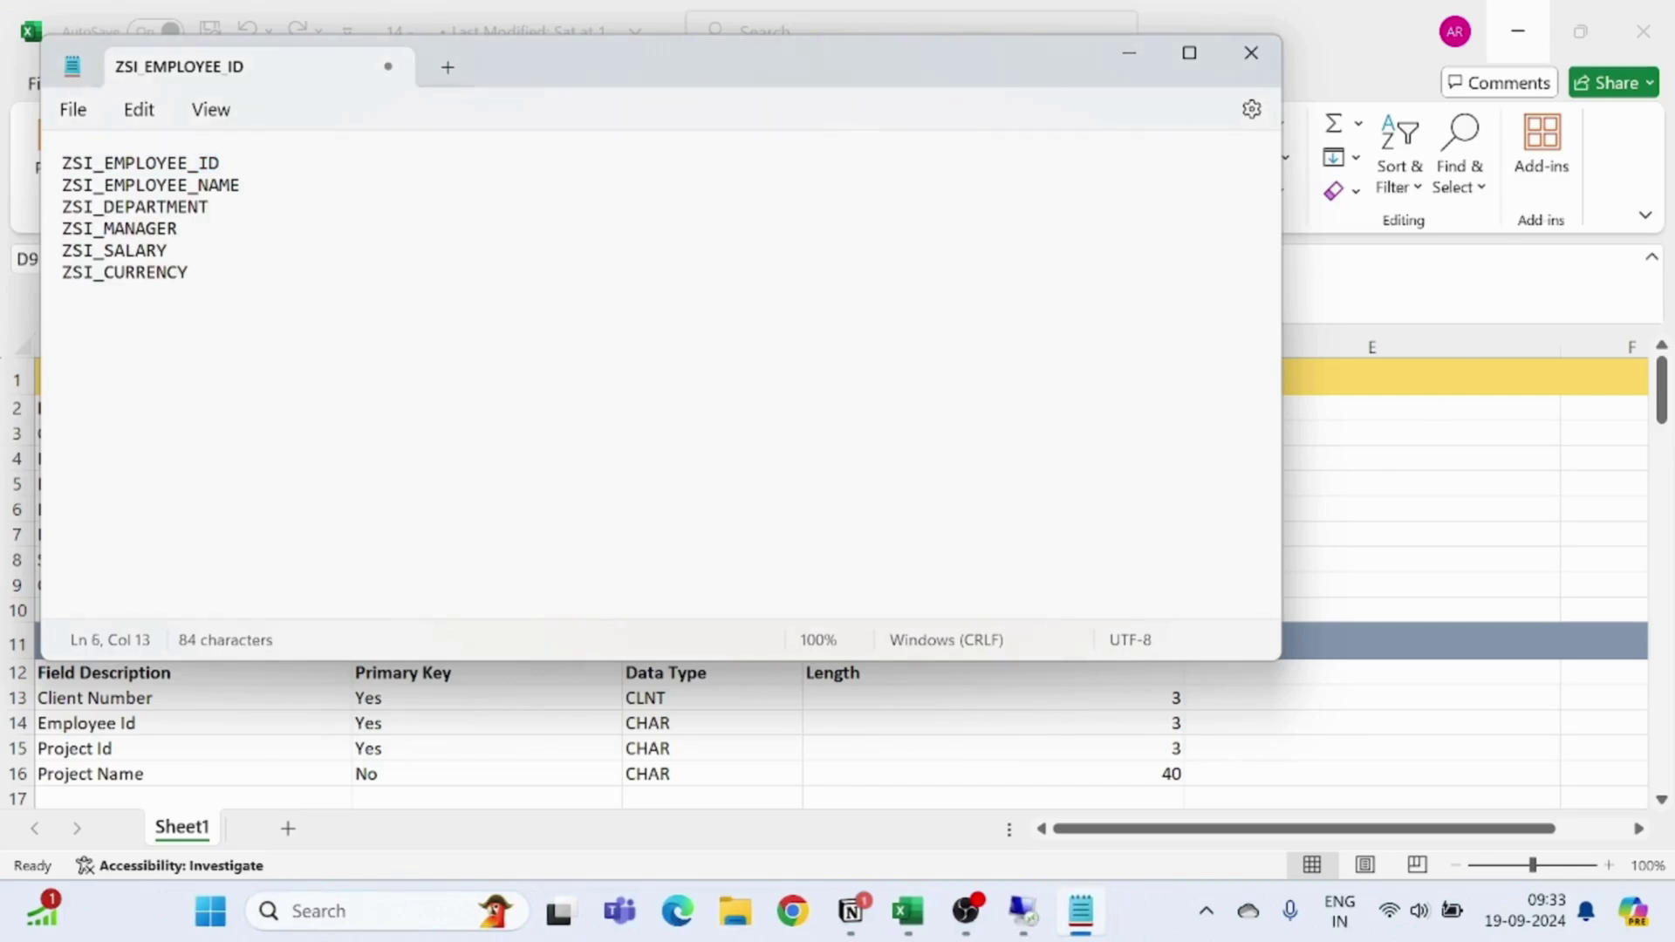
type("ZSI_DATA_ELEMENT_EMPLOYEE_ID")
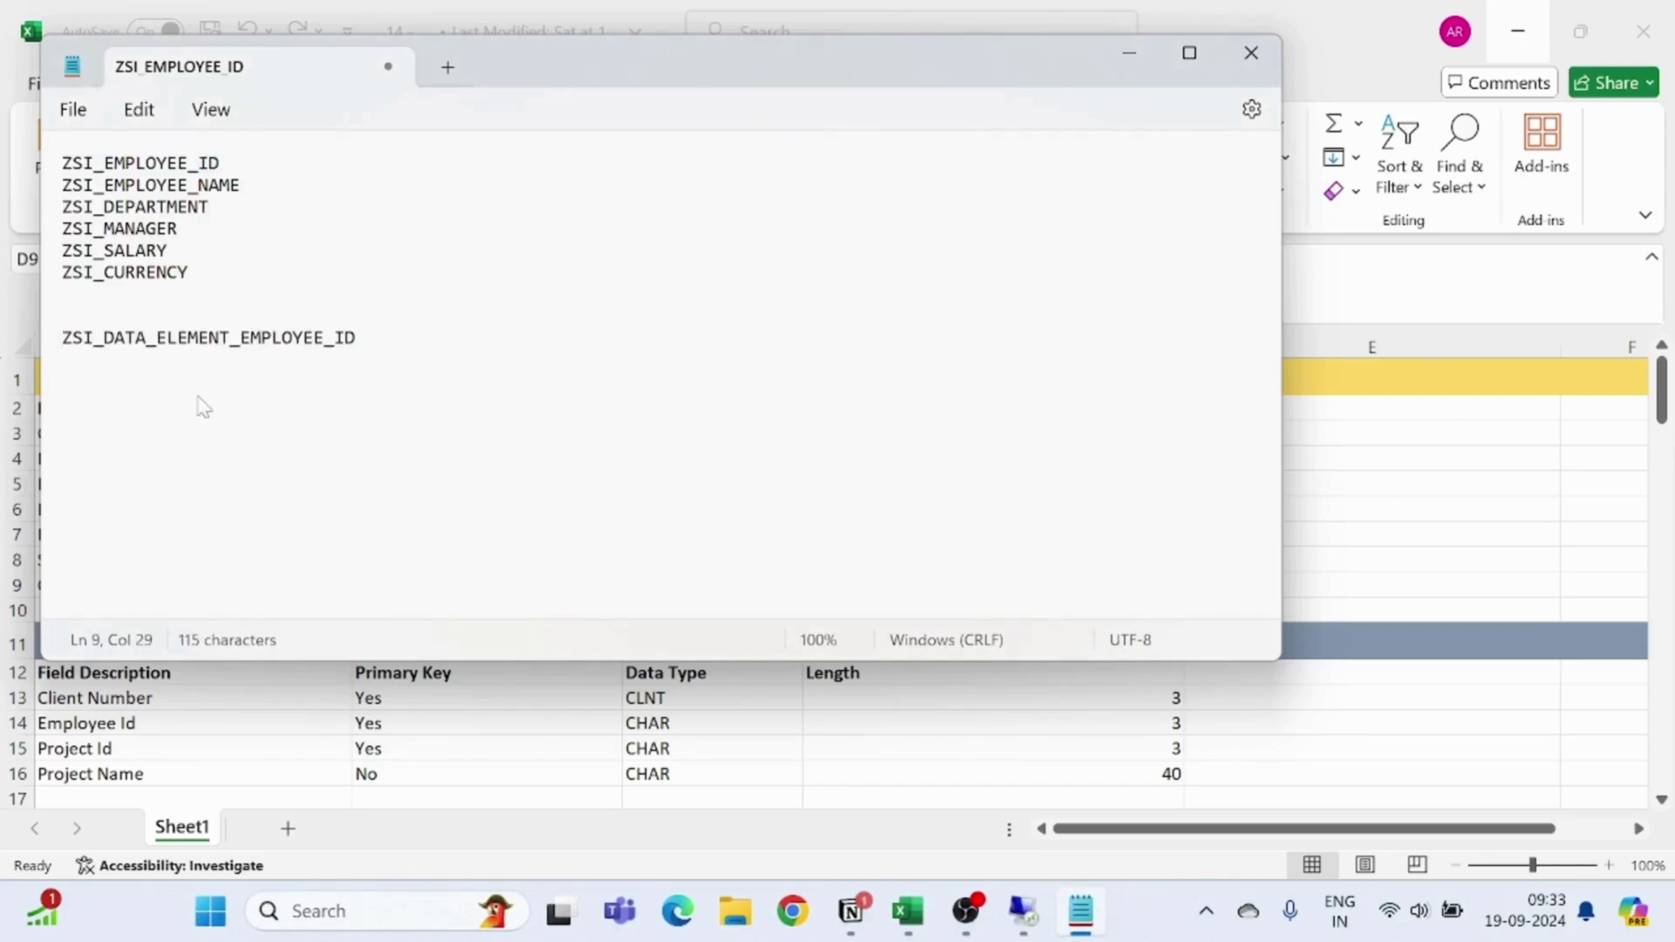
Locate the Employee Name field in the Excel specification, and in SAP create data element ZSI_DATA_ELEMENT_EMPLOYEE_NAME with short description "Employee Name"
left_click(1140, 58)
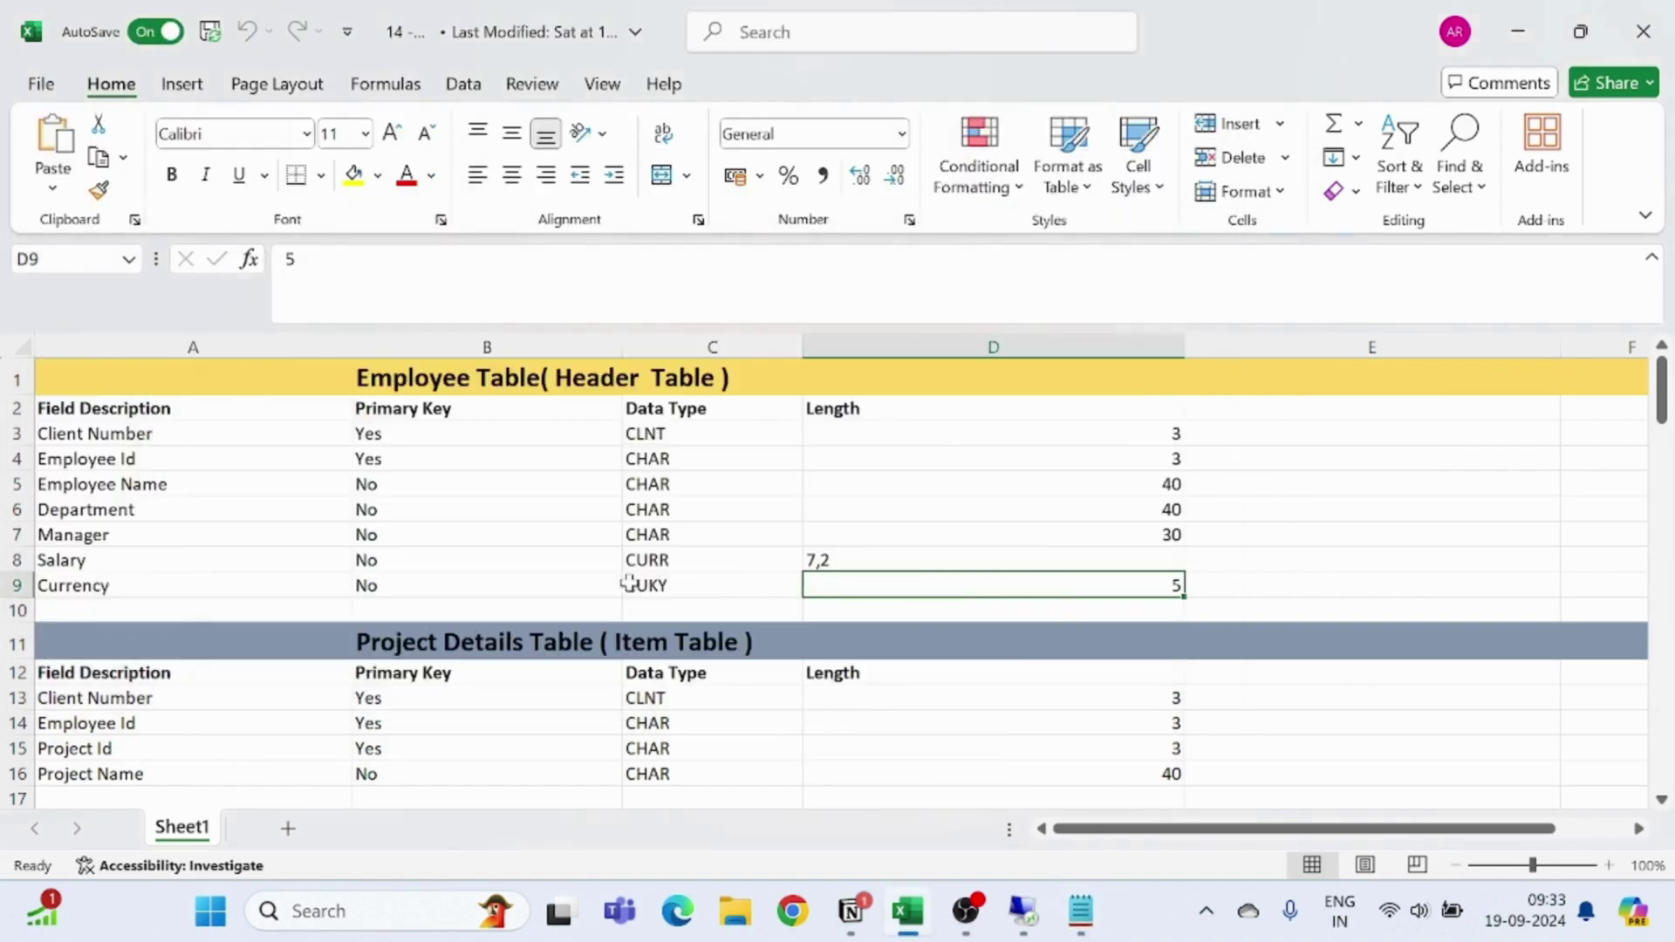
left_click(94, 490)
left_click(1022, 911)
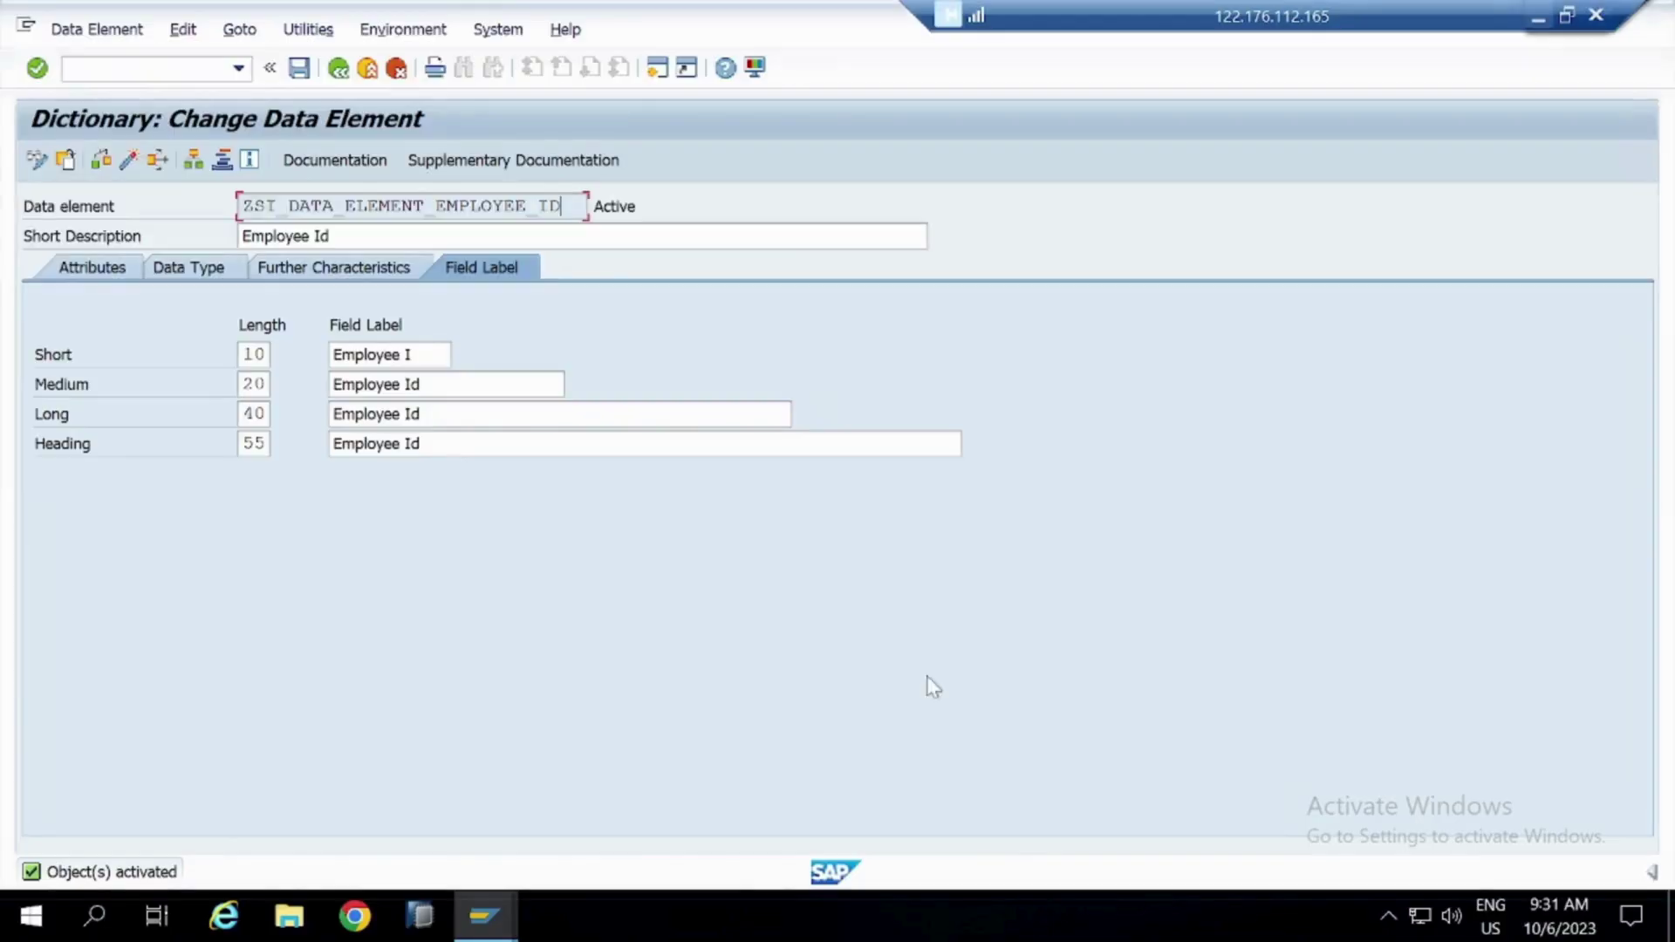
left_click(340, 68)
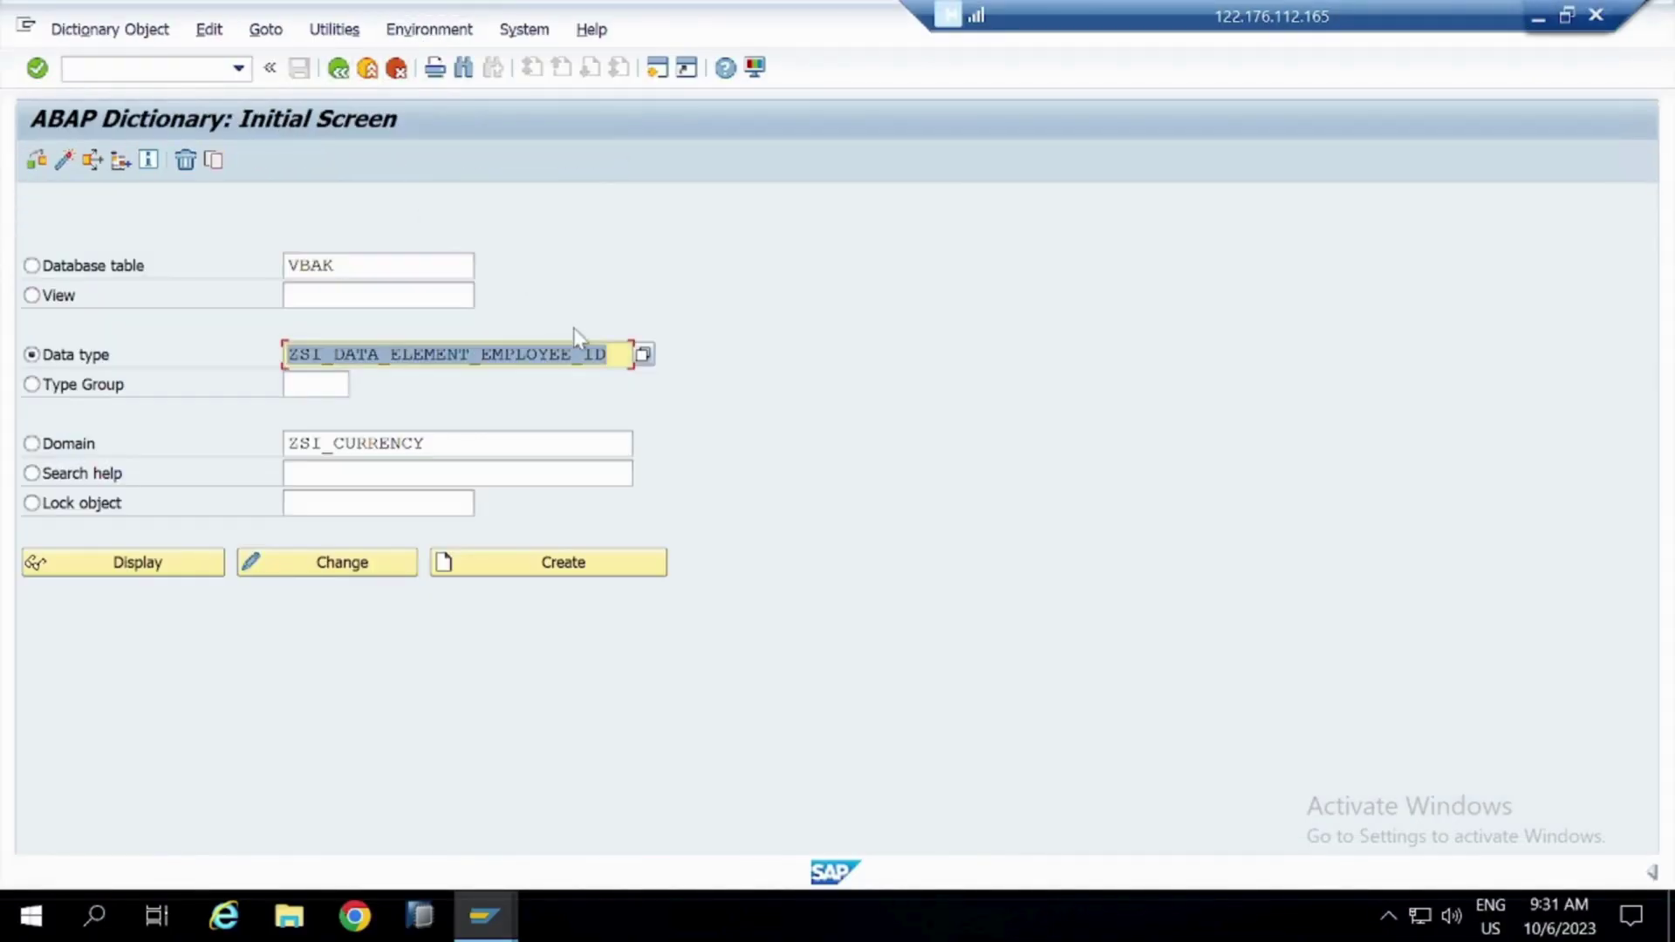
key("End")
key("BackSpace")
key("BackSpace")
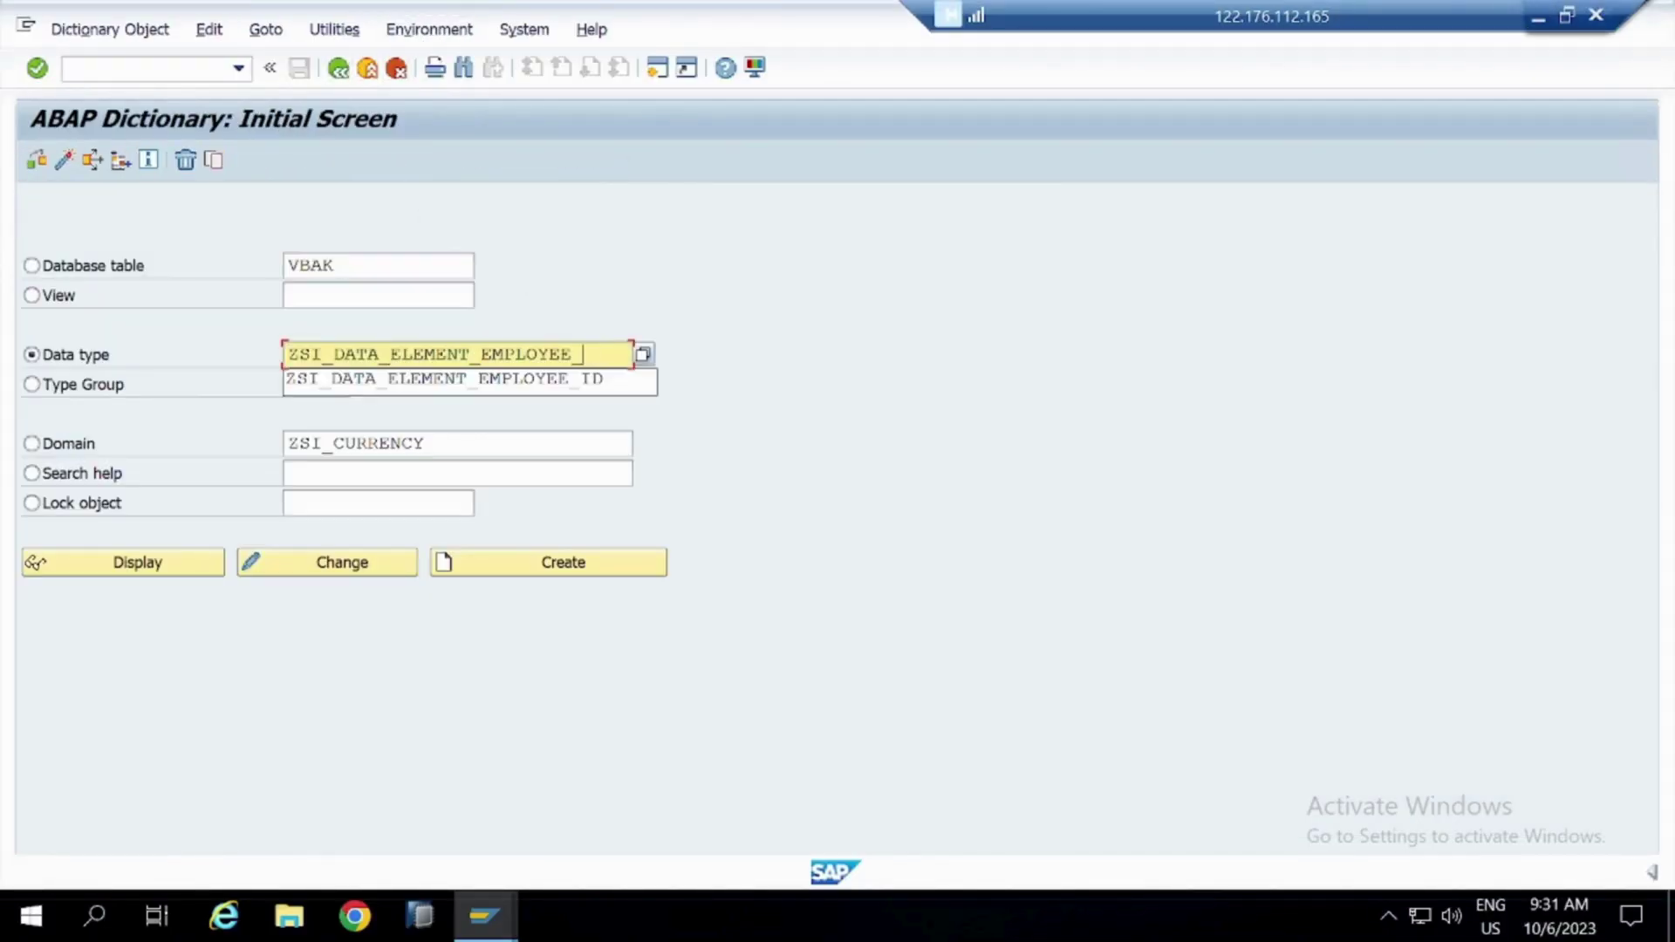
type("NAME")
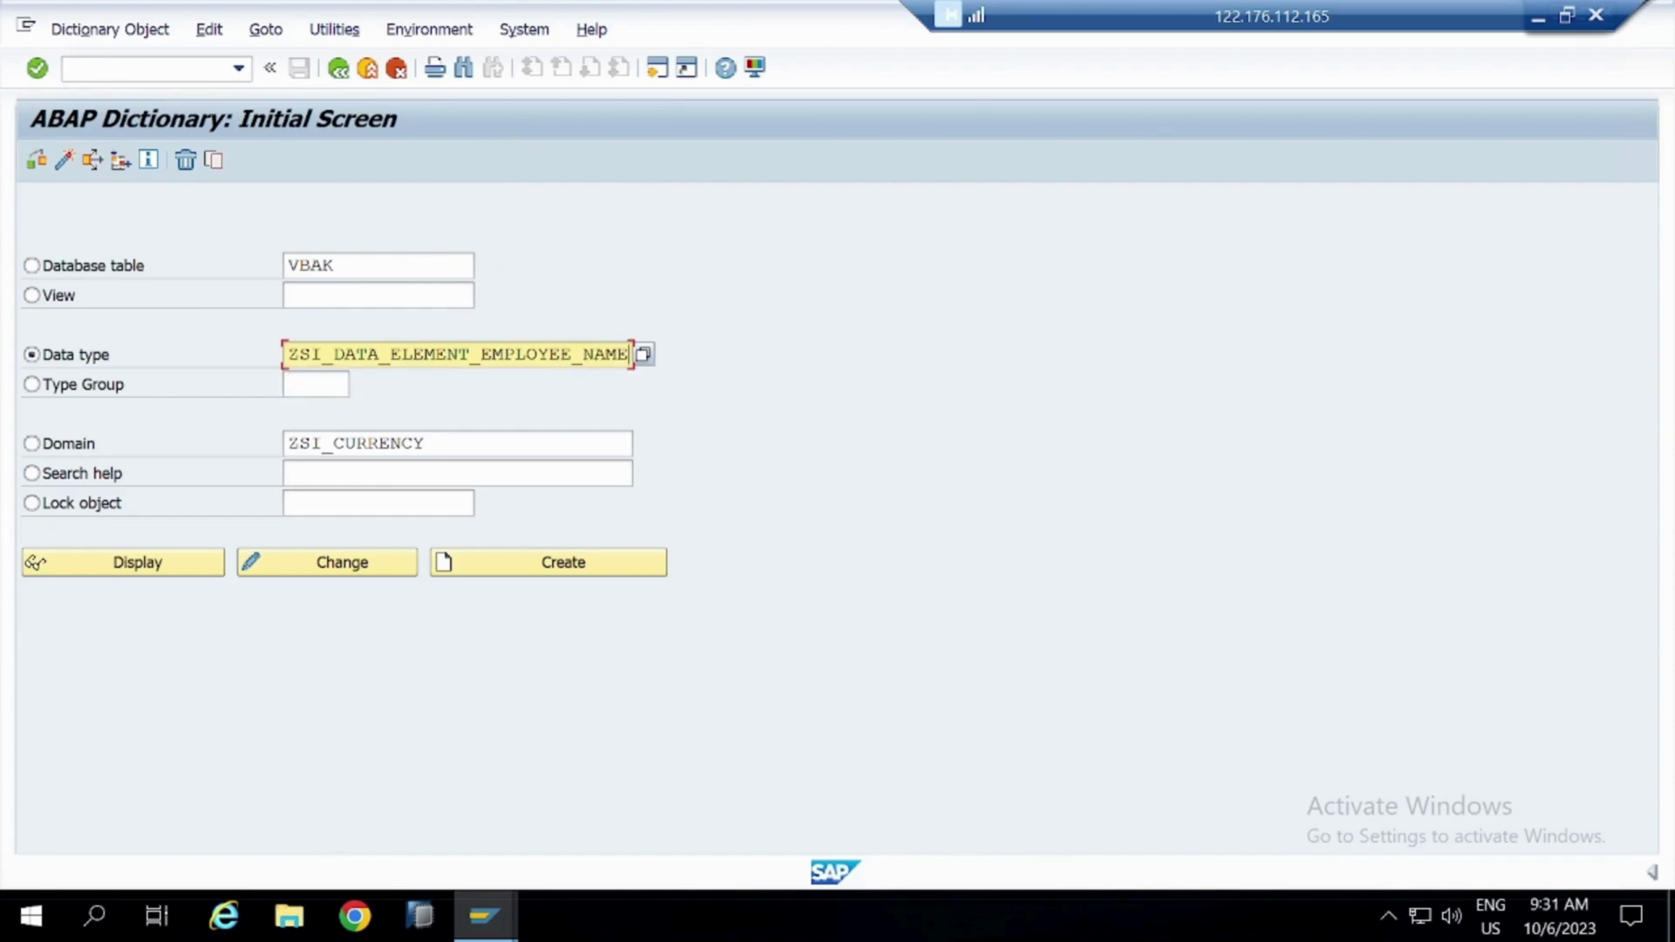
left_click(592, 567)
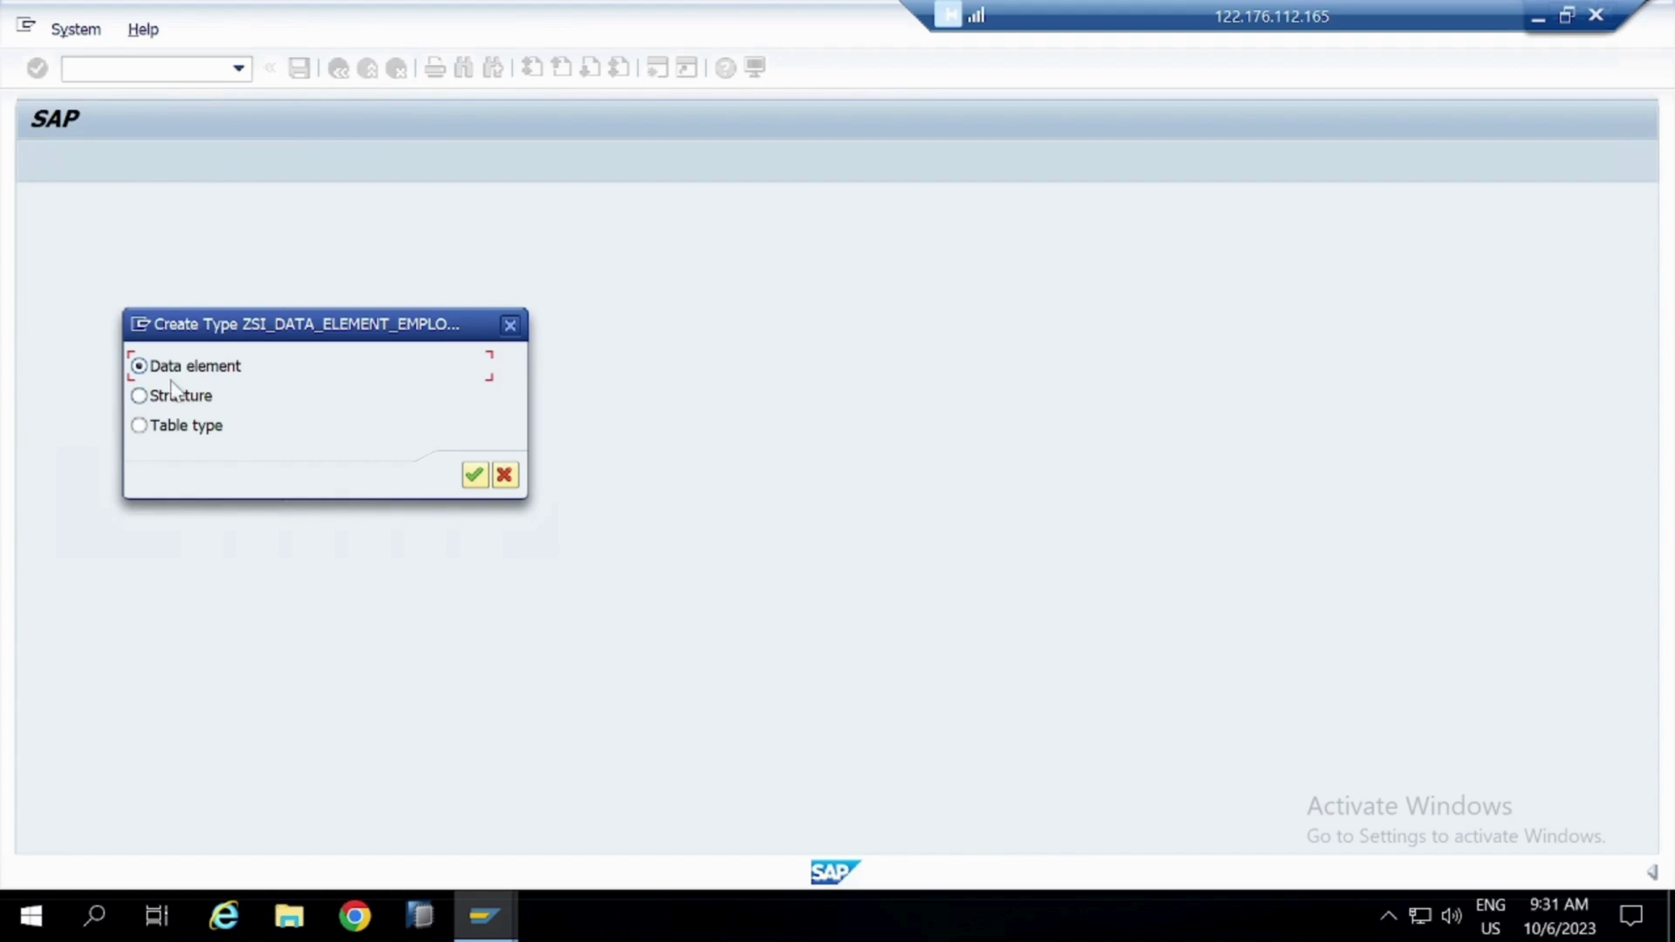
left_click(473, 475)
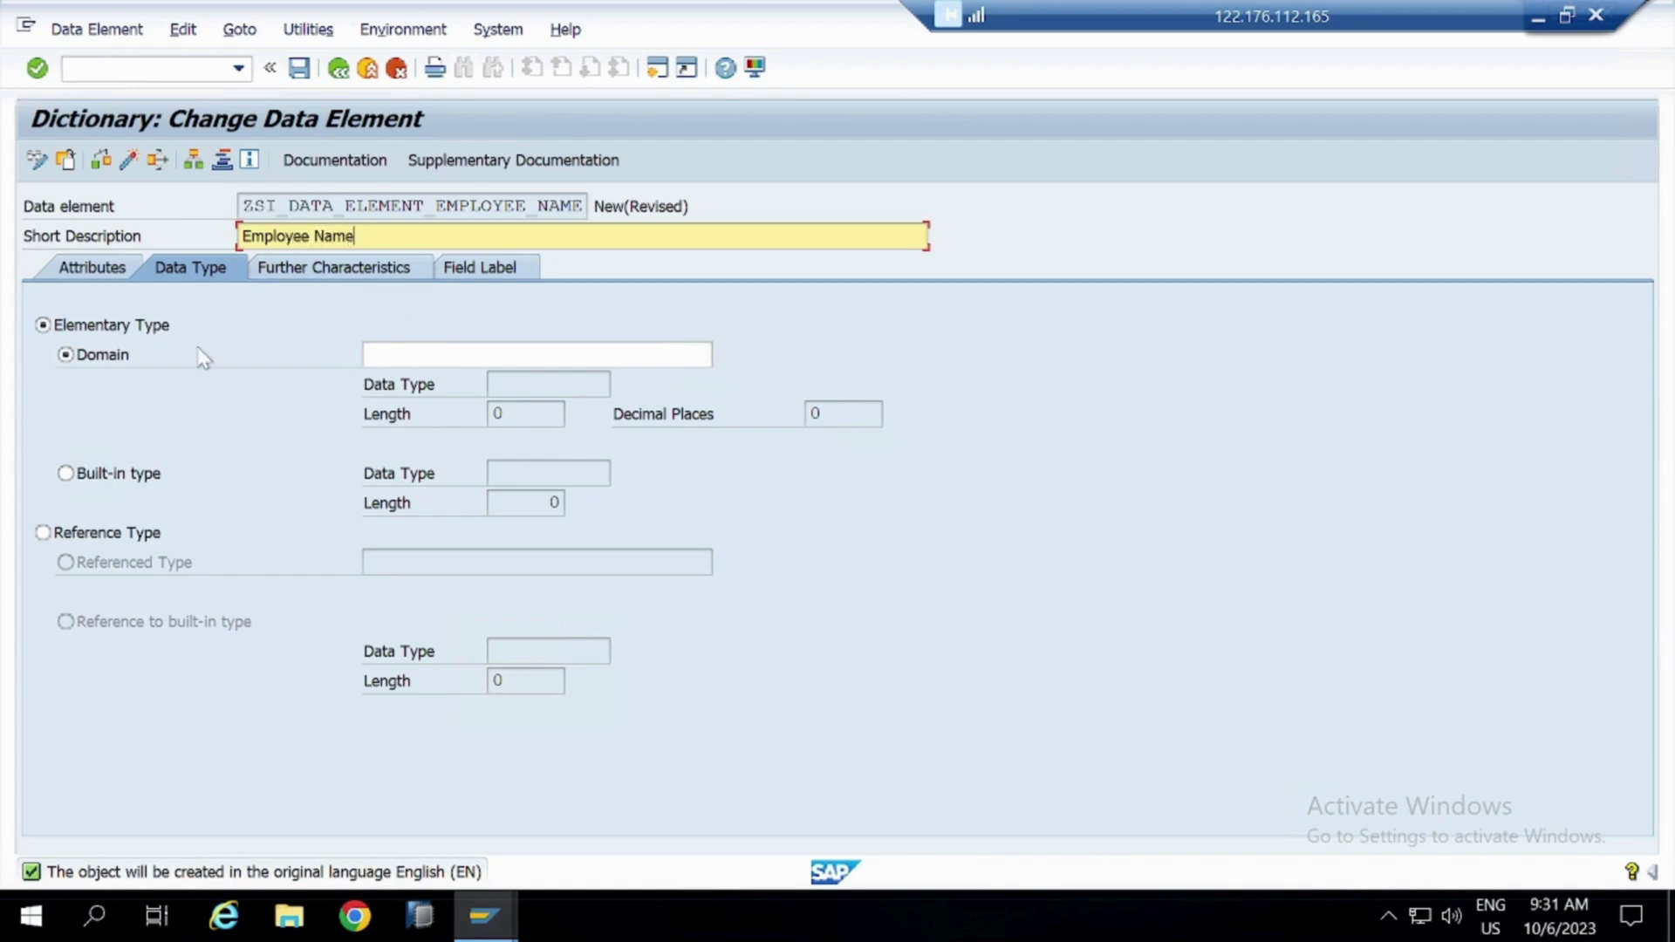
Copy ZSI_EMPLOYEE_NAME from the Notepad list, assign it as the new data element's domain in SAP and check the derived data type
left_click(457, 355)
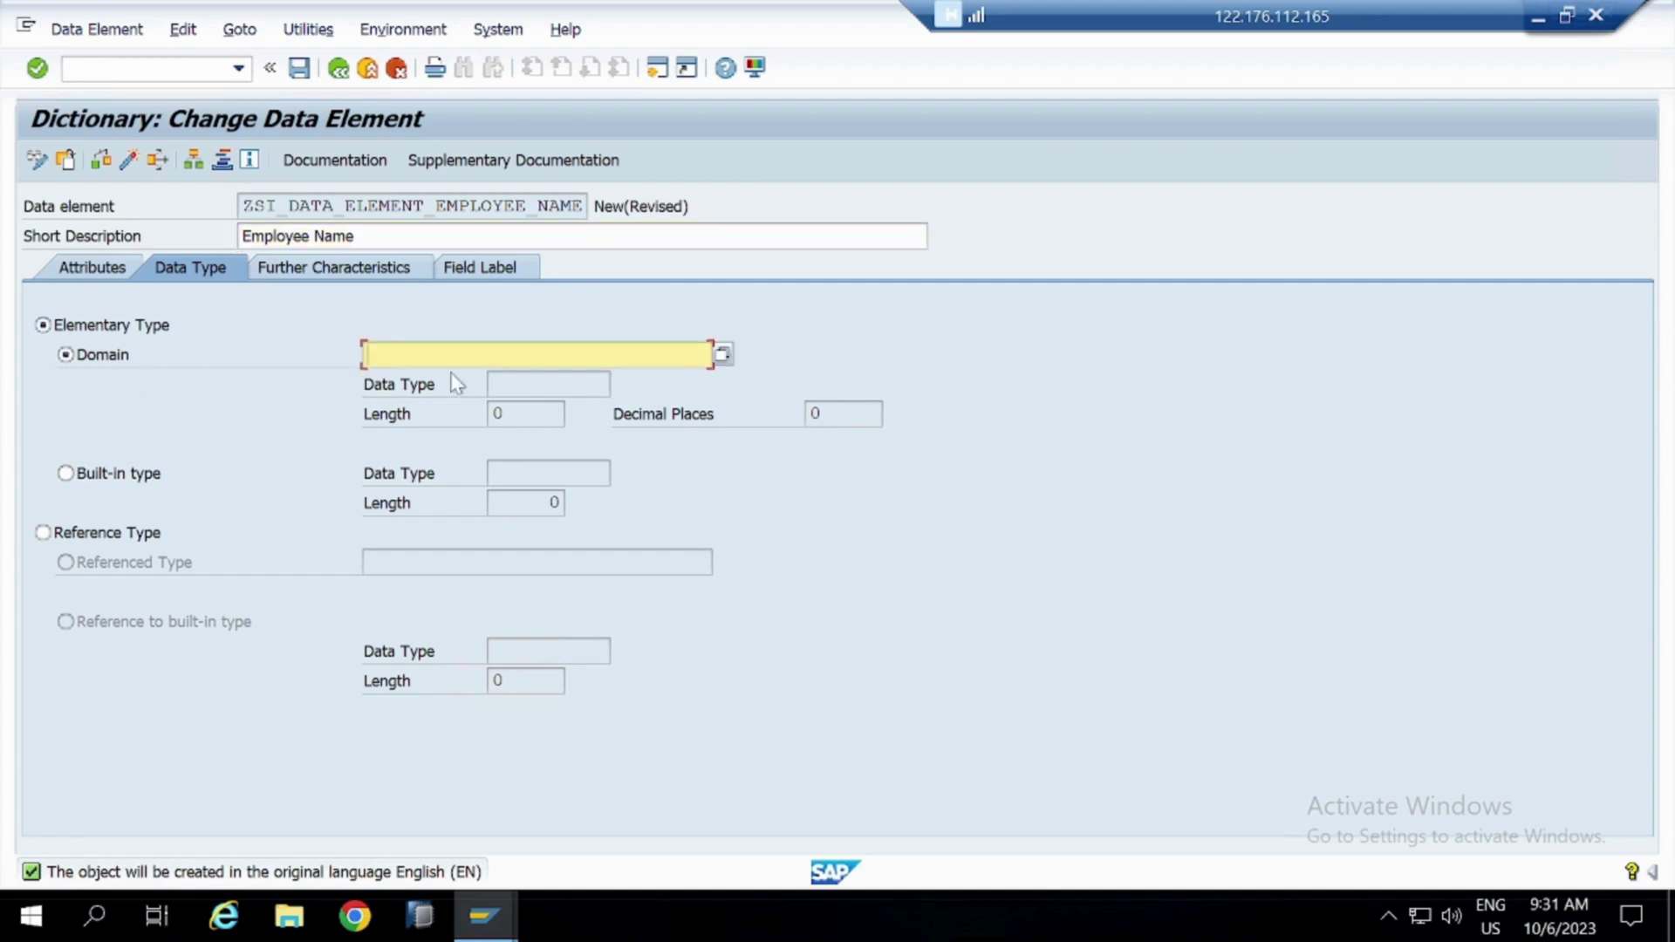
left_click(1538, 16)
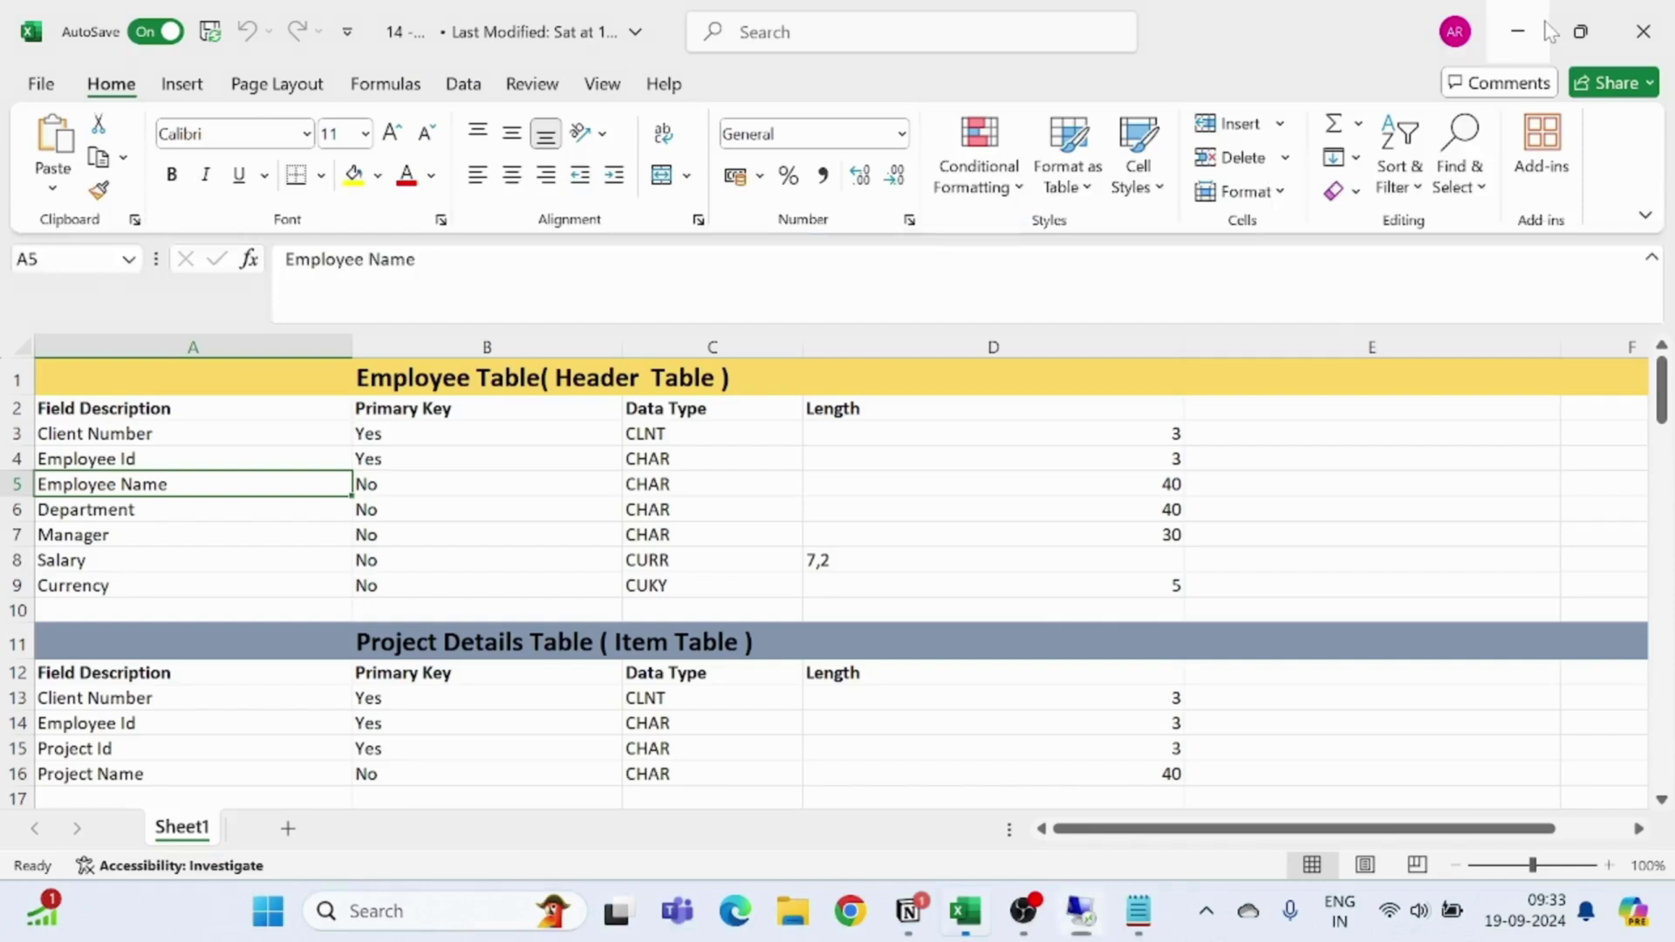
mouse_move(871, 918)
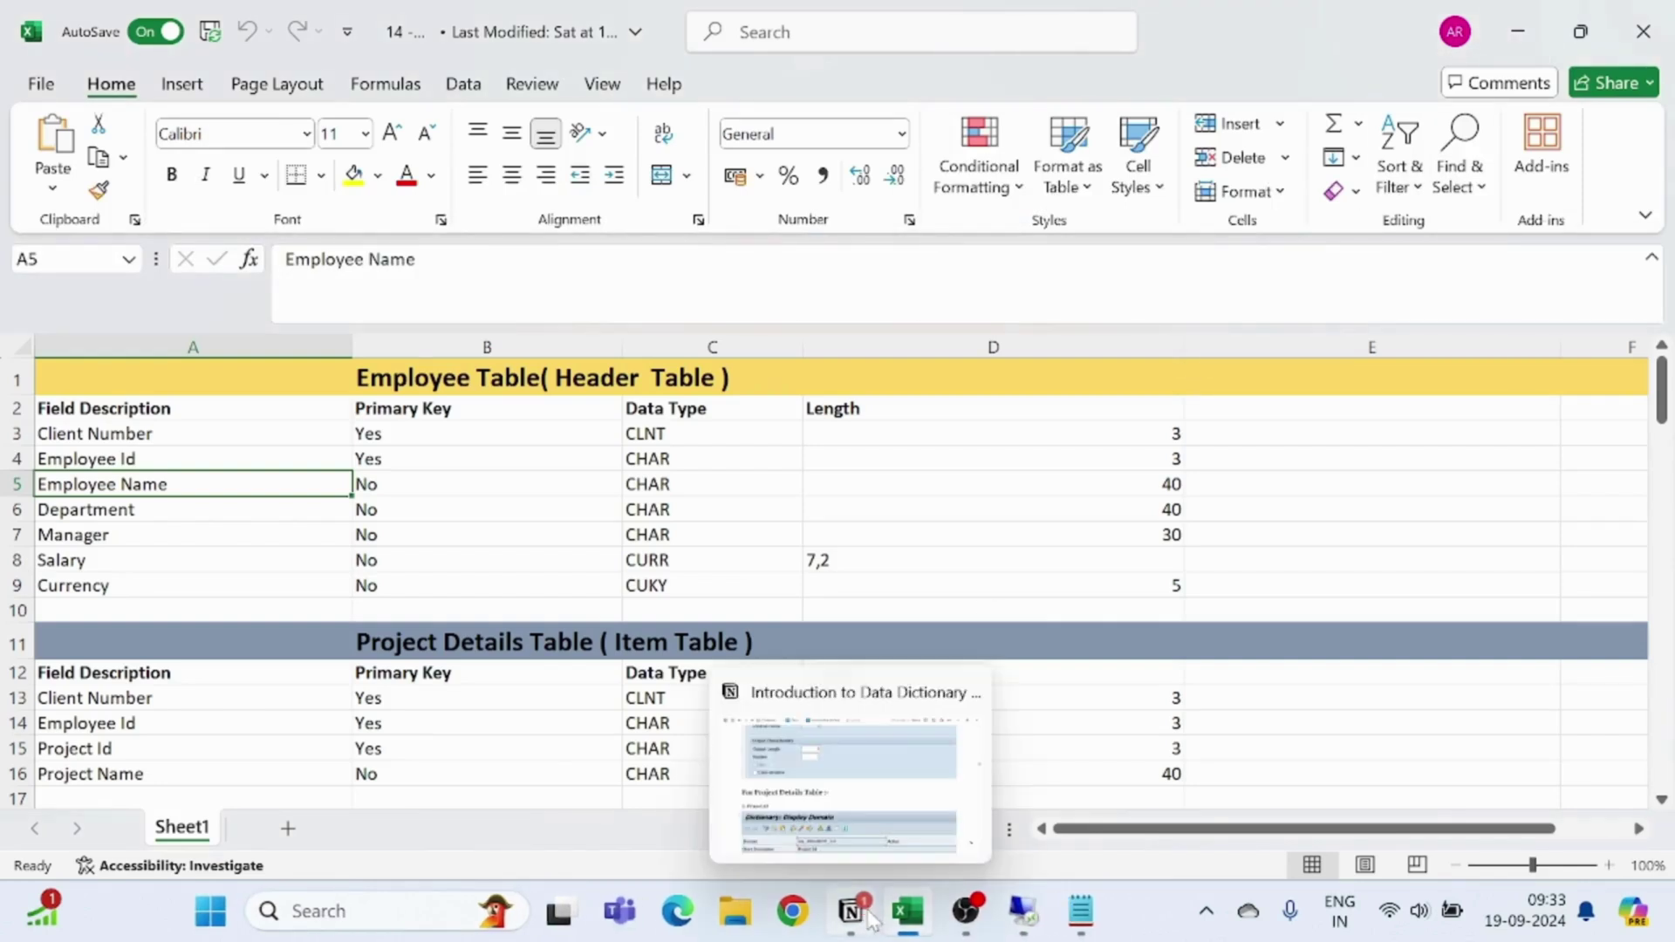
left_click(1080, 910)
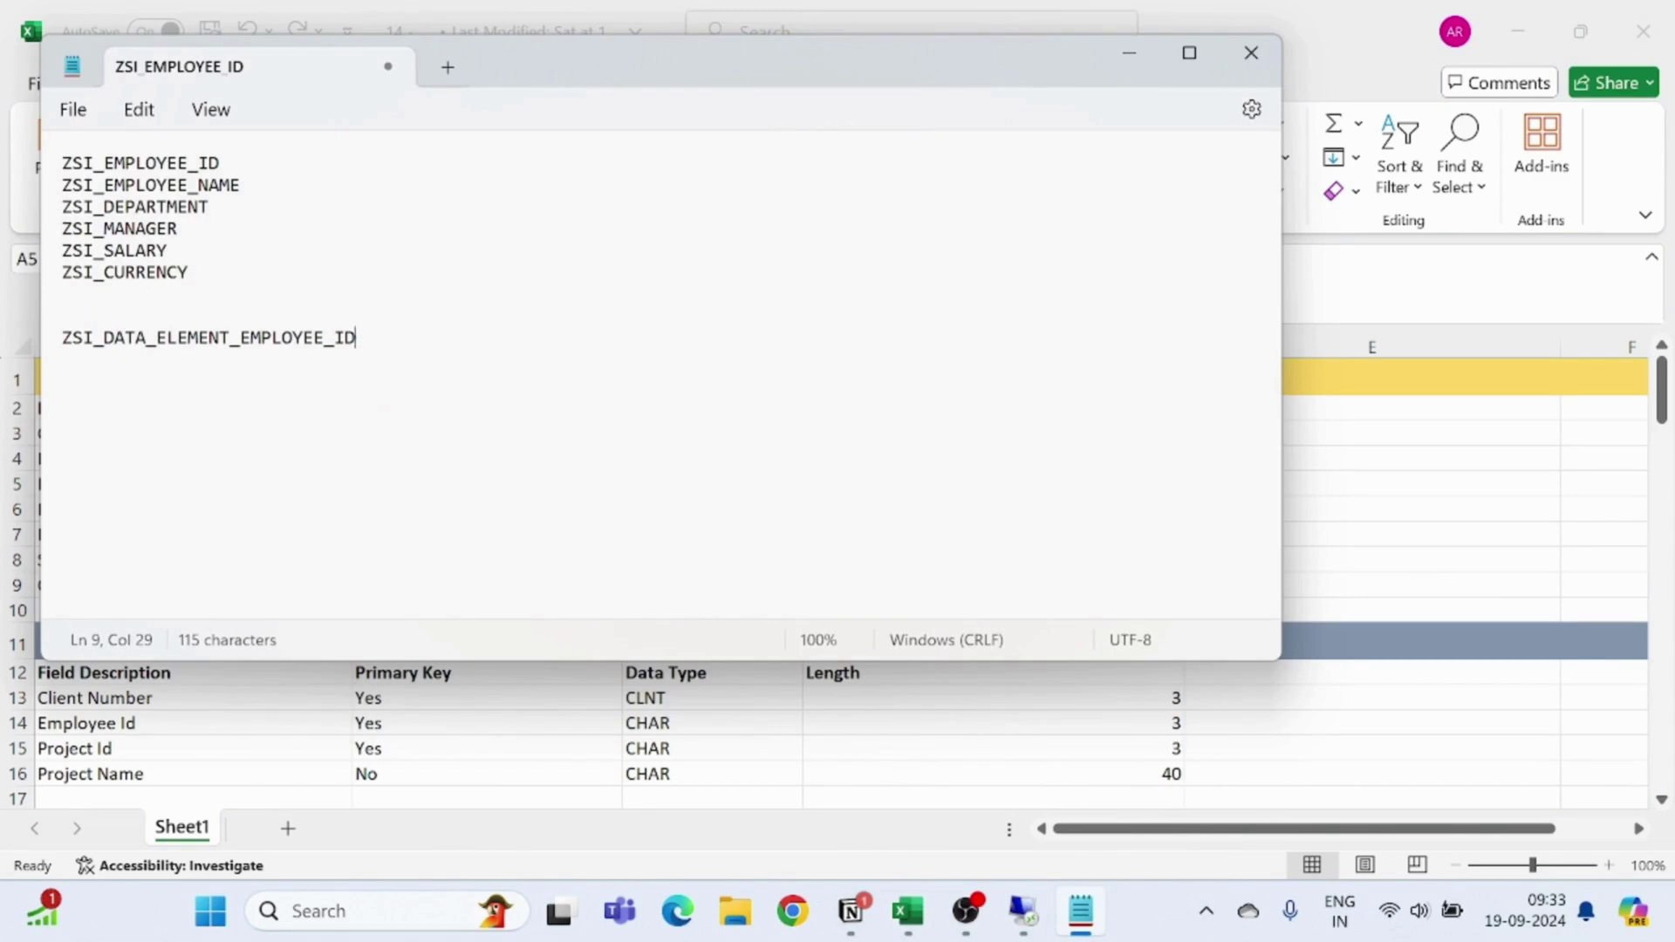
left_click_drag(62, 185, 241, 190)
key("ctrl+c")
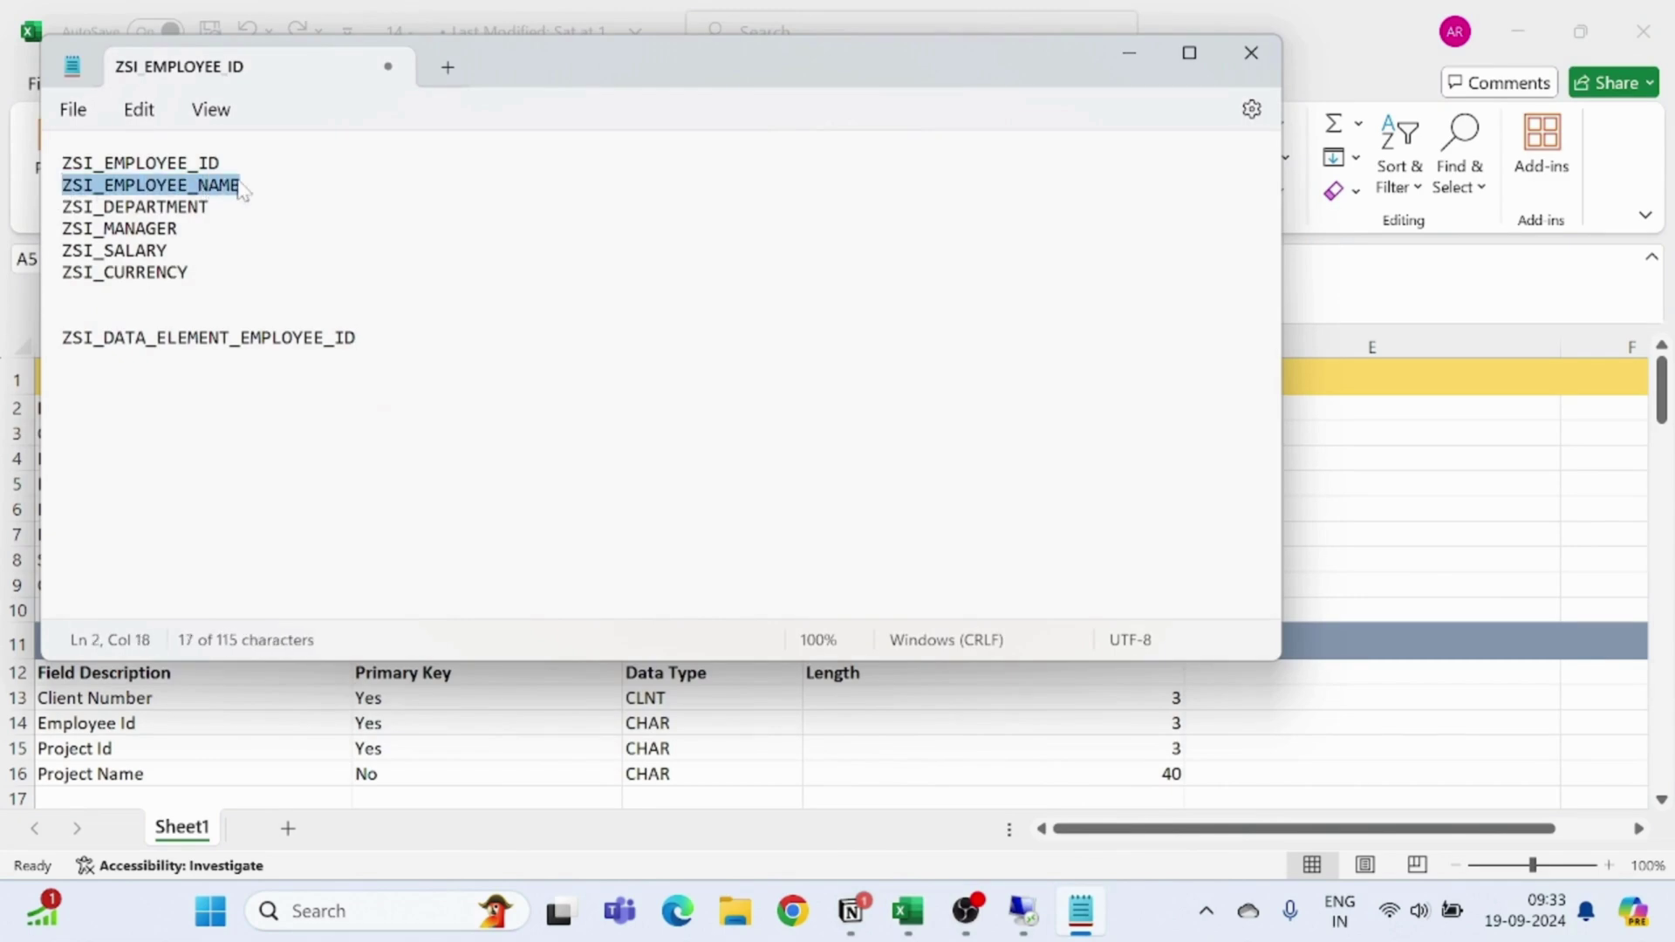
left_click(1023, 910)
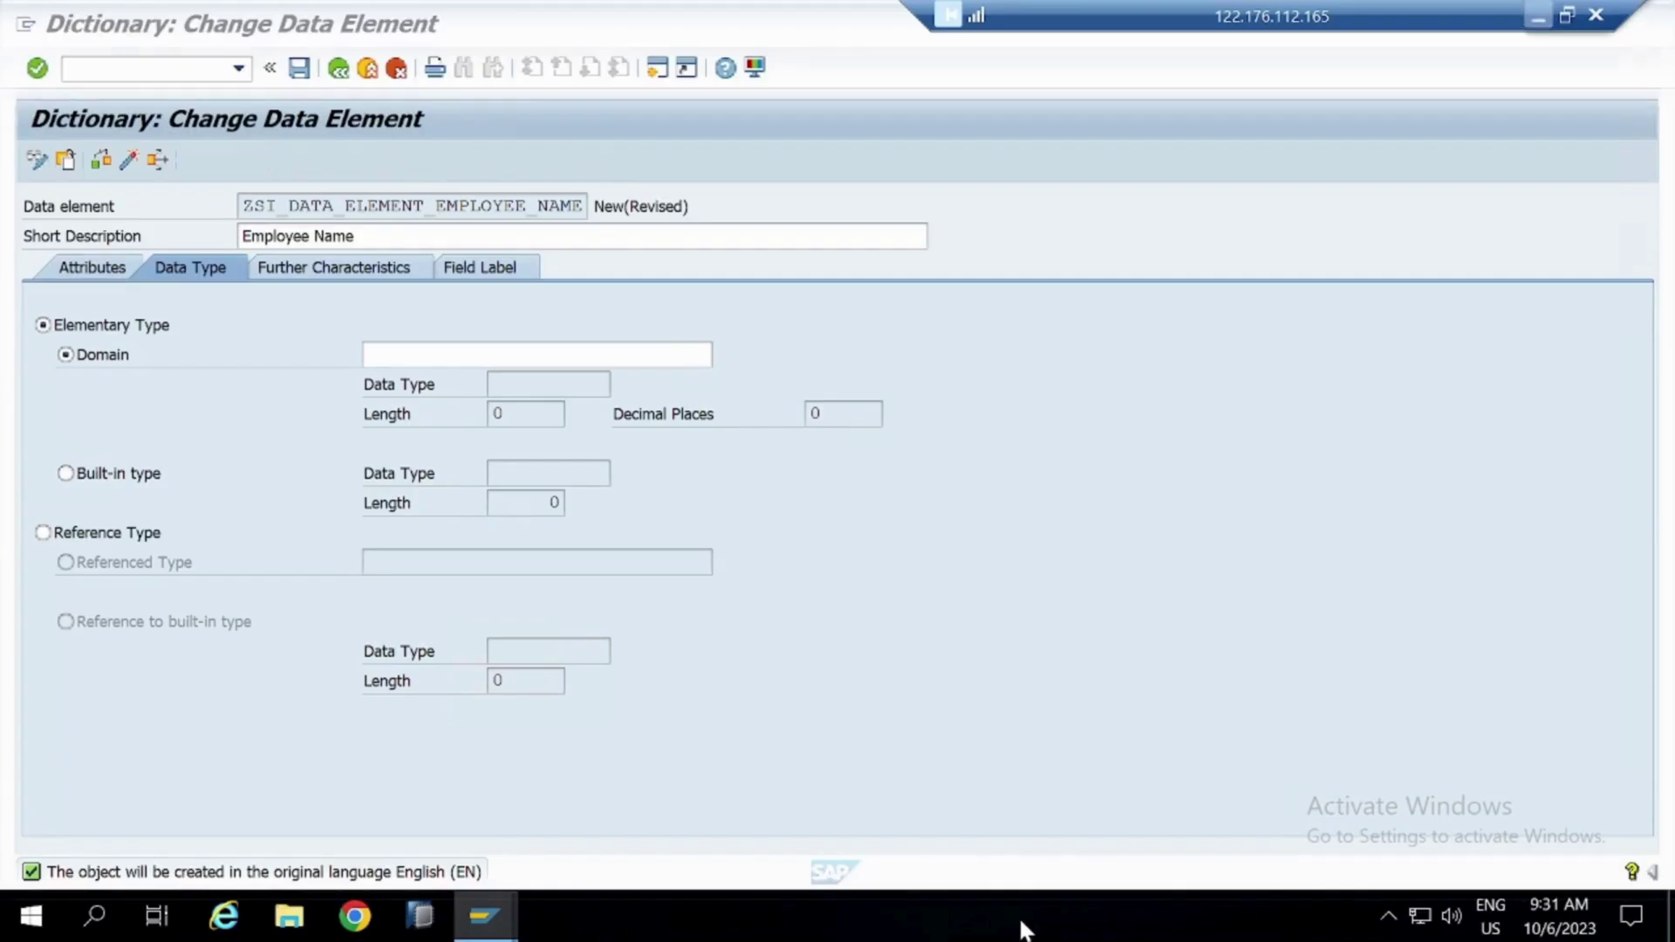
key("ctrl+v")
key("Return")
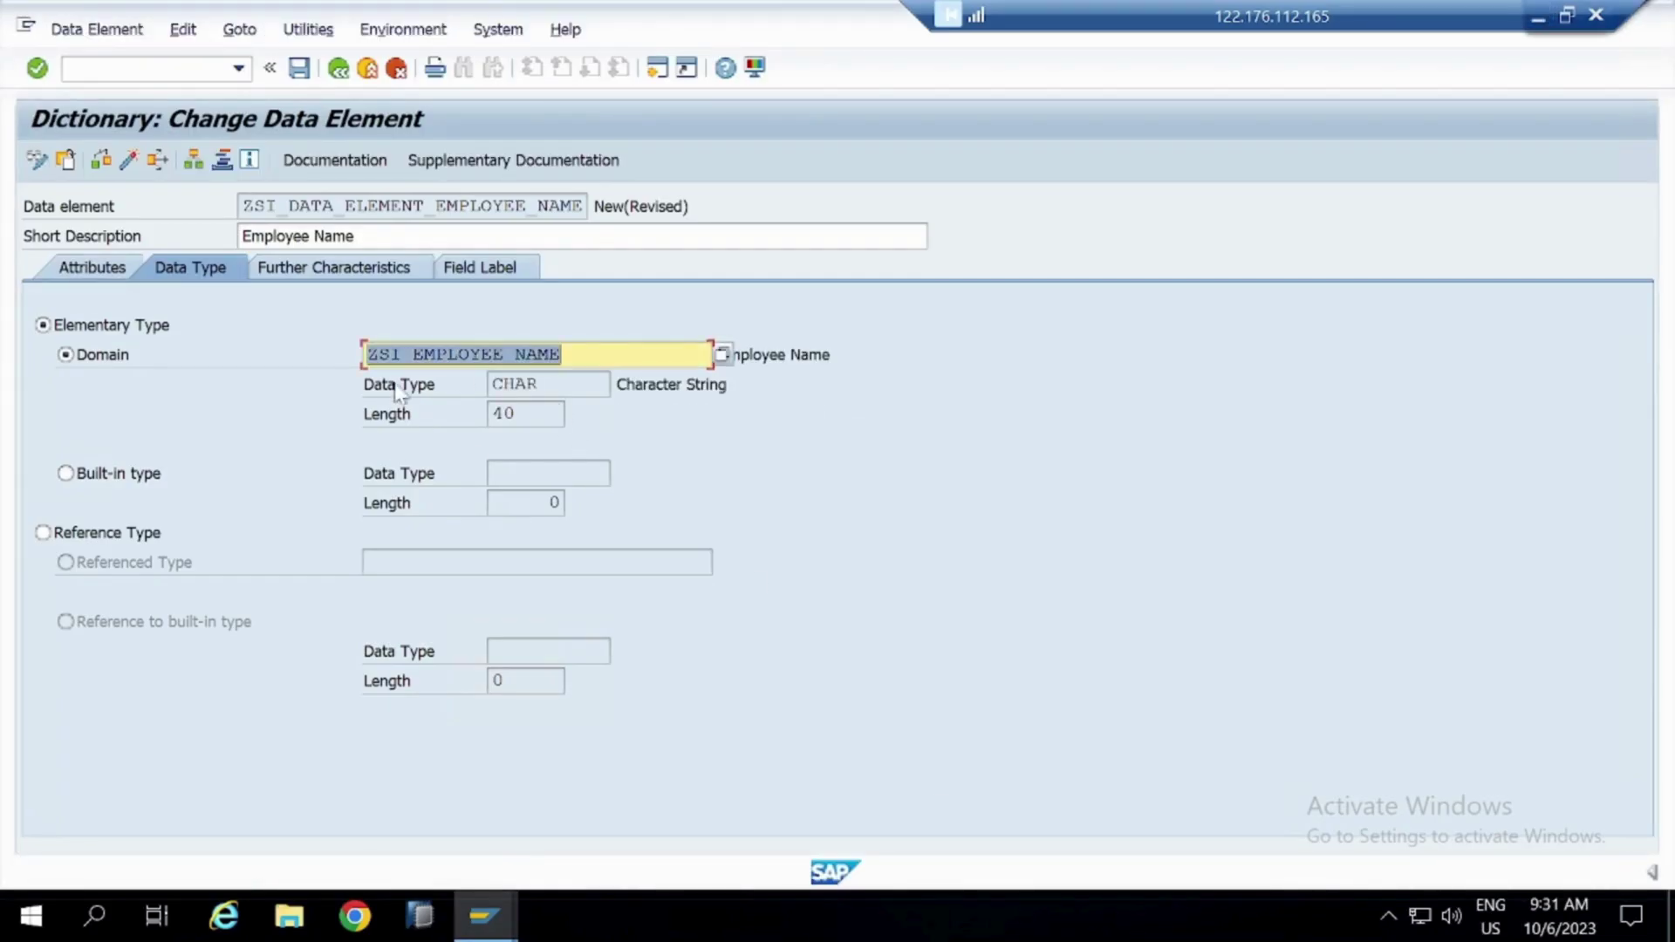
left_click(515, 384)
left_click(538, 384)
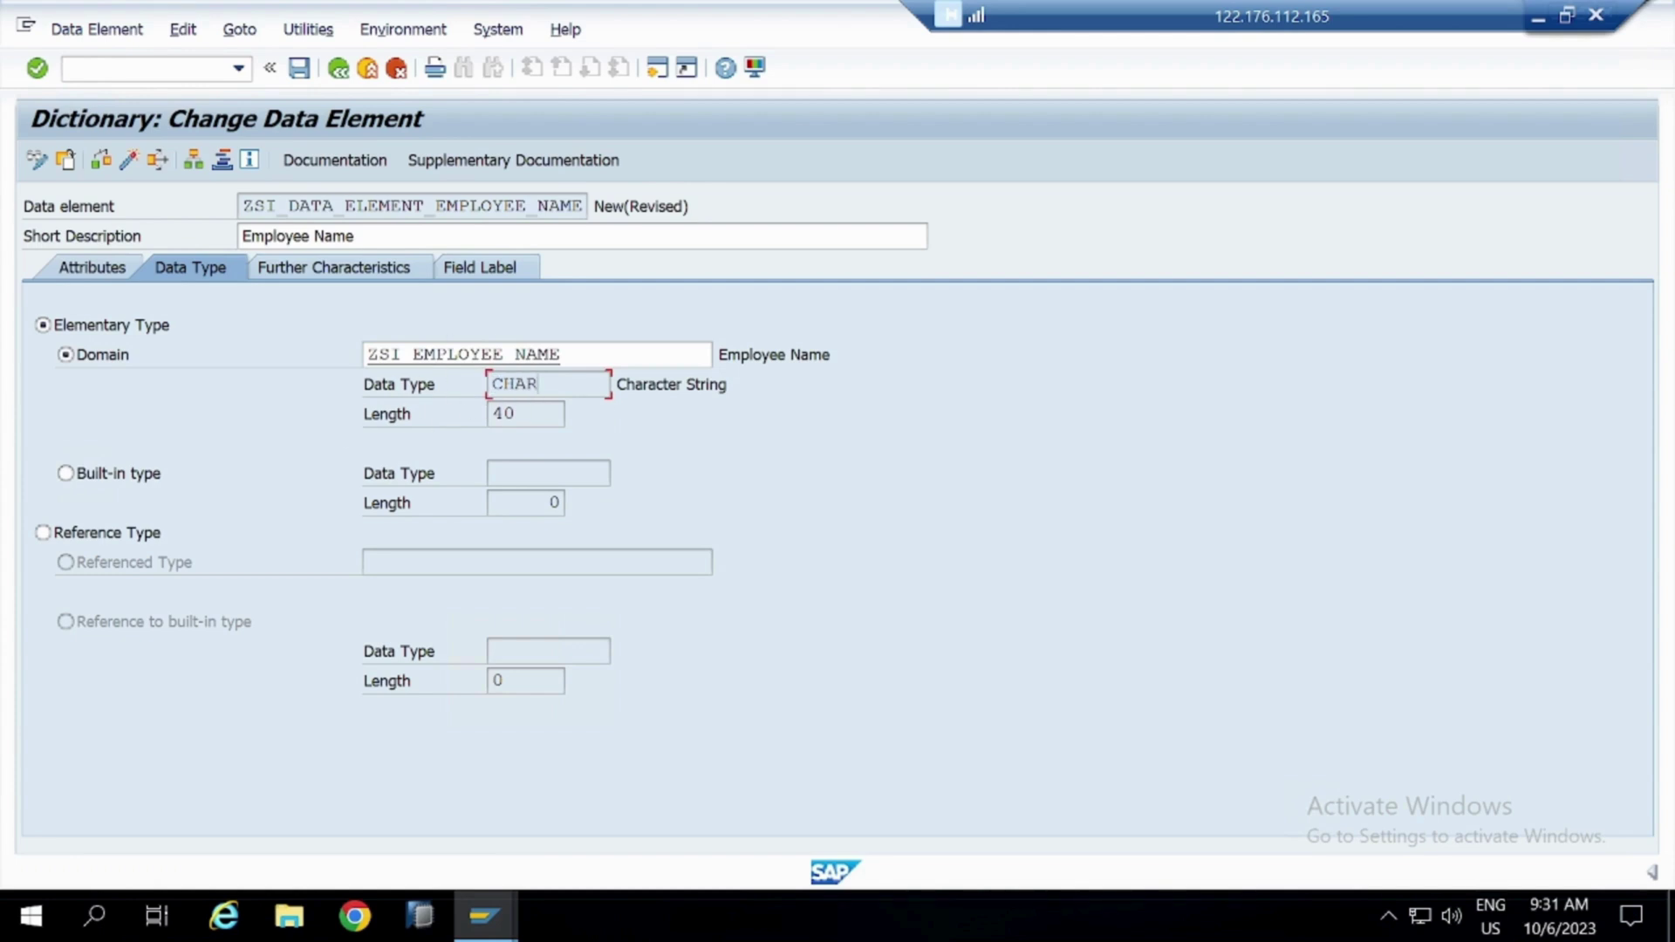
Save the Employee Name data element in package ZABAP_ON_HANA_SRIJAN, view its domain's definition and return to the data element
key("F3")
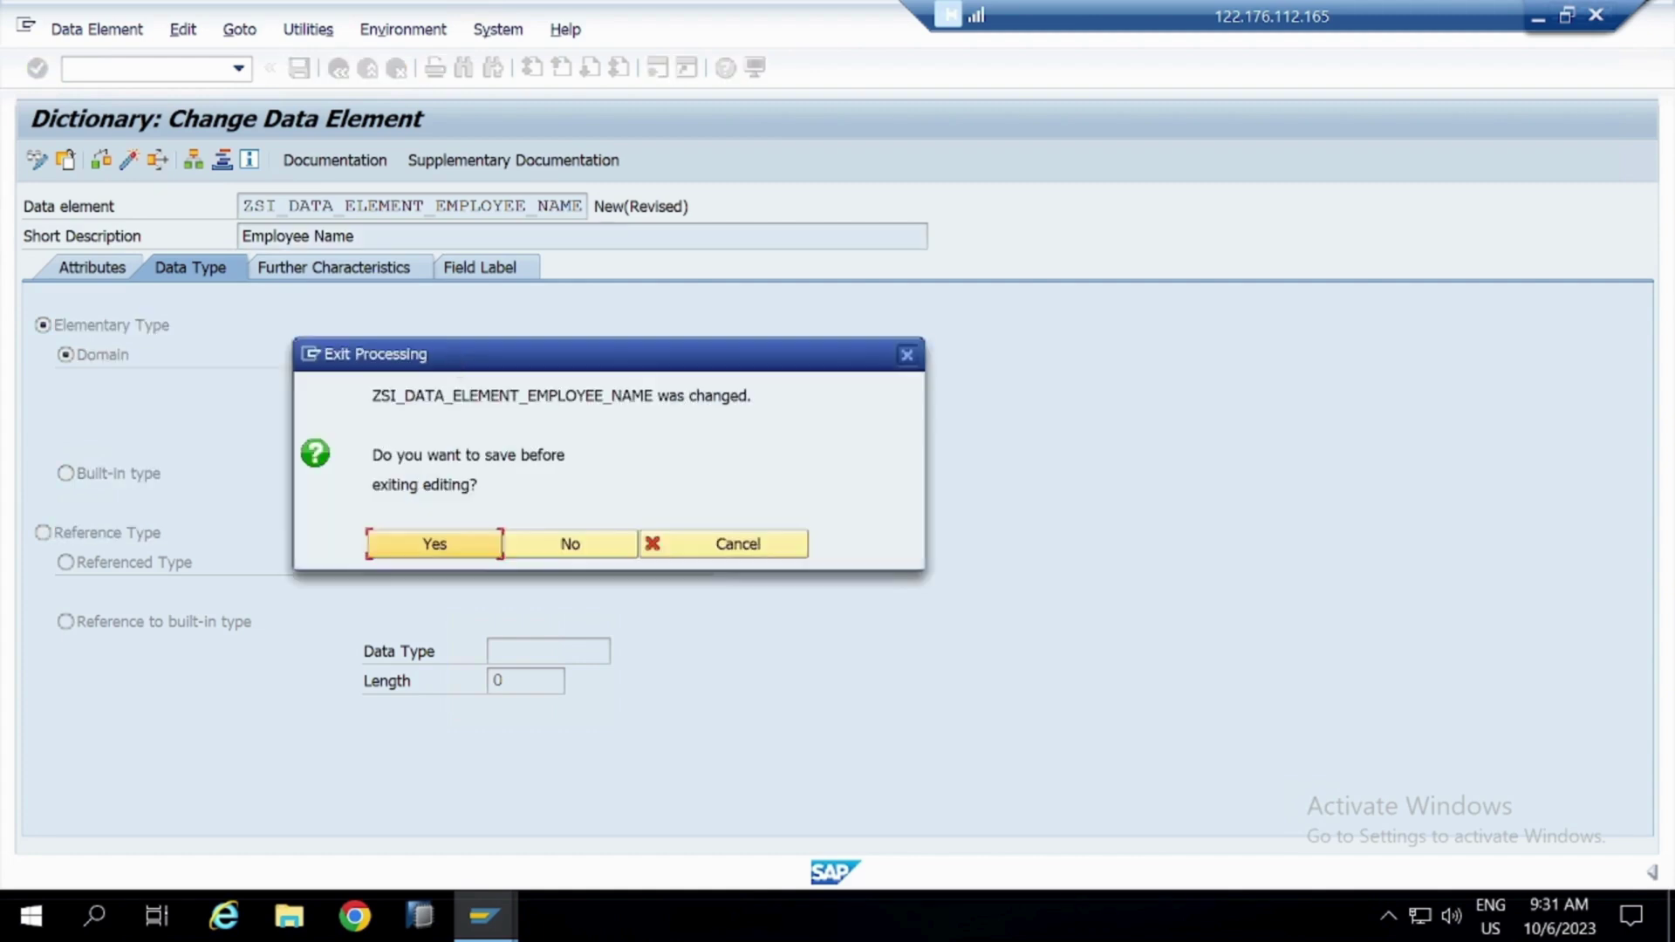
left_click(434, 543)
key("Return")
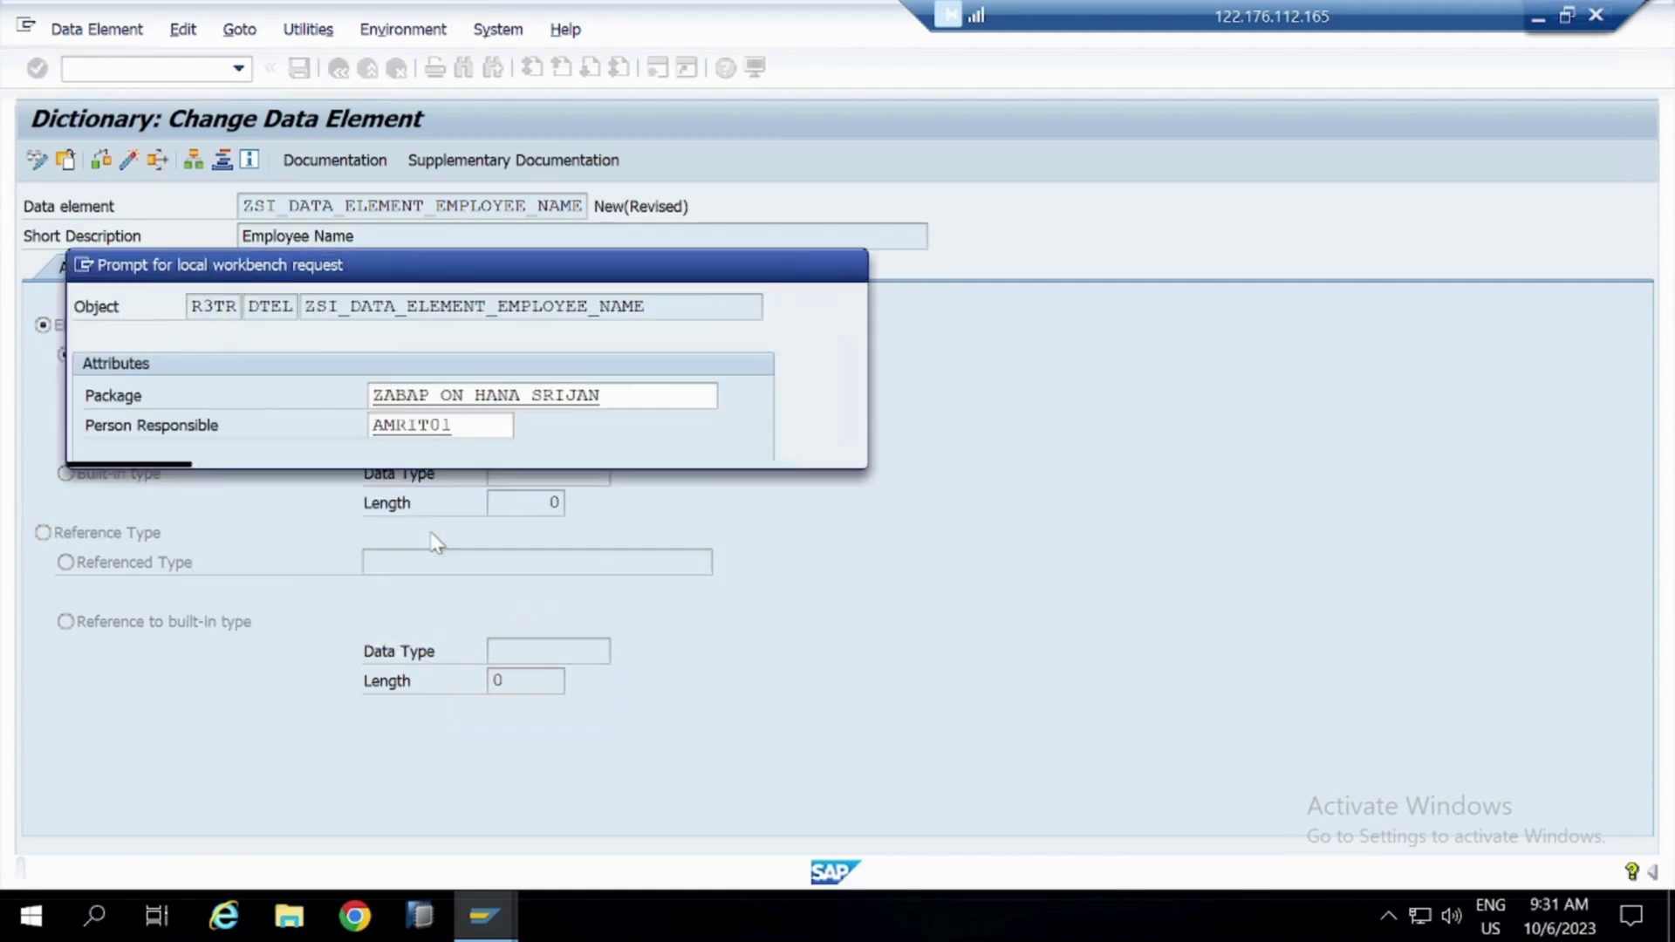
key("Return")
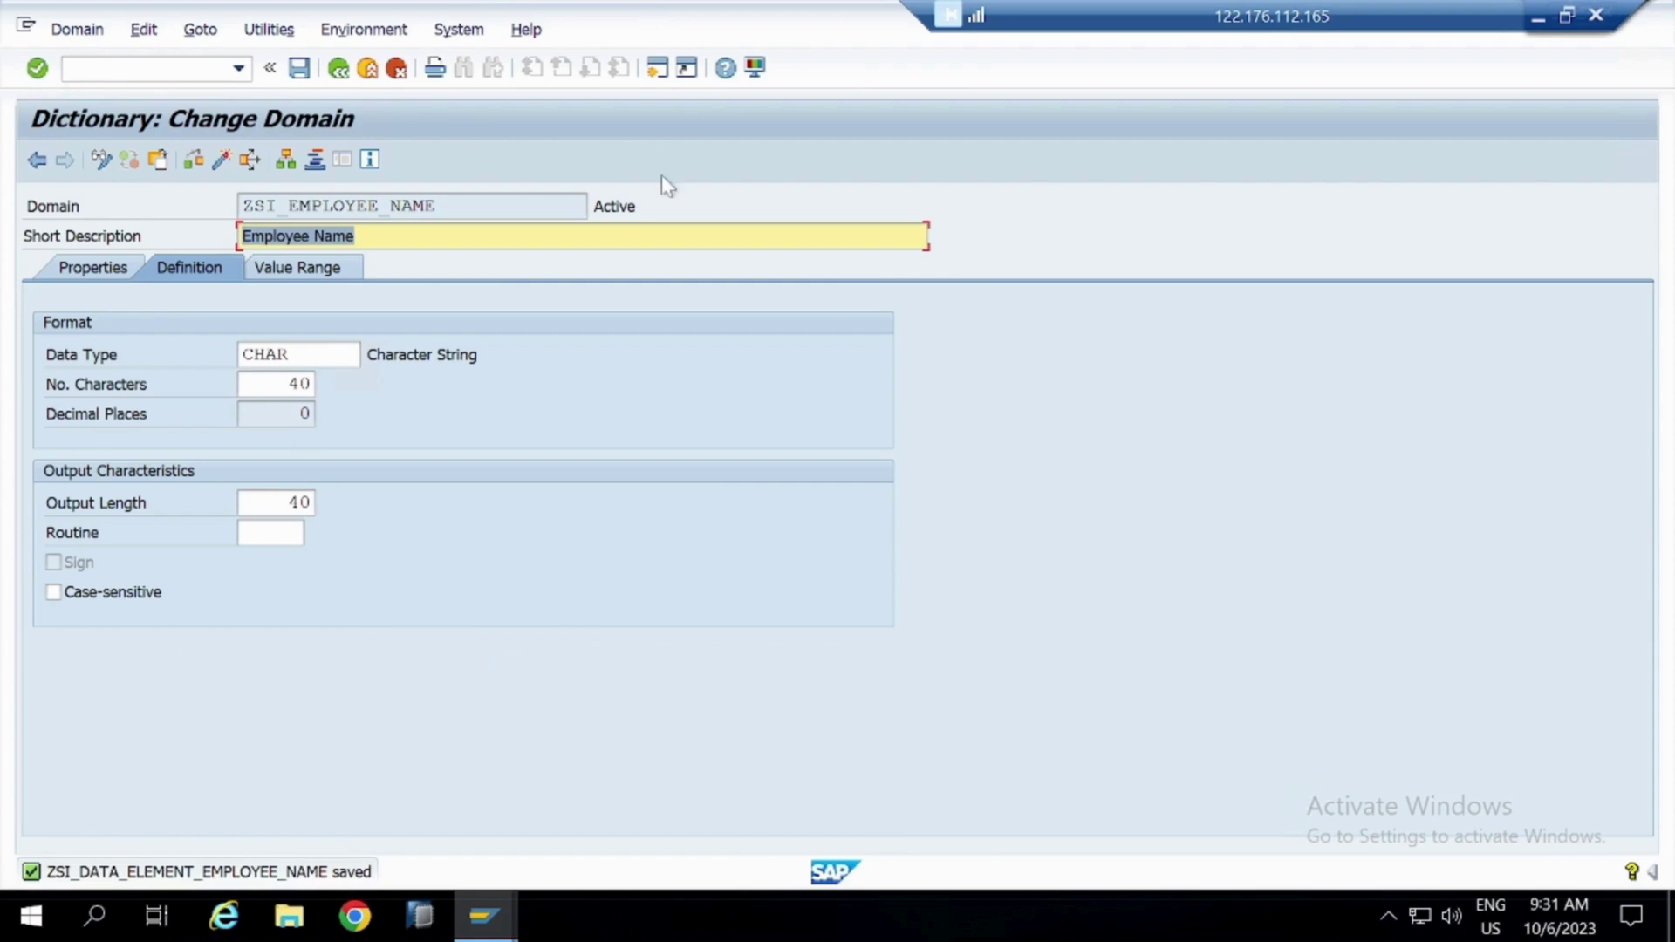
left_click(339, 69)
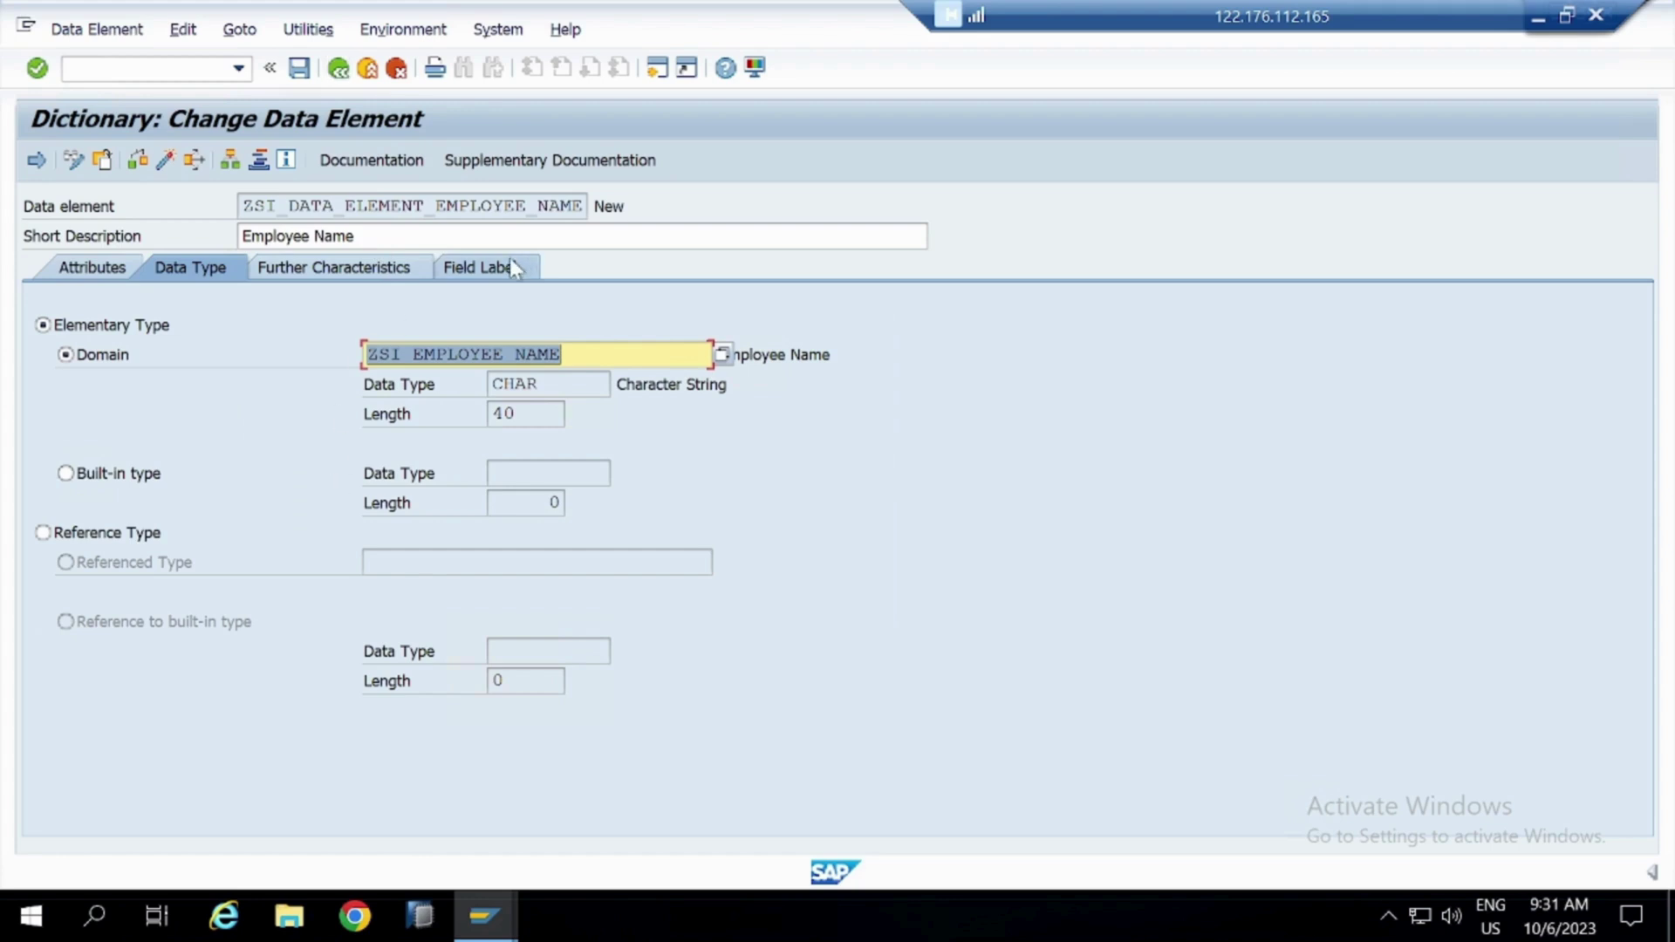
Set the data element's short field label to "Employee N" and its medium, long and heading labels to "Employee Name"
left_click(485, 266)
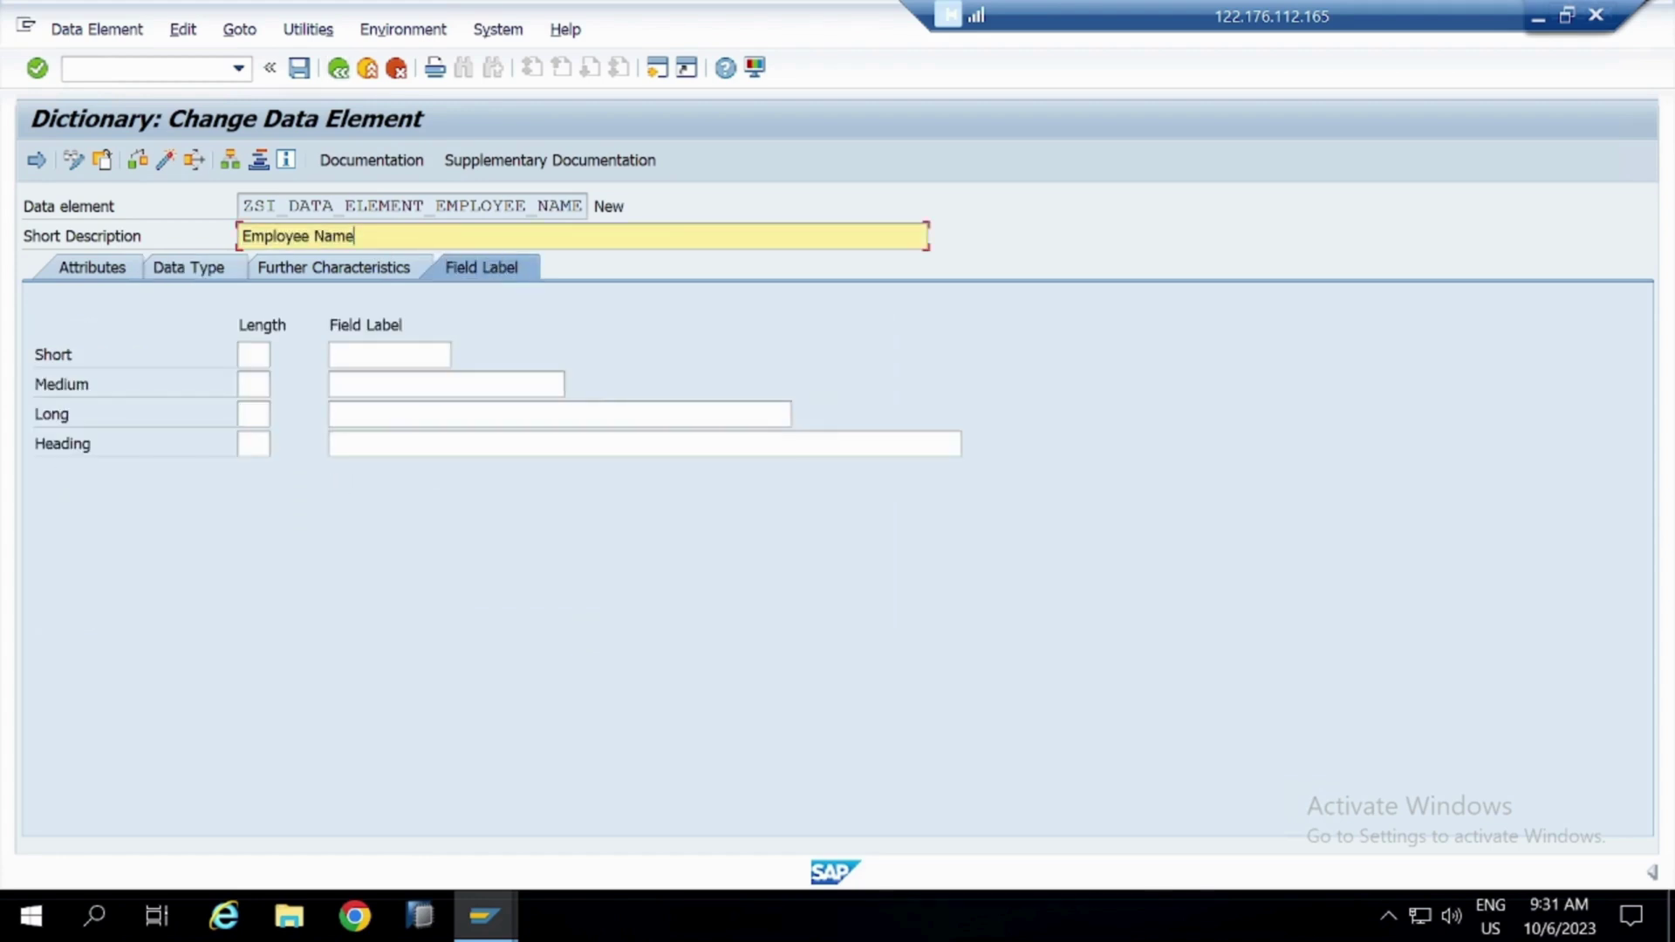
left_click(390, 355)
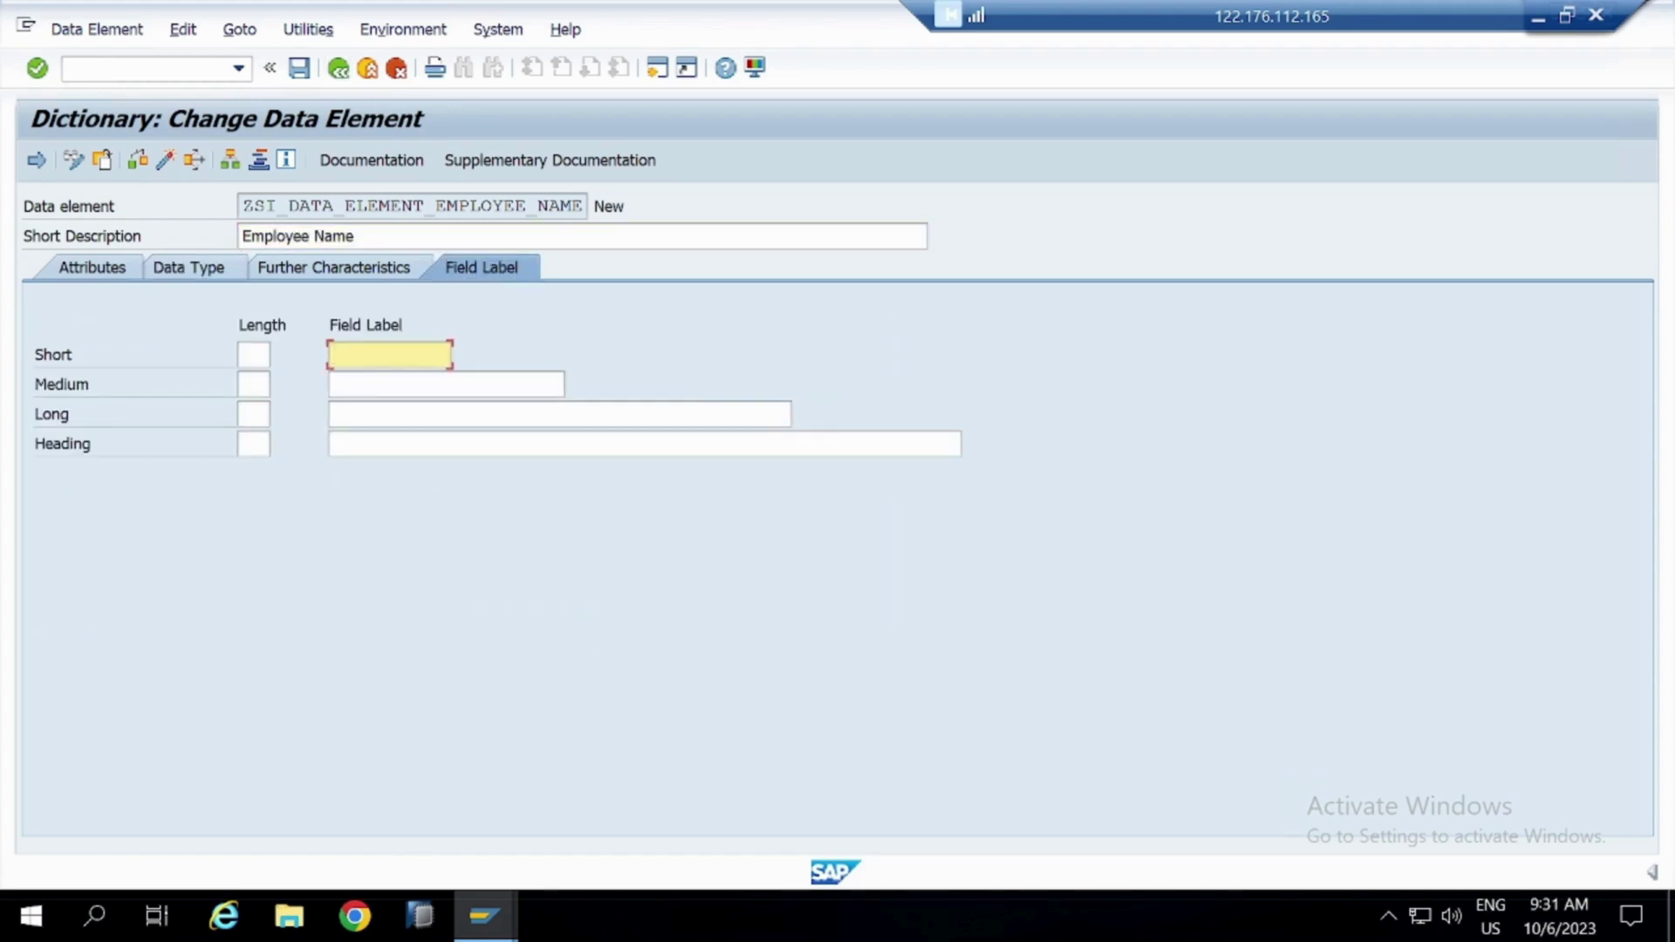
type("Employee N")
key("Tab")
type("Employee Name")
key("Tab")
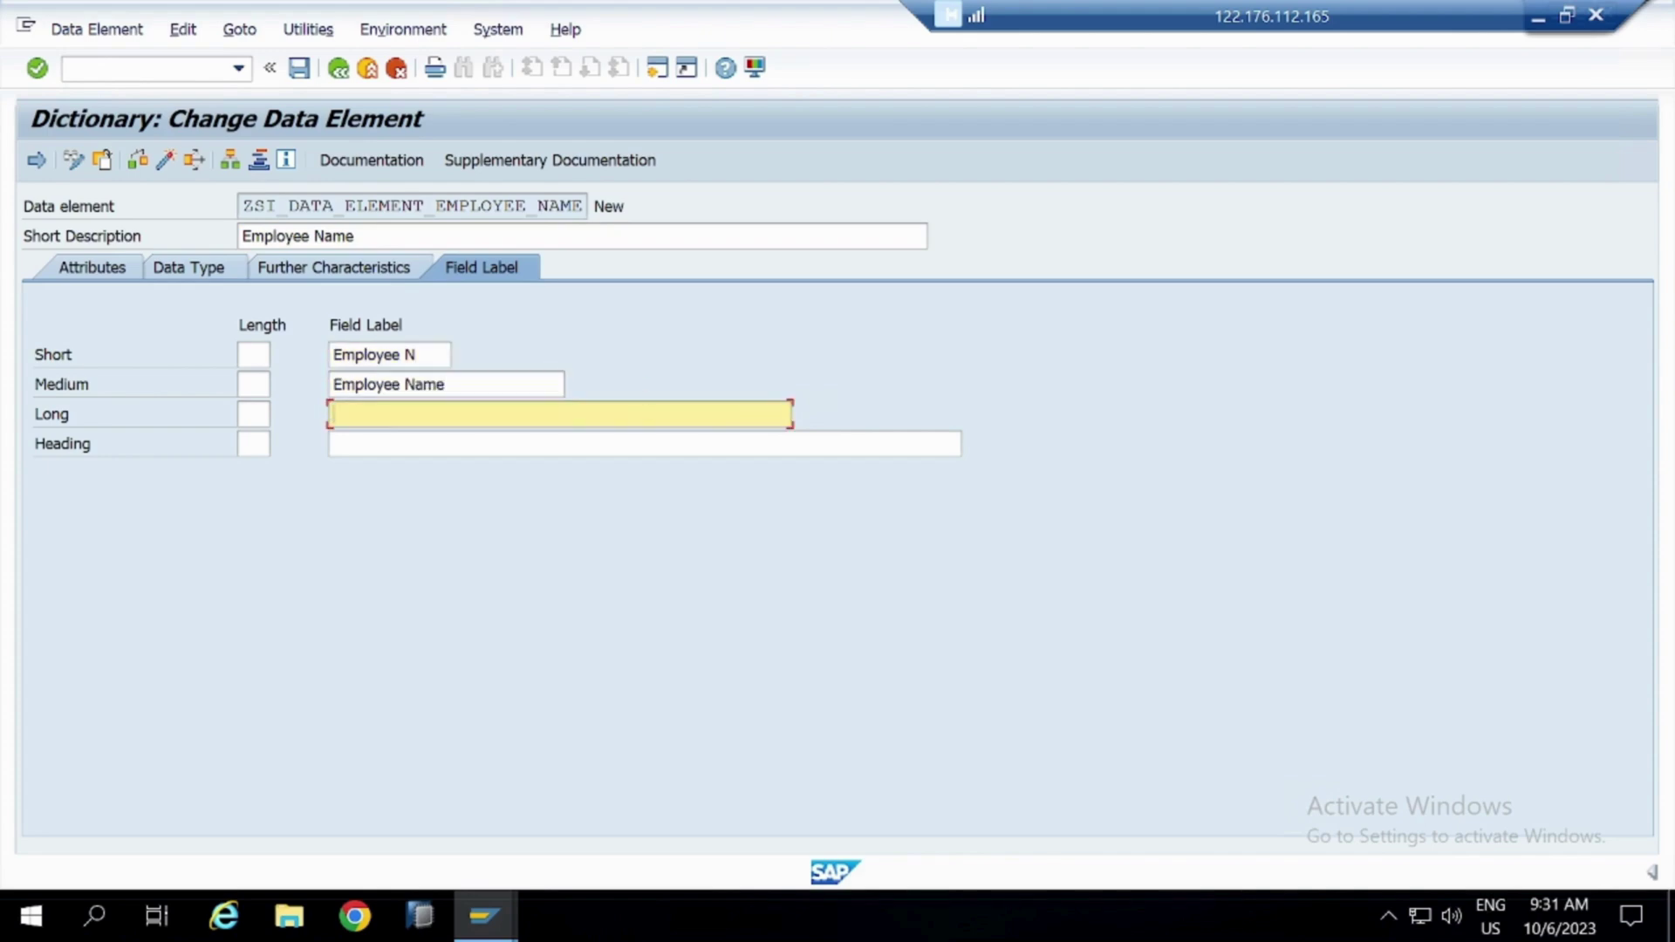
type("Employee Name")
key("Tab")
type("Employee Name")
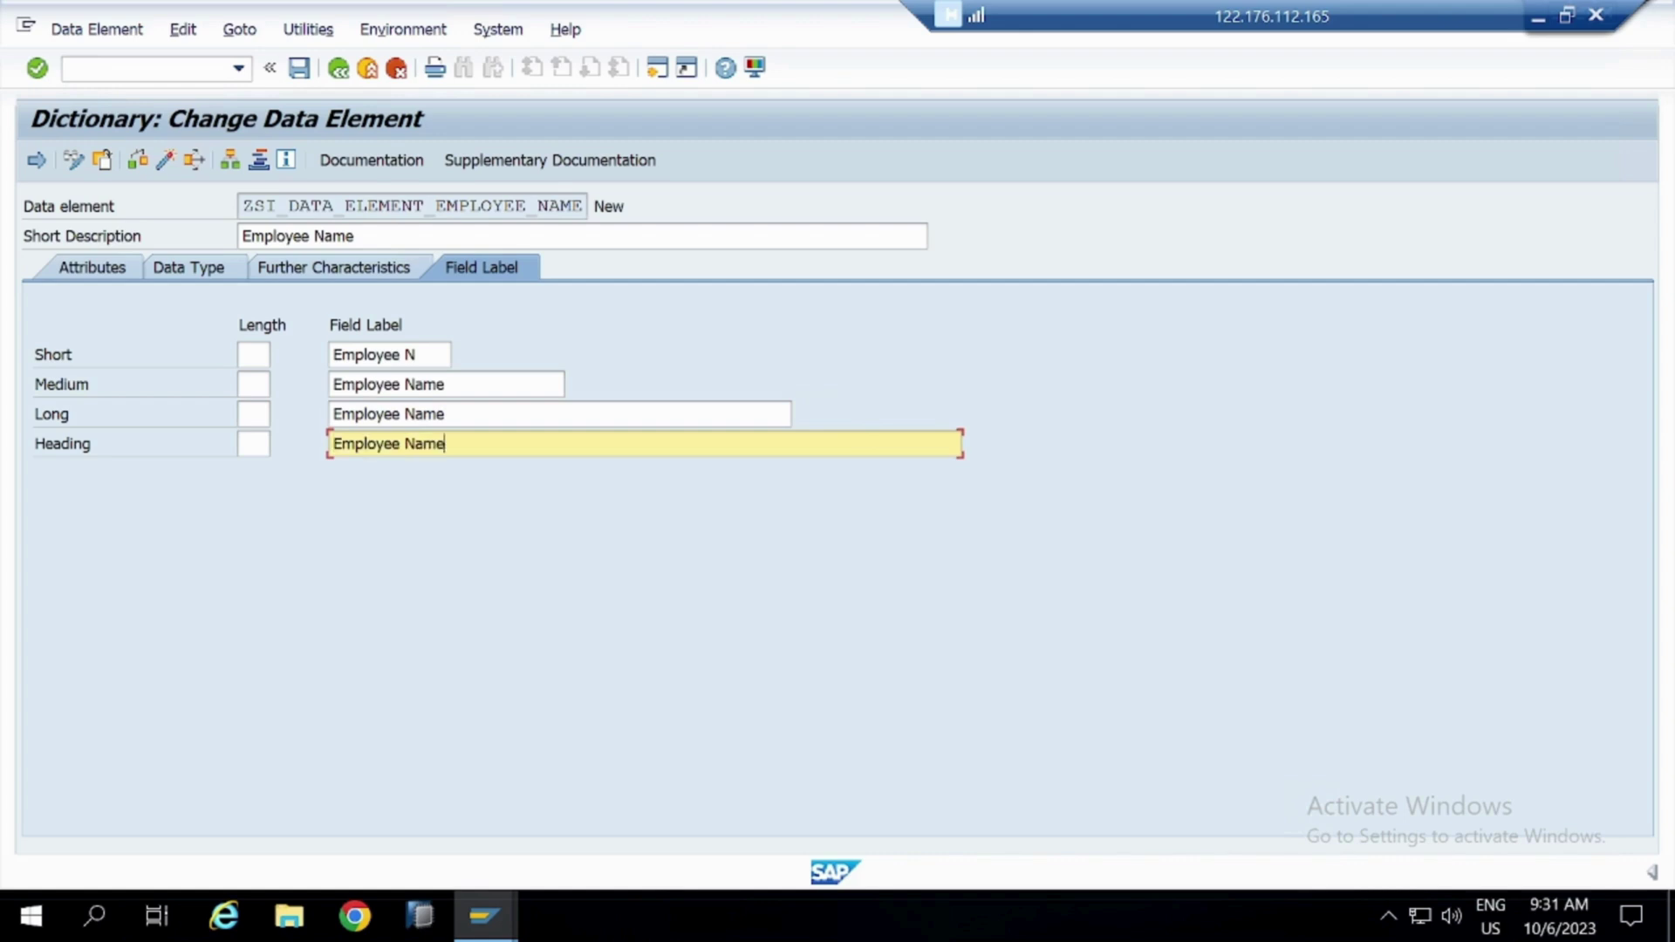
Save and activate the Employee Name data element, and add ZSI_DATA_ELEMENT_EMPLOYEE_NAME on a new line at the end of the Notepad list
left_click(297, 70)
left_click(165, 159)
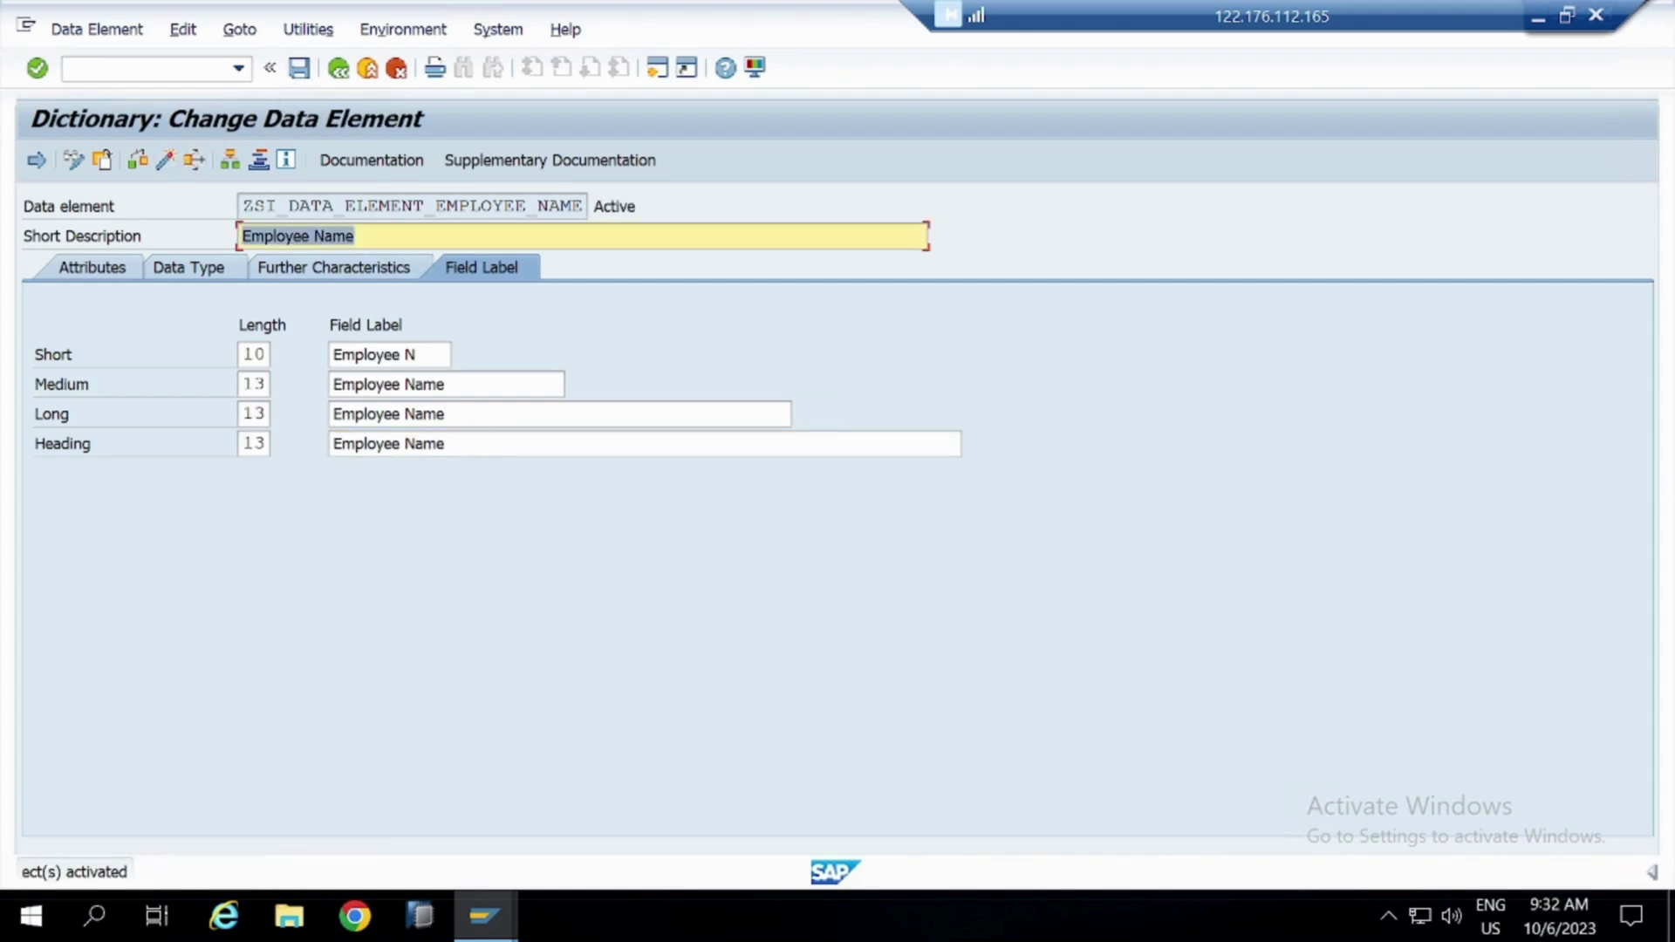
left_click(458, 206)
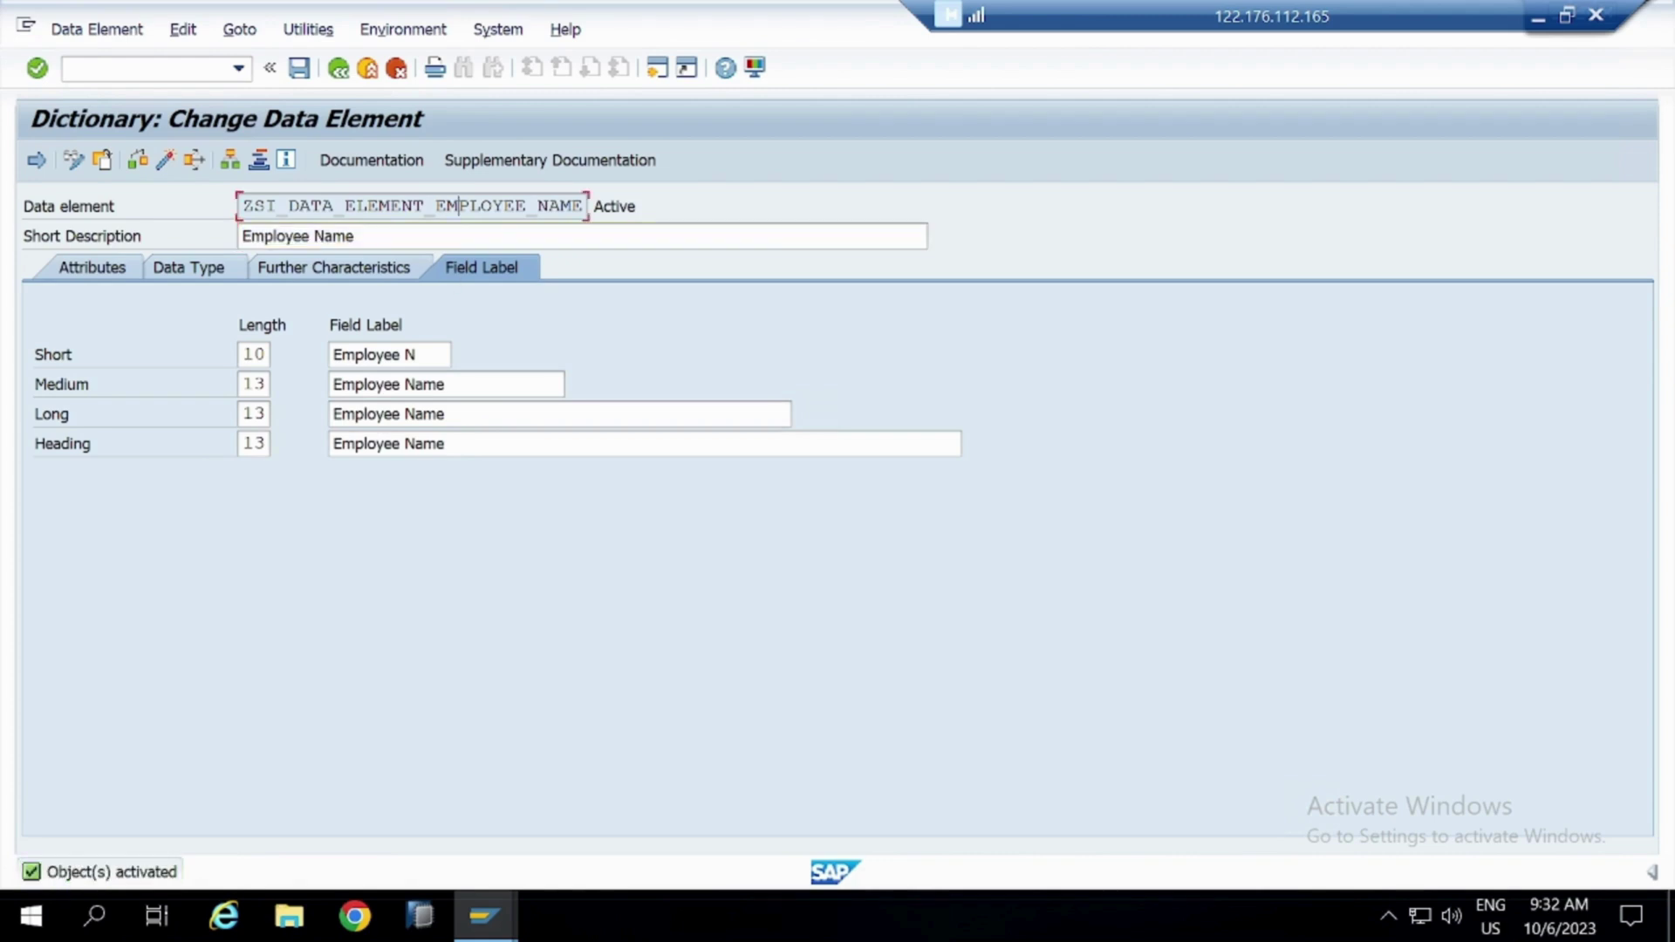
left_click(582, 206)
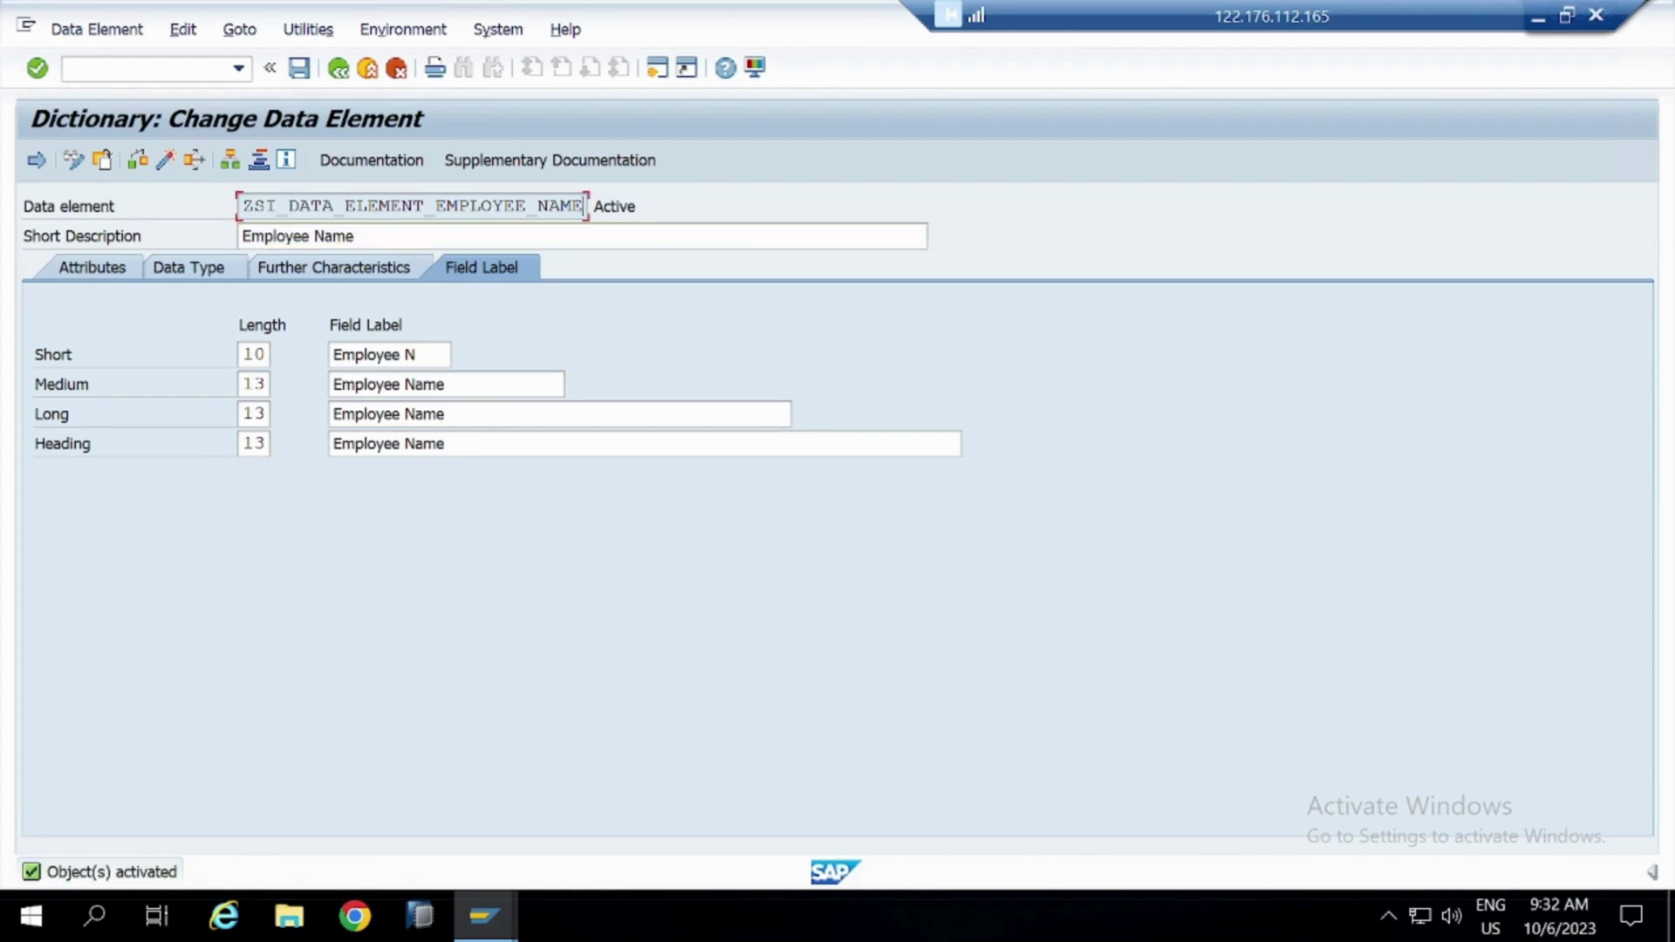
left_click(1538, 15)
left_click(63, 315)
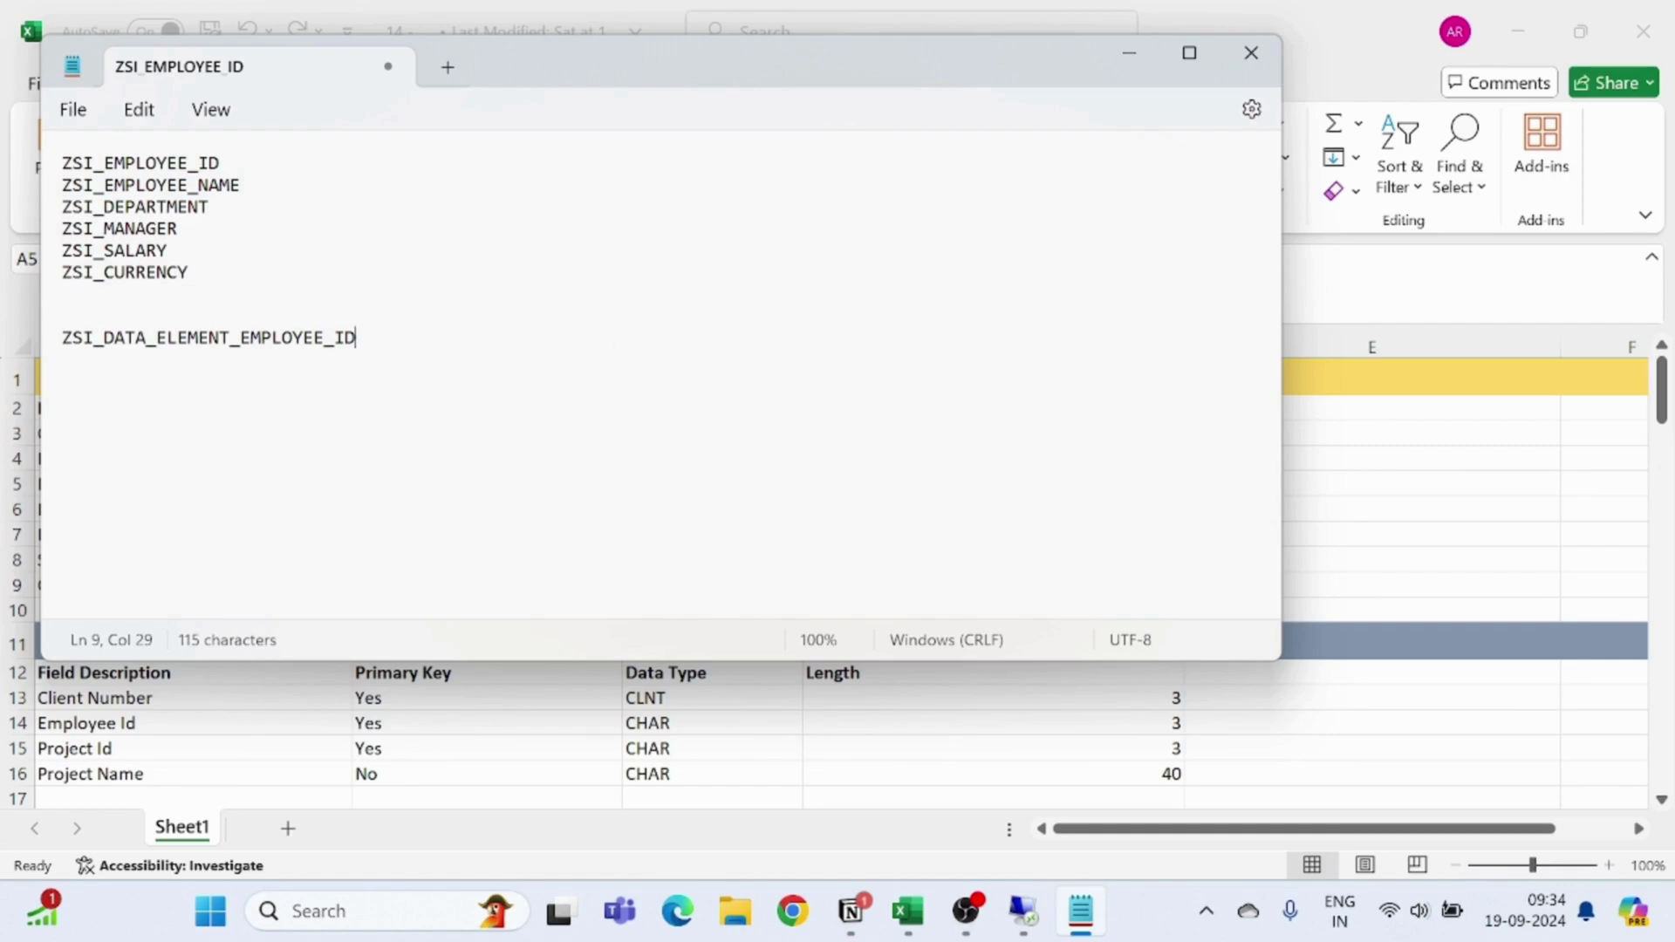
key("Return")
type("ZSI_DATA_ELEMENT_EMPLOYEE_NAME")
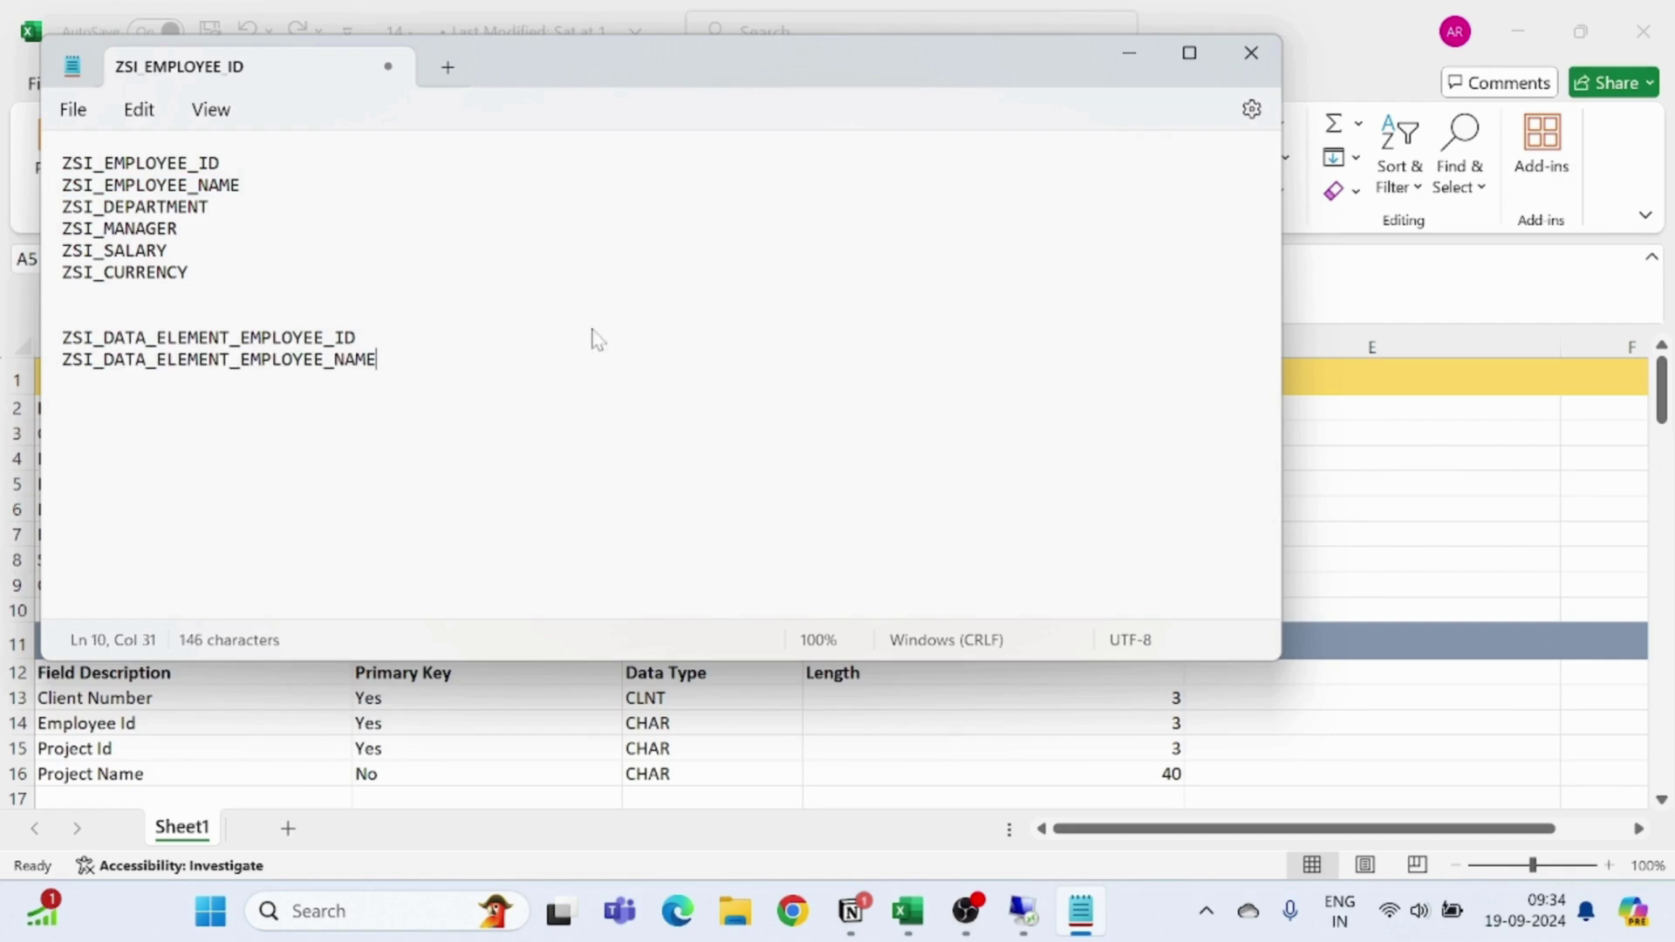
key("ctrl+s")
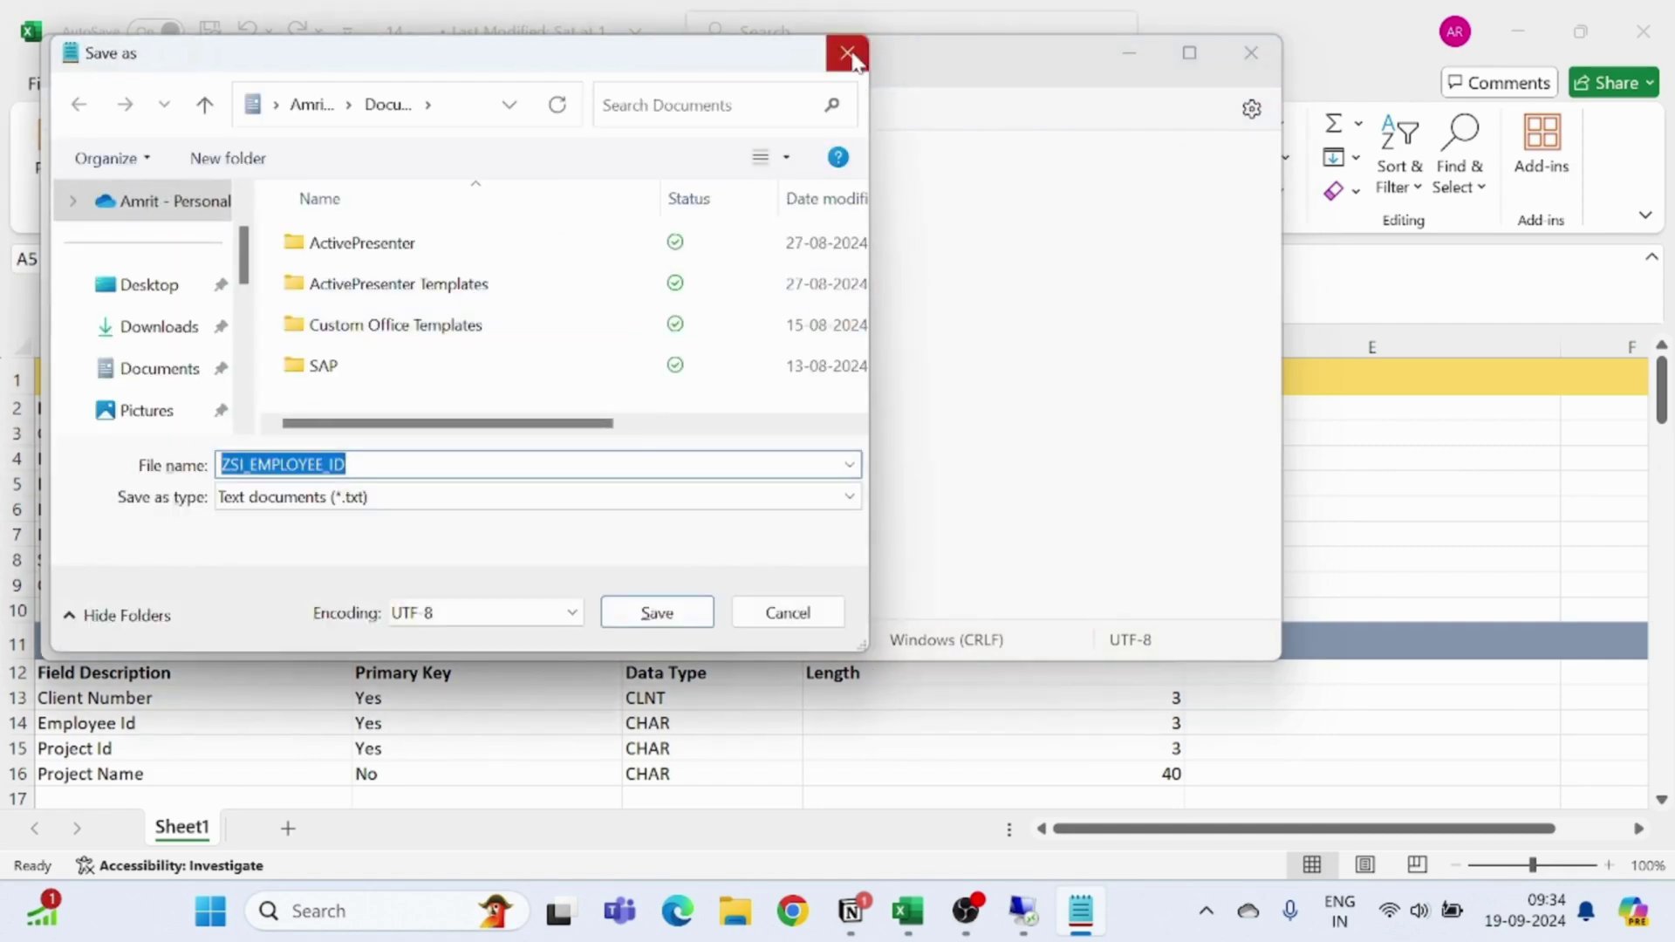
left_click(845, 53)
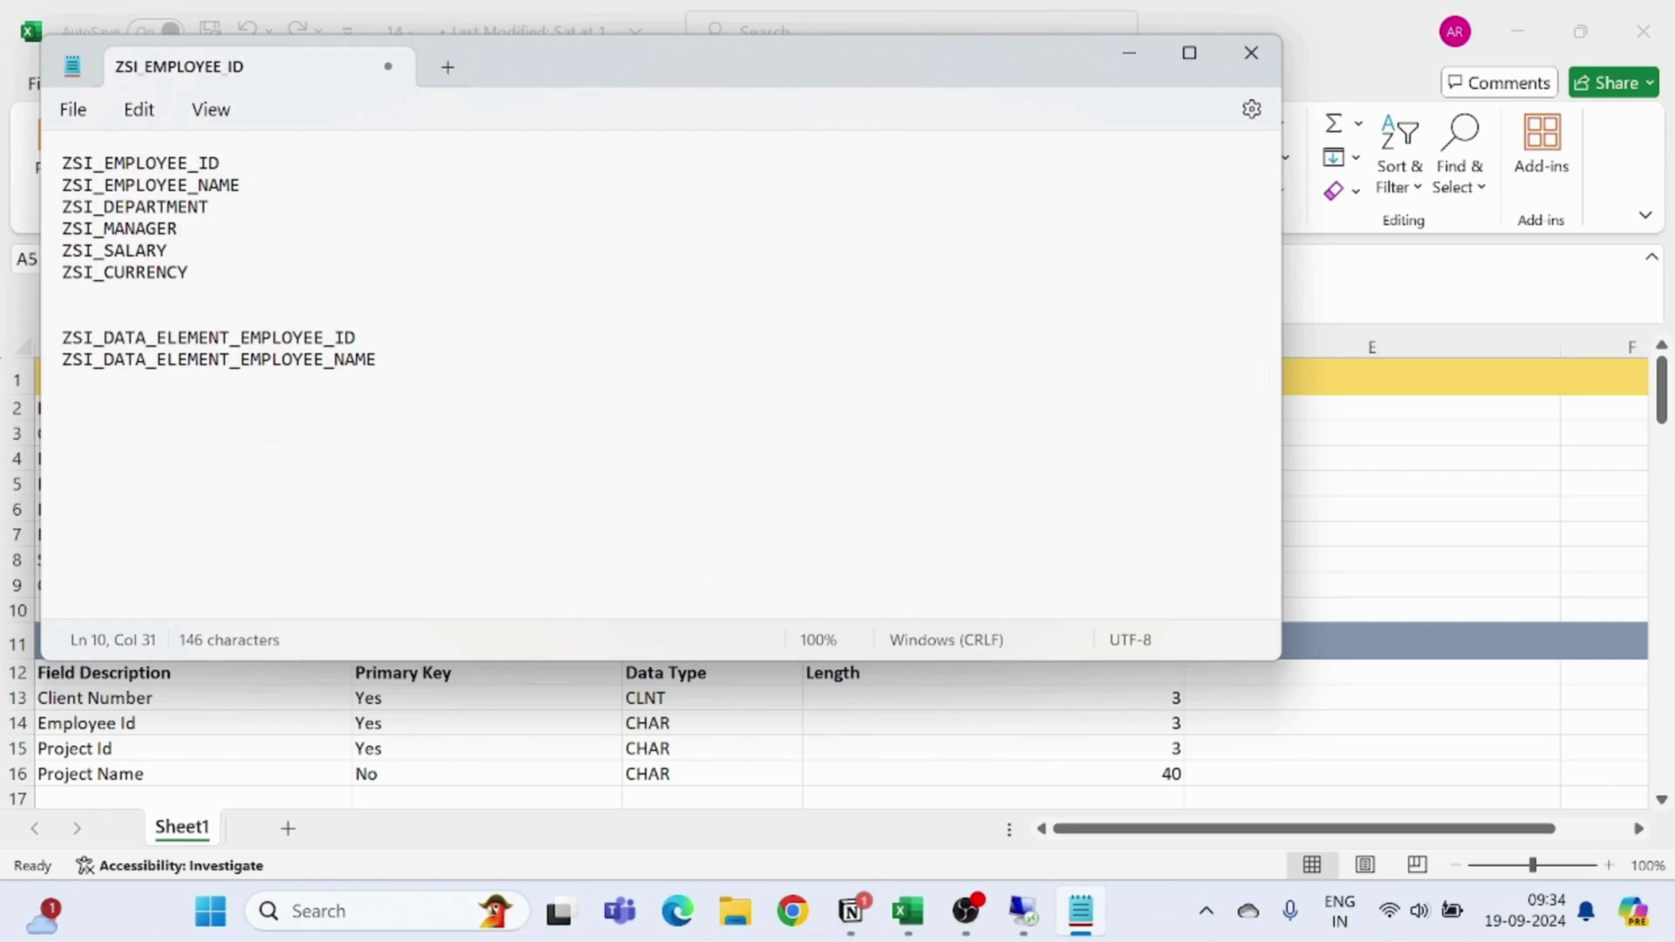
Copy the domain name ZSI_DEPARTMENT from the Notepad list
left_click_drag(62, 207, 216, 233)
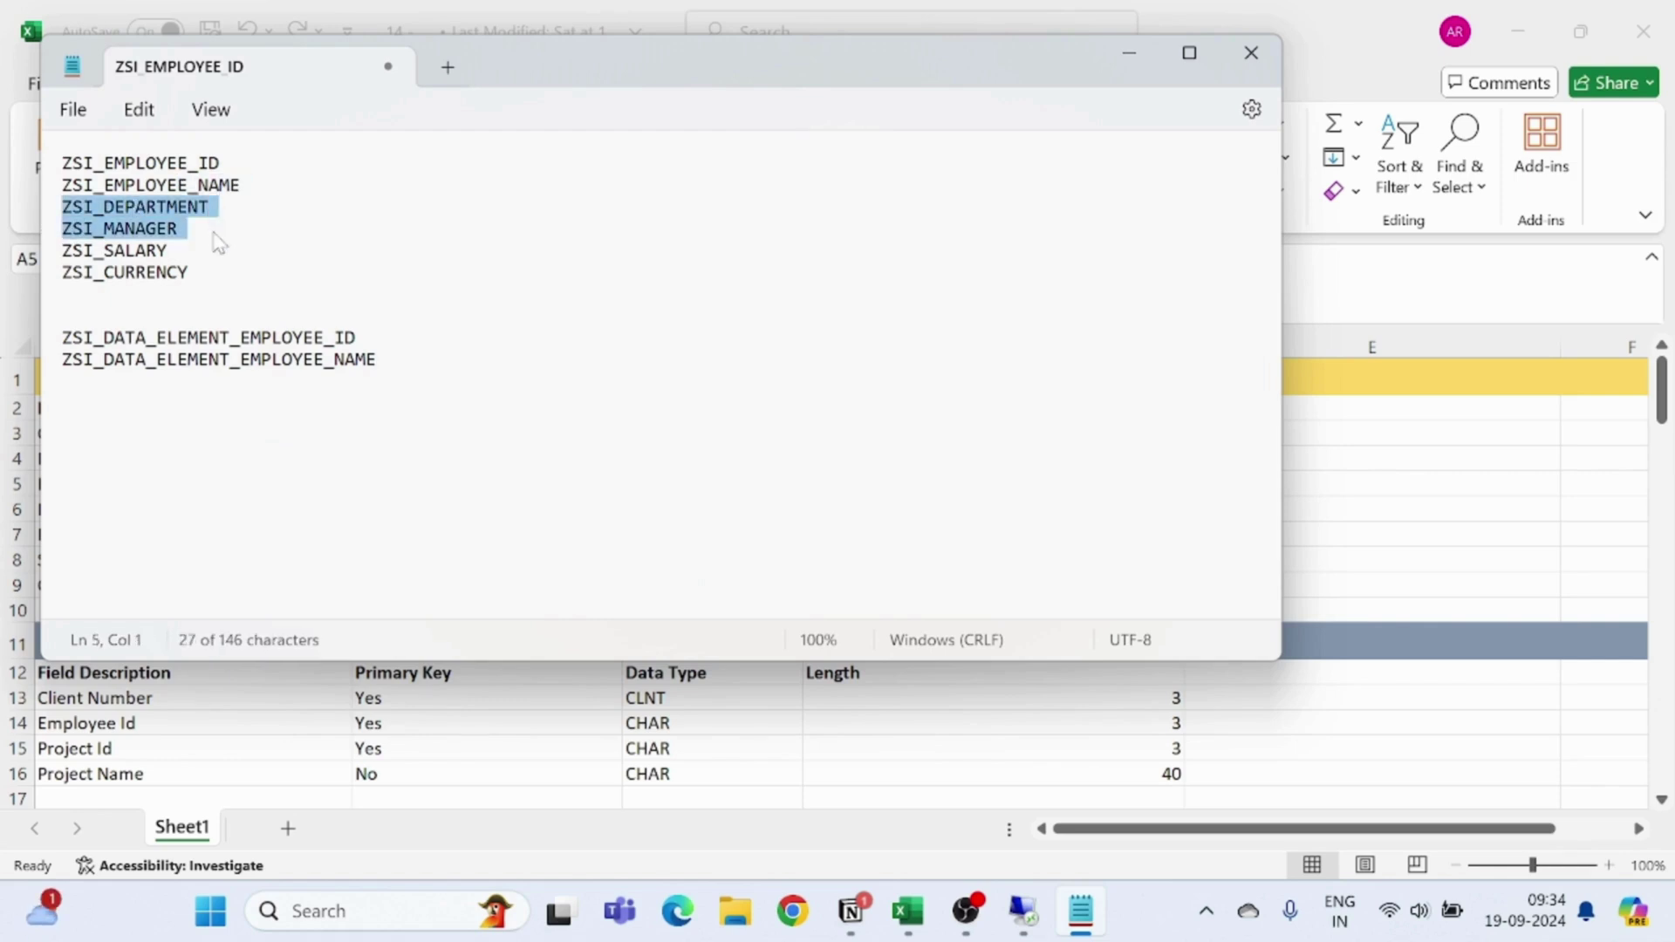
left_click(218, 236)
left_click_drag(63, 210, 211, 215)
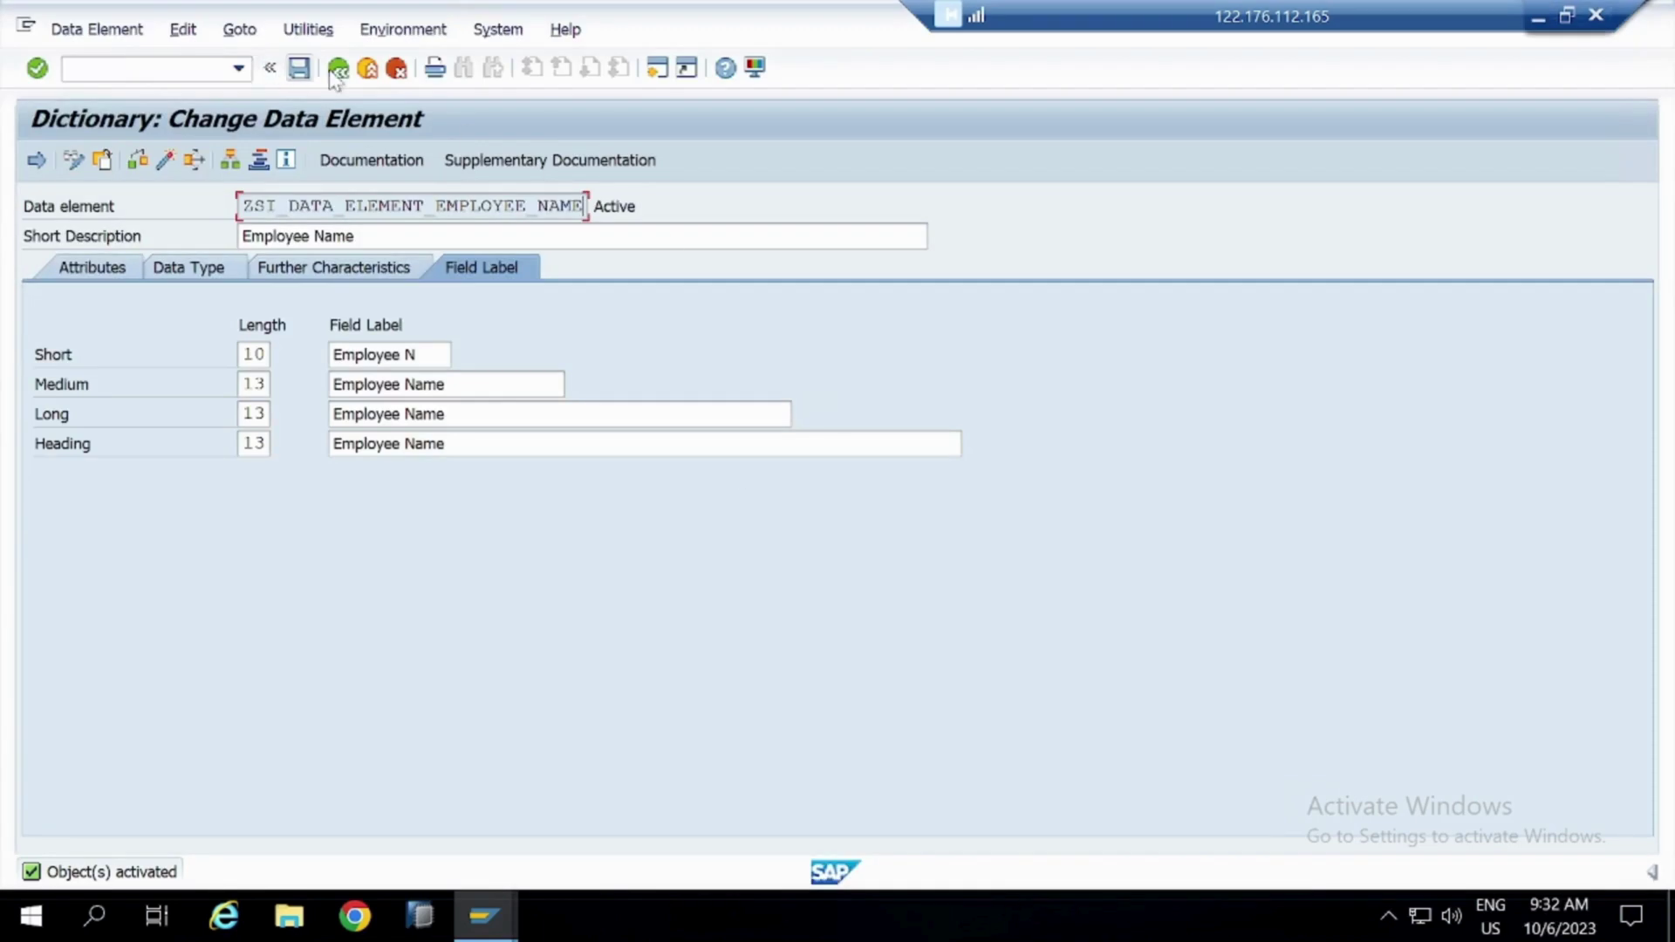
Return to SAP's ABAP Dictionary initial screen and start creating a data element named ZSI_DATA_ELEMENT_DEPARTMENT
left_click(336, 70)
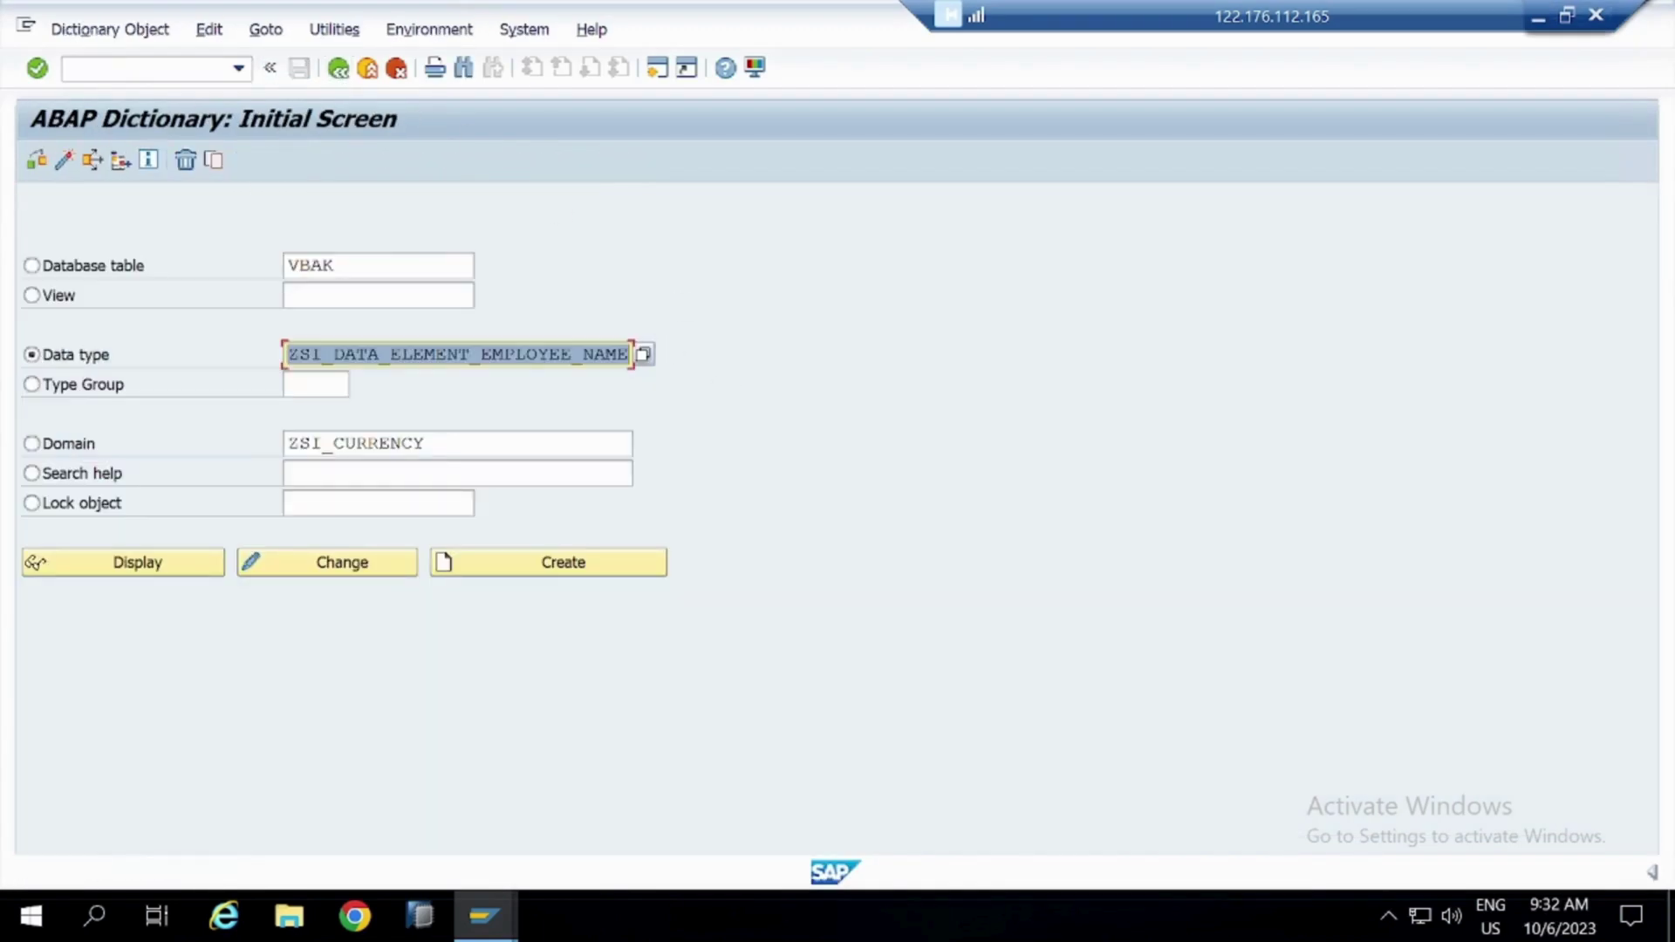
left_click(628, 355)
key("BackSpace")
key("BackSpace")
key("BackSpace")
key("BackSpace")
key("BackSpace")
key("BackSpace")
key("BackSpace")
key("BackSpace")
key("BackSpace")
key("BackSpace")
key("BackSpace")
key("BackSpace")
key("BackSpace")
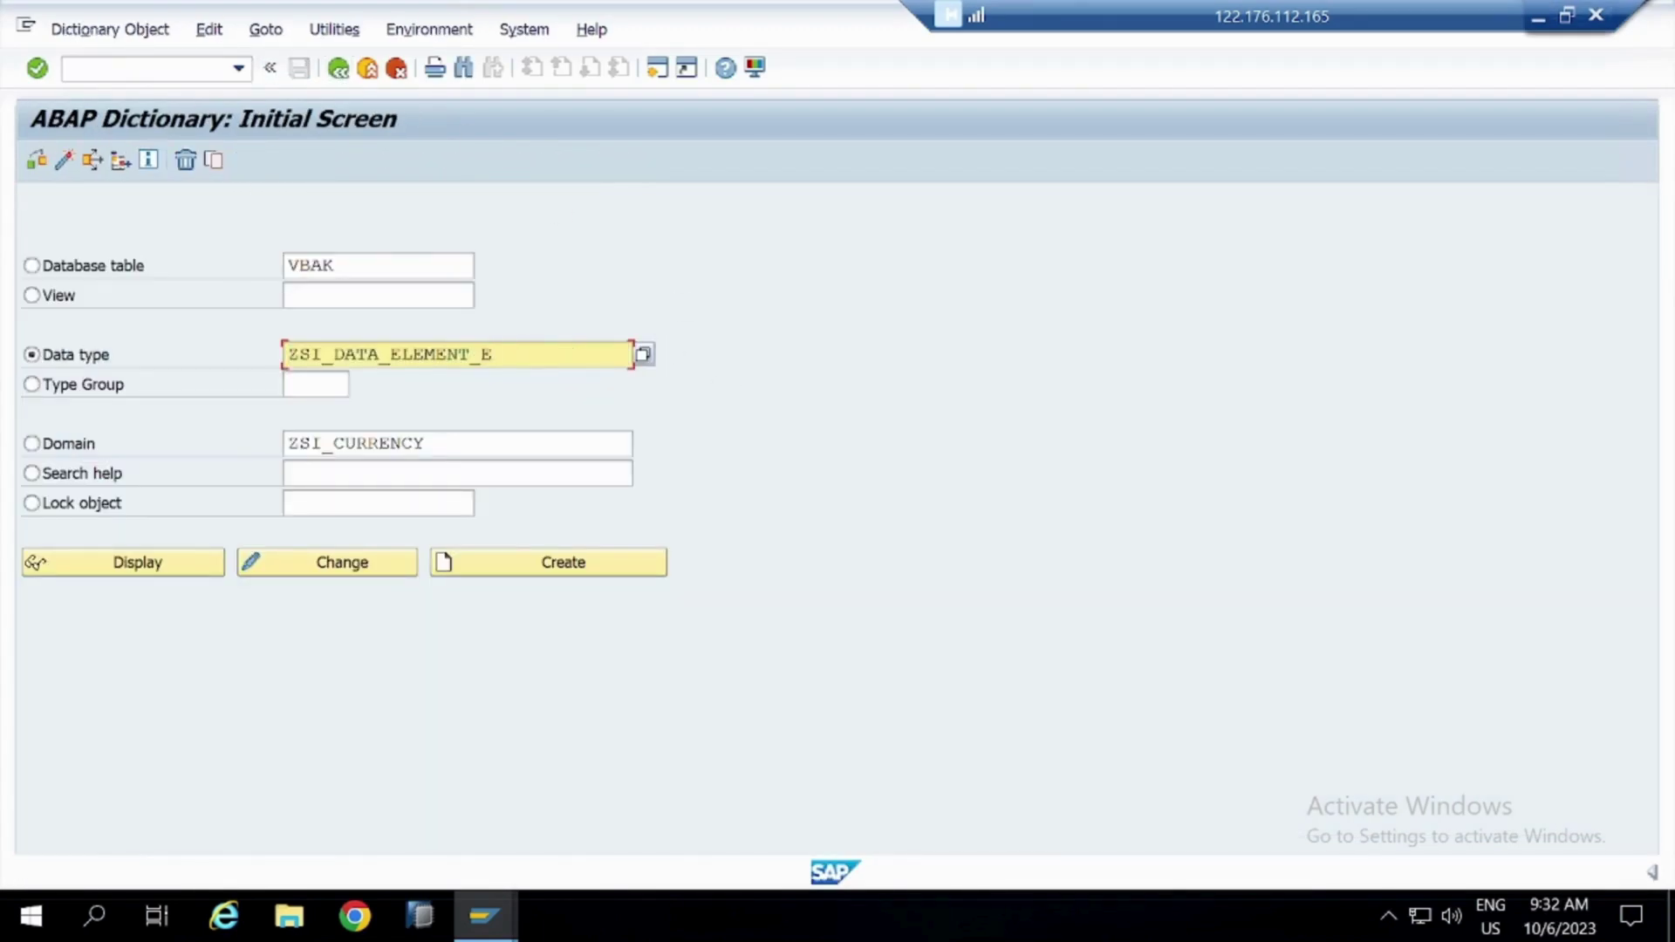
type("DEPARTMENT")
left_click(587, 565)
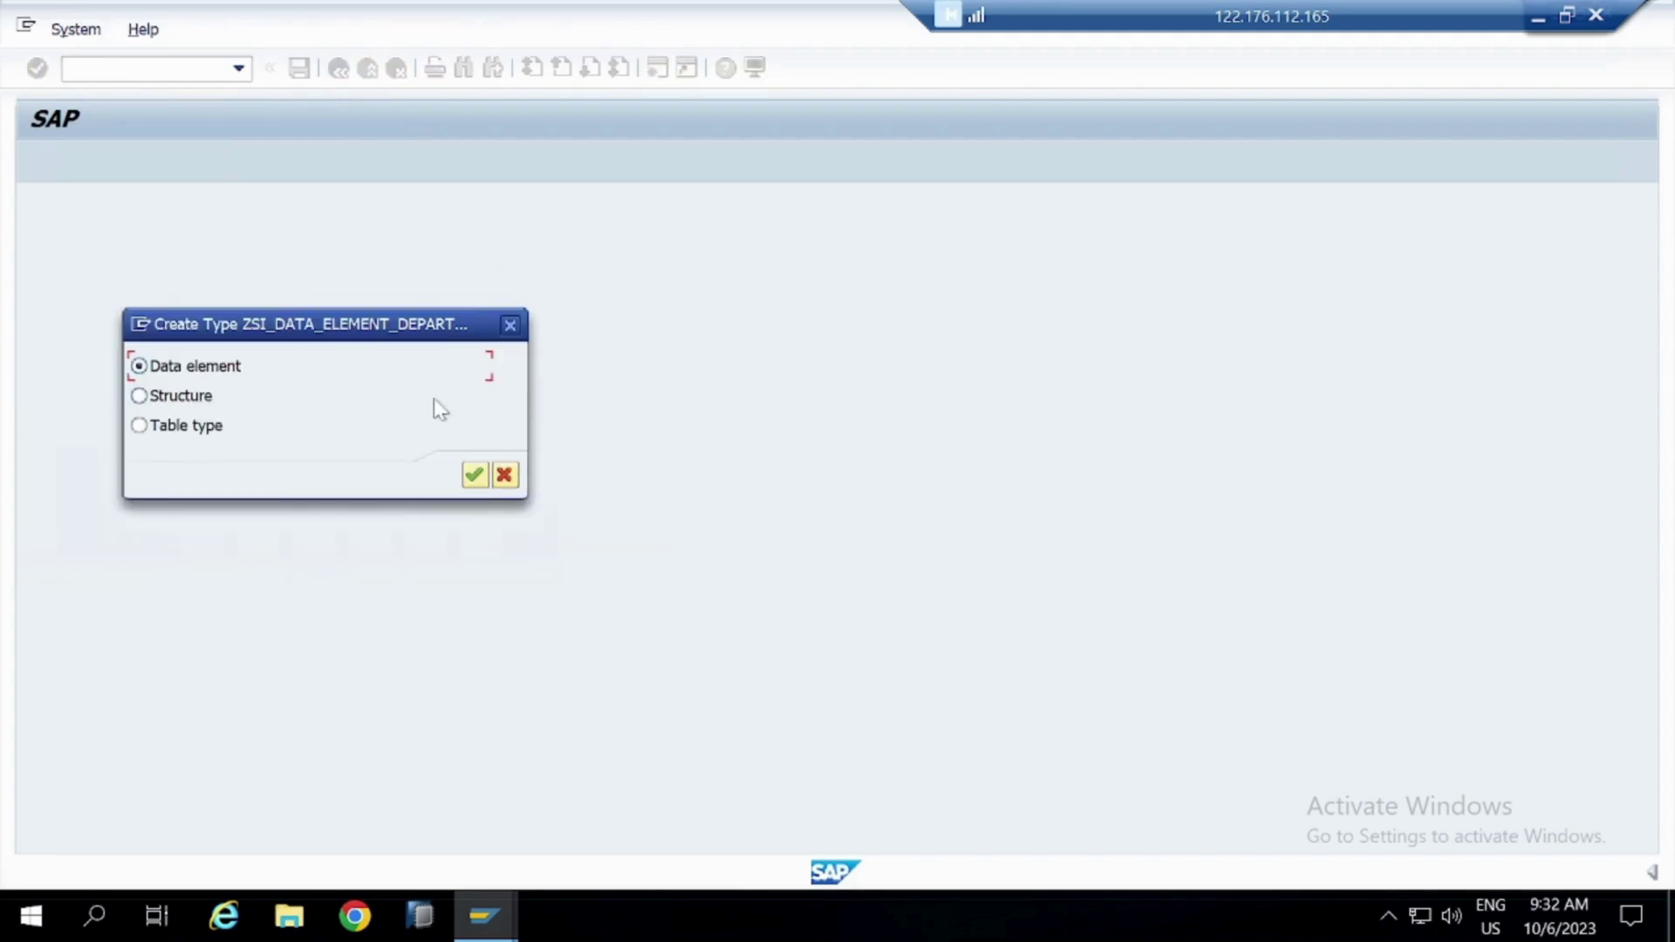
left_click(474, 475)
Assign ZSI_DEPARTMENT as the new data element's domain and enter "Department" as its short description
left_click(377, 356)
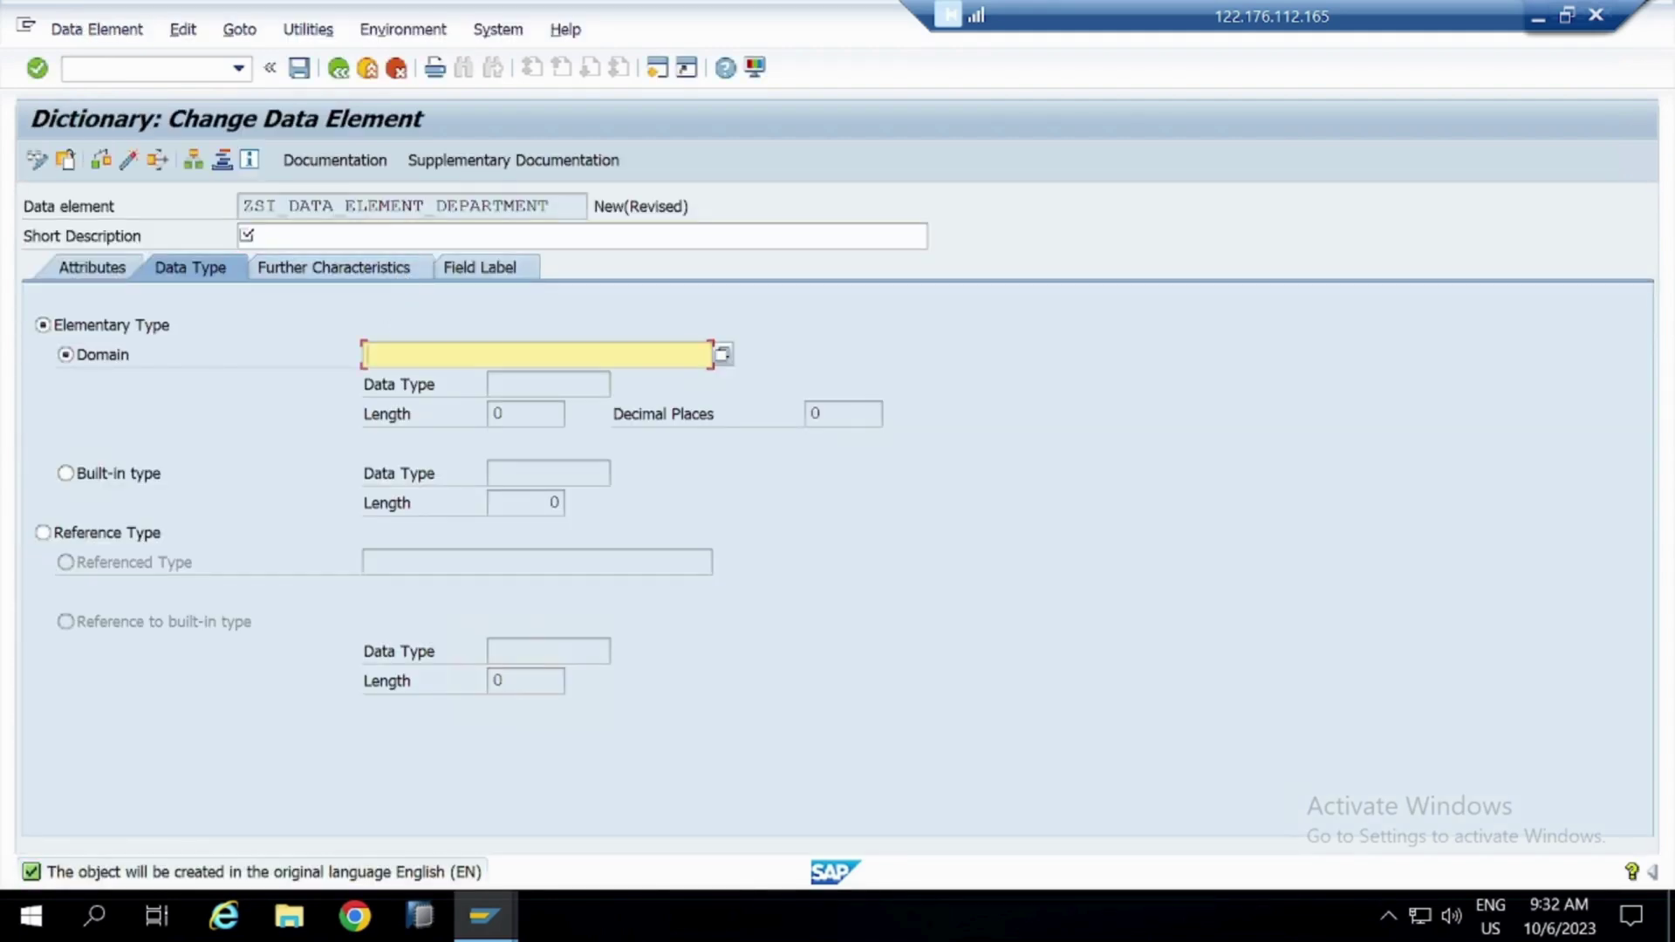
type("ZSI_DEPARTMENT")
key("Return")
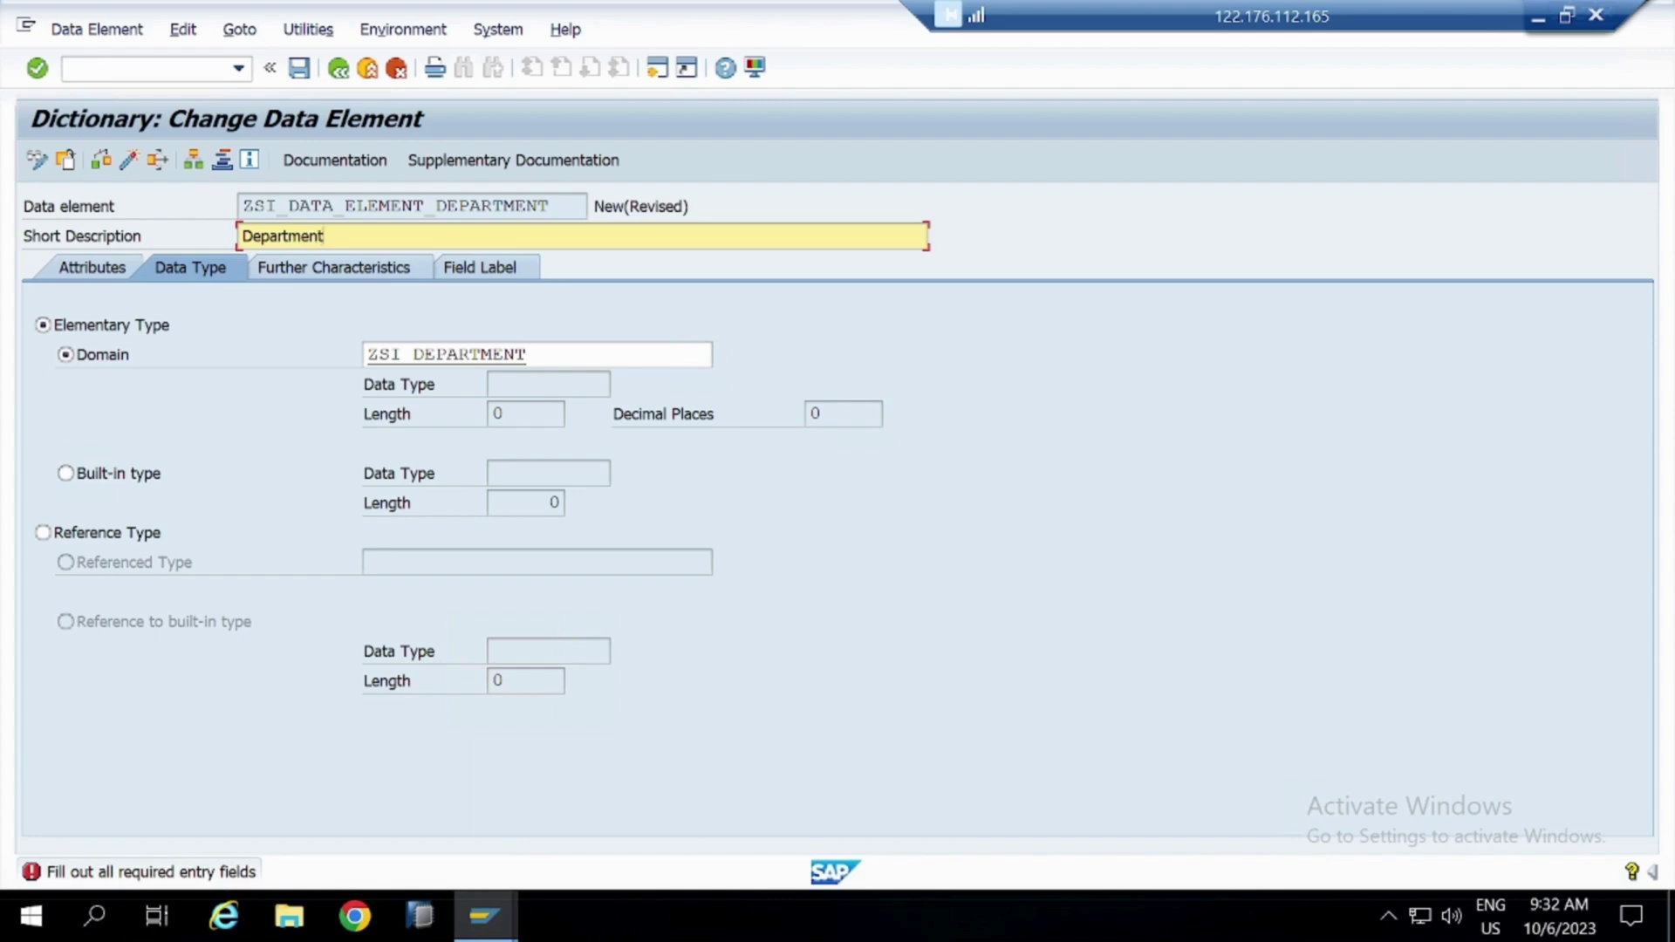
Set the data element's short, medium, long and heading field labels to "Department"
left_click(471, 270)
key("ctrl+c")
left_click(404, 354)
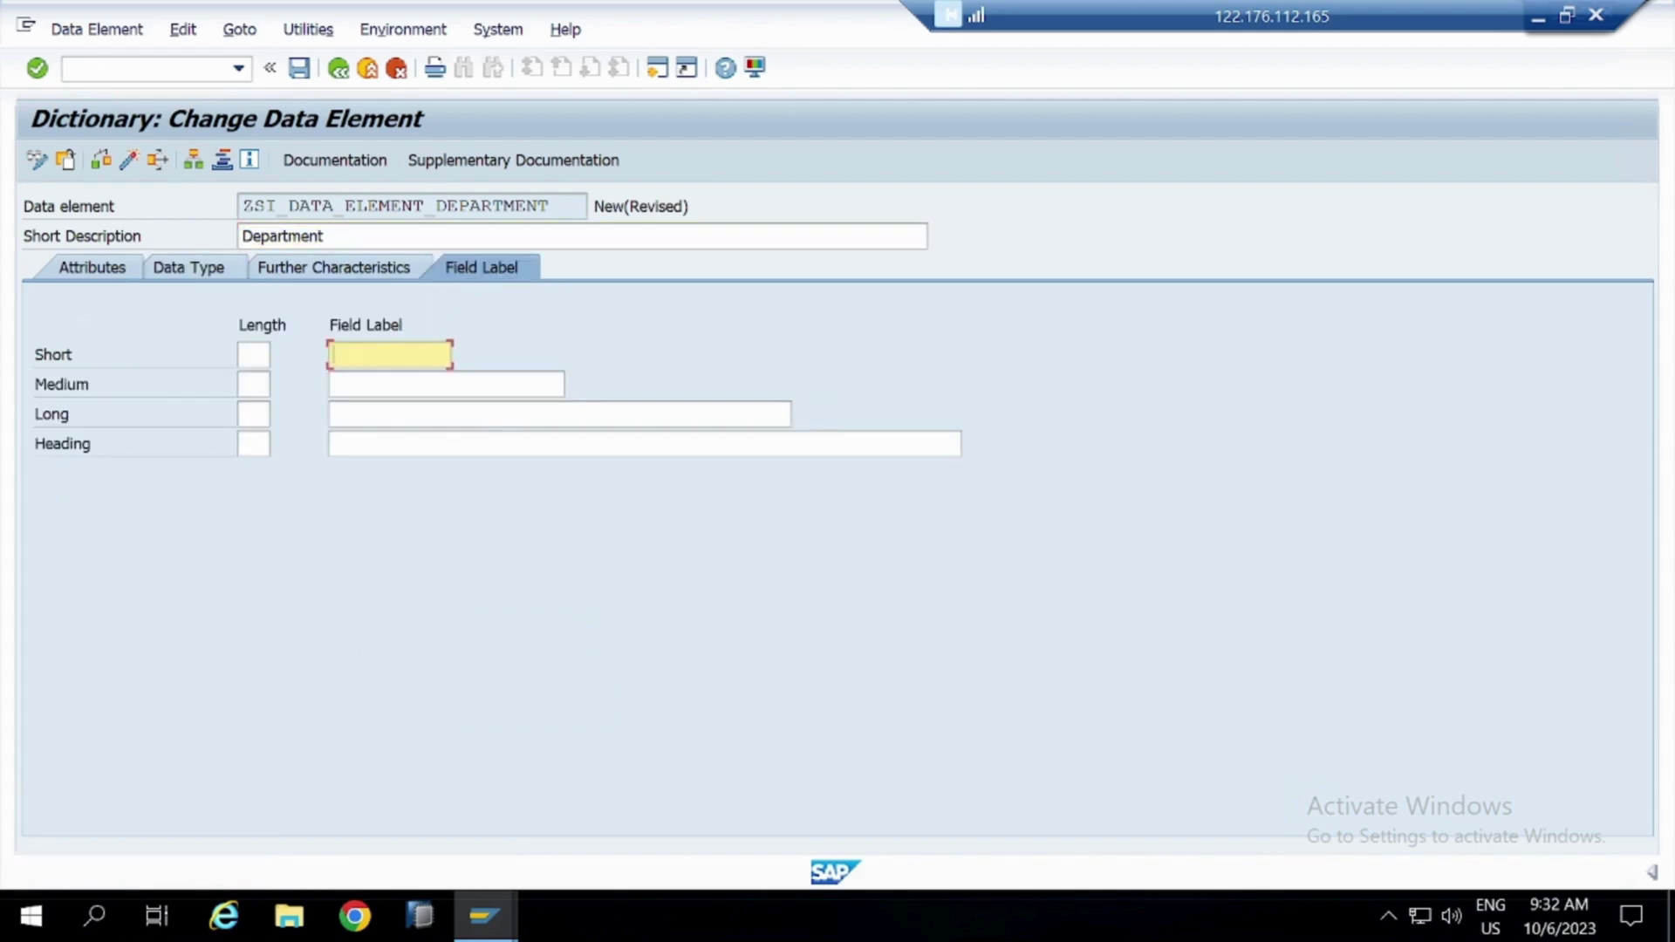
key("ctrl+v")
key("Tab")
key("ctrl+v")
key("Tab")
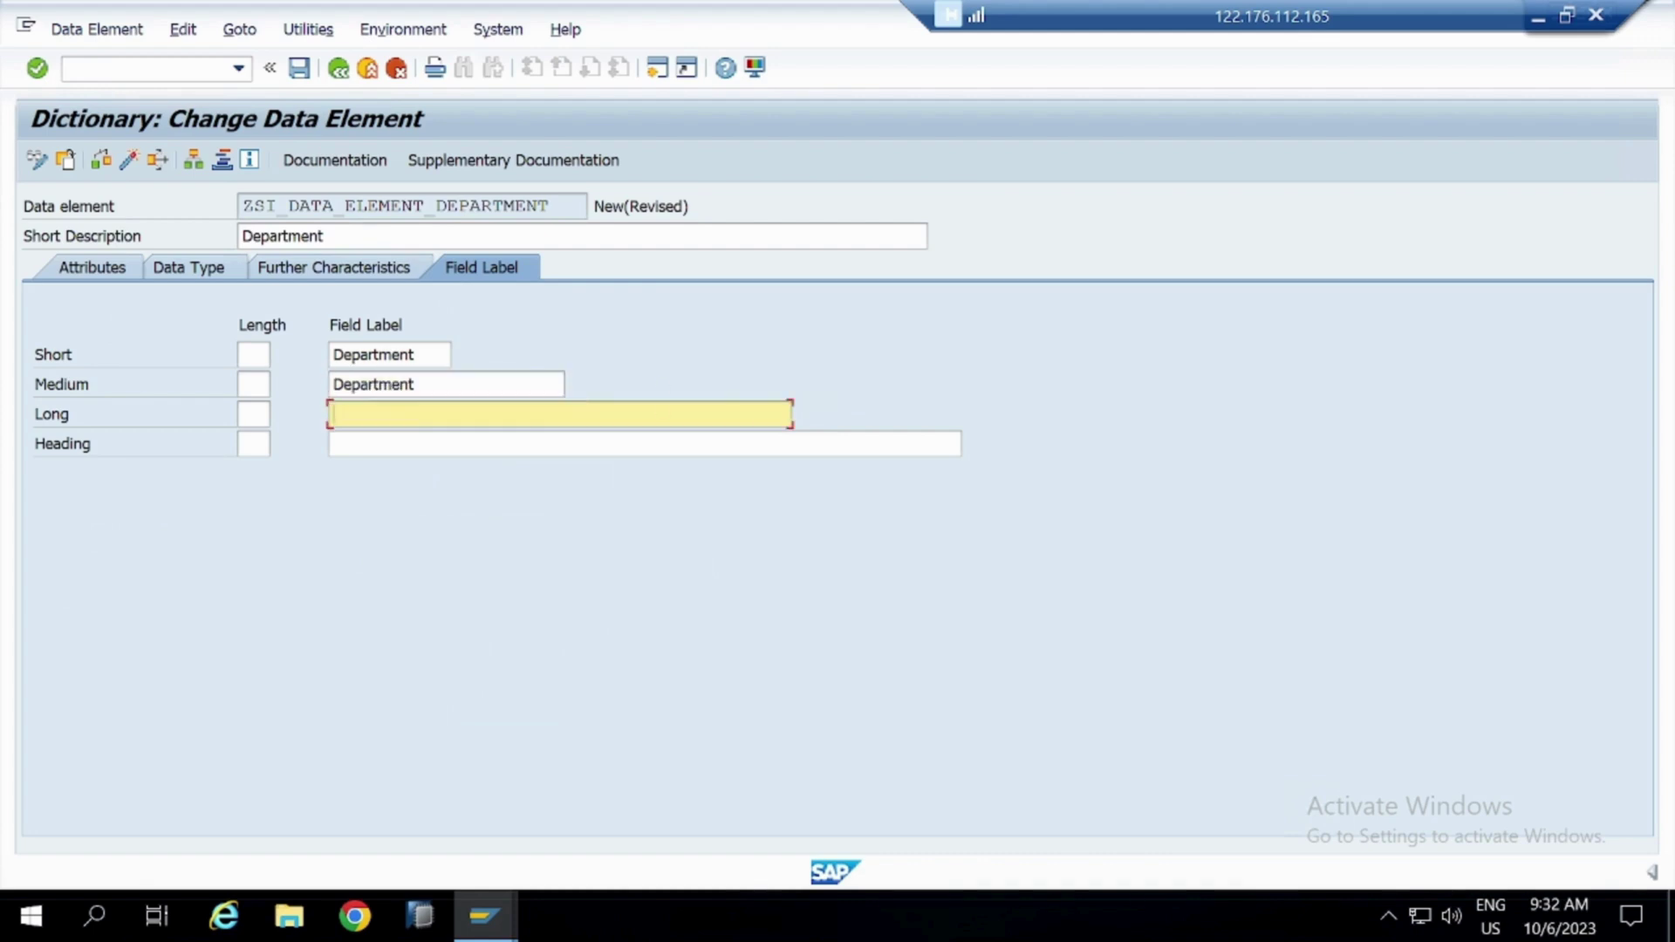
key("BackSpace")
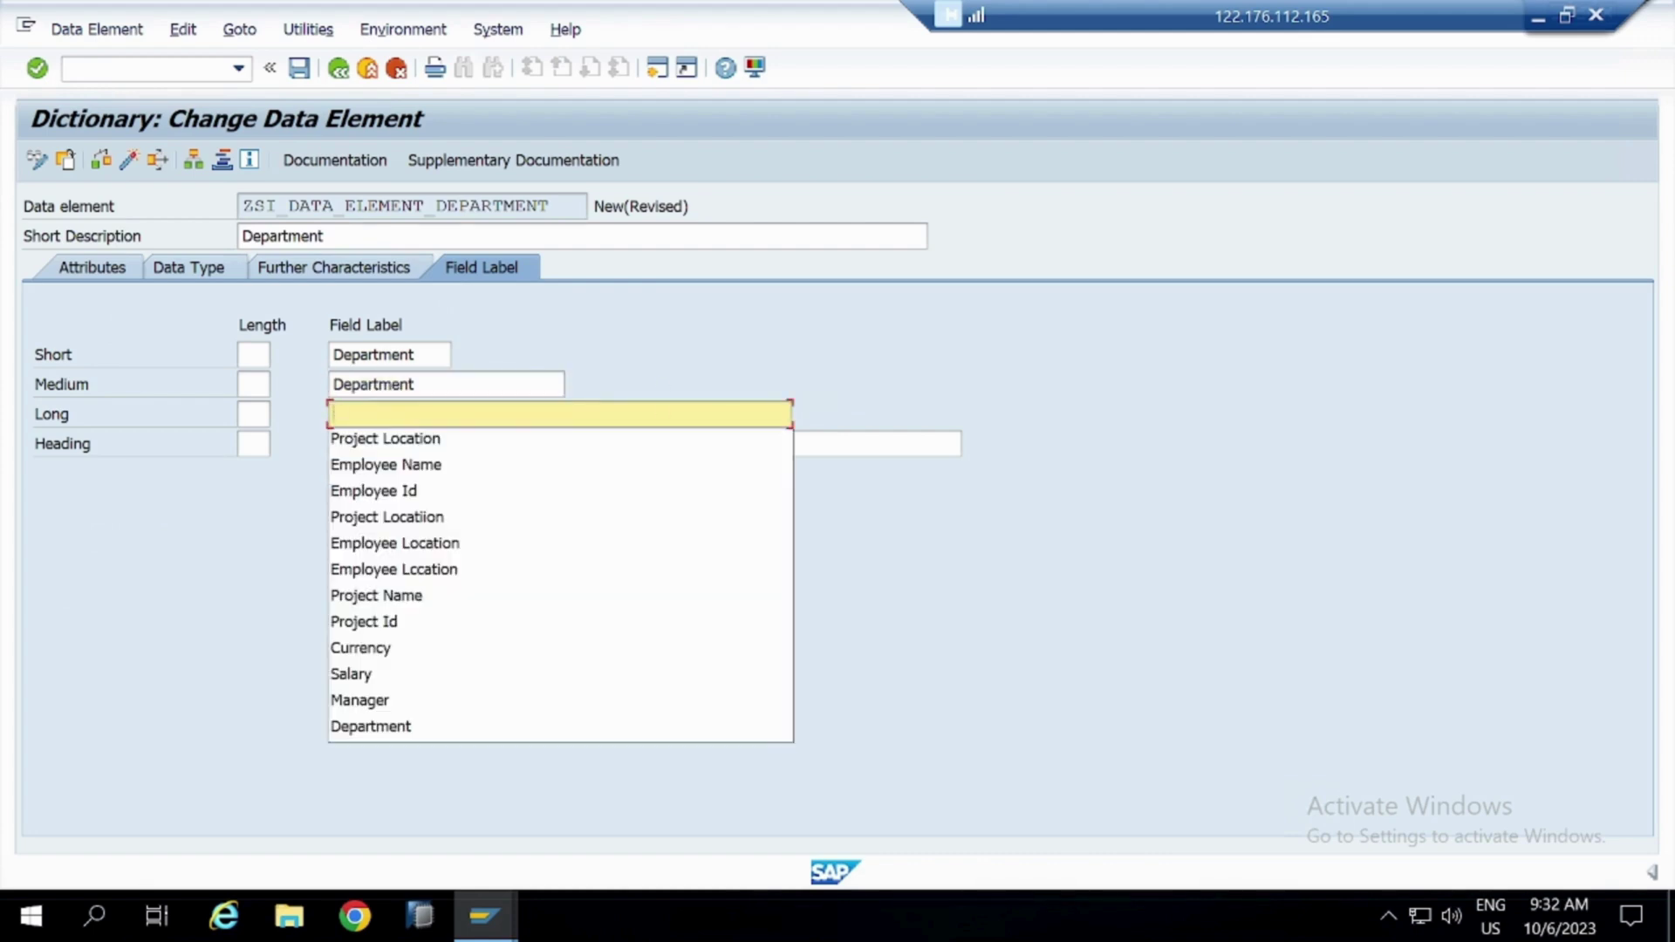
key("ctrl+v")
left_click(688, 388)
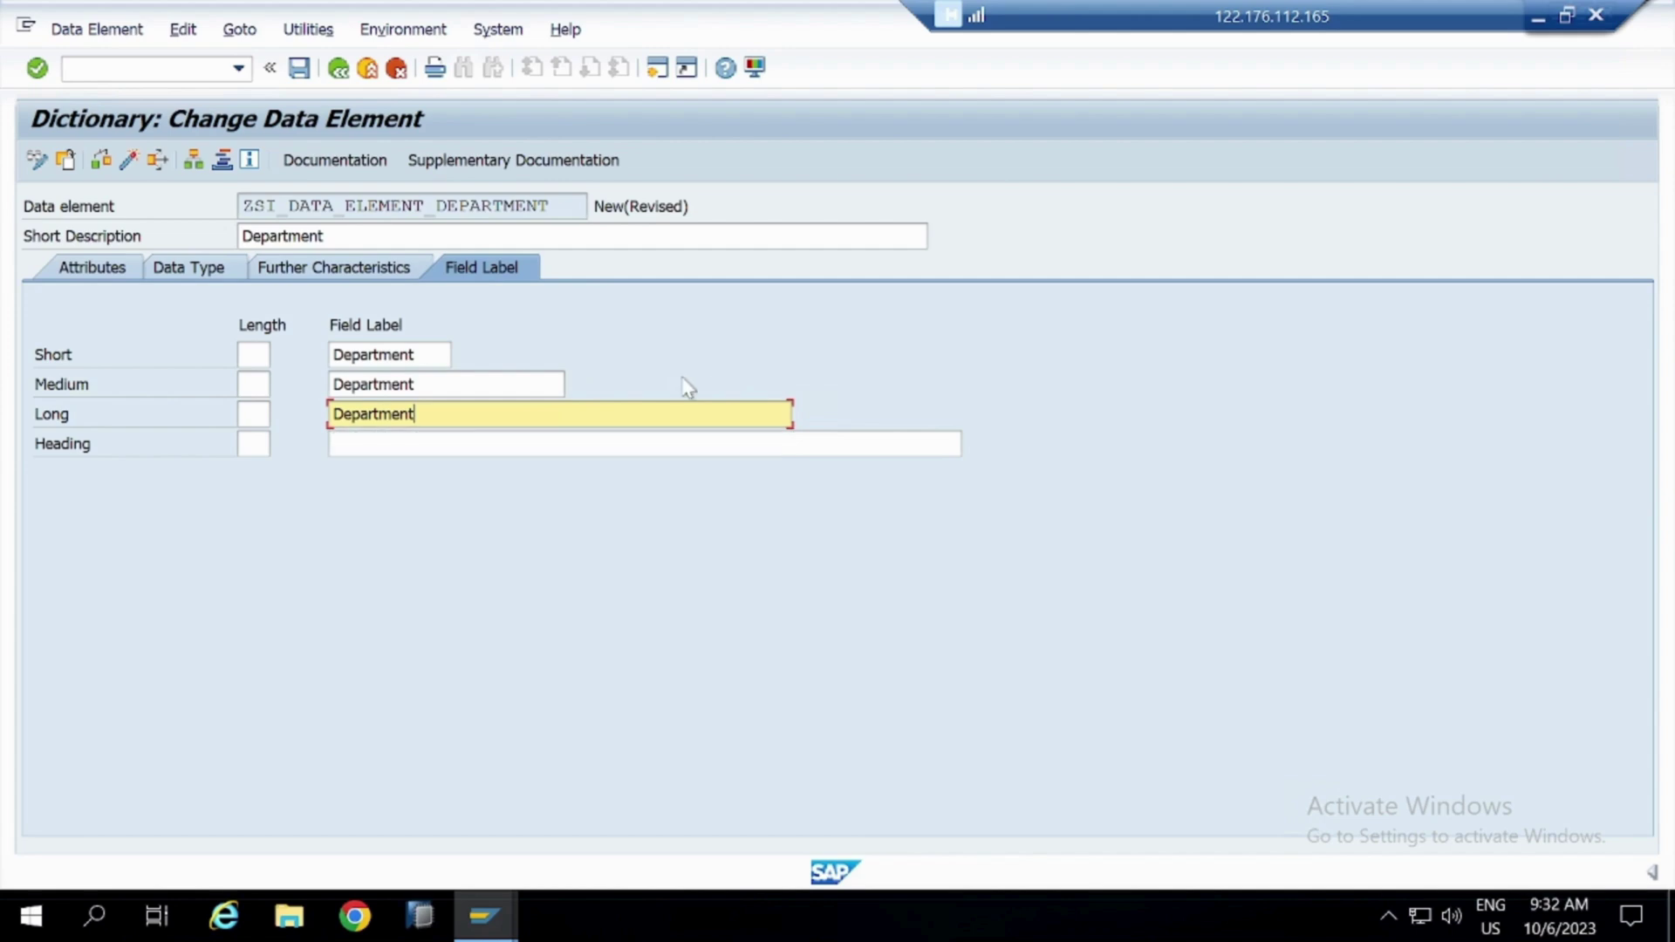
left_click(334, 444)
key("ctrl+v")
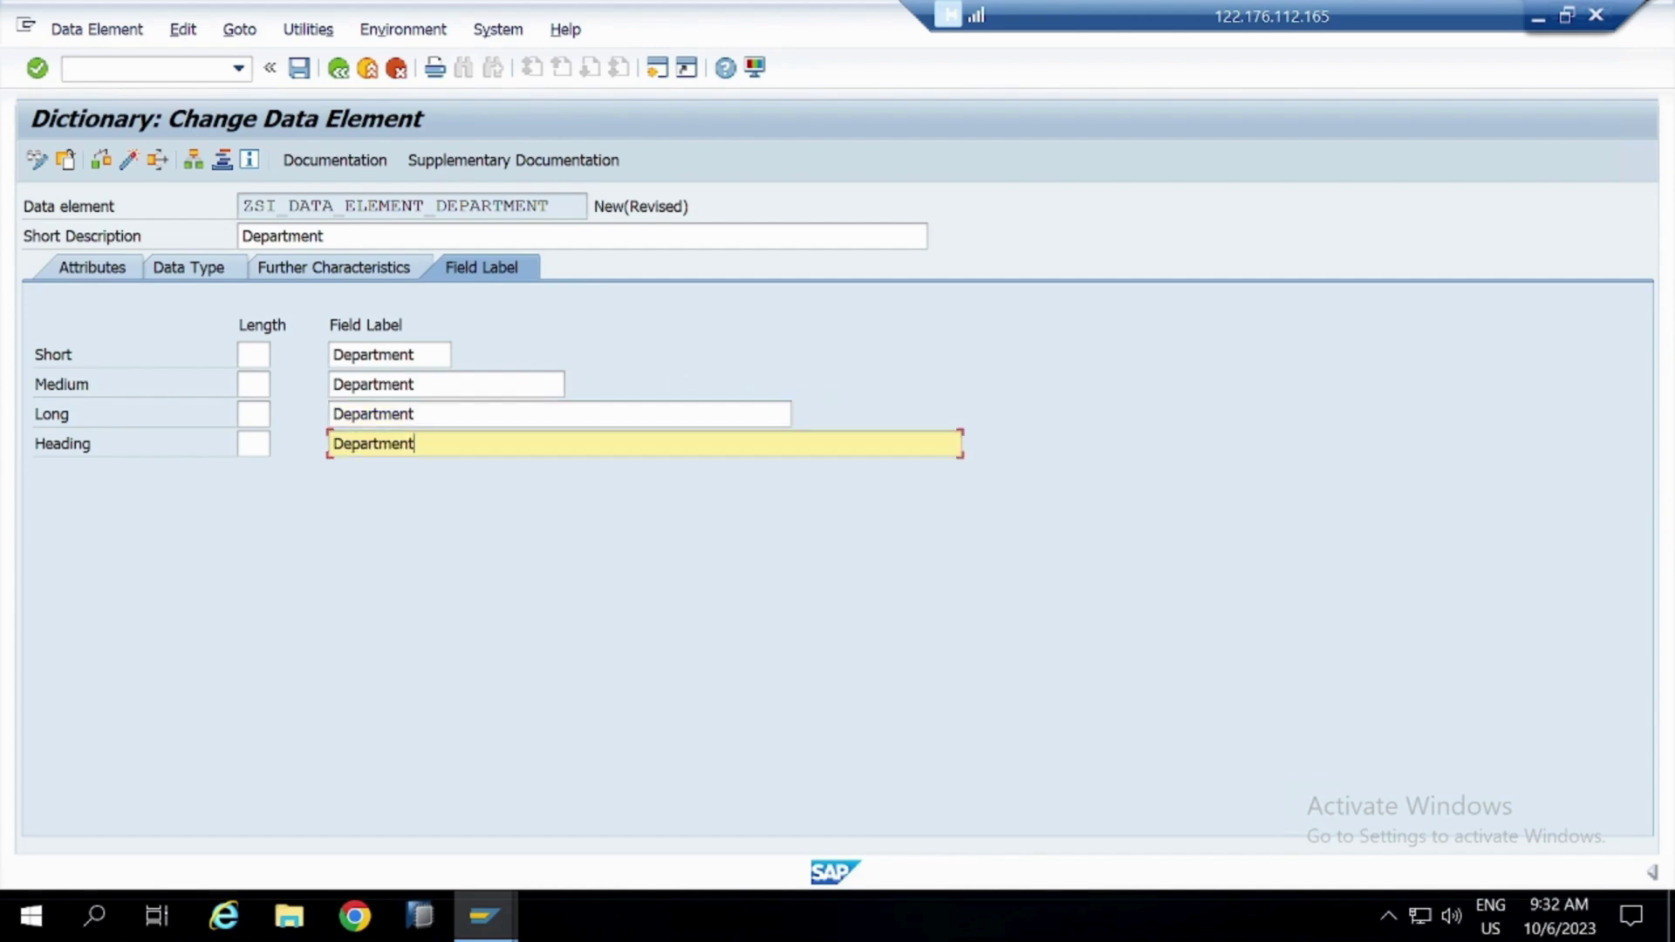
key("Return")
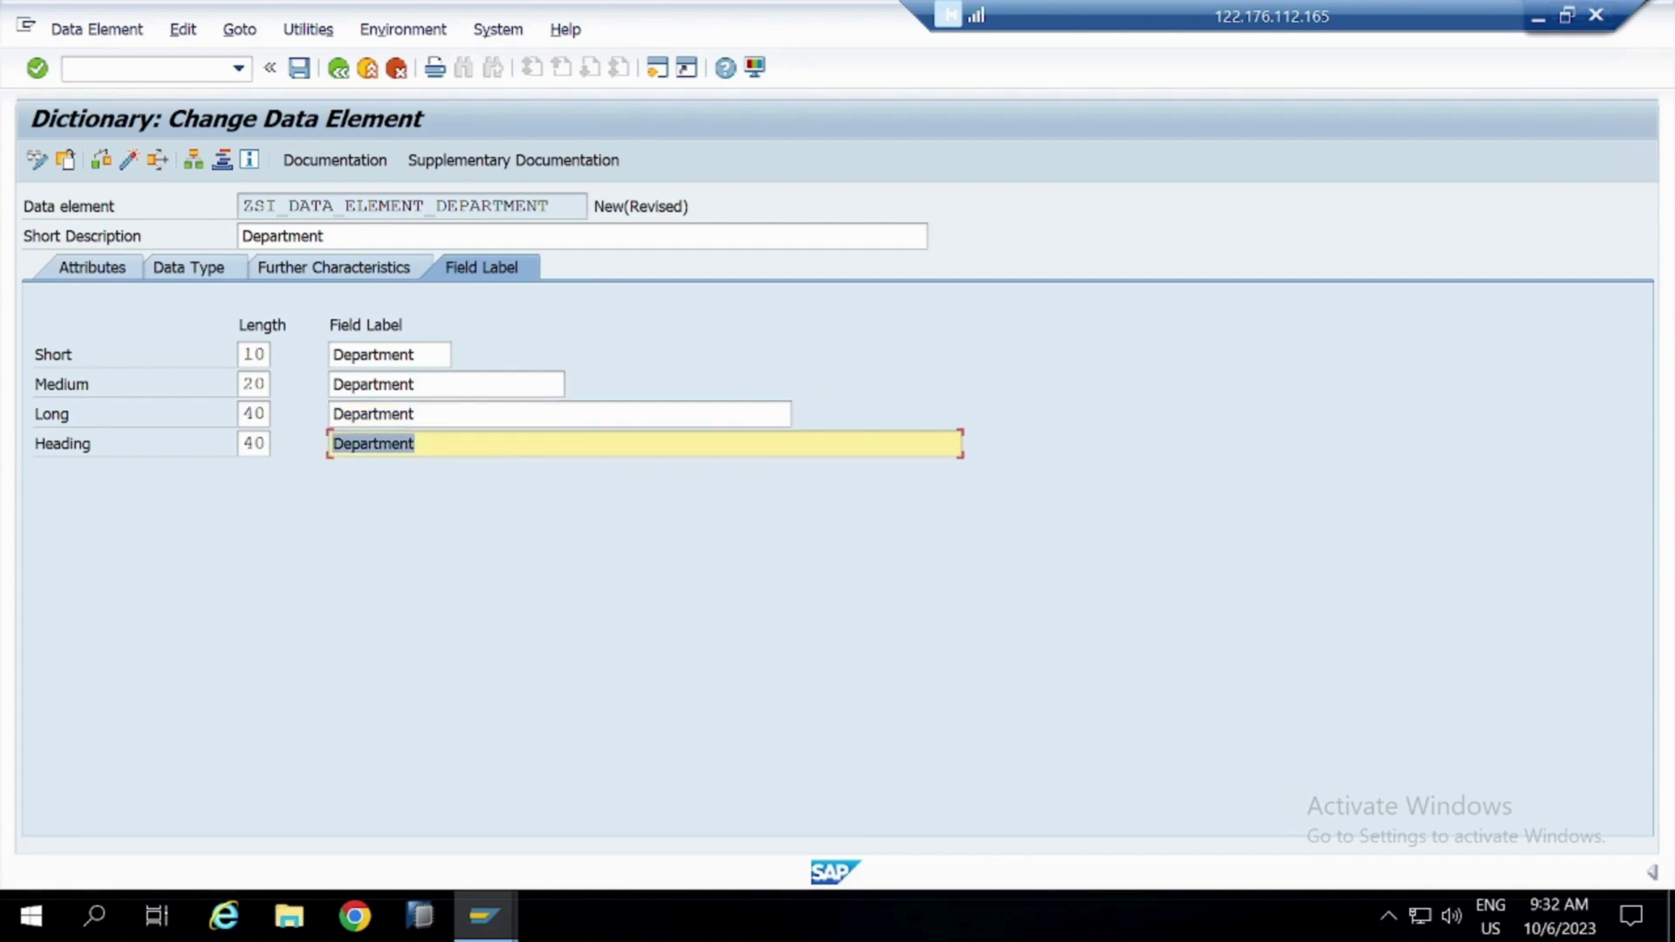
Save the Department data element in package ZABAP_ON_HANA_SRIJAN with the proposed workbench request and activate it
left_click(232, 270)
left_click(299, 68)
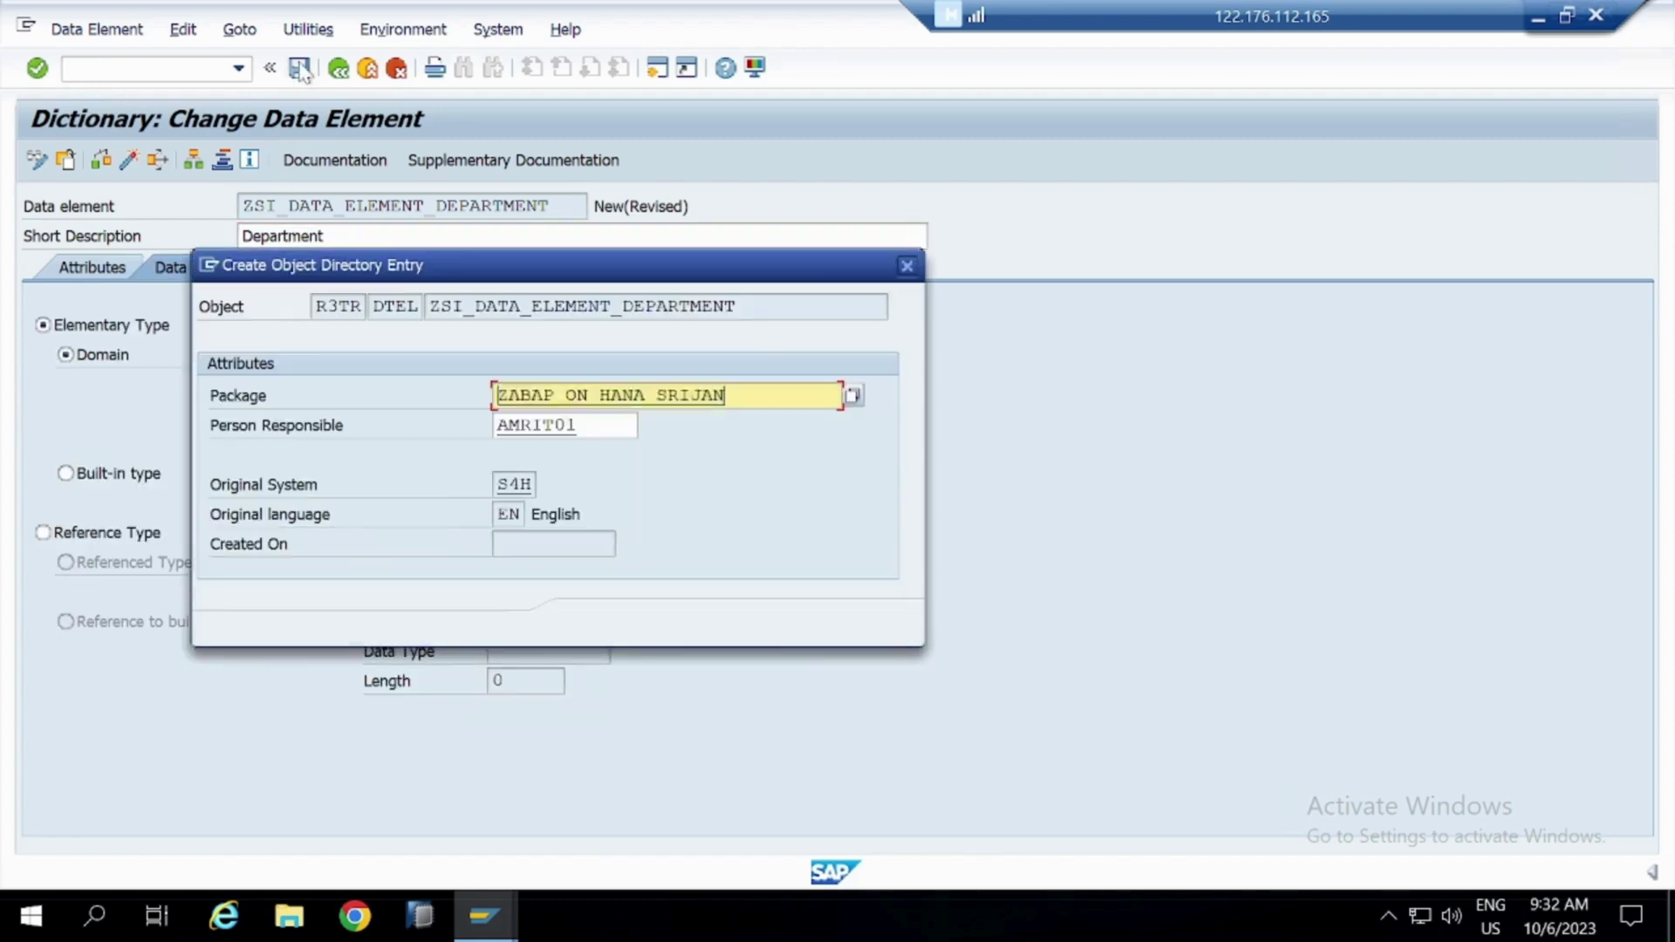
left_click(592, 624)
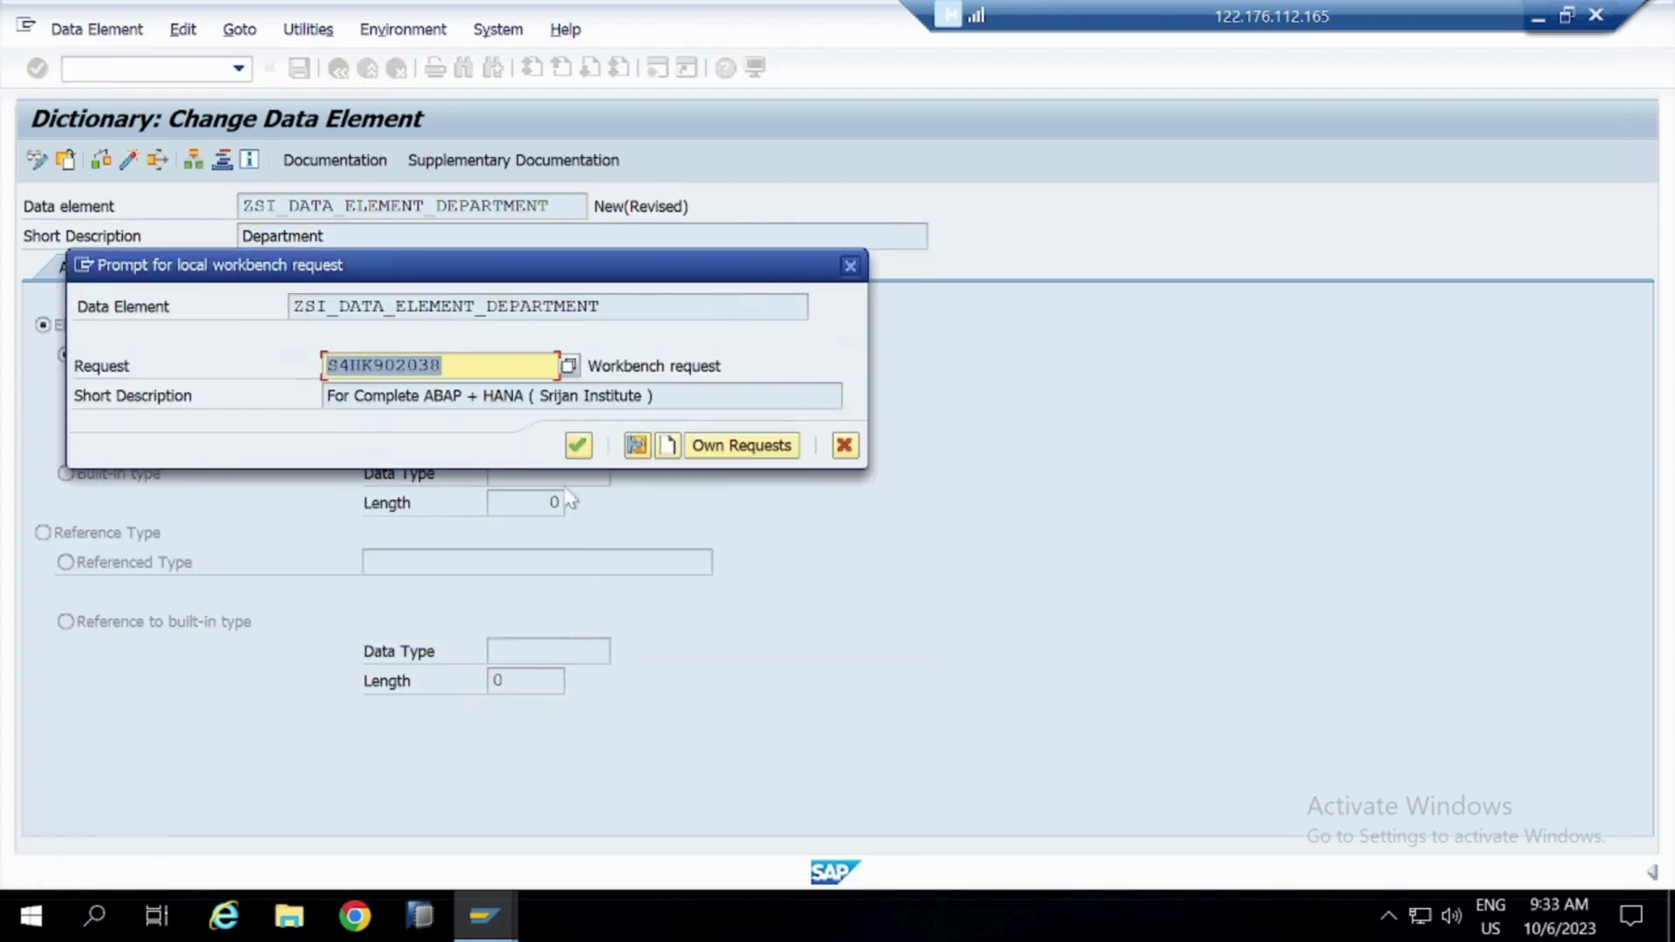
left_click(578, 444)
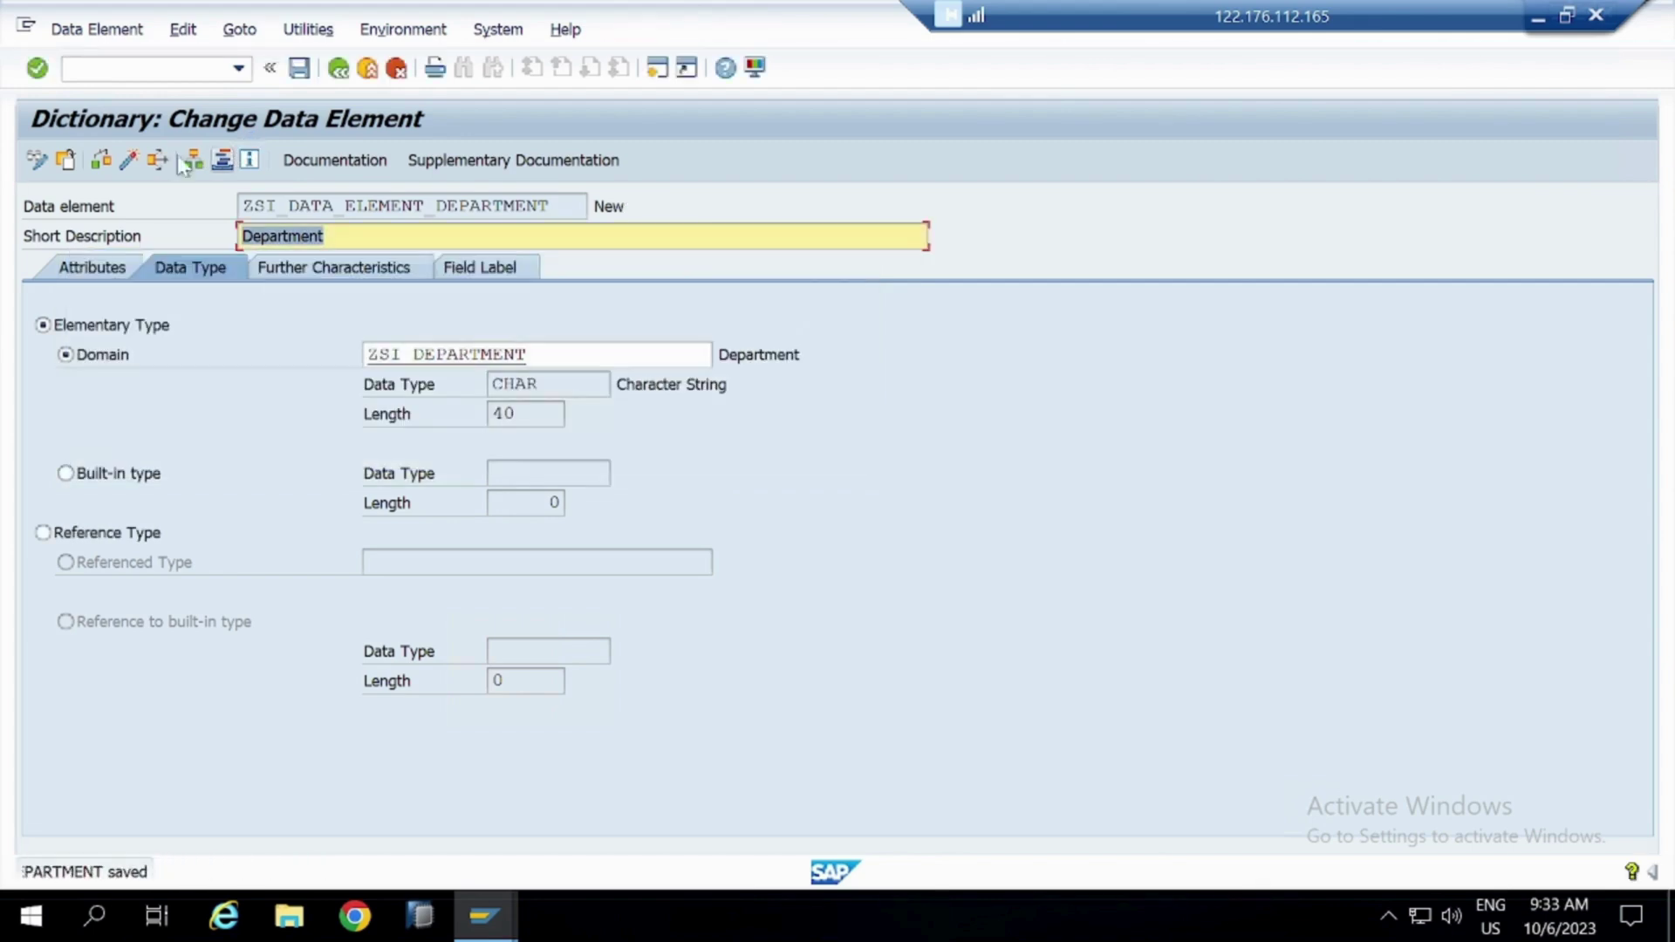
left_click(129, 160)
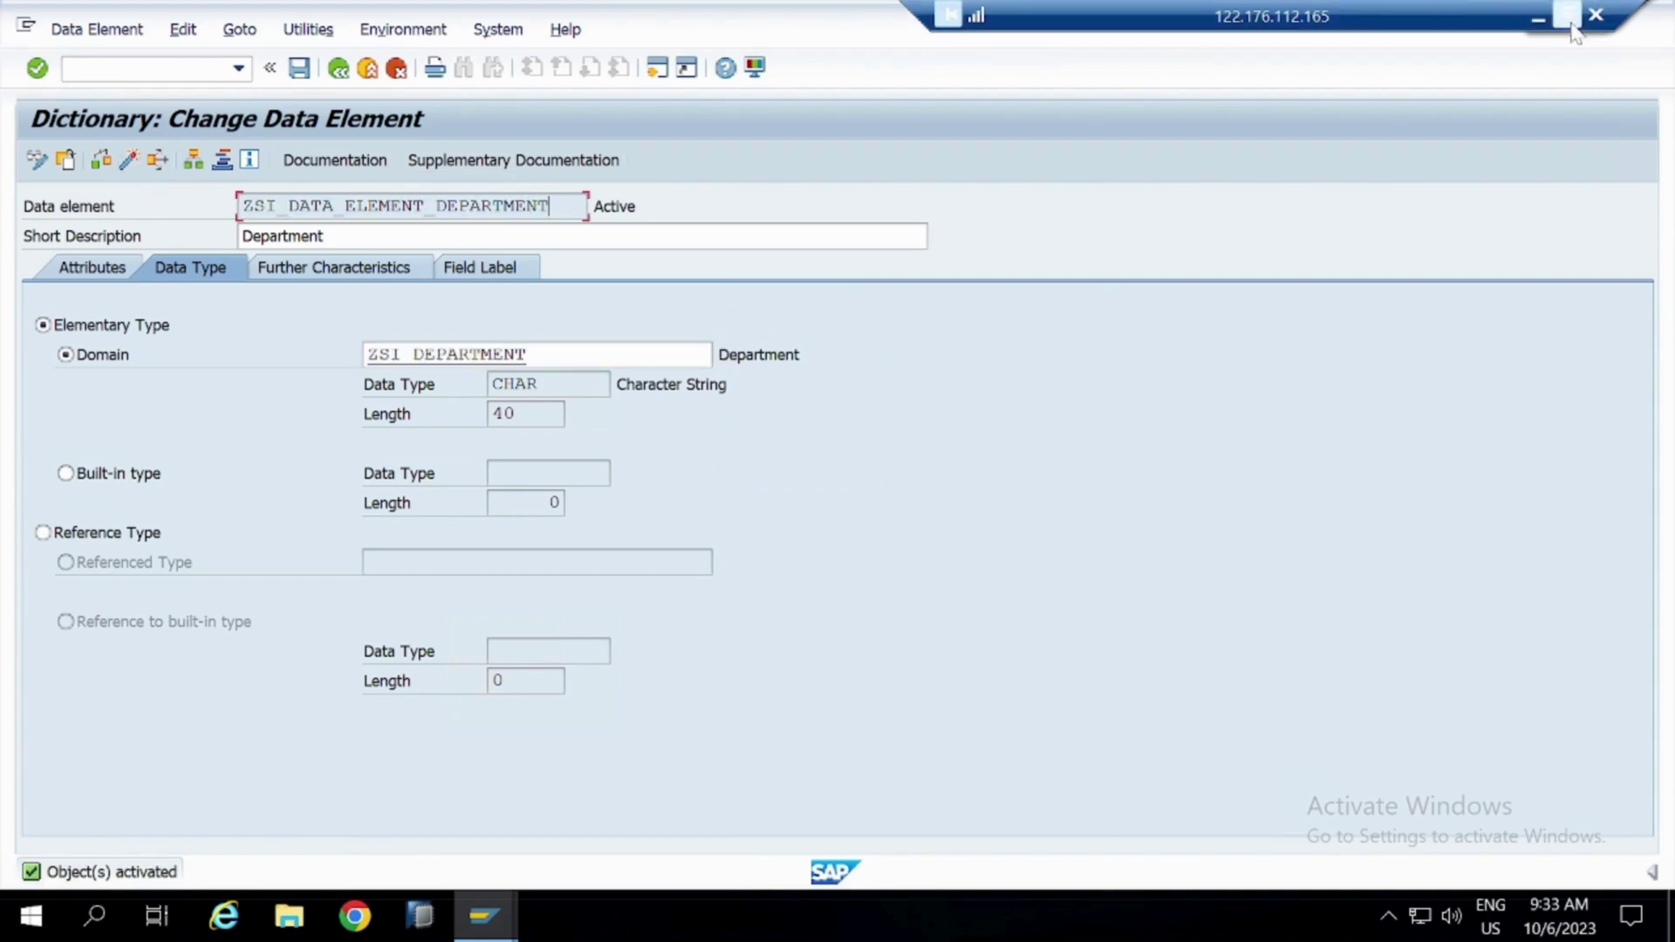
Add ZSI_DATA_ELEMENT_DEPARTMENT on a new line at the end of the Notepad list
left_click(1539, 16)
left_click(380, 359)
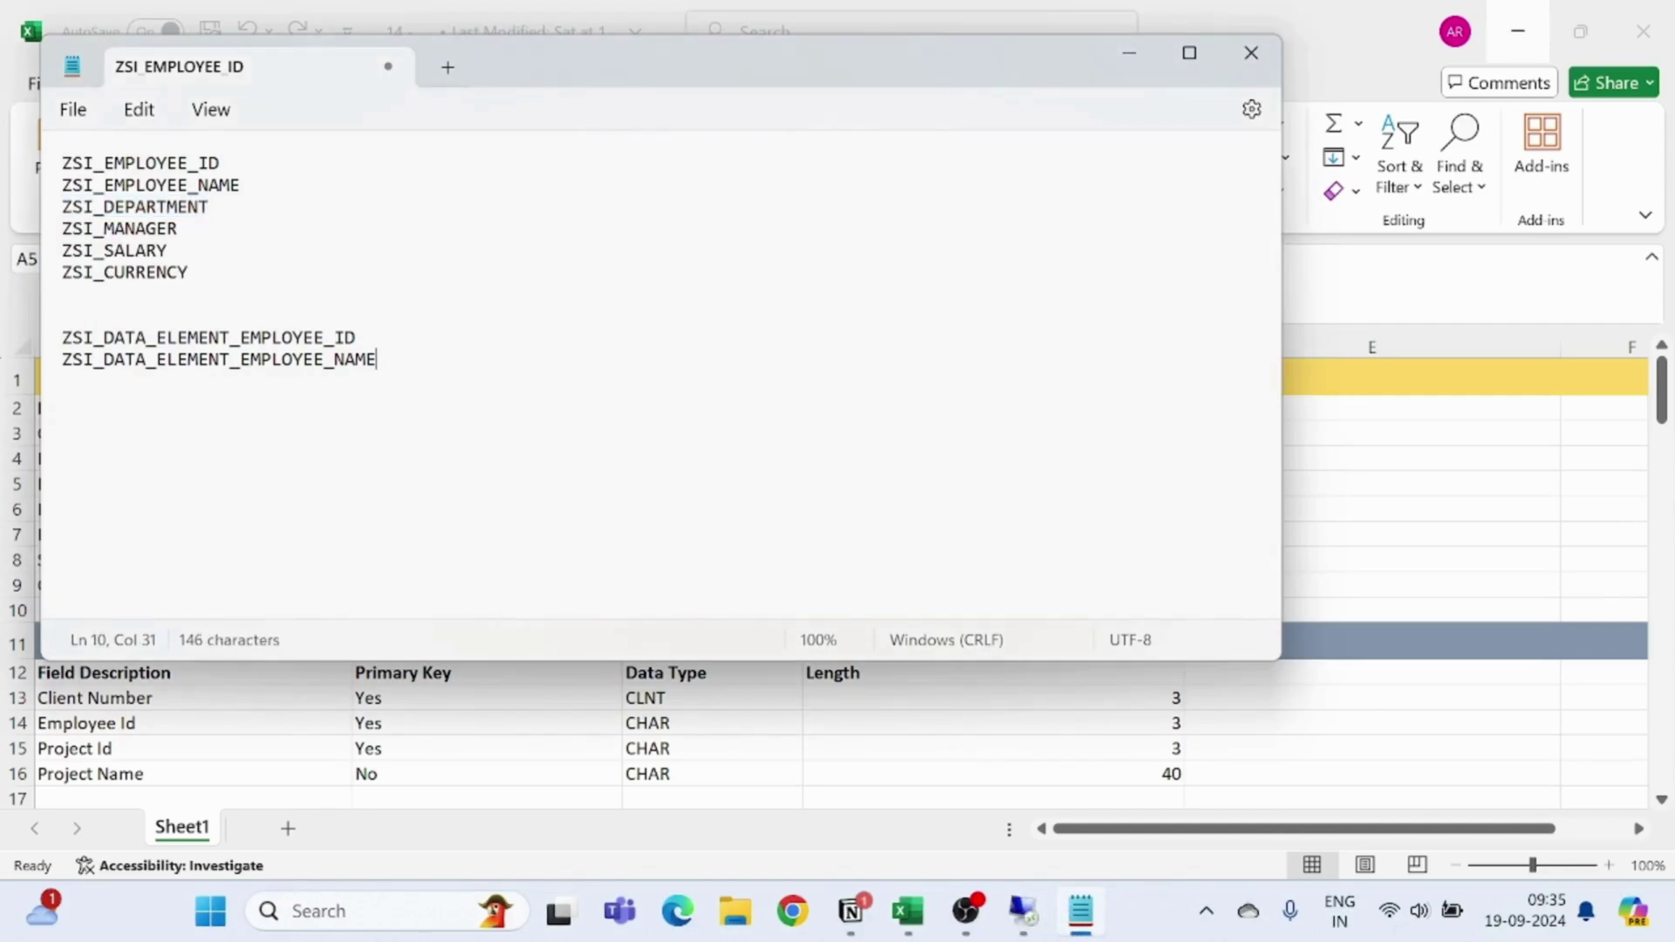
key("Return")
type("ZSI_DATA_ELEMENT_DEPARTMENT")
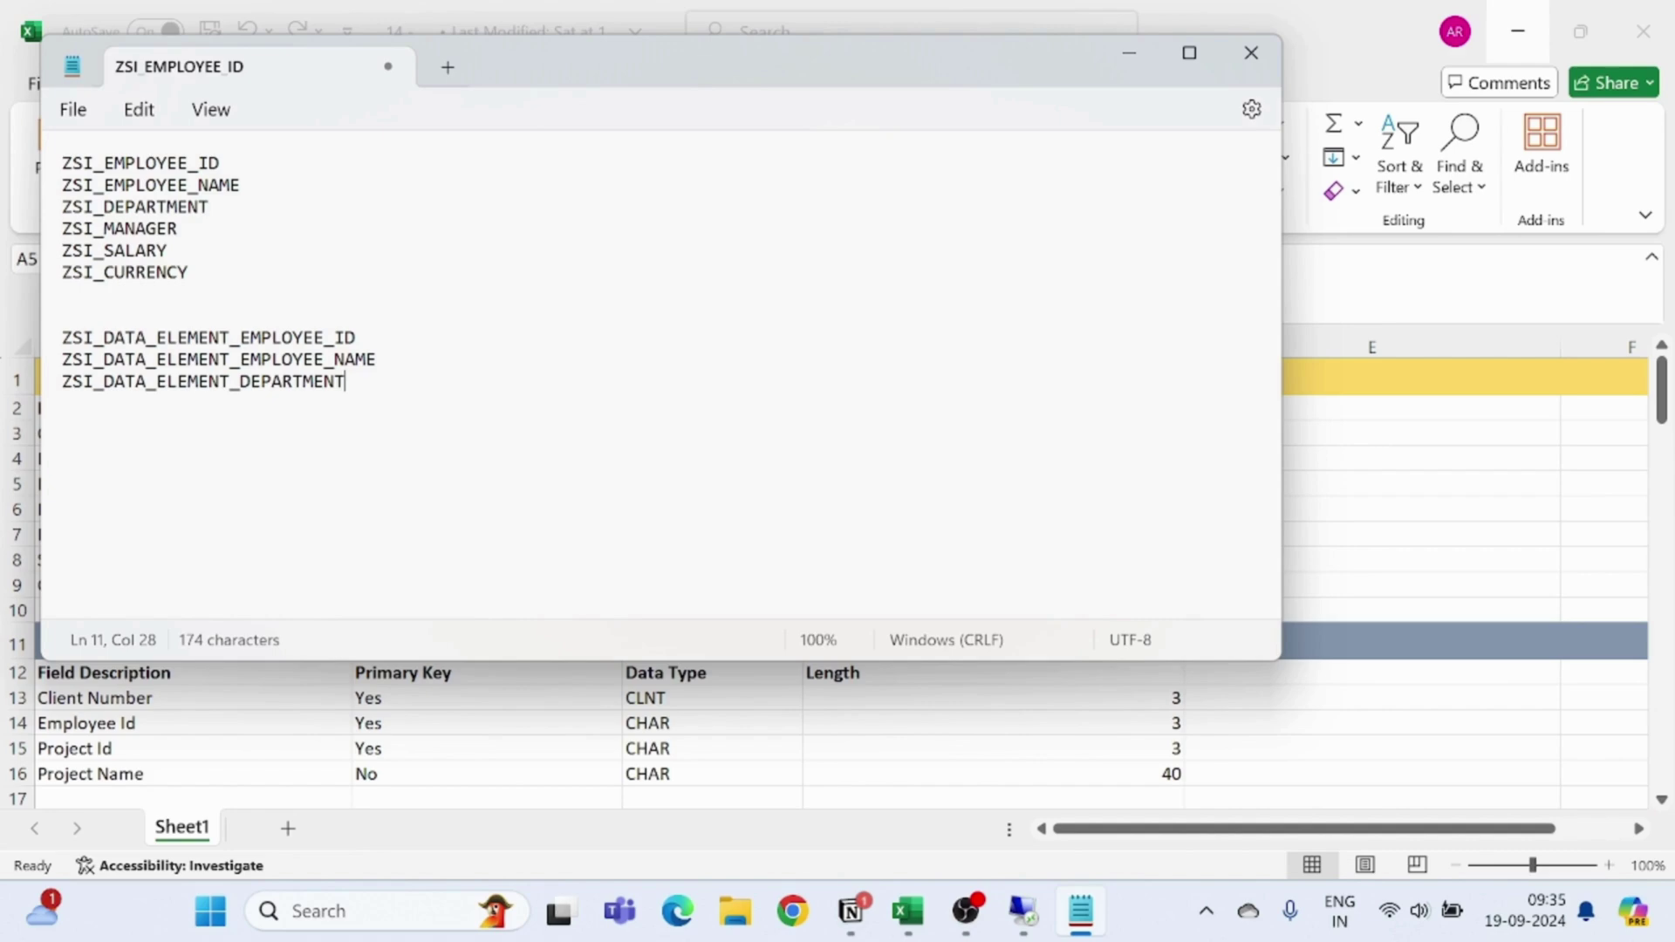
Copy ZSI_MANAGER from the Notepad list and start creating a data element named ZSI_DATA_ELEMENT_MANAGER in SAP's ABAP Dictionary
left_click_drag(62, 229, 183, 234)
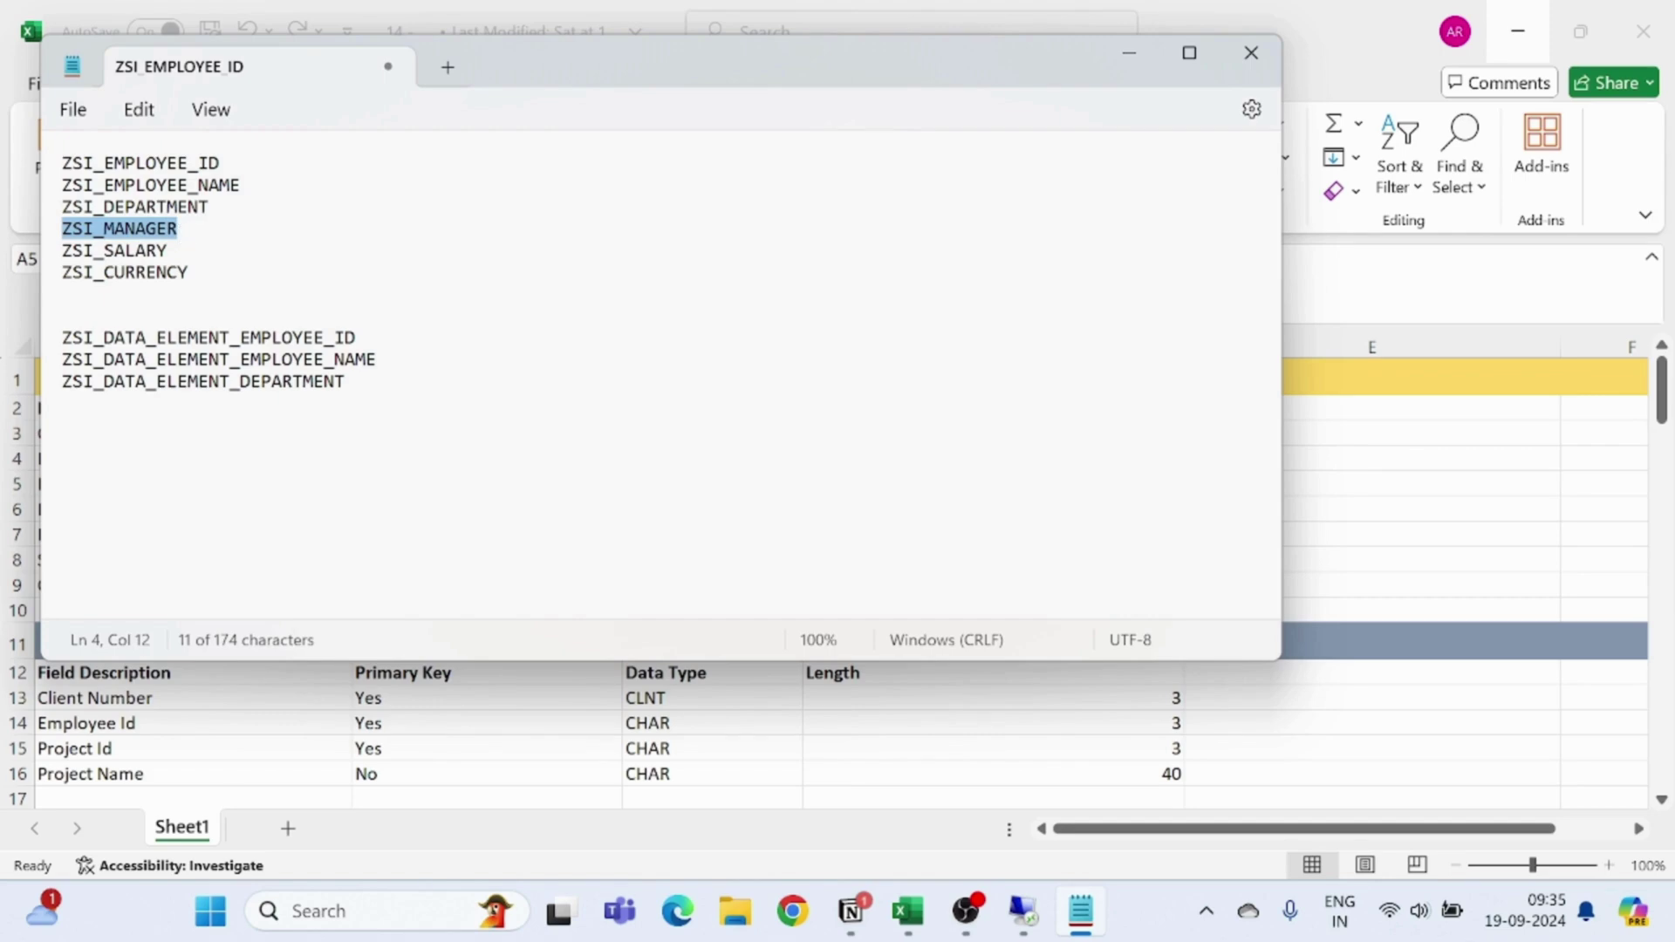
left_click(1131, 54)
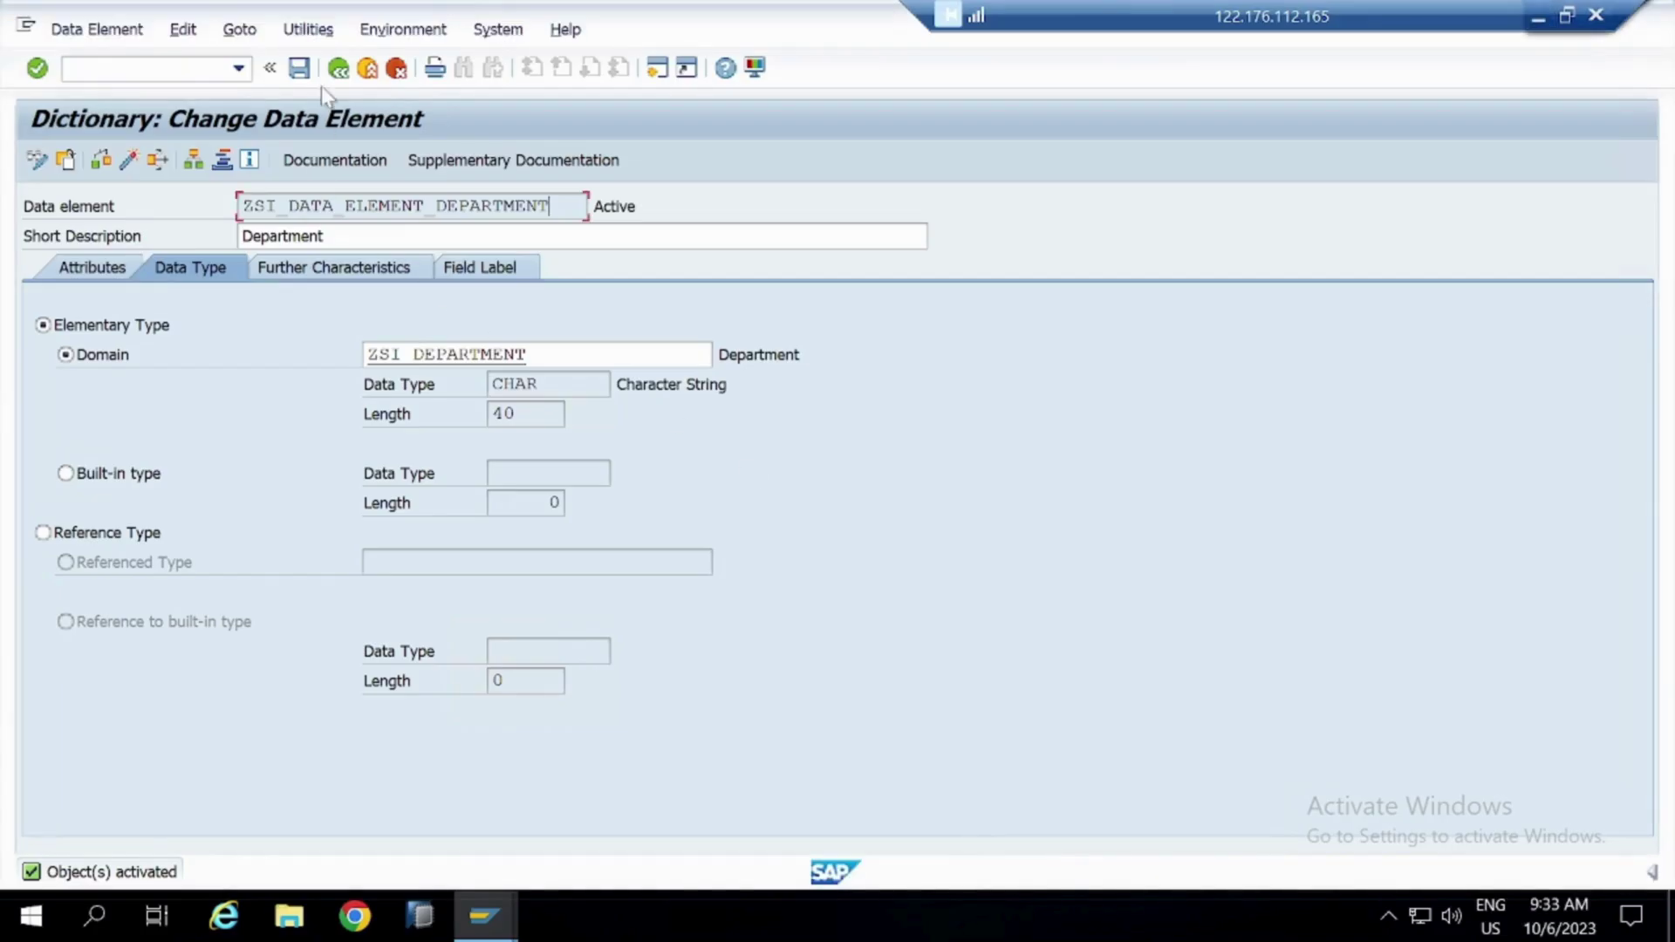
left_click(338, 68)
left_click(596, 355)
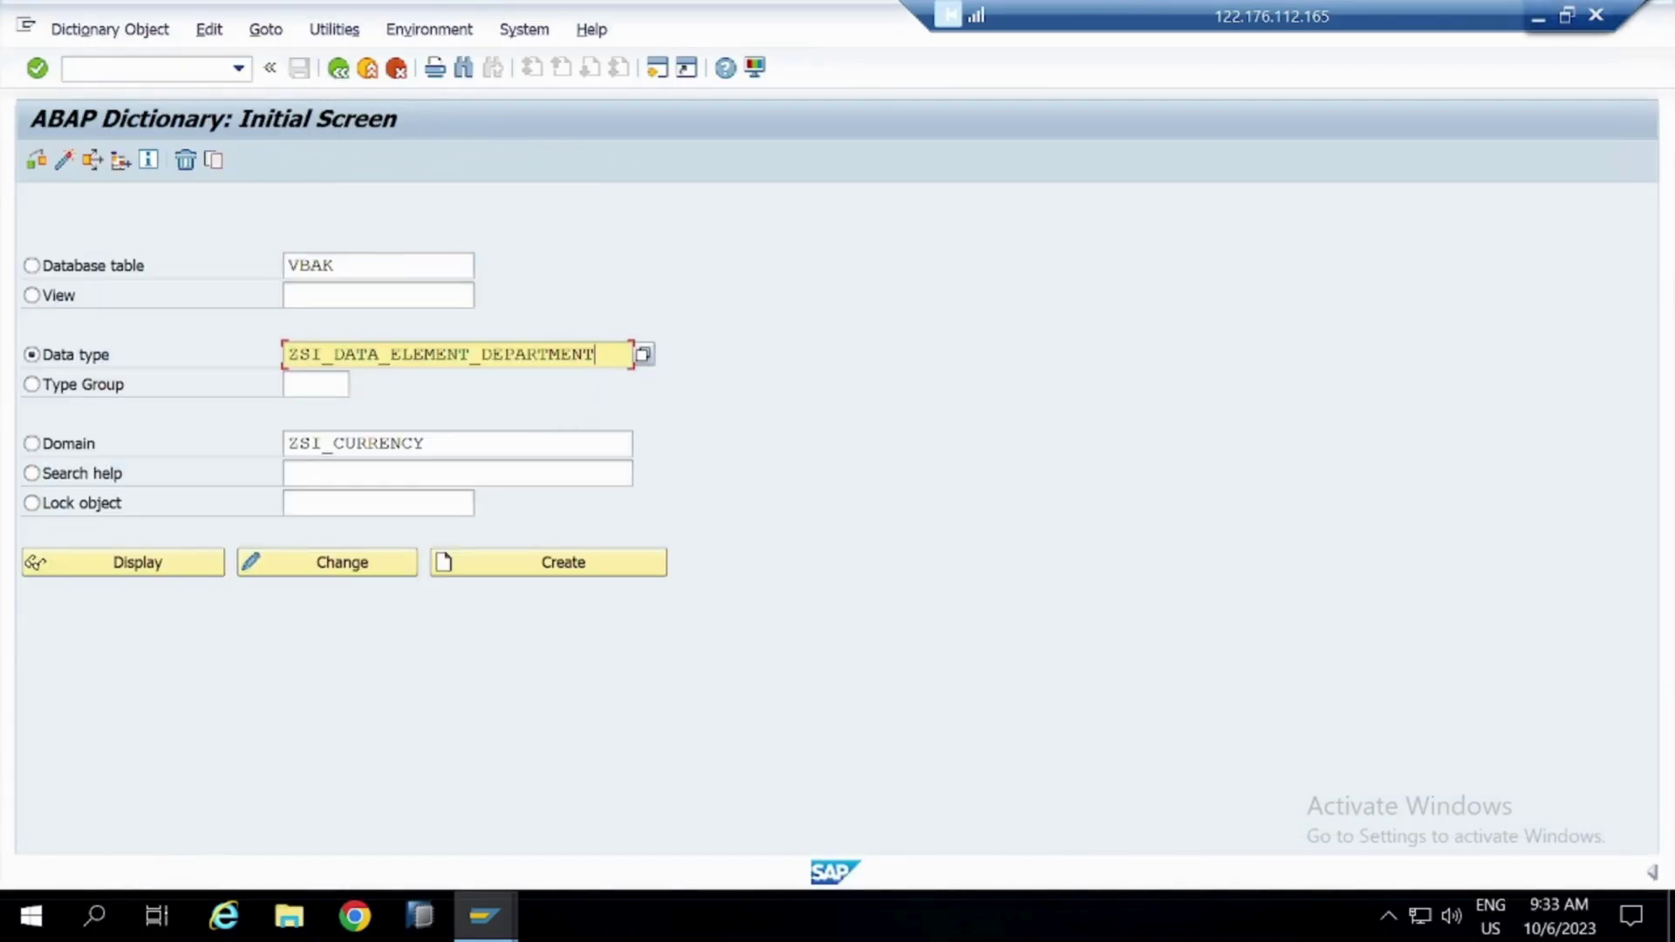
key("BackSpace")
key("BackSpace")
key("BackSpace")
key("BackSpace")
key("BackSpace")
key("BackSpace")
key("BackSpace")
key("BackSpace")
key("BackSpace")
key("BackSpace")
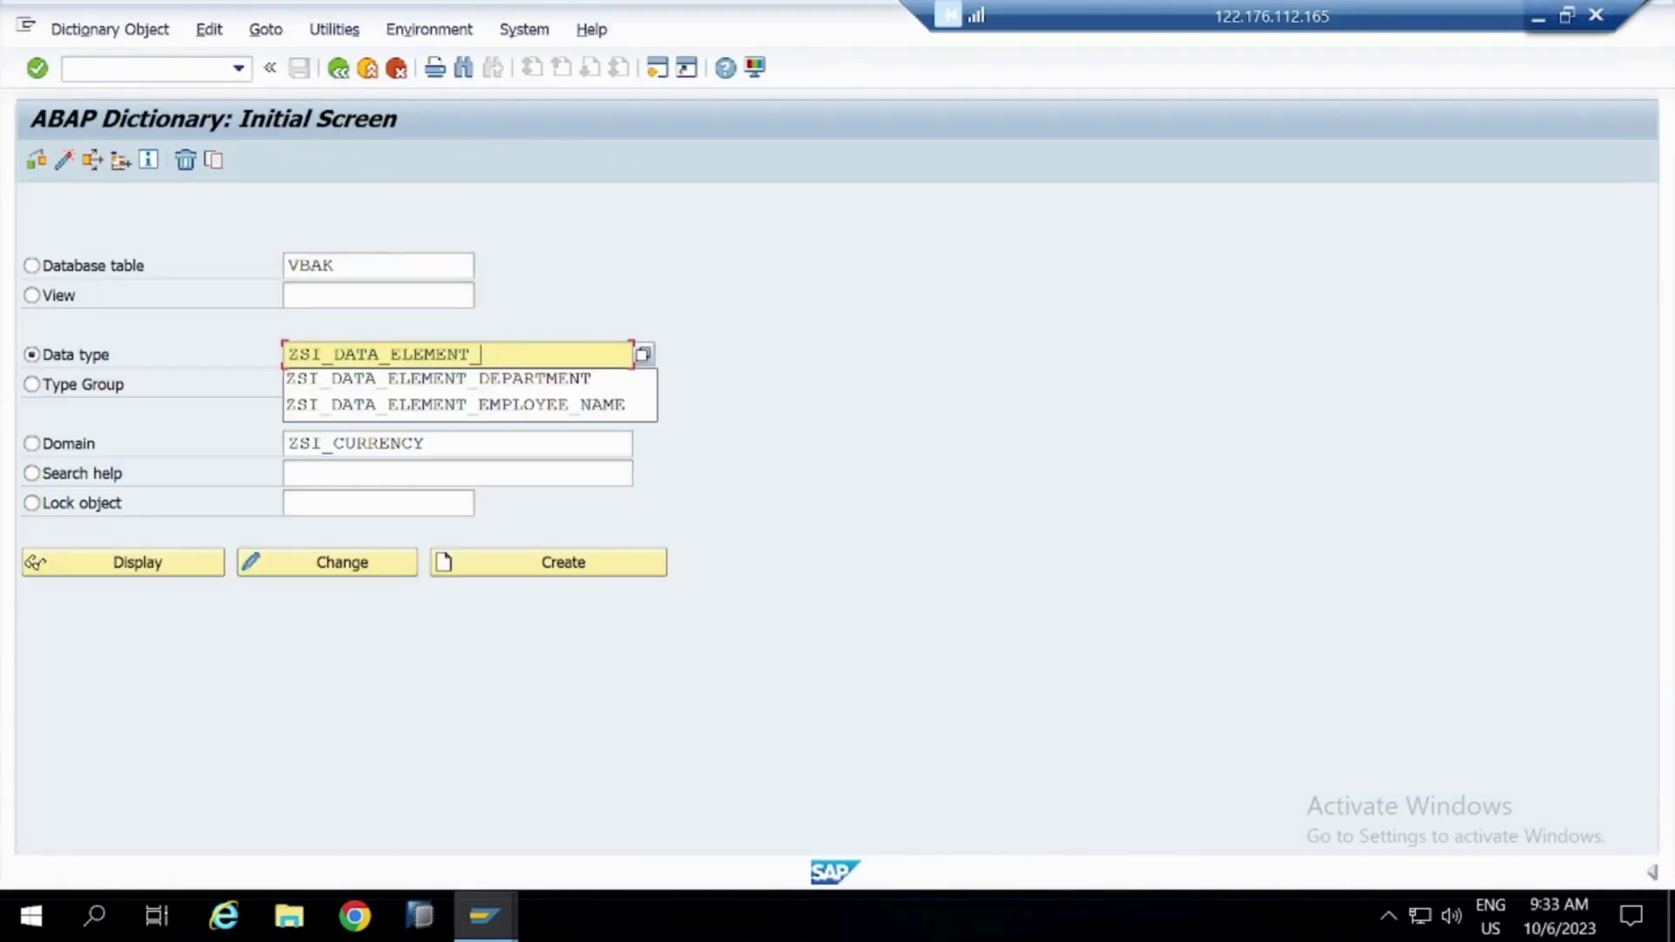
type("MANAGER")
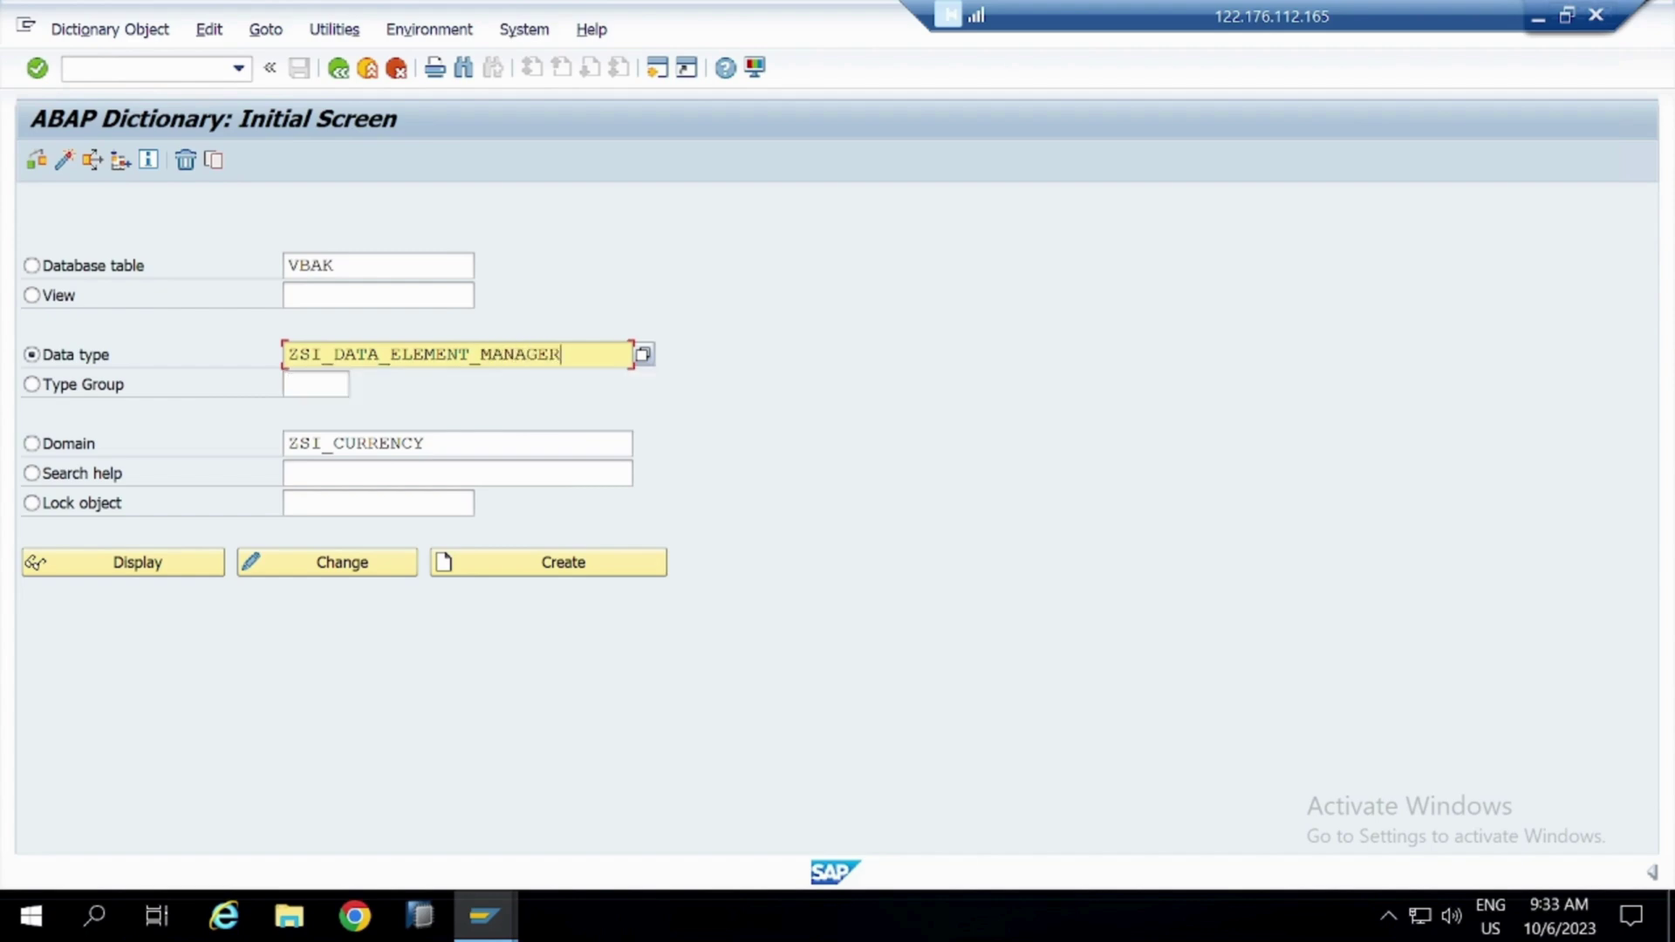
left_click(608, 574)
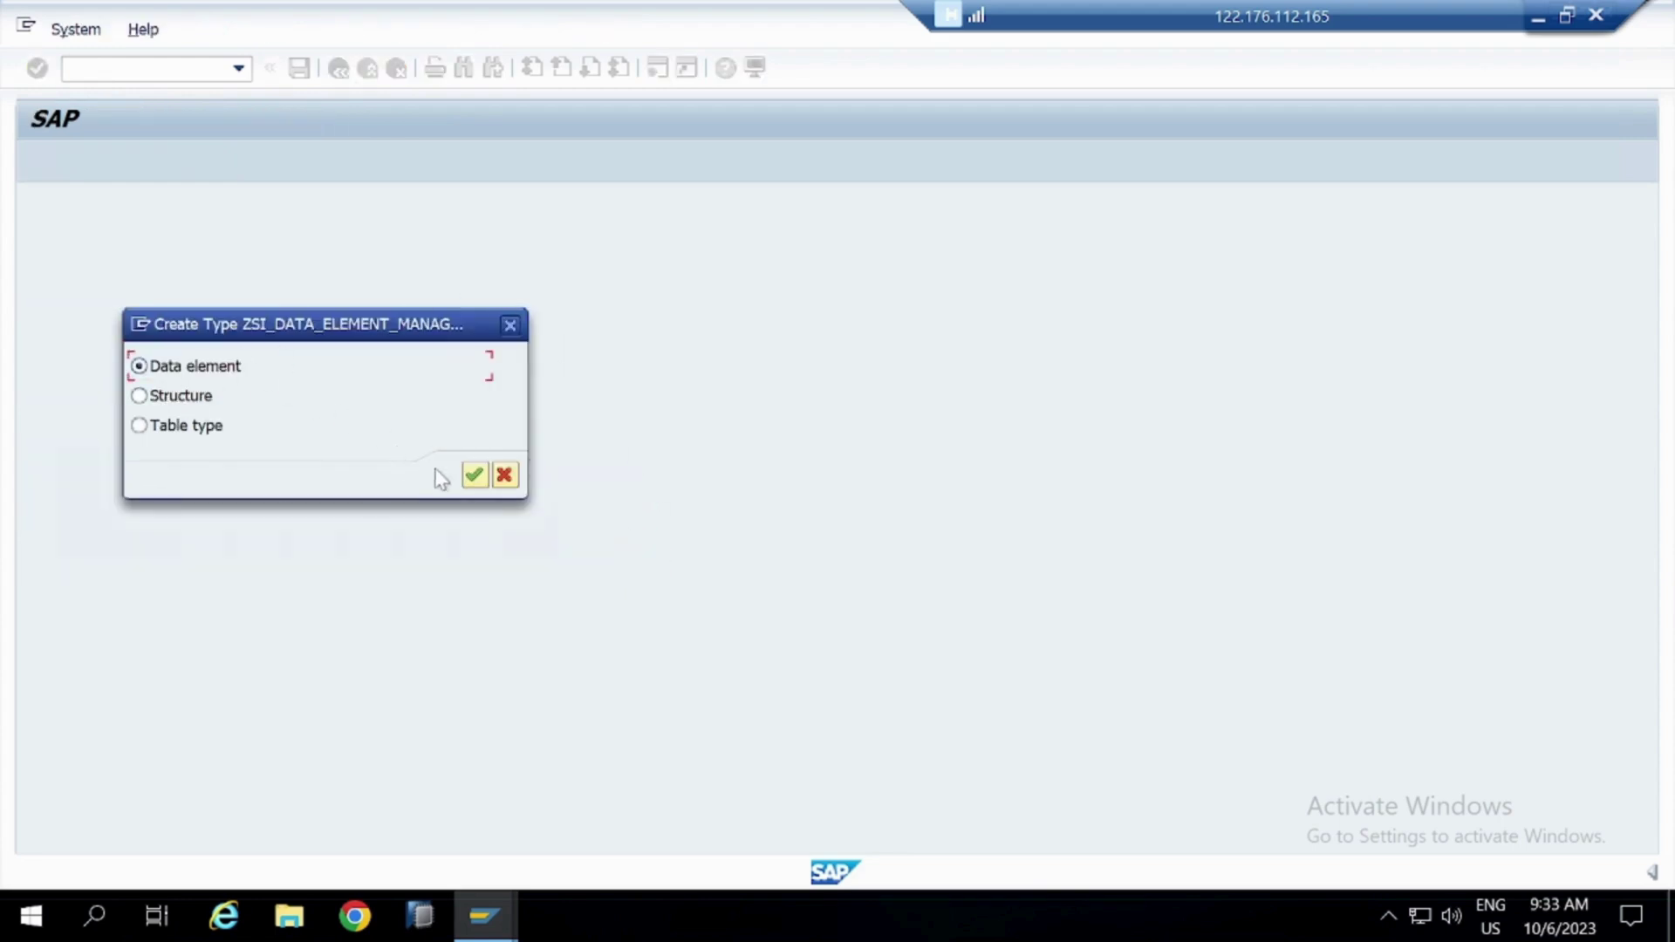
left_click(474, 474)
Enter "Manager" as the new data element's short description and assign ZSI_MANAGER as its domain
left_click(454, 239)
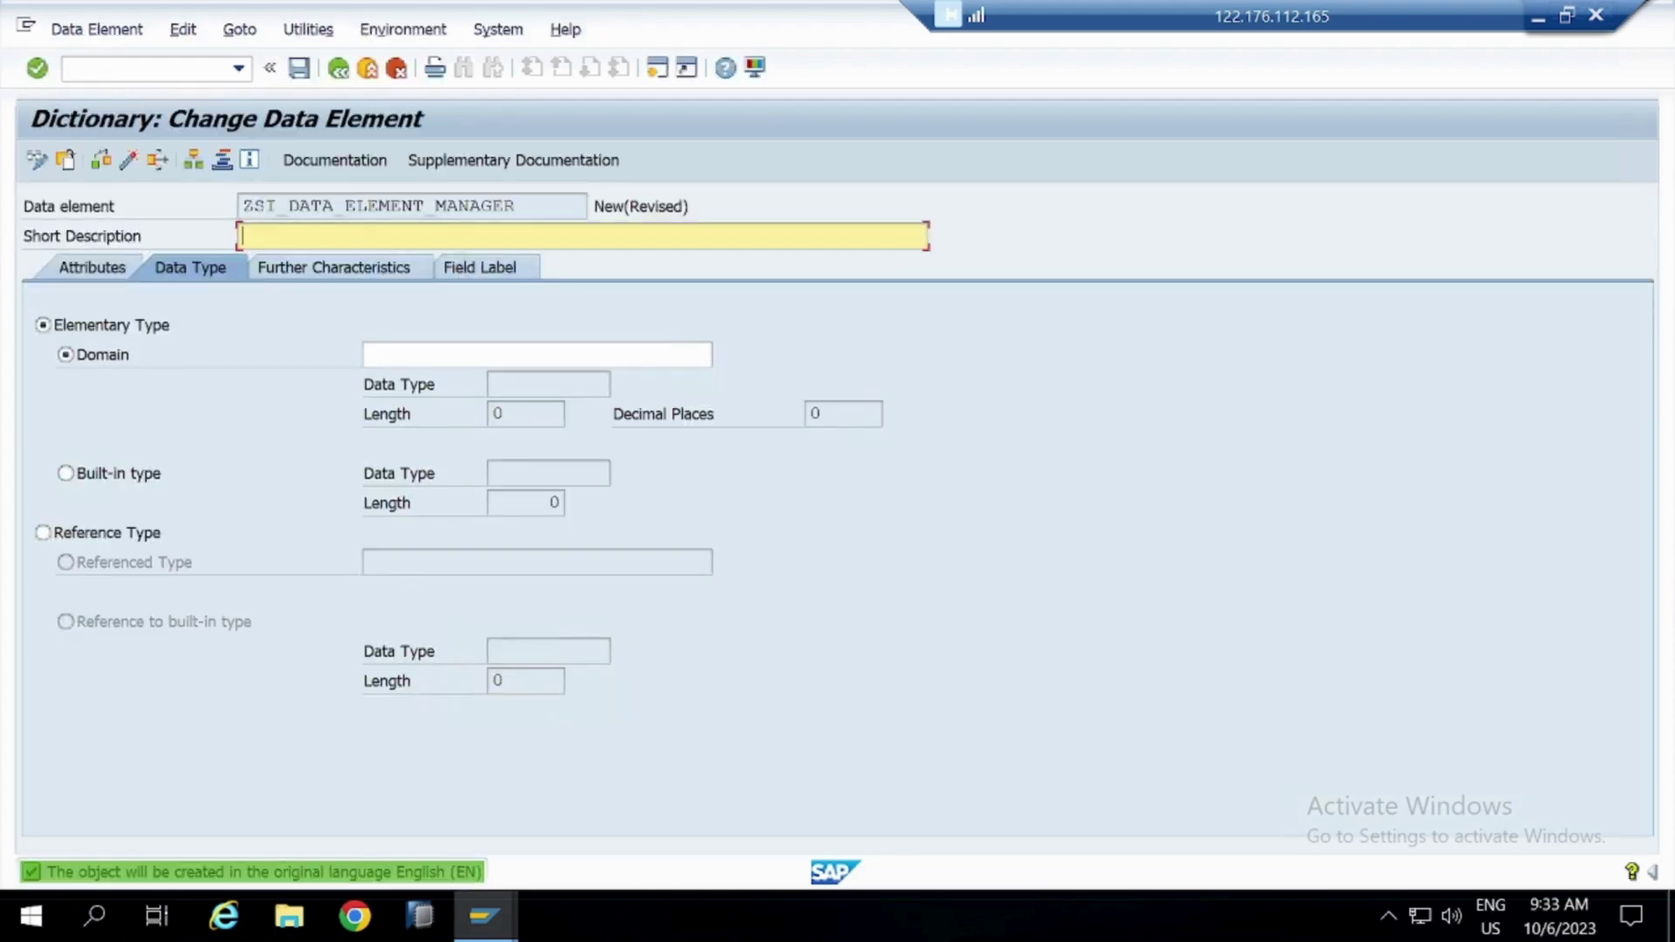
type("ZSI_MANAGER")
key("shift+Home")
key("ctrl+c")
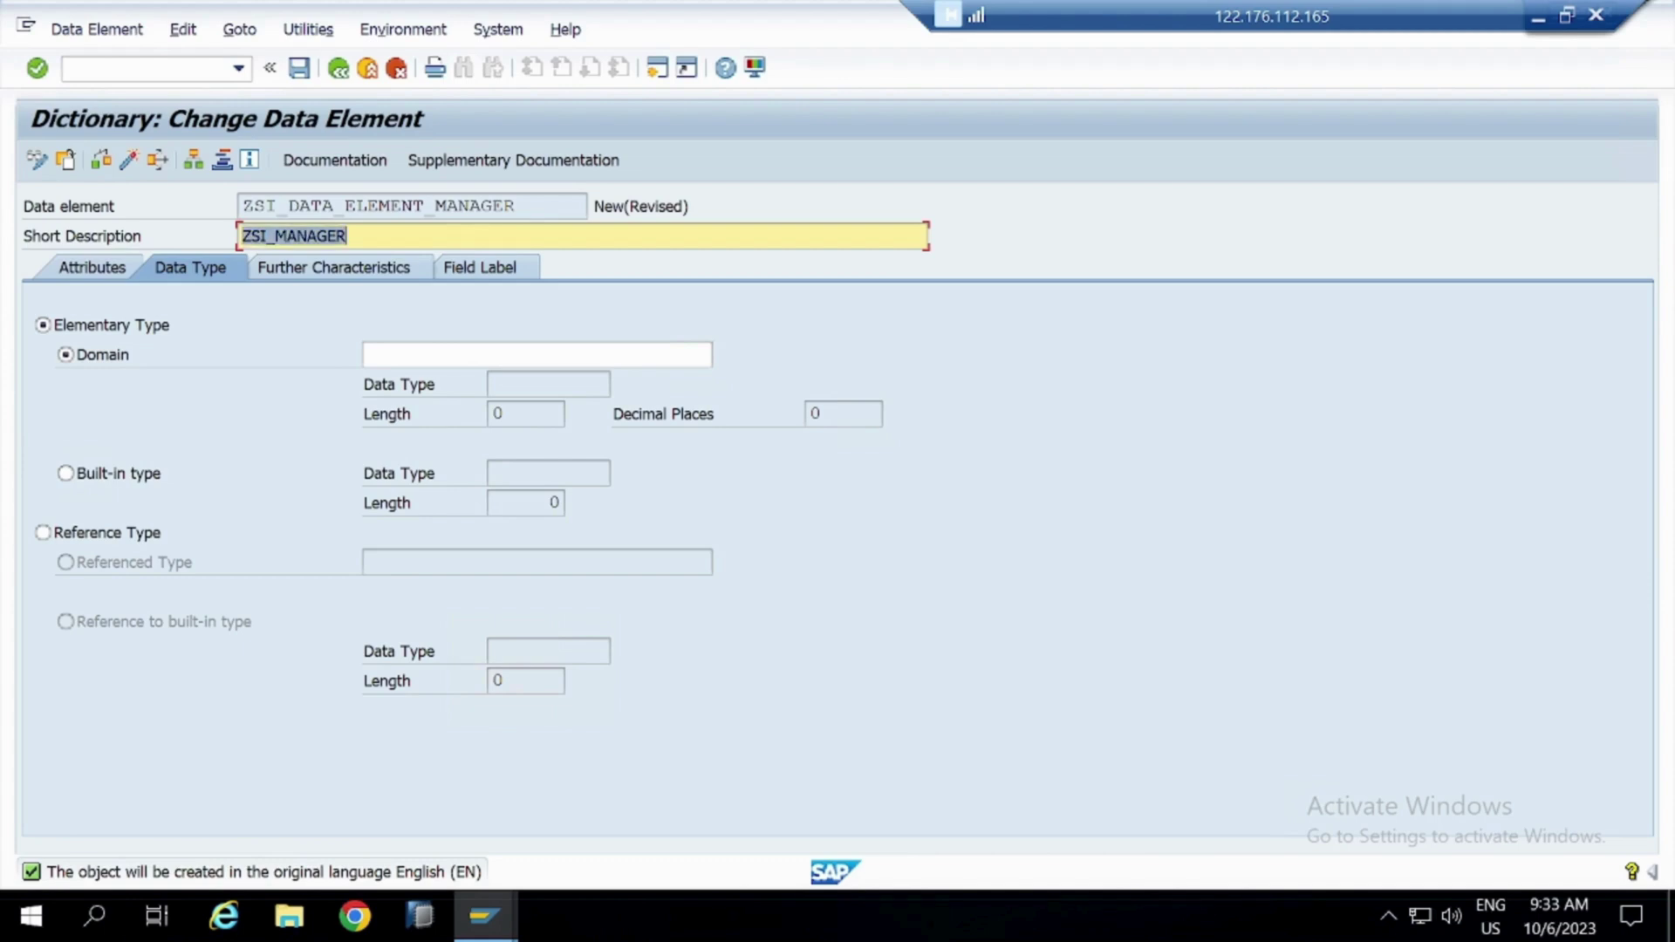
key("BackSpace")
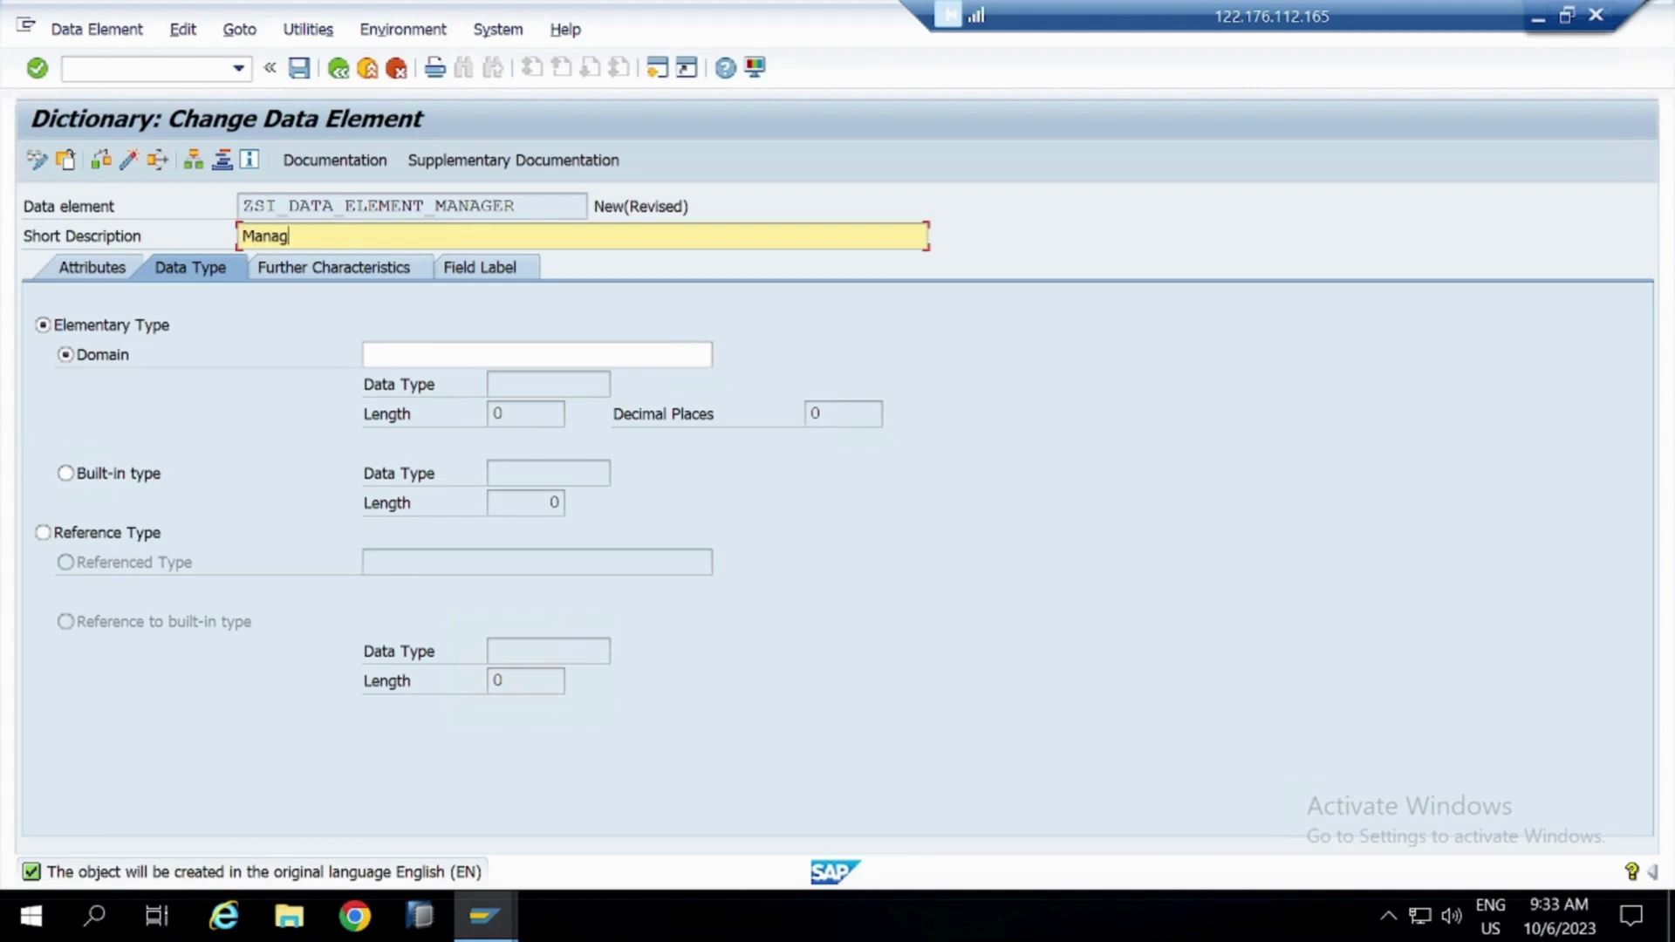
left_click(537, 354)
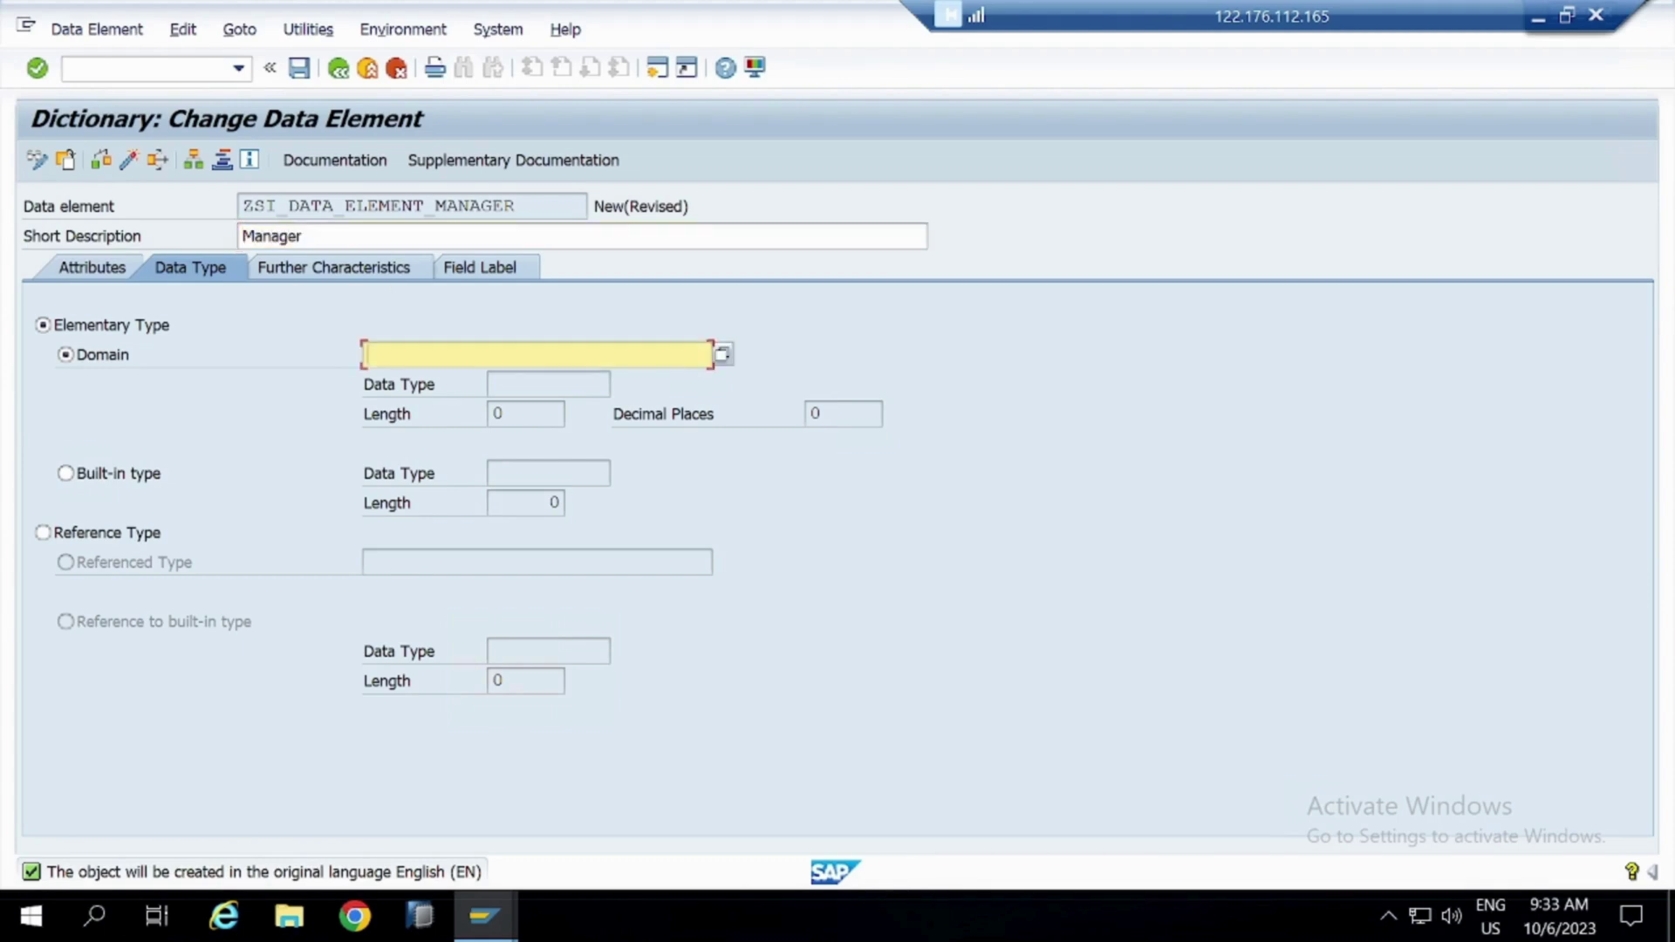
key("ctrl+v")
key("Return")
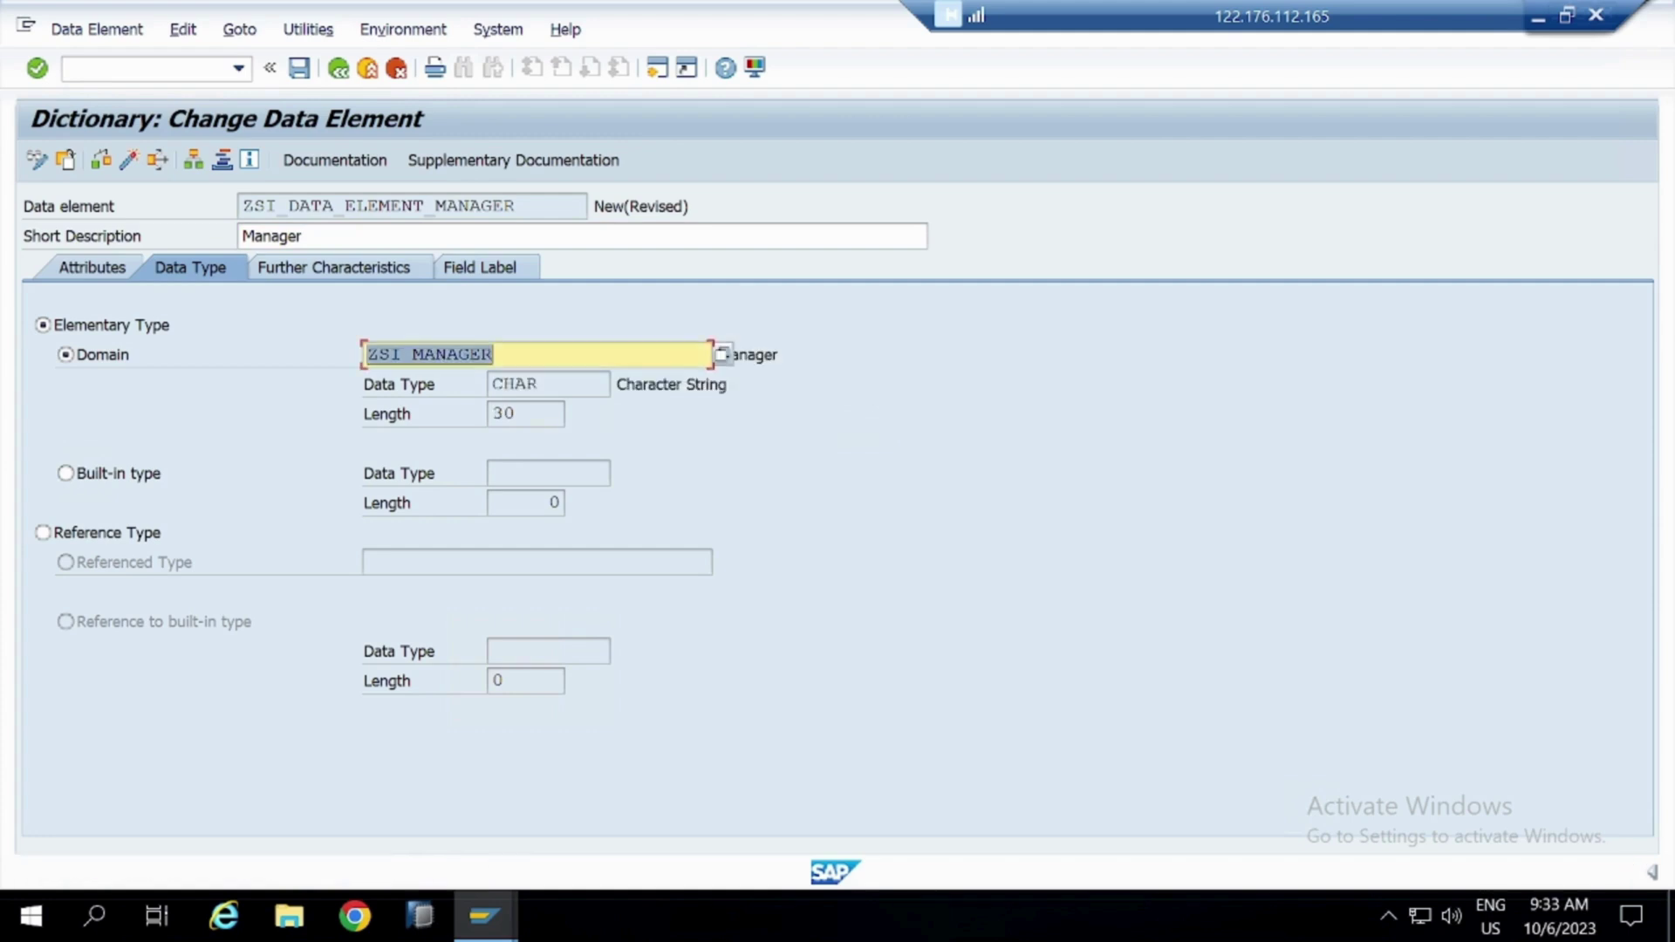
Set the data element's short, medium, long and heading field labels to "Manager"
left_click(303, 236)
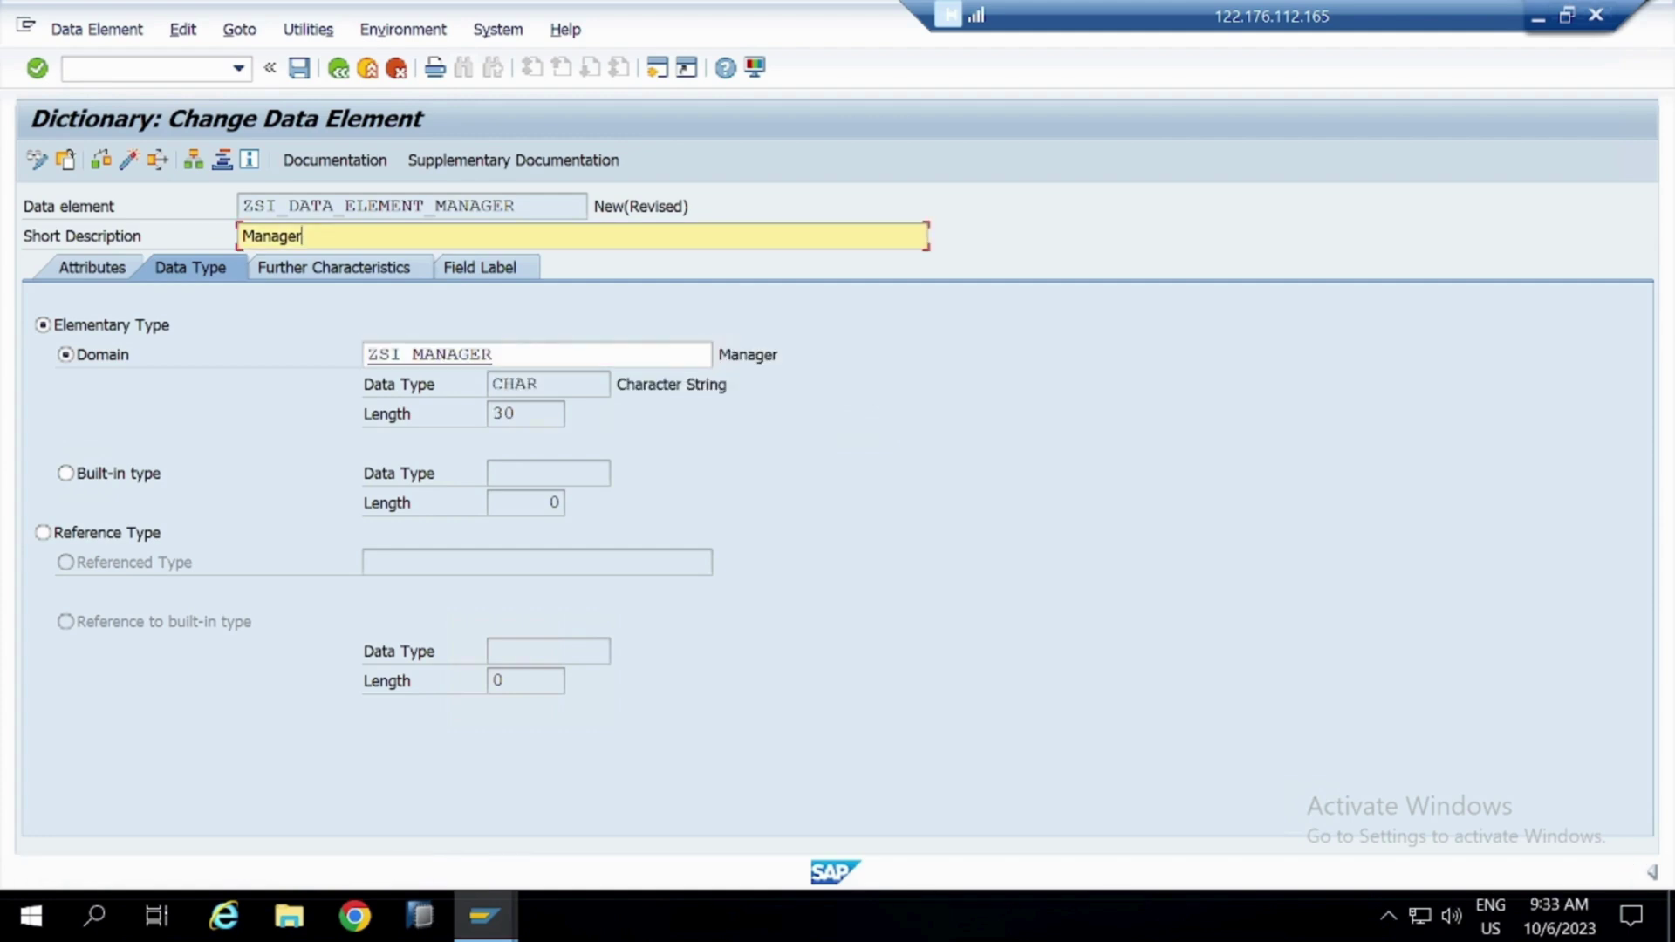
left_click(481, 267)
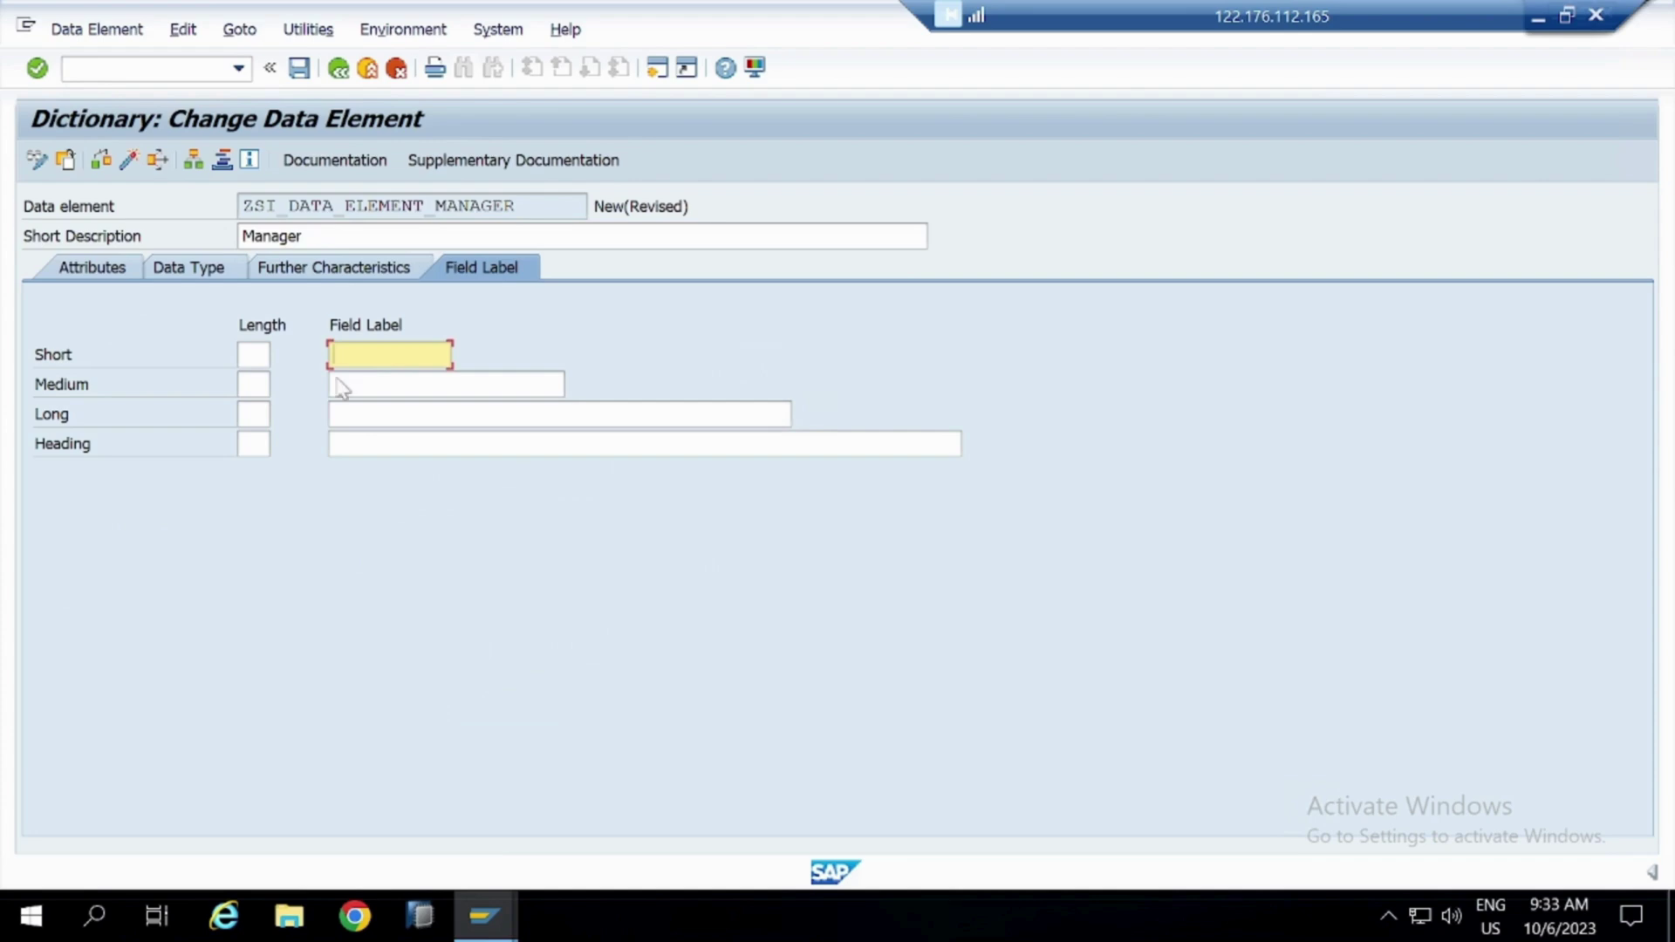
type("Manager")
key("Tab")
type("Manager")
key("Tab")
type("Manager")
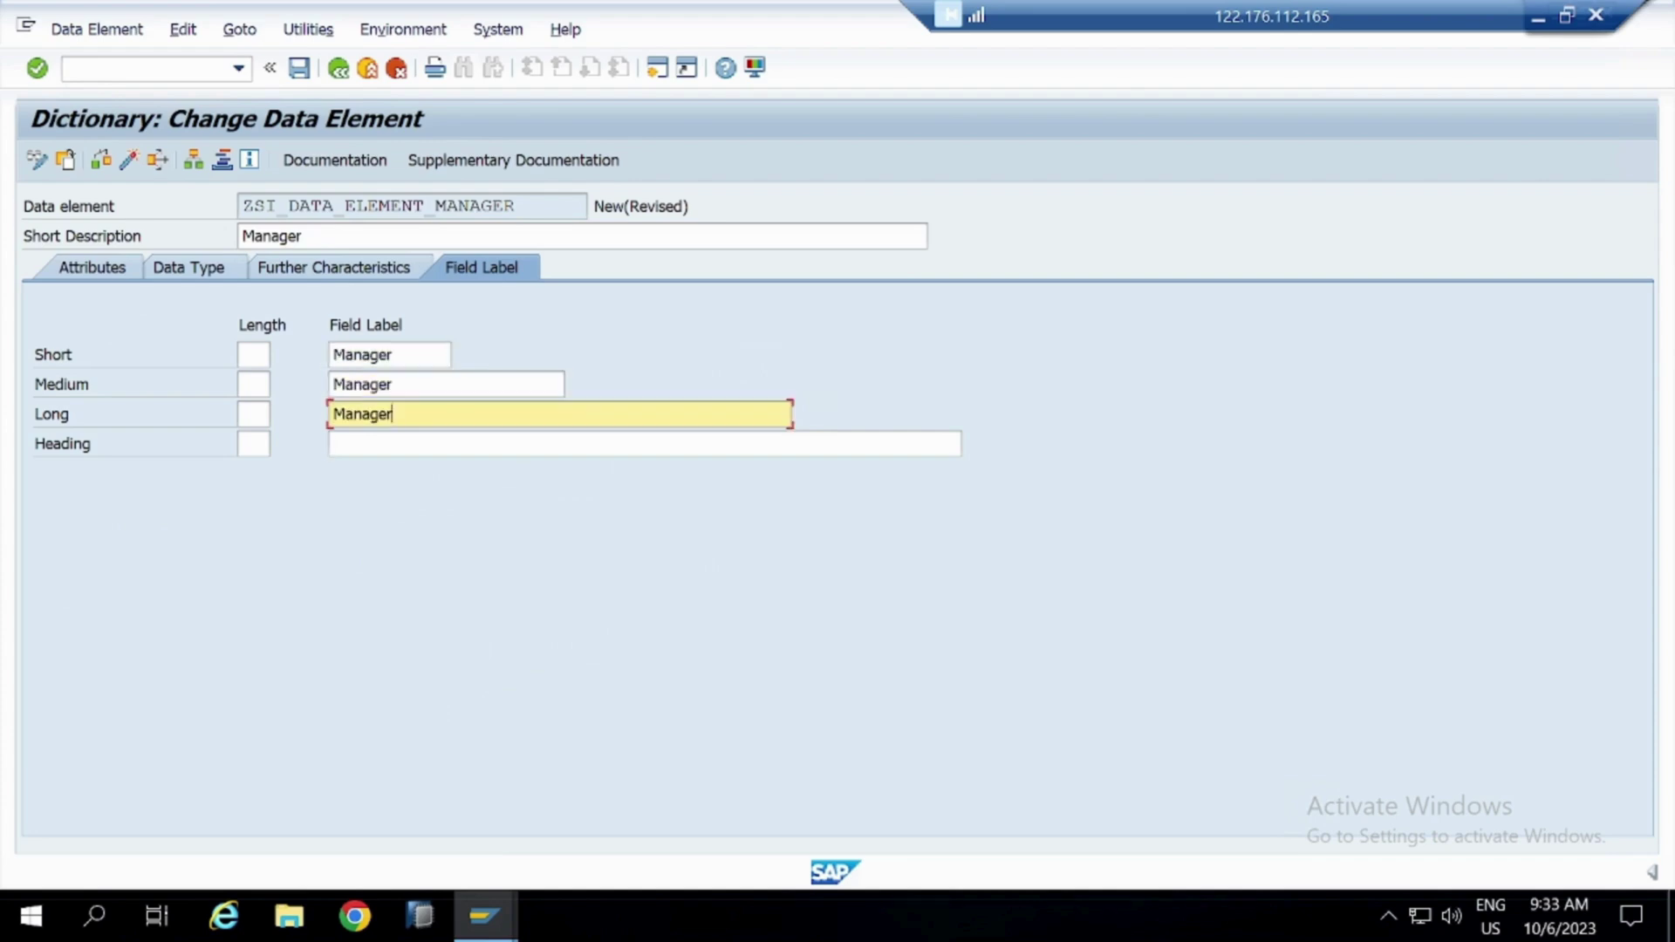
key("Tab")
type("Manager")
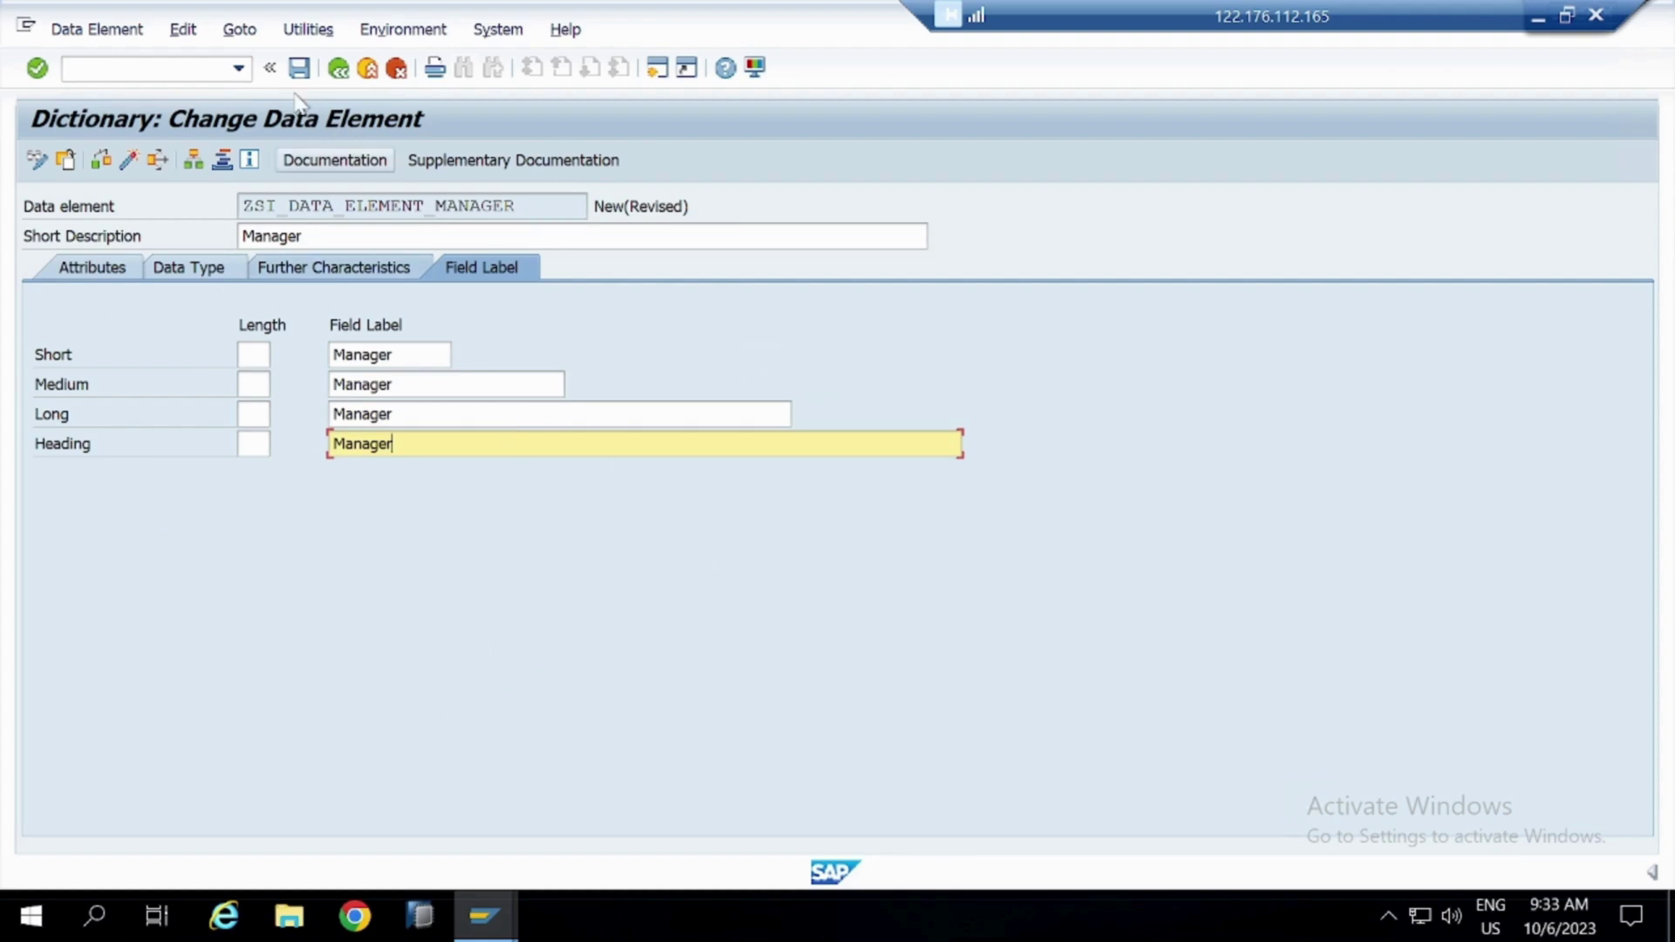
Save the Manager data element in package ZABAP_ON_HANA_SRIJAN under the proposed workbench request and activate it
left_click(299, 67)
left_click(590, 623)
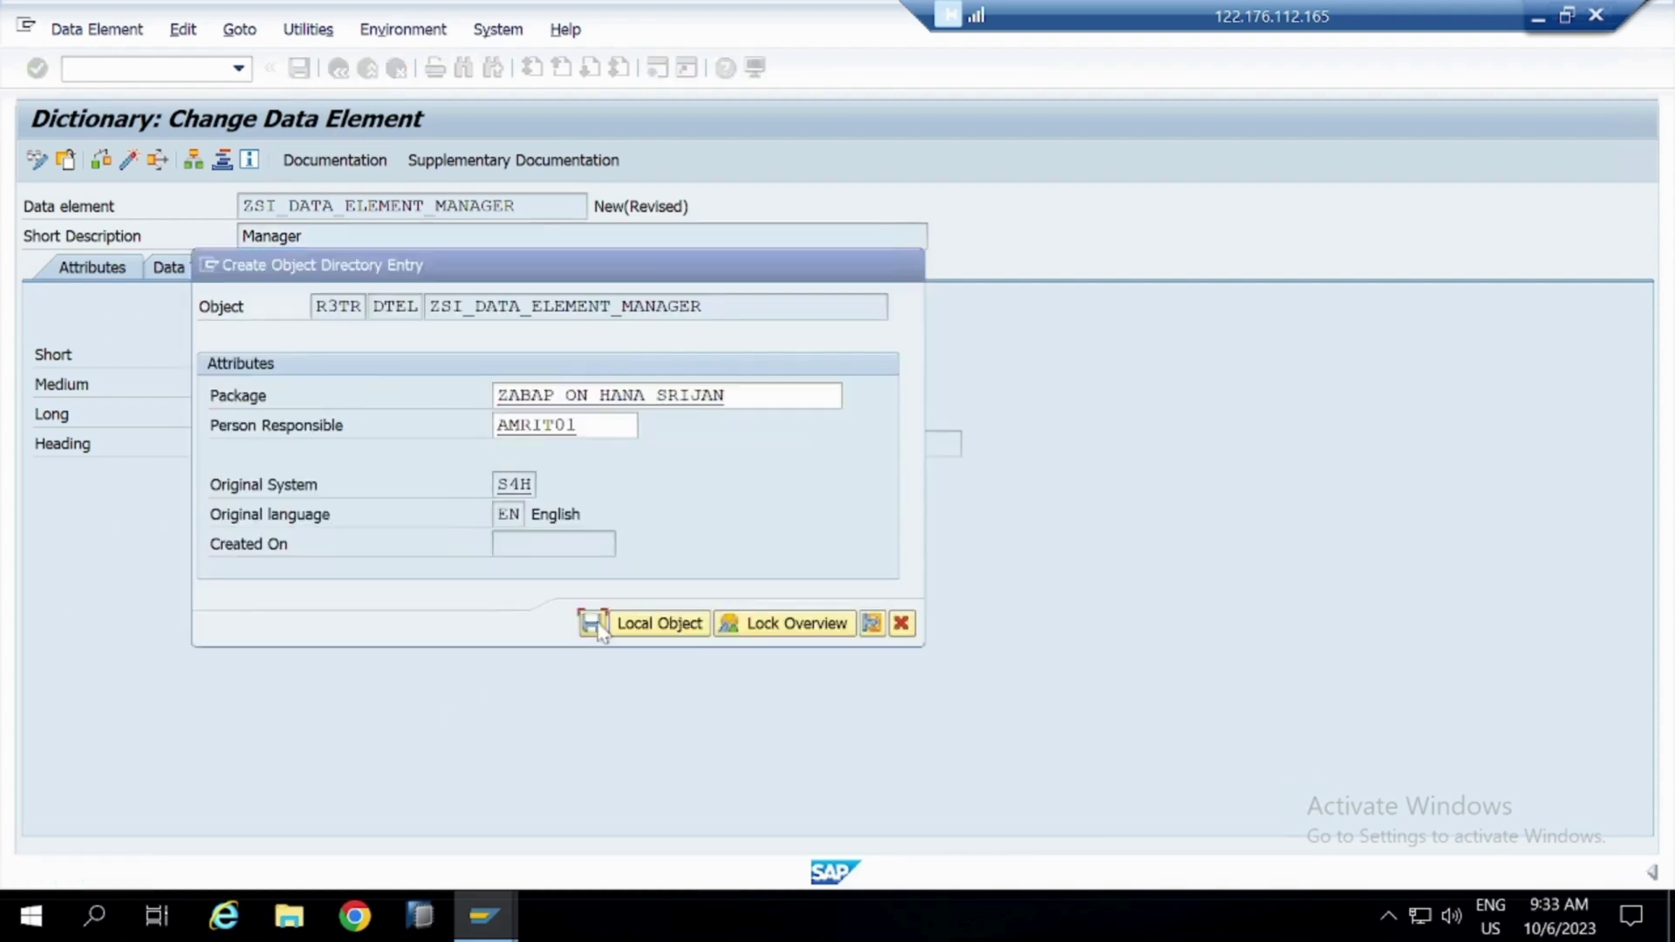
left_click(577, 445)
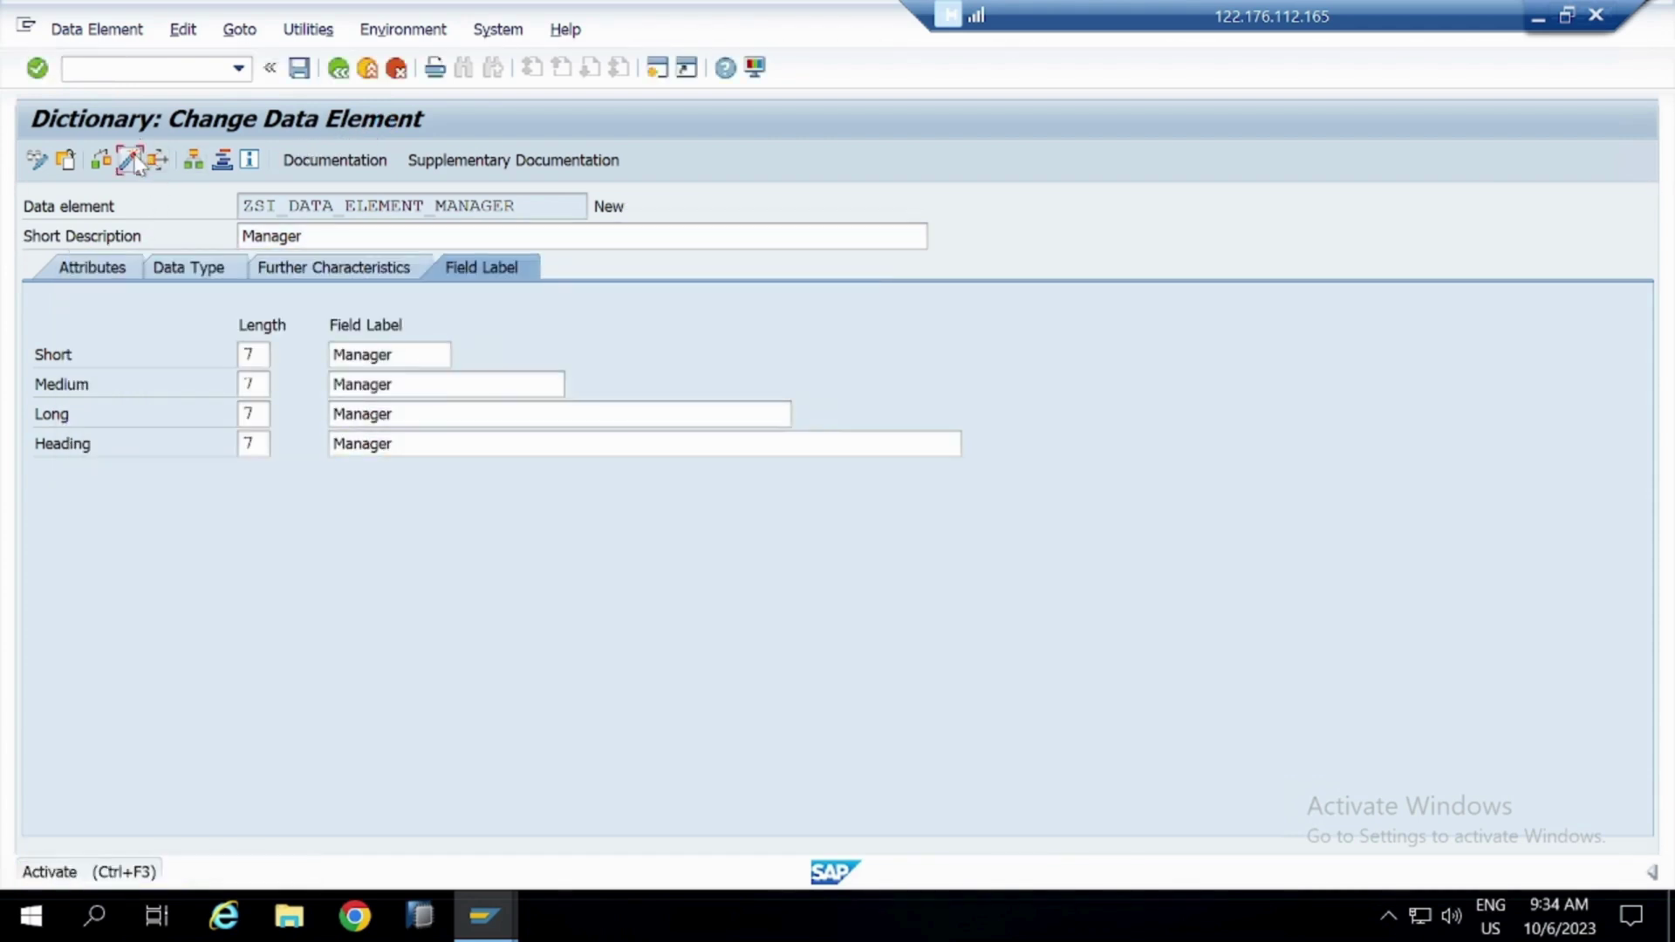
left_click(133, 159)
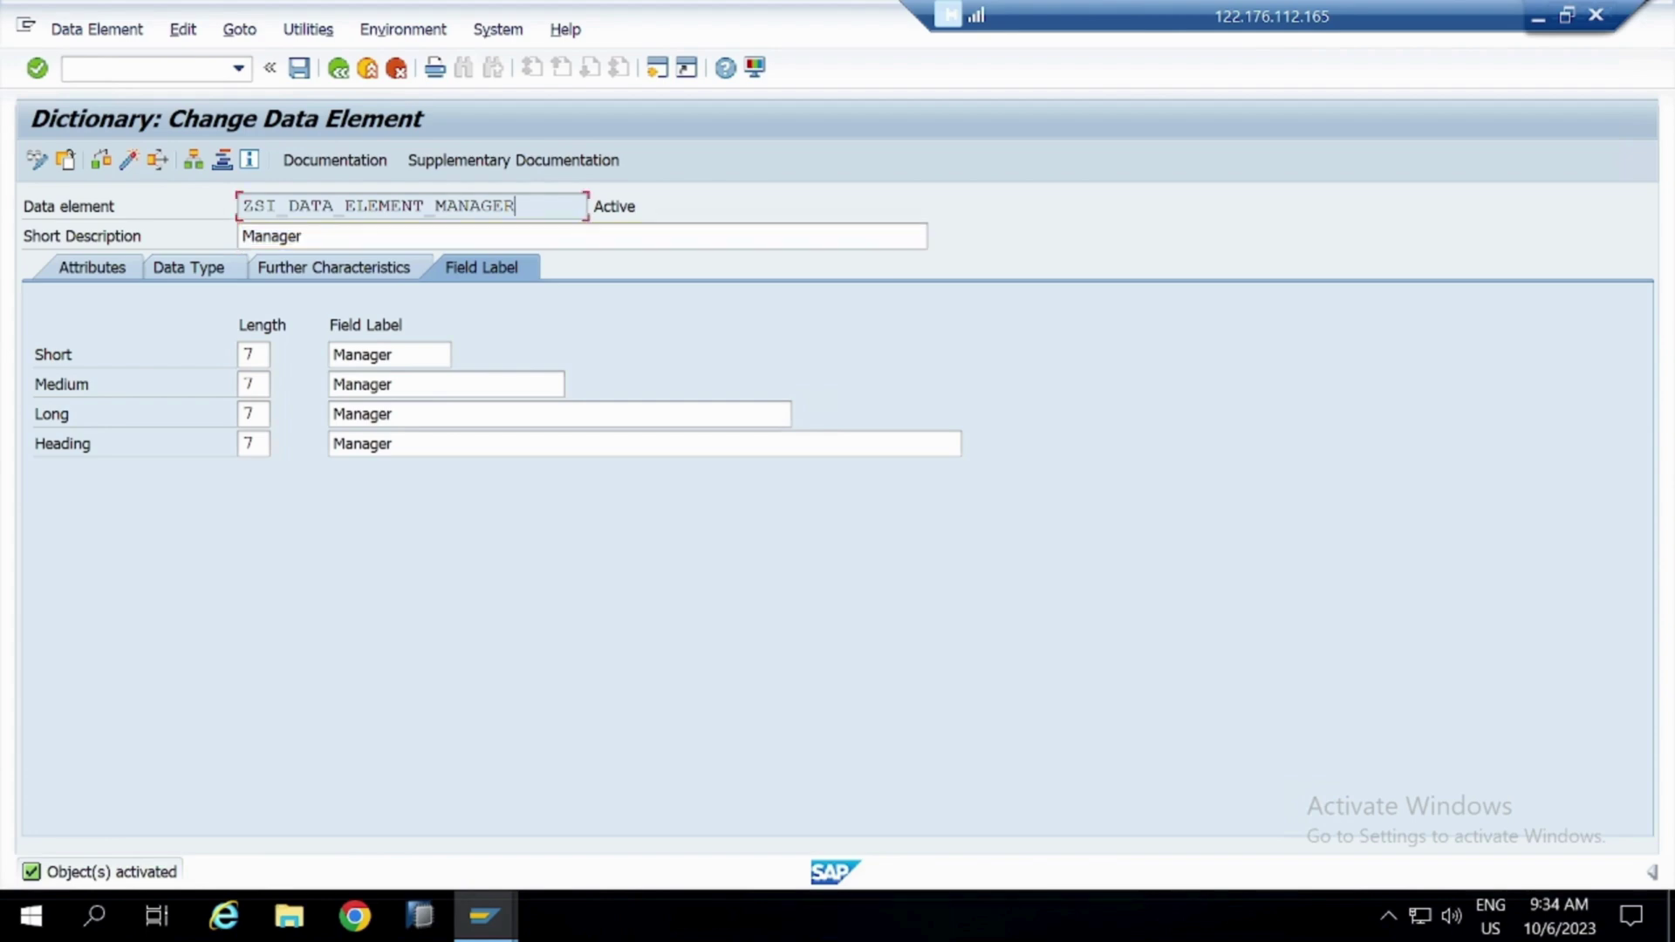
Switch to Notepad and add ZSI_DATA_ELEMENT_MANAGER on a new line at the end of the list
left_click(1537, 17)
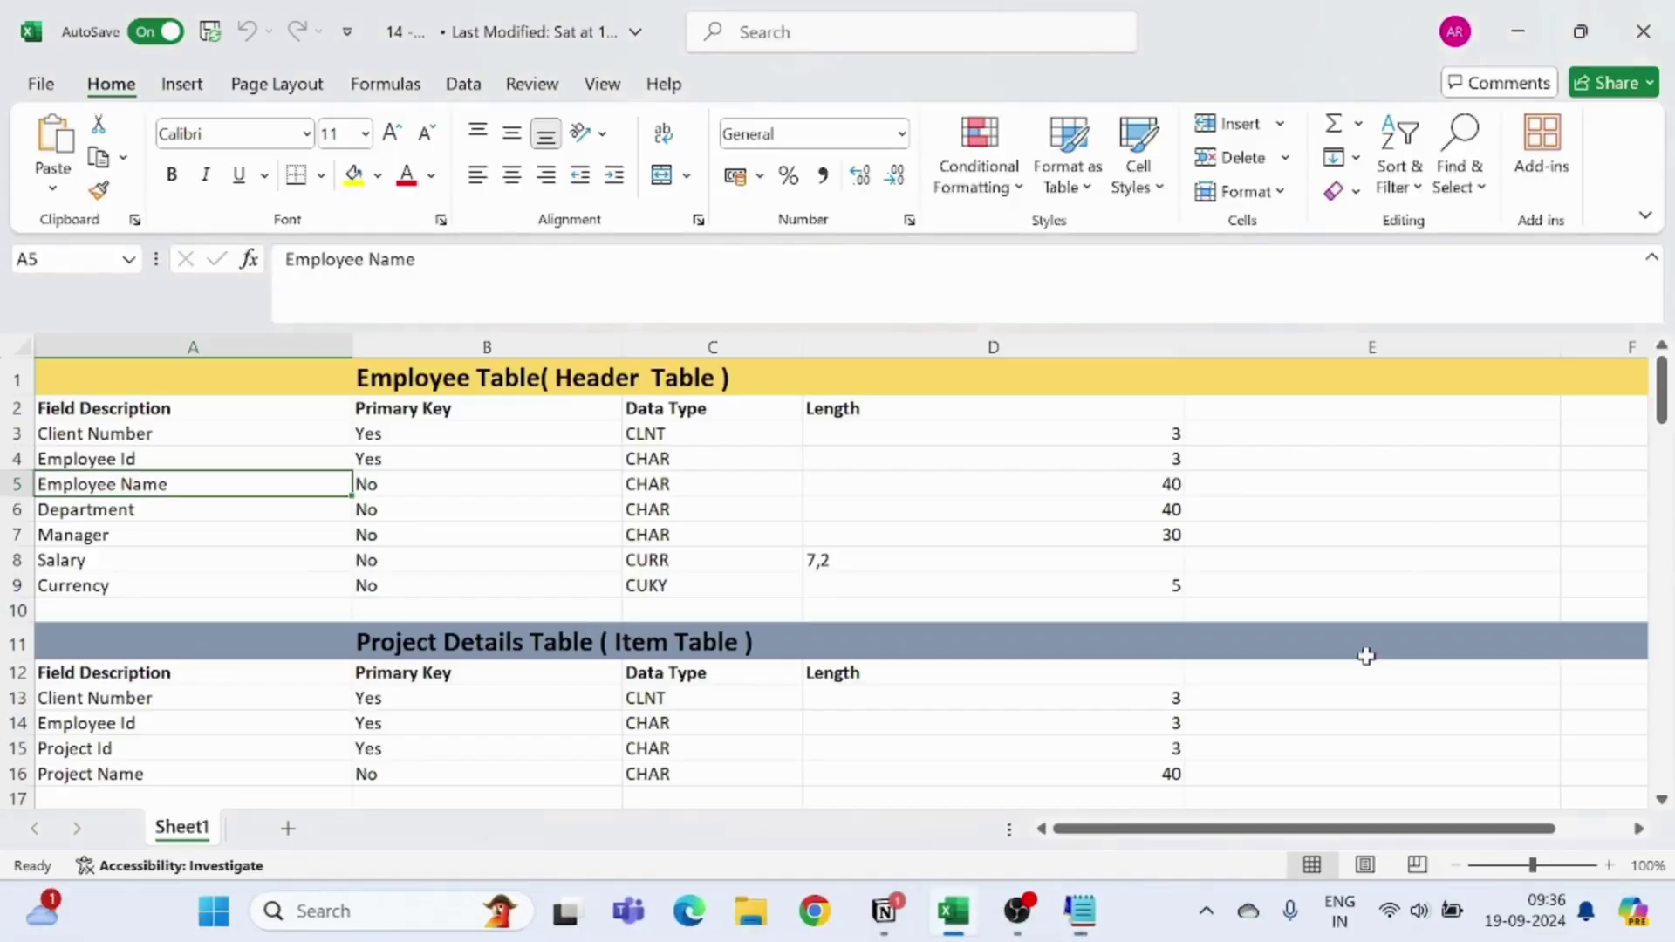
left_click(1080, 911)
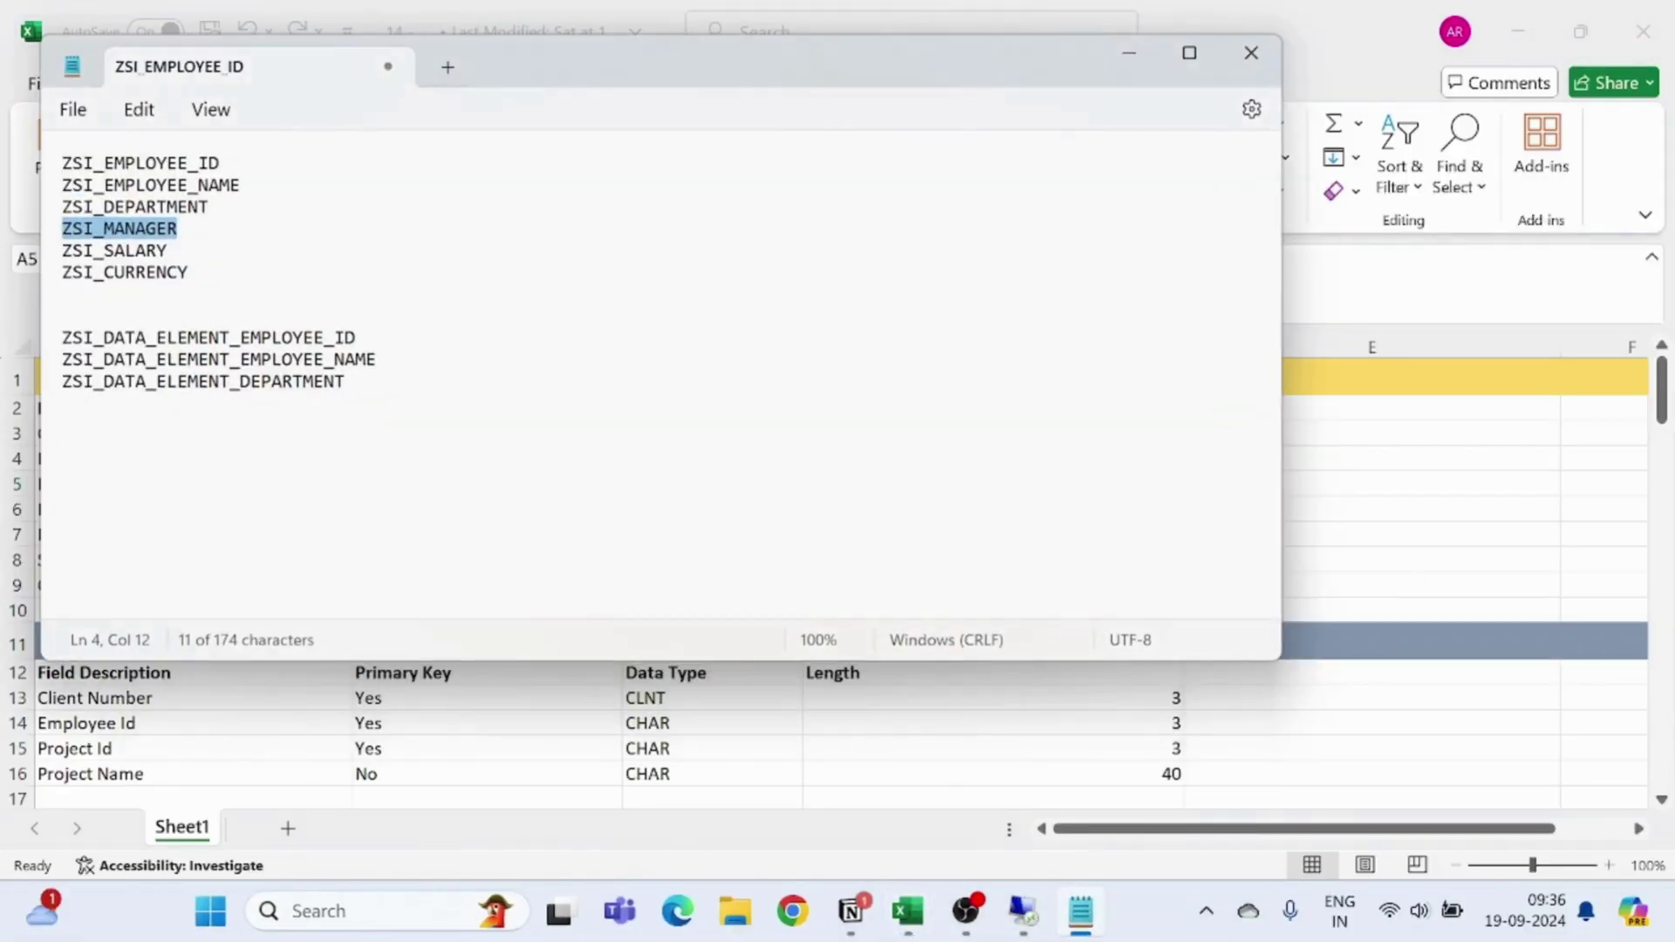
left_click(346, 381)
key("Return")
type("ZSI_DATA_ELEMENT_MANAGER")
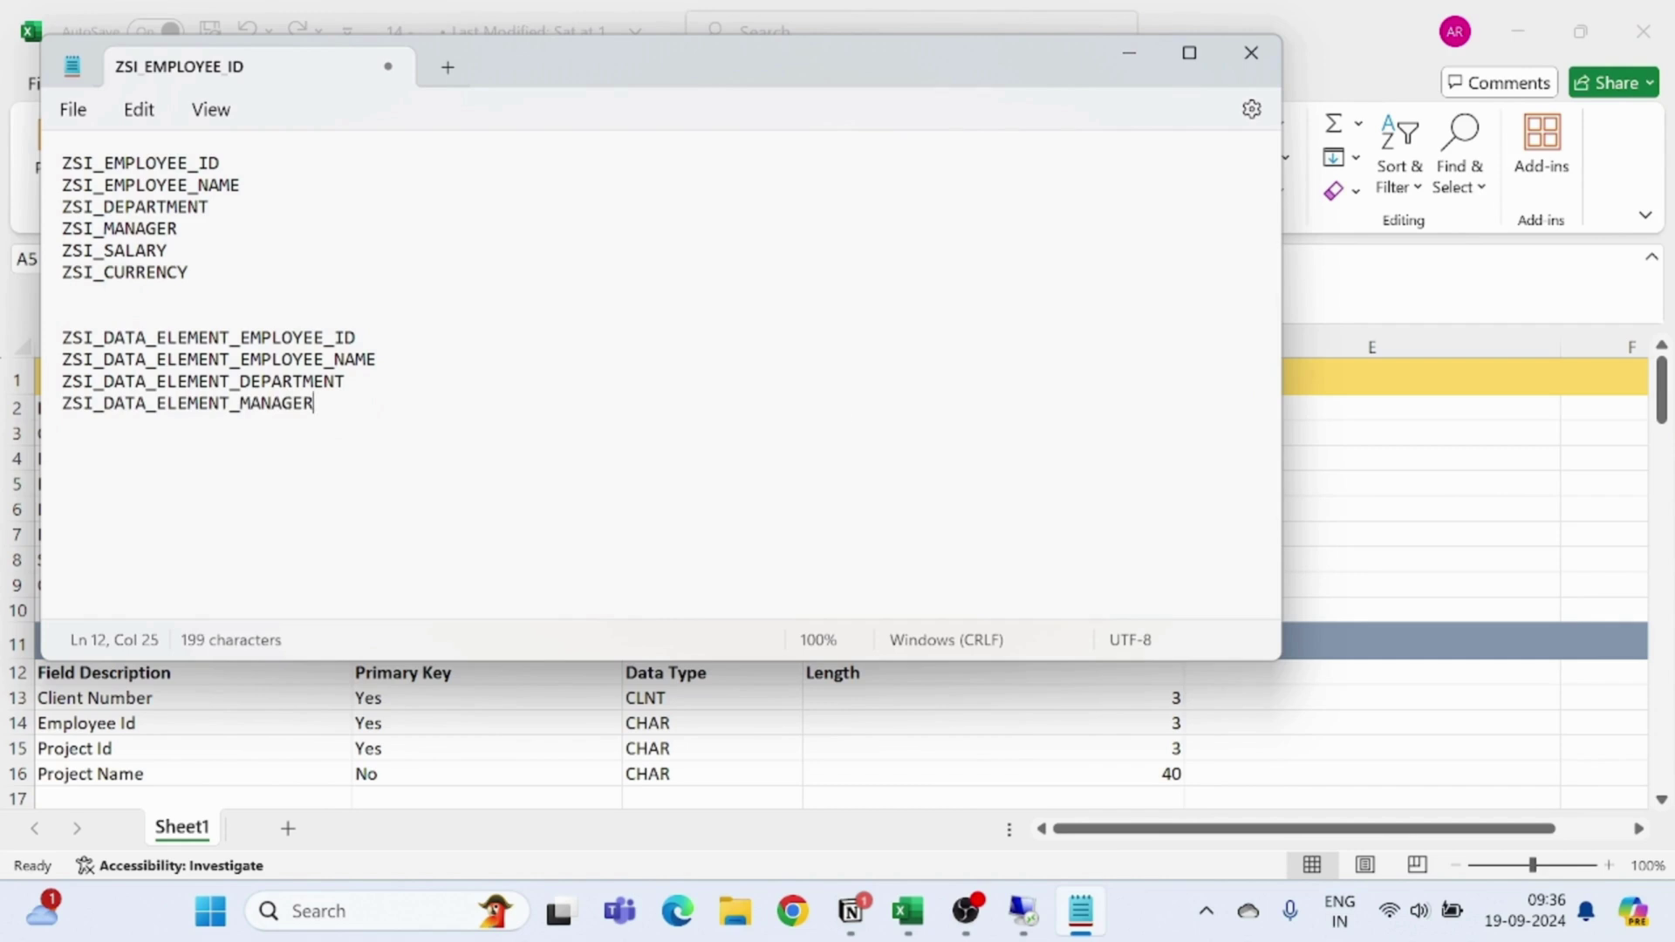
Copy ZSI_SALARY from the Notepad list and start creating a data element named ZSI_DATA_ELEMENT_SALARY in SAP's ABAP Dictionary
left_click_drag(62, 250, 167, 252)
key("ctrl+c")
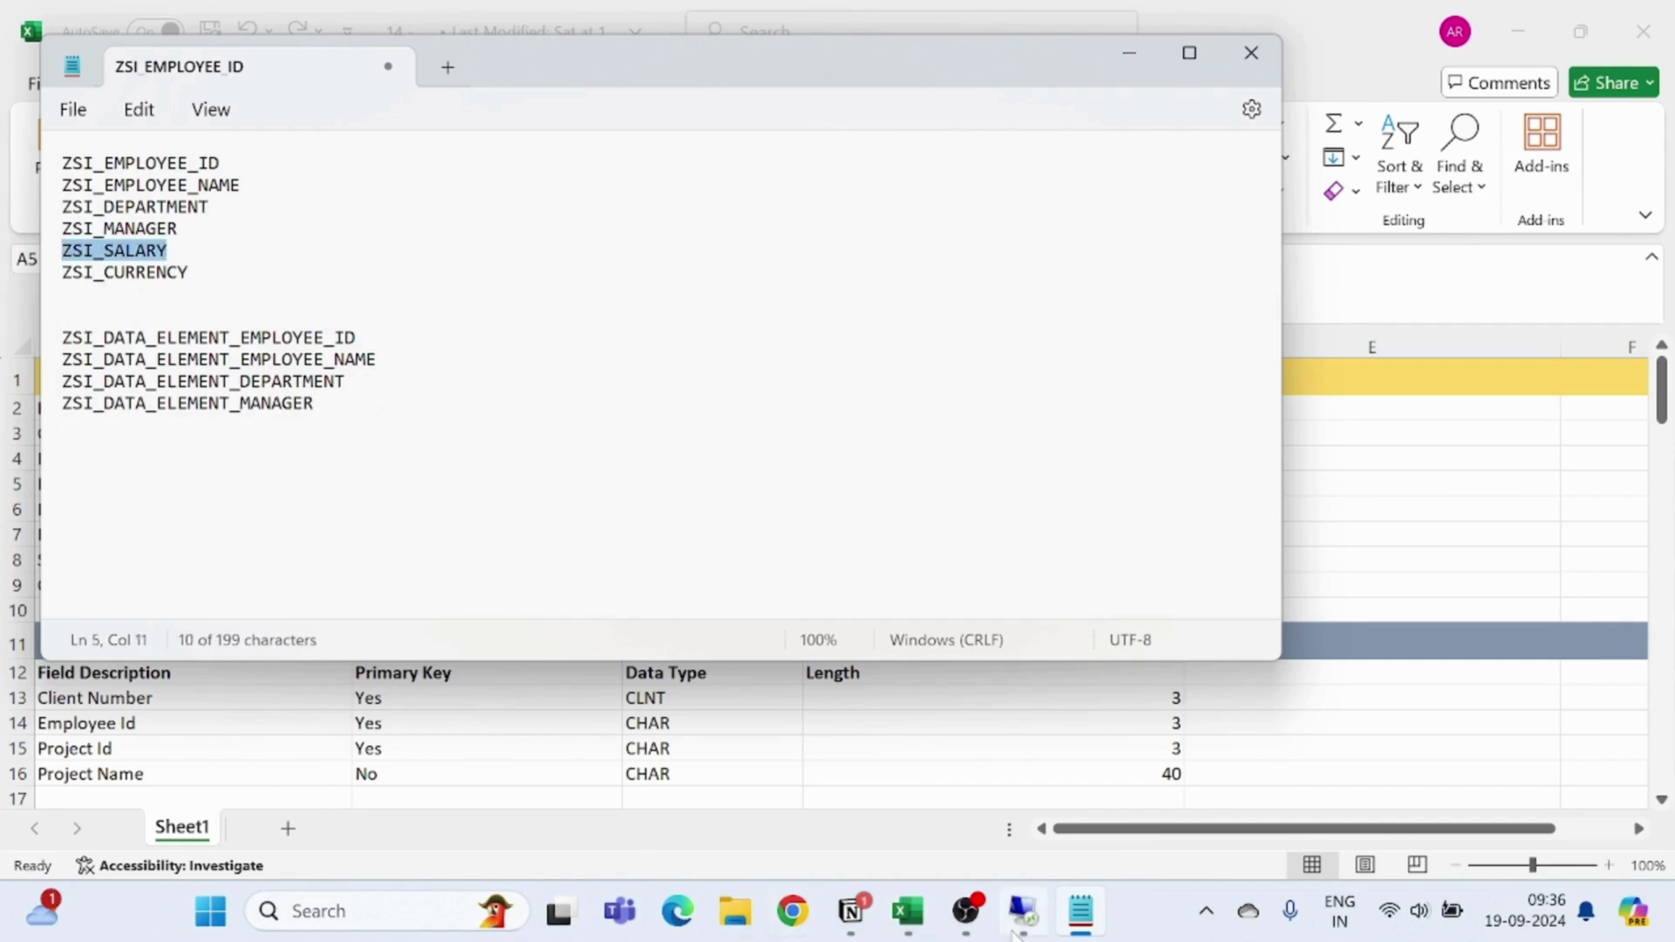
left_click(1017, 916)
left_click(337, 69)
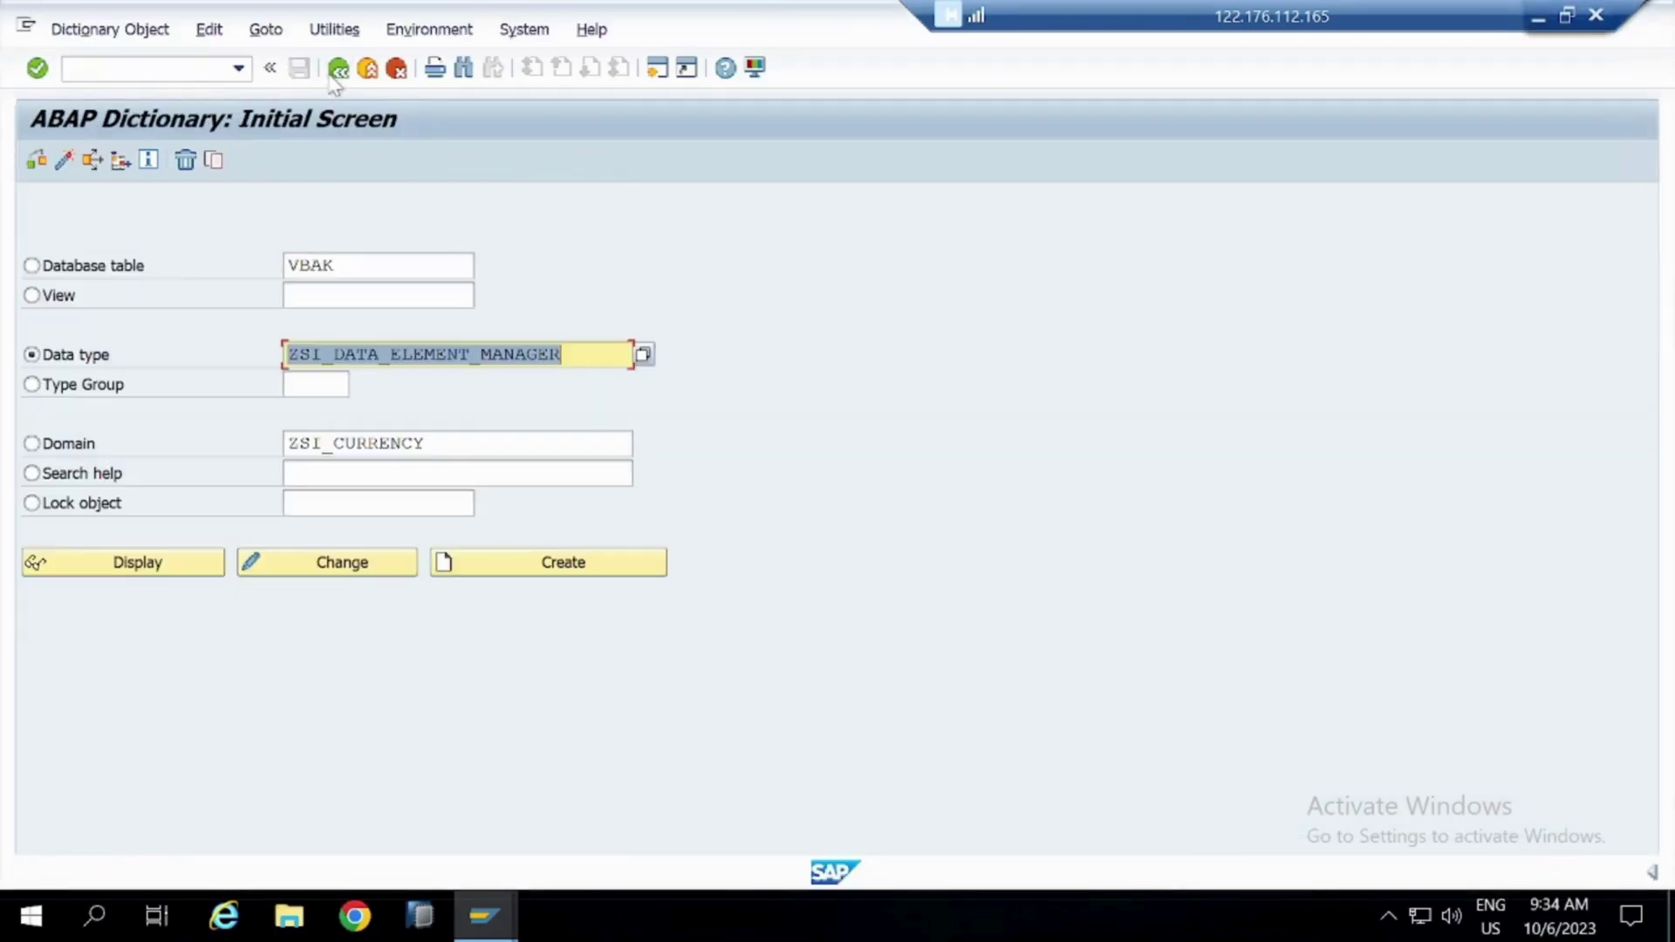
key("End")
key("BackSpace")
key("BackSpace")
key("BackSpace")
key("BackSpace")
key("BackSpace")
key("BackSpace")
key("BackSpace")
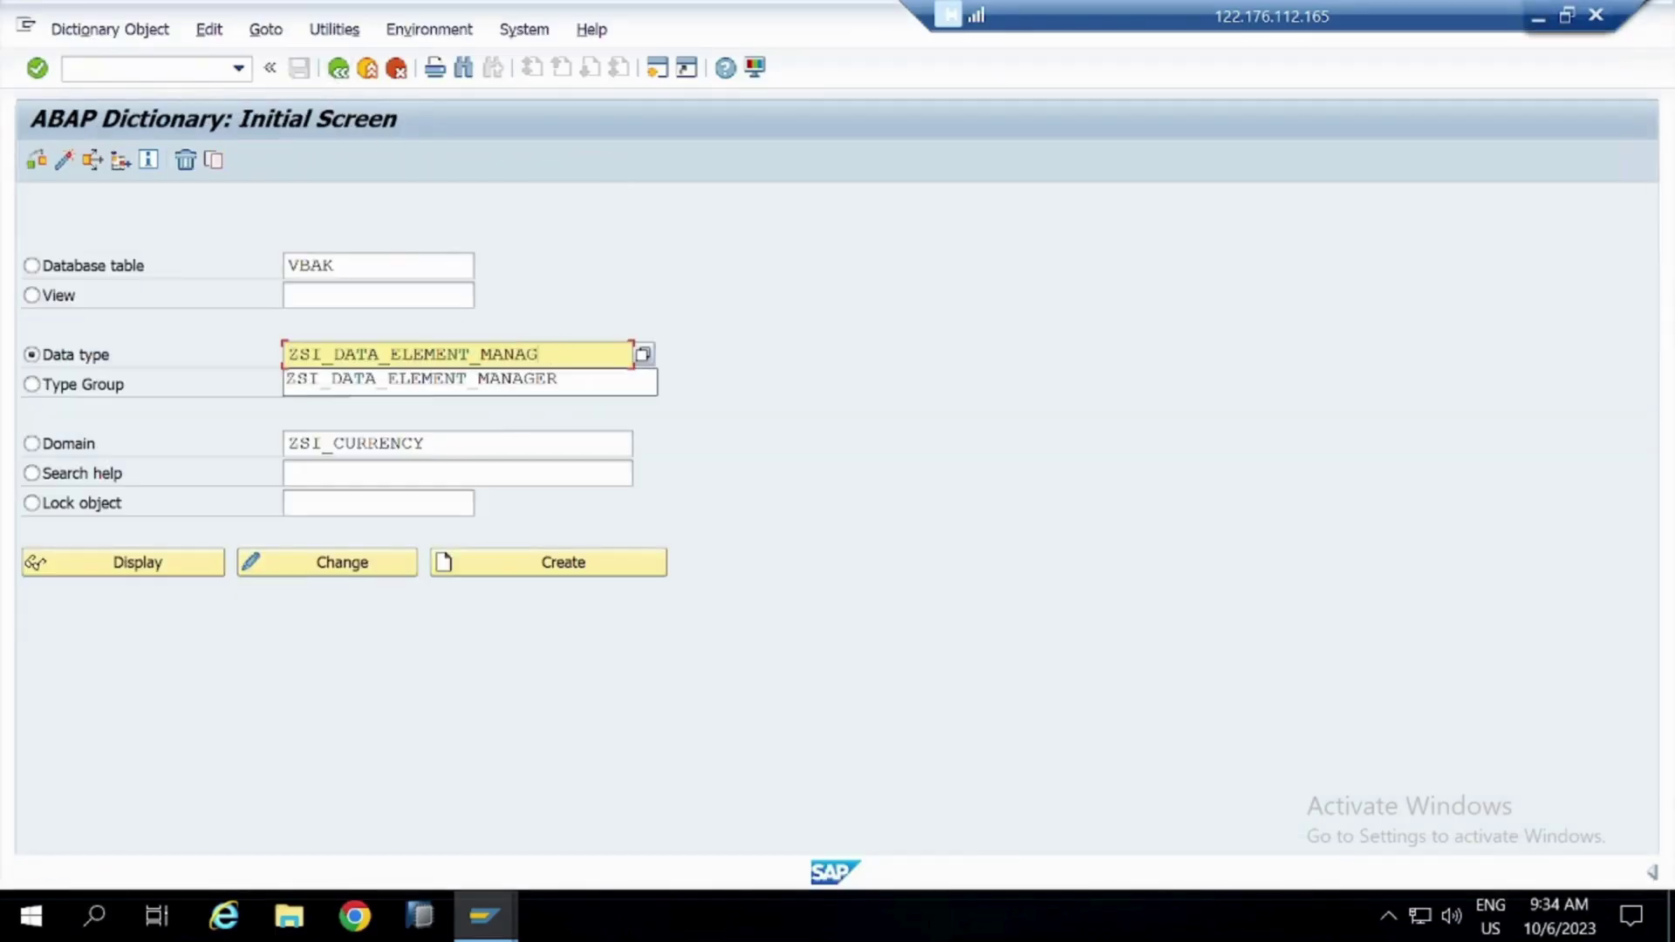
type("SALARY")
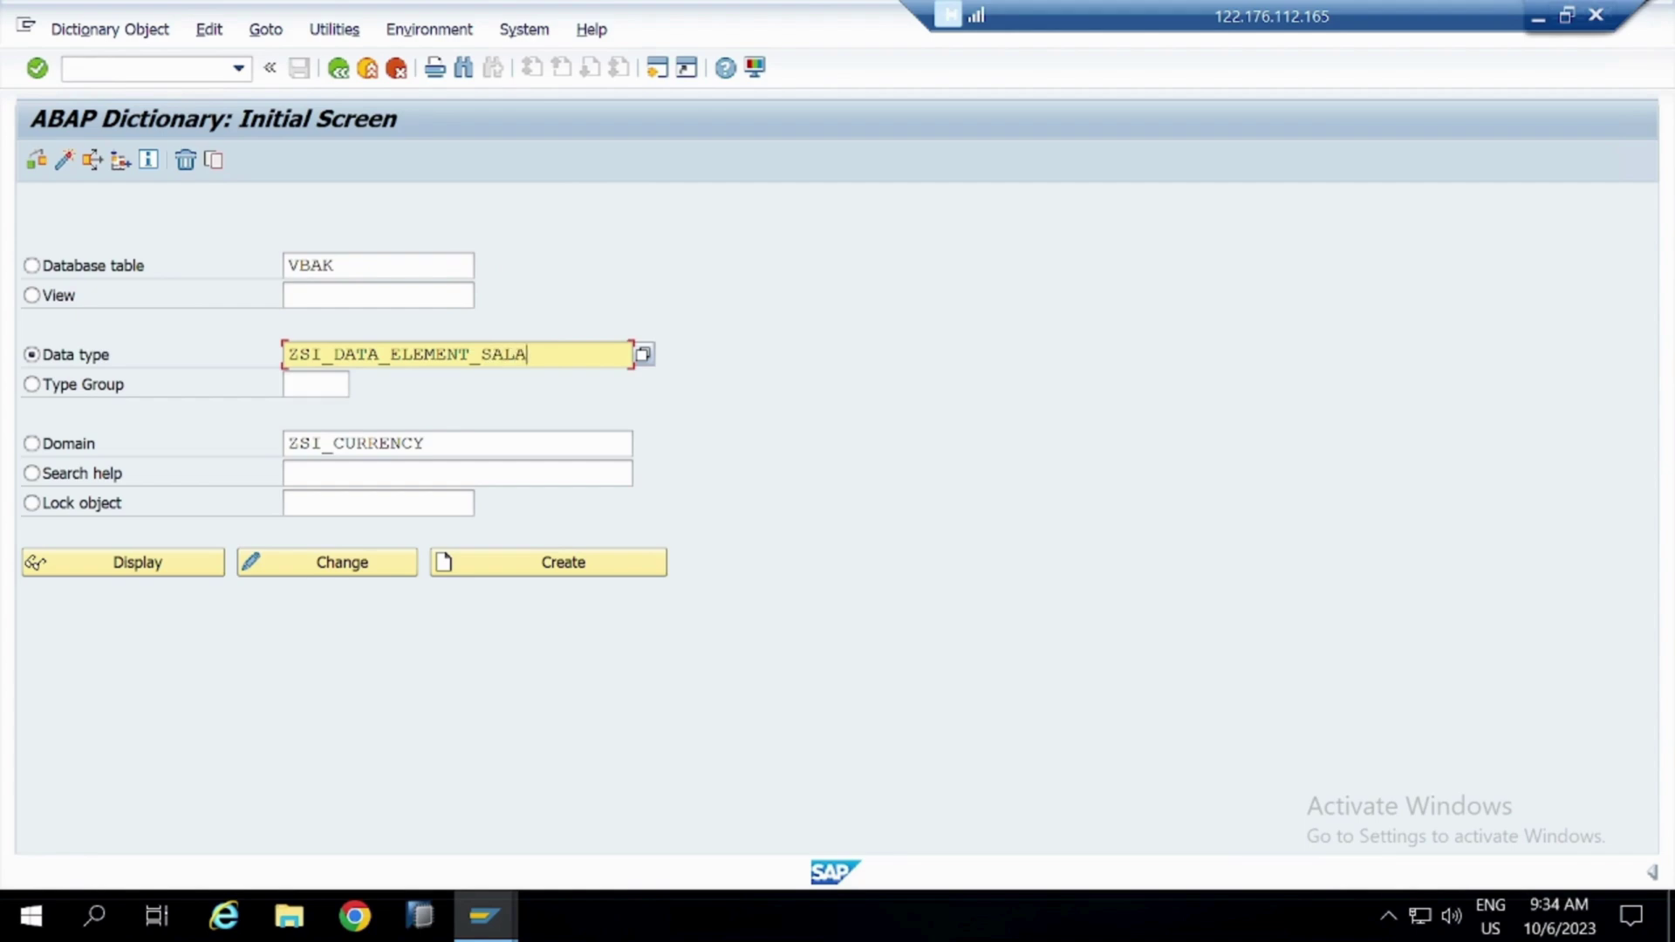
left_click(591, 569)
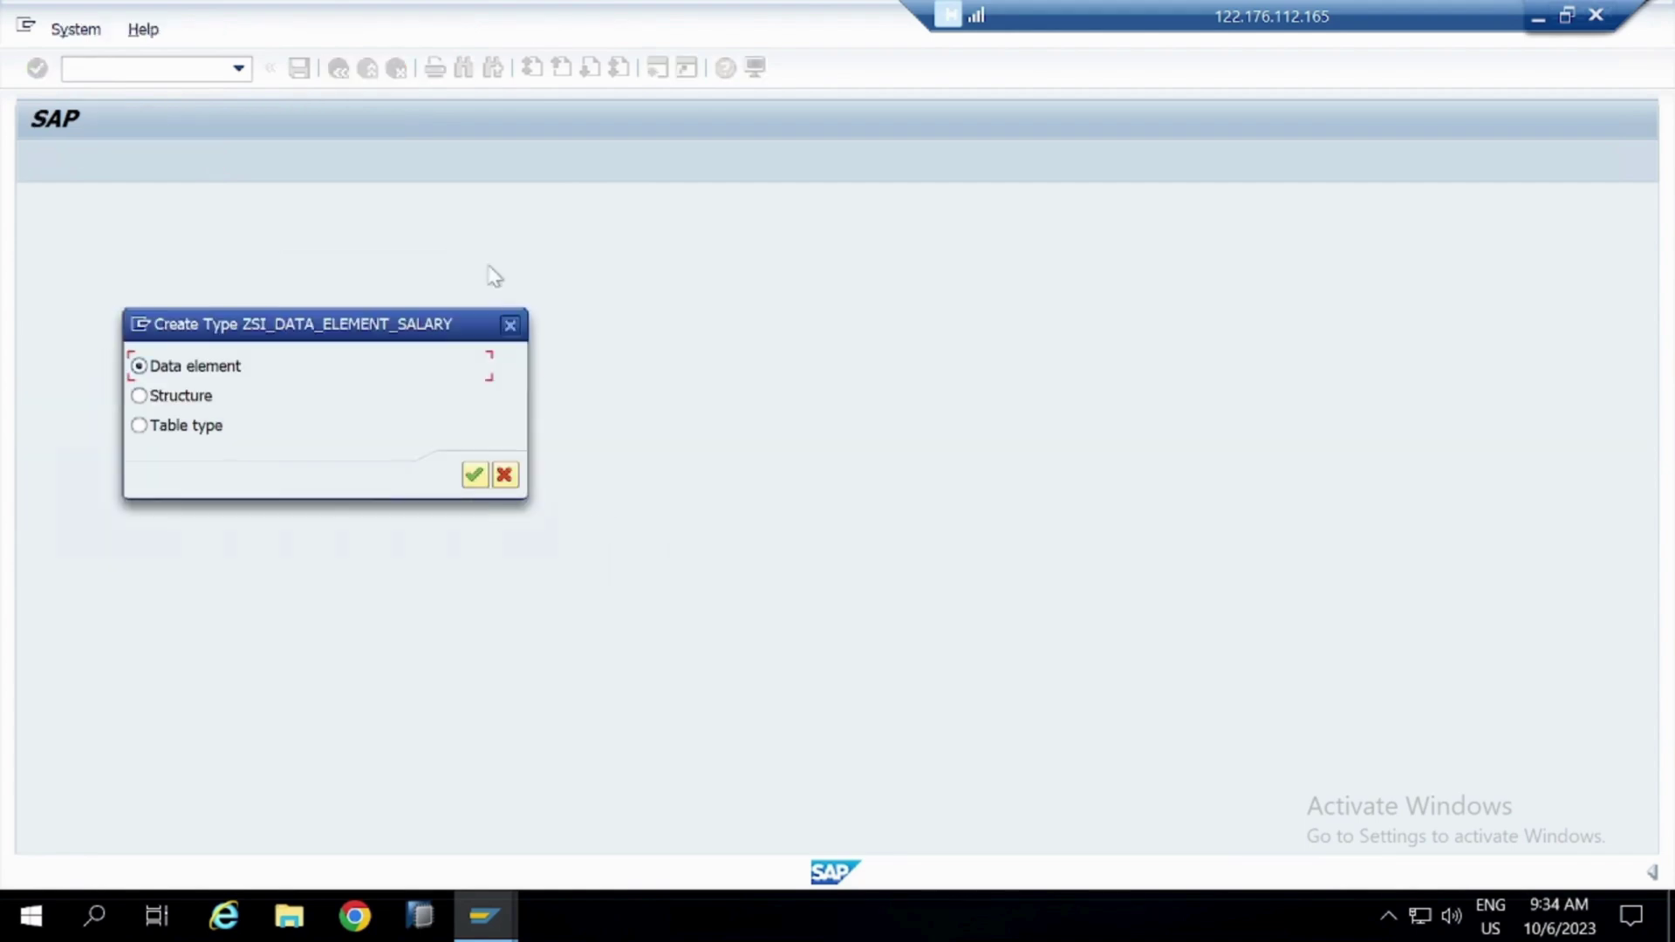
left_click(474, 474)
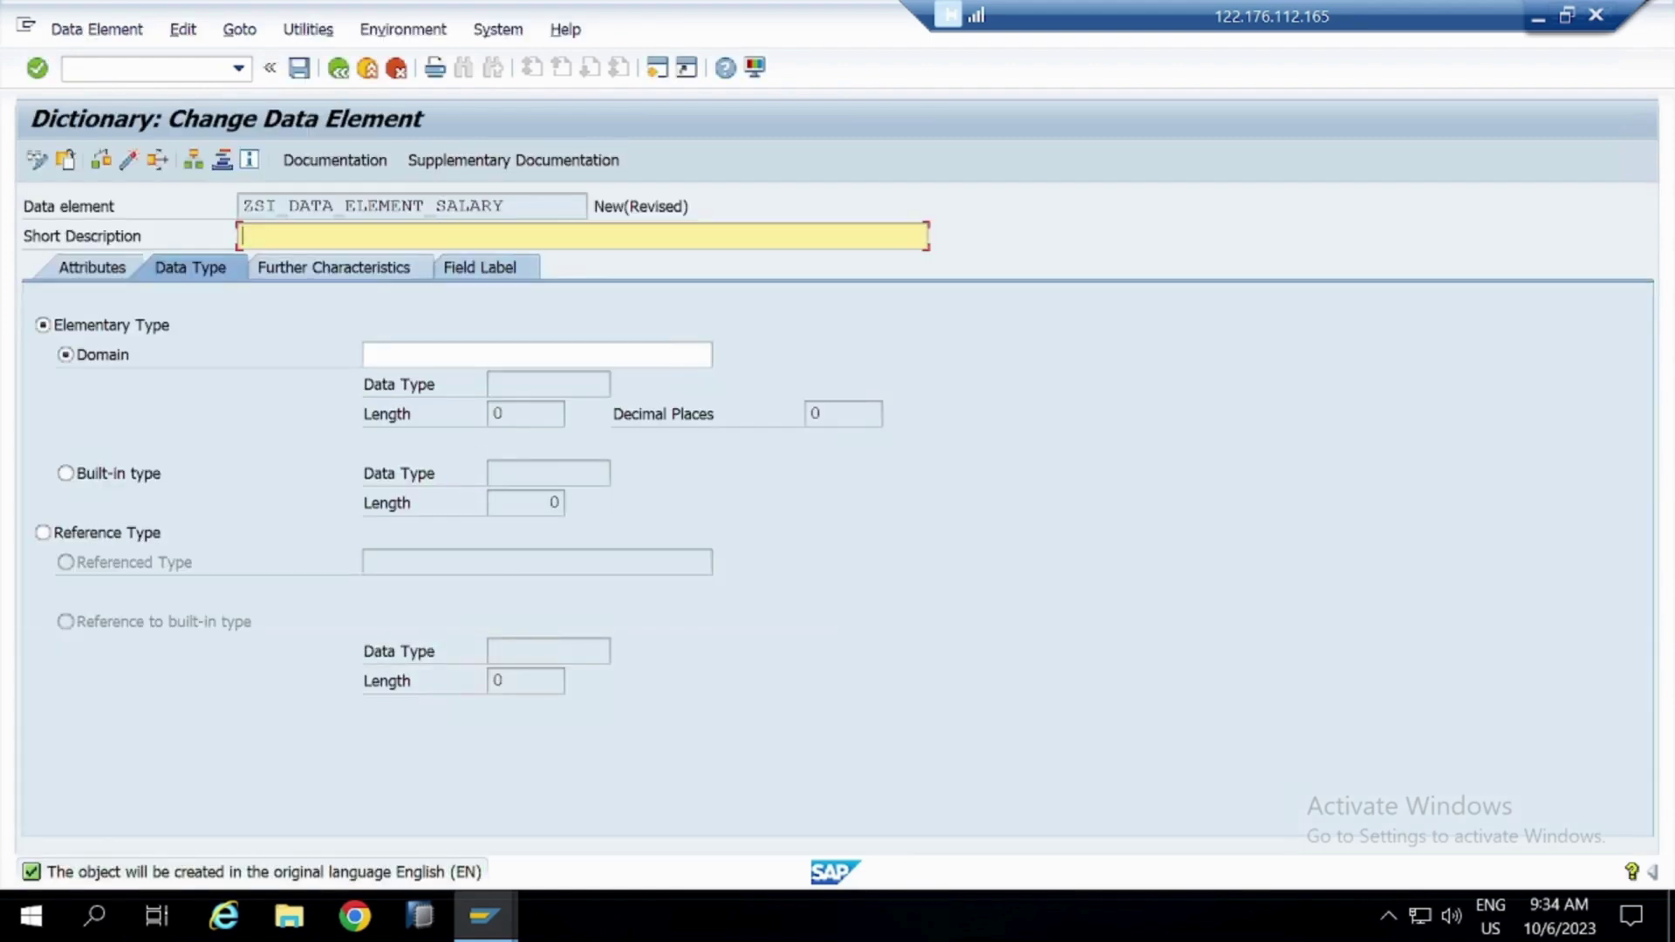
Enter "Salary" as the new data element's short description and assign ZSI_SALARY as its domain
type("Salary")
left_click(491, 355)
key("ctrl+v")
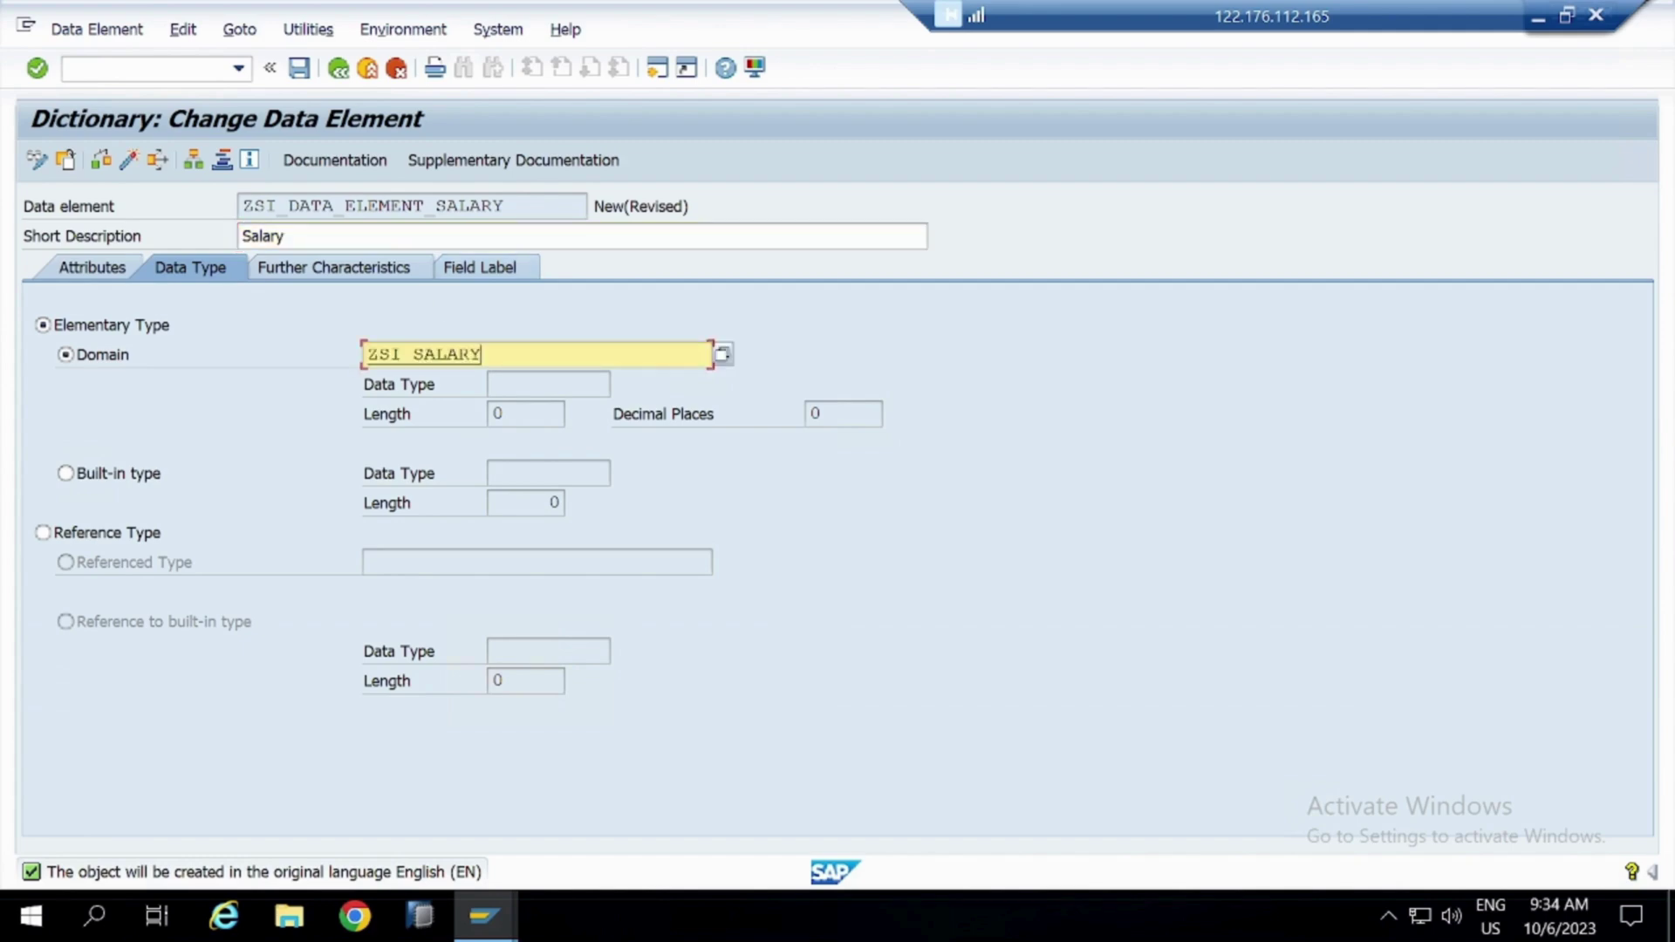
key("Return")
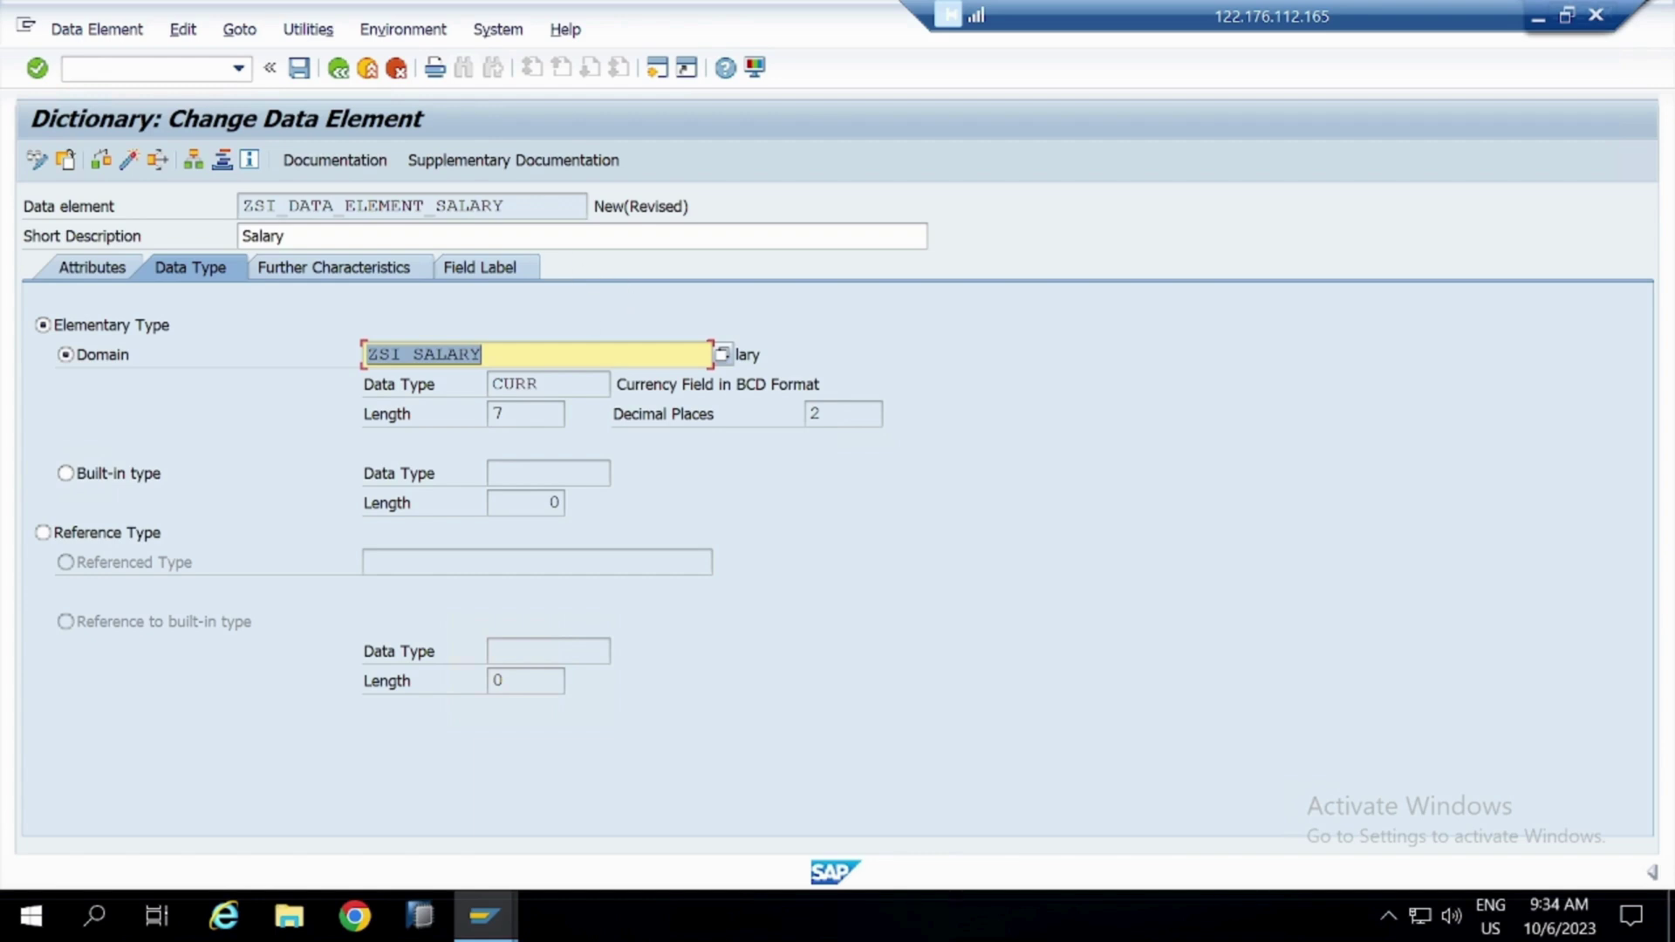
Set the data element's short, medium, long and heading field labels to "Salary"
left_click(482, 267)
key("ctrl+c")
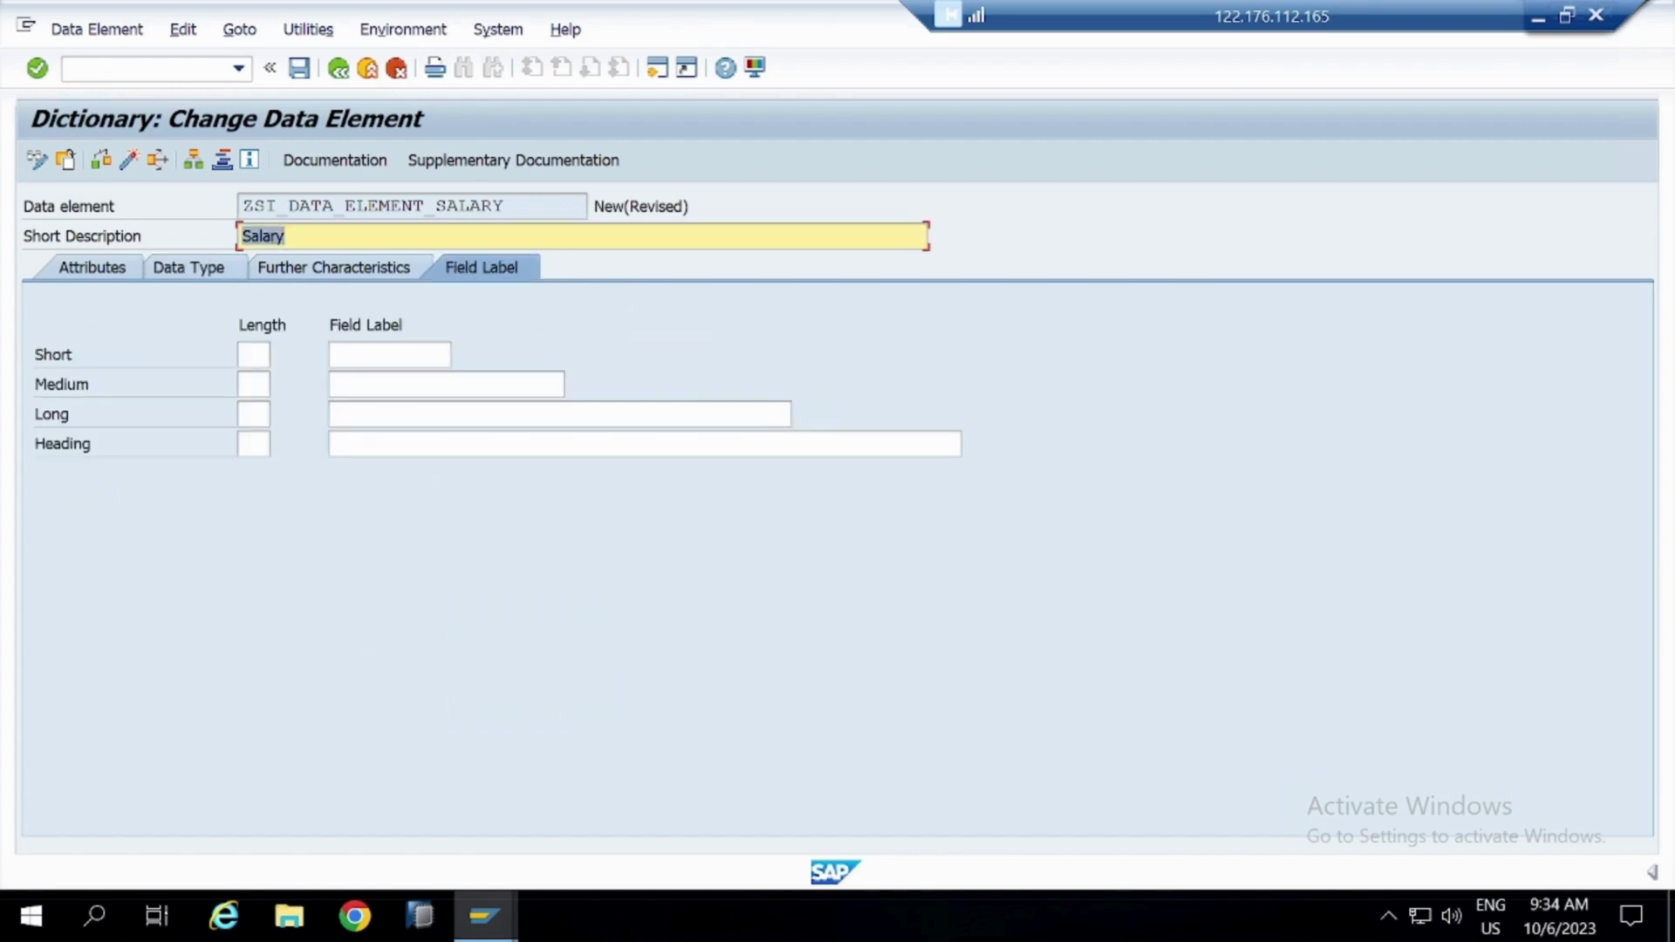
left_click(390, 354)
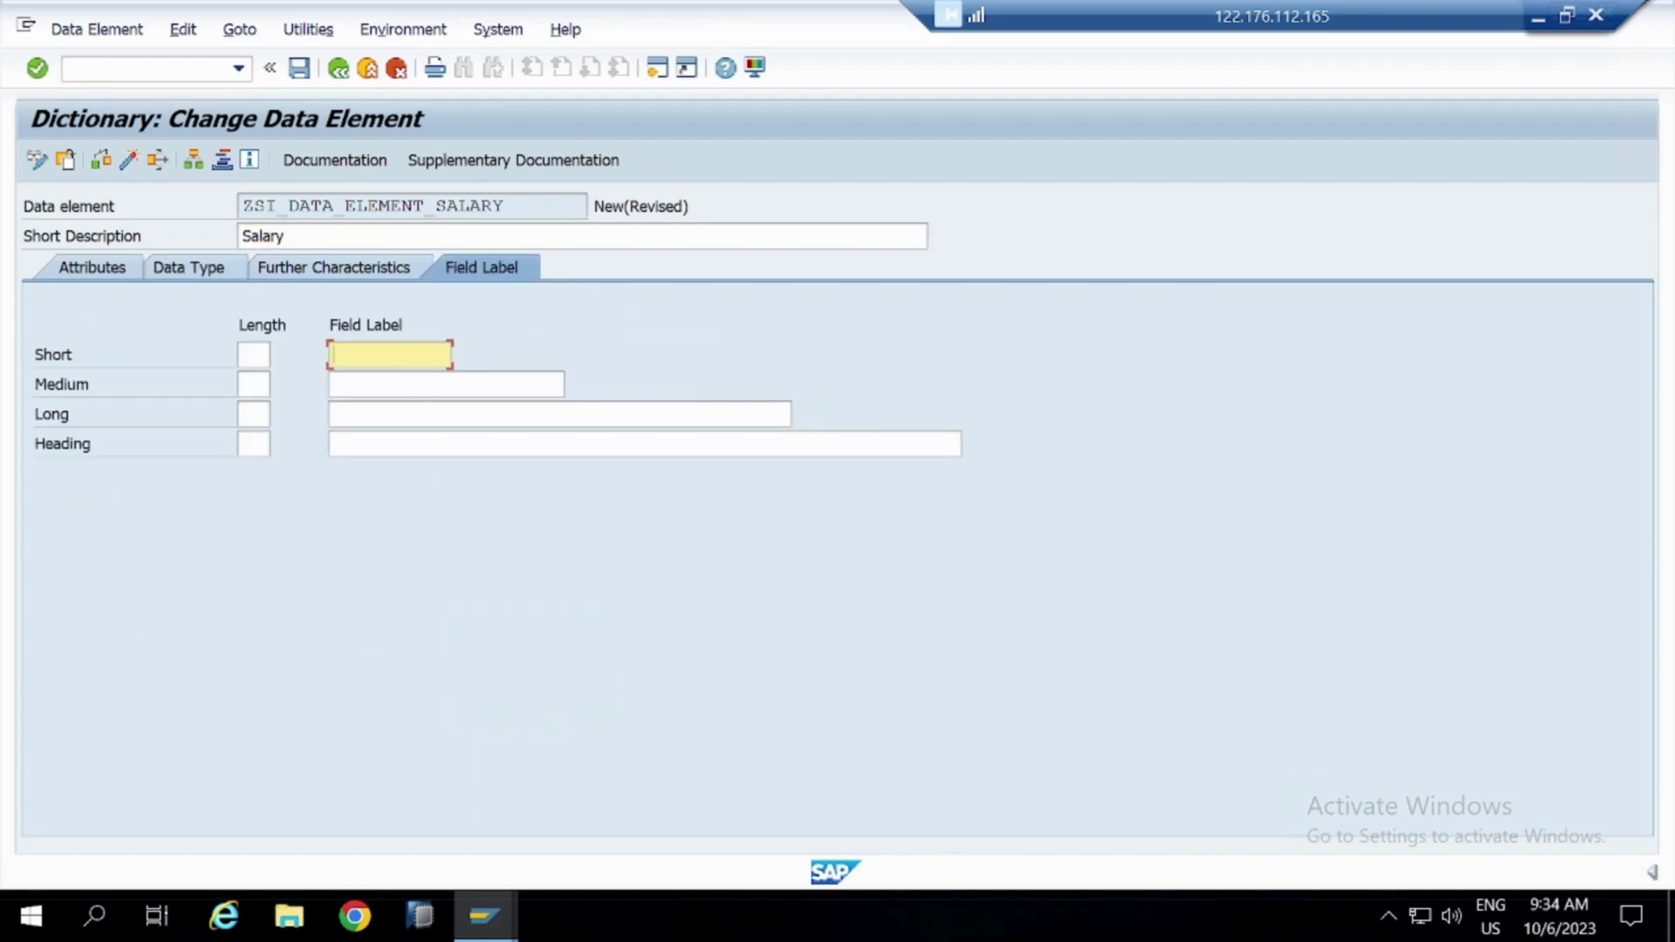
key("ctrl+v")
key("Tab")
key("ctrl+v")
key("Tab")
key("ctrl+v")
key("ctrl+v")
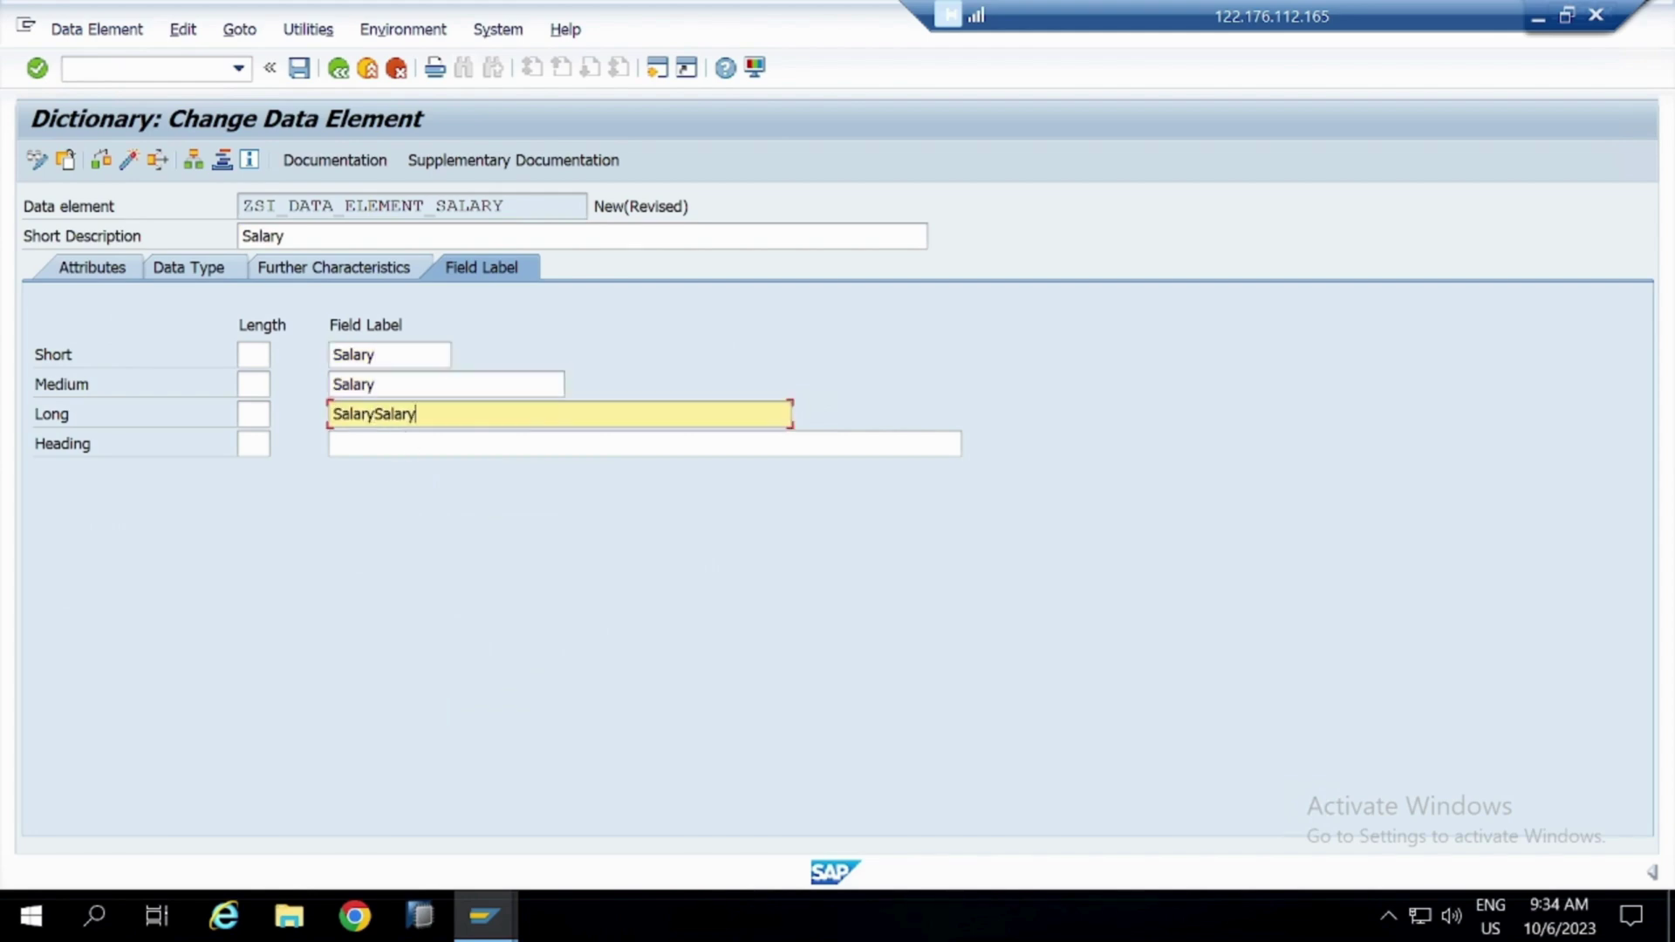
key("Tab")
key("ctrl+v")
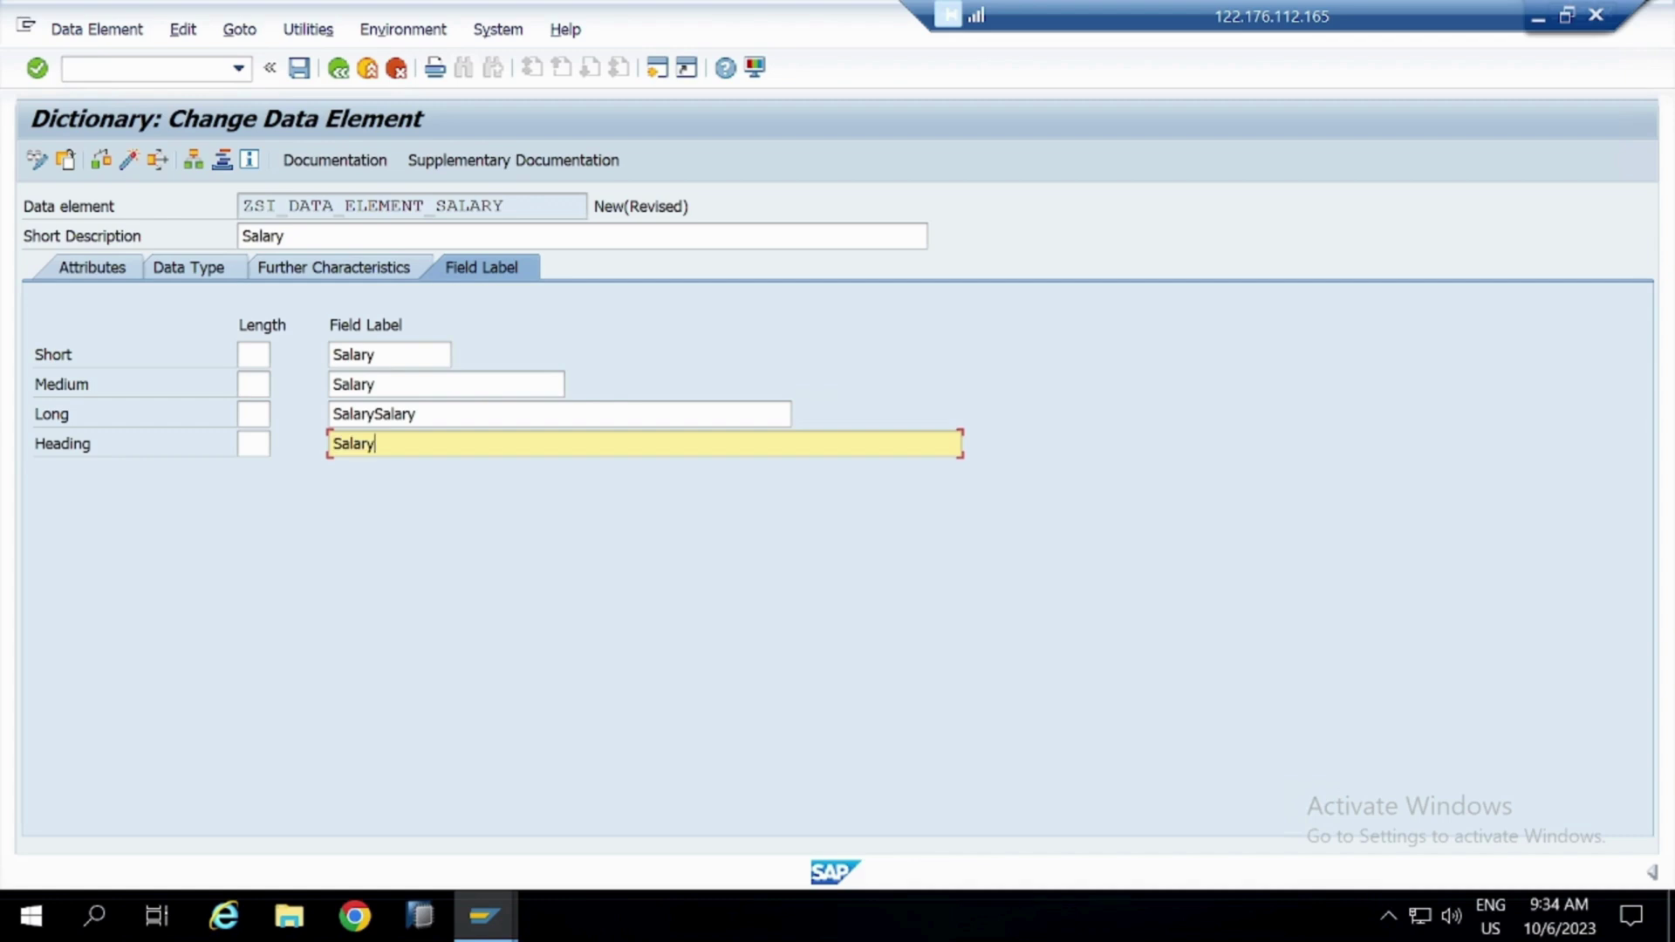
key("shift+Tab")
key("BackSpace")
key("BackSpace")
key("BackSpace")
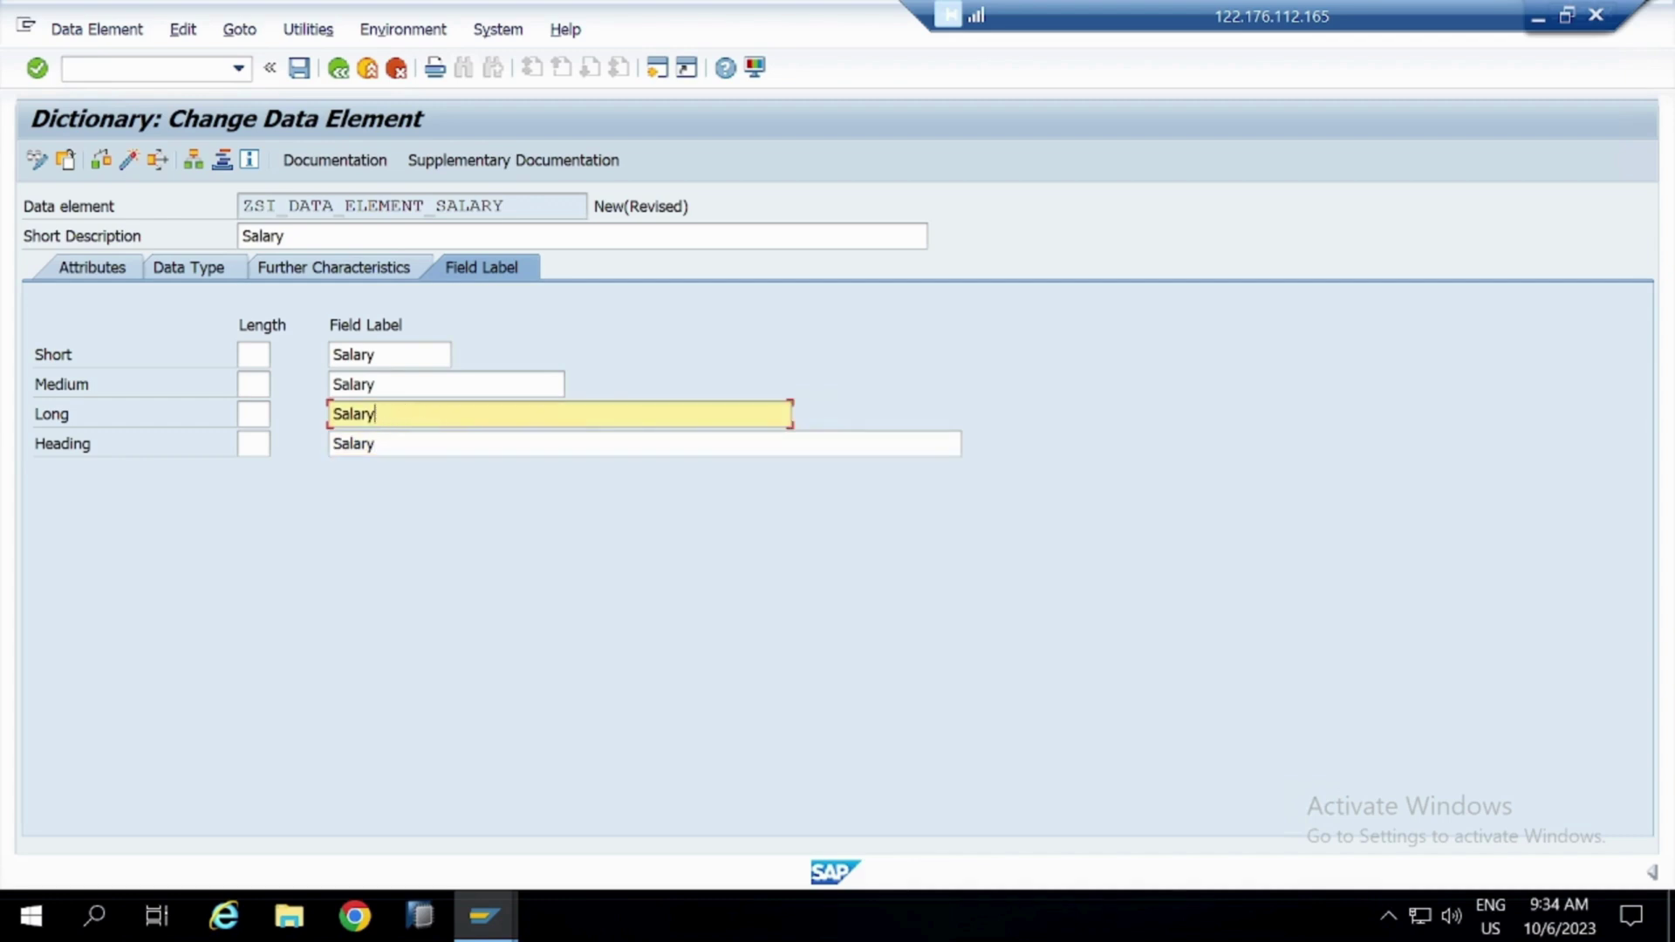
Save the Salary data element in package ZABAP_ON_HANA_SRIJAN under the proposed workbench request and activate it
left_click(299, 67)
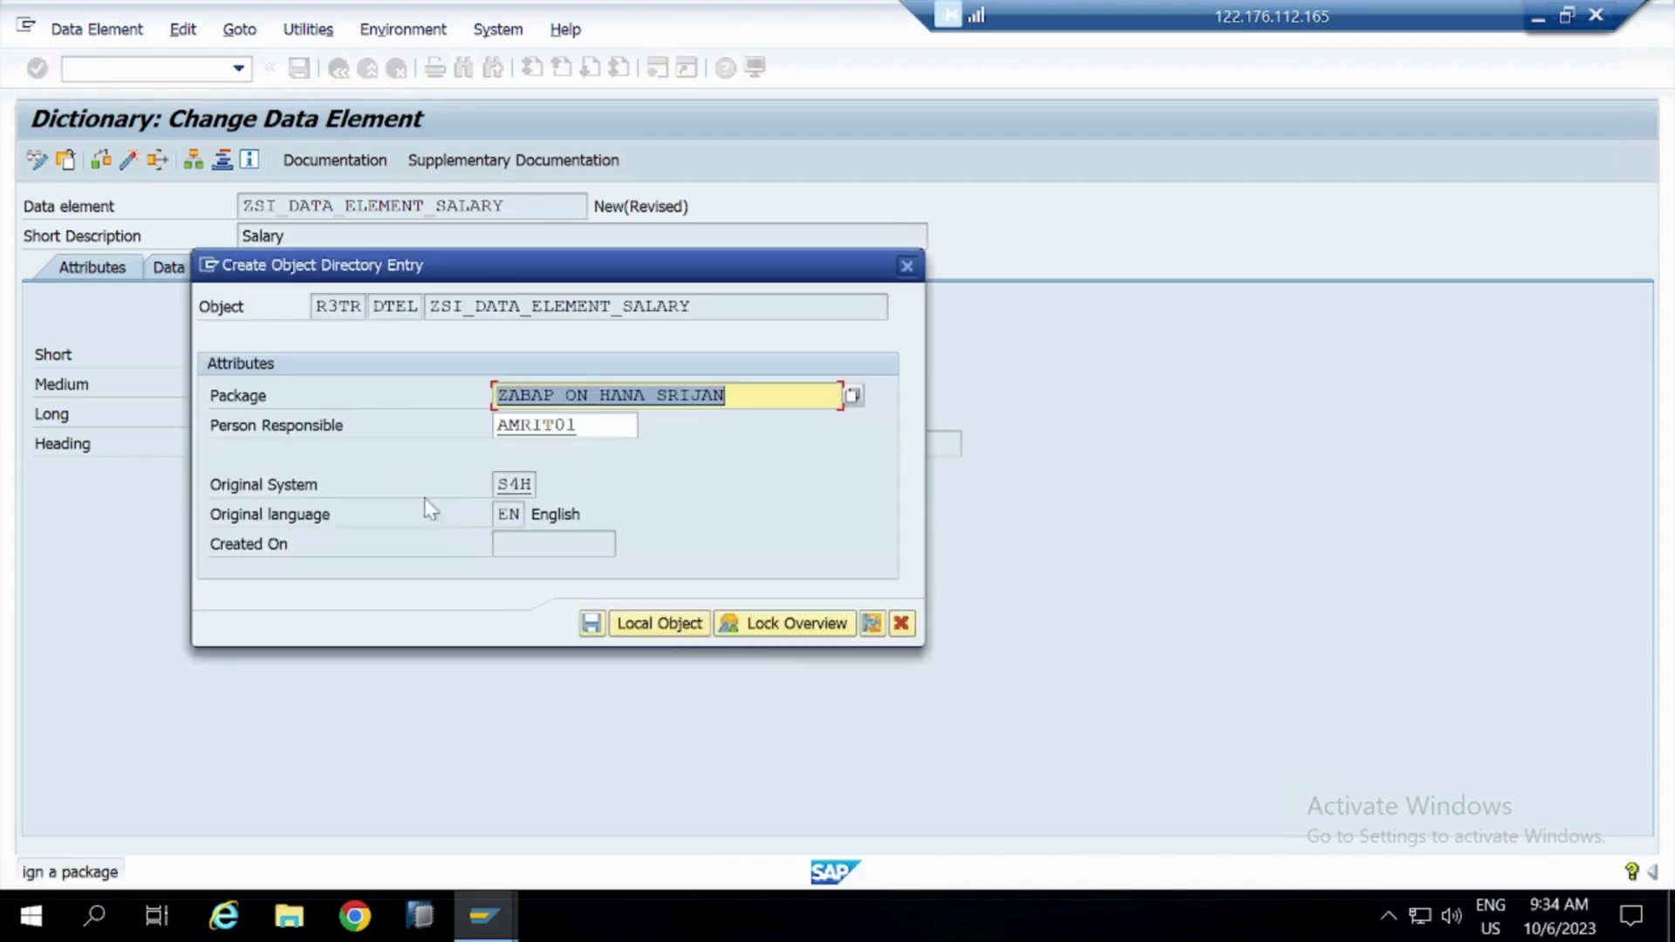
left_click(592, 623)
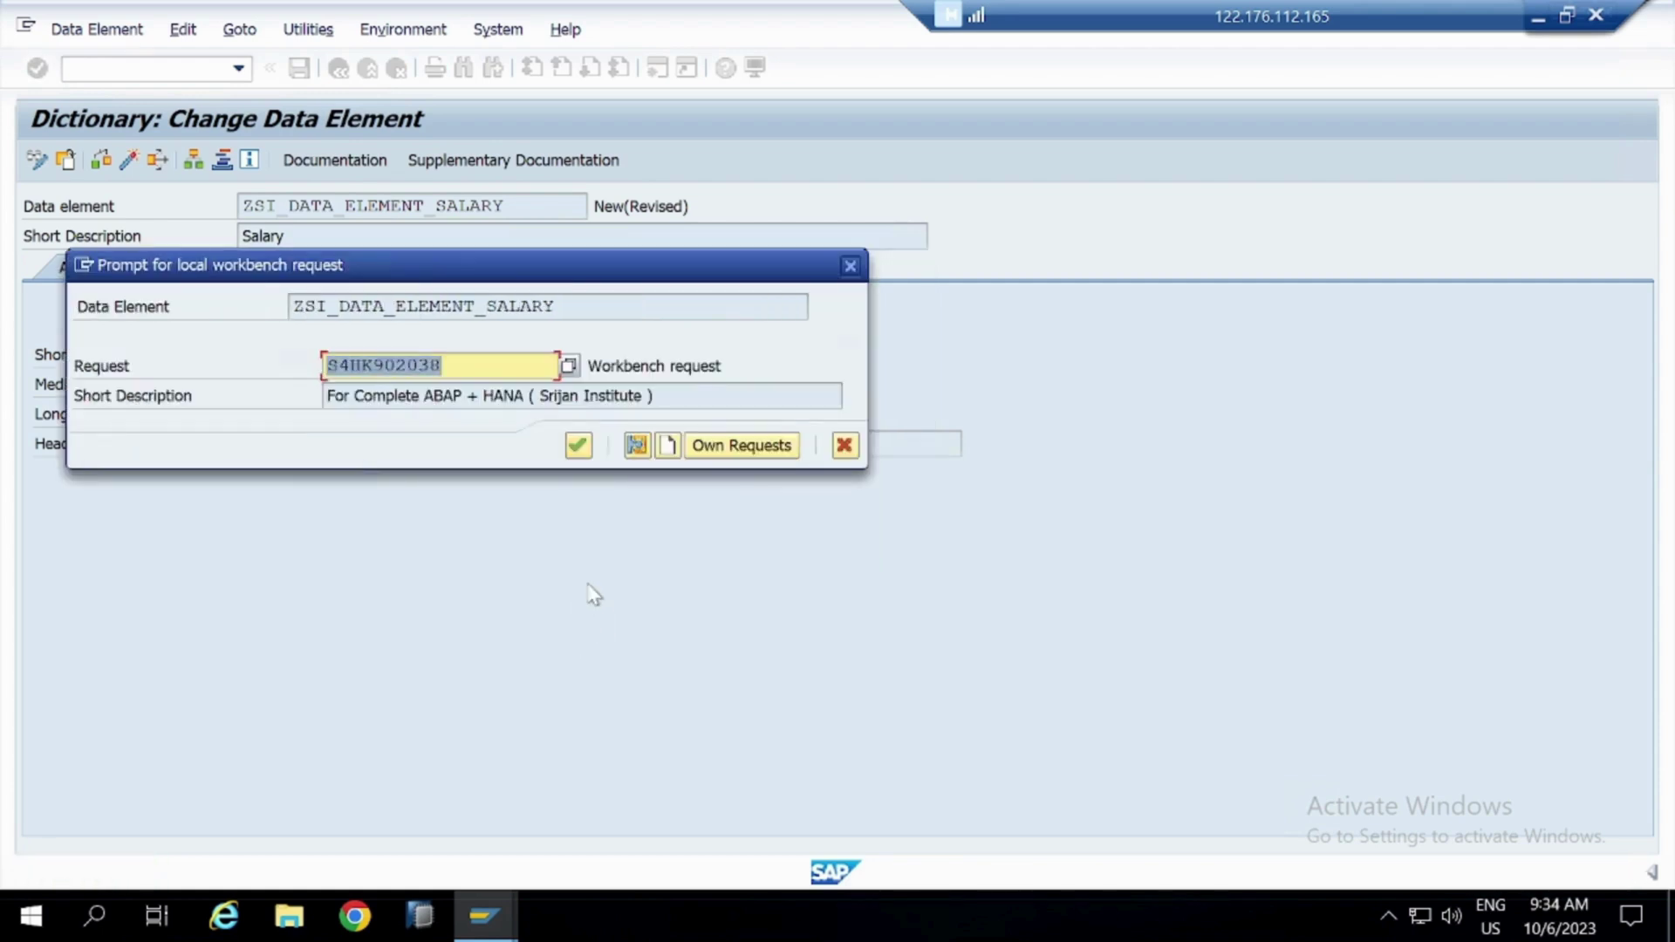
left_click(578, 446)
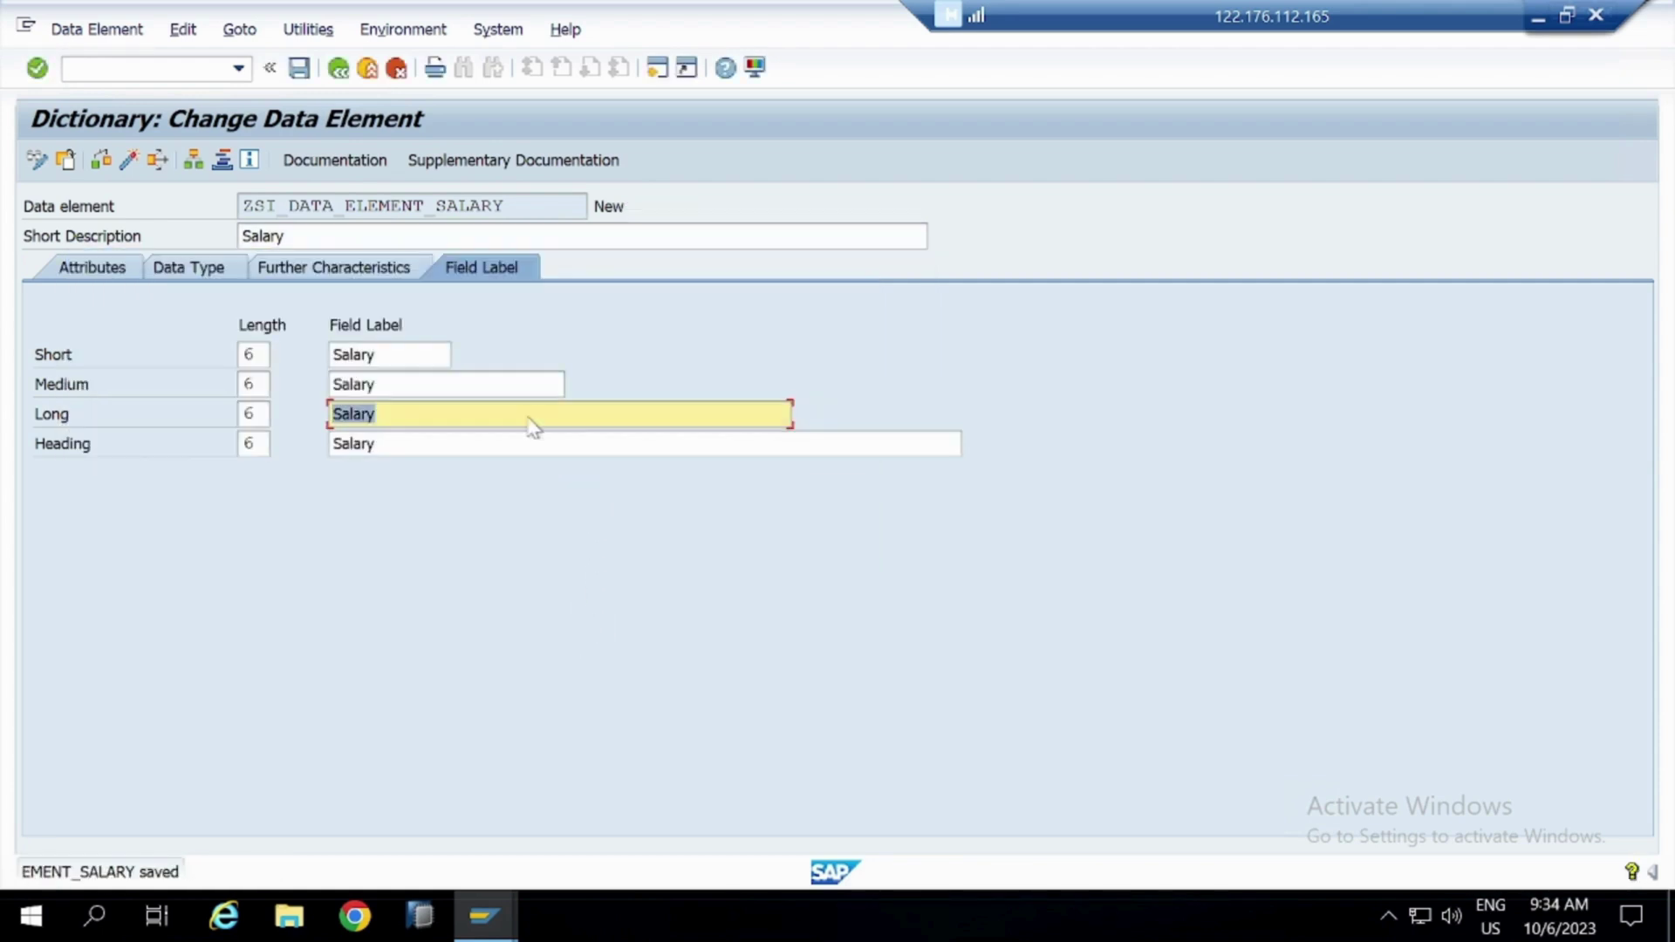
left_click(133, 160)
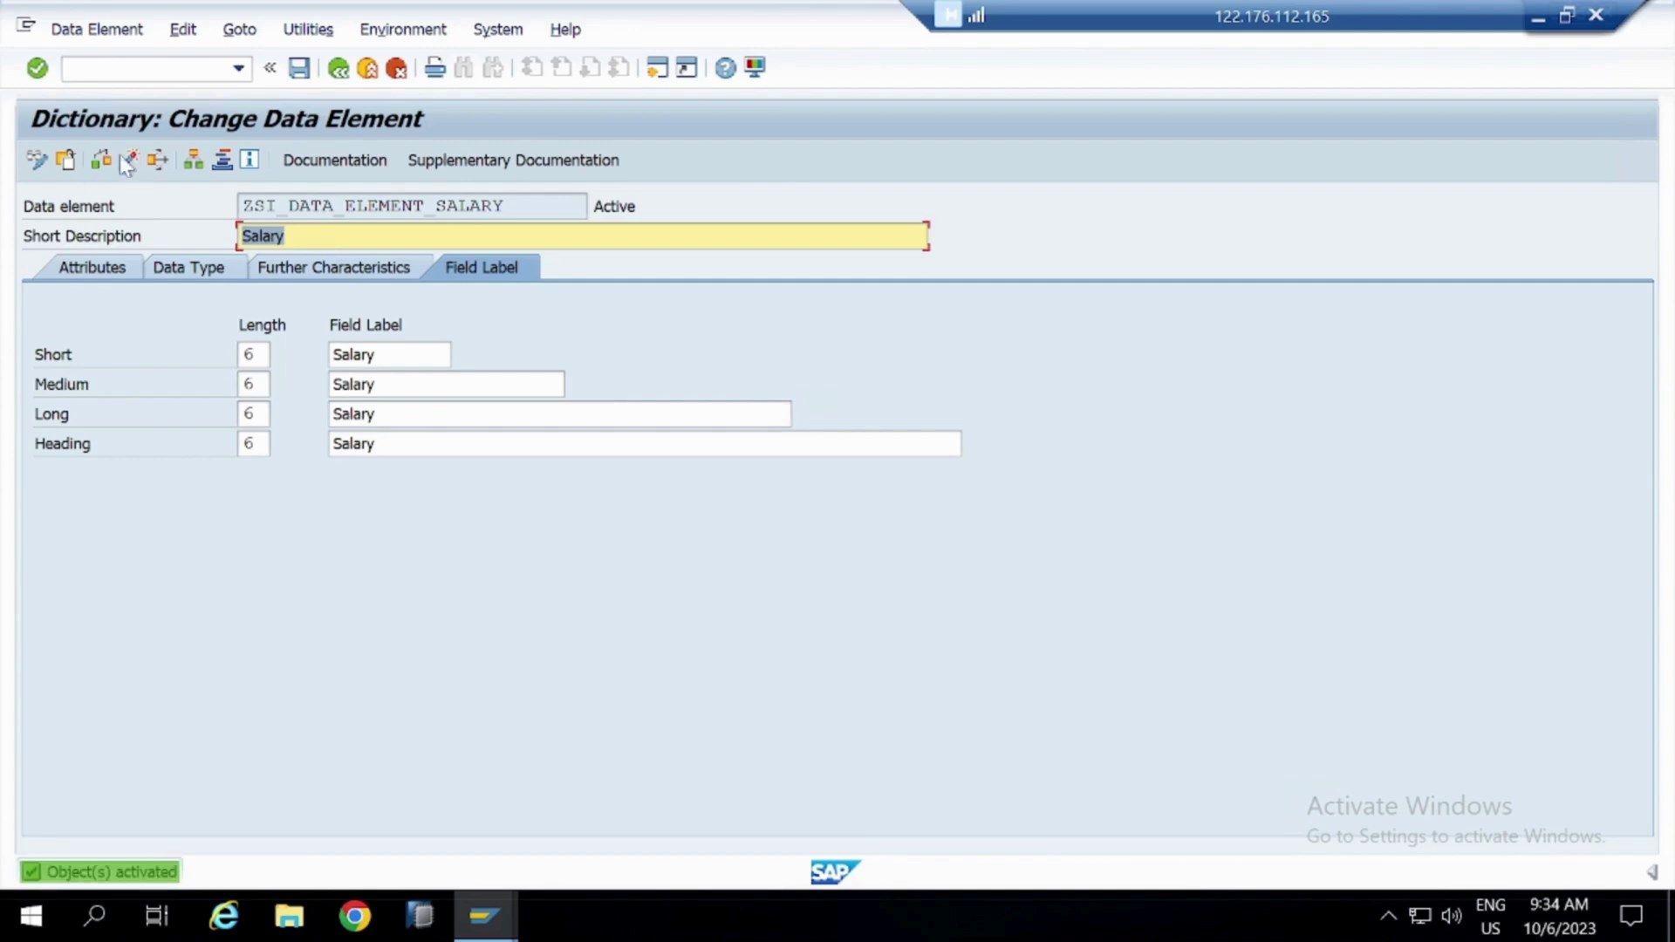
Add ZSI_DATA_ELEMENT_SALARY on a new line at the end of the Notepad list
left_click(495, 205)
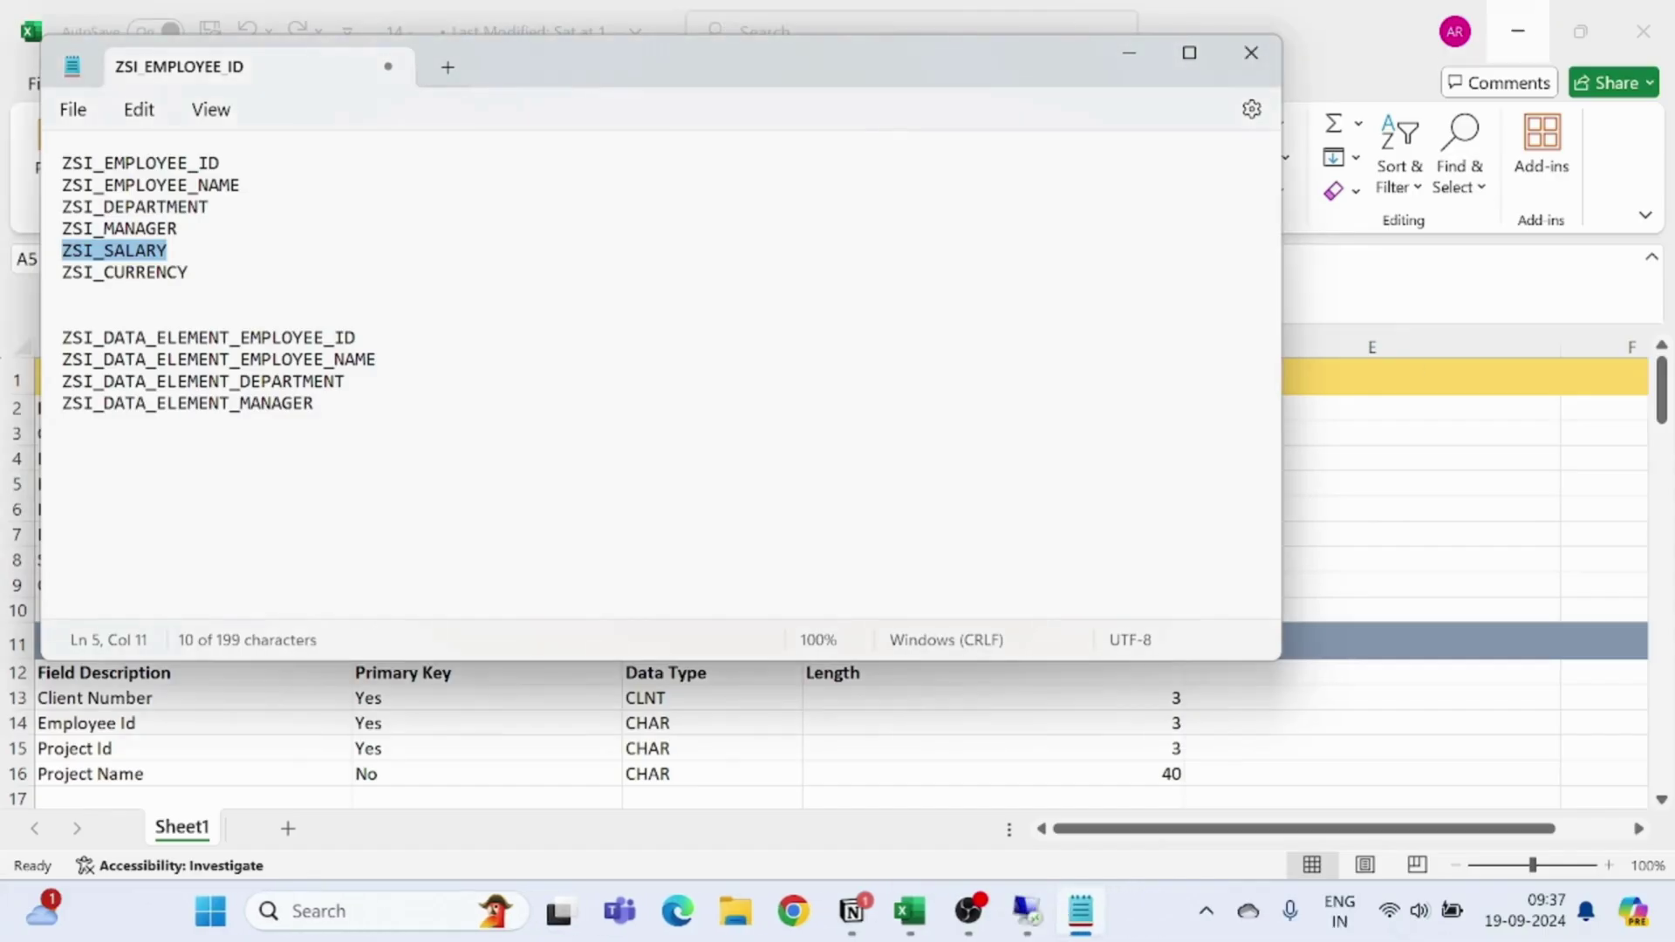
left_click(375, 422)
key("Return")
type("ZSI_DATA_ELEMENT_SALARY")
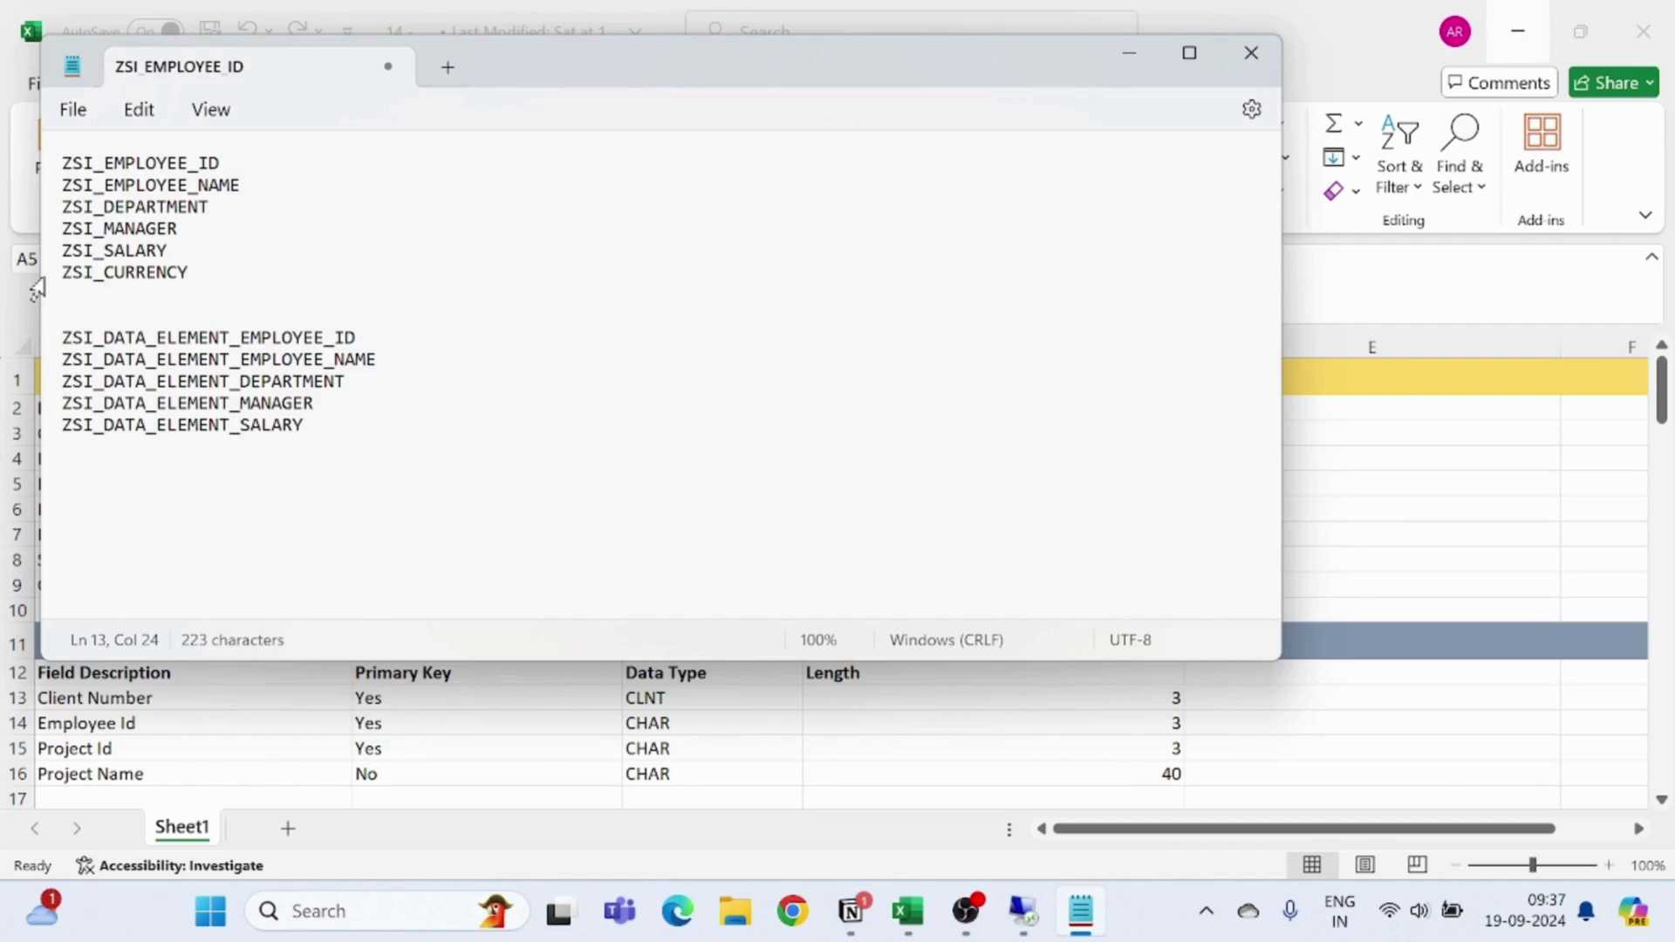
Copy ZSI_CURRENCY from the Notepad list and start creating a data element named ZSI_DATA_ELEMENT_CURRENCY in SAP's ABAP Dictionary
left_click_drag(62, 272, 194, 277)
key("ctrl+c")
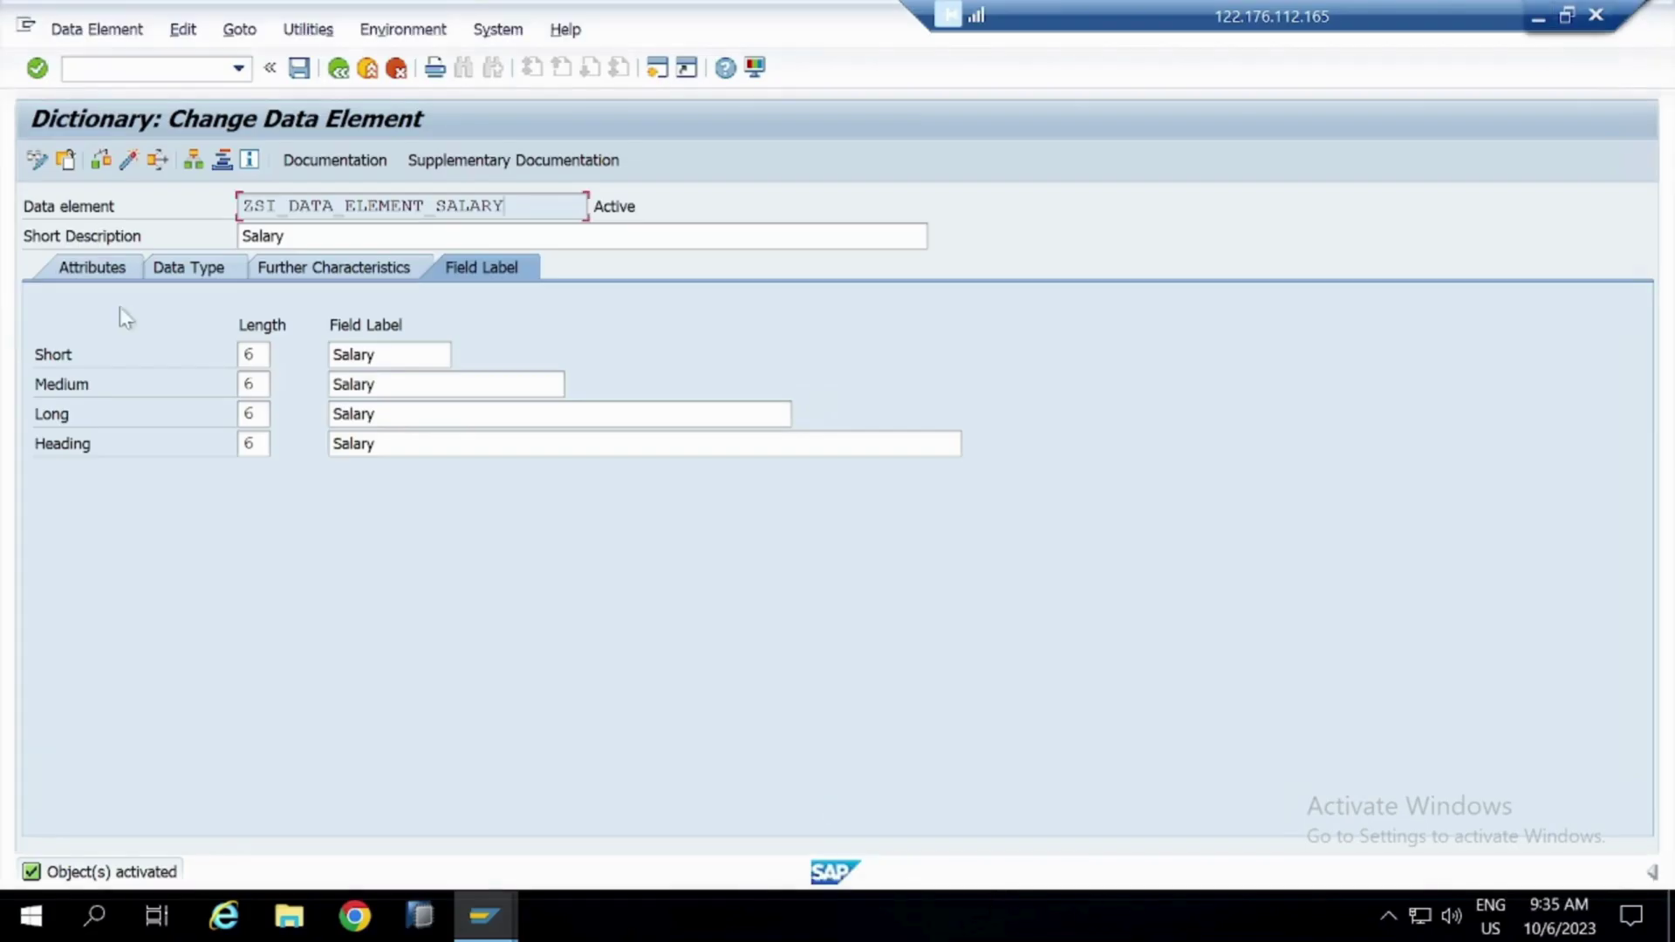
left_click(338, 67)
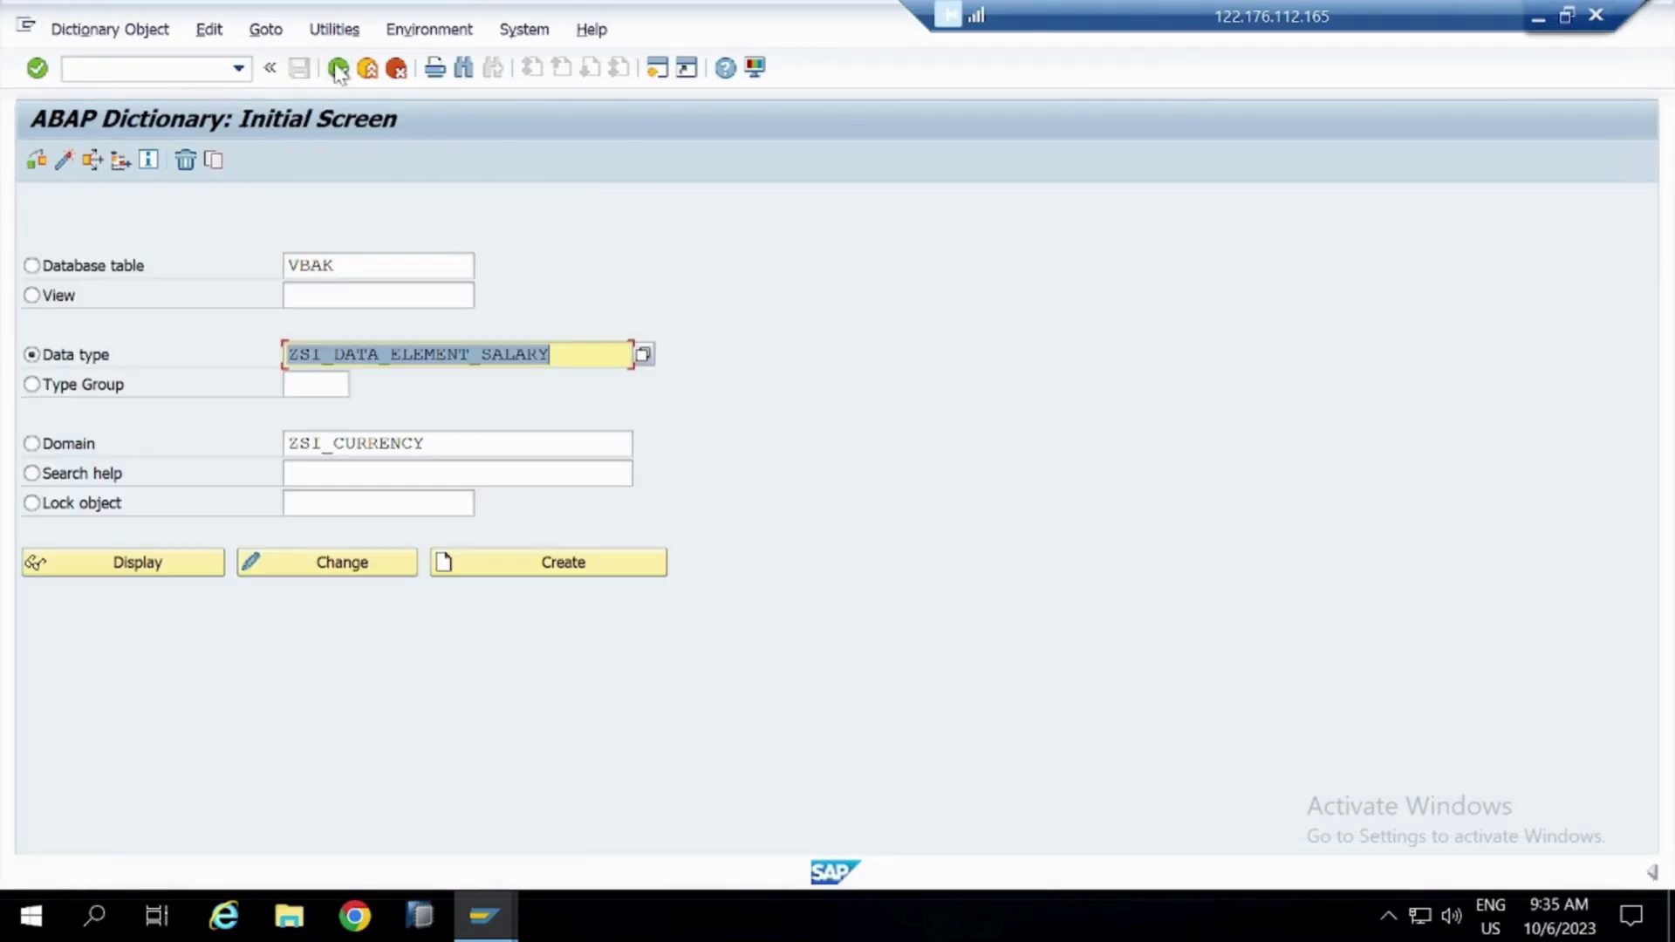
key("End")
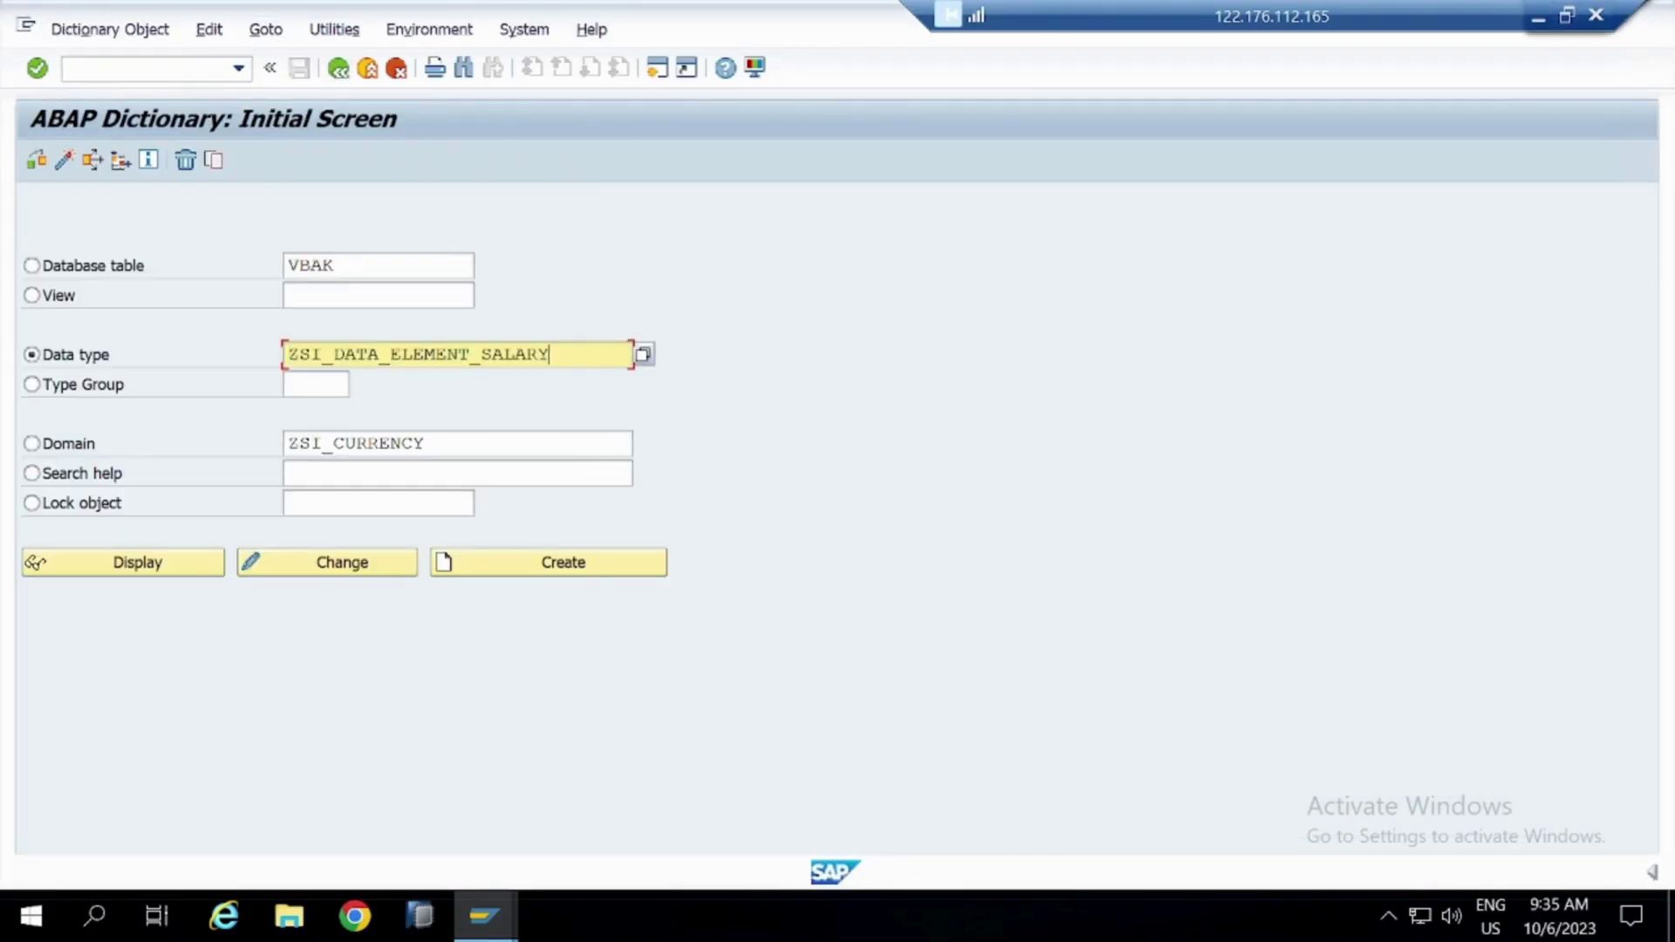
key("BackSpace")
key("BackSpace")
key("BackSpace")
key("BackSpace")
key("BackSpace")
key("BackSpace")
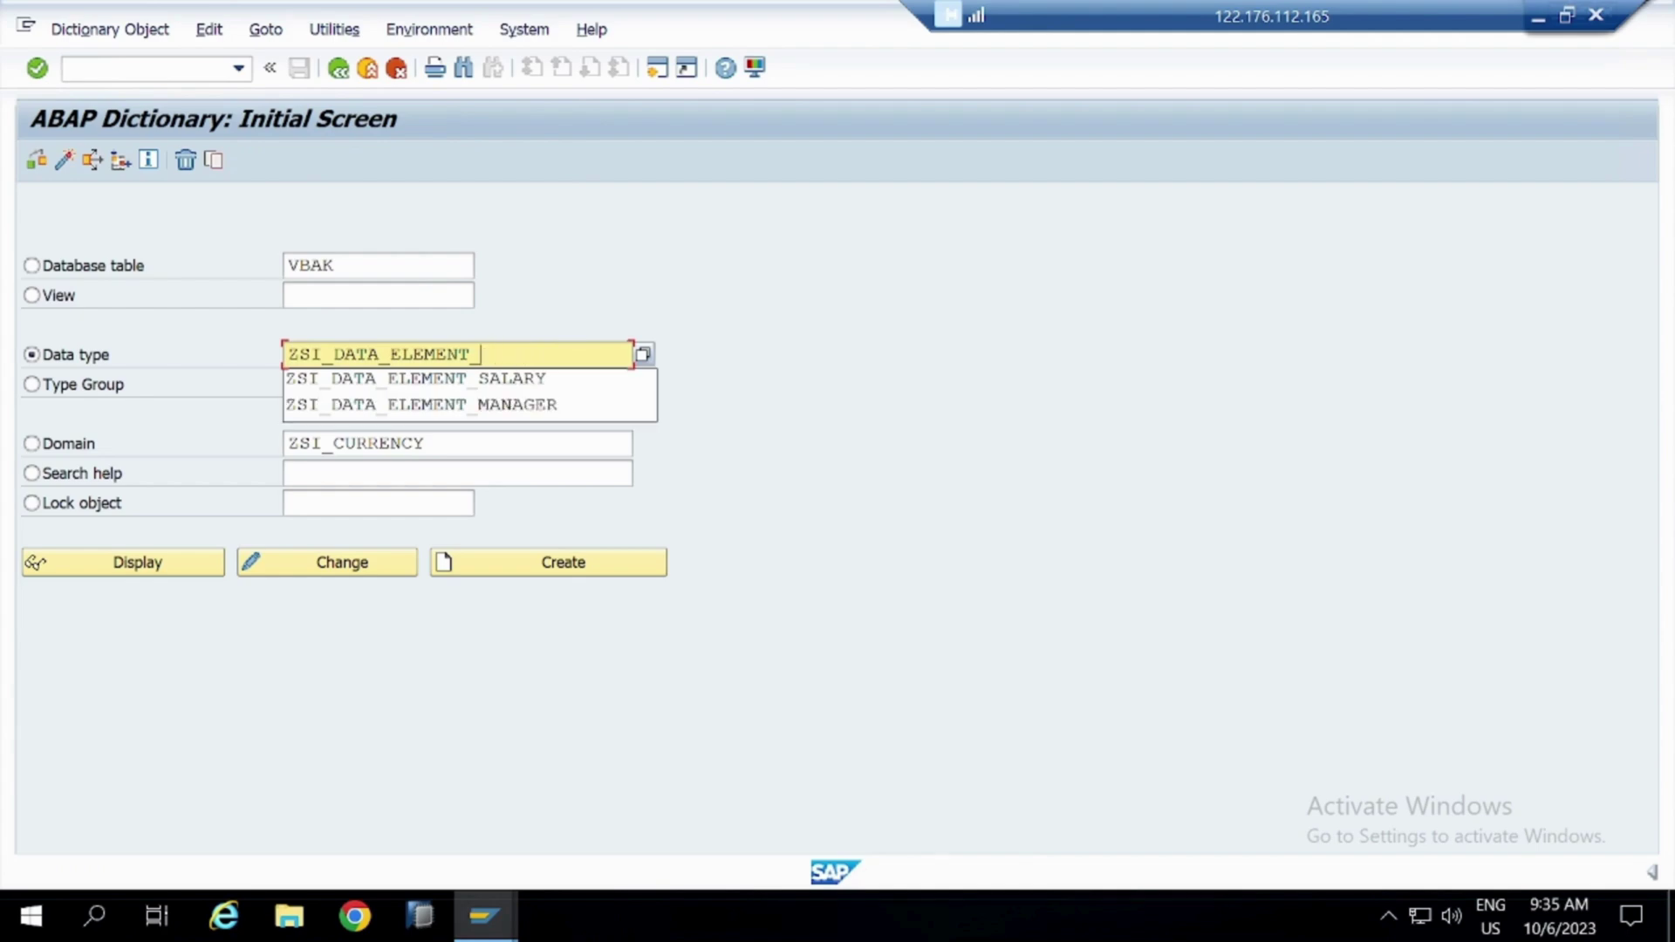
type("CURRENCY")
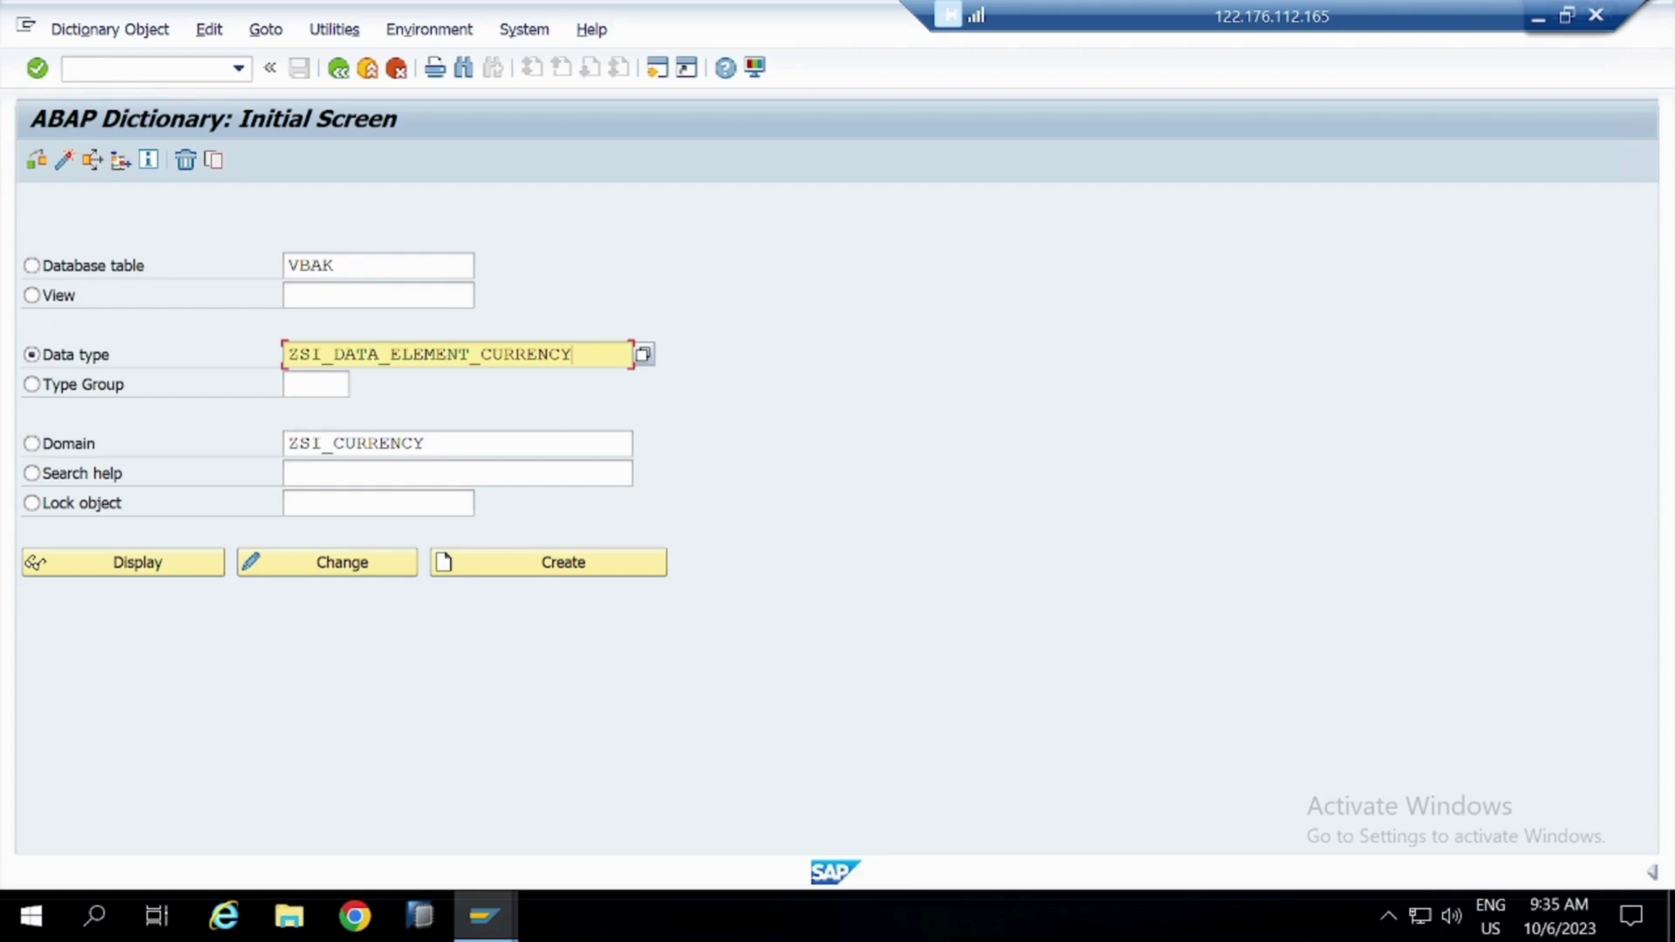
left_click(546, 565)
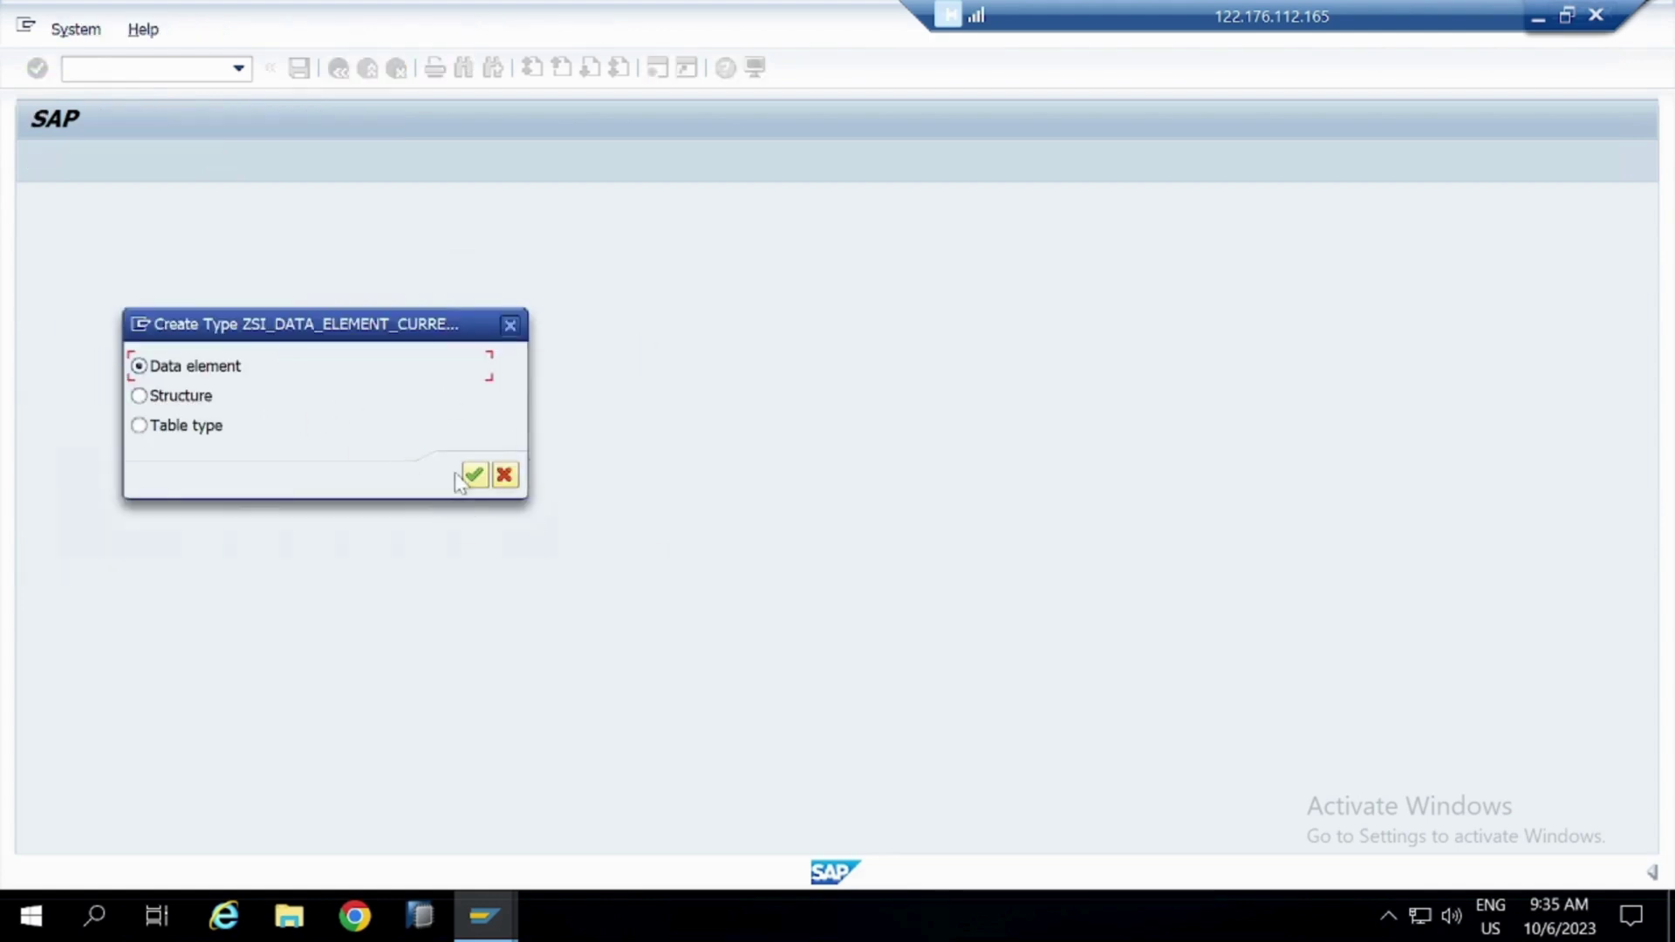
left_click(473, 474)
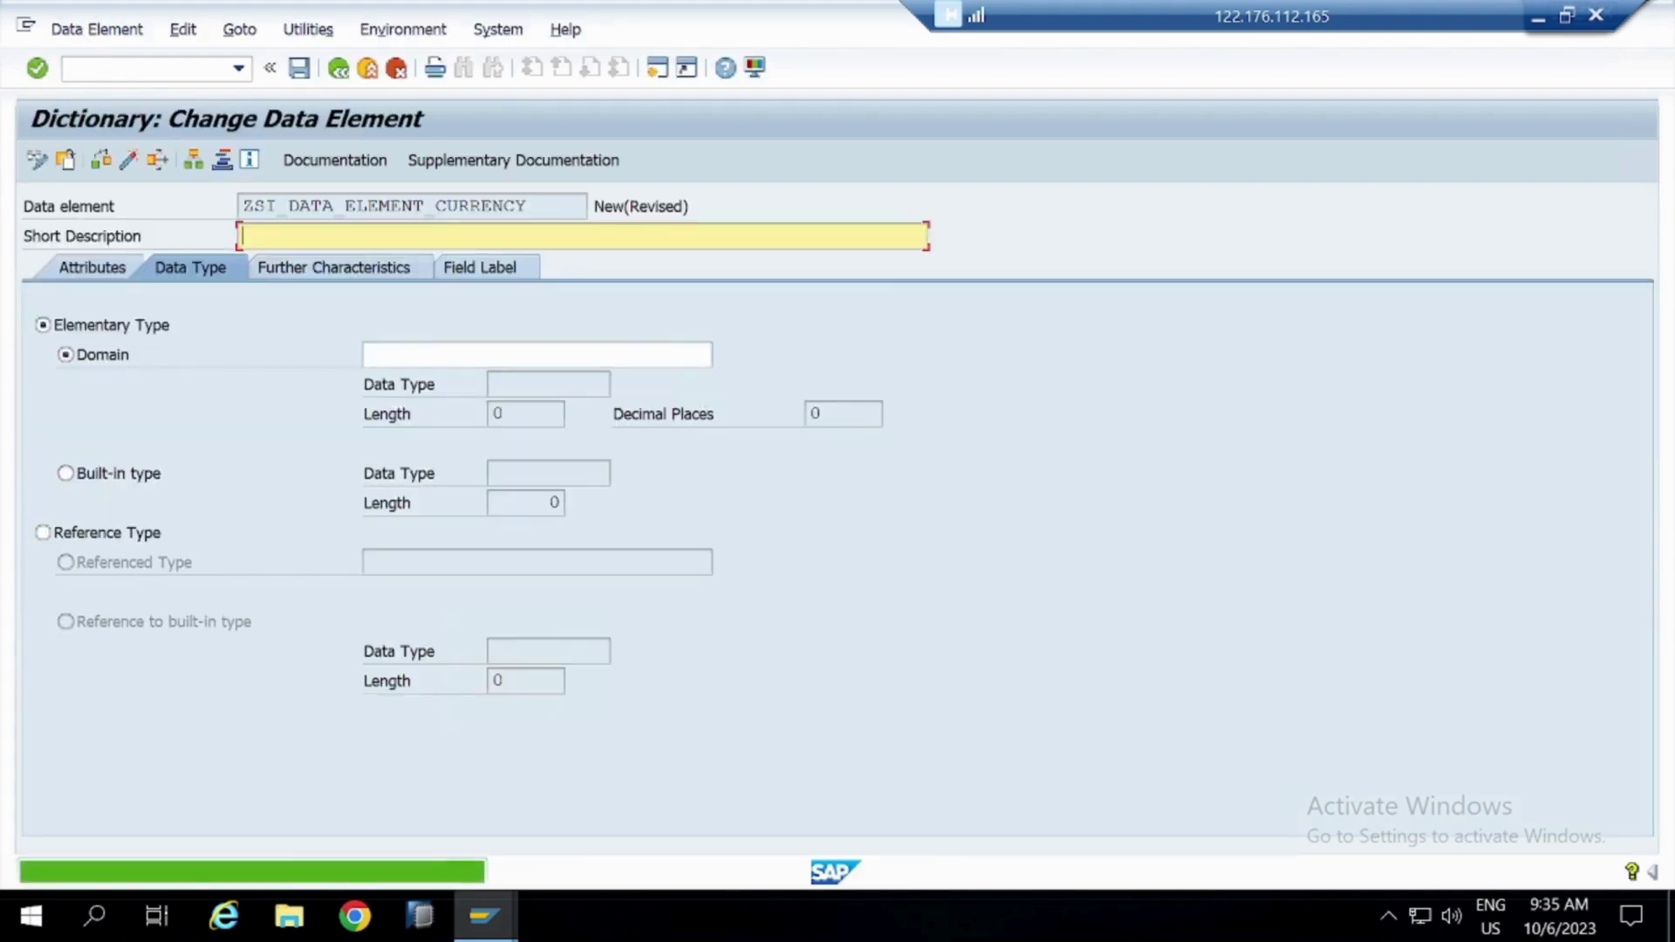
Enter "Currency" as the new data element's short description and assign ZSI_CURRENCY as its domain
type("Currency")
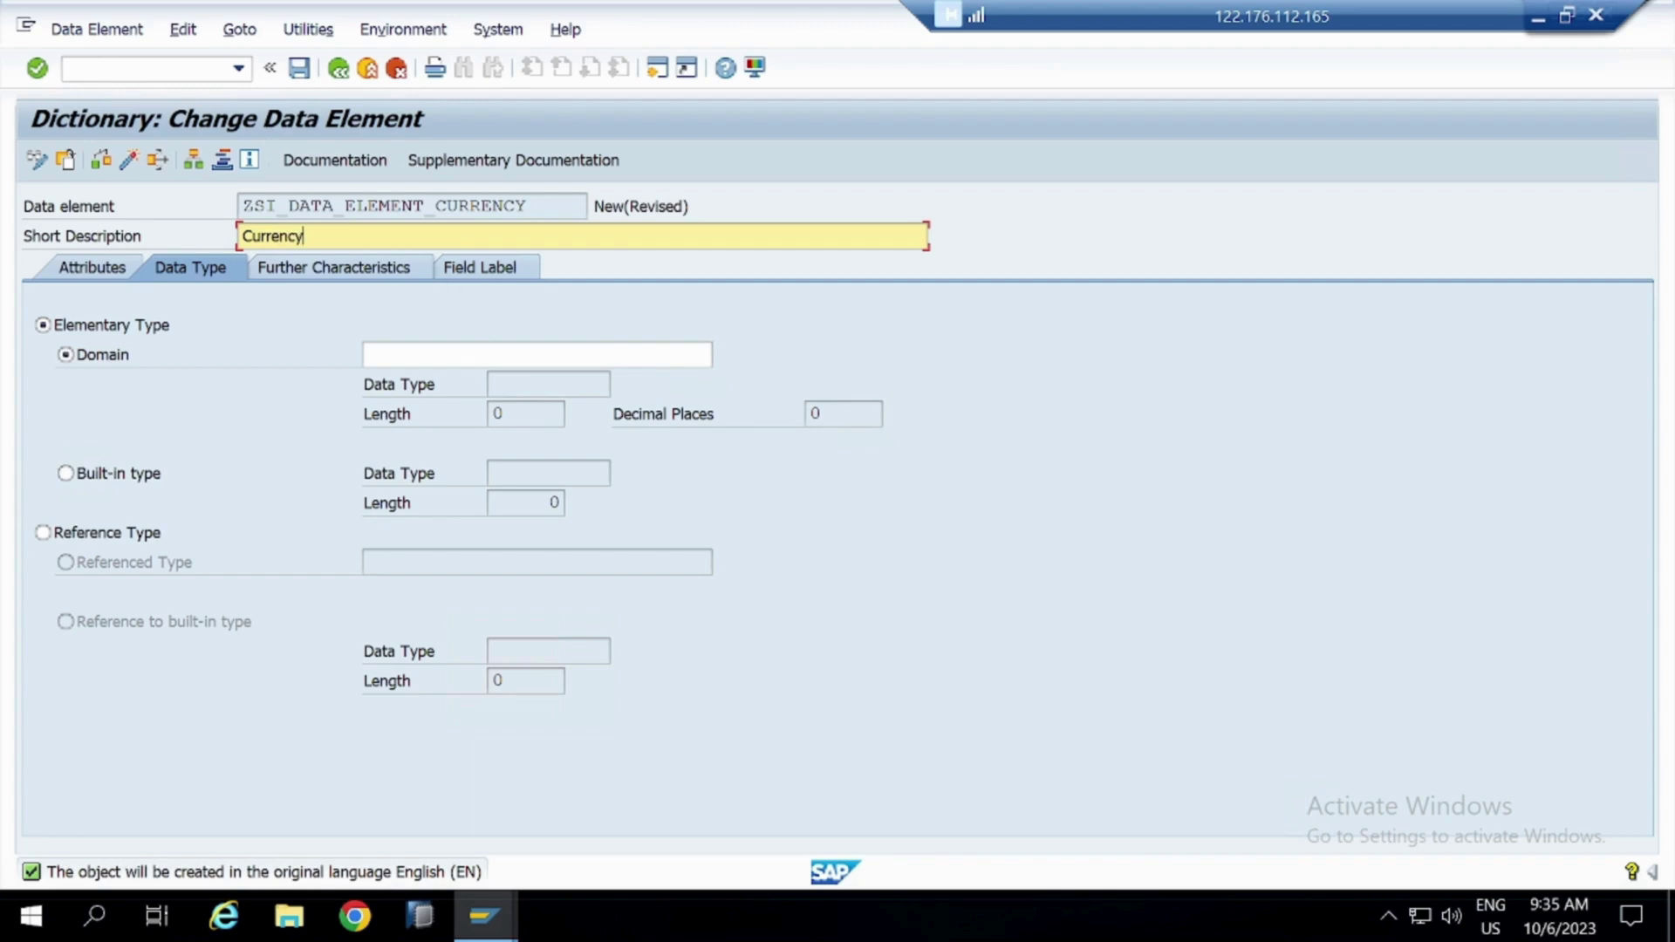
left_click(437, 355)
key("ctrl+v")
key("Return")
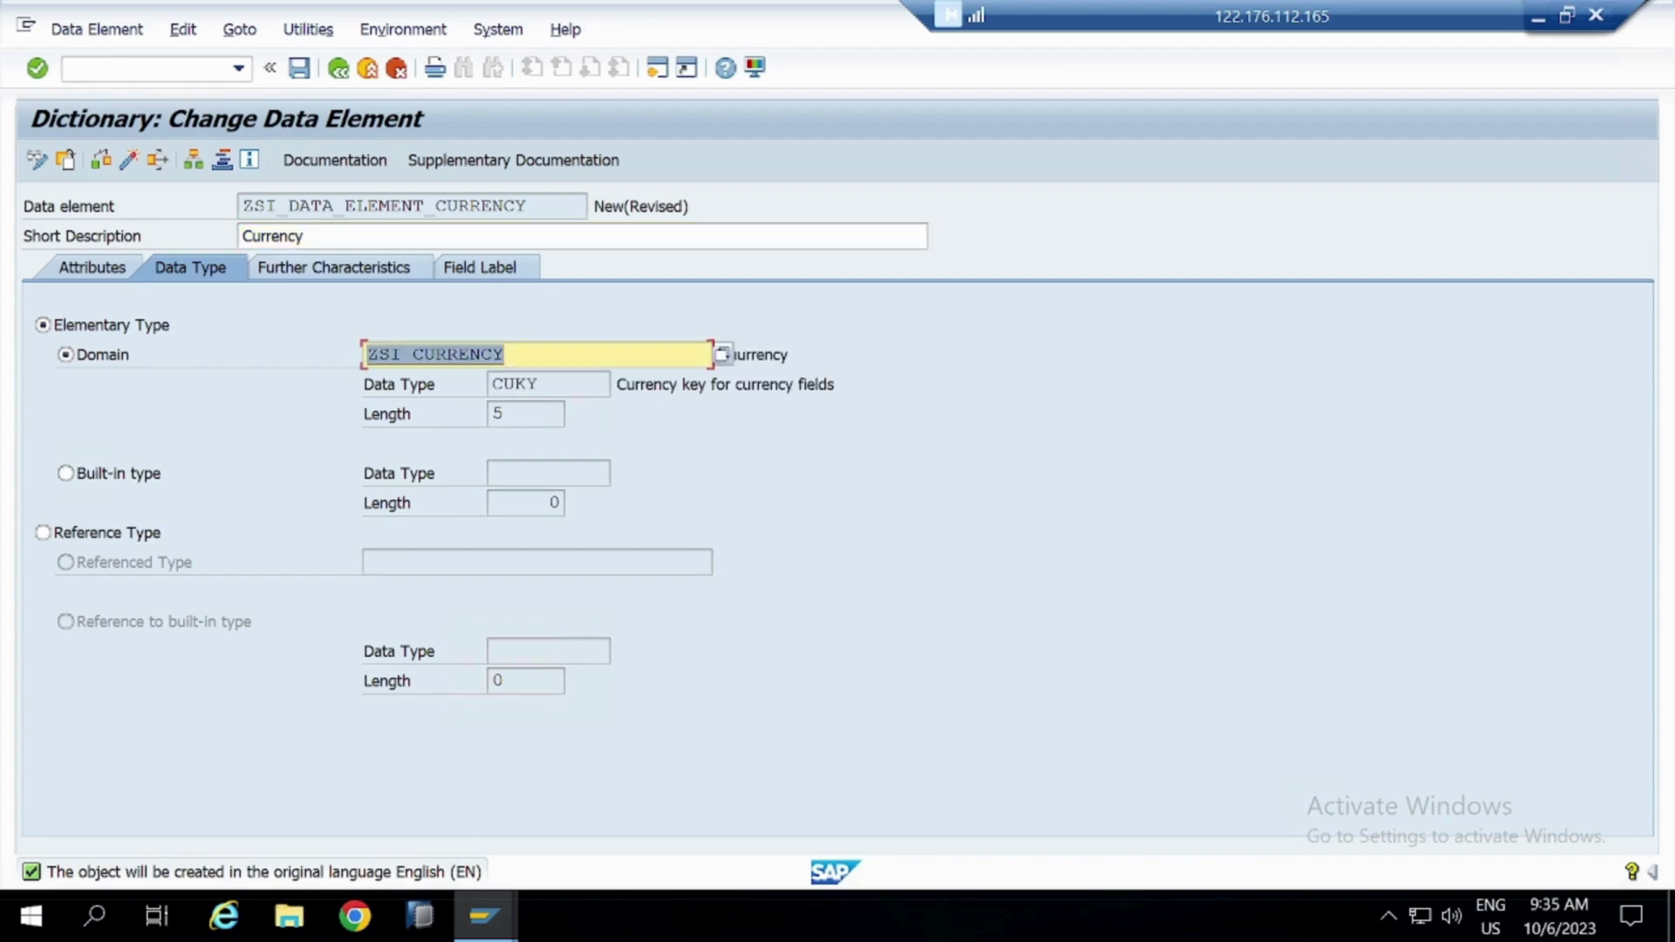
Enter "Currency" as the short, medium, long and heading field labels of the ZSI_DATA_ELEMENT_CURRENCY data element
left_click(490, 272)
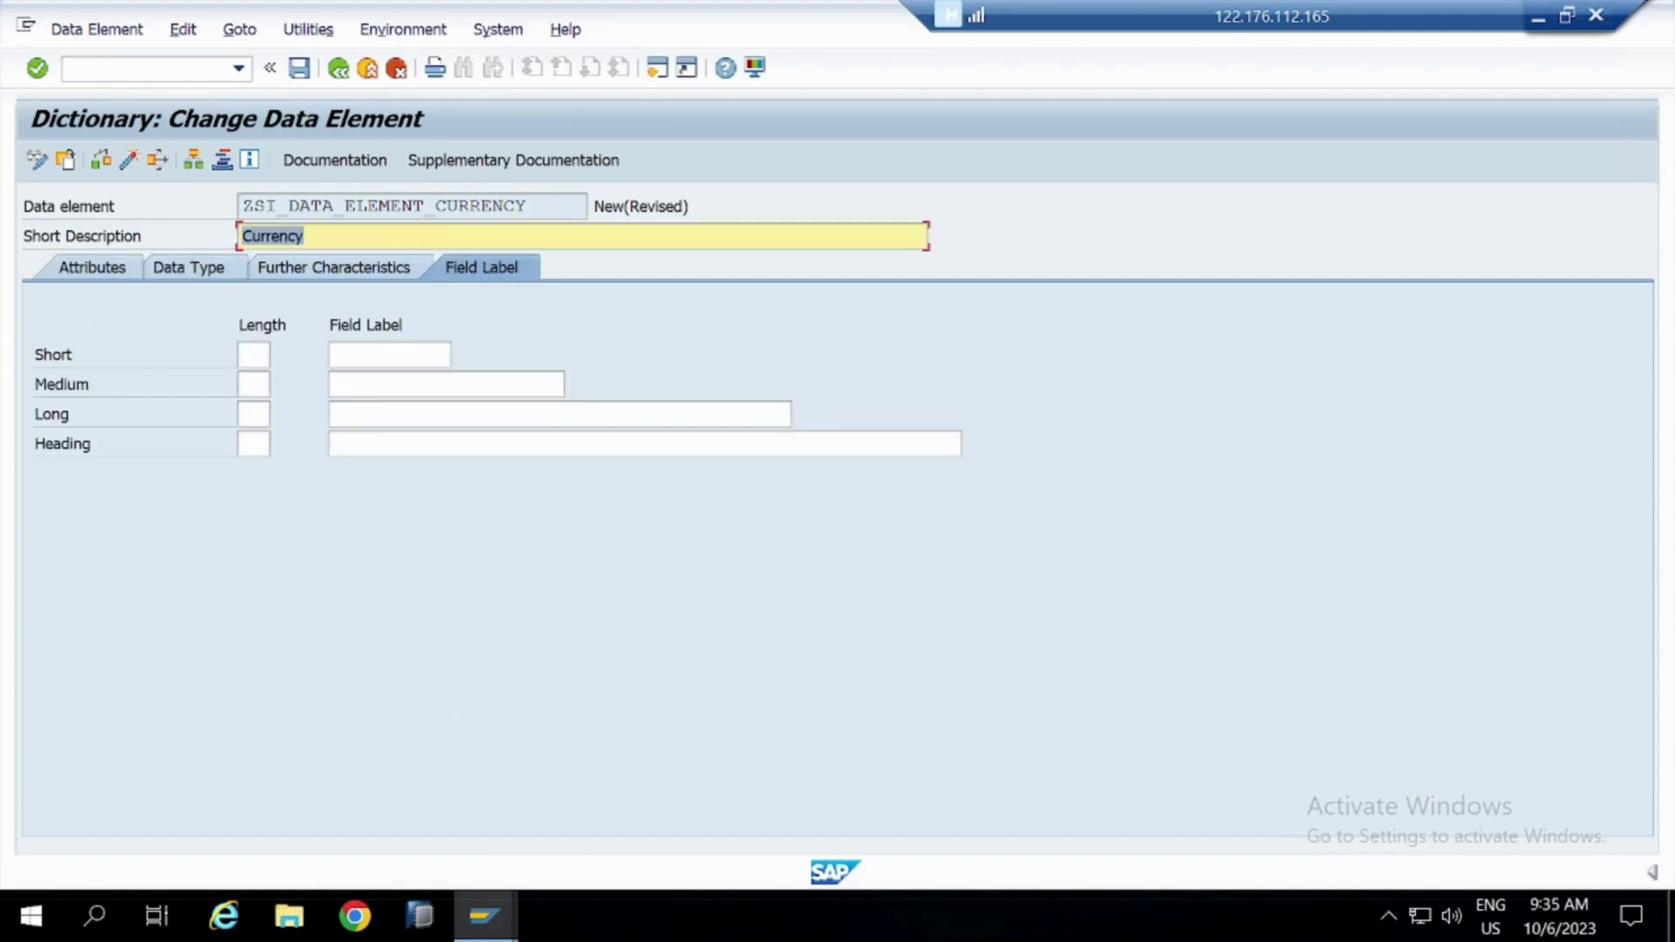
left_click(435, 207)
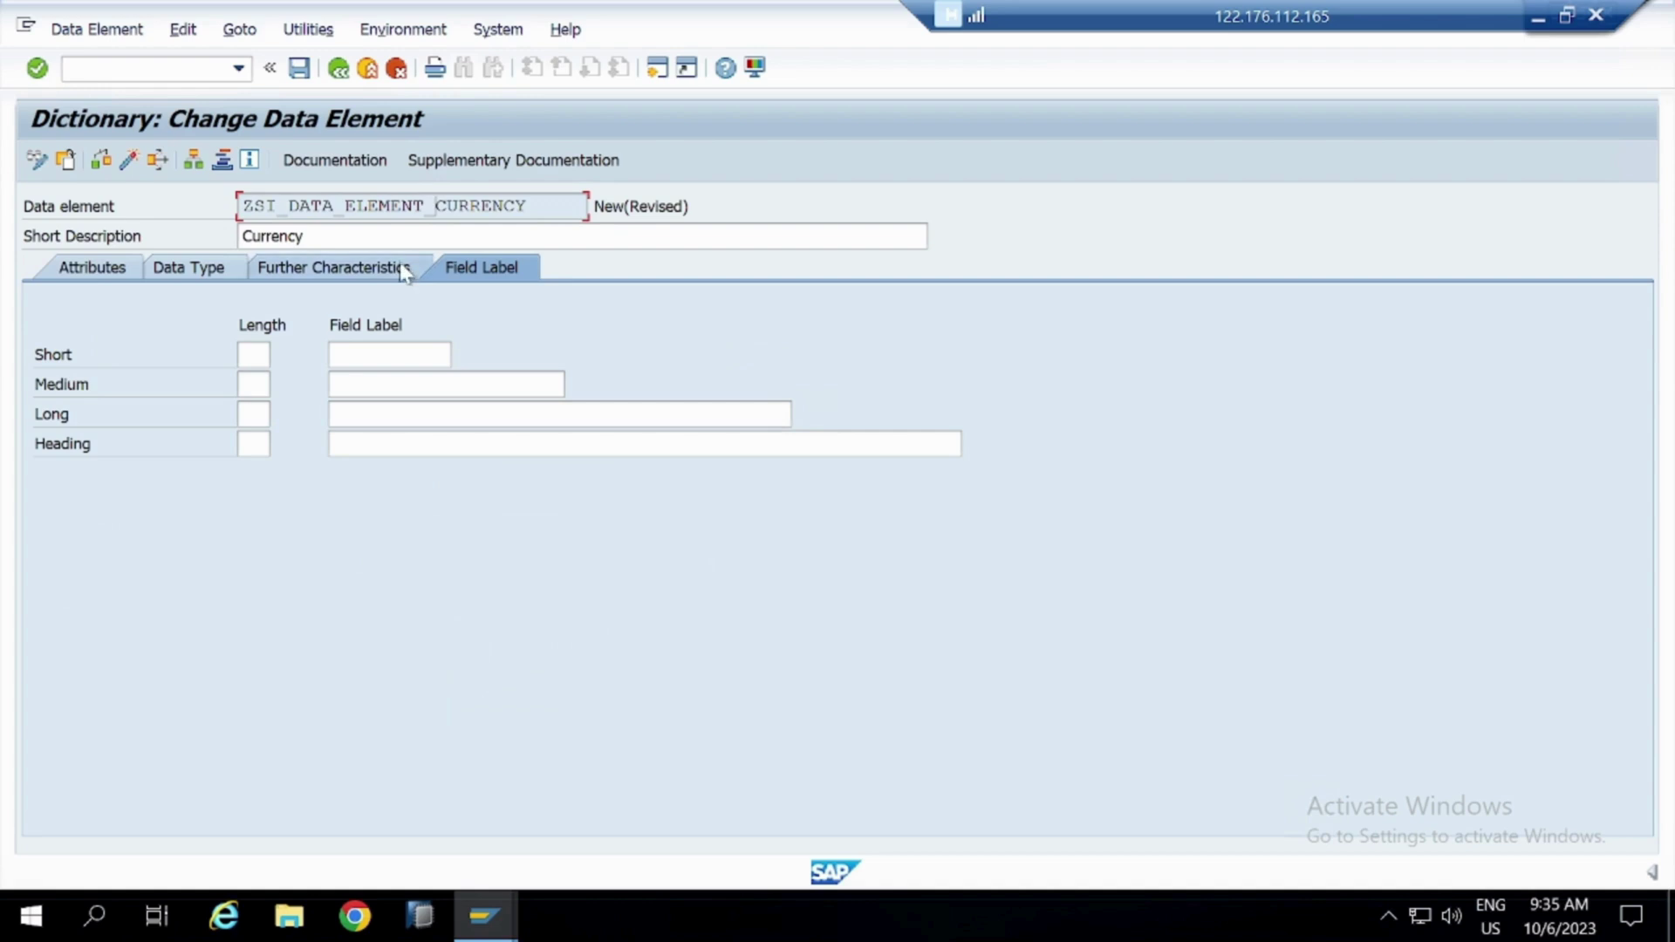
left_click(303, 237)
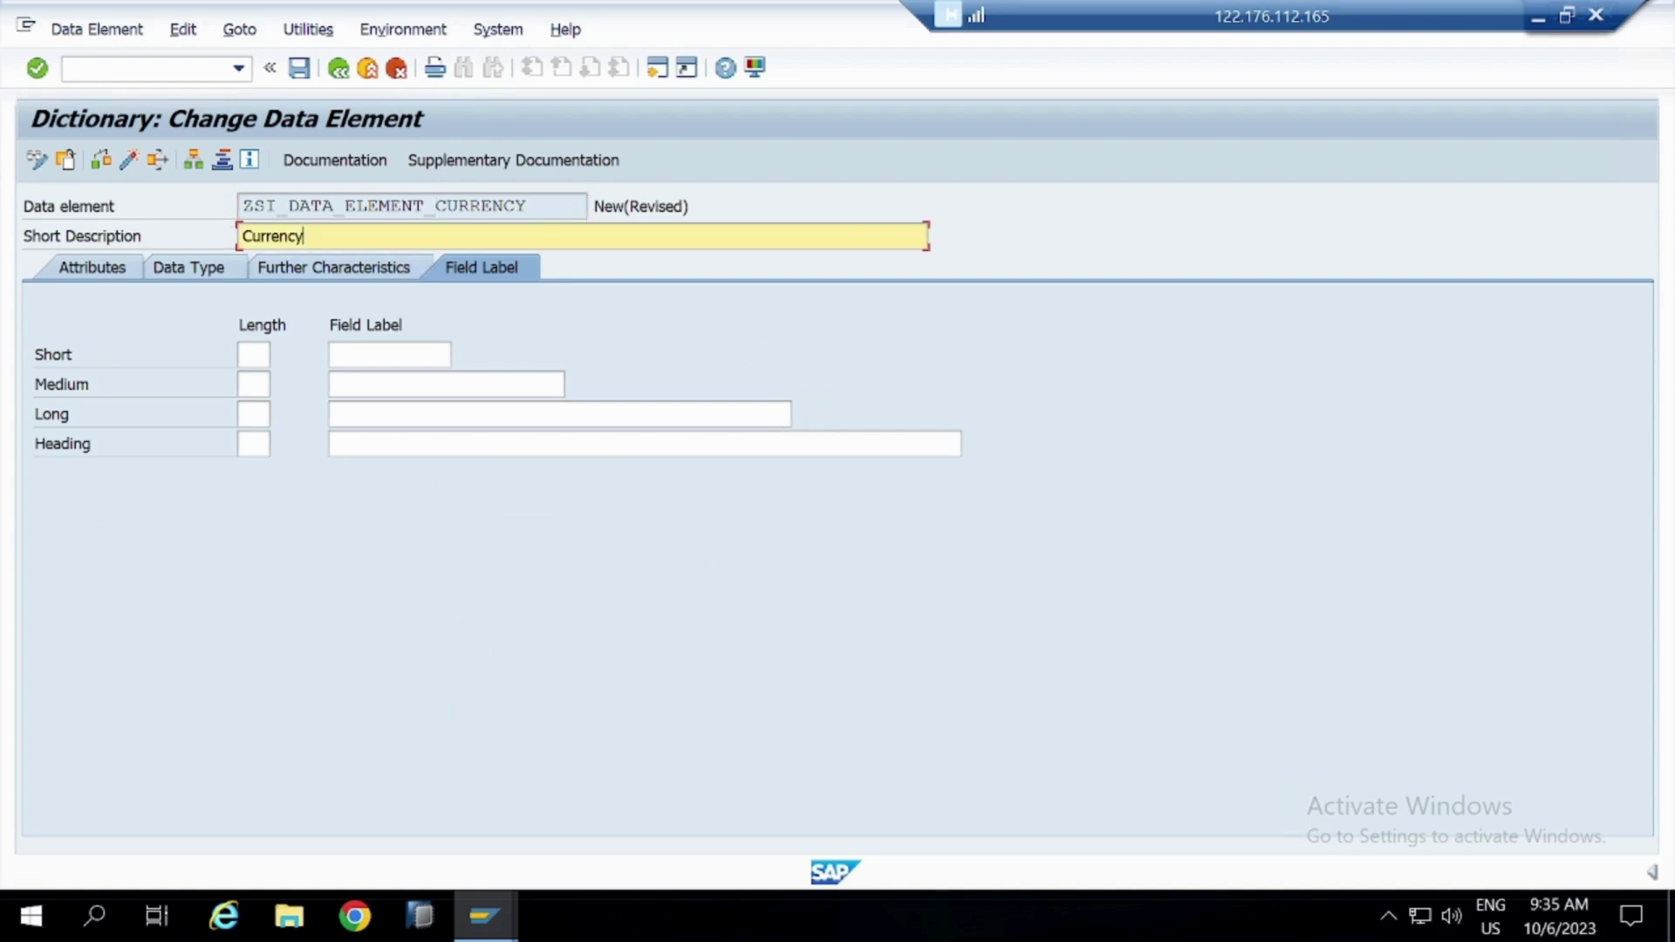
left_click(389, 354)
type("Currency")
left_click(445, 384)
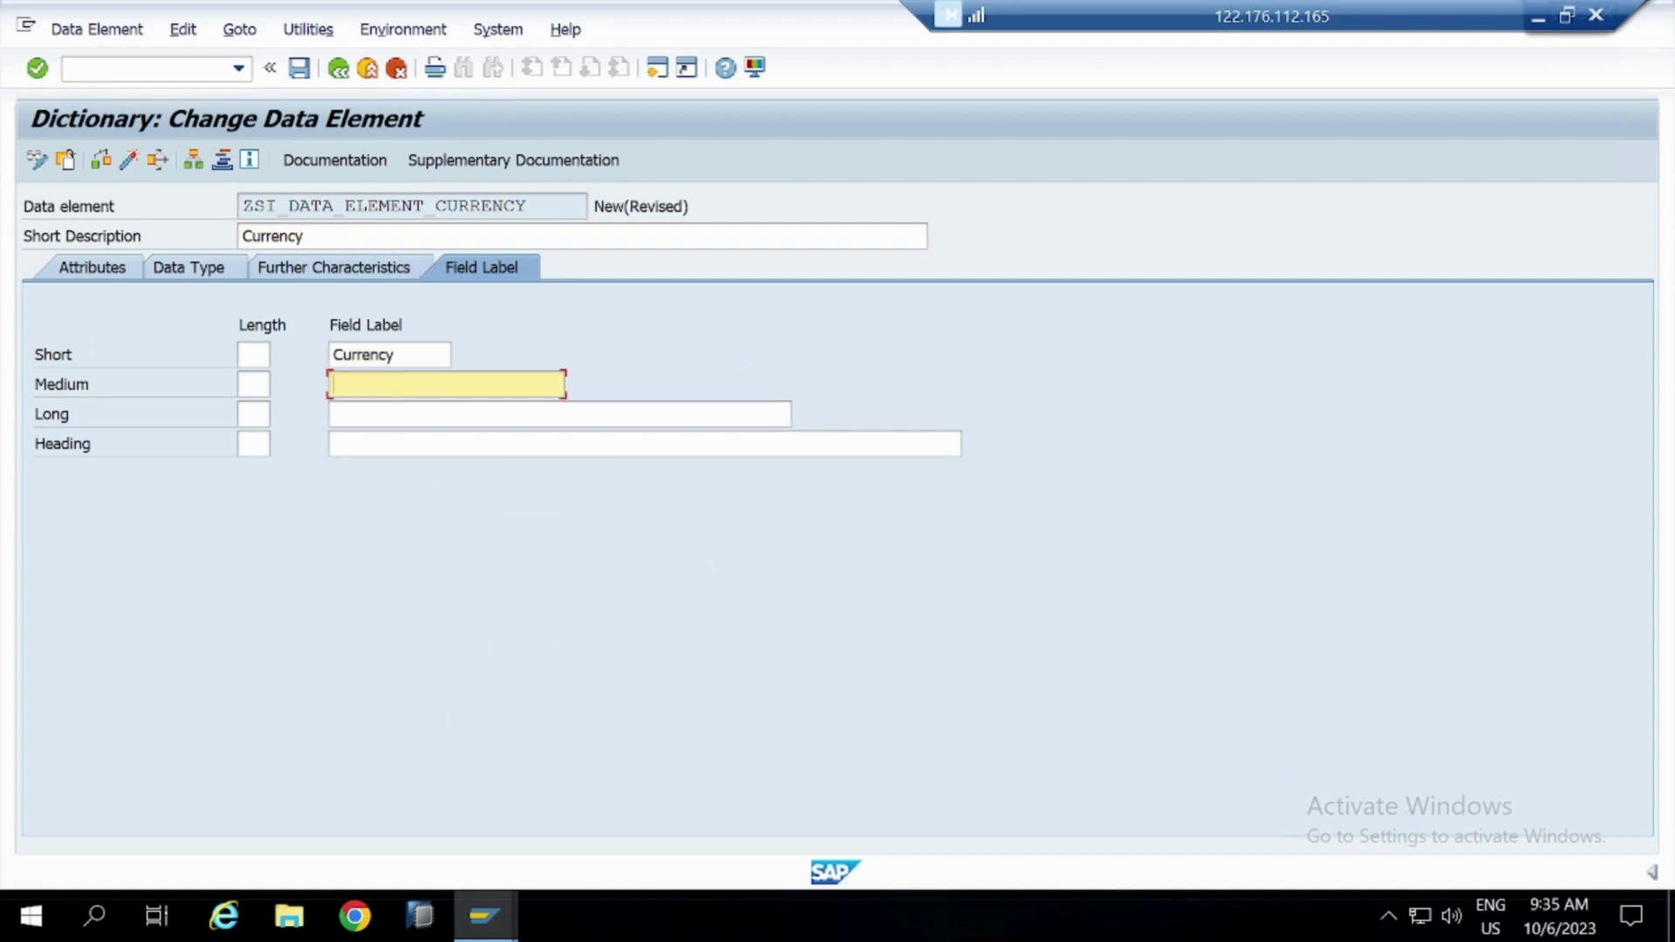
type("Currency")
left_click(559, 413)
type("Currency")
left_click(644, 443)
type("Currency")
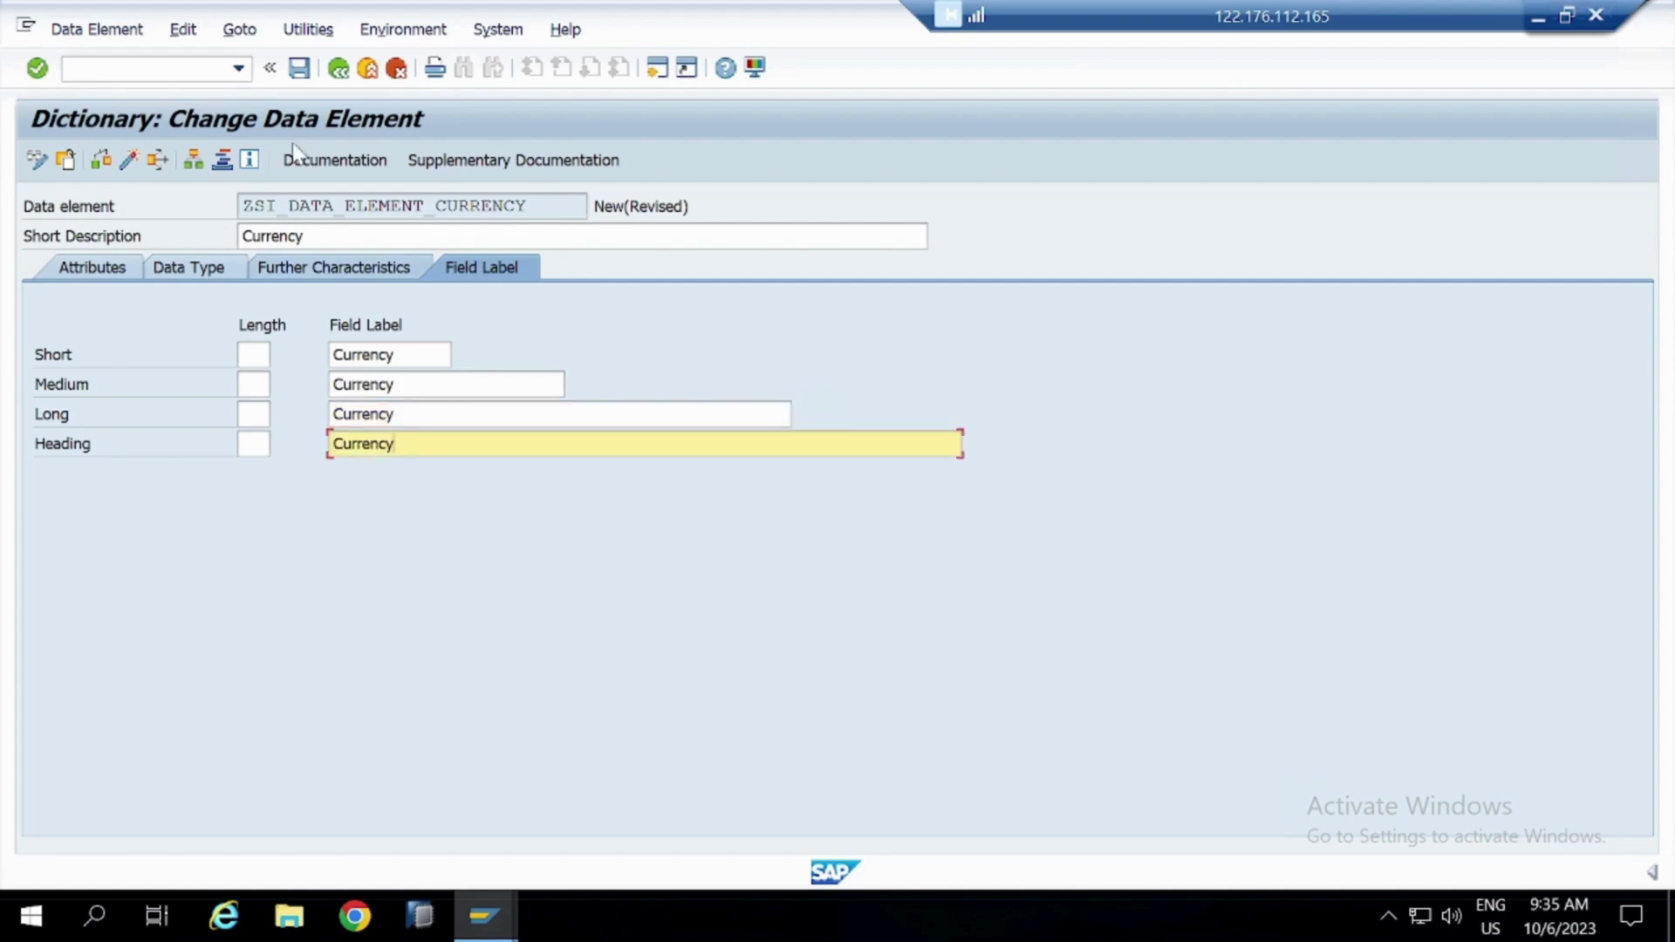
Save the Currency data element in package ZABAP_ON_HANA_SRIJAN under the proposed workbench request and activate it
left_click(299, 70)
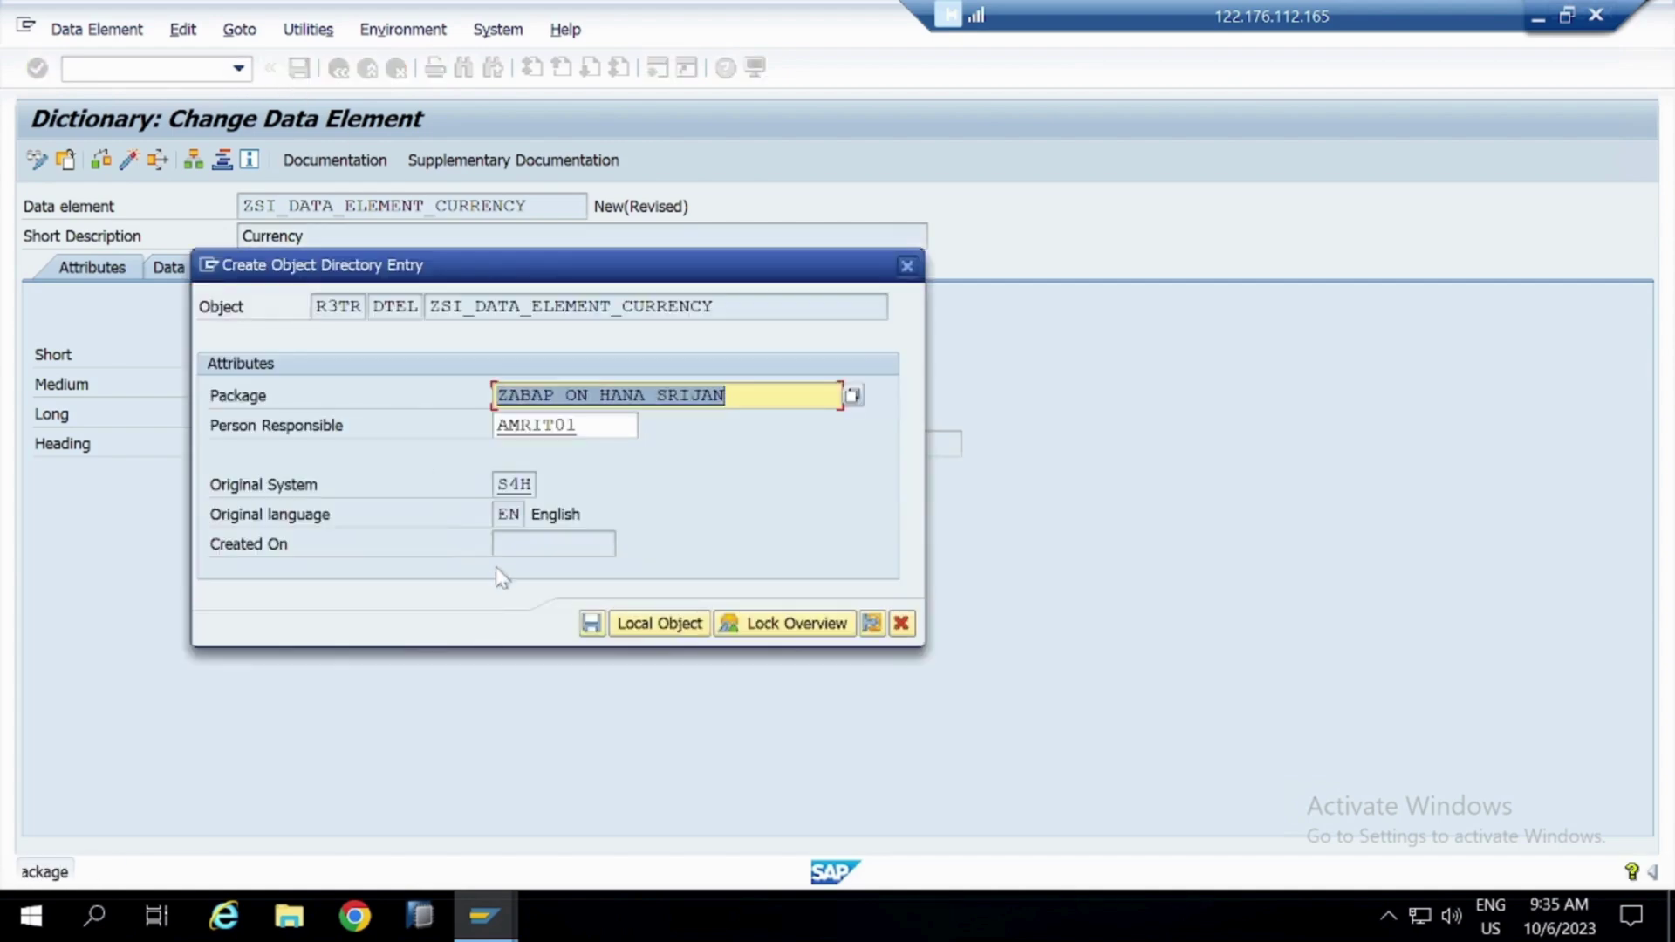
left_click(584, 622)
left_click(578, 446)
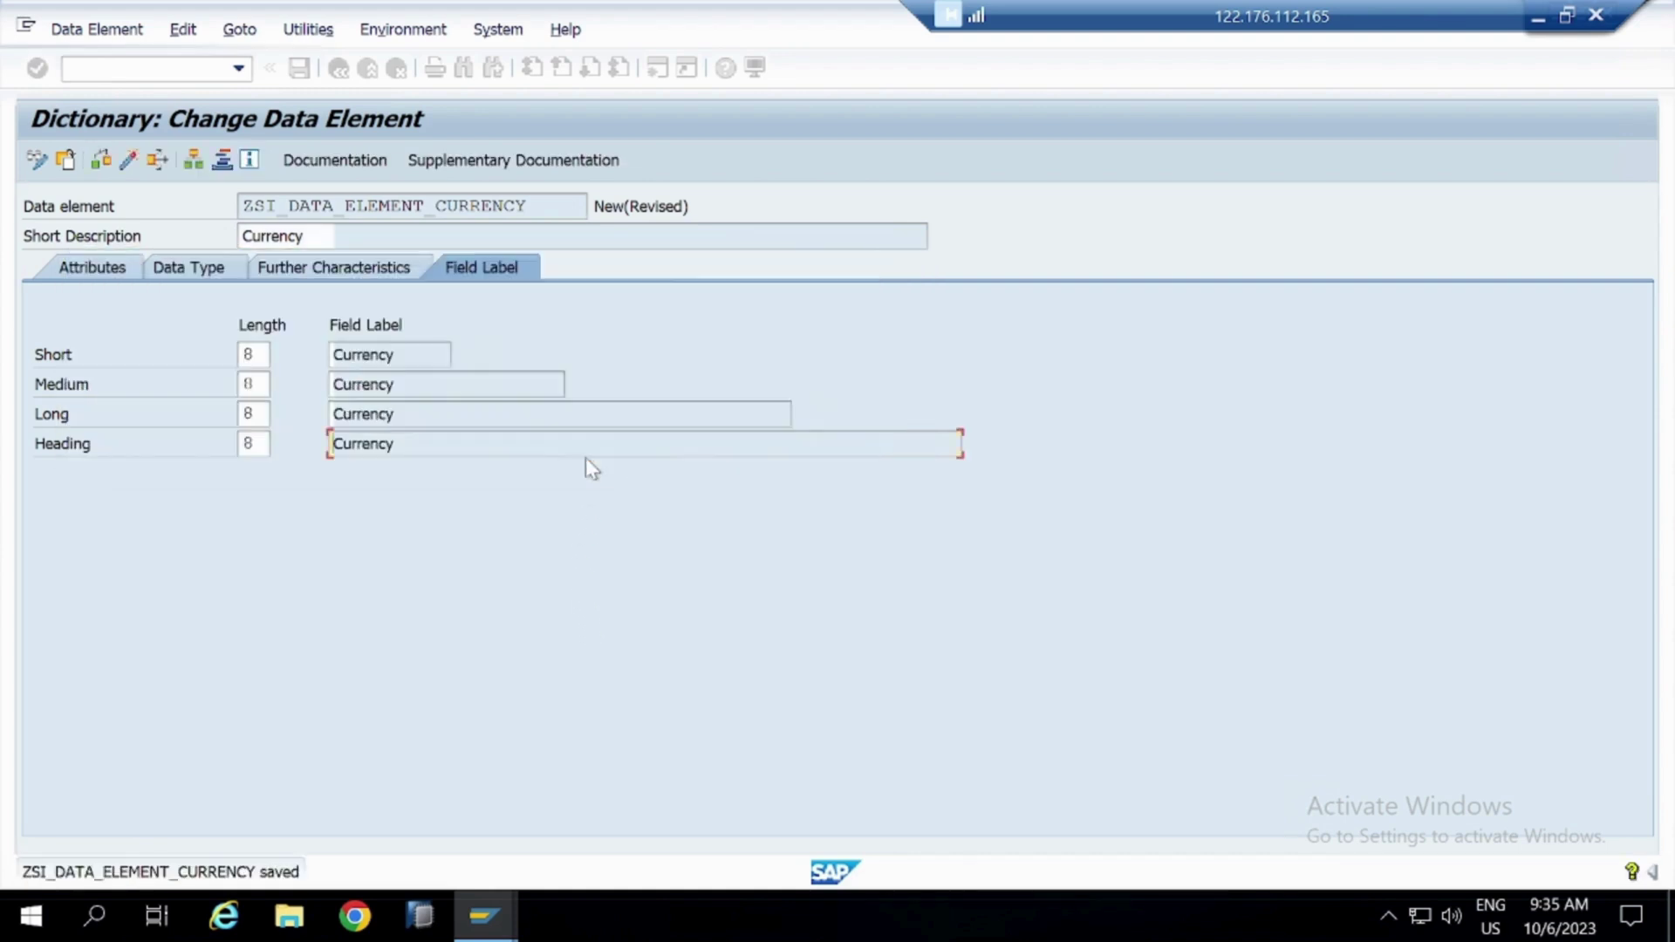
left_click(129, 161)
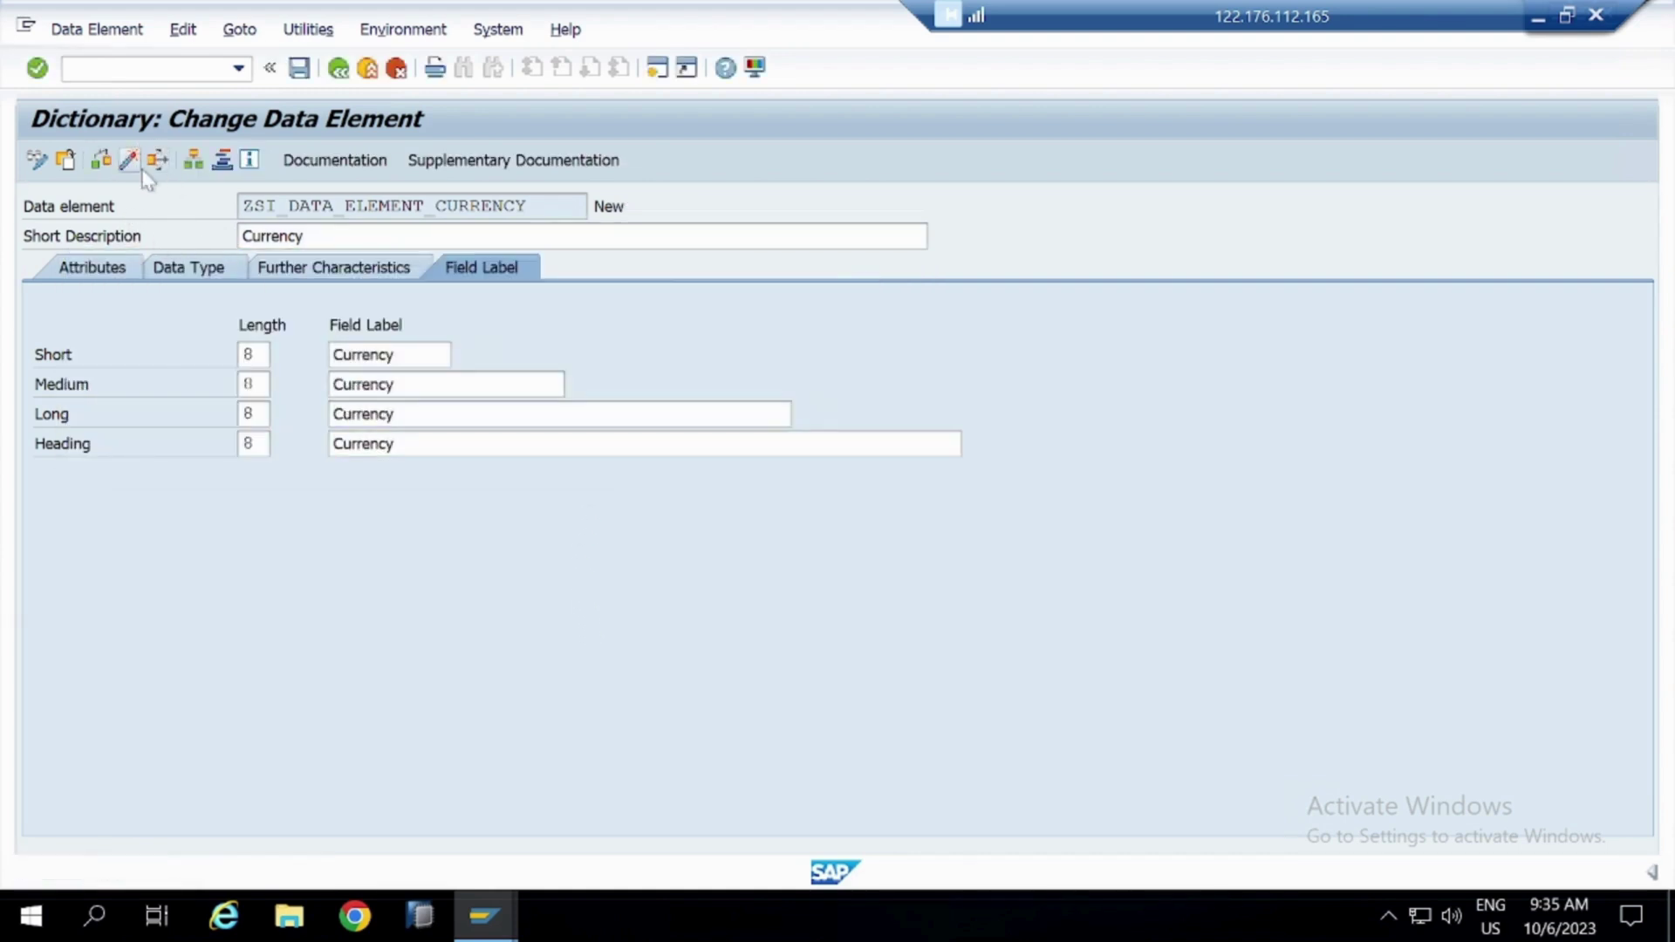
Add ZSI_DATA_ELEMENT_CURRENCY on a new line at the end of the Notepad list
left_click(572, 203)
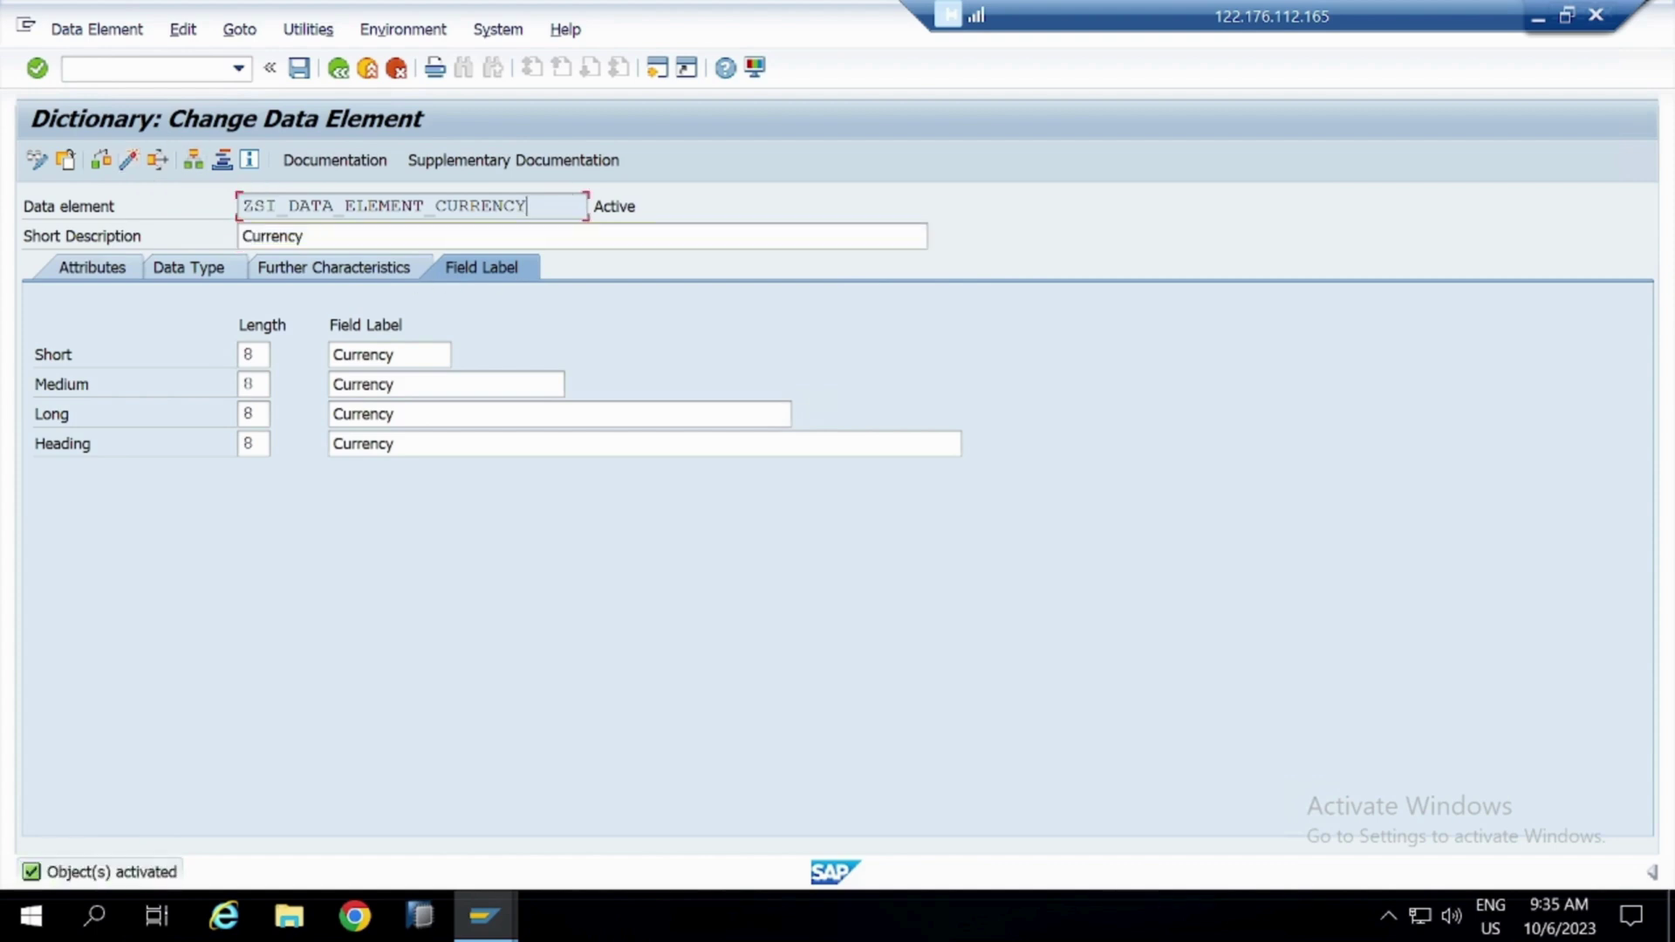
left_click(1537, 16)
left_click(375, 449)
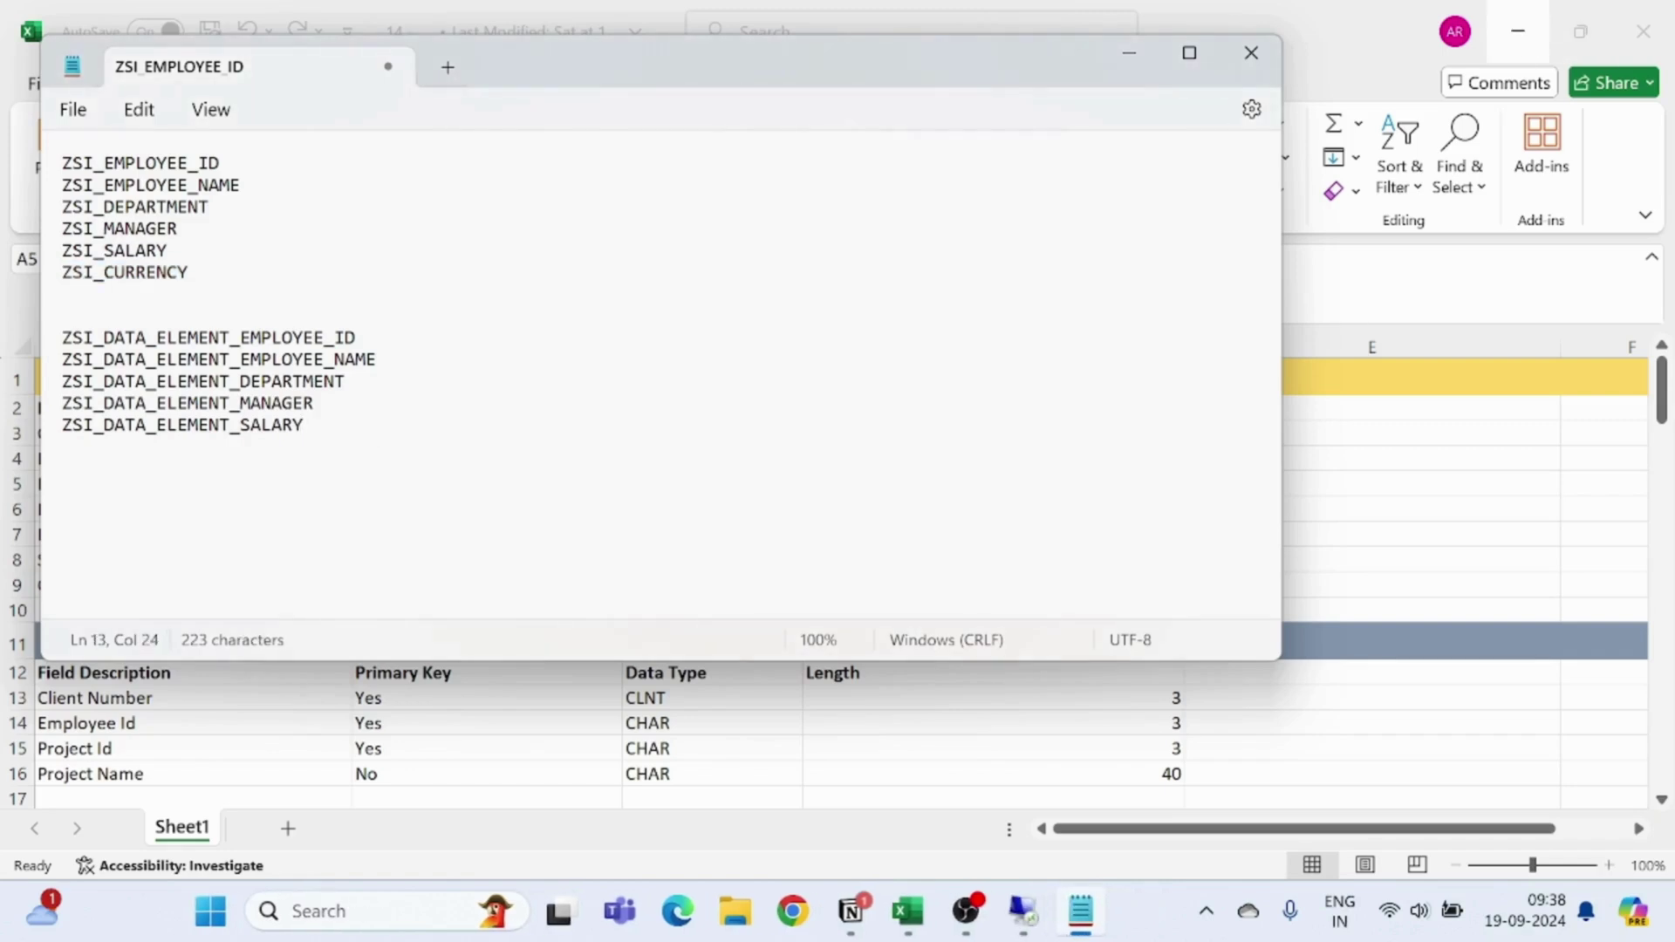
key("Return")
type("ZSI_DATA_ELEMENT_CURRENCY")
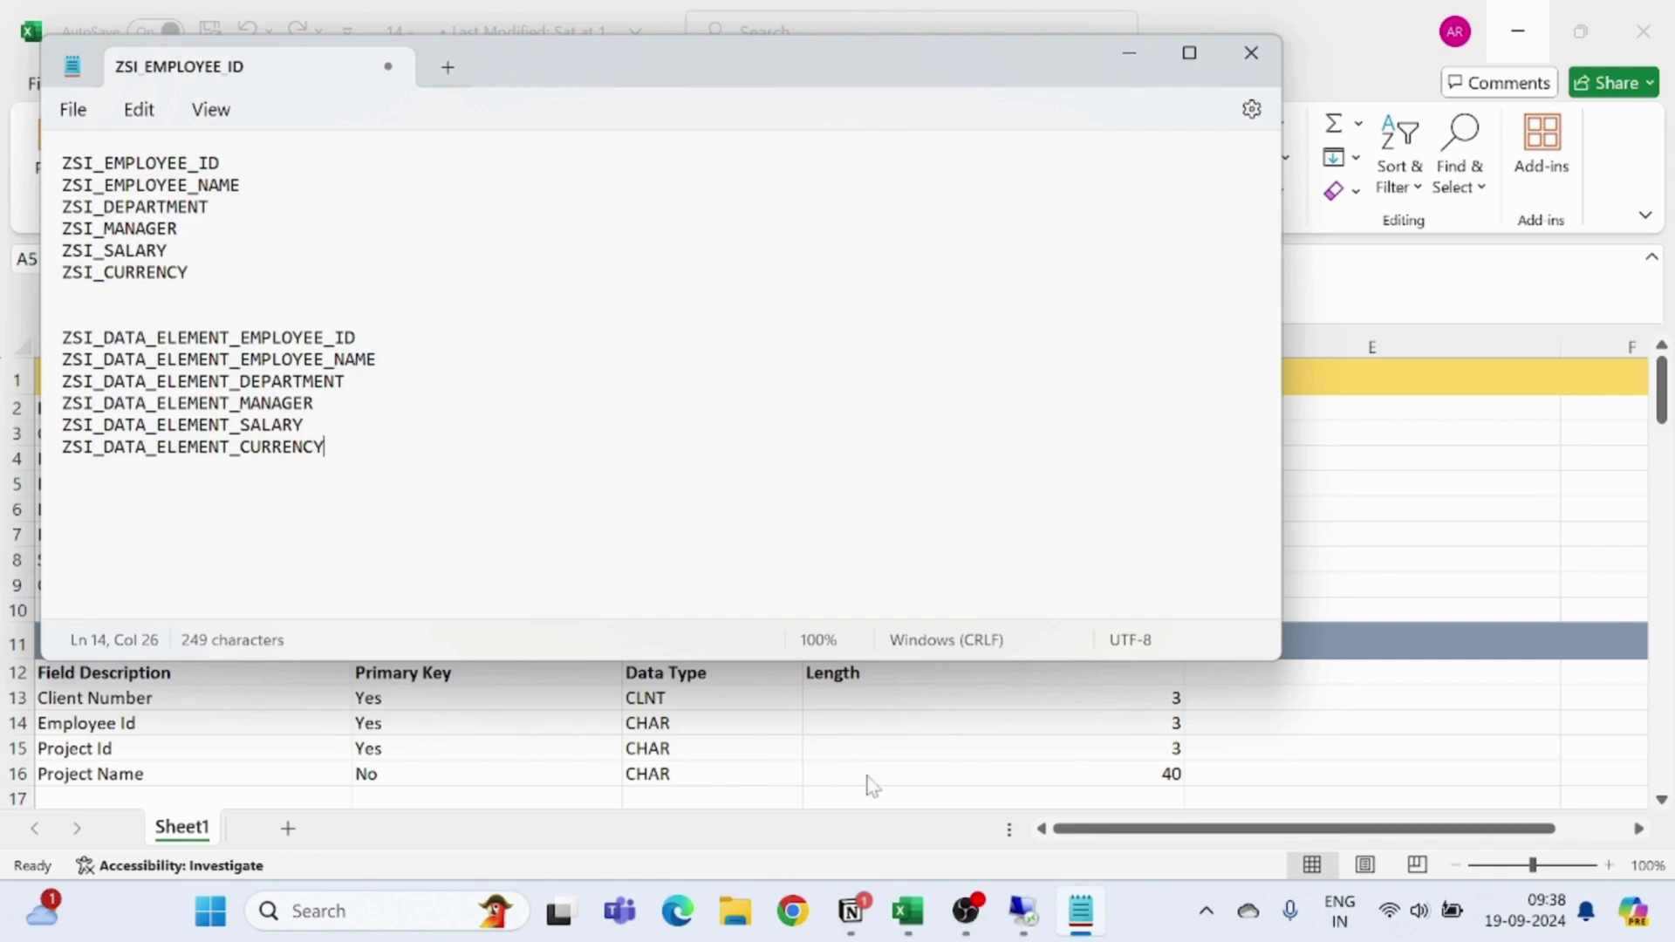
Review the Notion notes on employee and project data elements, employee table creation and the introduction to the Data Dictionary
left_click(851, 911)
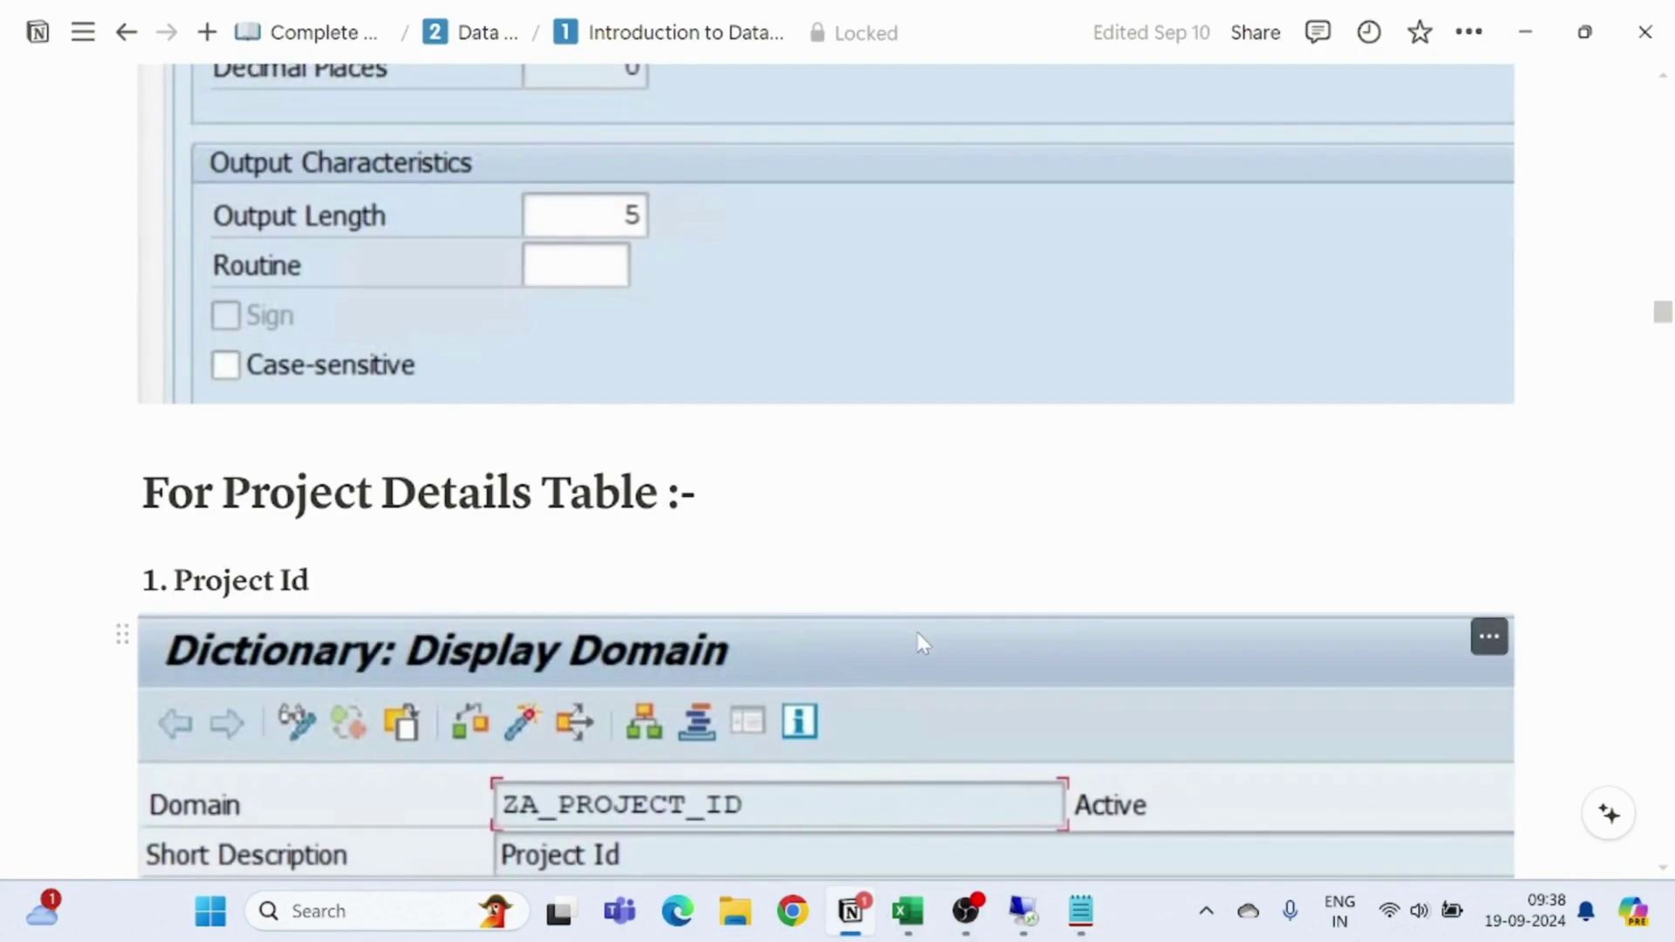
scroll(907, 715, "up", 15)
scroll(923, 649, "down", 10)
scroll(923, 649, "down", 20)
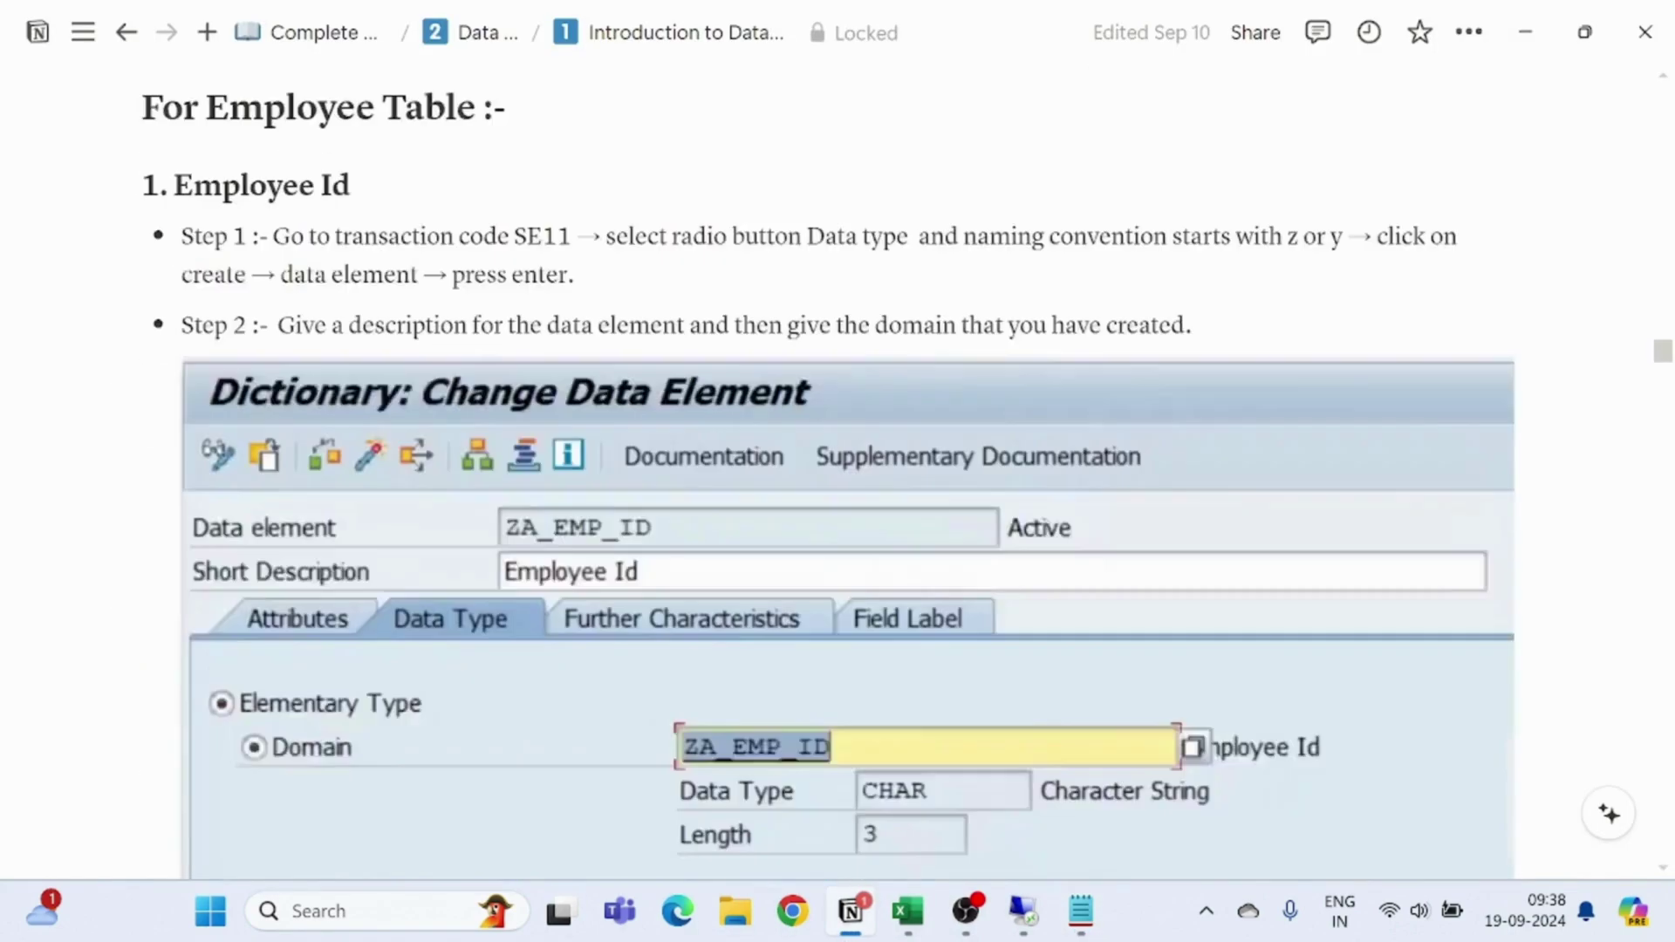
scroll(929, 660, "down", 15)
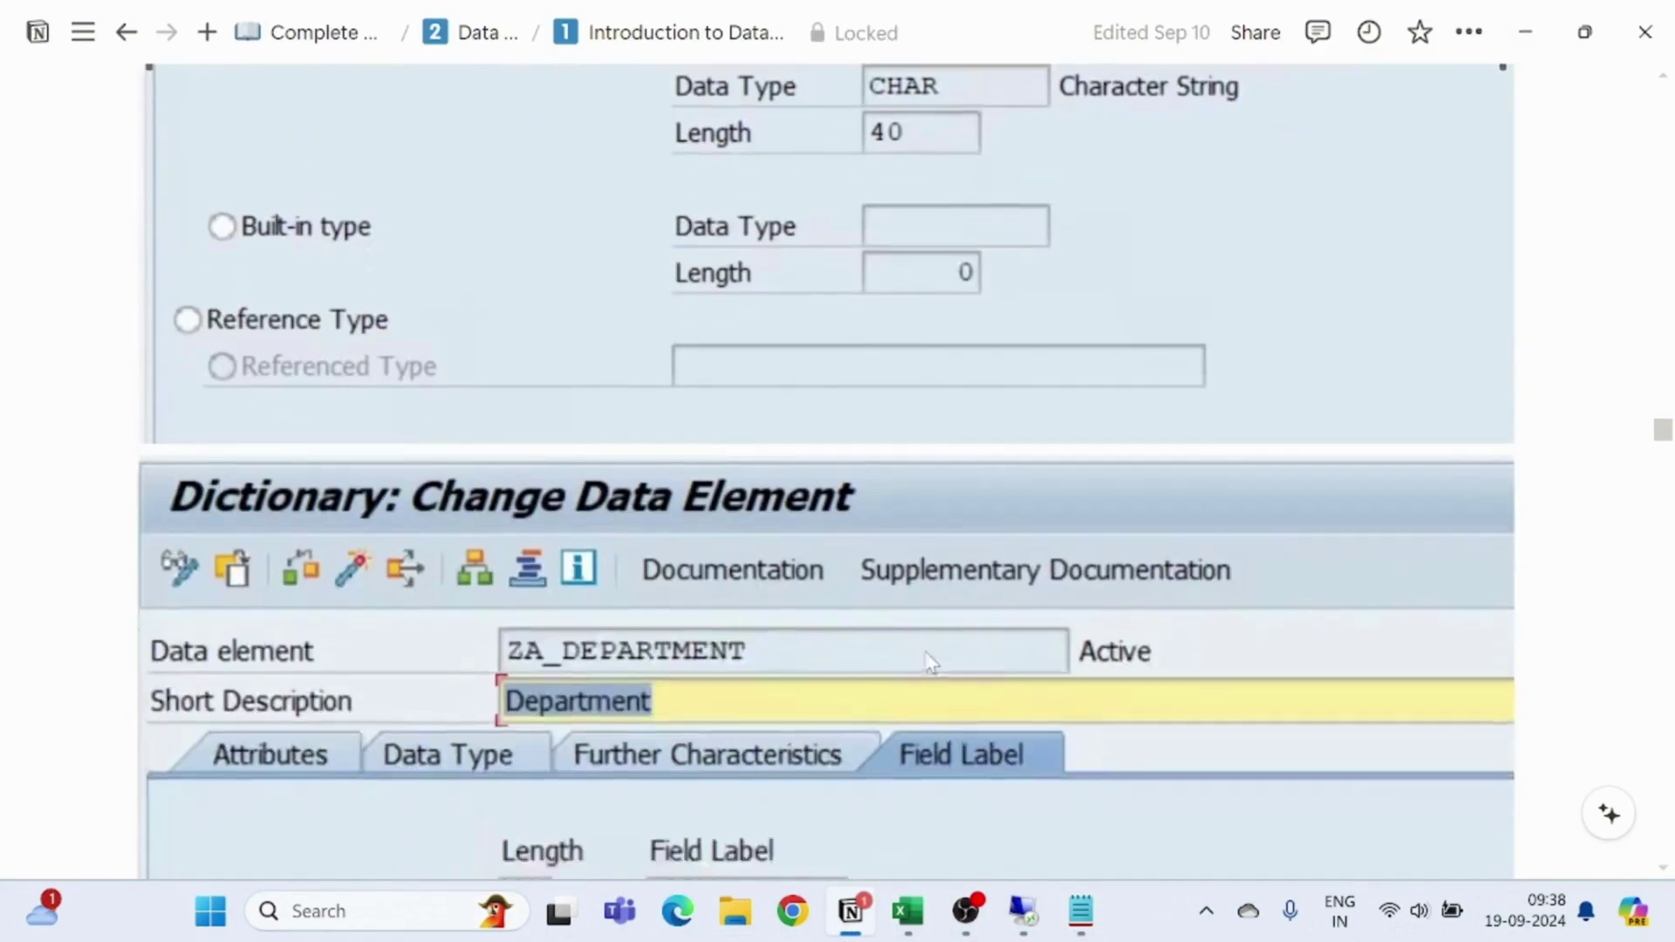
scroll(929, 660, "down", 15)
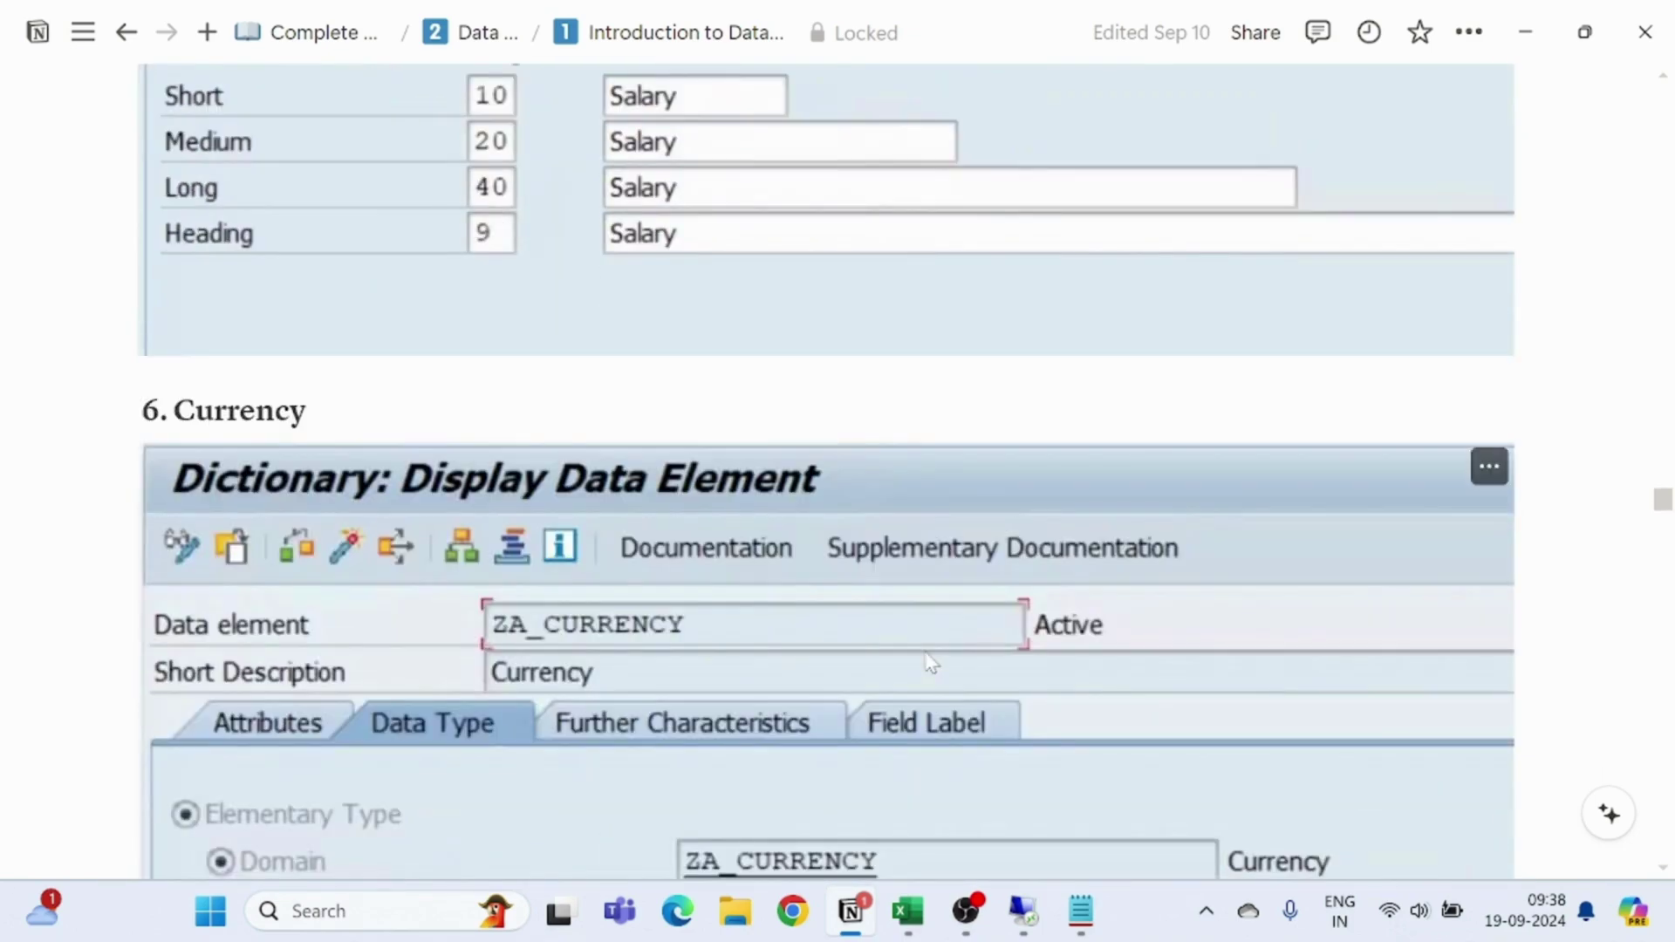
scroll(929, 660, "down", 15)
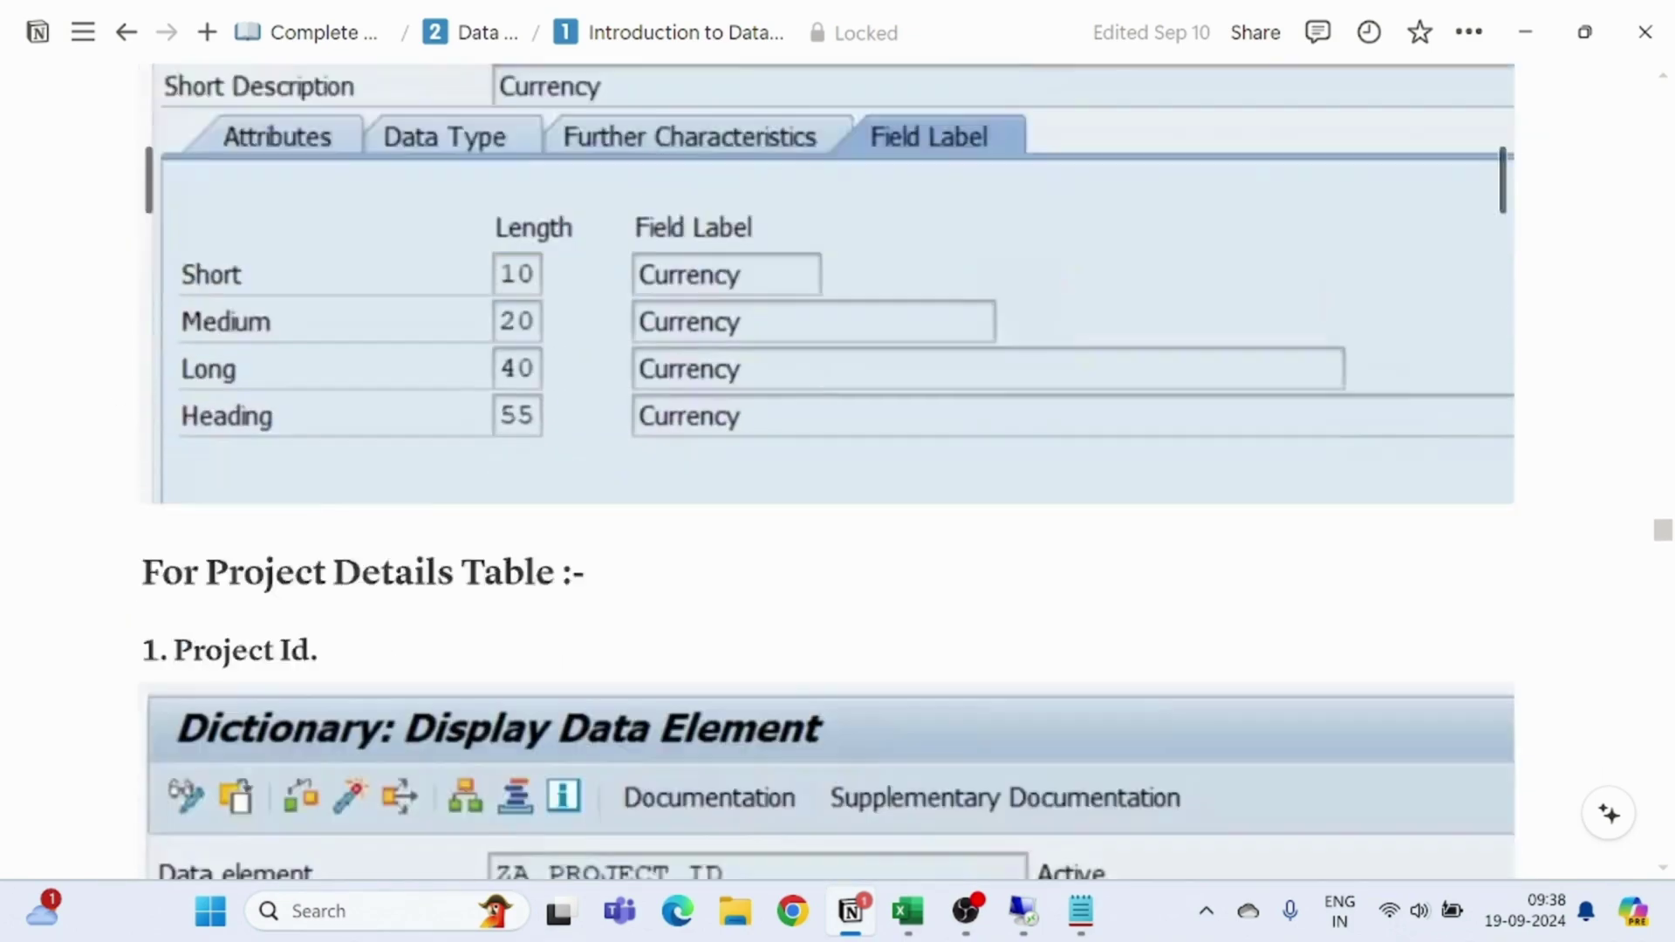
scroll(829, 690, "down", 5)
scroll(824, 724, "up", 10)
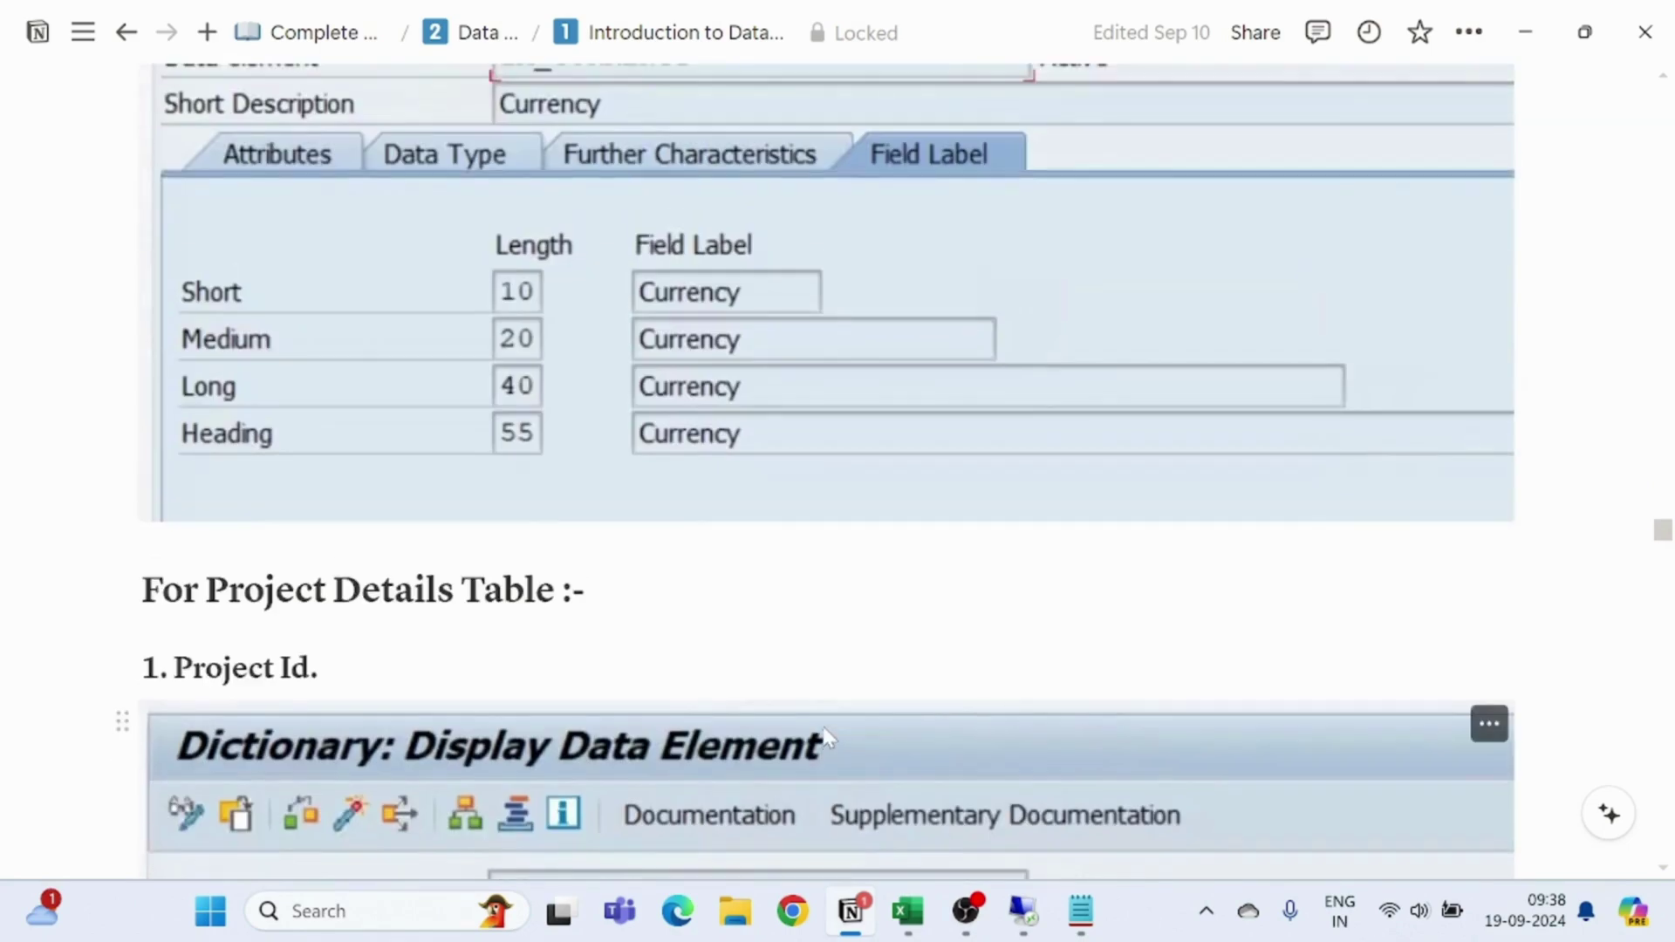
scroll(825, 745, "down", 20)
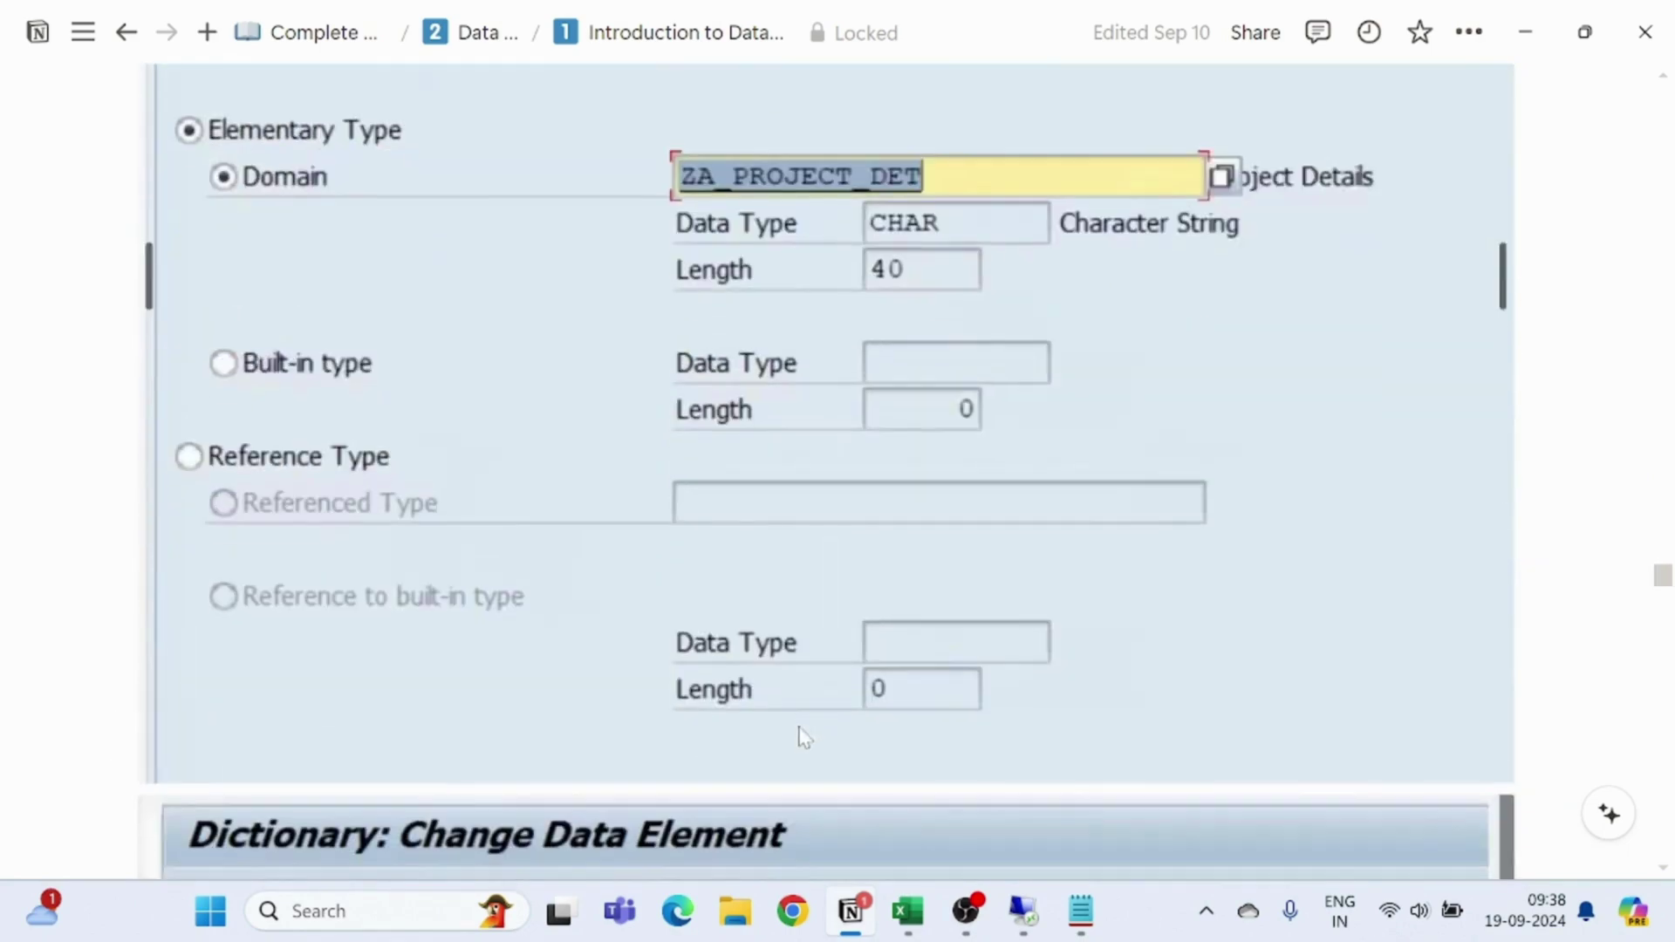
scroll(798, 727, "down", 3)
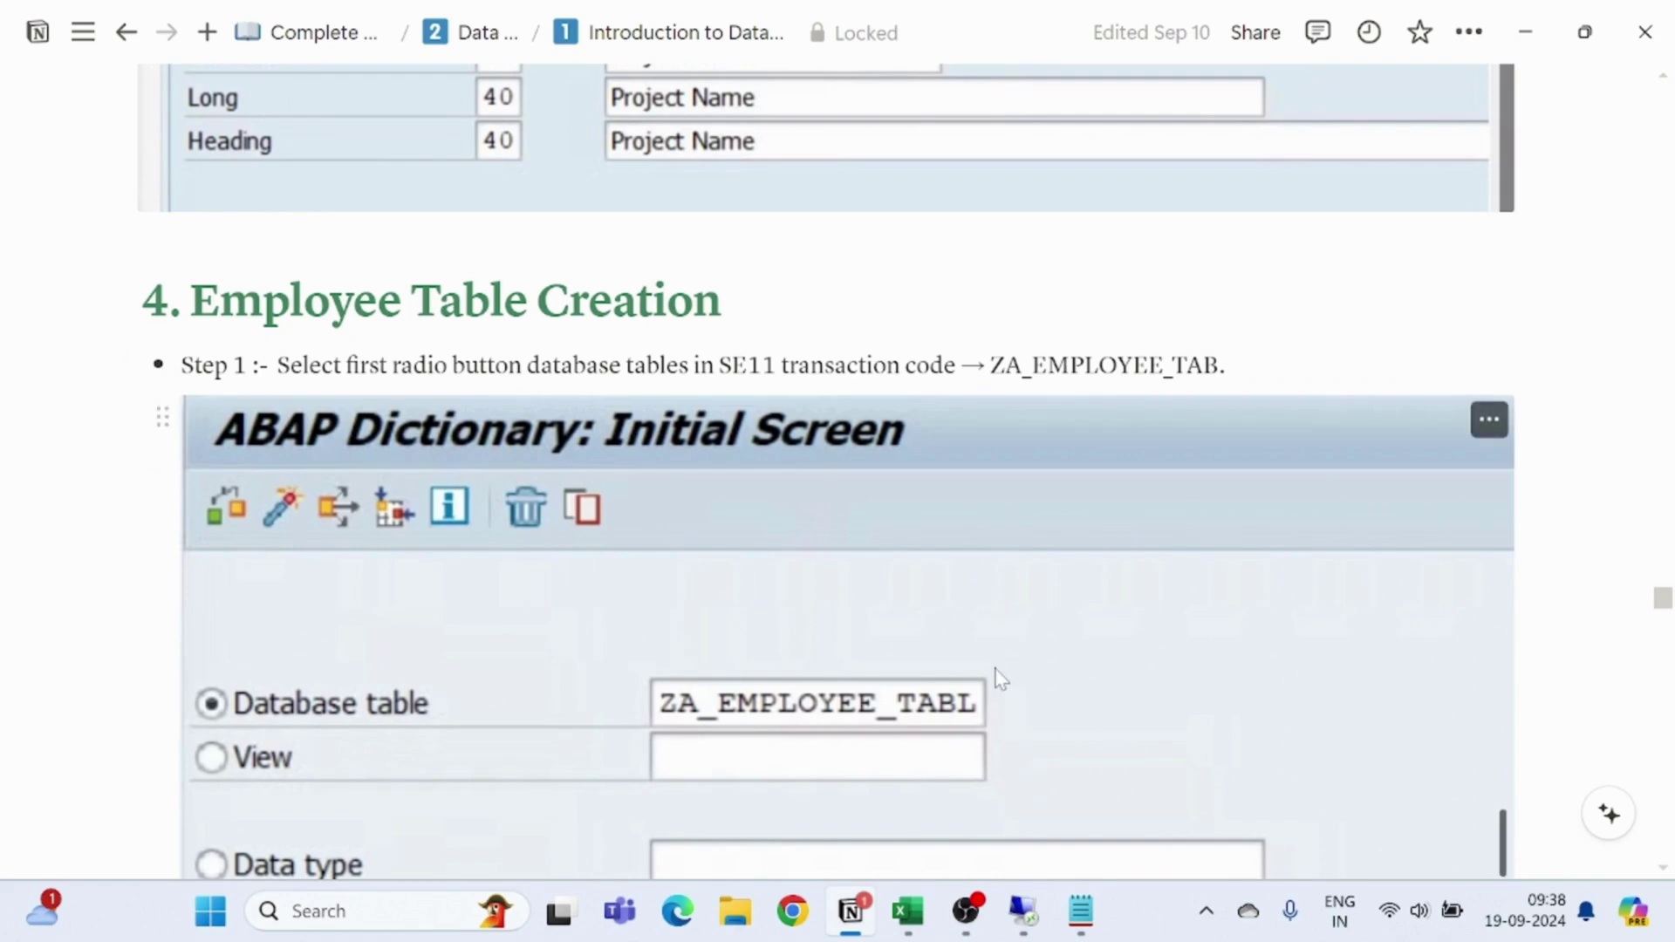
scroll(998, 684, "down", 4)
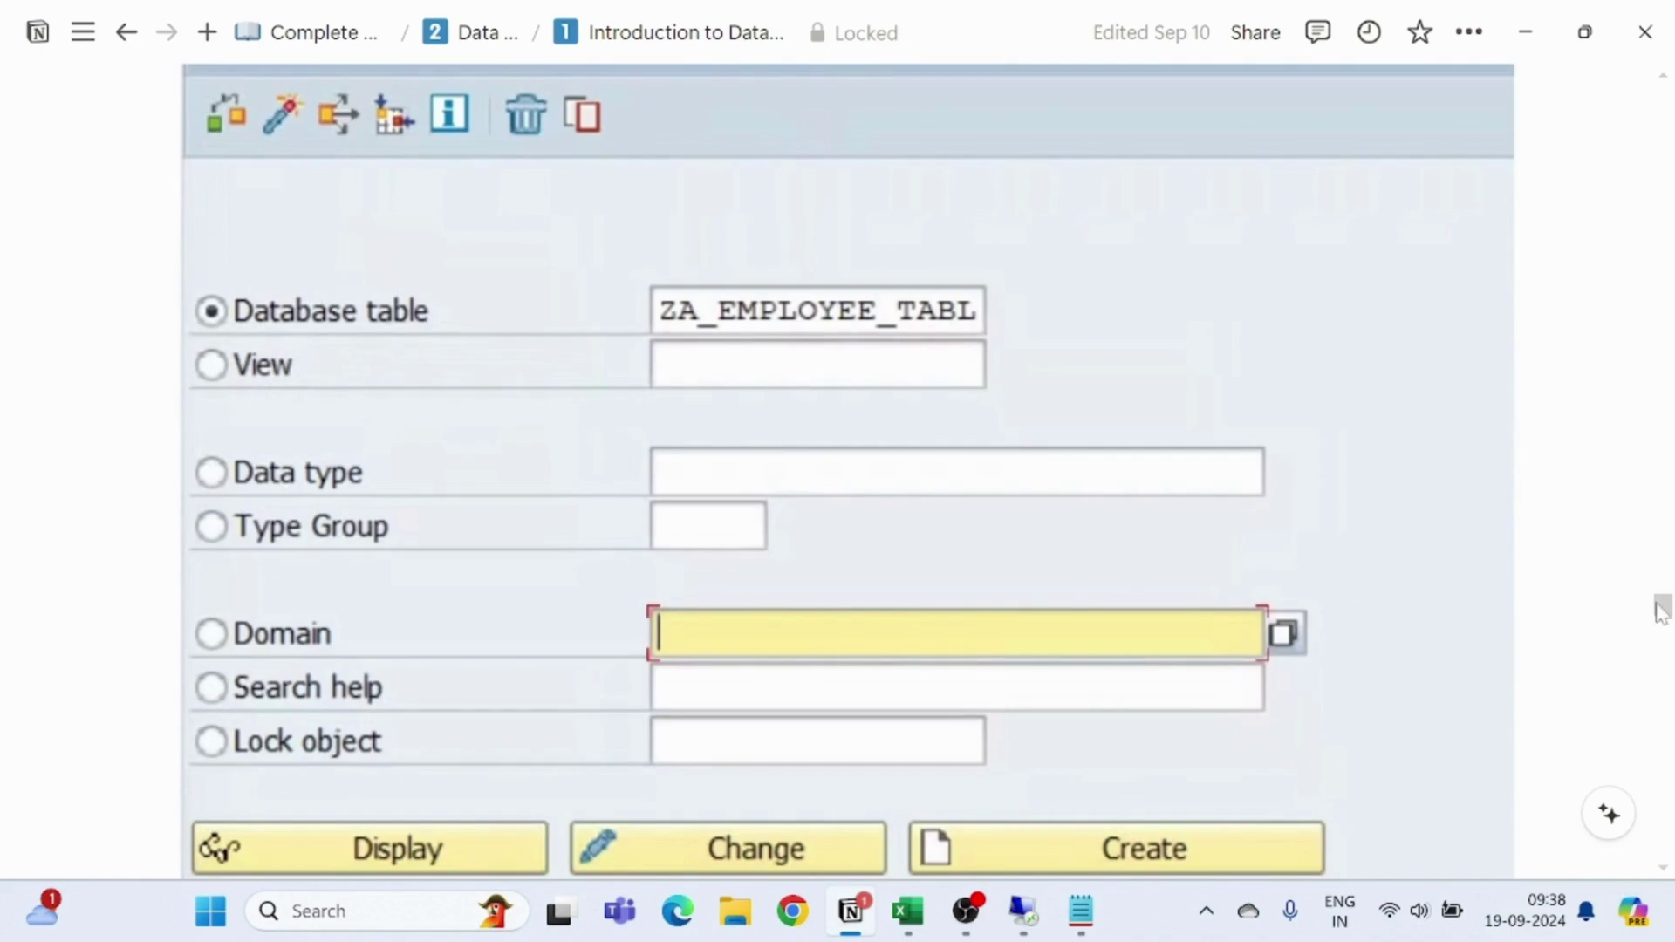
left_click_drag(1660, 611, 1662, 103)
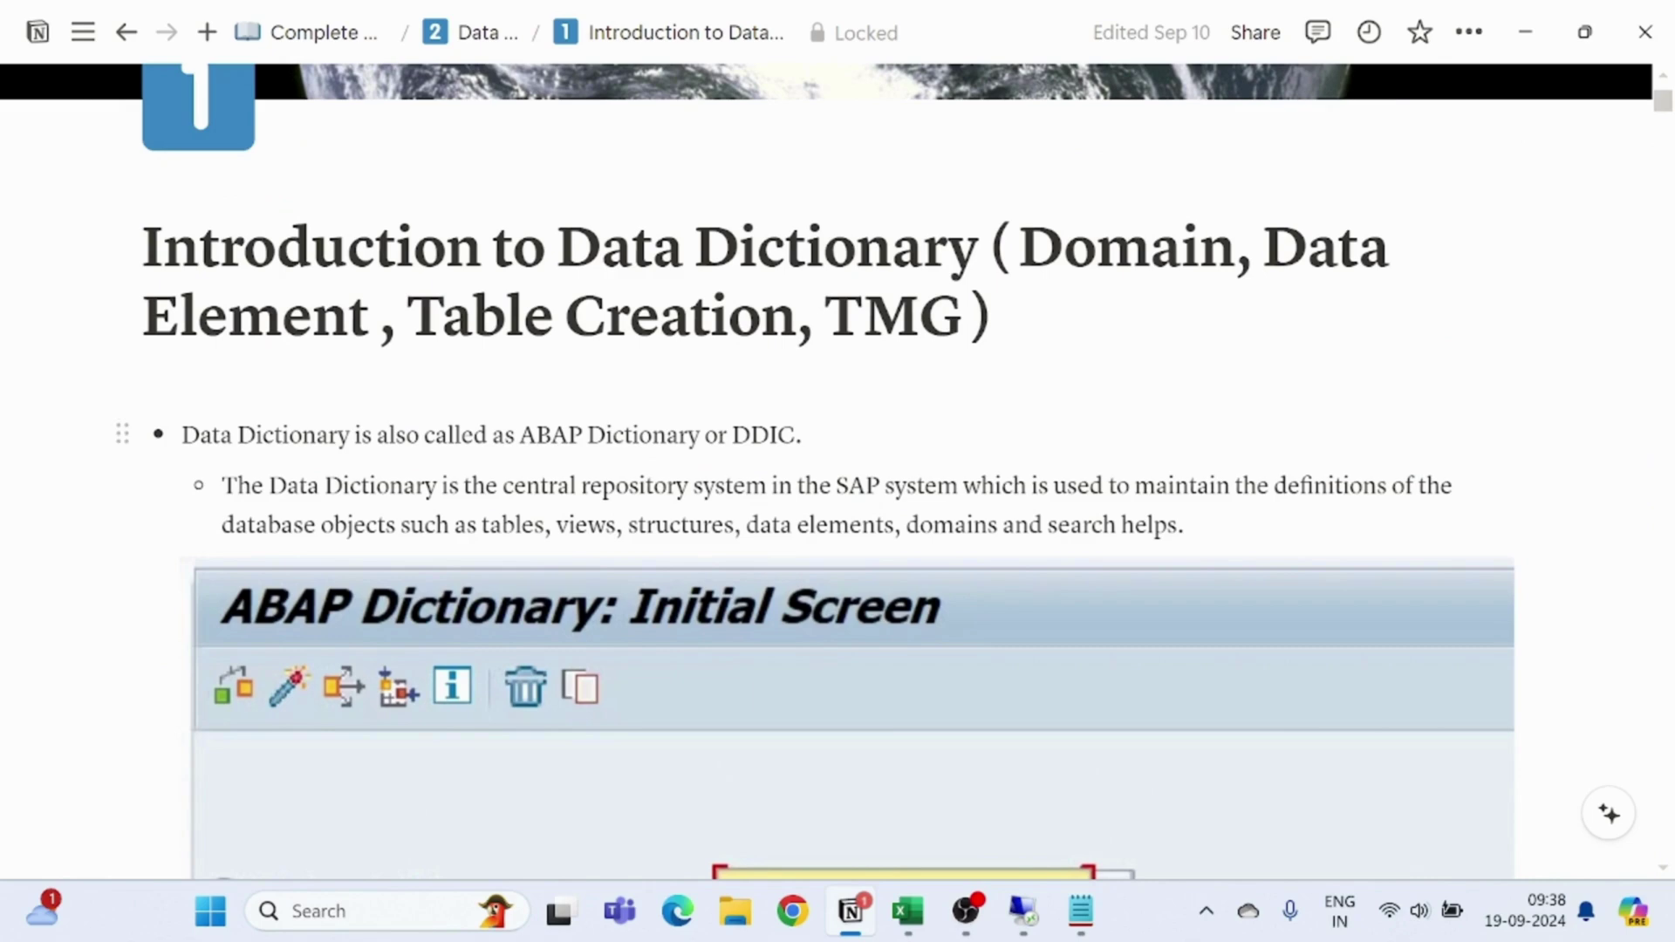
left_click_drag(288, 435, 516, 435)
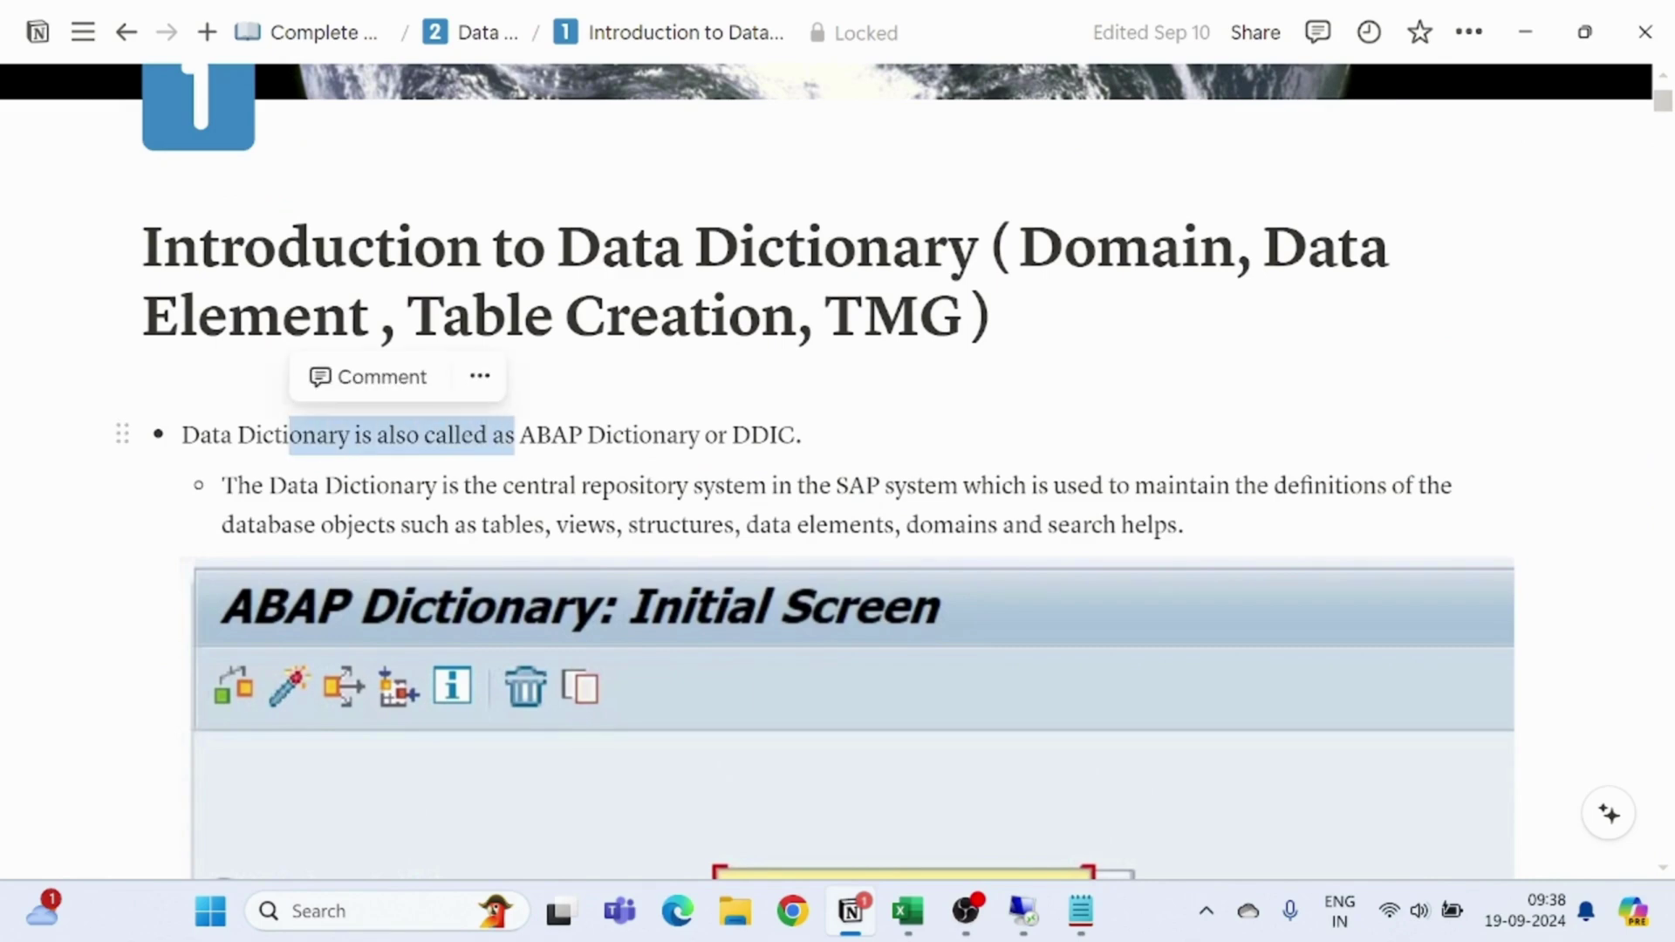